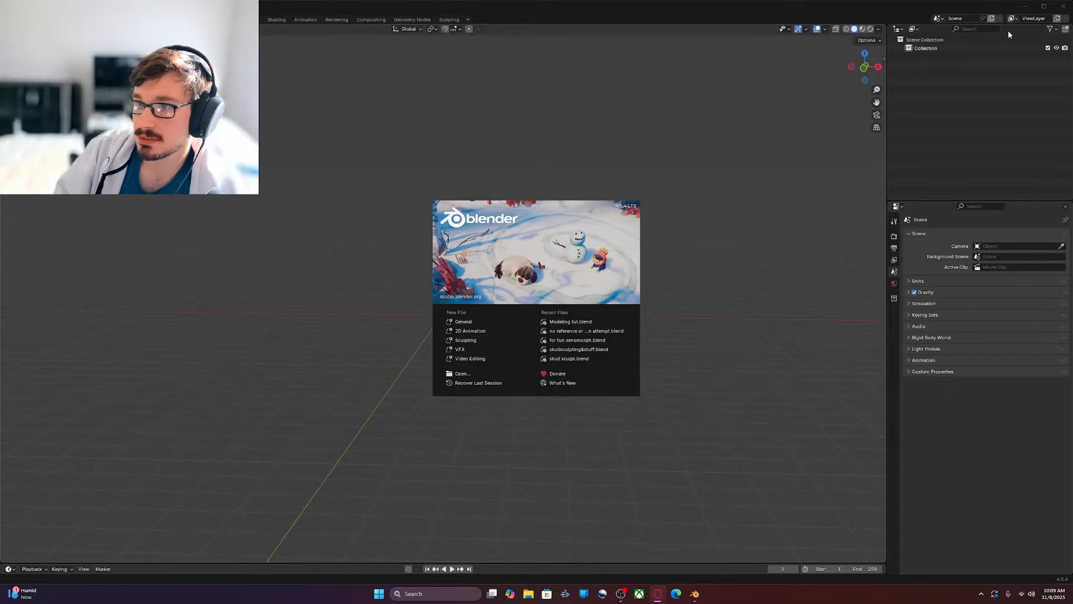
# Step: Launch PureRef in an enlarged window over Blender's viewport and start a new General scene in Blender
pyautogui.click(1025, 6)
pyautogui.doubleClick(640, 361)
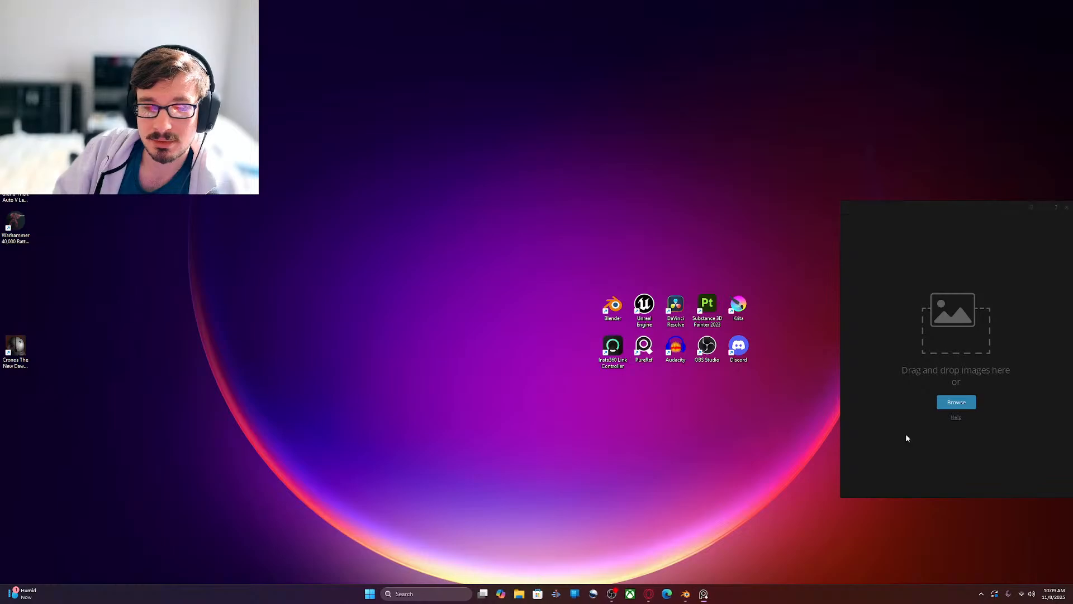
pyautogui.moveTo(939, 203); pyautogui.dragTo(950, 50)
pyautogui.moveTo(842, 175); pyautogui.dragTo(651, 197)
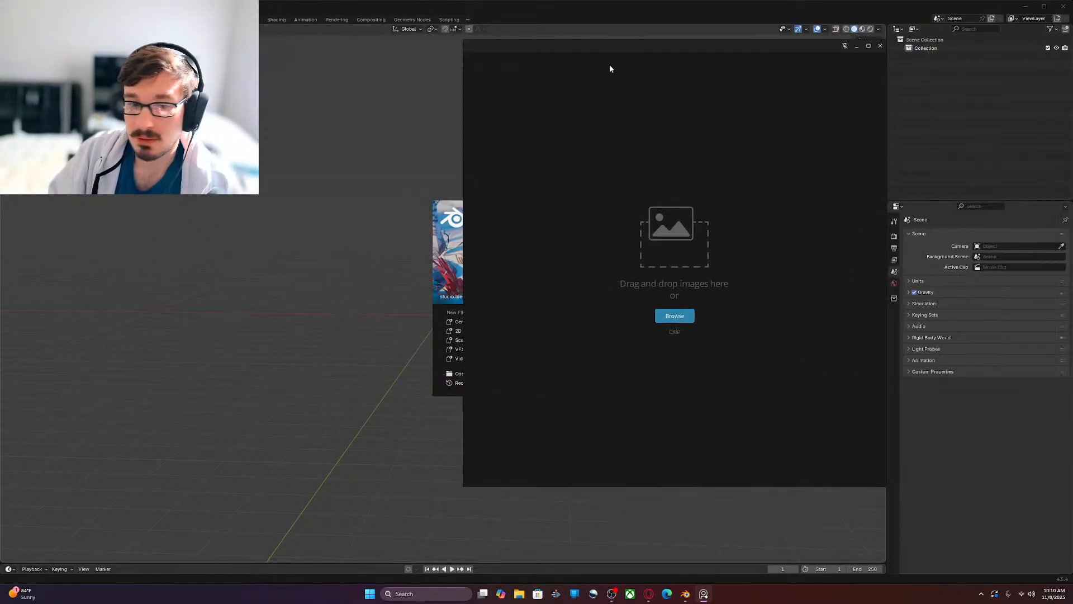
pyautogui.moveTo(610, 65); pyautogui.dragTo(793, 92)
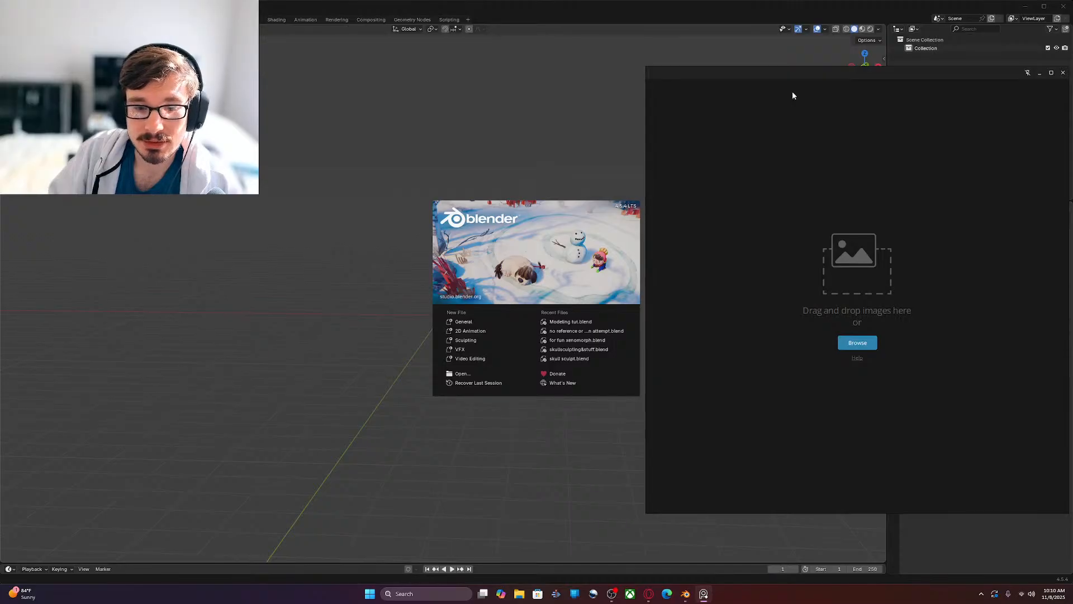
pyautogui.click(477, 322)
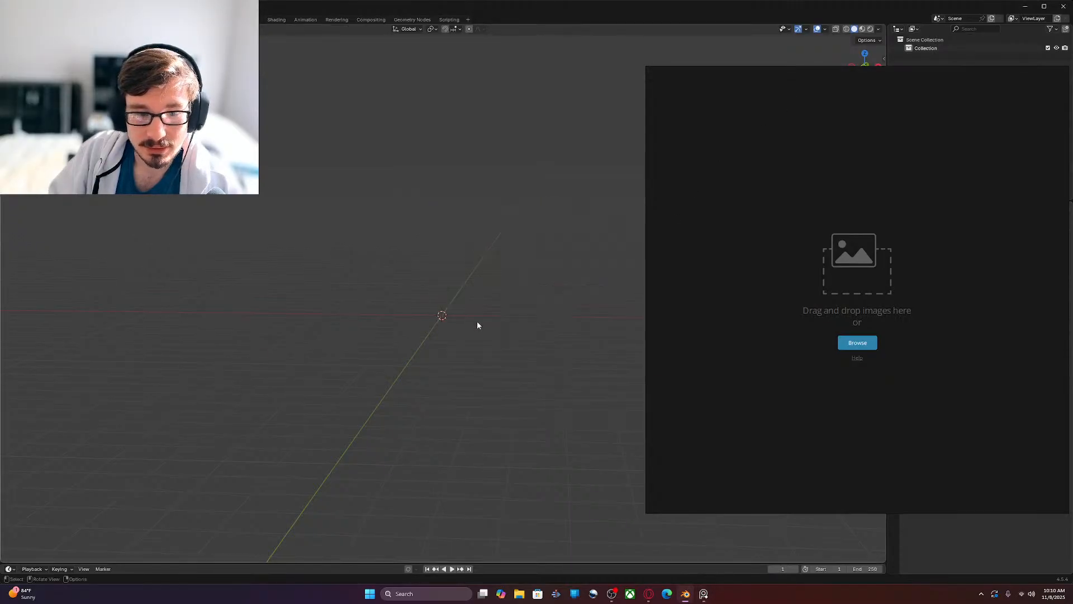
pyautogui.moveTo(848, 142); pyautogui.dragTo(632, 115)
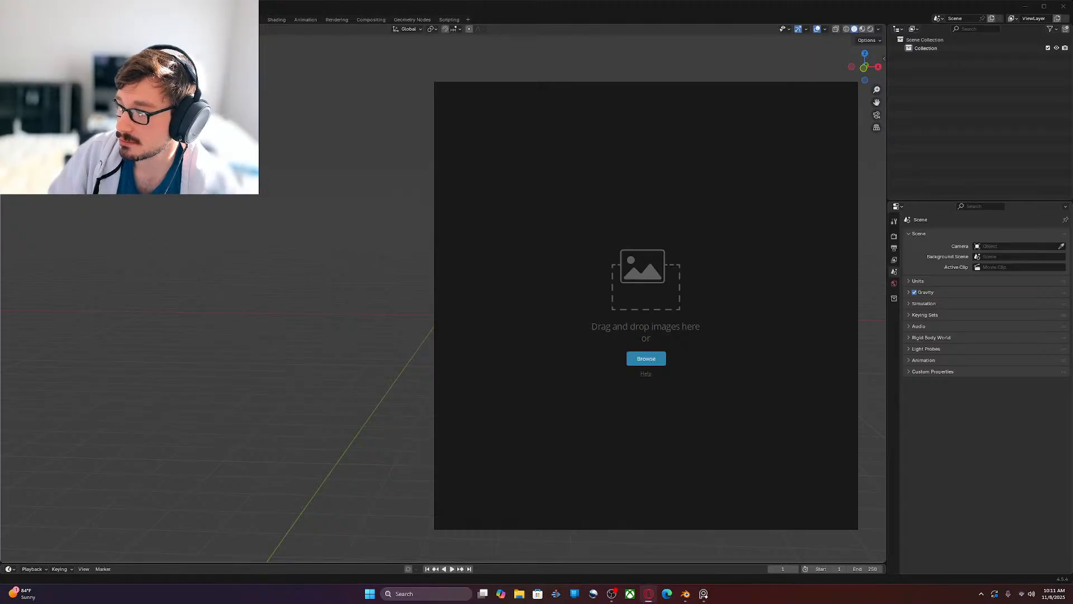
# Step: Add the three-view horned demon bust image to PureRef, enlarge it, and move the board off Blender's screen
pyautogui.hotkey('alt', 'Tab')
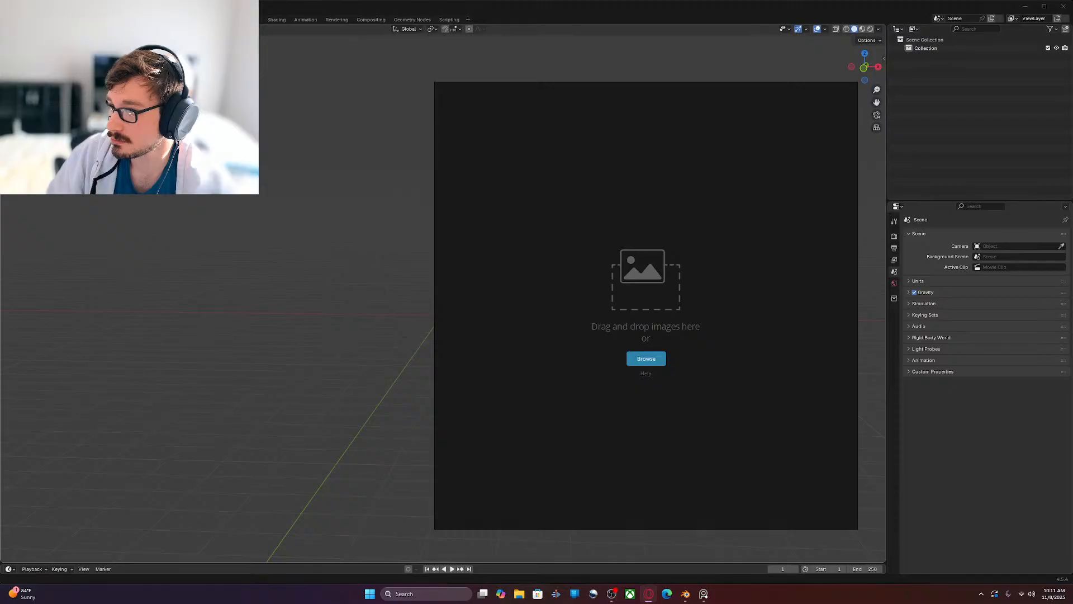
pyautogui.click(719, 184)
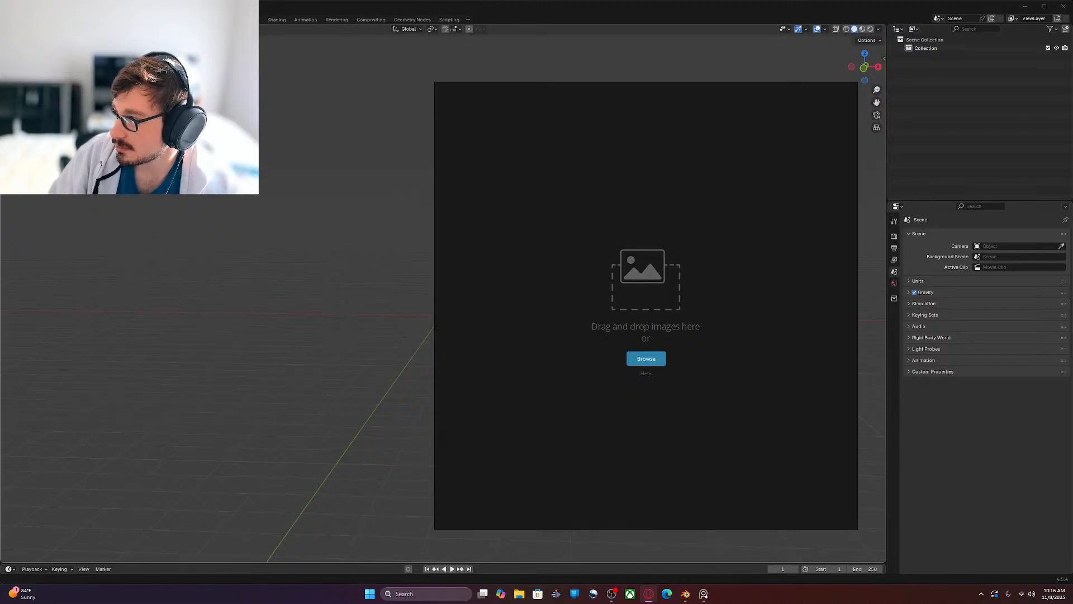
pyautogui.moveTo(1072, 162); pyautogui.dragTo(602, 227)
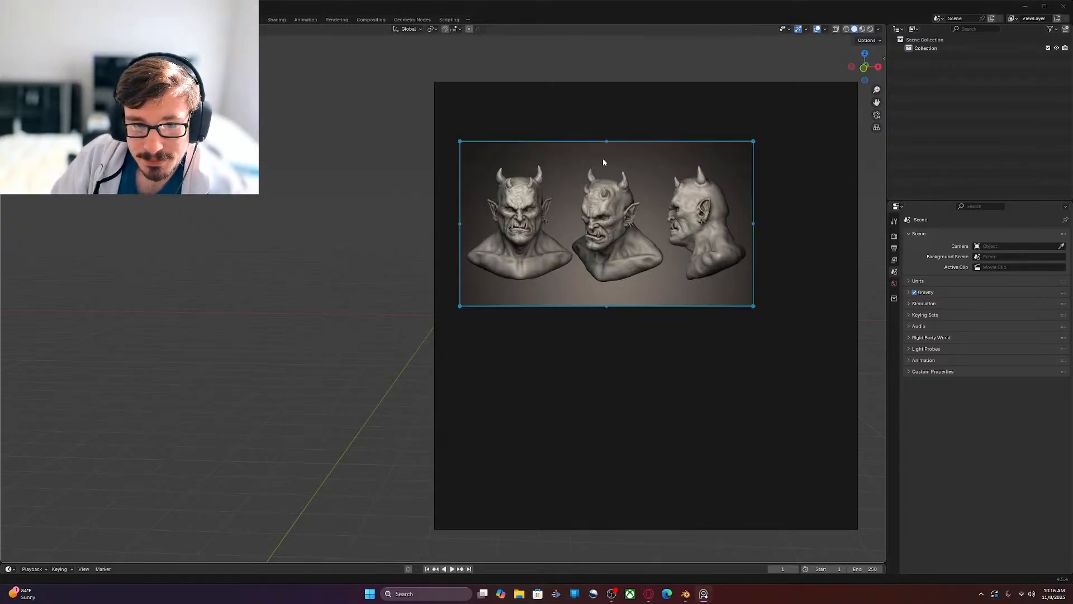
pyautogui.moveTo(606, 141); pyautogui.dragTo(606, 94)
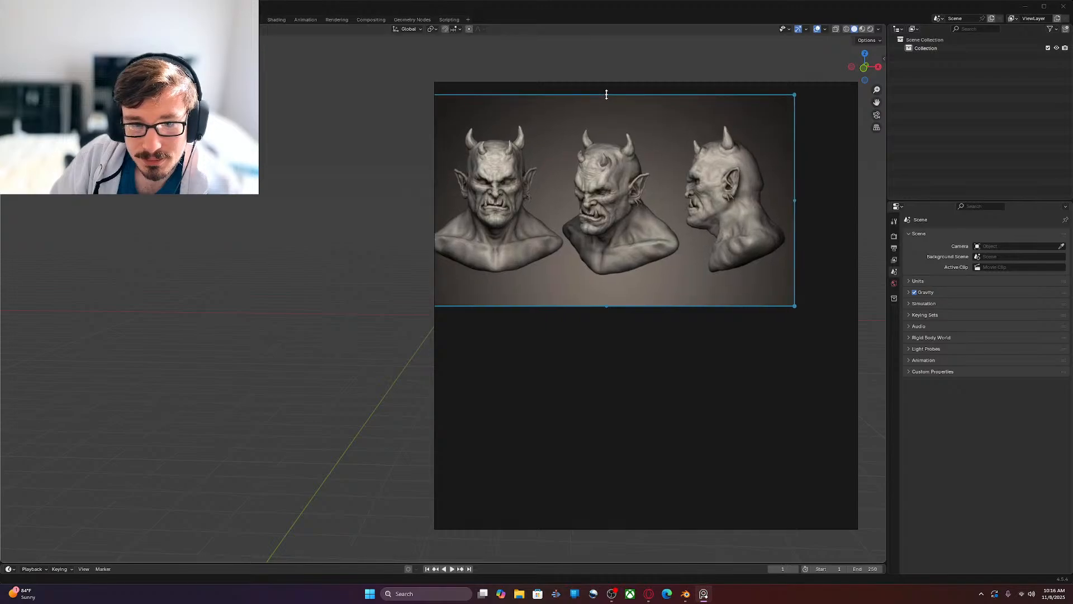
pyautogui.moveTo(565, 364); pyautogui.dragTo(1072, 279, button='right')
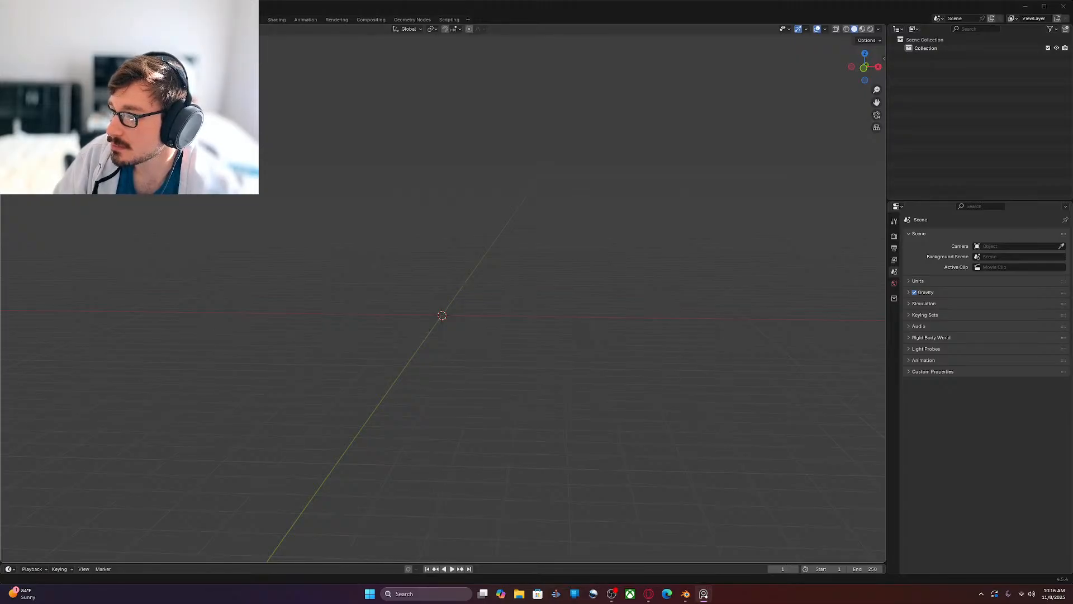
# Step: Add a UV sphere at the scene origin in Blender's front orthographic view and frame it
pyautogui.click(684, 217)
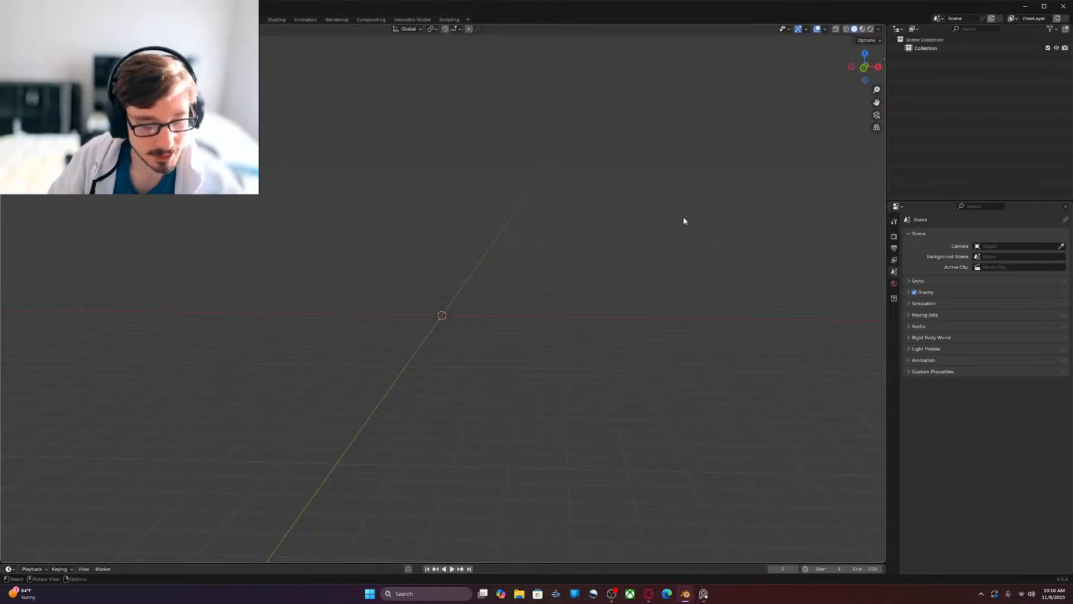
pyautogui.press('KP_7')
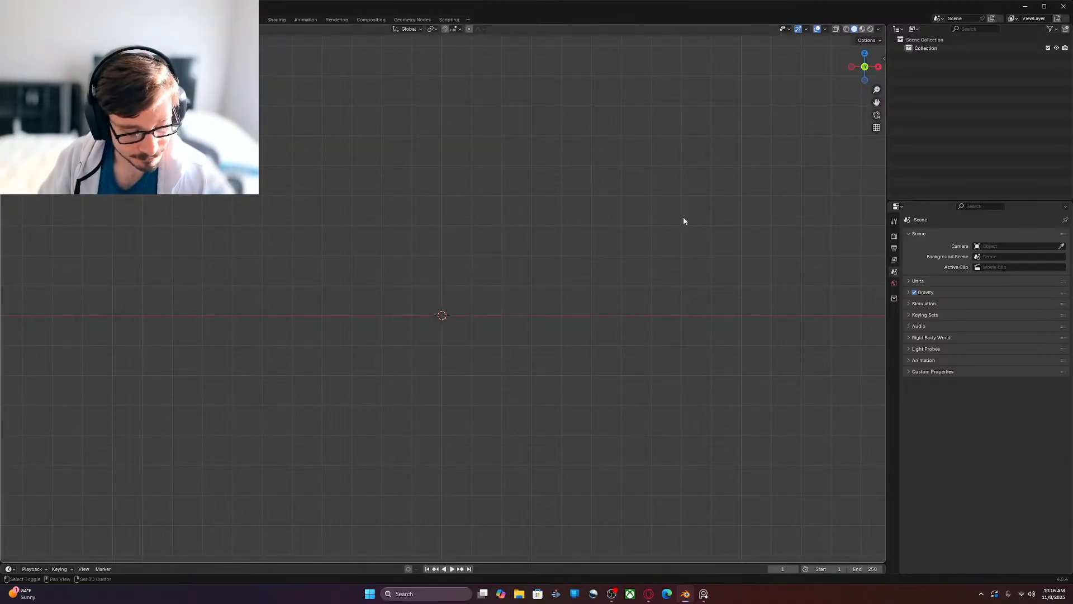
pyautogui.hotkey('shift', 'a')
pyautogui.moveTo(675, 227)
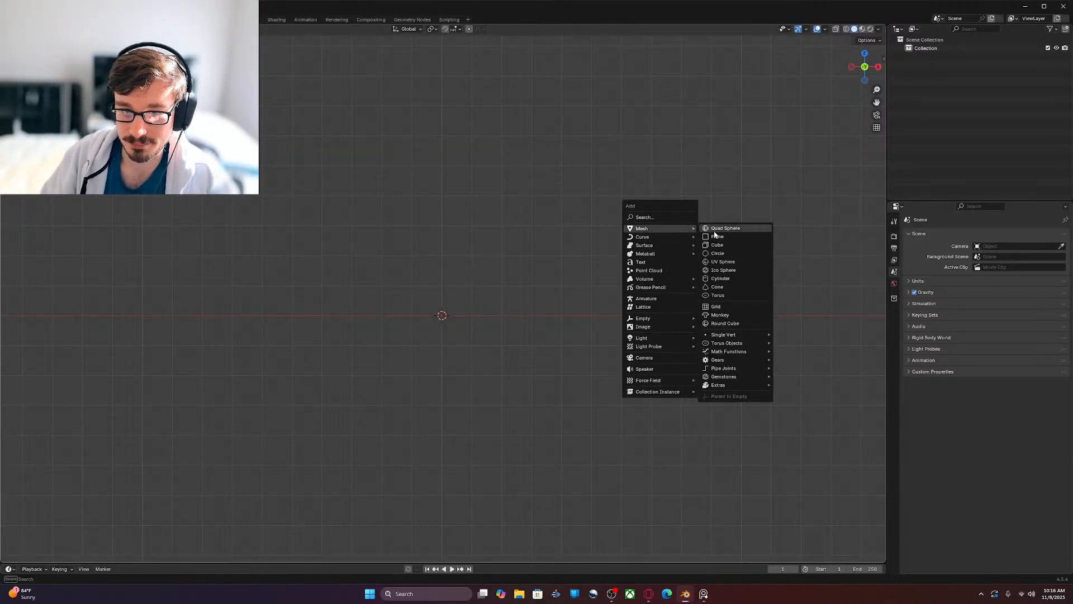
pyautogui.click(718, 261)
pyautogui.scroll(4, 595, 330)
pyautogui.keyDown('shift'); pyautogui.moveTo(601, 356); pyautogui.dragTo(615, 259, button='middle'); pyautogui.keyUp('shift')
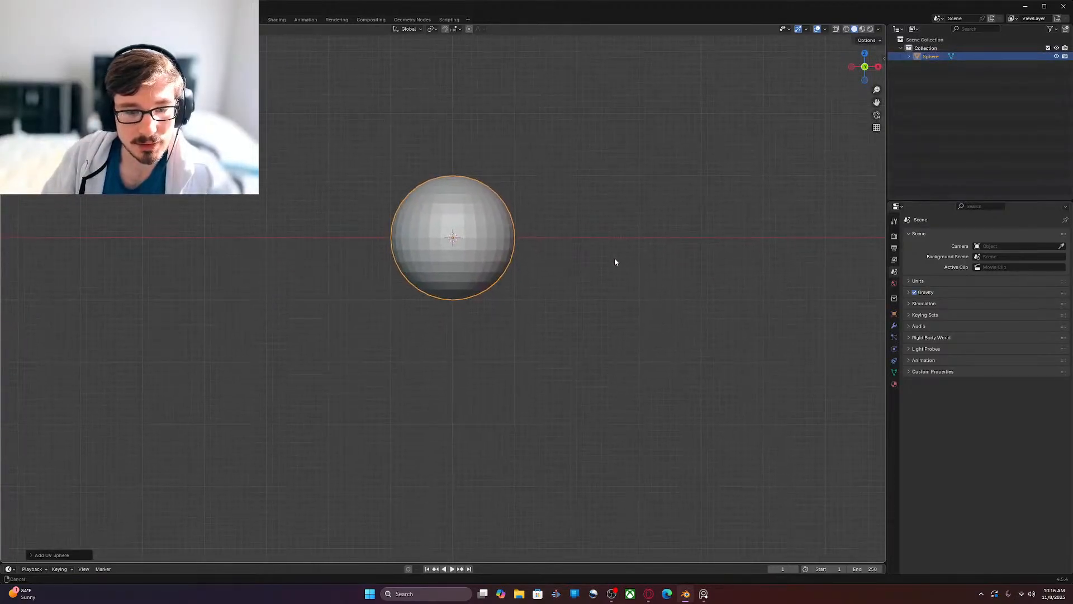
pyautogui.press('KP_Decimal')
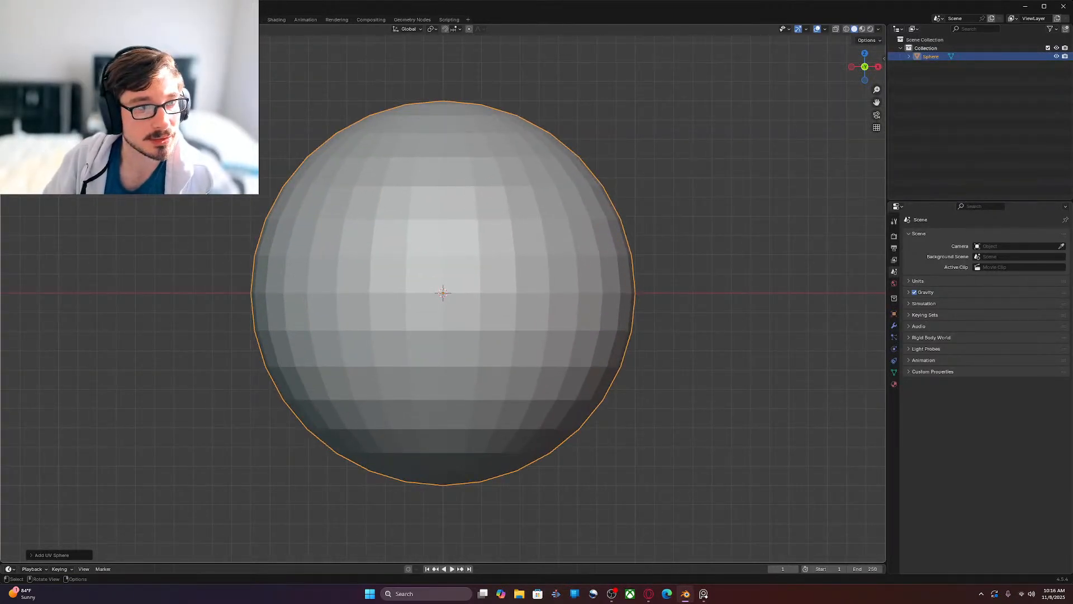
# Step: Switch to the Sculpting workspace with the sphere active and choose the Draw brush
pyautogui.click(179, 20)
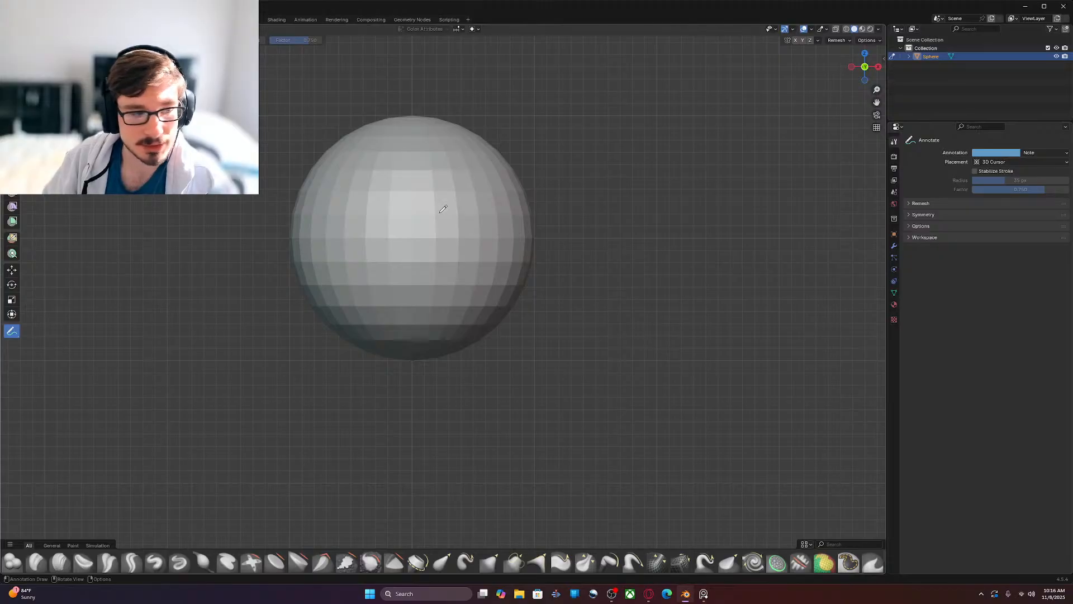
pyautogui.click(155, 561)
pyautogui.moveTo(568, 232)
pyautogui.keyDown('shift'); pyautogui.mouseDown(button='middle')
pyautogui.moveTo(591, 240)
pyautogui.moveTo(602, 271)
pyautogui.moveTo(606, 261)
pyautogui.mouseUp(button='middle'); pyautogui.keyUp('shift')
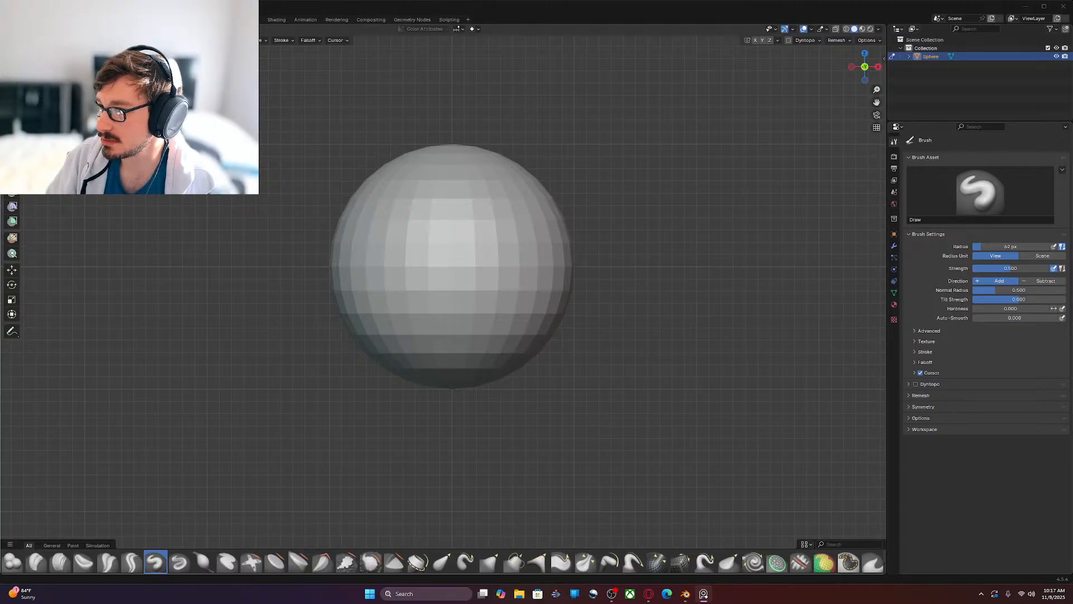
pyautogui.click(681, 212)
pyautogui.keyDown('shift'); pyautogui.moveTo(673, 187); pyautogui.dragTo(691, 207, button='middle'); pyautogui.keyUp('shift')
# Step: Switch to the Grab brush with a 204 px radius and enable X-axis mirror symmetry
pyautogui.press('g')
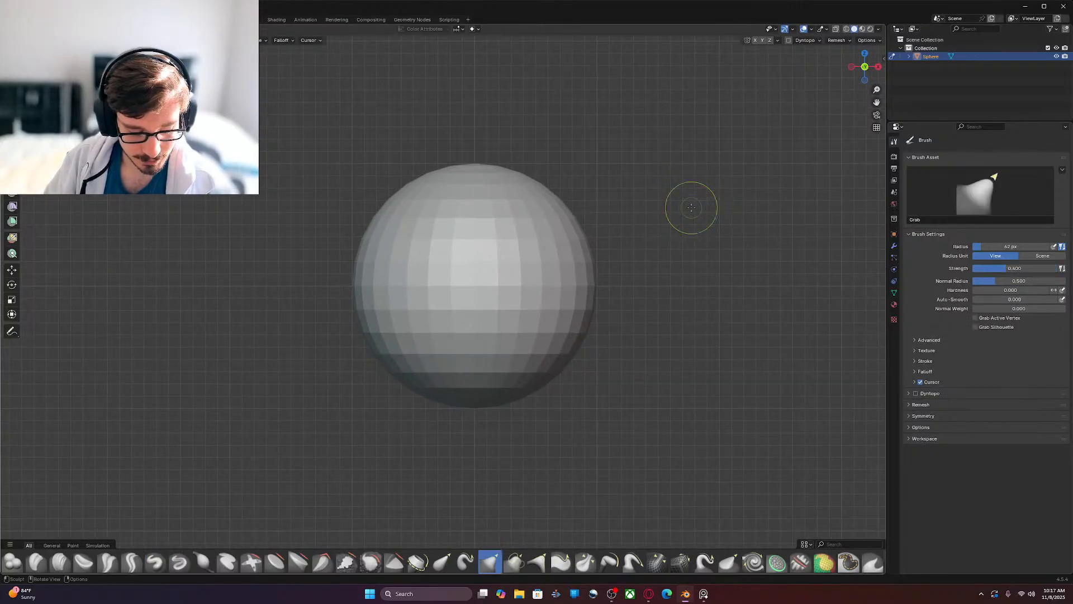
pyautogui.press('f')
pyautogui.click(707, 387)
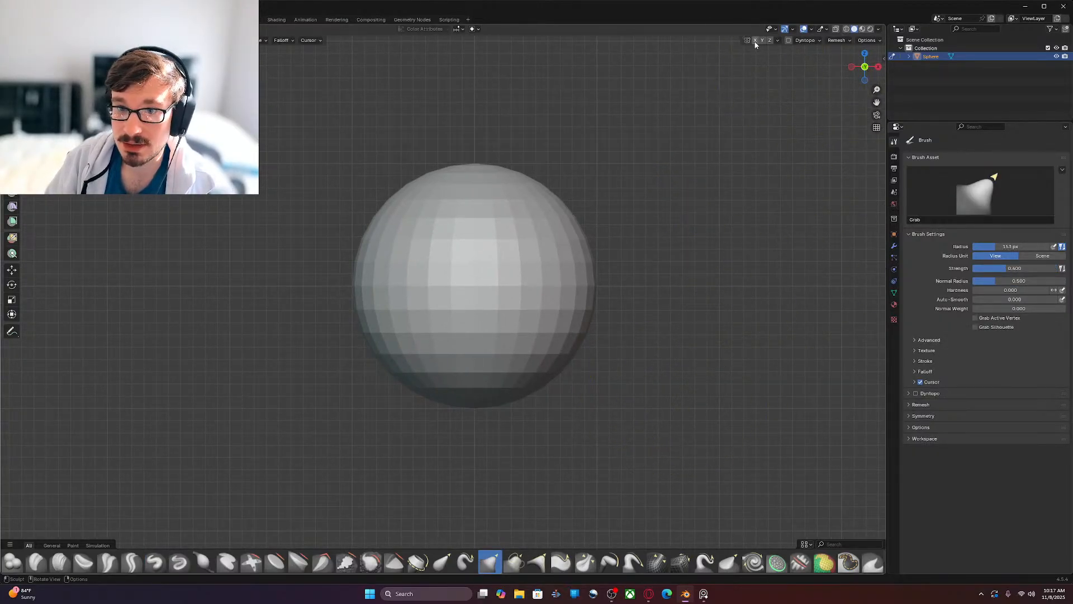
pyautogui.click(635, 461)
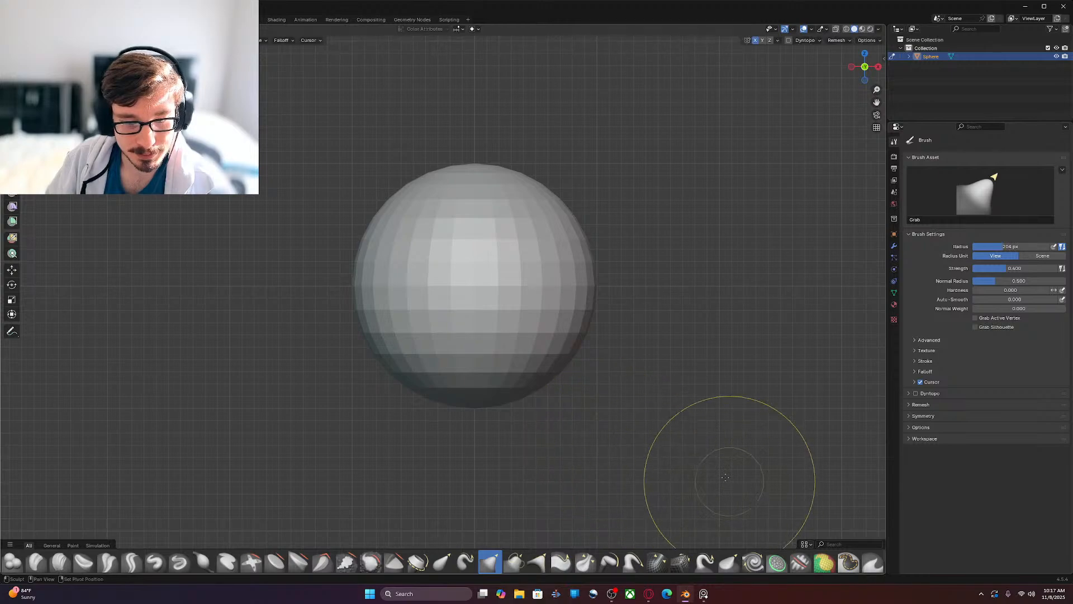
# Step: Pull the sphere's lower front down into a jaw and push its sides inward to narrow the head, using Grab
pyautogui.keyDown('shift'); pyautogui.moveTo(733, 486); pyautogui.dragTo(704, 376, button='middle'); pyautogui.keyUp('shift')
pyautogui.scroll(-2, 679, 342)
pyautogui.moveTo(660, 305)
pyautogui.keyDown('shift'); pyautogui.mouseDown(button='middle')
pyautogui.moveTo(669, 371)
pyautogui.moveTo(664, 351)
pyautogui.mouseUp(button='middle'); pyautogui.keyUp('shift')
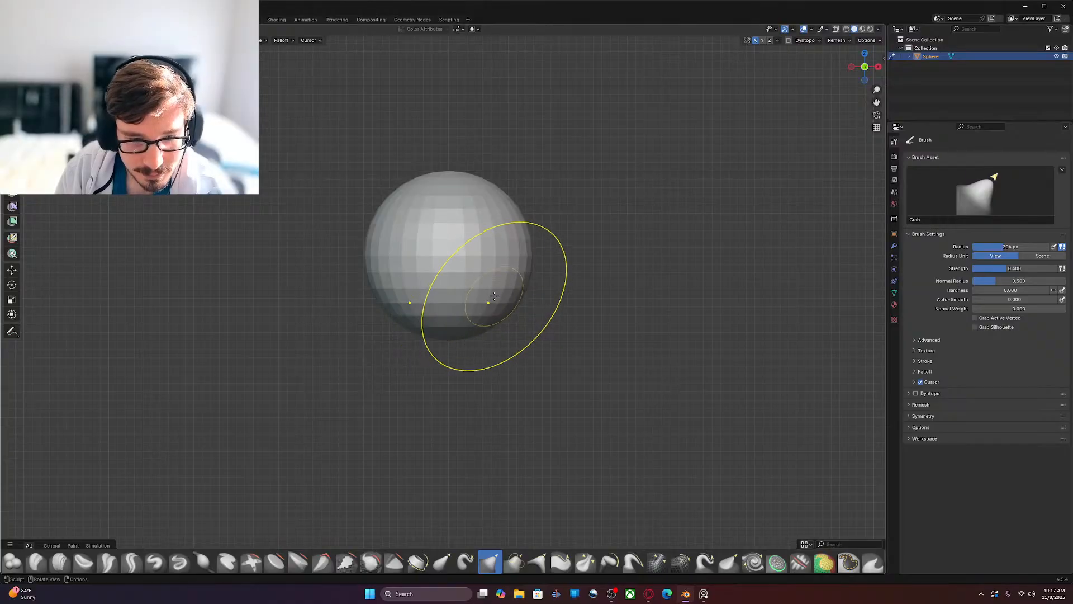
pyautogui.moveTo(450, 288); pyautogui.dragTo(447, 372)
pyautogui.moveTo(486, 335)
pyautogui.mouseDown()
pyautogui.moveTo(491, 365)
pyautogui.moveTo(503, 328)
pyautogui.mouseUp()
pyautogui.hotkey('ctrl', 'z')
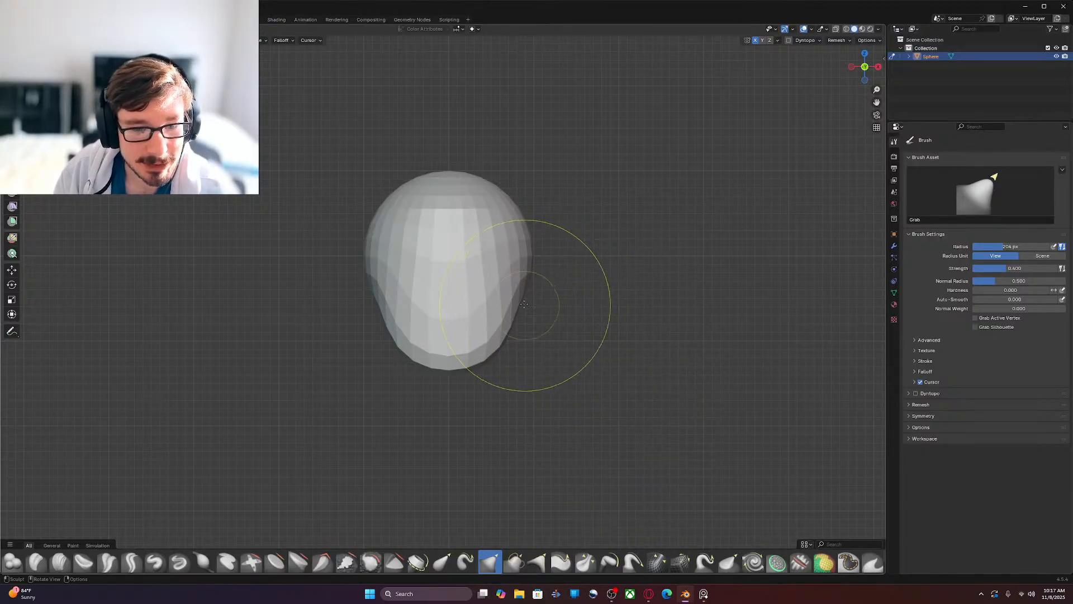
pyautogui.moveTo(520, 307); pyautogui.dragTo(522, 281)
pyautogui.moveTo(529, 239)
pyautogui.mouseDown()
pyautogui.moveTo(512, 204)
pyautogui.moveTo(519, 218)
pyautogui.mouseUp()
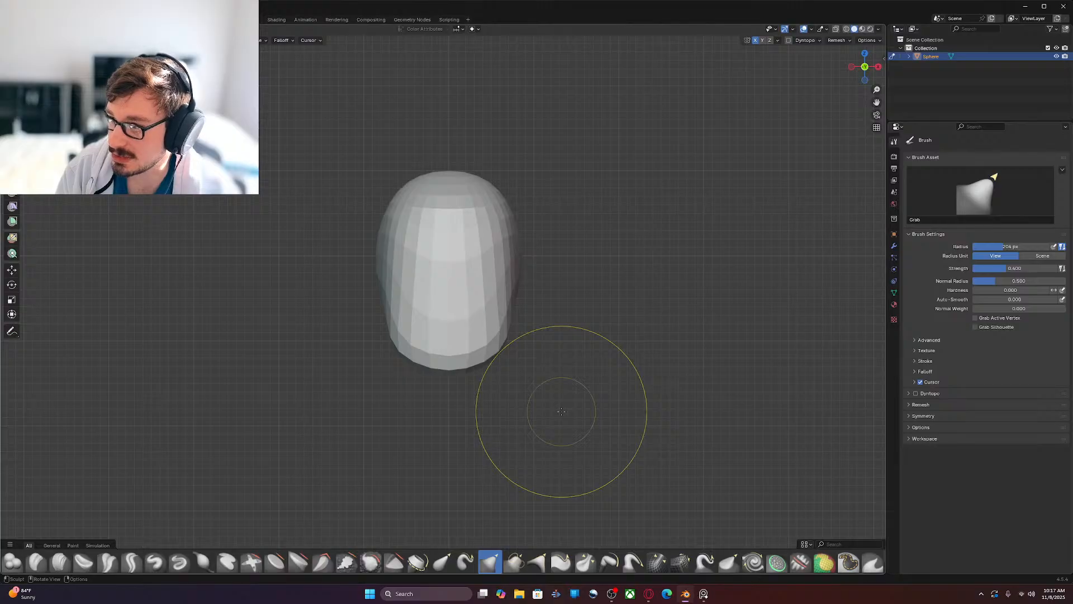
# Step: Annotate the profile of the skull's back, the neck and the underside of the jaw in the right side view
pyautogui.press('KP_3')
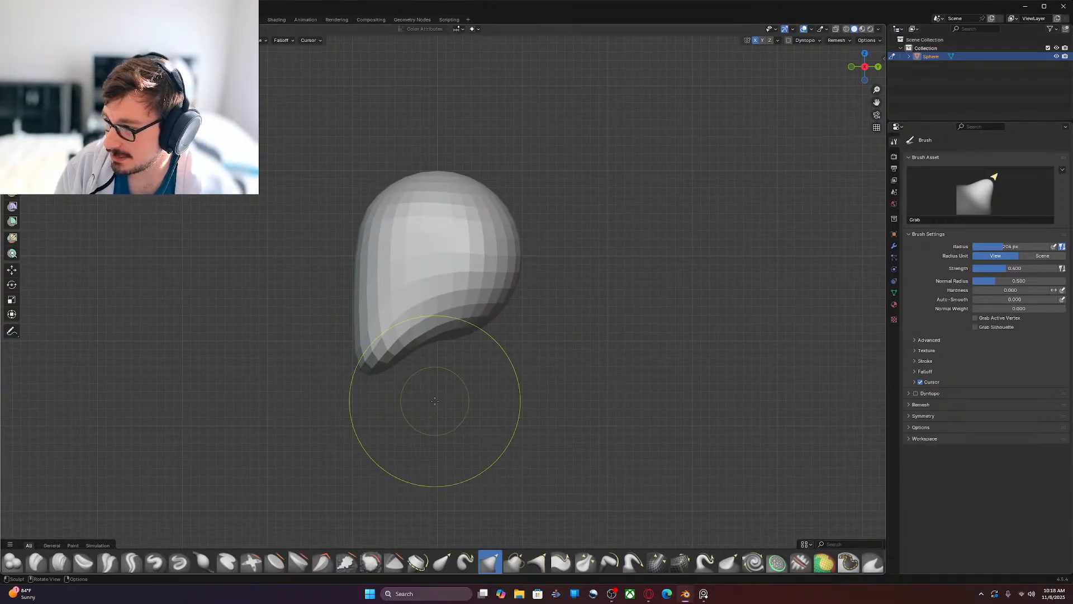
pyautogui.click(12, 331)
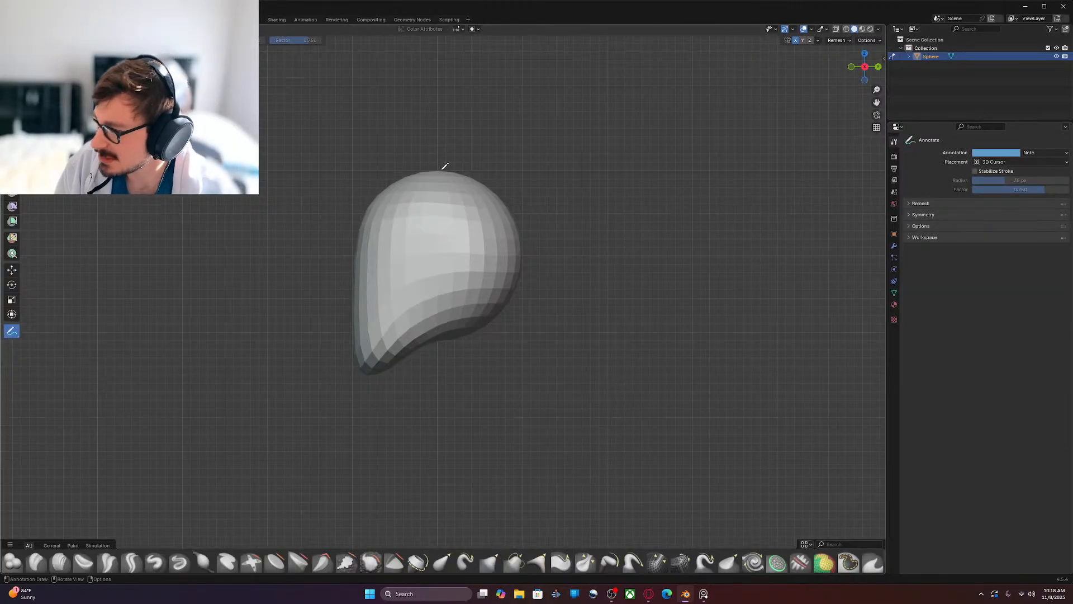
pyautogui.moveTo(445, 166)
pyautogui.mouseDown()
pyautogui.moveTo(485, 175)
pyautogui.moveTo(536, 232)
pyautogui.moveTo(543, 278)
pyautogui.moveTo(536, 300)
pyautogui.moveTo(513, 310)
pyautogui.moveTo(507, 337)
pyautogui.moveTo(552, 403)
pyautogui.mouseUp()
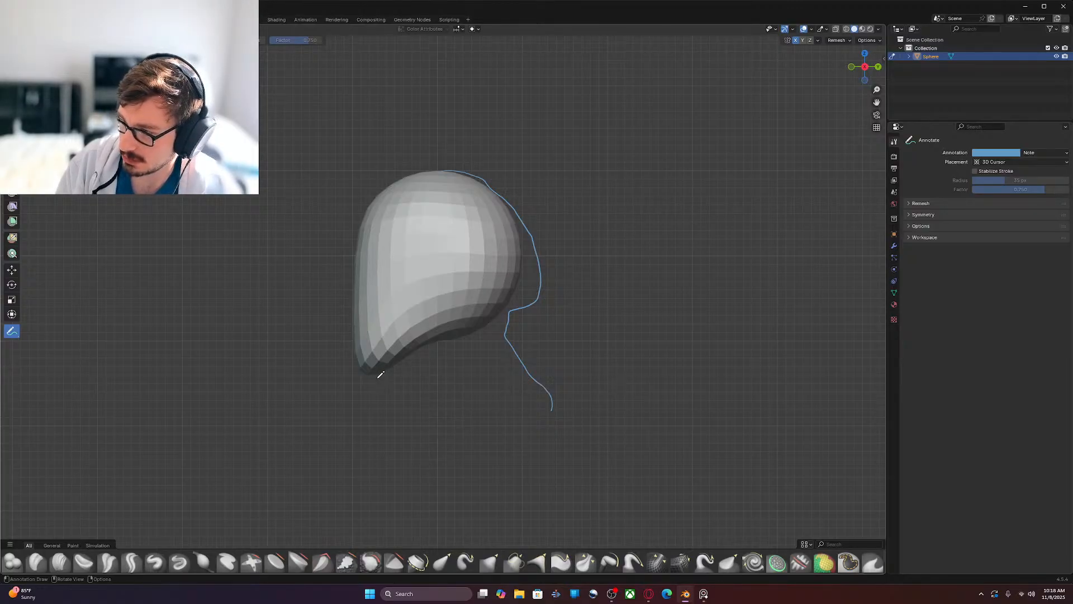
pyautogui.moveTo(375, 373); pyautogui.dragTo(452, 318)
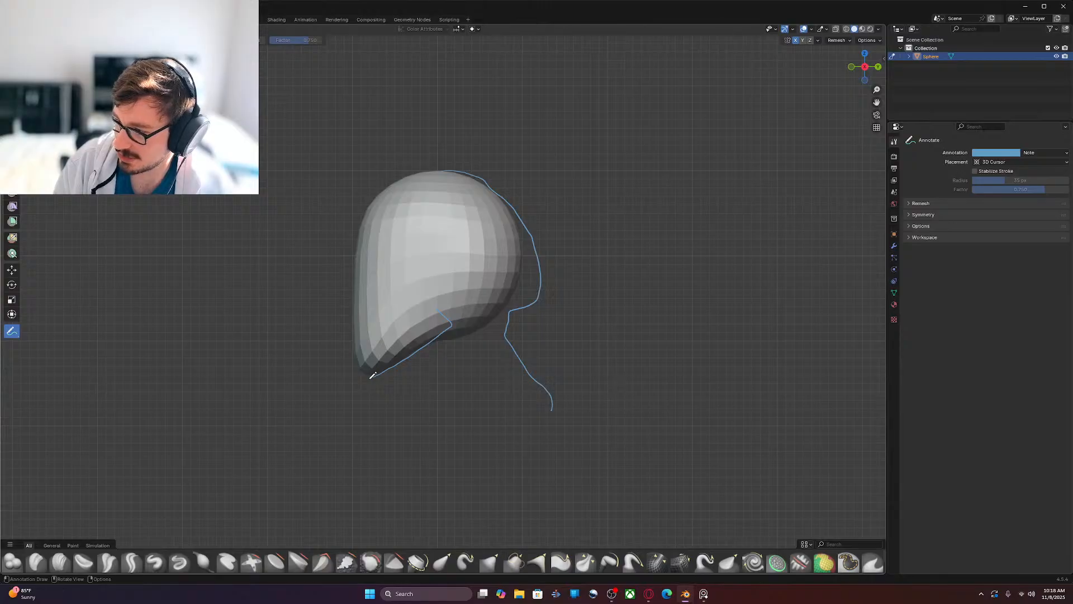
pyautogui.moveTo(375, 373)
pyautogui.mouseDown()
pyautogui.moveTo(353, 370)
pyautogui.moveTo(353, 346)
pyautogui.mouseUp()
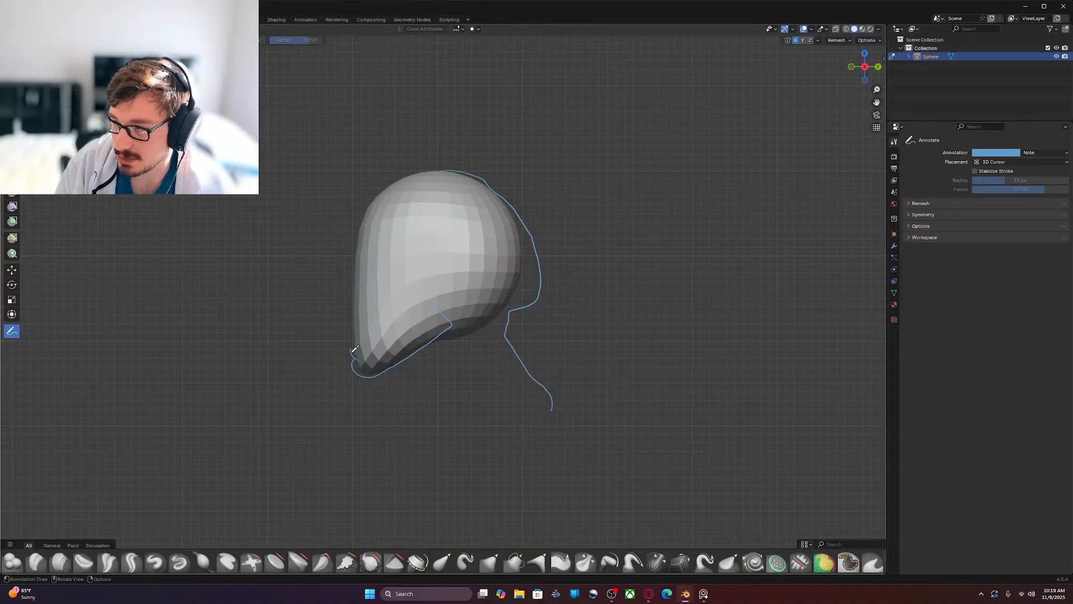
pyautogui.moveTo(352, 345)
pyautogui.mouseDown()
pyautogui.moveTo(366, 347)
pyautogui.moveTo(357, 348)
pyautogui.mouseUp()
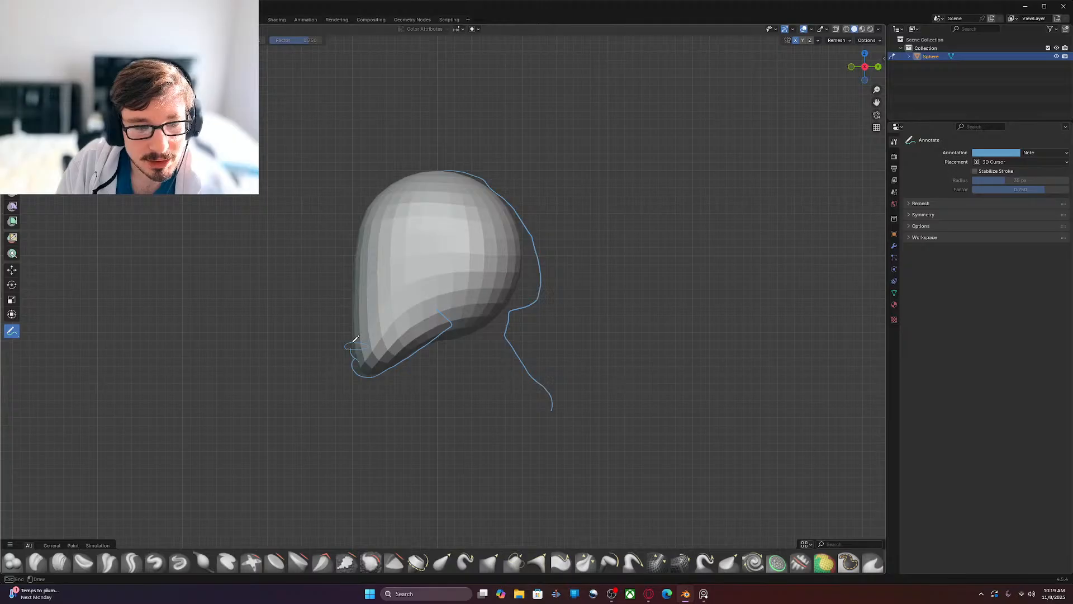
pyautogui.moveTo(354, 326); pyautogui.dragTo(356, 334)
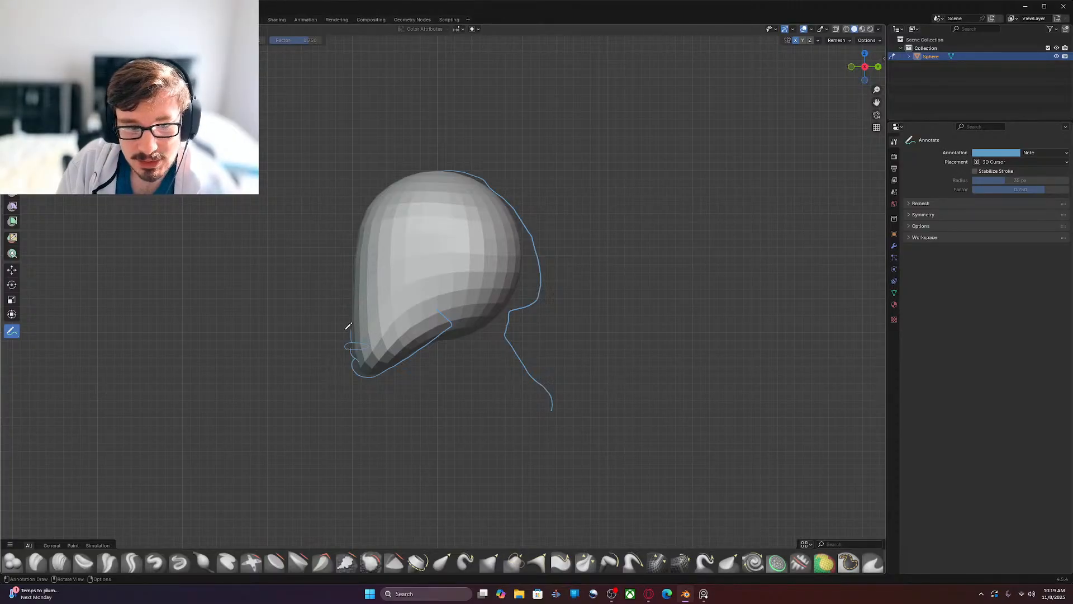
pyautogui.moveTo(347, 333); pyautogui.dragTo(356, 323)
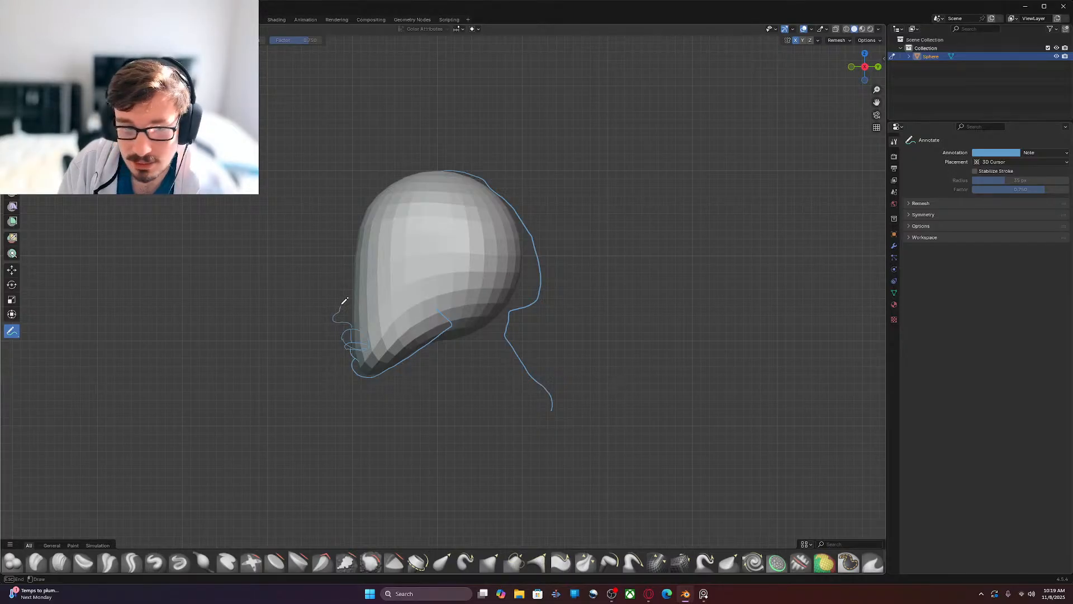
pyautogui.moveTo(345, 286); pyautogui.dragTo(353, 281)
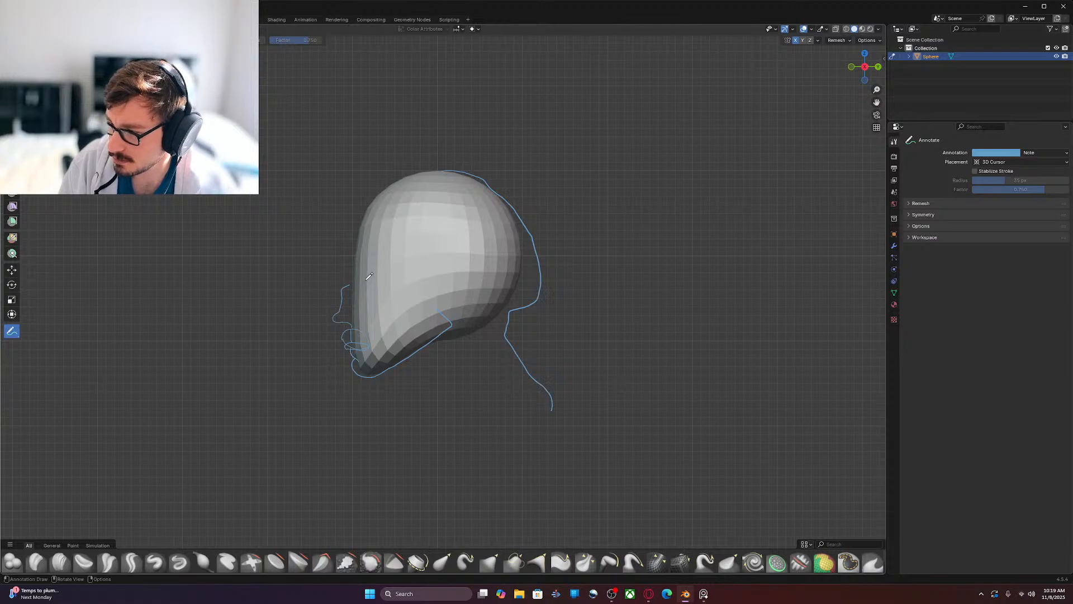
pyautogui.keyDown('ctrl'); pyautogui.moveTo(360, 285); pyautogui.dragTo(351, 284); pyautogui.keyUp('ctrl')
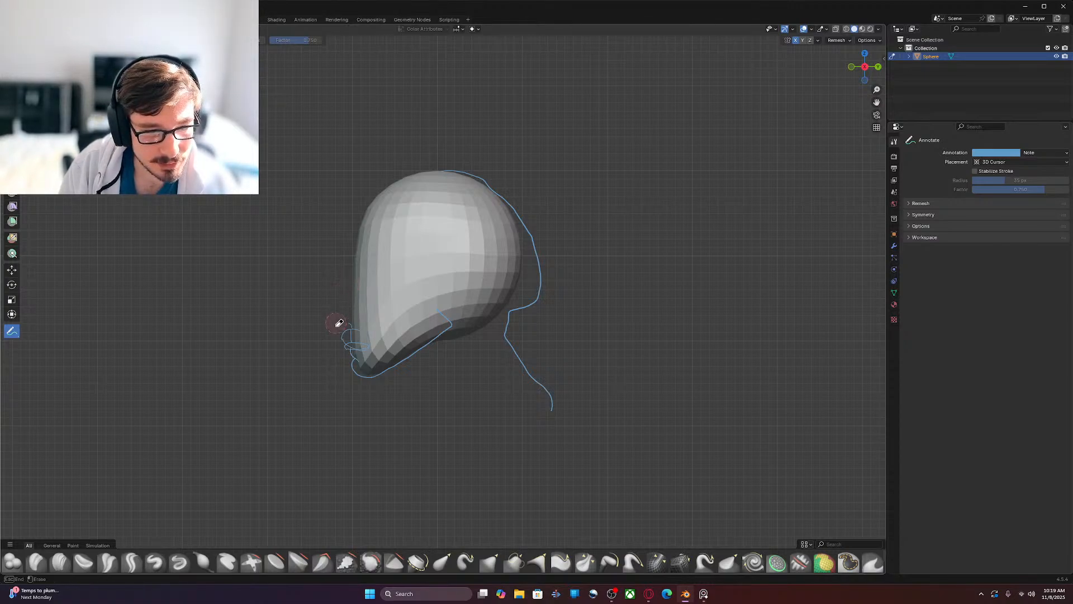
pyautogui.keyDown('ctrl'); pyautogui.moveTo(348, 341); pyautogui.dragTo(342, 332); pyautogui.keyUp('ctrl')
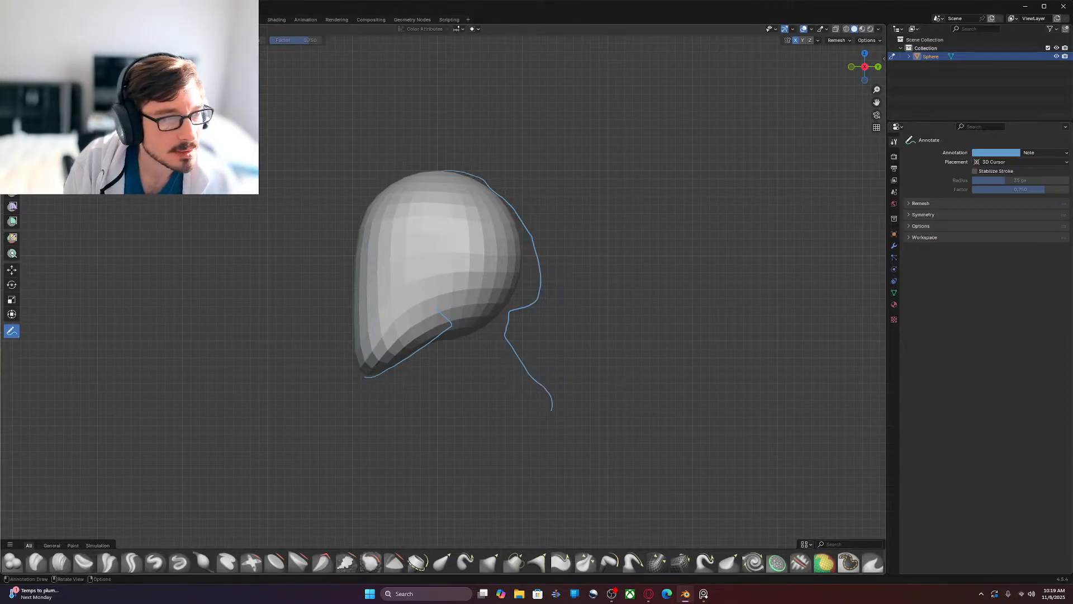
# Step: Set the Grab brush radius to 147 px and pull the skull's lower back outward toward the annotated neck line
pyautogui.press('g')
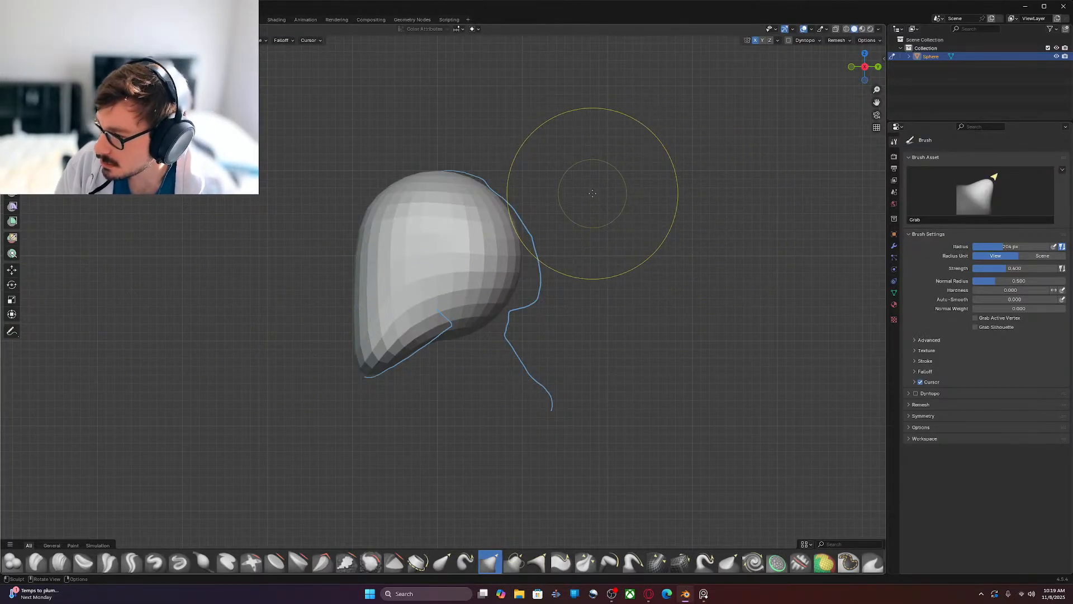
pyautogui.press('f')
pyautogui.click(547, 252)
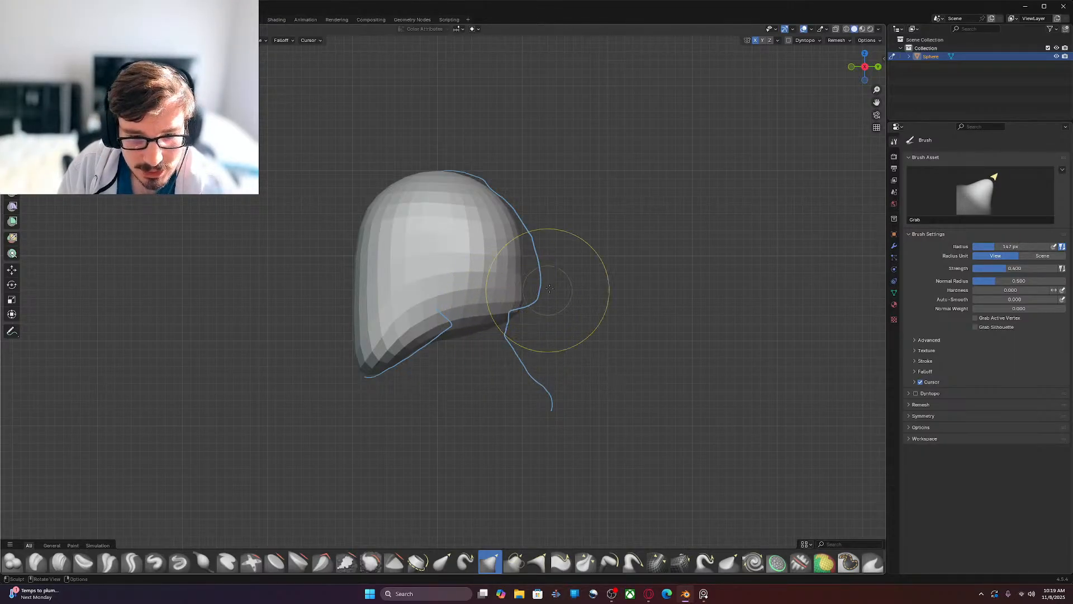
pyautogui.moveTo(521, 302); pyautogui.dragTo(528, 296)
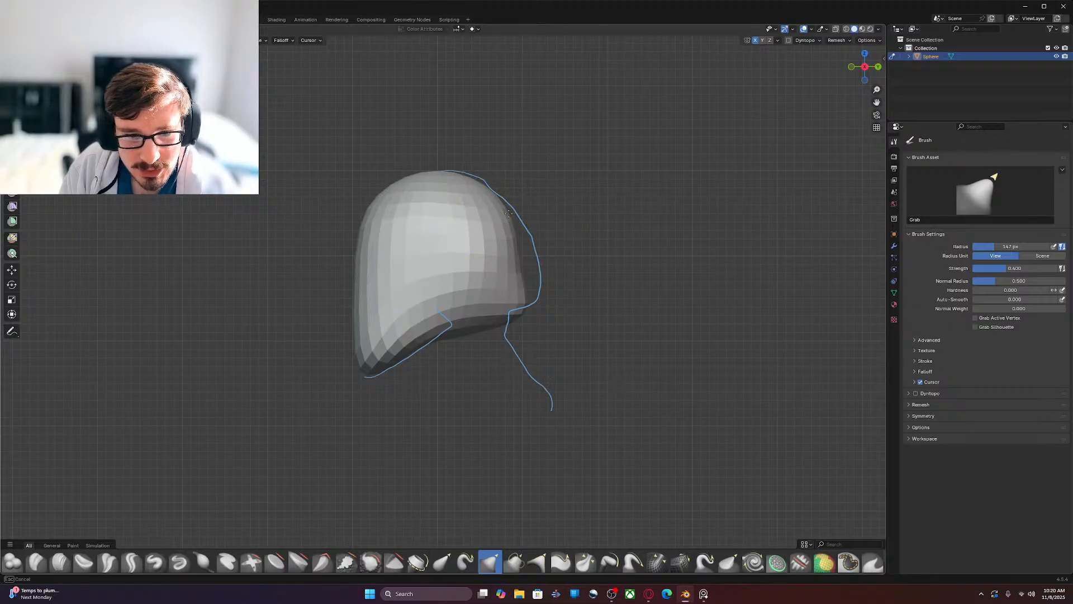
# Step: Erase the annotation strokes along the neck and the skull's back, keeping the jaw line
pyautogui.click(12, 331)
pyautogui.keyDown('ctrl'); pyautogui.moveTo(552, 408); pyautogui.dragTo(531, 364); pyautogui.keyUp('ctrl')
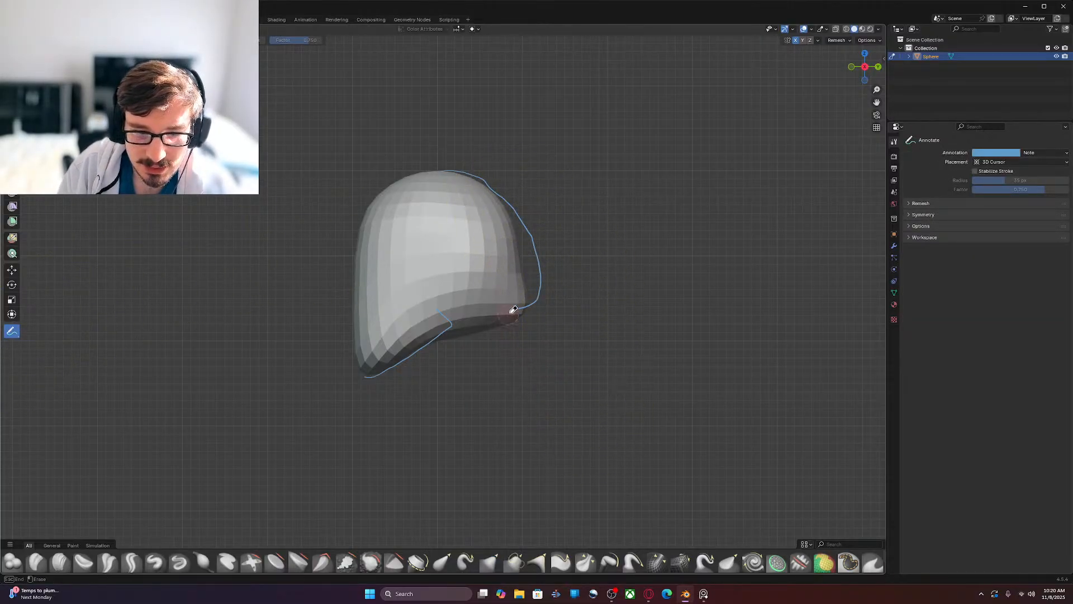
pyautogui.keyDown('ctrl'); pyautogui.moveTo(516, 202); pyautogui.dragTo(519, 217); pyautogui.keyUp('ctrl')
# Step: Reshape the skull's back, crown and upper forehead in the side view with the Grab brush
pyautogui.press('g')
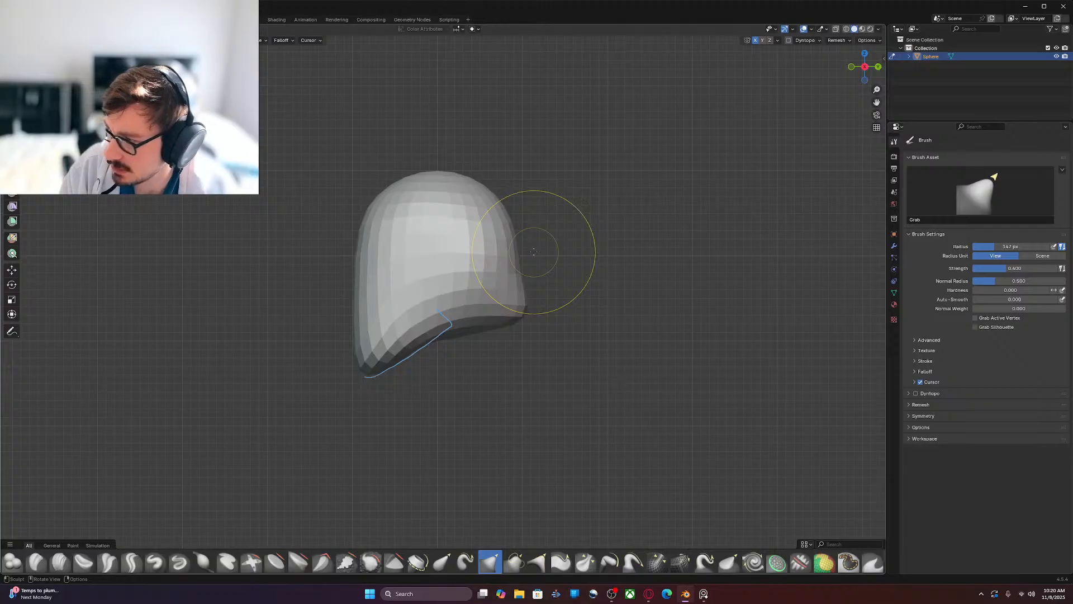
pyautogui.moveTo(519, 255); pyautogui.dragTo(482, 185)
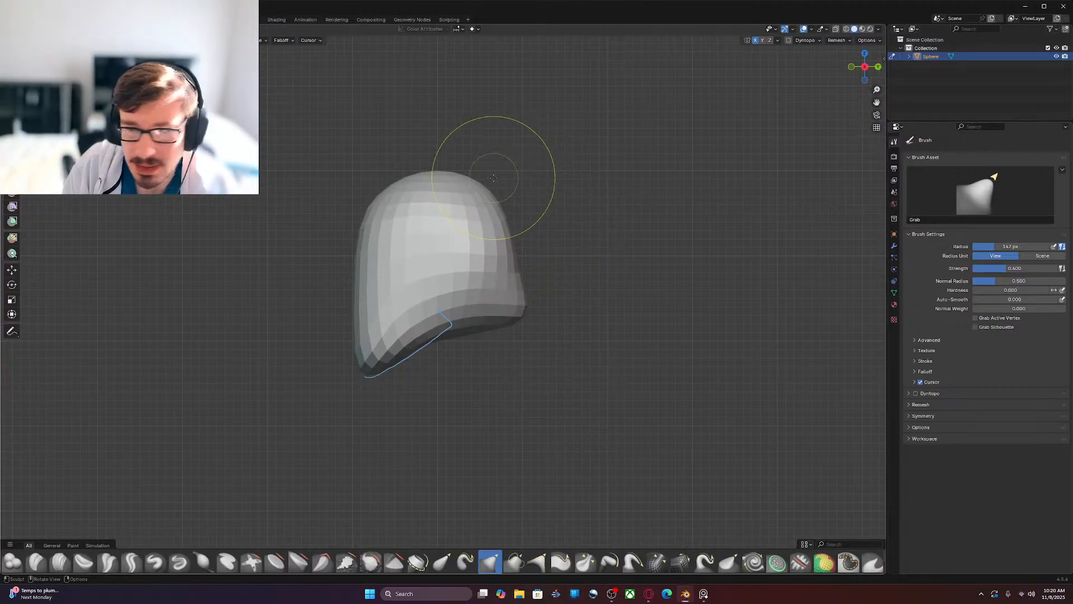
pyautogui.moveTo(476, 177); pyautogui.dragTo(473, 175)
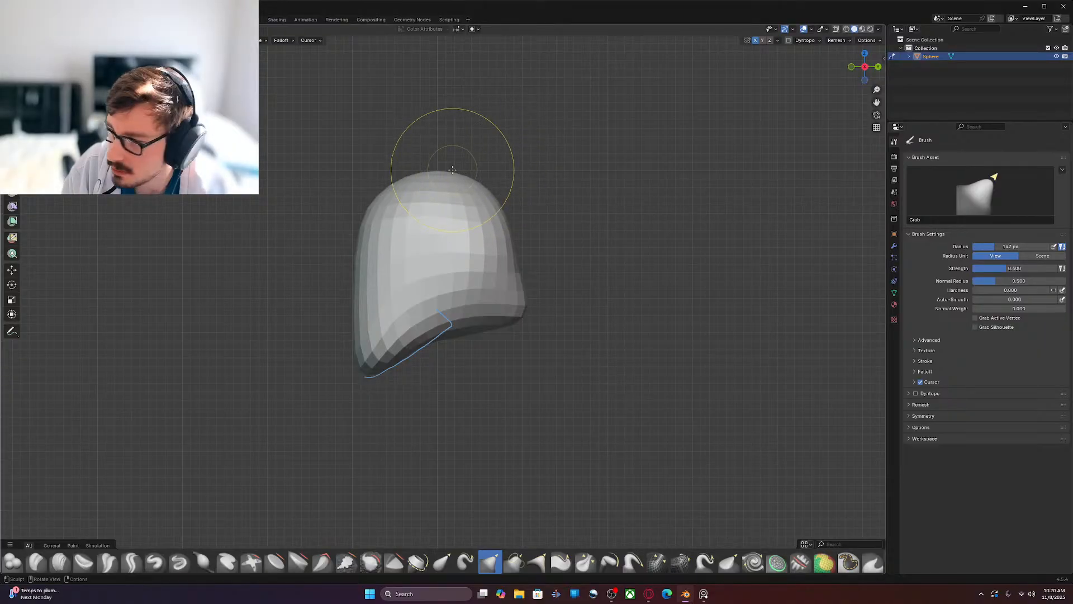
pyautogui.moveTo(462, 171); pyautogui.dragTo(468, 178)
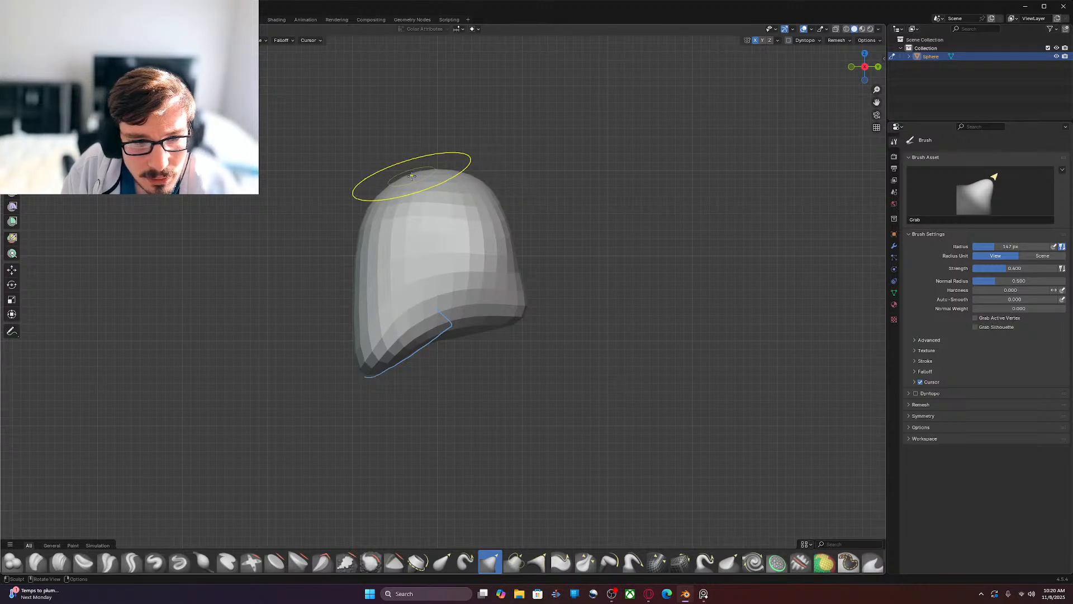
pyautogui.moveTo(398, 180)
pyautogui.mouseDown()
pyautogui.moveTo(370, 194)
pyautogui.moveTo(405, 176)
pyautogui.mouseUp()
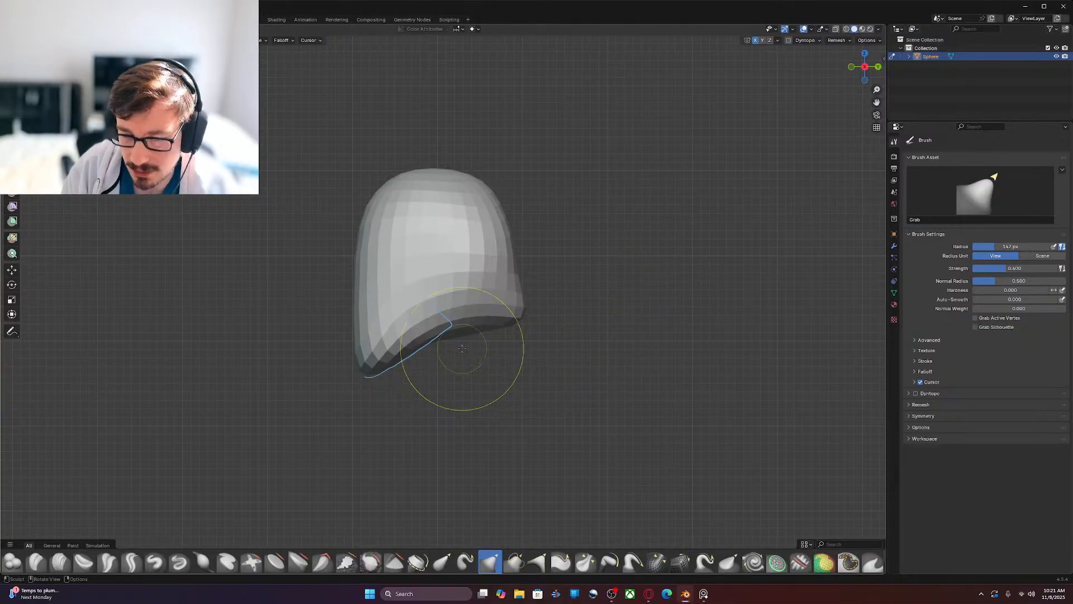
# Step: Remove the remaining jaw annotation in the front view
pyautogui.moveTo(462, 348)
pyautogui.mouseDown(button='middle')
pyautogui.moveTo(644, 379)
pyautogui.moveTo(542, 391)
pyautogui.moveTo(503, 366)
pyautogui.moveTo(429, 364)
pyautogui.mouseUp(button='middle')
pyautogui.press('KP_1')
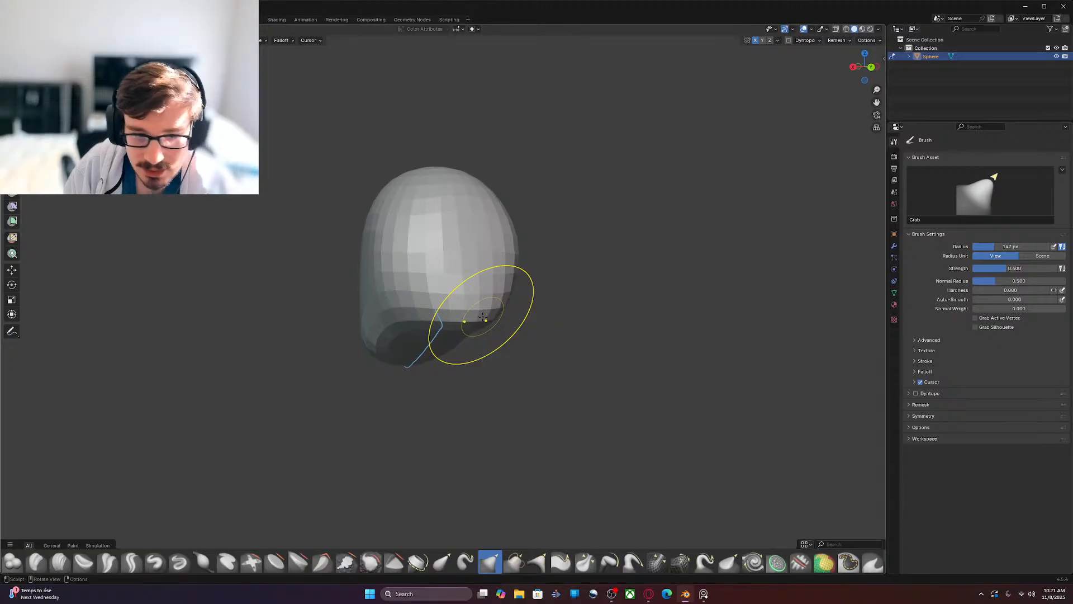
pyautogui.press('KP_1')
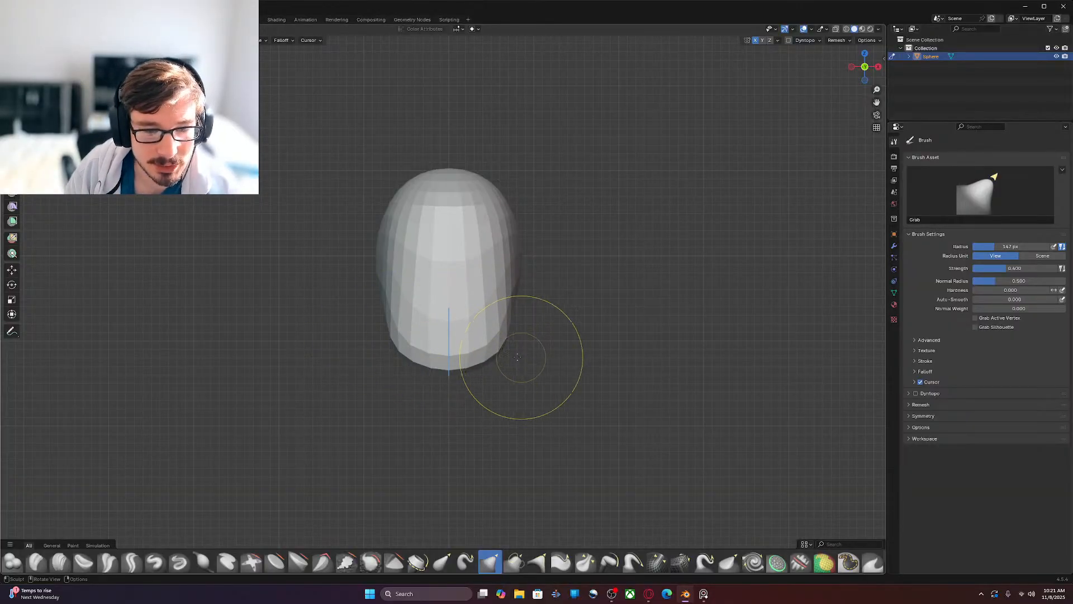
pyautogui.click(11, 331)
pyautogui.hotkey('ctrl', 'z')
# Step: Taper the lower face into a narrower, rounded chin with symmetrical Grab strokes in the front view
pyautogui.press('g')
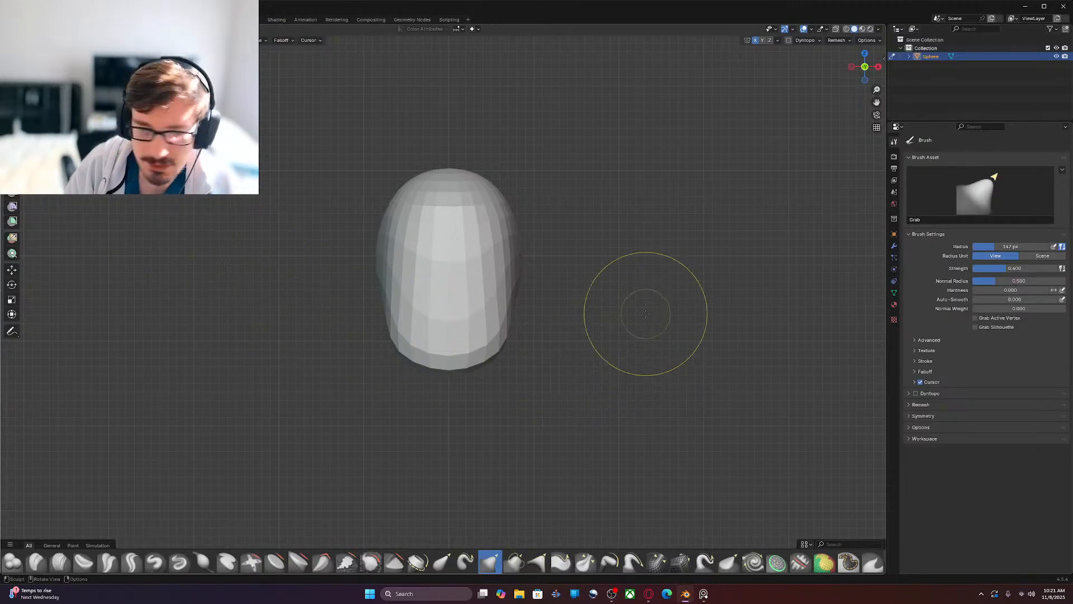
pyautogui.moveTo(490, 350)
pyautogui.mouseDown()
pyautogui.moveTo(455, 371)
pyautogui.moveTo(500, 344)
pyautogui.mouseUp()
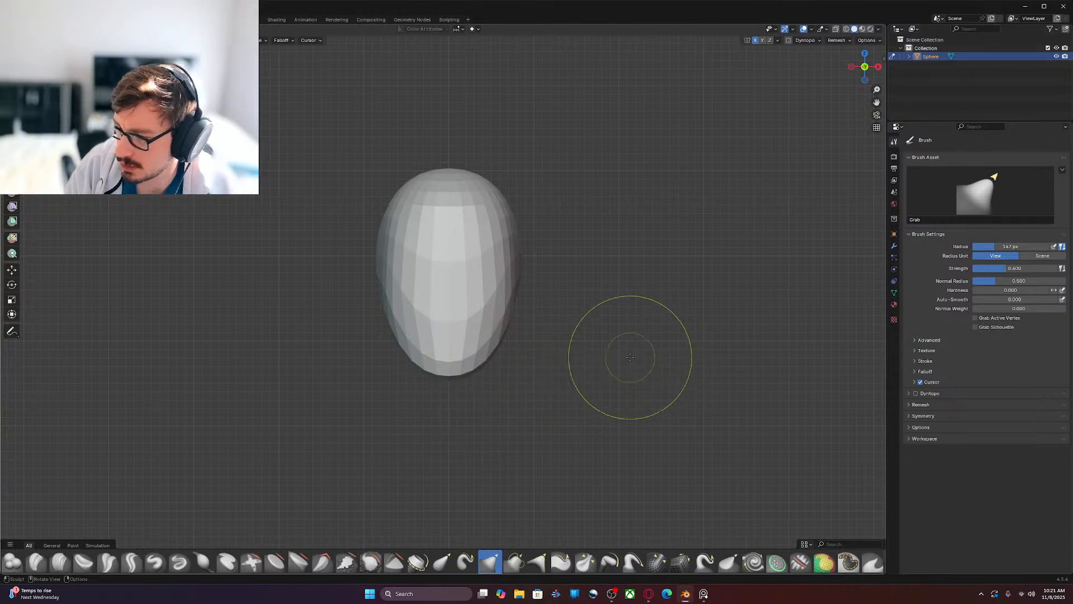
pyautogui.moveTo(504, 332); pyautogui.dragTo(507, 326)
pyautogui.moveTo(507, 326); pyautogui.dragTo(508, 321)
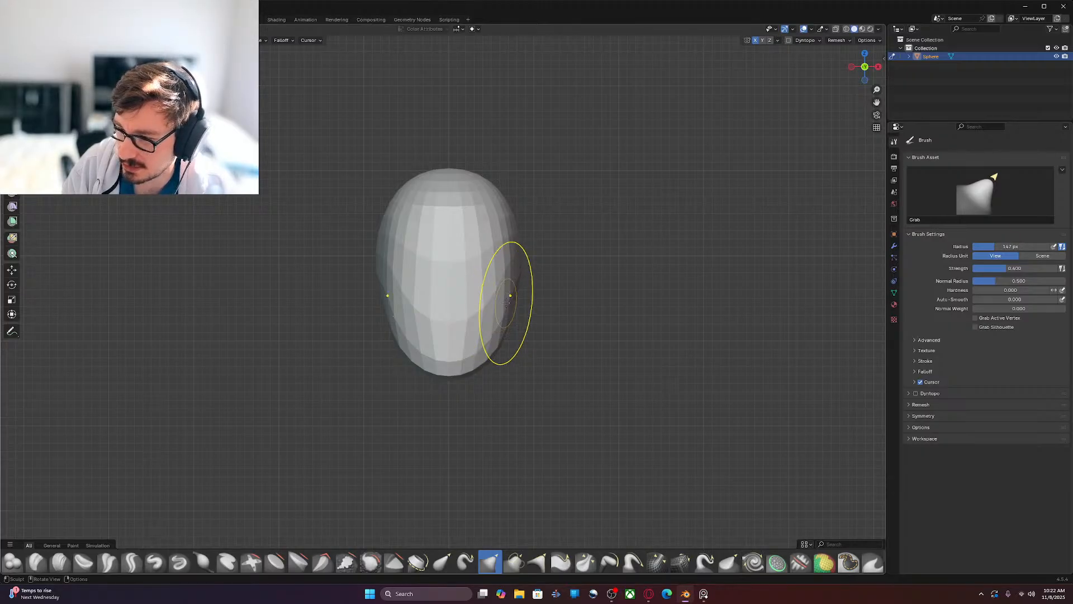
# Step: Set the Grab brush radius to 125 px and pull the face surface outward at eye level on both sides
pyautogui.press('f')
pyautogui.click(649, 399)
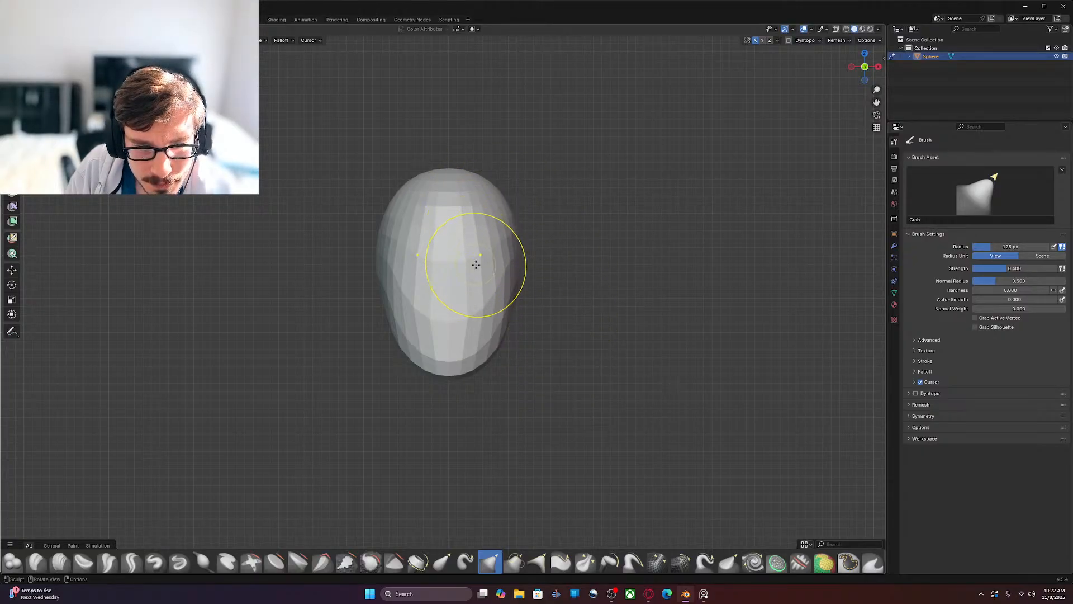
pyautogui.moveTo(496, 262); pyautogui.dragTo(503, 254)
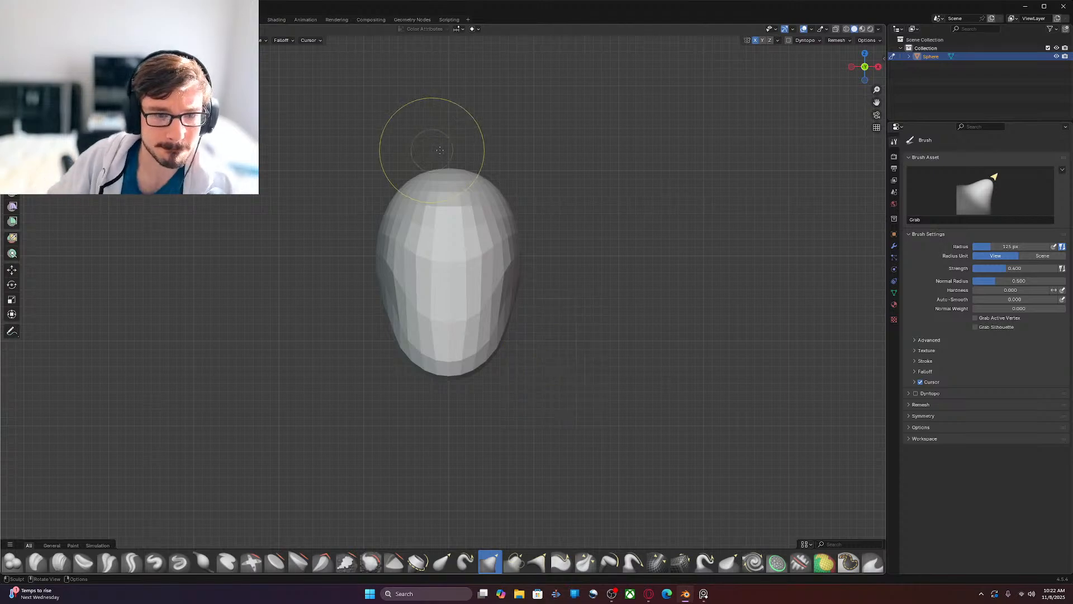
# Step: Remesh the head into a denser, more even mesh
pyautogui.moveTo(688, 341)
pyautogui.mouseDown(button='middle')
pyautogui.moveTo(460, 361)
pyautogui.moveTo(565, 335)
pyautogui.moveTo(555, 323)
pyautogui.mouseUp(button='middle')
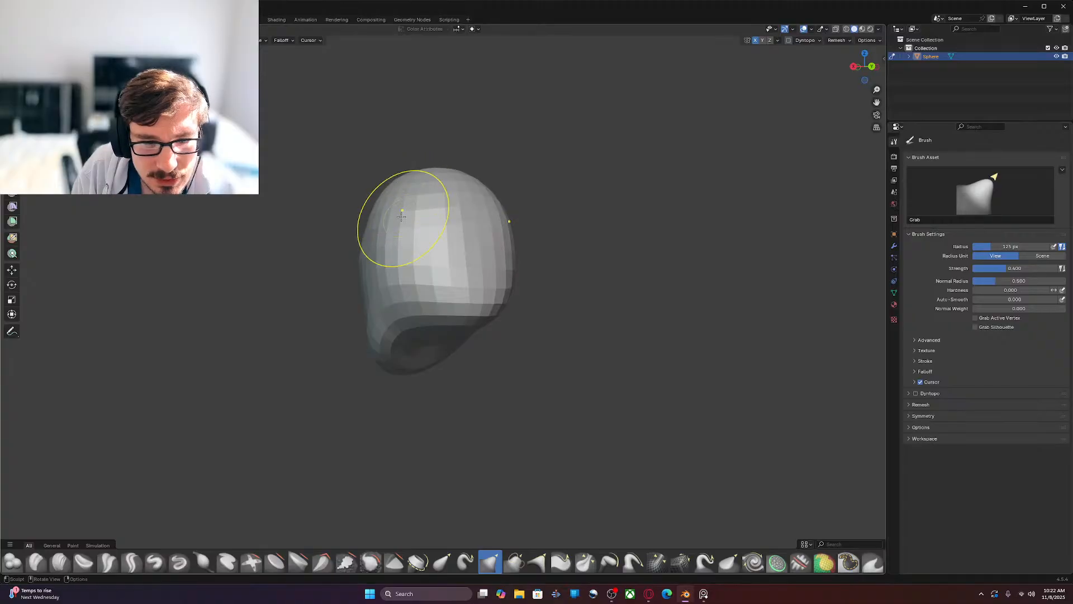
pyautogui.moveTo(402, 216)
pyautogui.mouseDown(button='middle')
pyautogui.moveTo(545, 321)
pyautogui.moveTo(572, 303)
pyautogui.mouseUp(button='middle')
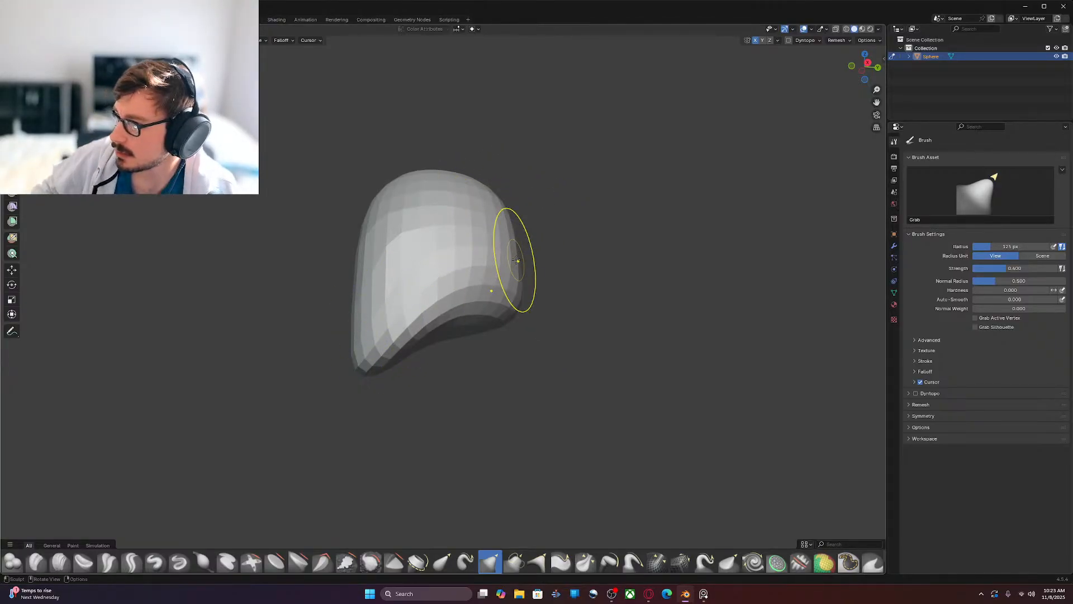
pyautogui.moveTo(518, 263)
pyautogui.mouseDown(button='middle')
pyautogui.moveTo(626, 310)
pyautogui.moveTo(618, 305)
pyautogui.moveTo(585, 371)
pyautogui.moveTo(443, 383)
pyautogui.moveTo(333, 376)
pyautogui.moveTo(700, 365)
pyautogui.moveTo(652, 300)
pyautogui.mouseUp(button='middle')
pyautogui.press('ctrl')
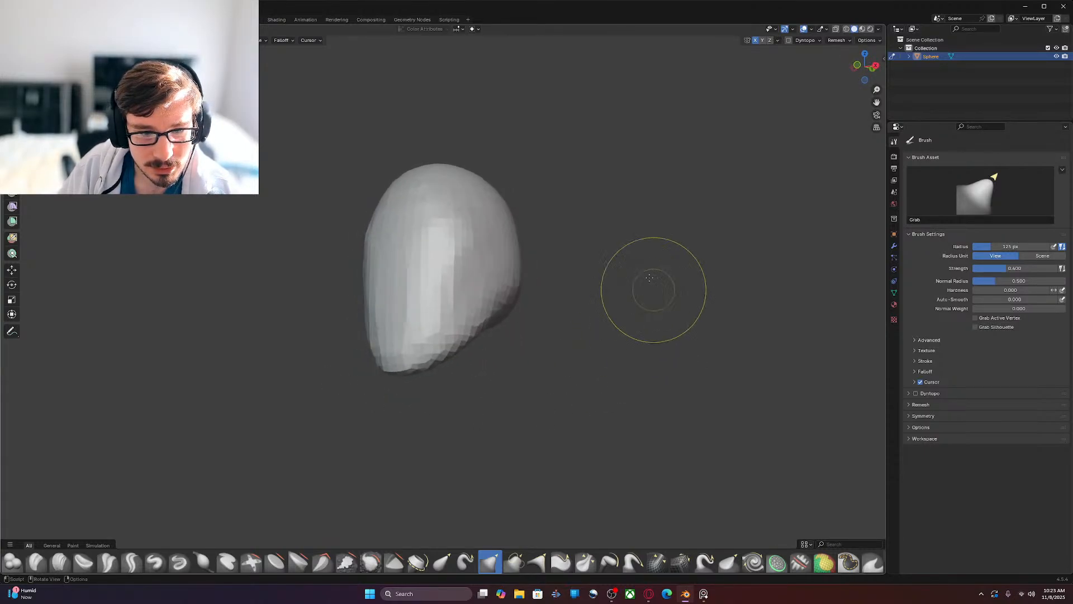
# Step: Switch to the Clay Strips brush with a 56 px radius and carve two eye sockets in the front view
pyautogui.moveTo(505, 354)
pyautogui.mouseDown(button='middle')
pyautogui.moveTo(620, 297)
pyautogui.moveTo(695, 326)
pyautogui.moveTo(626, 311)
pyautogui.mouseUp(button='middle')
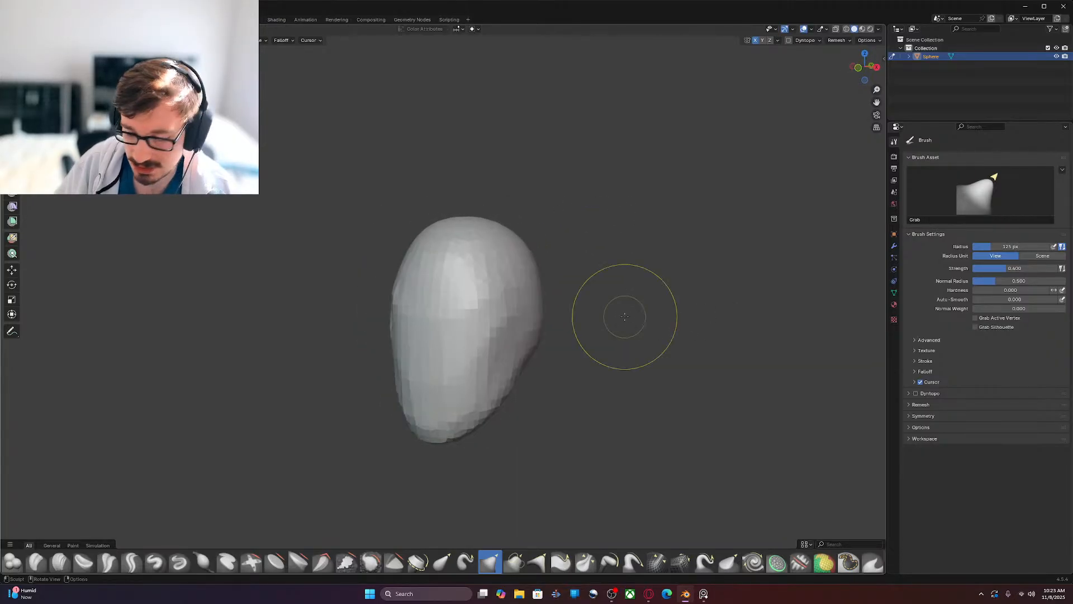
pyautogui.press('KP_1')
pyautogui.moveTo(678, 402); pyautogui.dragTo(676, 390, button='middle')
pyautogui.scroll(1, 676, 391)
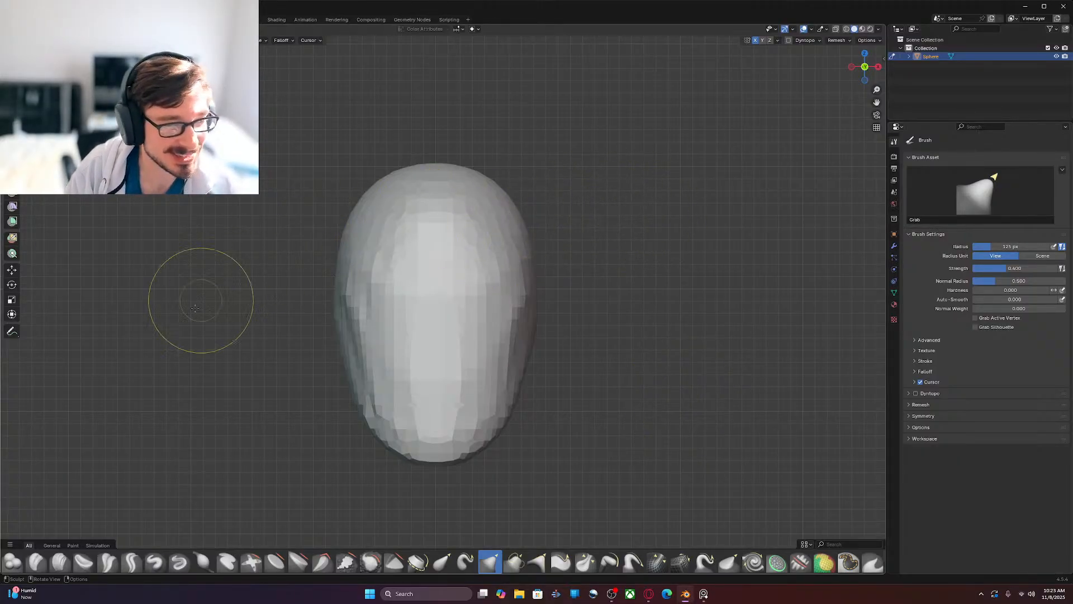
pyautogui.click(60, 561)
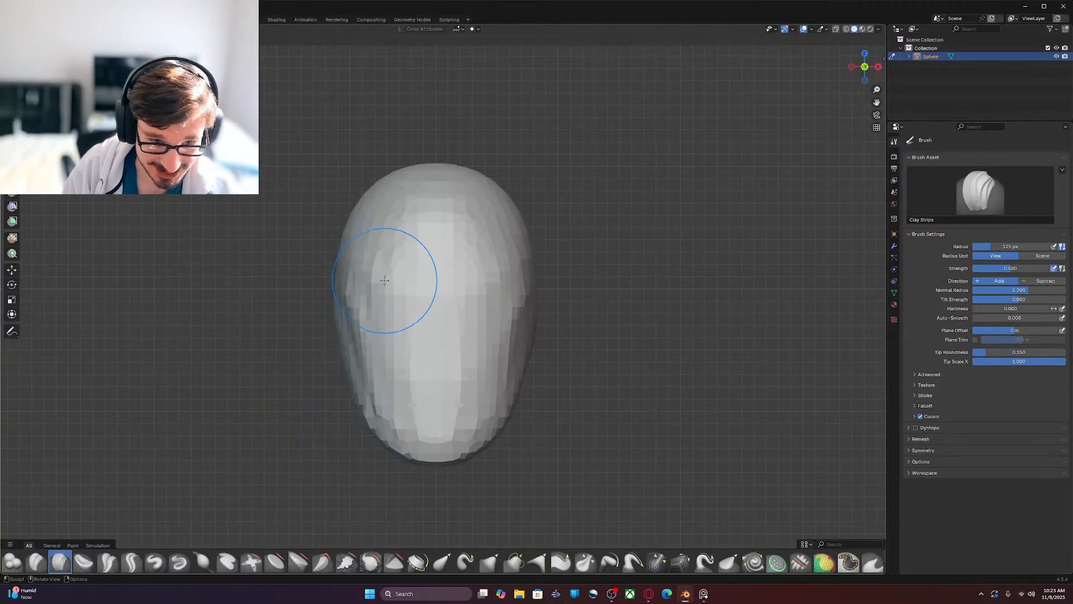
pyautogui.click(359, 281)
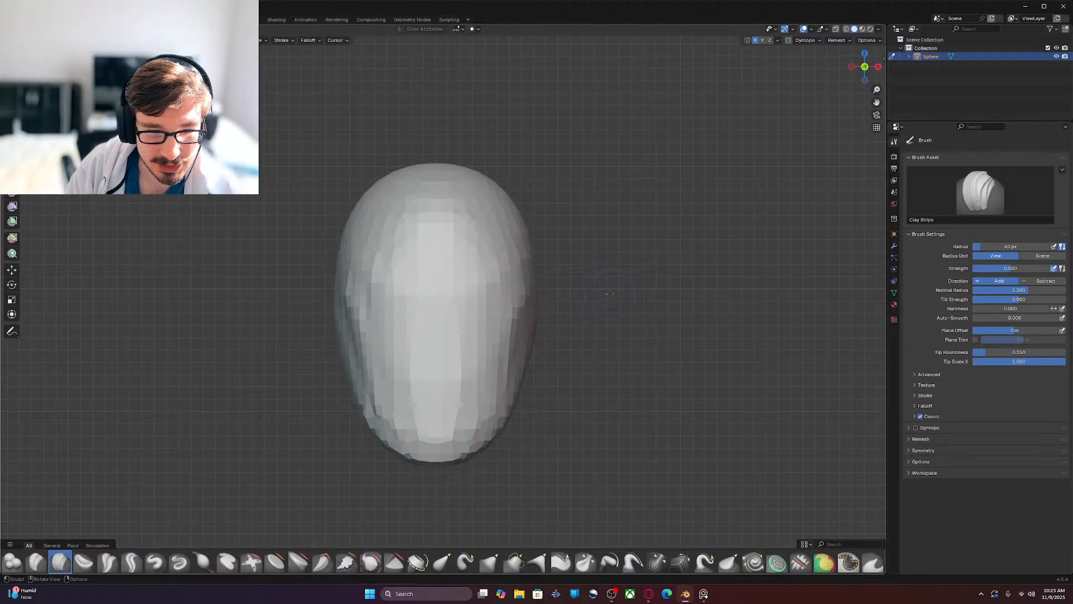
pyautogui.press('f')
pyautogui.click(468, 292)
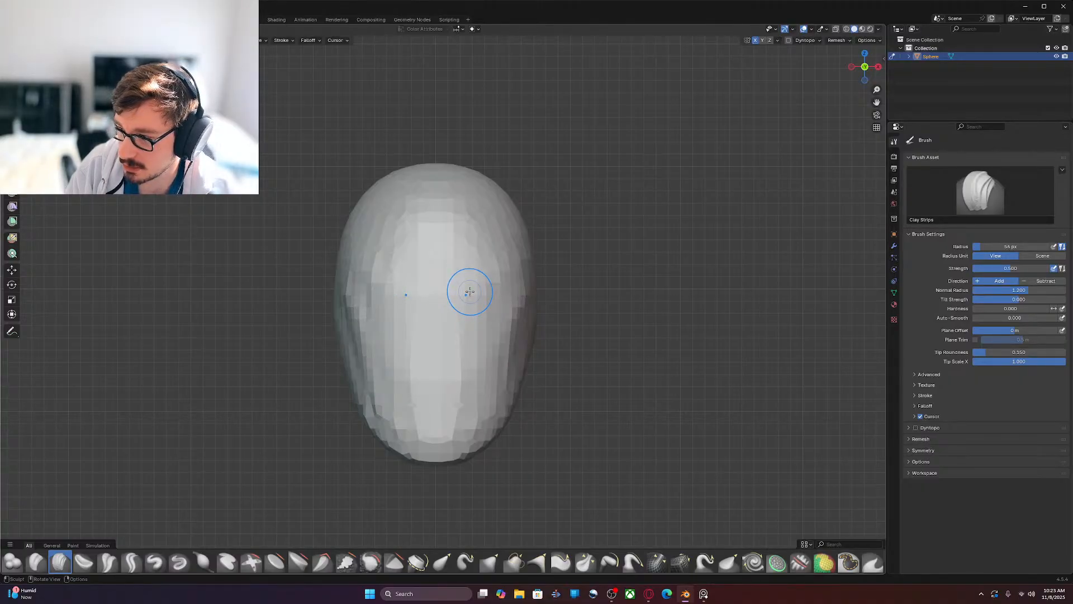
pyautogui.moveTo(464, 286)
pyautogui.mouseDown()
pyautogui.moveTo(484, 282)
pyautogui.moveTo(500, 299)
pyautogui.moveTo(475, 257)
pyautogui.moveTo(491, 267)
pyautogui.moveTo(482, 289)
pyautogui.moveTo(492, 298)
pyautogui.moveTo(466, 293)
pyautogui.moveTo(496, 270)
pyautogui.moveTo(480, 295)
pyautogui.moveTo(475, 284)
pyautogui.moveTo(490, 292)
pyautogui.moveTo(480, 280)
pyautogui.mouseUp()
# Step: Set the Clay Strips radius to 44 px and carve the inner area of the eye sockets deeper
pyautogui.press('f')
pyautogui.click(467, 294)
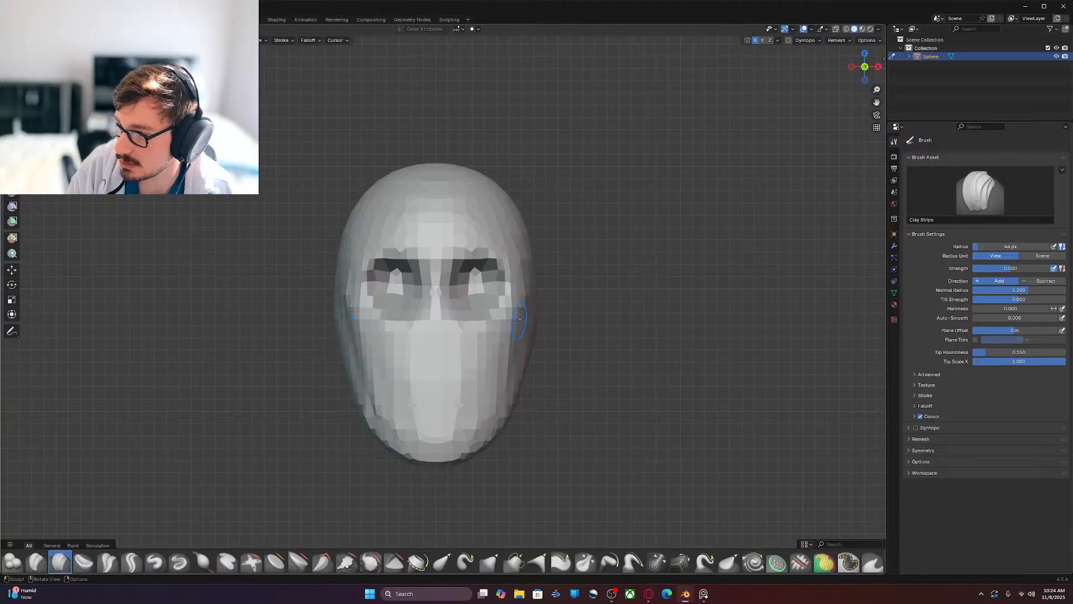
pyautogui.keyDown('ctrl'); pyautogui.moveTo(483, 285); pyautogui.dragTo(466, 279); pyautogui.keyUp('ctrl')
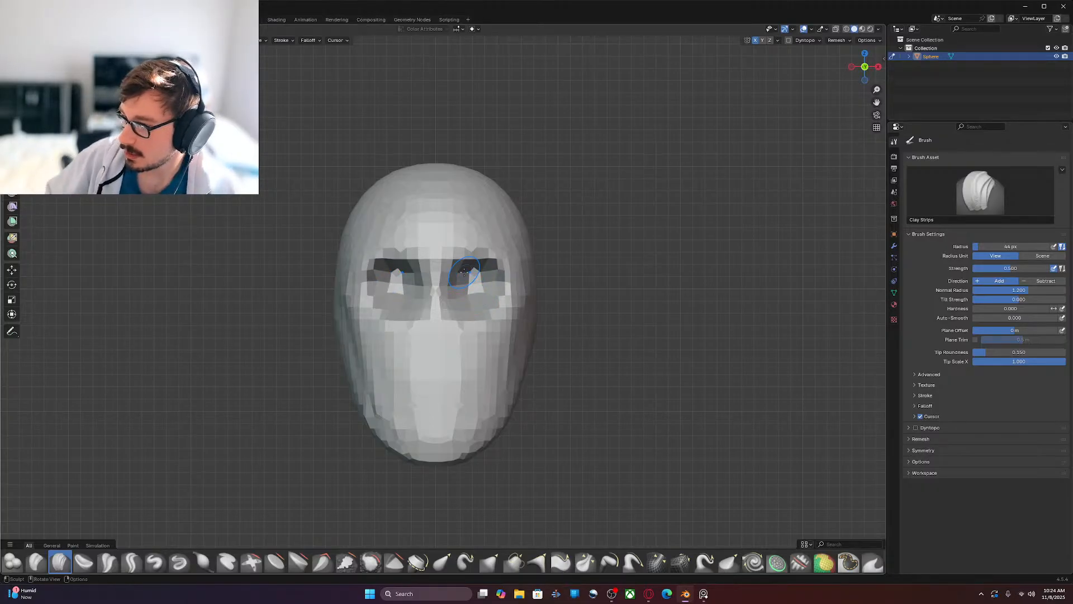
# Step: Remesh the head again to even out the stretched faces around the carved eye sockets
pyautogui.scroll(1, 625, 324)
pyautogui.moveTo(625, 325); pyautogui.dragTo(652, 302, button='middle')
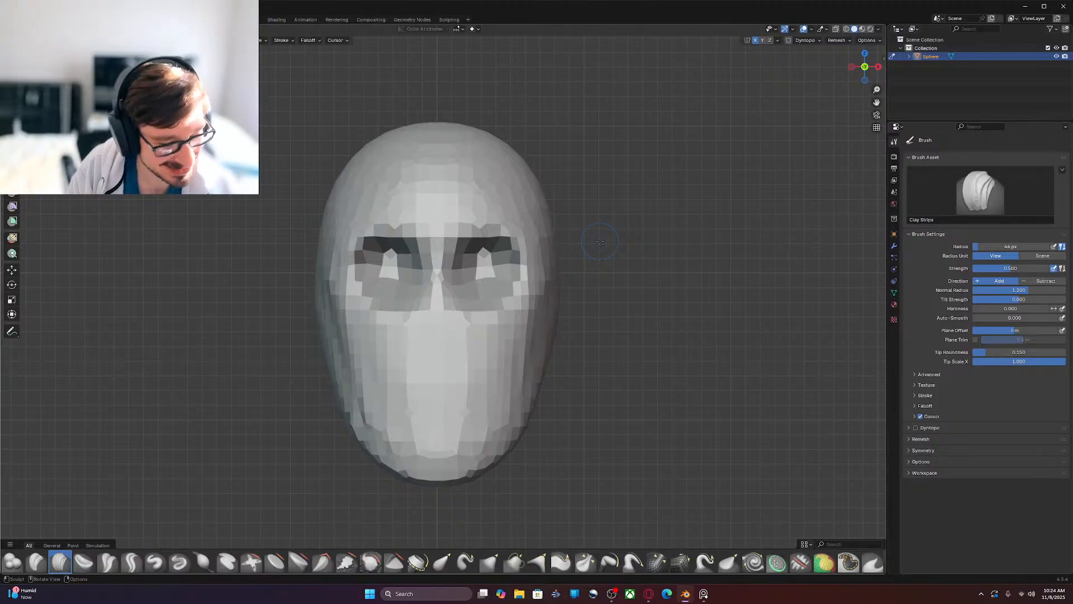
pyautogui.hotkey('ctrl', 'z')
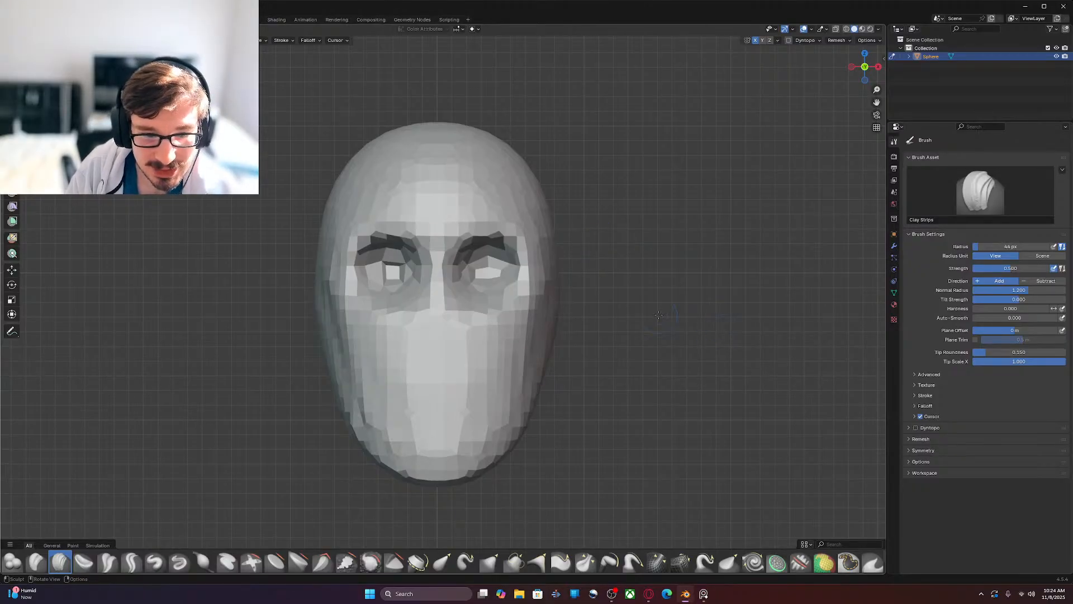
# Step: Switch to the Grab brush and nudge the silhouette at the back of the skull in the side view
pyautogui.moveTo(658, 314)
pyautogui.mouseDown(button='middle')
pyautogui.moveTo(583, 309)
pyautogui.moveTo(636, 237)
pyautogui.moveTo(560, 309)
pyautogui.moveTo(561, 235)
pyautogui.mouseUp(button='middle')
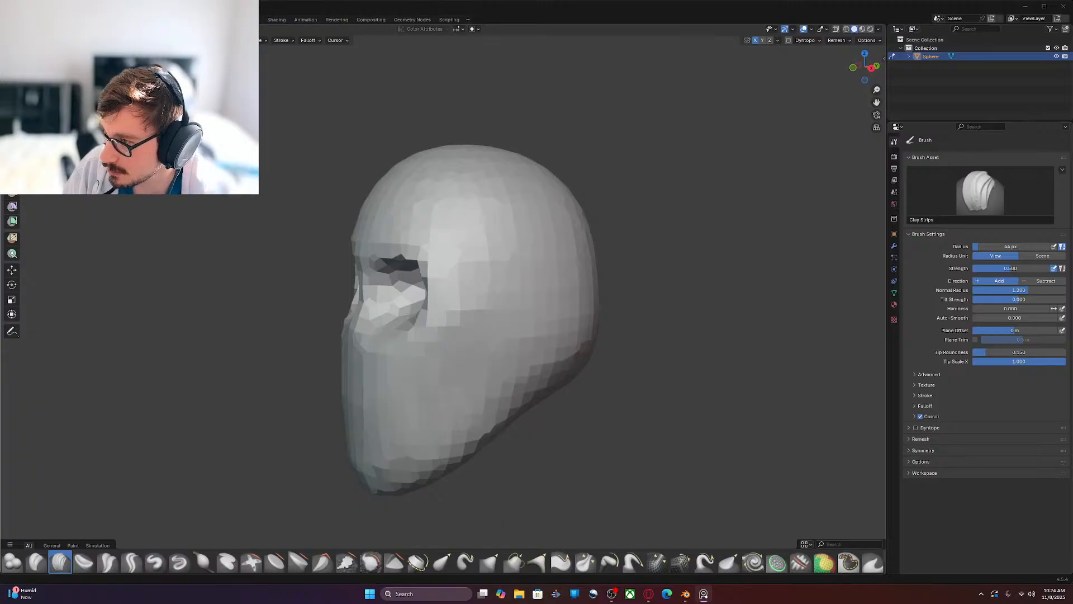
pyautogui.moveTo(670, 299)
pyautogui.mouseDown(button='middle')
pyautogui.moveTo(739, 309)
pyautogui.moveTo(685, 307)
pyautogui.mouseUp(button='middle')
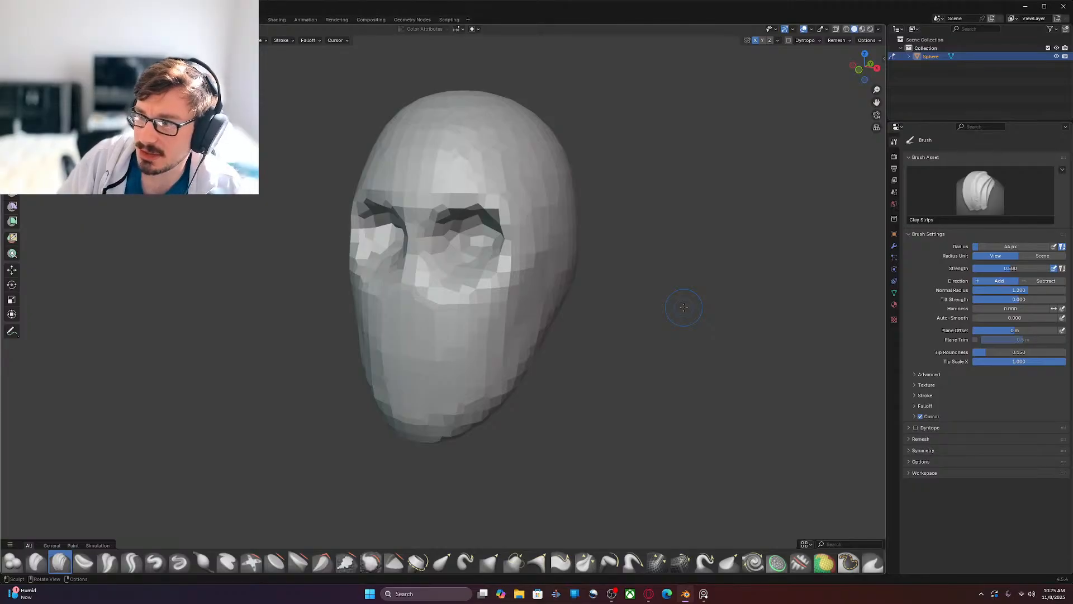
pyautogui.press('KP_1')
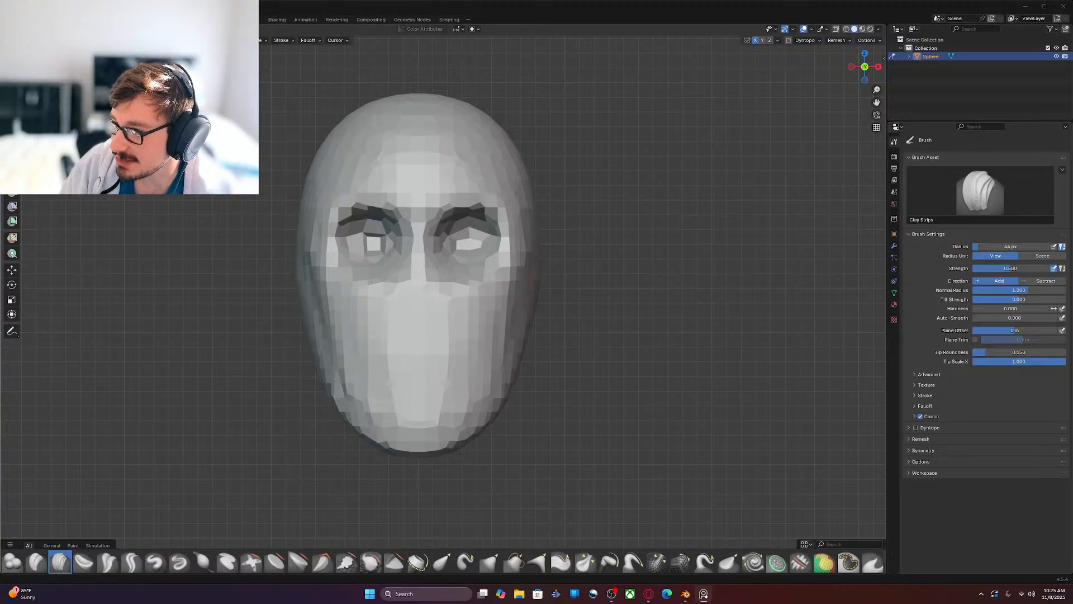
pyautogui.moveTo(685, 287)
pyautogui.mouseDown(button='middle')
pyautogui.moveTo(659, 313)
pyautogui.moveTo(604, 302)
pyautogui.mouseUp(button='middle')
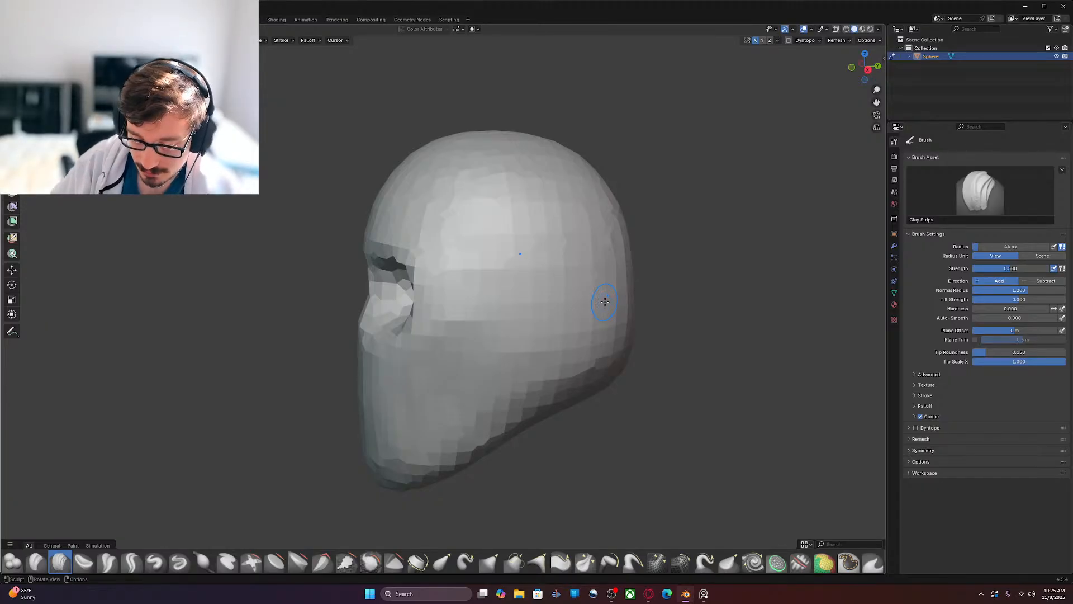
pyautogui.press('KP_3')
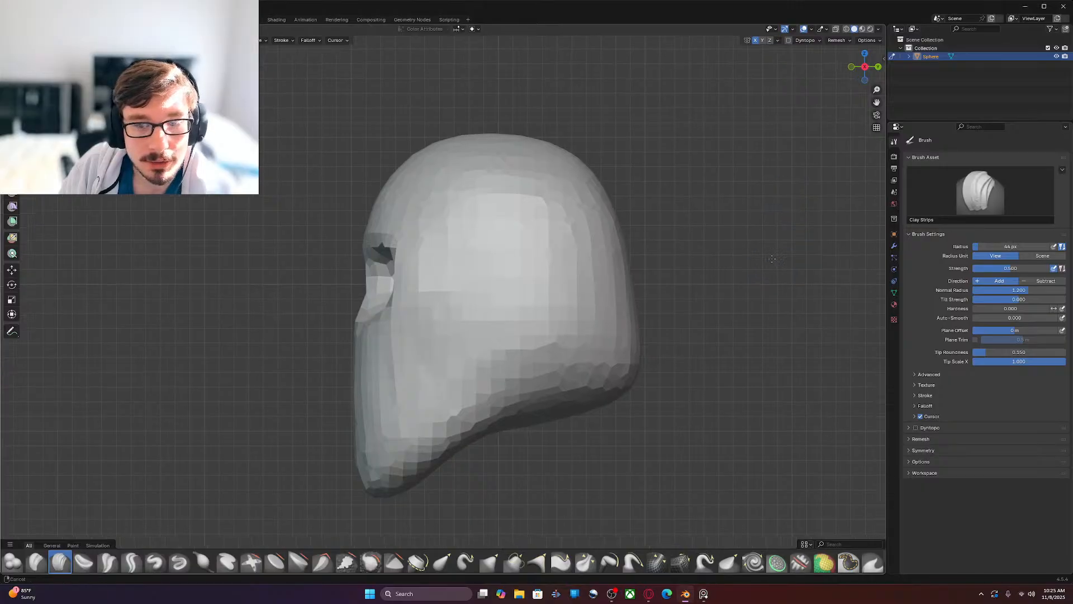
pyautogui.keyDown('shift'); pyautogui.moveTo(777, 268); pyautogui.dragTo(710, 222, button='middle'); pyautogui.keyUp('shift')
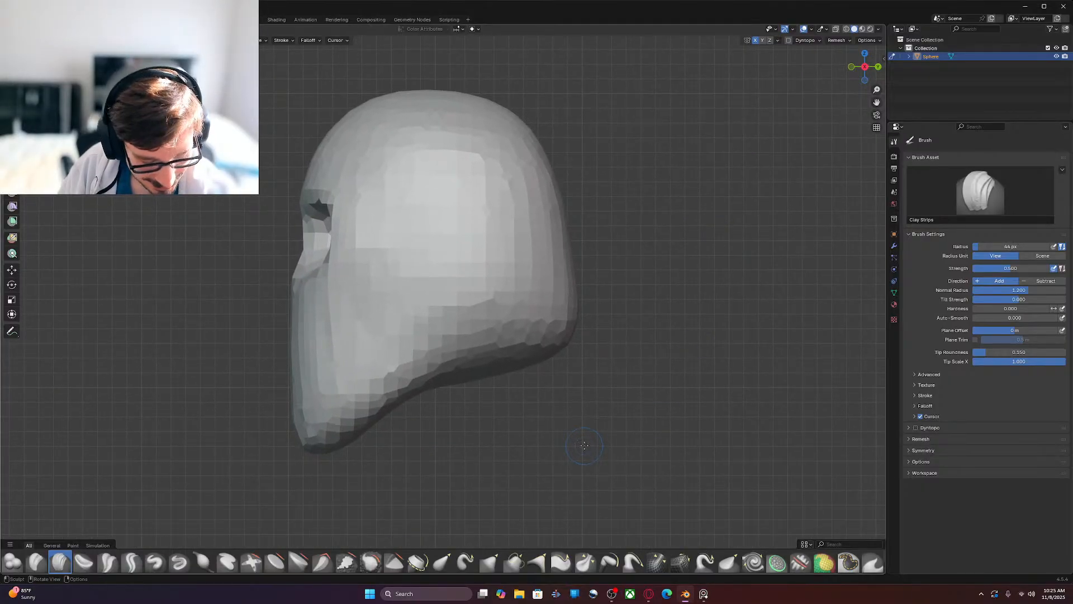
pyautogui.press('g')
pyautogui.keyDown('shift'); pyautogui.moveTo(647, 376); pyautogui.dragTo(682, 451, button='middle'); pyautogui.keyUp('shift')
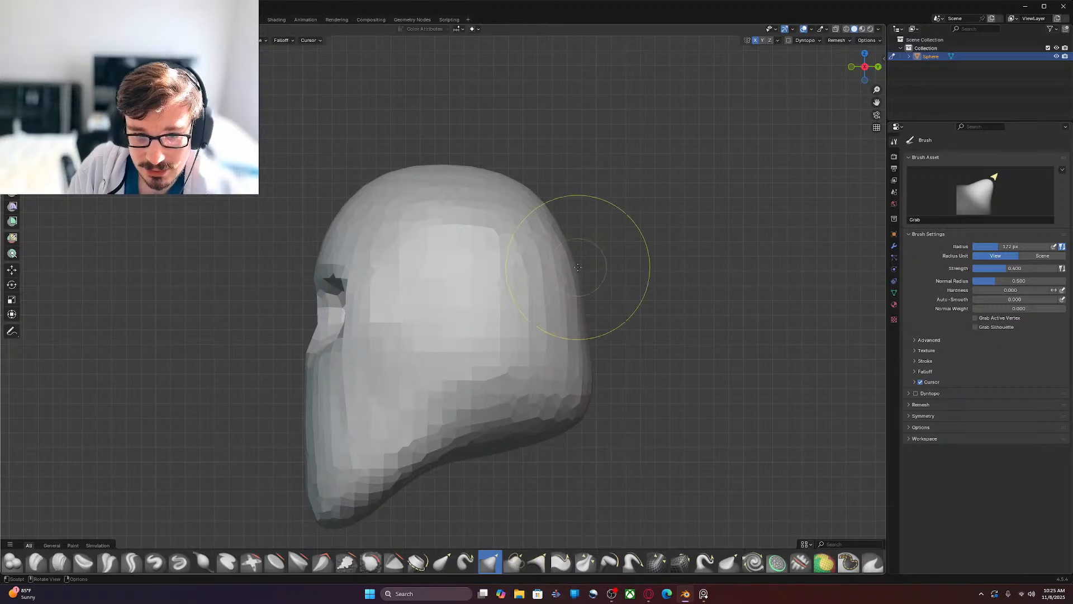
pyautogui.moveTo(598, 282)
pyautogui.mouseDown()
pyautogui.moveTo(583, 291)
pyautogui.moveTo(593, 293)
pyautogui.mouseUp()
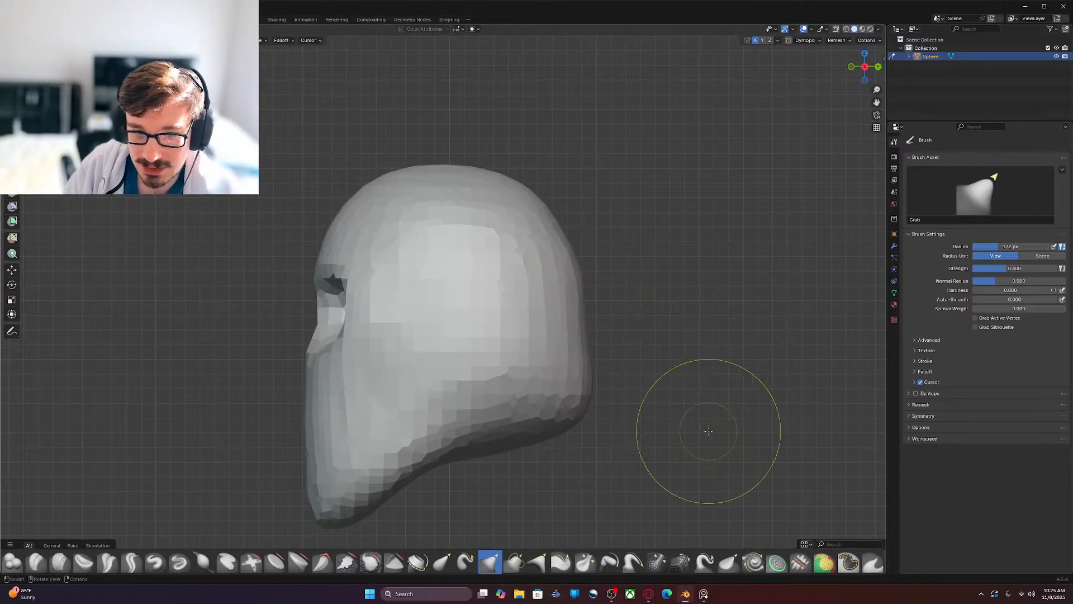
# Step: Switch to the Draw Sharp brush and reduce its radius to 75 px
pyautogui.moveTo(708, 431); pyautogui.dragTo(618, 333, button='middle')
pyautogui.scroll(2, 607, 383)
pyautogui.keyDown('shift'); pyautogui.moveTo(686, 325); pyautogui.dragTo(667, 353, button='middle'); pyautogui.keyUp('shift')
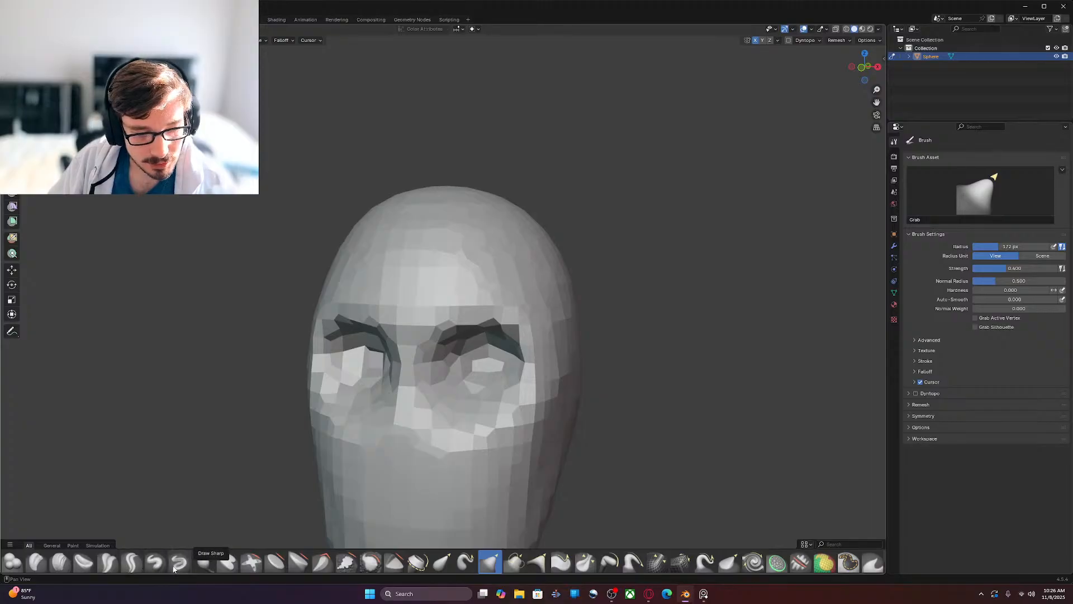
pyautogui.click(179, 562)
pyautogui.keyDown('shift'); pyautogui.moveTo(450, 514); pyautogui.dragTo(422, 471, button='middle'); pyautogui.keyUp('shift')
pyautogui.press('f')
pyautogui.click(668, 372)
pyautogui.moveTo(668, 371); pyautogui.dragTo(617, 349, button='middle')
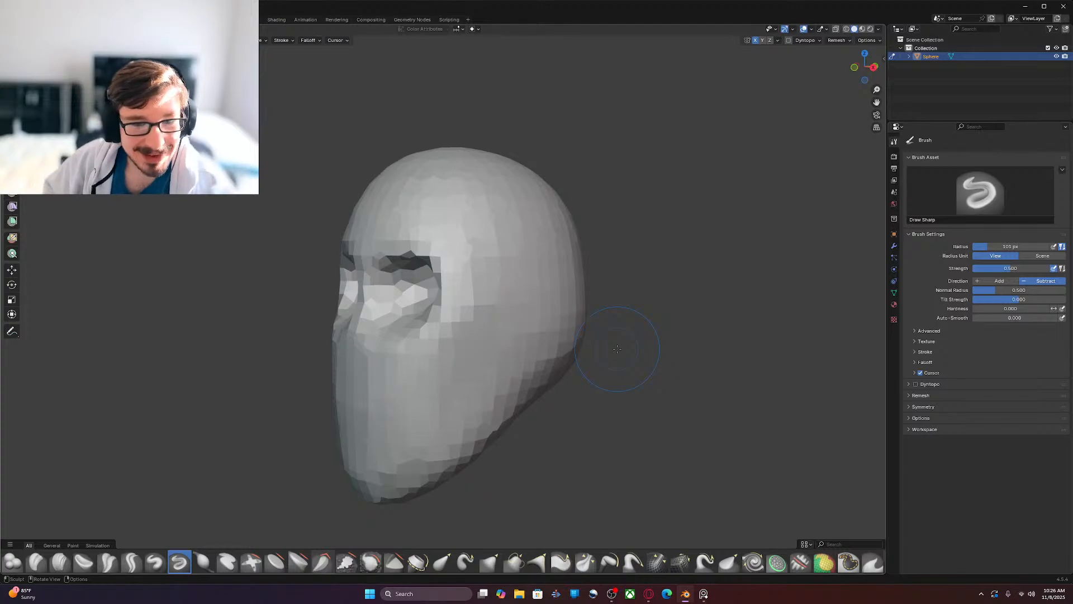
pyautogui.press('f')
pyautogui.click(465, 216)
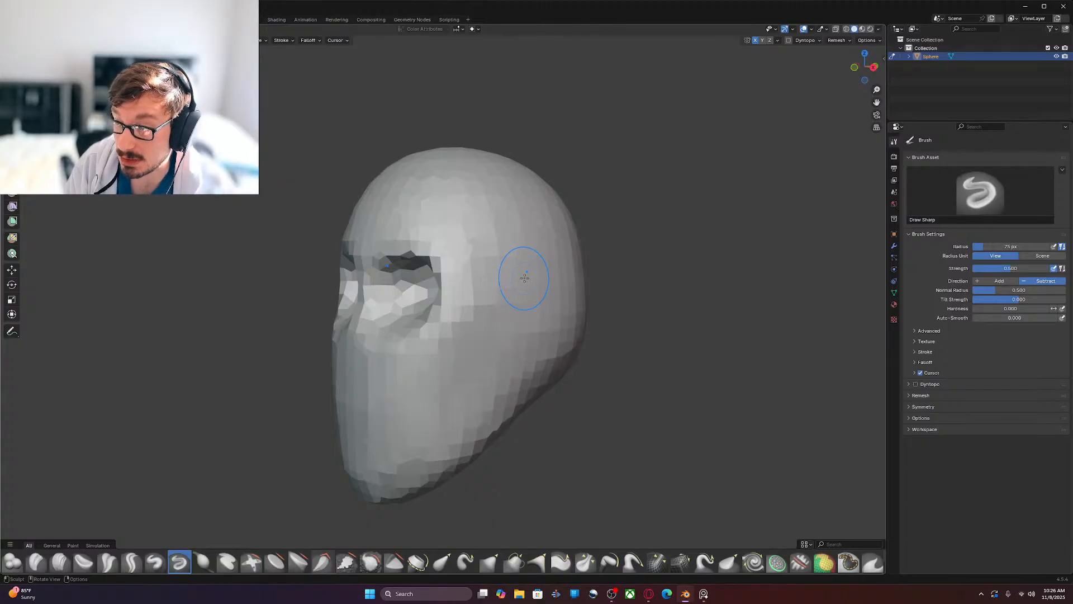
# Step: Set the Draw Sharp radius to 56 px and carve from the temple up along the side of the forehead in the side view
pyautogui.press('KP_3')
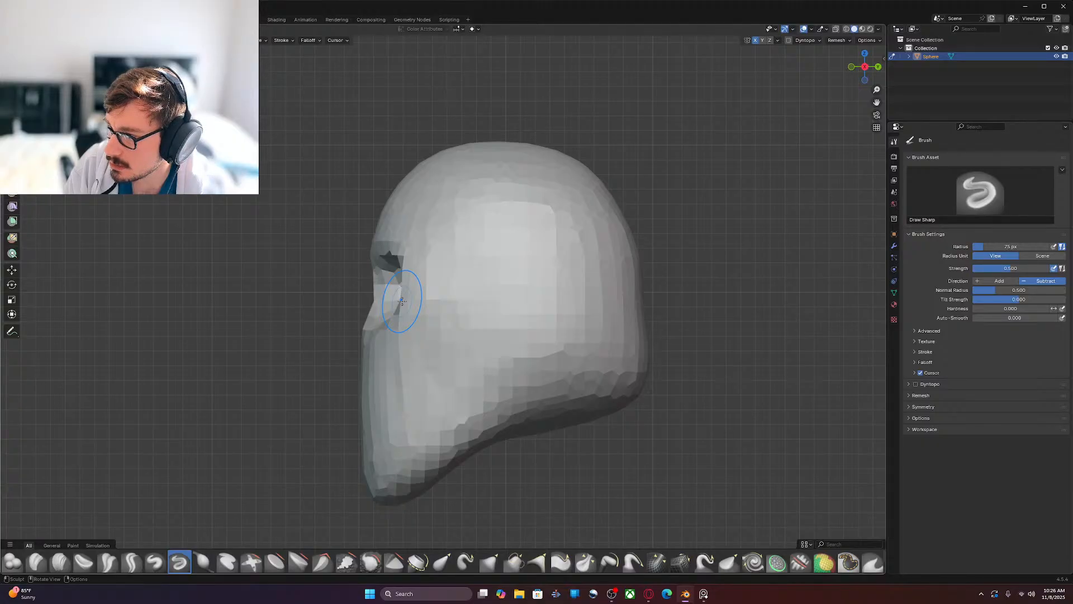
pyautogui.press('f')
pyautogui.click(462, 261)
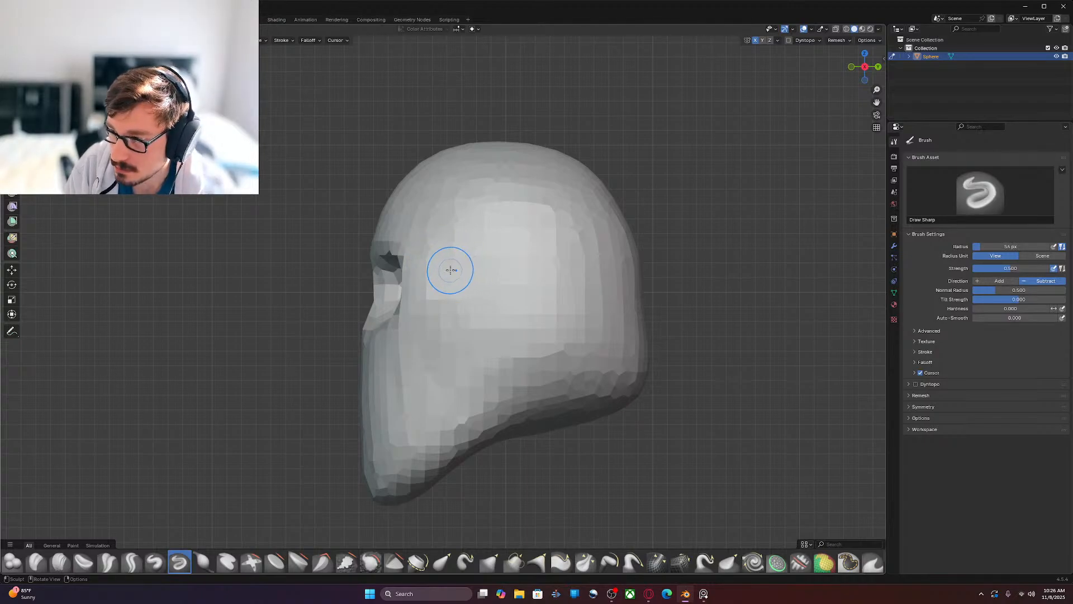
pyautogui.moveTo(441, 268)
pyautogui.mouseDown()
pyautogui.moveTo(469, 273)
pyautogui.moveTo(409, 218)
pyautogui.moveTo(431, 195)
pyautogui.mouseUp()
pyautogui.moveTo(435, 194); pyautogui.dragTo(447, 183)
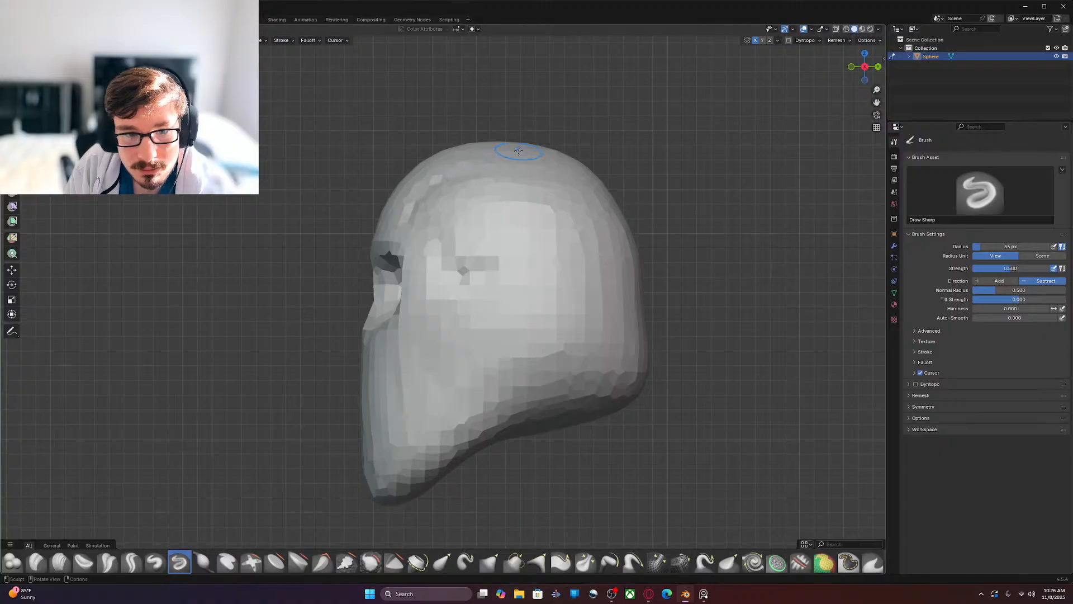
# Step: Carve the outer edge of the forehead above the eye sockets in the front view
pyautogui.press('KP_1')
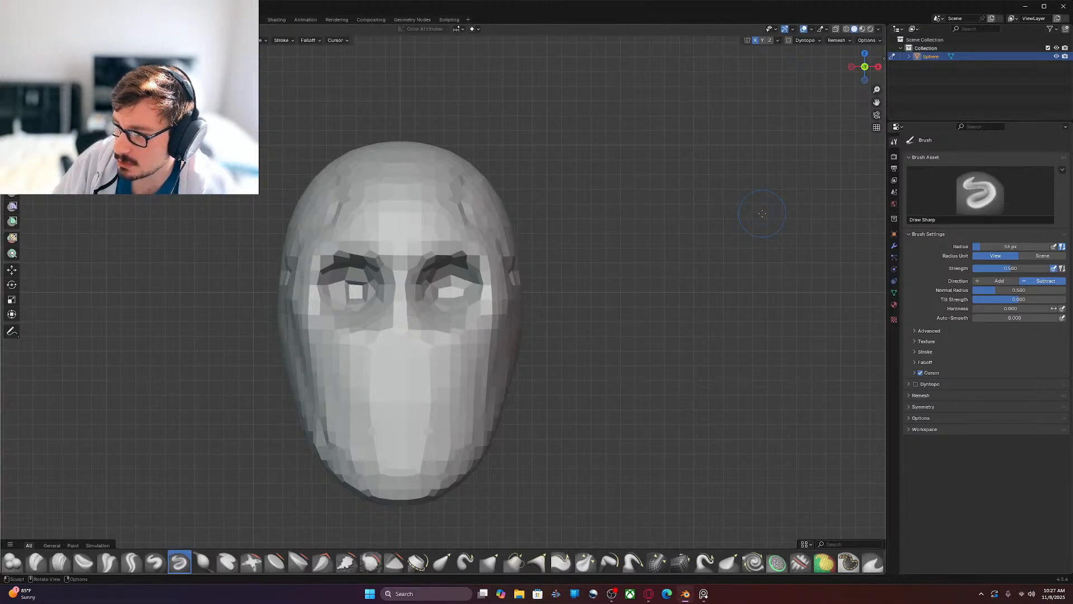
pyautogui.keyDown('shift'); pyautogui.moveTo(763, 214); pyautogui.dragTo(784, 227, button='middle'); pyautogui.keyUp('shift')
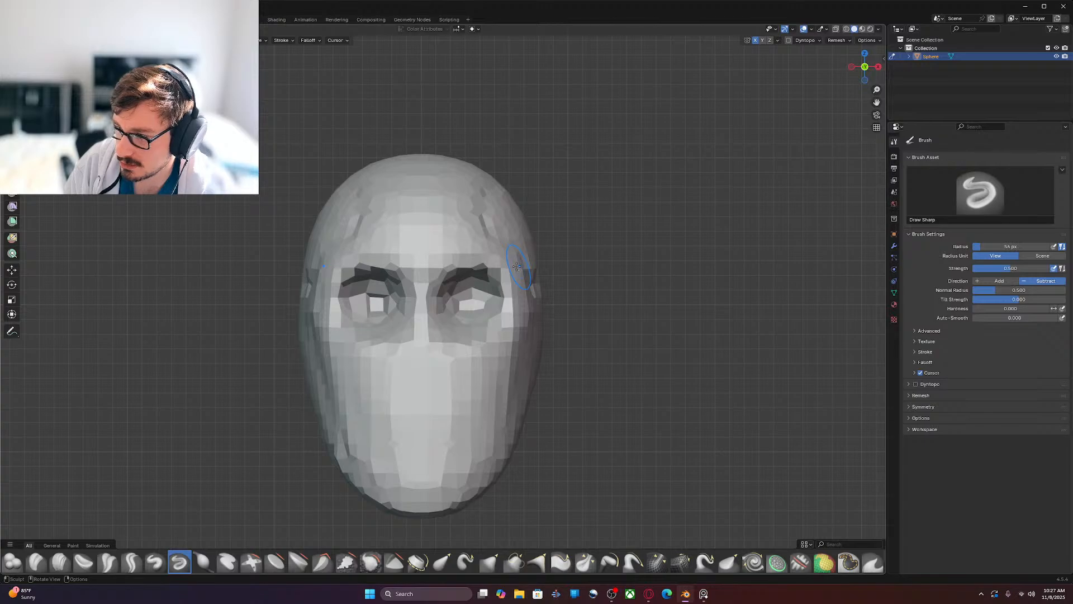
pyautogui.moveTo(522, 267)
pyautogui.mouseDown()
pyautogui.moveTo(479, 211)
pyautogui.moveTo(510, 235)
pyautogui.mouseUp()
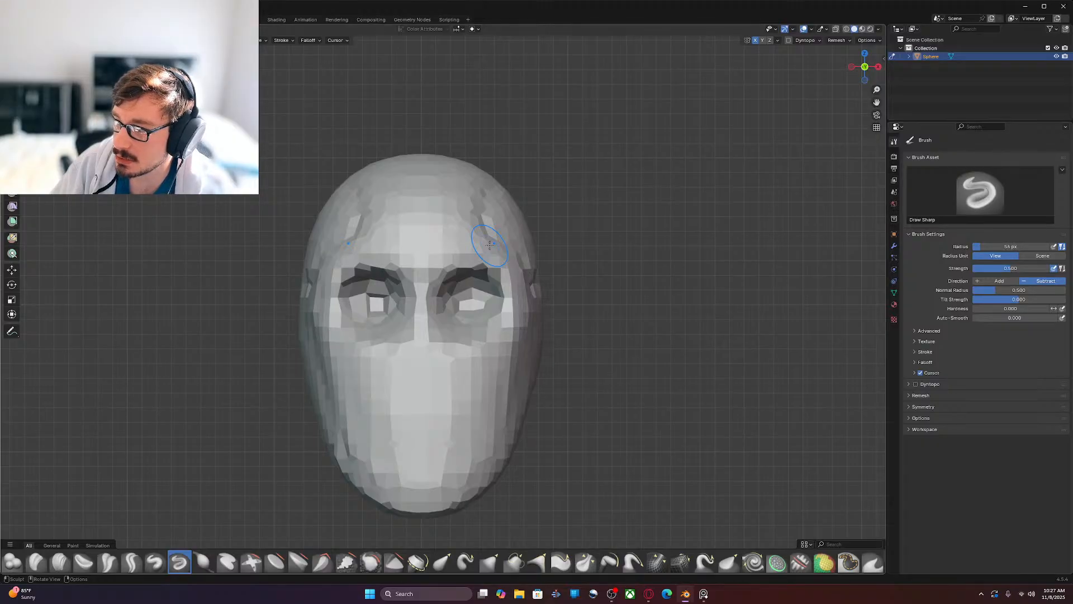
# Step: Deepen the temple hollow behind the brow with more Draw Sharp strokes, then undo the last stroke
pyautogui.moveTo(489, 244); pyautogui.dragTo(637, 258, button='middle')
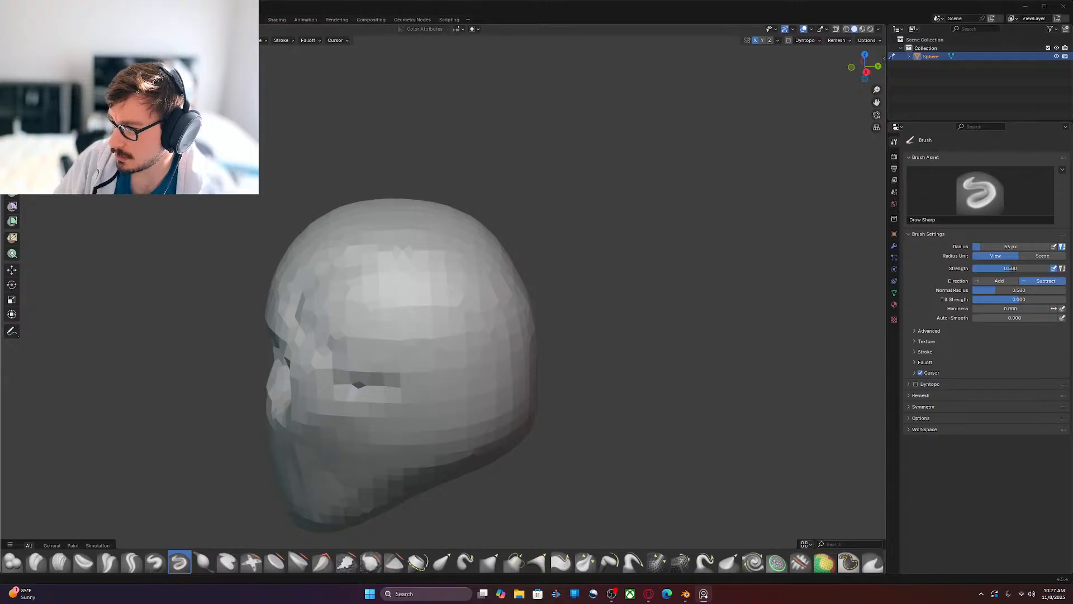
pyautogui.keyDown('shift'); pyautogui.moveTo(623, 350); pyautogui.dragTo(678, 314, button='middle'); pyautogui.keyUp('shift')
pyautogui.moveTo(608, 313); pyautogui.dragTo(639, 311, button='middle')
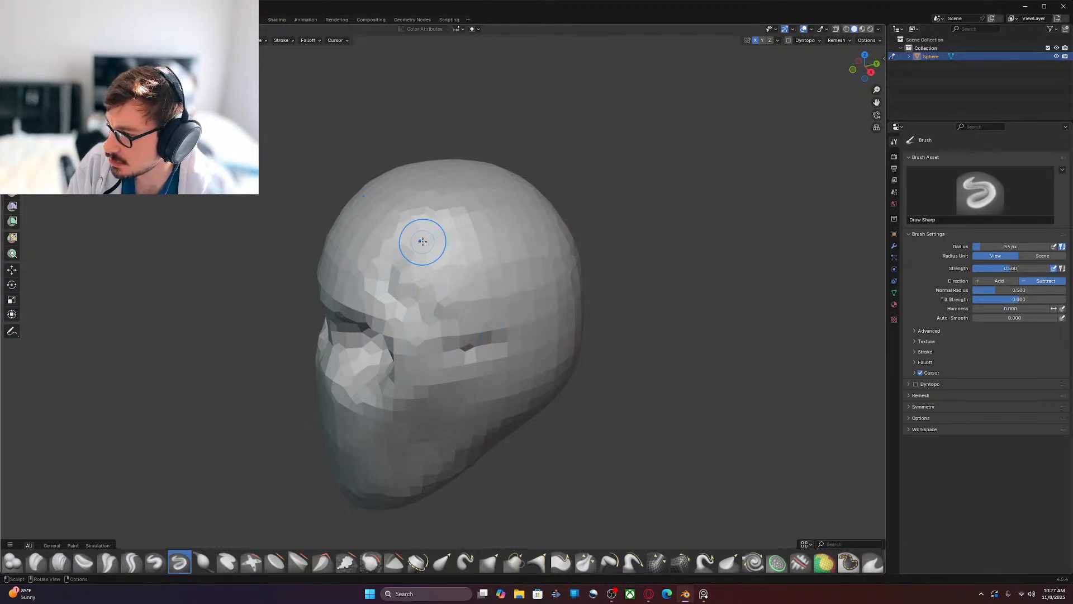
pyautogui.moveTo(426, 237)
pyautogui.mouseDown()
pyautogui.moveTo(459, 233)
pyautogui.moveTo(490, 207)
pyautogui.moveTo(484, 190)
pyautogui.moveTo(483, 220)
pyautogui.moveTo(421, 245)
pyautogui.moveTo(405, 297)
pyautogui.moveTo(431, 322)
pyautogui.moveTo(492, 347)
pyautogui.mouseUp()
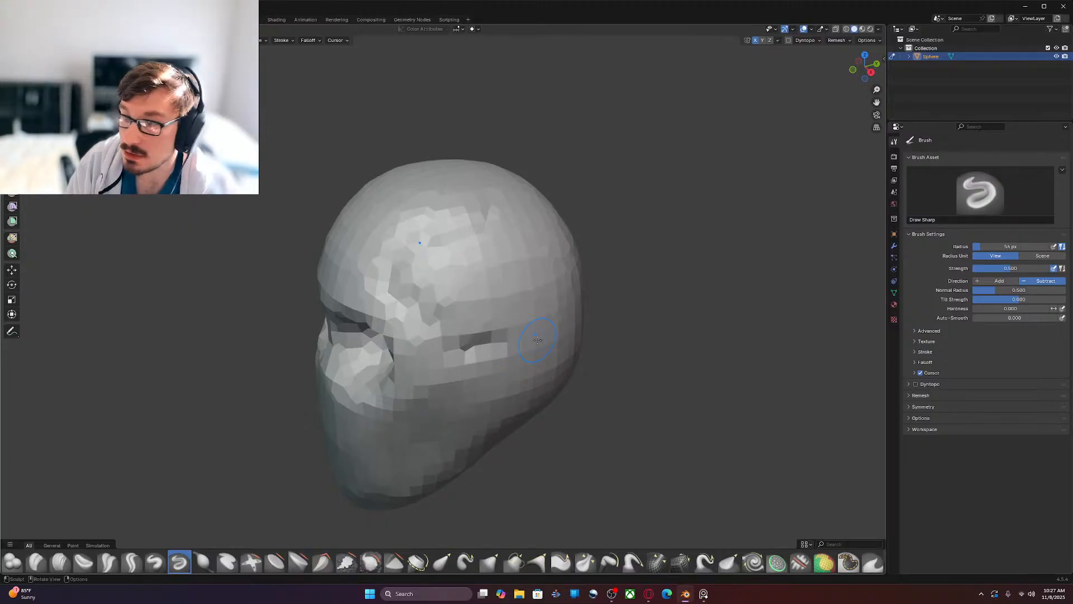
pyautogui.moveTo(408, 275)
pyautogui.mouseDown()
pyautogui.moveTo(444, 290)
pyautogui.moveTo(418, 277)
pyautogui.moveTo(438, 274)
pyautogui.mouseUp()
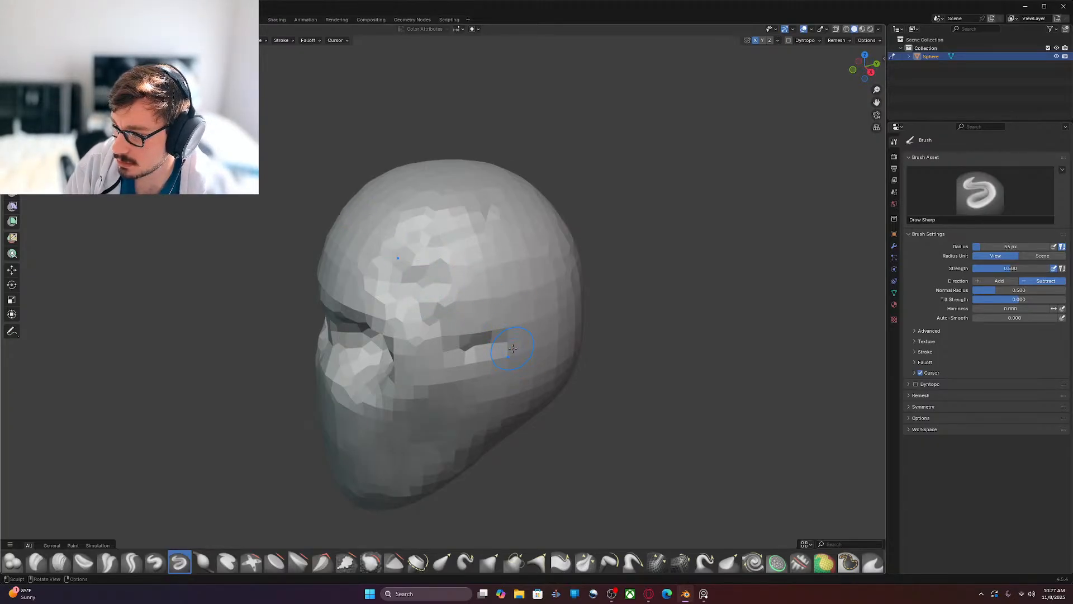
pyautogui.moveTo(519, 351)
pyautogui.mouseDown()
pyautogui.moveTo(473, 342)
pyautogui.moveTo(468, 319)
pyautogui.moveTo(469, 332)
pyautogui.mouseUp()
pyautogui.moveTo(480, 293)
pyautogui.mouseDown()
pyautogui.moveTo(473, 317)
pyautogui.moveTo(500, 288)
pyautogui.moveTo(470, 304)
pyautogui.moveTo(466, 341)
pyautogui.mouseUp()
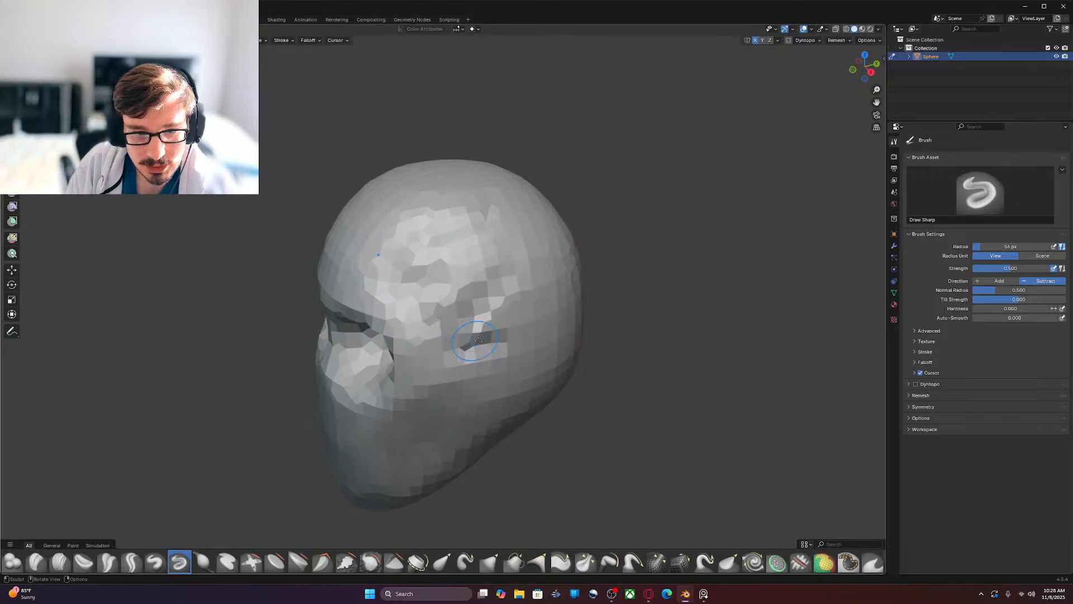
pyautogui.hotkey('ctrl', 'z')
# Step: Set a finer voxel size and remesh the head for more sculpting detail
pyautogui.scroll(-2, 533, 307)
pyautogui.moveTo(591, 344)
pyautogui.mouseDown(button='middle')
pyautogui.moveTo(584, 364)
pyautogui.moveTo(604, 367)
pyautogui.moveTo(557, 367)
pyautogui.mouseUp(button='middle')
pyautogui.press('r')
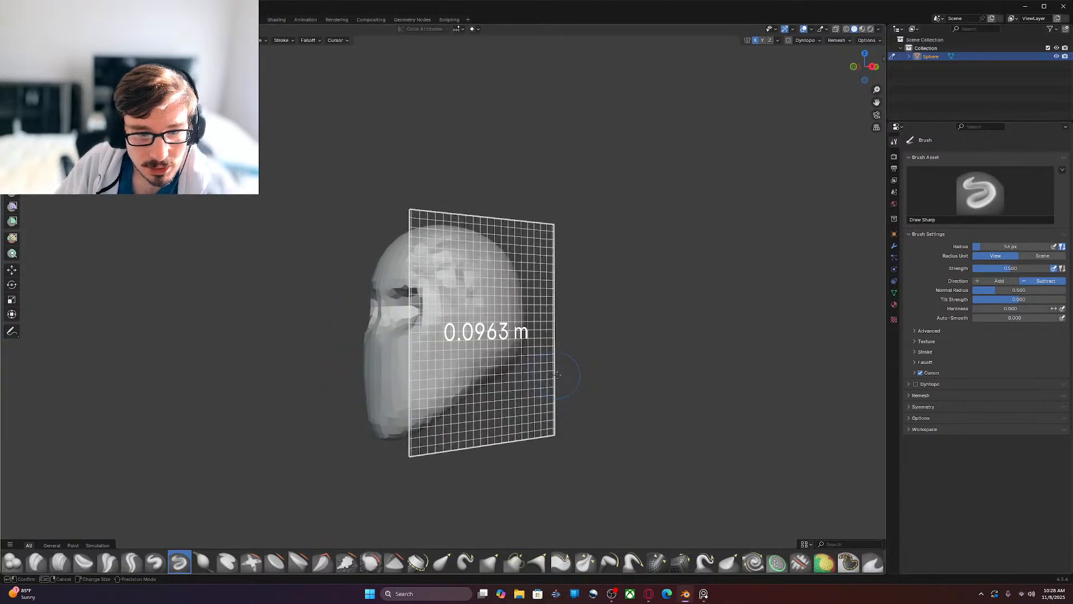
pyautogui.click(573, 372)
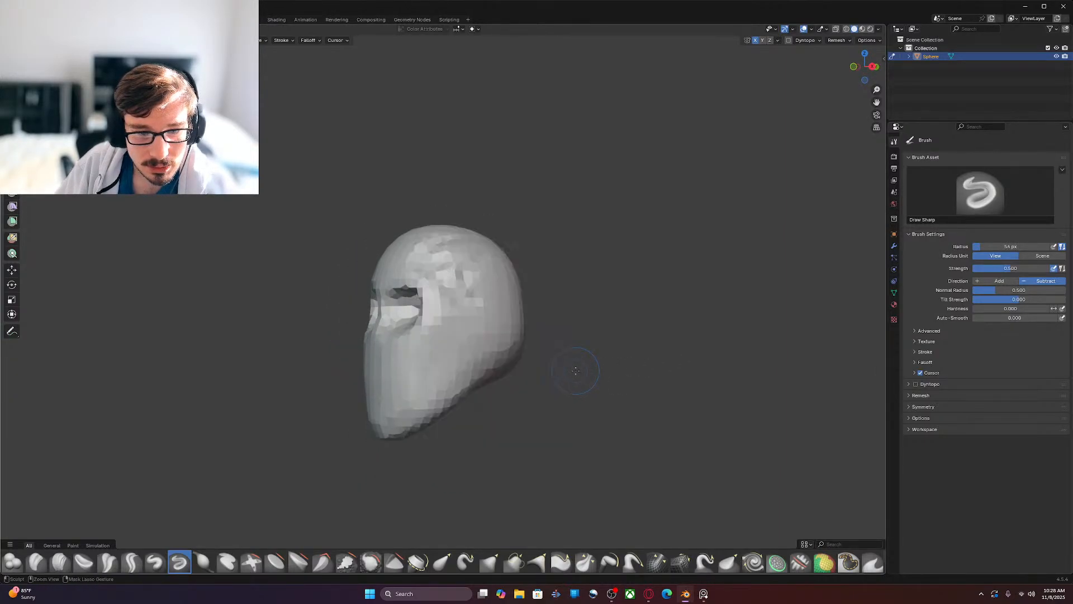
pyautogui.scroll(4, 564, 373)
pyautogui.moveTo(560, 377); pyautogui.dragTo(617, 300, button='middle')
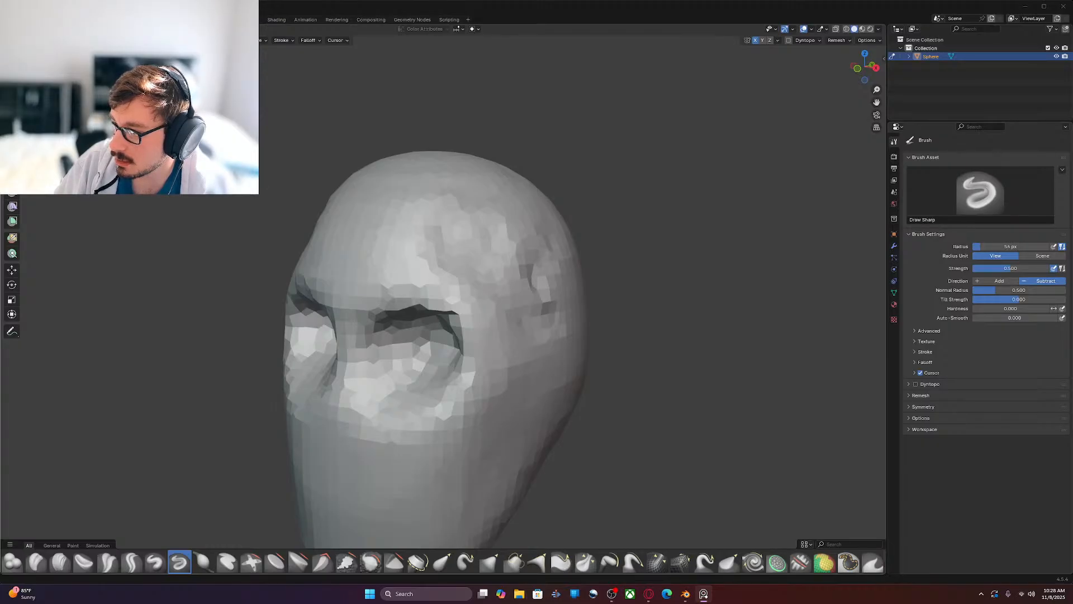
pyautogui.click(626, 347)
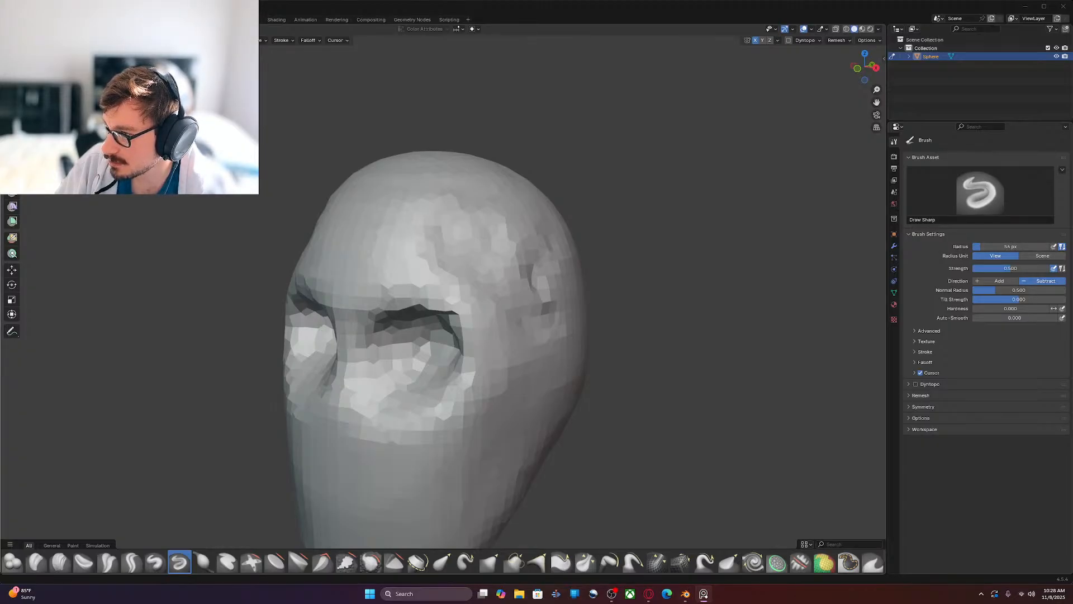
pyautogui.click(690, 366)
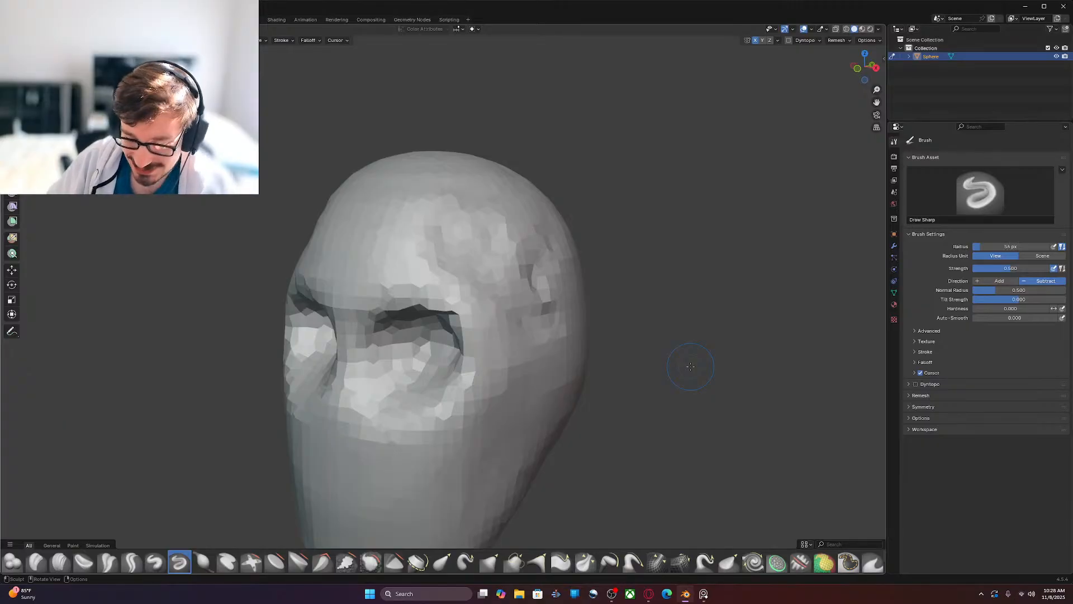
# Step: Using the Grab brush at a 102 px radius in the side view, pull the brow ridge forward and push the nose bridge in
pyautogui.press('KP_3')
pyautogui.scroll(2, 690, 366)
pyautogui.keyDown('shift'); pyautogui.moveTo(367, 335); pyautogui.dragTo(571, 261, button='middle'); pyautogui.keyUp('shift')
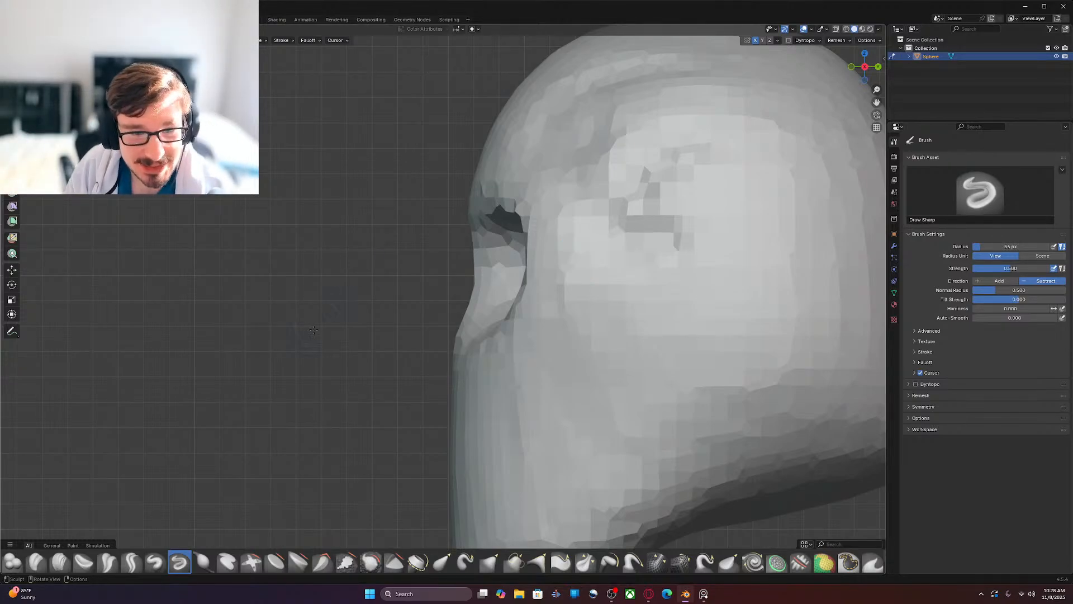
pyautogui.press('g')
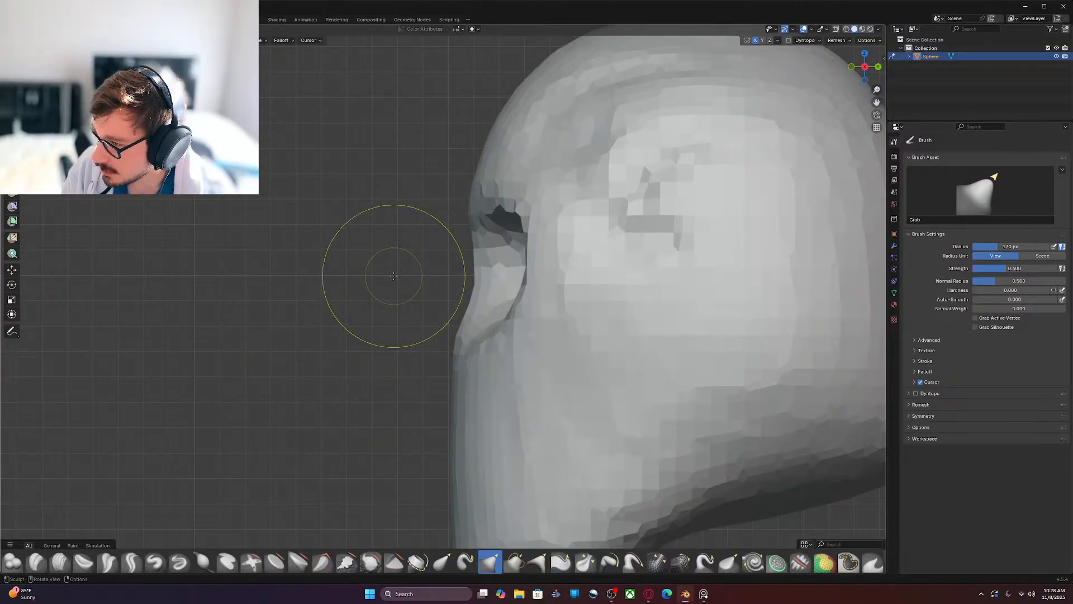
pyautogui.press('f')
pyautogui.click(348, 289)
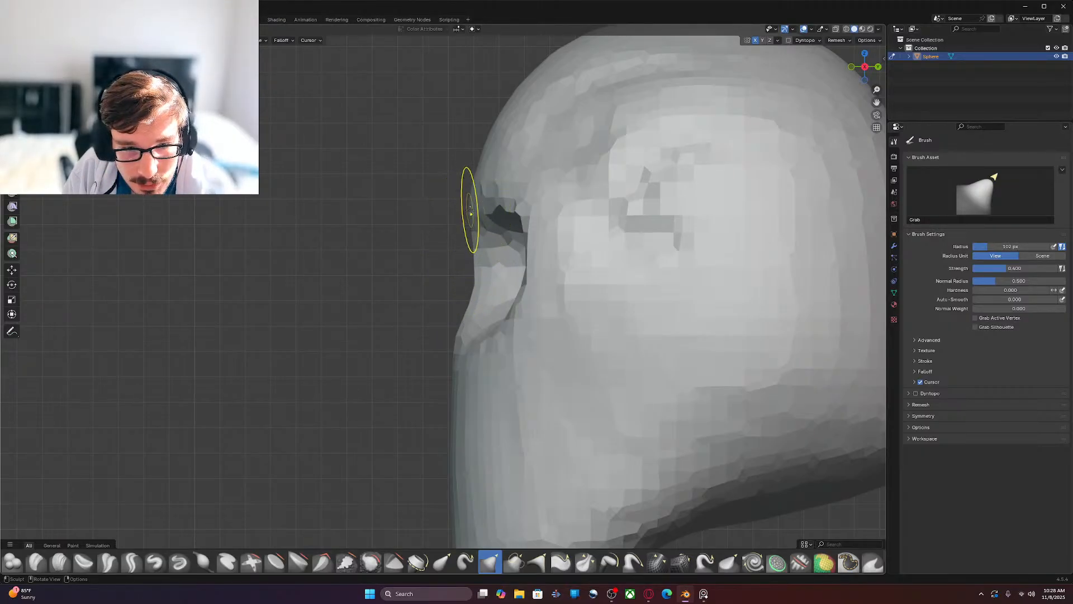
pyautogui.moveTo(470, 206); pyautogui.dragTo(465, 200)
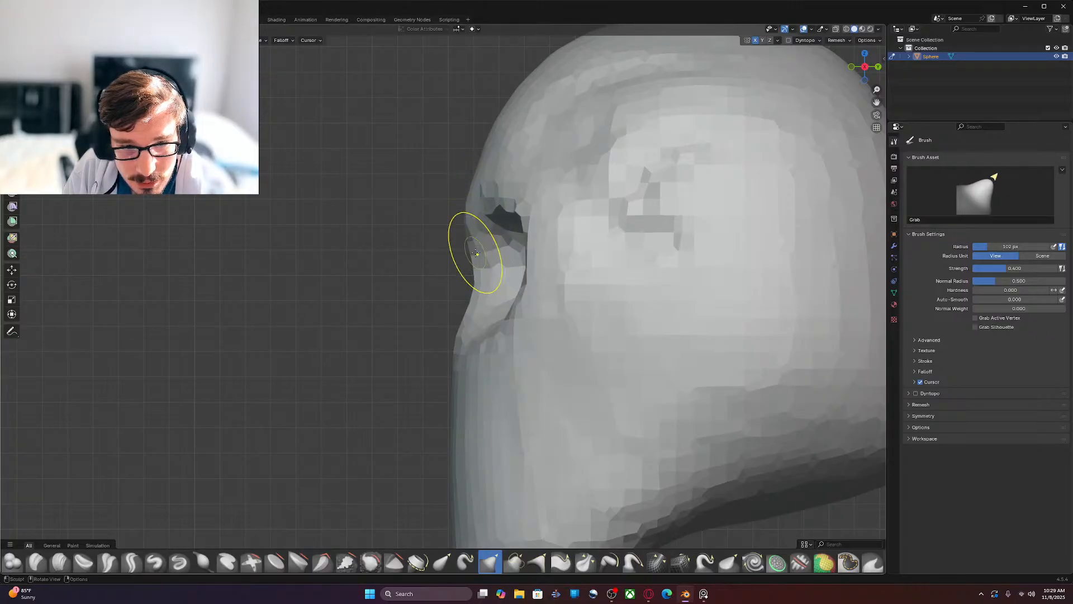
pyautogui.moveTo(463, 211); pyautogui.dragTo(463, 212)
pyautogui.moveTo(469, 276); pyautogui.dragTo(479, 277)
# Step: Set the Grab radius to 89 px and pull the nose forward and down into a protruding tip in the side view
pyautogui.press('f')
pyautogui.click(470, 296)
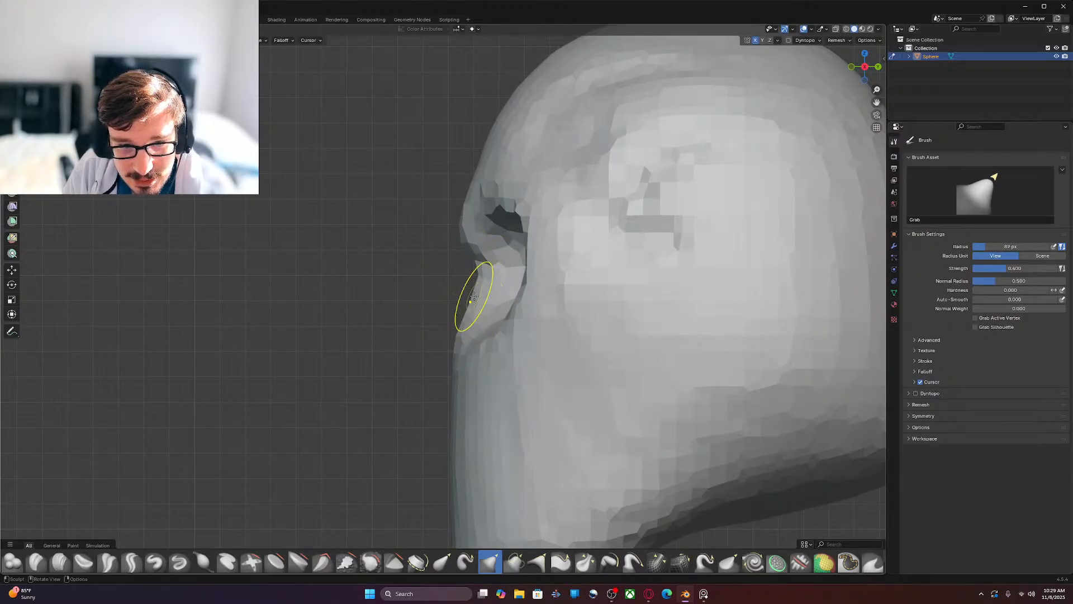
pyautogui.moveTo(474, 296); pyautogui.dragTo(470, 297)
pyautogui.moveTo(473, 294); pyautogui.dragTo(447, 326)
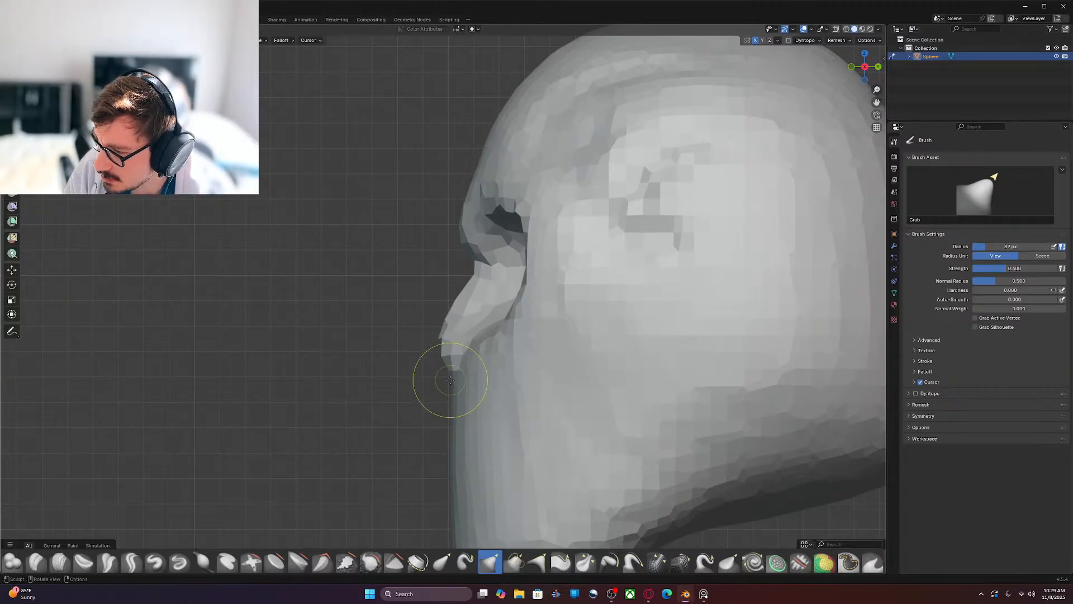
pyautogui.moveTo(442, 378)
pyautogui.mouseDown()
pyautogui.moveTo(439, 322)
pyautogui.moveTo(432, 368)
pyautogui.moveTo(434, 339)
pyautogui.mouseUp()
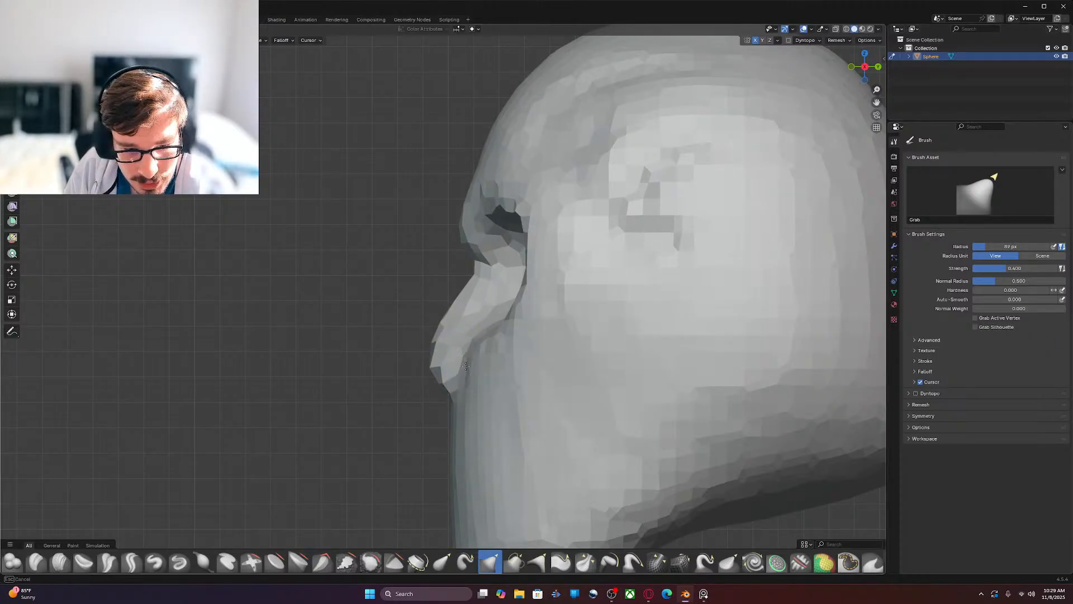
pyautogui.moveTo(476, 361); pyautogui.dragTo(478, 360)
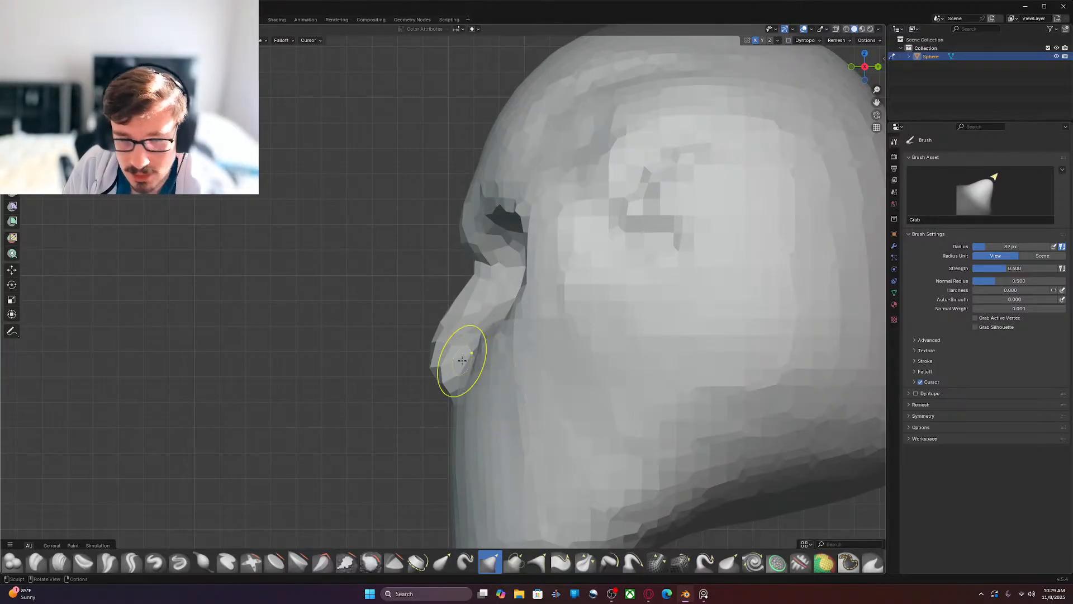
# Step: Using Clay Strips at a 54 px radius, build up the cheek below the eye socket and beside the nose, and remesh the head
pyautogui.moveTo(492, 376); pyautogui.dragTo(623, 383, button='middle')
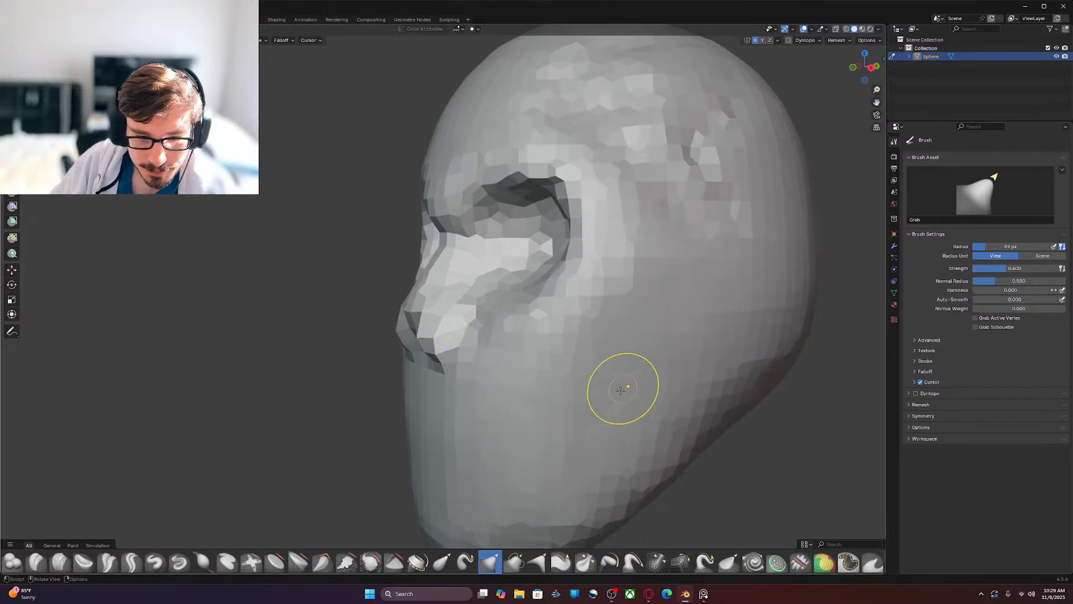
pyautogui.moveTo(527, 406); pyautogui.dragTo(543, 412, button='middle')
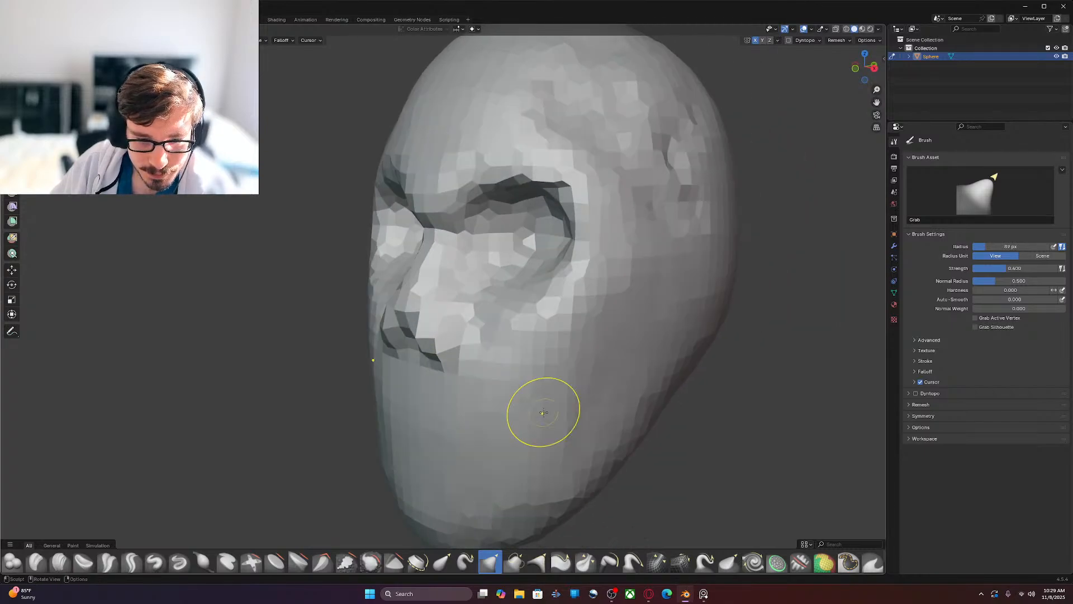
pyautogui.click(59, 562)
pyautogui.press('f')
pyautogui.click(339, 363)
pyautogui.keyDown('shift'); pyautogui.moveTo(619, 330); pyautogui.dragTo(566, 341, button='middle'); pyautogui.keyUp('shift')
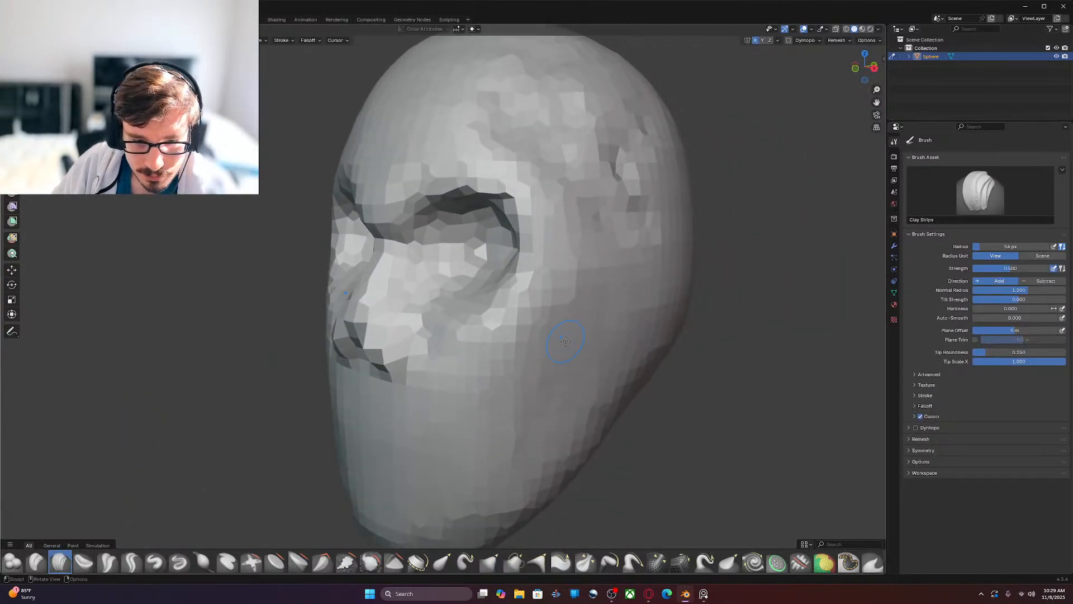
pyautogui.moveTo(467, 310)
pyautogui.mouseDown()
pyautogui.moveTo(456, 380)
pyautogui.moveTo(436, 353)
pyautogui.moveTo(426, 286)
pyautogui.moveTo(460, 365)
pyautogui.mouseUp()
pyautogui.moveTo(532, 316); pyautogui.dragTo(444, 332)
pyautogui.moveTo(552, 287); pyautogui.dragTo(432, 319)
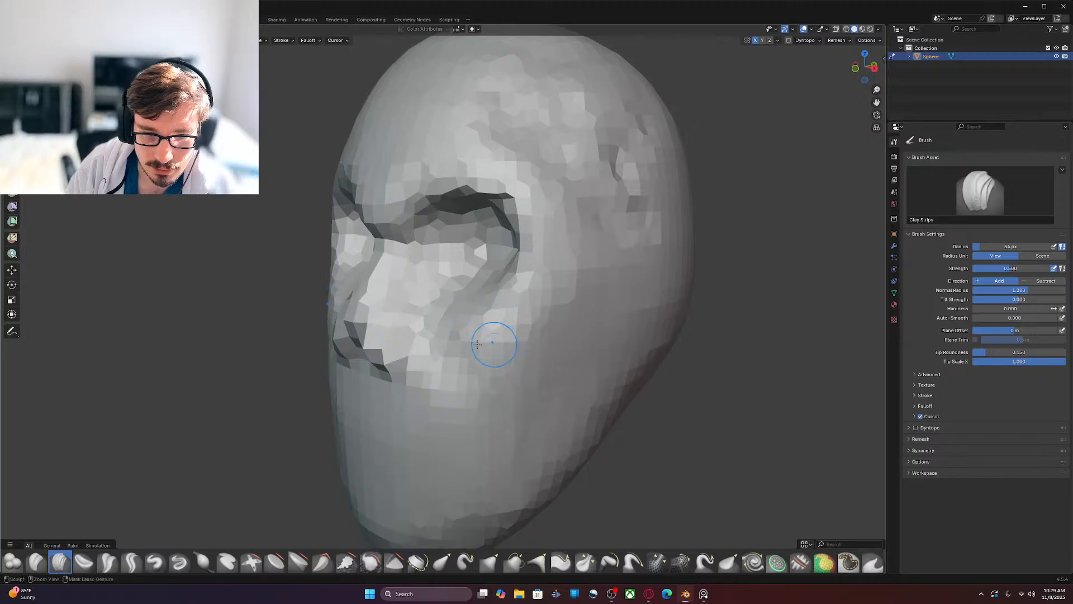
pyautogui.moveTo(496, 373); pyautogui.dragTo(448, 380)
pyautogui.moveTo(439, 291); pyautogui.dragTo(439, 287)
pyautogui.moveTo(439, 400)
pyautogui.mouseDown()
pyautogui.moveTo(432, 325)
pyautogui.moveTo(508, 324)
pyautogui.moveTo(492, 302)
pyautogui.mouseUp()
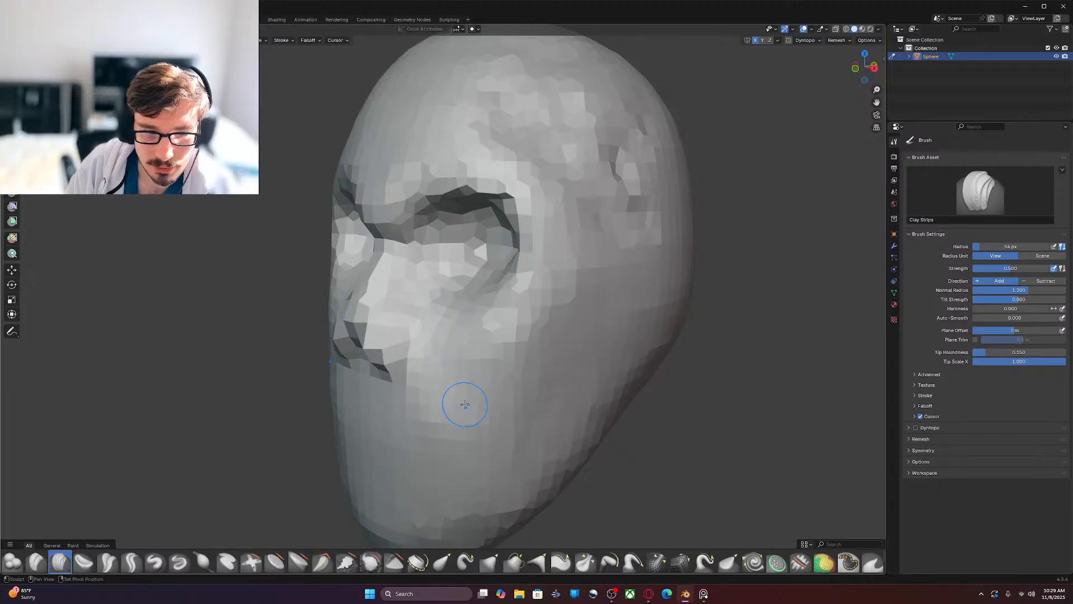
pyautogui.press('KP_3')
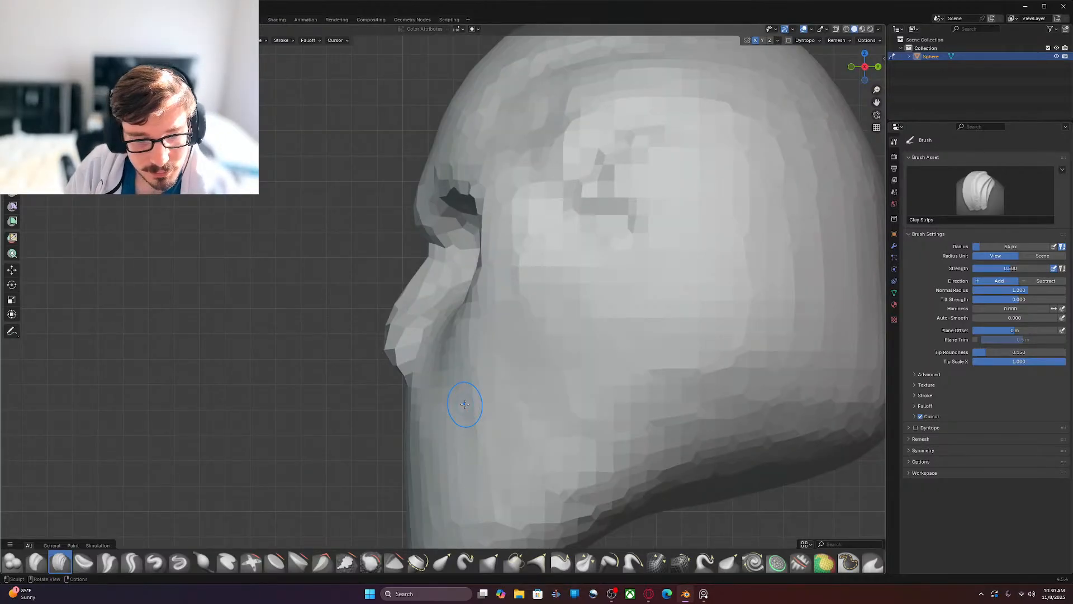
pyautogui.hotkey('ctrl', 'r')
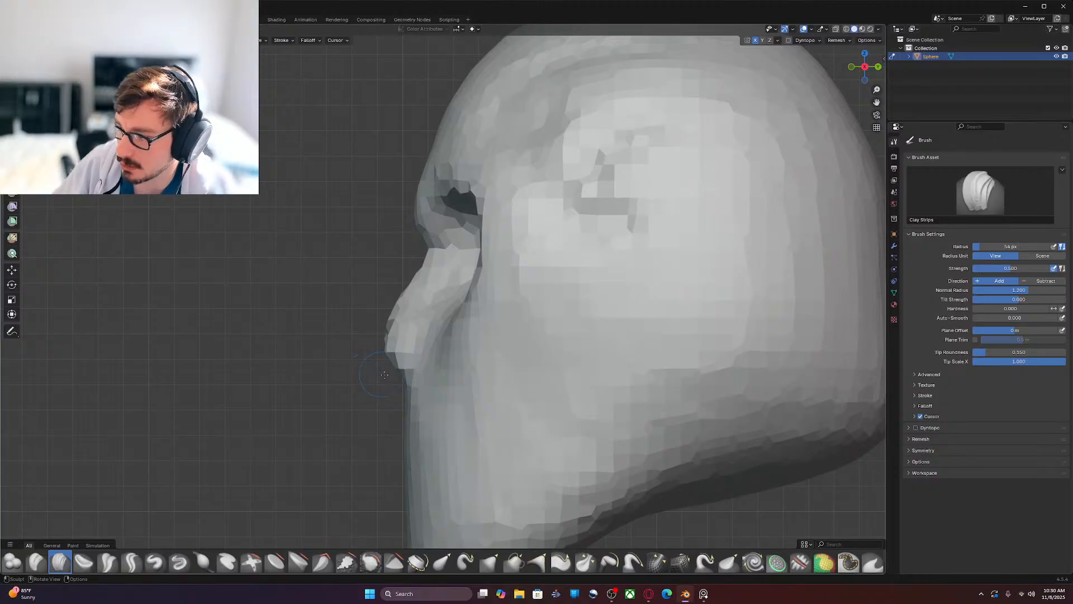
# Step: Build up the nostril side and adjoining cheek with Clay Strips, and carve in the area directly beneath the nose
pyautogui.moveTo(602, 374)
pyautogui.mouseDown(button='middle')
pyautogui.moveTo(520, 333)
pyautogui.moveTo(576, 340)
pyautogui.mouseUp(button='middle')
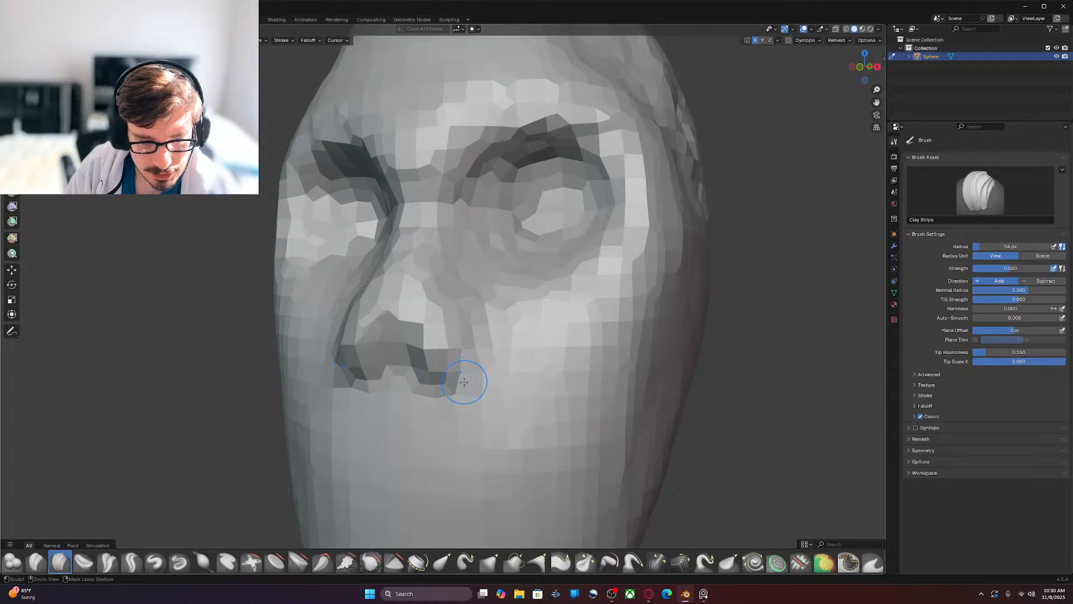
pyautogui.moveTo(470, 383)
pyautogui.mouseDown()
pyautogui.moveTo(458, 287)
pyautogui.moveTo(472, 293)
pyautogui.moveTo(480, 263)
pyautogui.moveTo(499, 333)
pyautogui.moveTo(476, 382)
pyautogui.mouseUp()
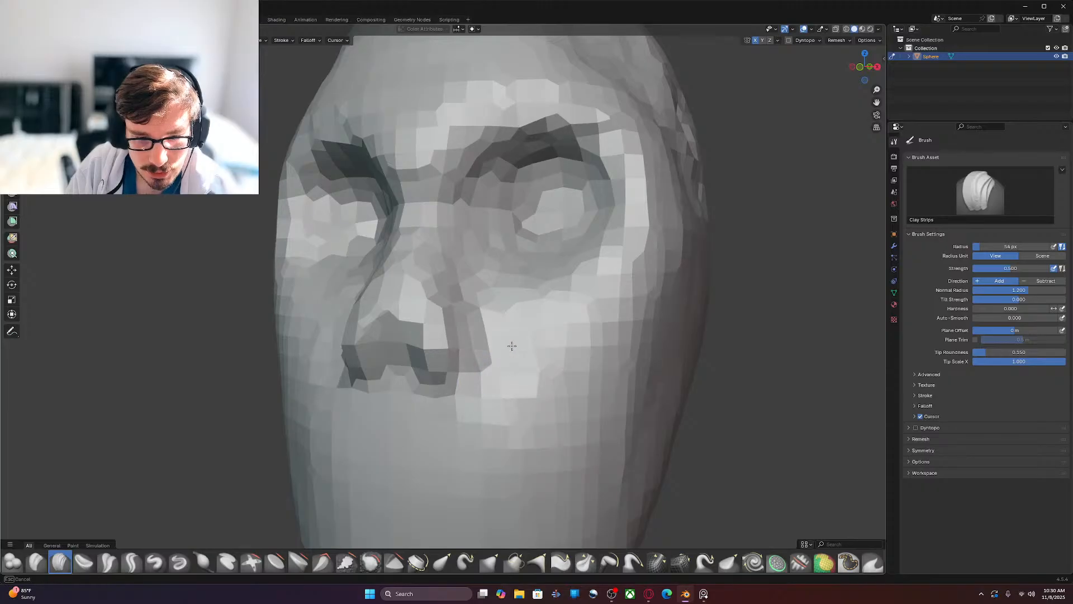
pyautogui.moveTo(492, 278); pyautogui.dragTo(504, 325)
pyautogui.moveTo(510, 366)
pyautogui.mouseDown()
pyautogui.moveTo(509, 411)
pyautogui.moveTo(473, 395)
pyautogui.mouseUp()
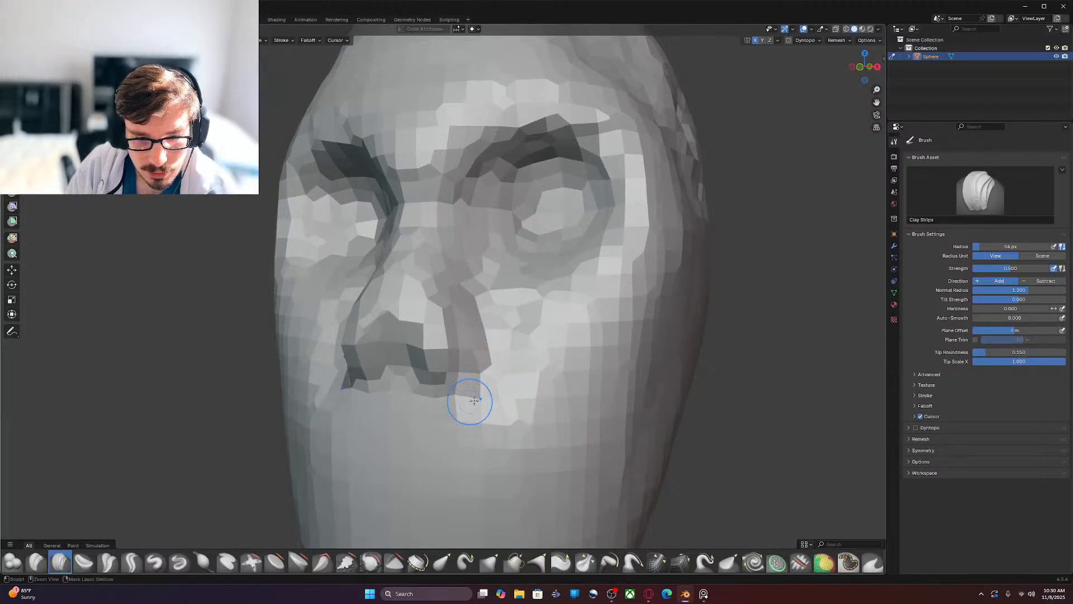
pyautogui.keyDown('ctrl'); pyautogui.moveTo(370, 411); pyautogui.dragTo(459, 411); pyautogui.keyUp('ctrl')
pyautogui.moveTo(475, 413)
pyautogui.keyDown('ctrl'); pyautogui.mouseDown()
pyautogui.moveTo(456, 406)
pyautogui.moveTo(383, 416)
pyautogui.mouseUp(); pyautogui.keyUp('ctrl')
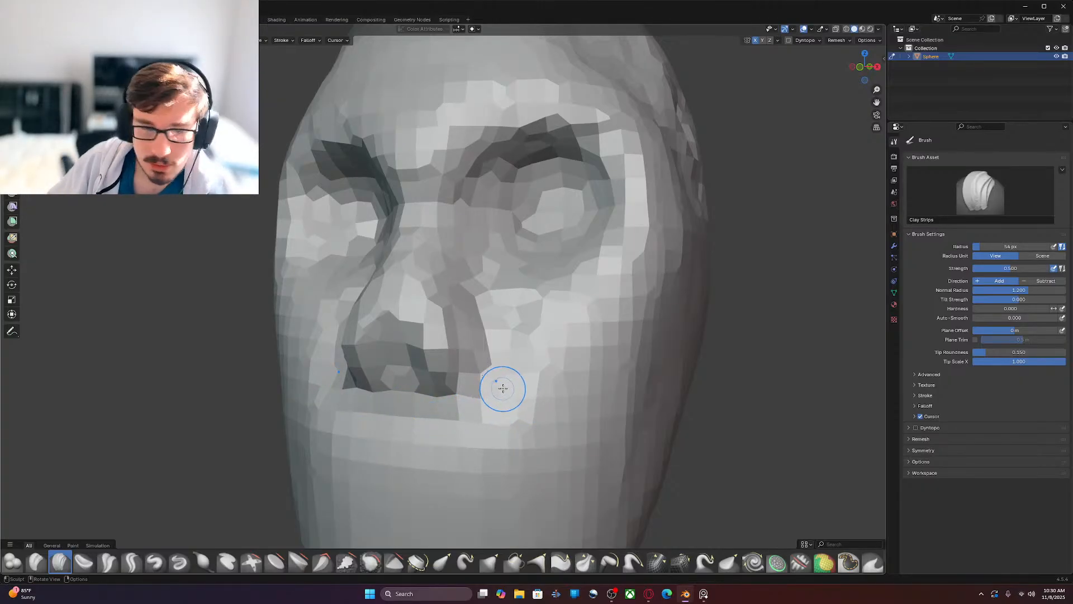
# Step: Undo a trial carving stroke above the chin, smooth the cheek beside the nose, and add Clay Strips volume around the mouth area
pyautogui.scroll(-4, 500, 388)
pyautogui.moveTo(501, 388); pyautogui.dragTo(534, 357, button='middle')
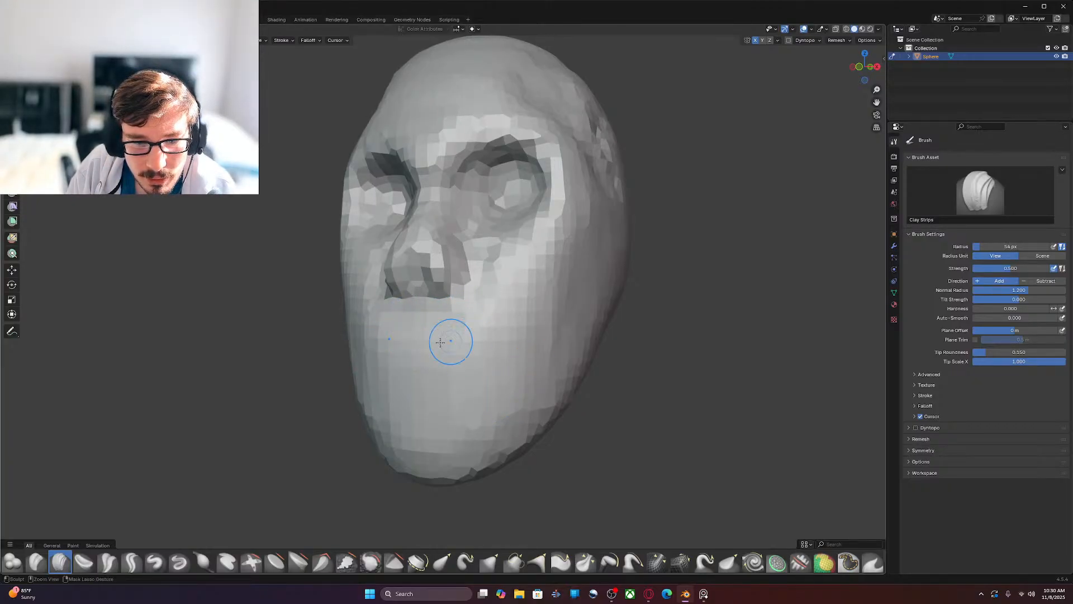
pyautogui.keyDown('ctrl'); pyautogui.moveTo(435, 400); pyautogui.dragTo(463, 420); pyautogui.keyUp('ctrl')
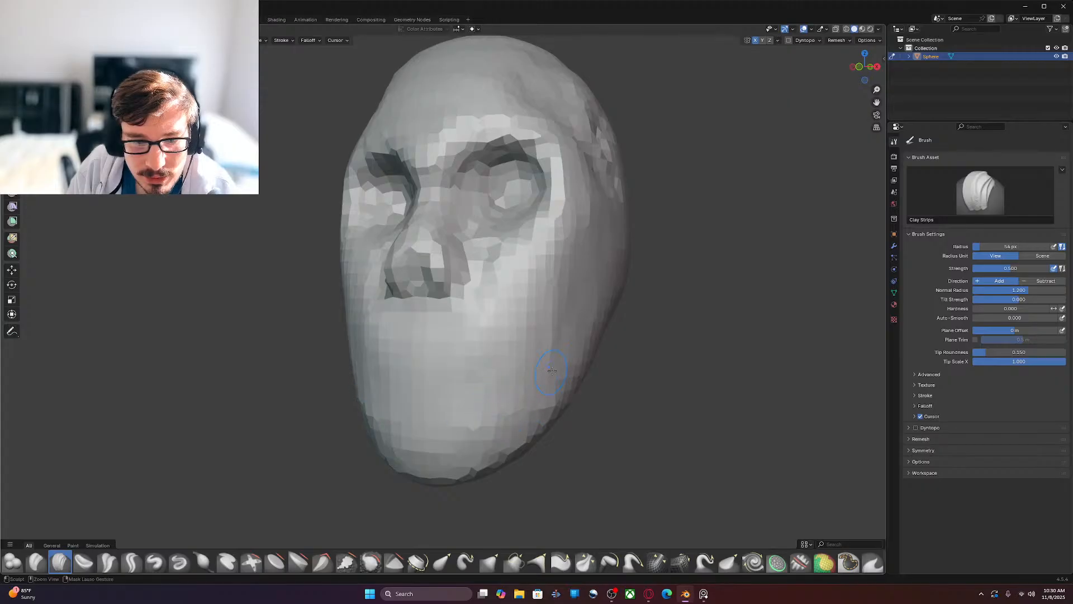
pyautogui.hotkey('ctrl', 'z')
pyautogui.keyDown('shift'); pyautogui.moveTo(495, 257); pyautogui.dragTo(488, 315); pyautogui.keyUp('shift')
pyautogui.moveTo(423, 390)
pyautogui.mouseDown()
pyautogui.moveTo(489, 385)
pyautogui.moveTo(520, 342)
pyautogui.mouseUp()
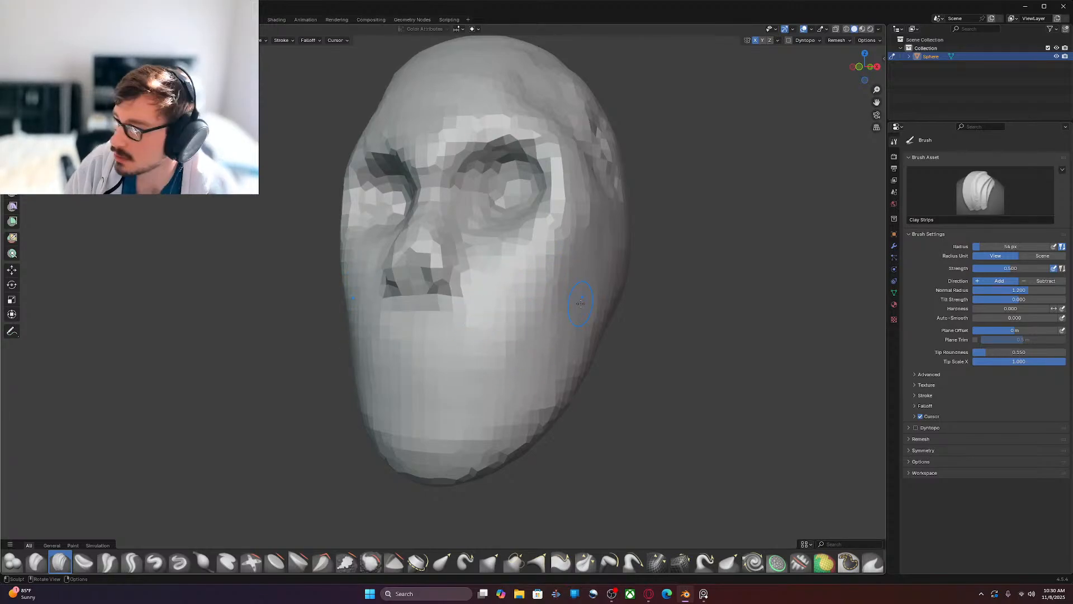
# Step: Grab the nose tip from below to reshape it, and pull it slightly forward and down in the side view
pyautogui.moveTo(585, 341)
pyautogui.mouseDown(button='middle')
pyautogui.moveTo(530, 338)
pyautogui.moveTo(555, 296)
pyautogui.moveTo(548, 319)
pyautogui.mouseUp(button='middle')
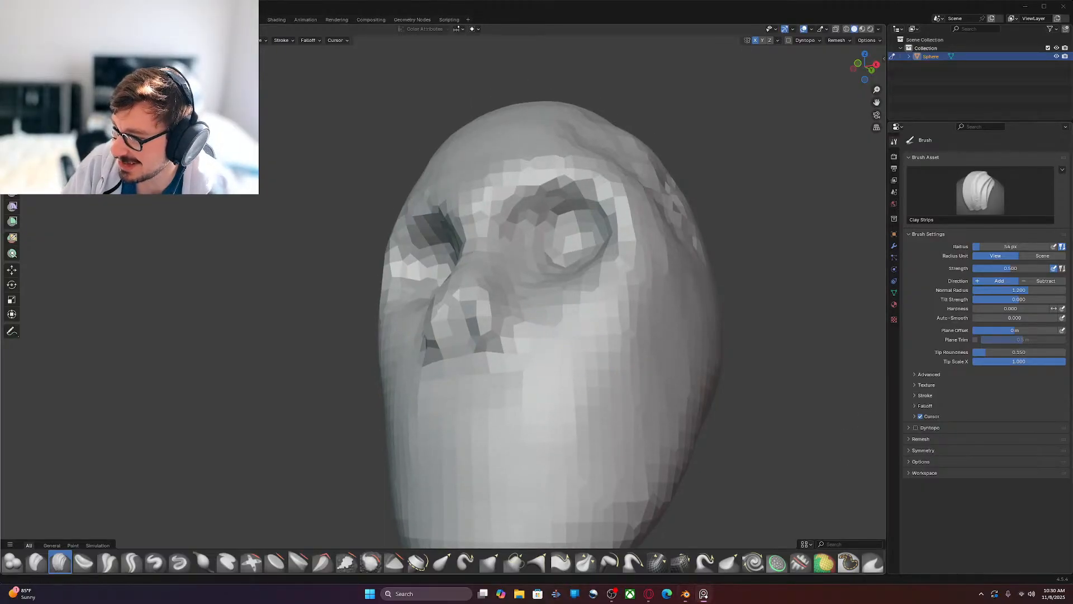
pyautogui.keyDown('shift'); pyautogui.moveTo(715, 355); pyautogui.dragTo(741, 337, button='middle'); pyautogui.keyUp('shift')
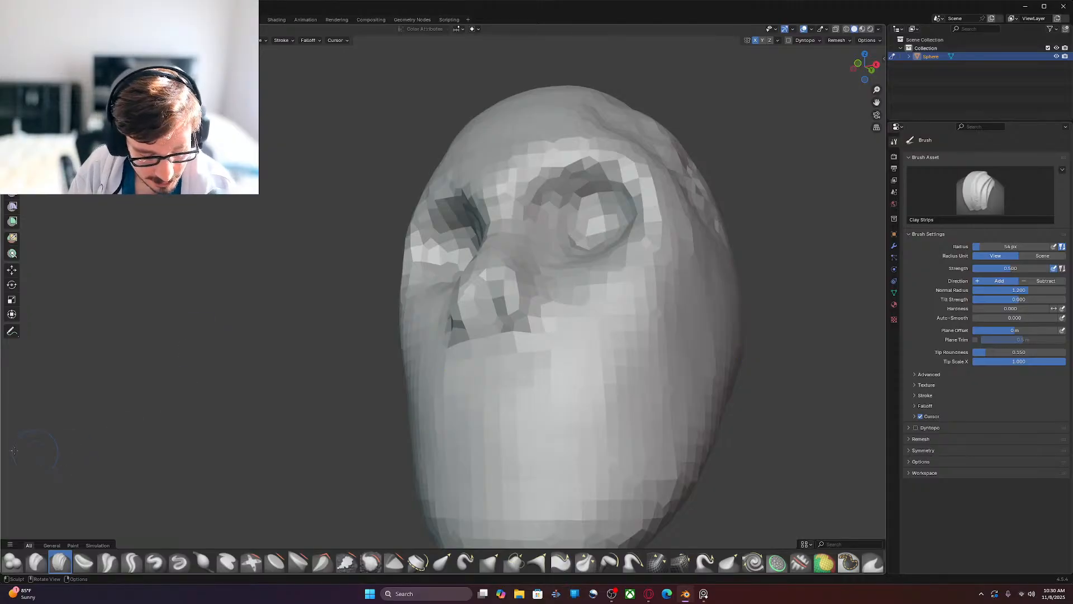
pyautogui.press('g')
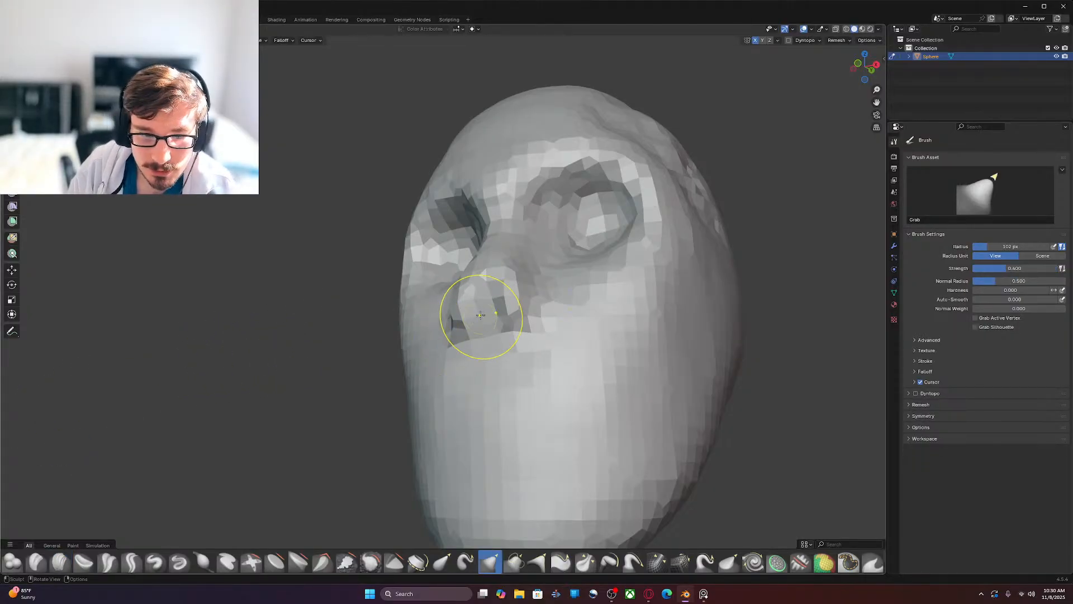
pyautogui.moveTo(483, 311); pyautogui.dragTo(488, 305)
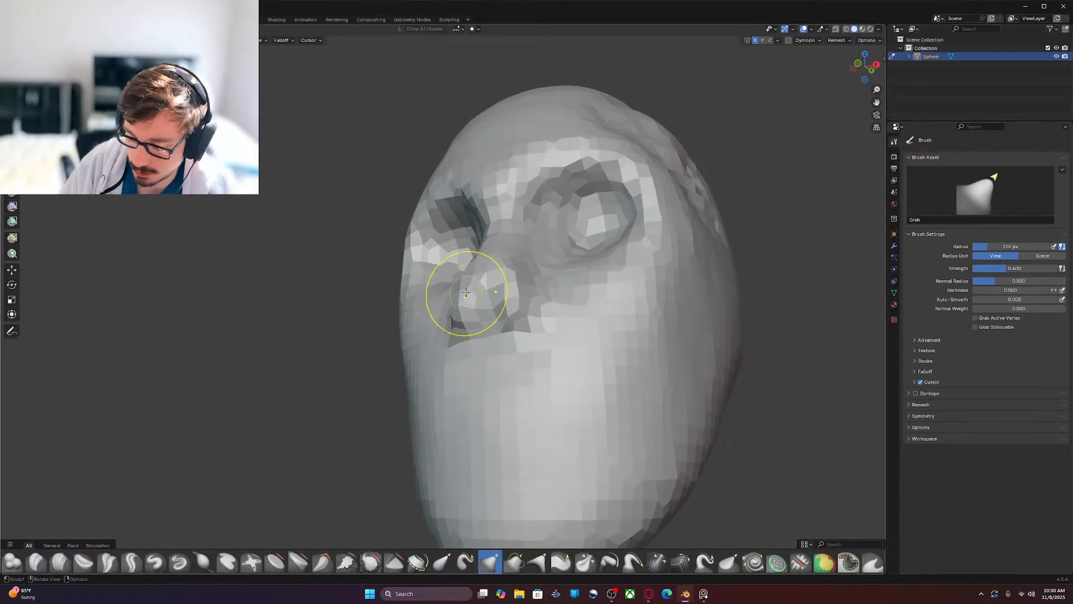
pyautogui.press('KP_3')
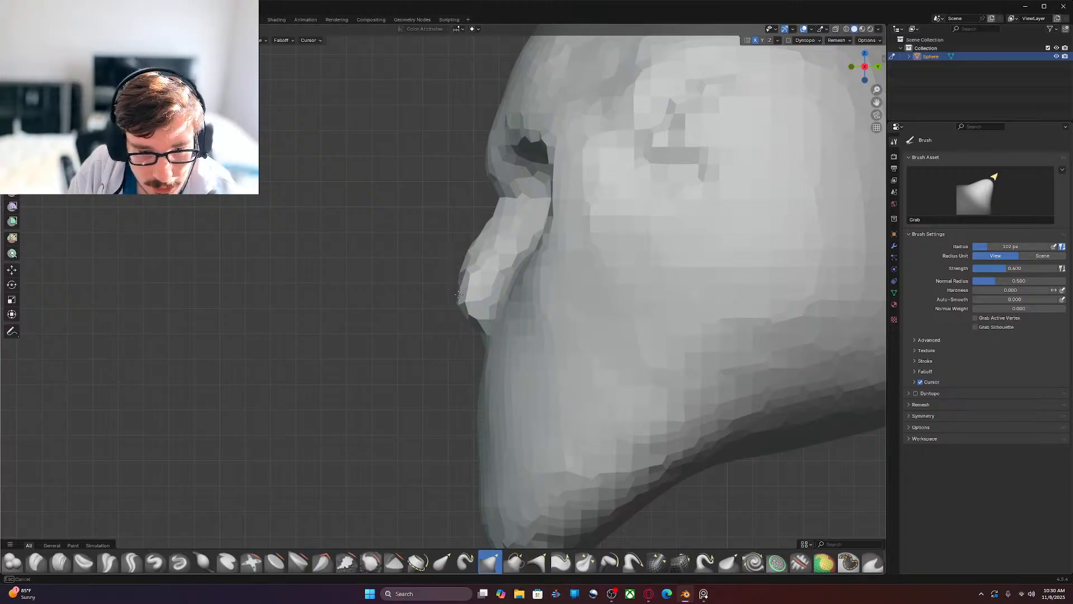
pyautogui.moveTo(459, 291); pyautogui.dragTo(459, 299)
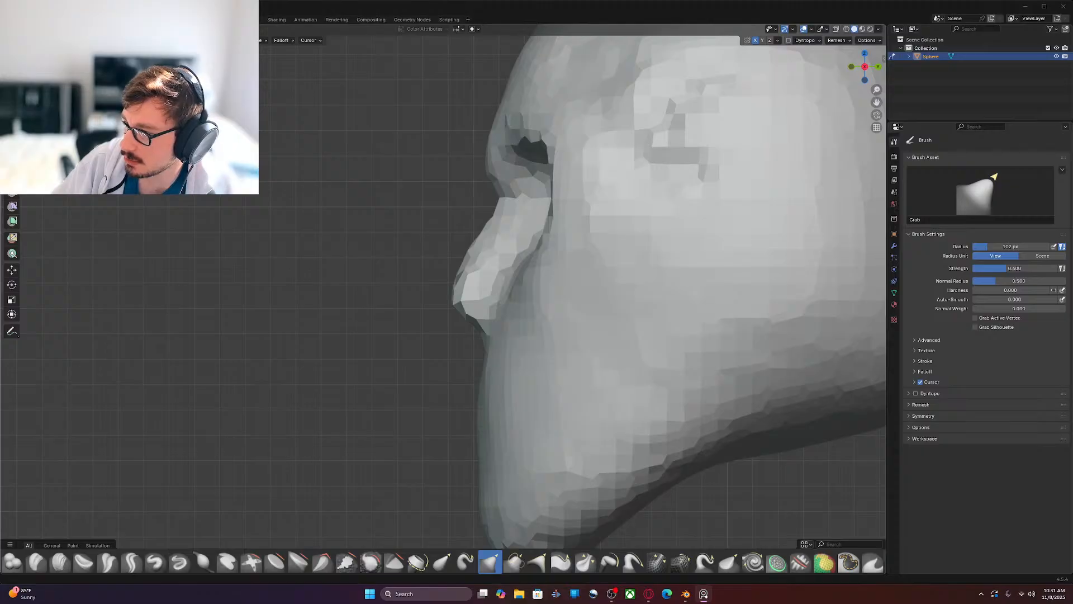
# Step: Set the Grab radius to 158 px and pull the nose bridge forward into a hump, extending the tip outward in the side view
pyautogui.click(343, 371)
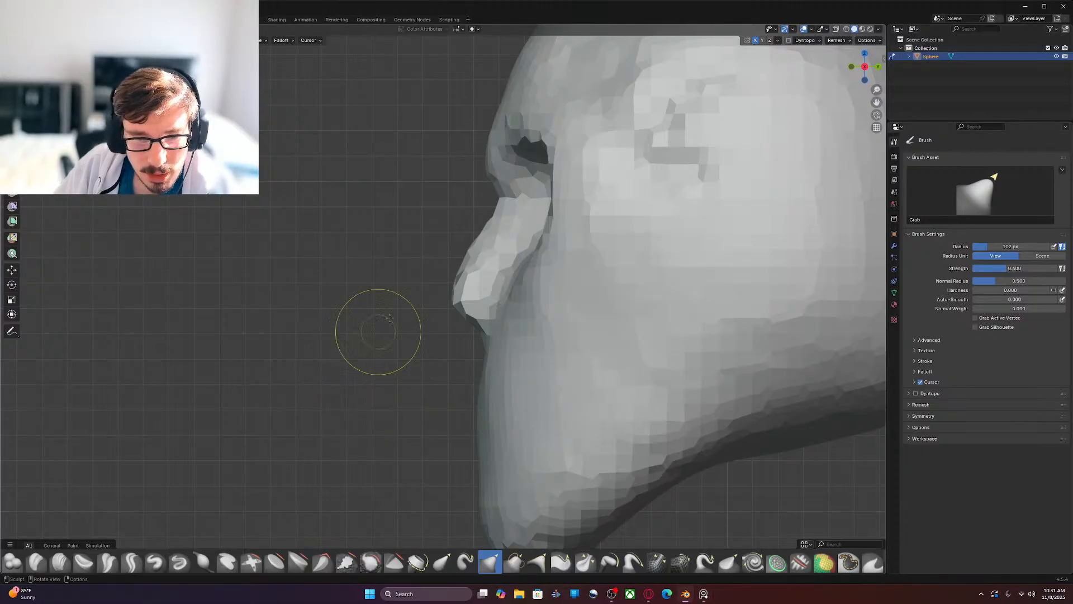
pyautogui.keyDown('shift'); pyautogui.moveTo(405, 295); pyautogui.dragTo(391, 370, button='middle'); pyautogui.keyUp('shift')
pyautogui.scroll(2, 391, 370)
pyautogui.keyDown('shift'); pyautogui.moveTo(404, 304); pyautogui.dragTo(408, 302, button='middle'); pyautogui.keyUp('shift')
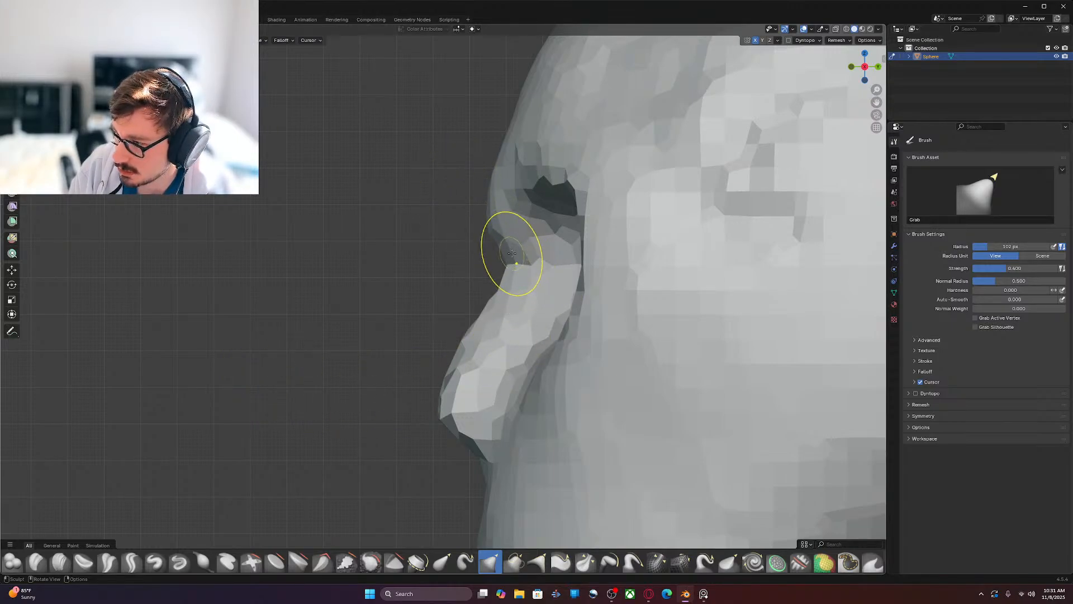
pyautogui.press('f')
pyautogui.click(409, 307)
pyautogui.moveTo(493, 303); pyautogui.dragTo(476, 301)
pyautogui.moveTo(493, 300)
pyautogui.mouseDown()
pyautogui.moveTo(474, 299)
pyautogui.moveTo(468, 279)
pyautogui.mouseUp()
pyautogui.moveTo(451, 329); pyautogui.dragTo(443, 336)
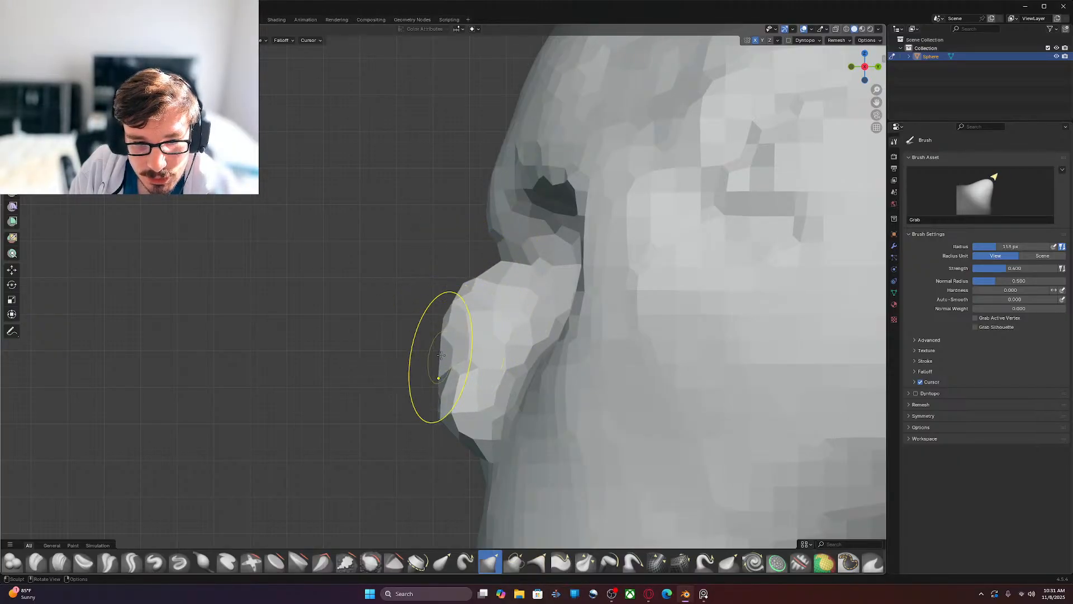
pyautogui.moveTo(440, 412)
pyautogui.mouseDown()
pyautogui.moveTo(429, 419)
pyautogui.moveTo(420, 404)
pyautogui.mouseUp()
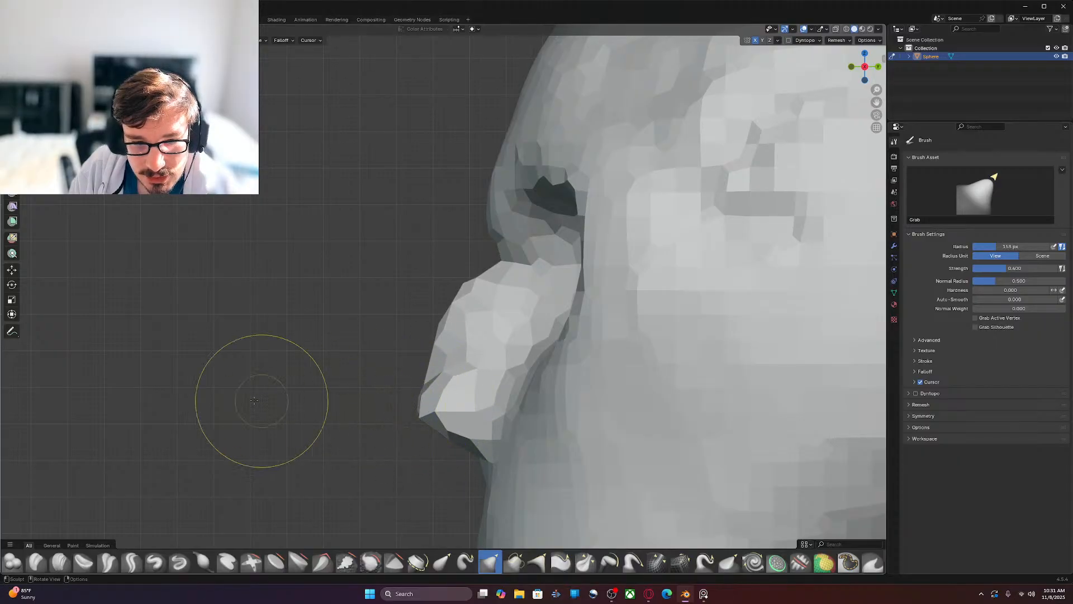
# Step: Remesh the head, set a finer voxel size, and remesh again for more detail
pyautogui.hotkey('ctrl', 'r')
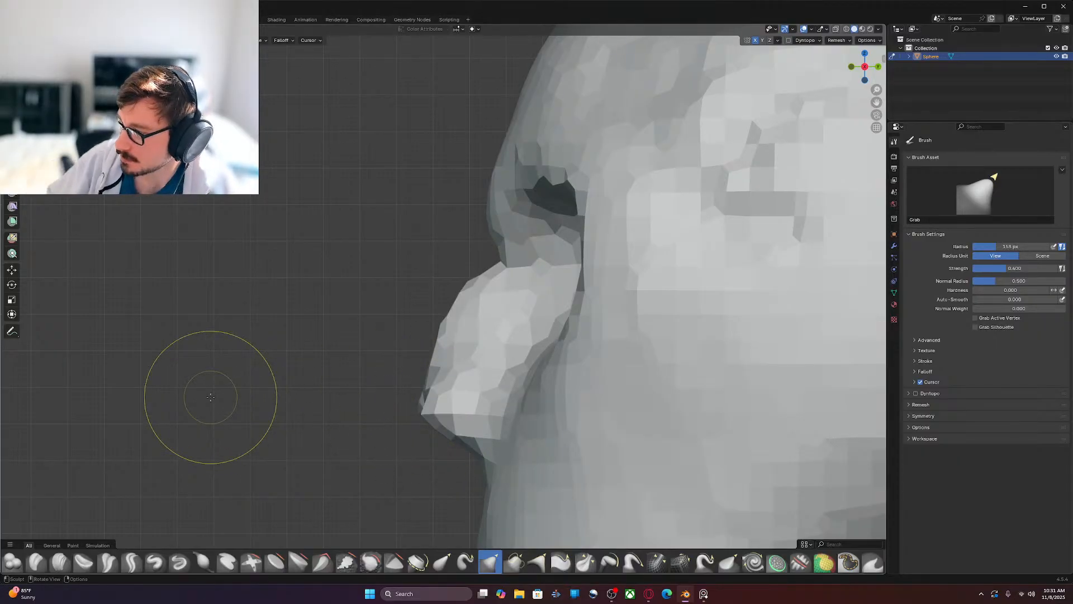
pyautogui.moveTo(251, 347)
pyautogui.mouseDown(button='middle')
pyautogui.moveTo(278, 352)
pyautogui.moveTo(391, 317)
pyautogui.moveTo(380, 327)
pyautogui.mouseUp(button='middle')
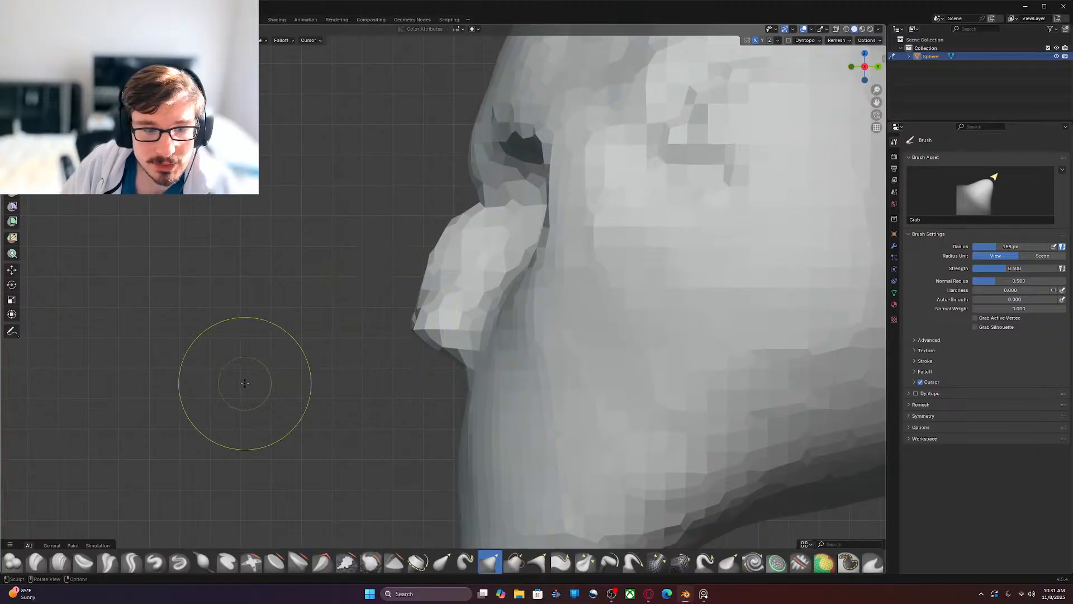
pyautogui.scroll(-5, 245, 383)
pyautogui.press('r')
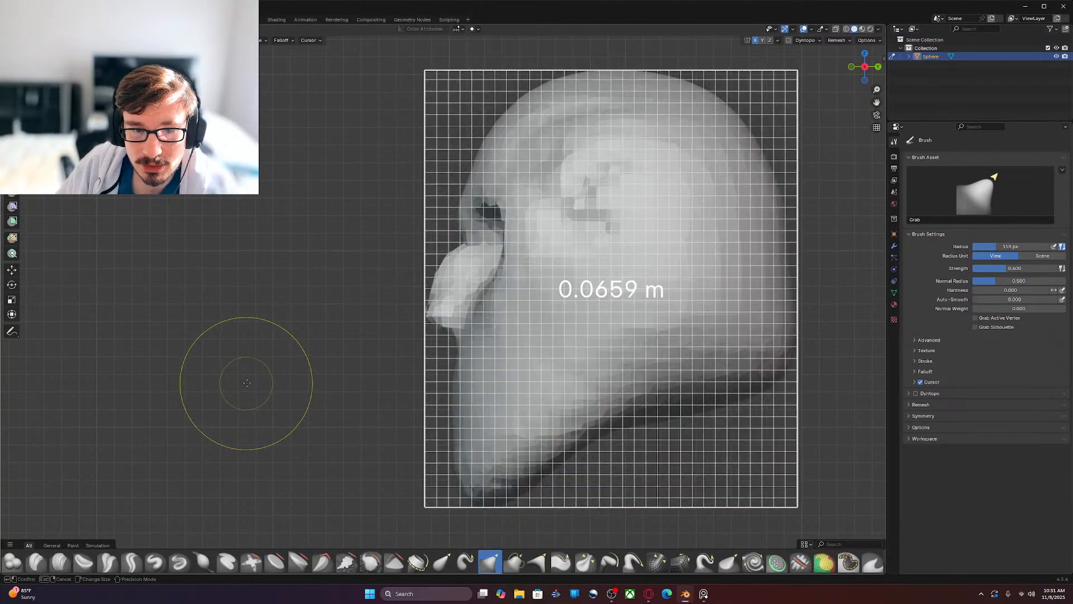
pyautogui.click(255, 382)
pyautogui.hotkey('ctrl', 'r')
# Step: In the front view, set the Grab radius to 90 px and pull the inner brow down toward the nose bridge into an angry slope
pyautogui.scroll(4, 256, 382)
pyautogui.moveTo(255, 382); pyautogui.dragTo(534, 349, button='middle')
pyautogui.press('KP_1')
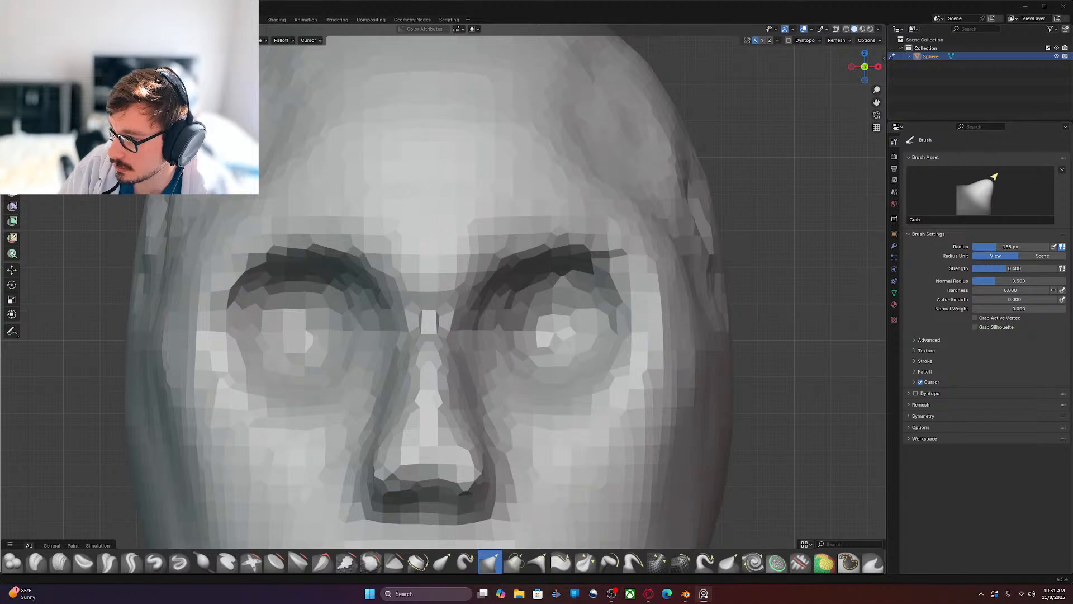
pyautogui.keyDown('shift'); pyautogui.moveTo(570, 342); pyautogui.dragTo(574, 327, button='middle'); pyautogui.keyUp('shift')
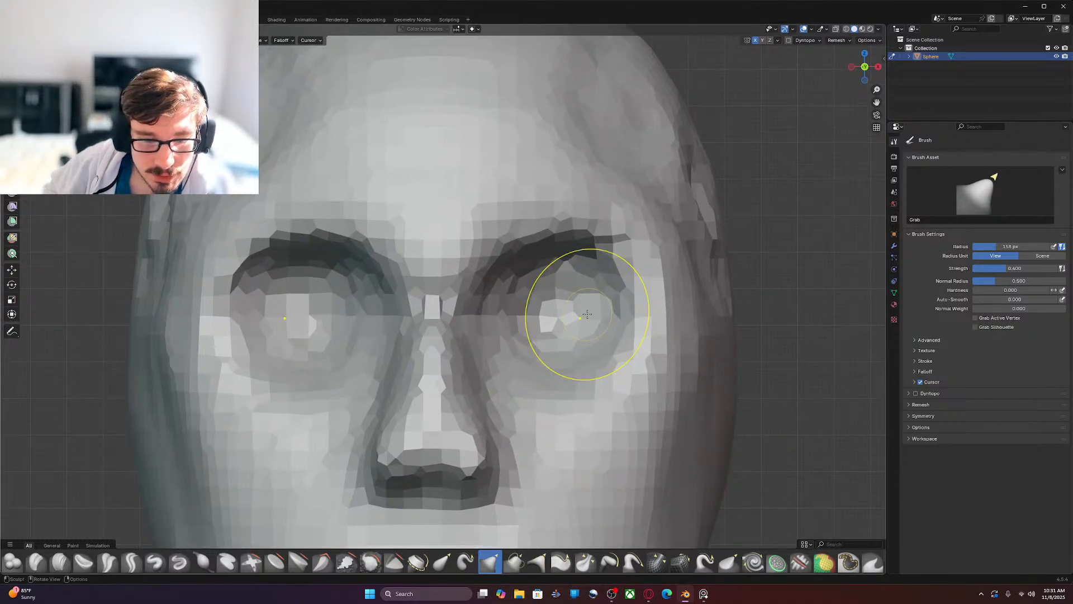
pyautogui.press('f')
pyautogui.click(530, 319)
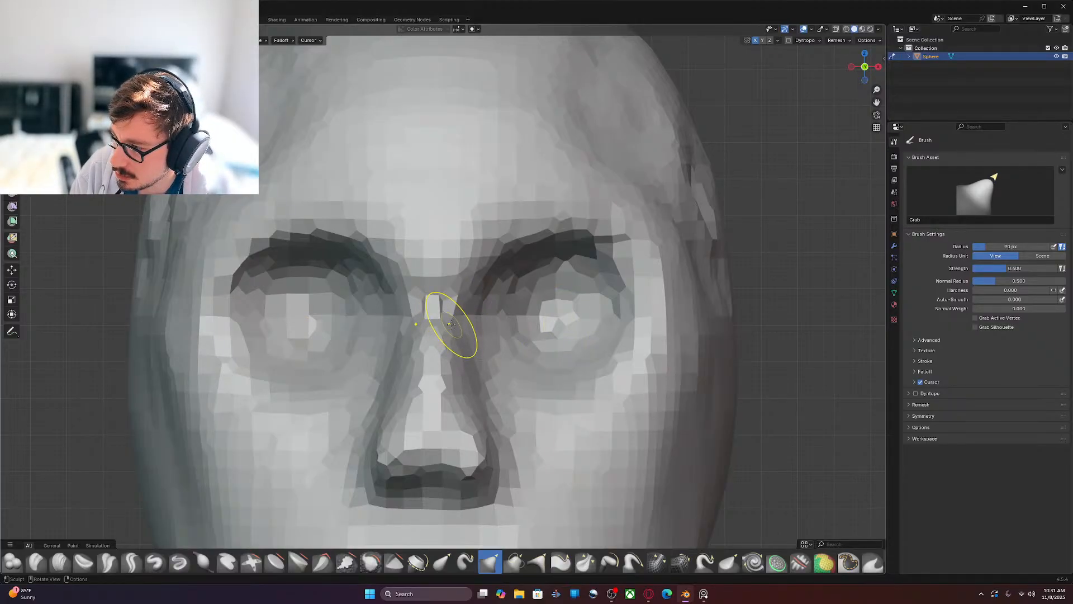
pyautogui.moveTo(470, 277); pyautogui.dragTo(545, 240)
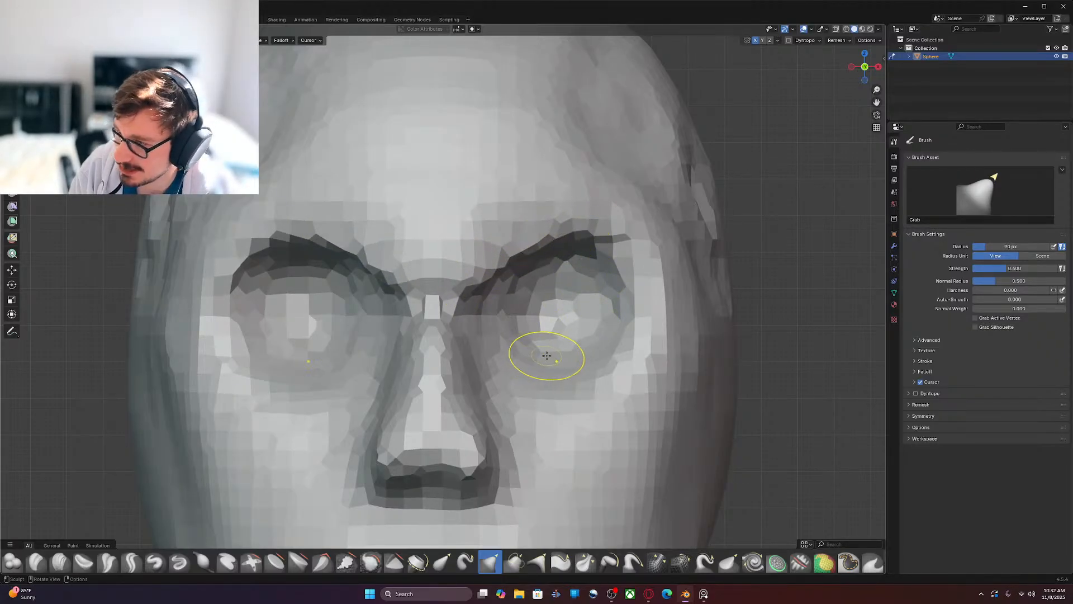
# Step: Widen the nose bridge and the sides of the nose outward with the Grab brush in the front view, adjusting its radius between pulls
pyautogui.click(566, 360)
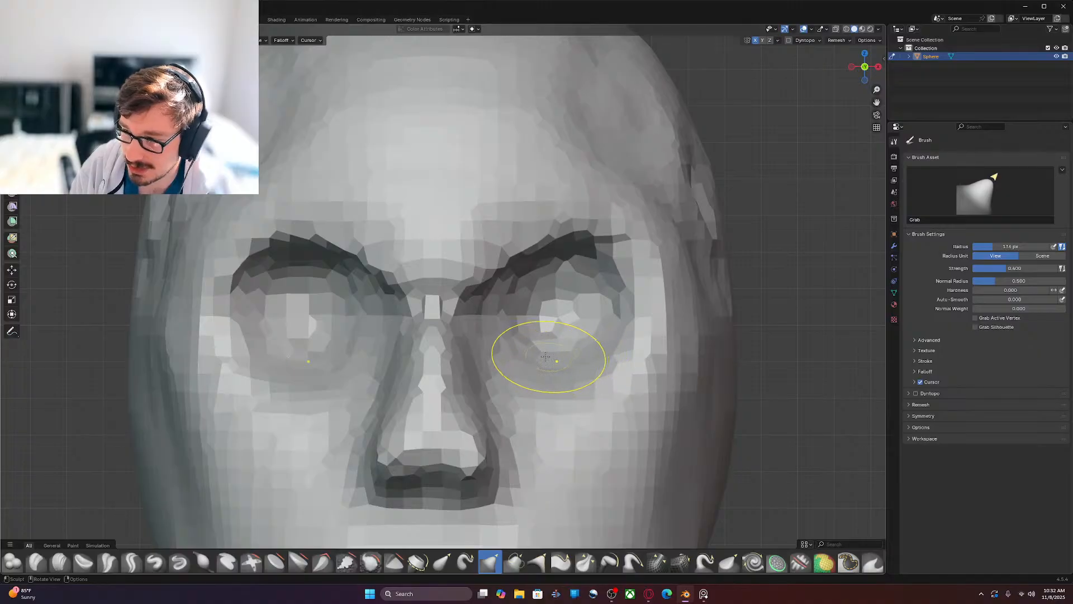
pyautogui.moveTo(458, 318); pyautogui.dragTo(467, 319)
pyautogui.press('f')
pyautogui.click(466, 366)
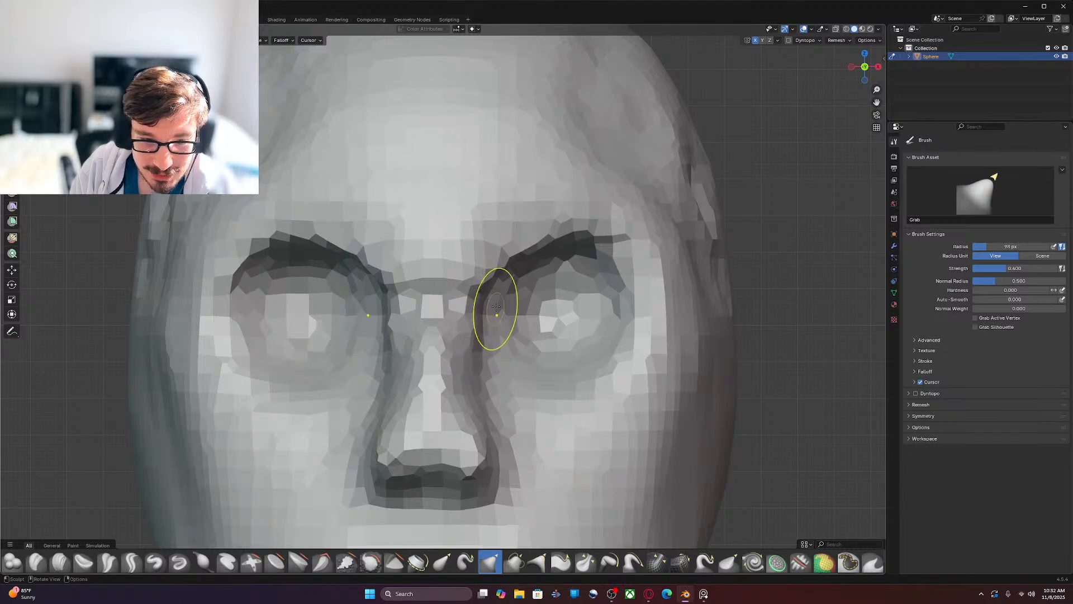
pyautogui.moveTo(480, 299); pyautogui.dragTo(480, 335)
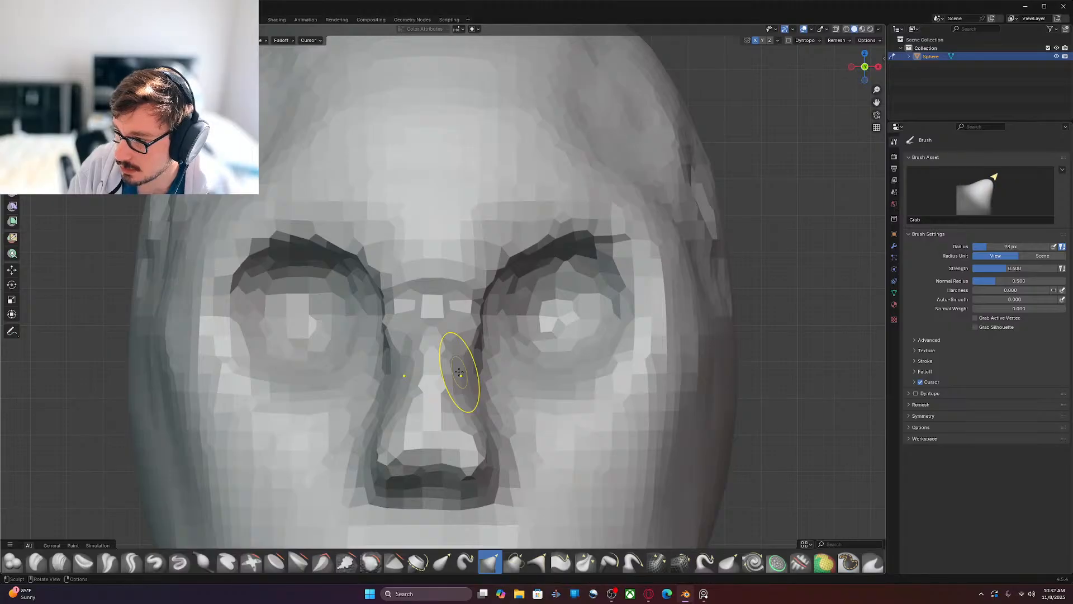
pyautogui.moveTo(462, 374); pyautogui.dragTo(483, 379)
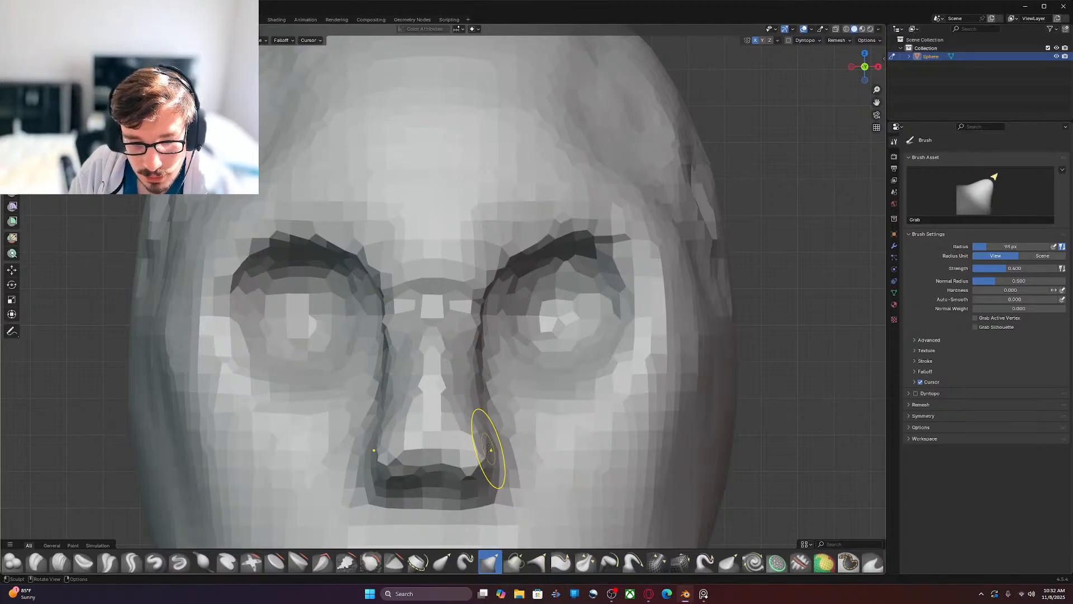
# Step: Flare the nostril wings outward and up with the Grab brush in front view, and pull their rear edges back in side view
pyautogui.moveTo(486, 449); pyautogui.dragTo(499, 430)
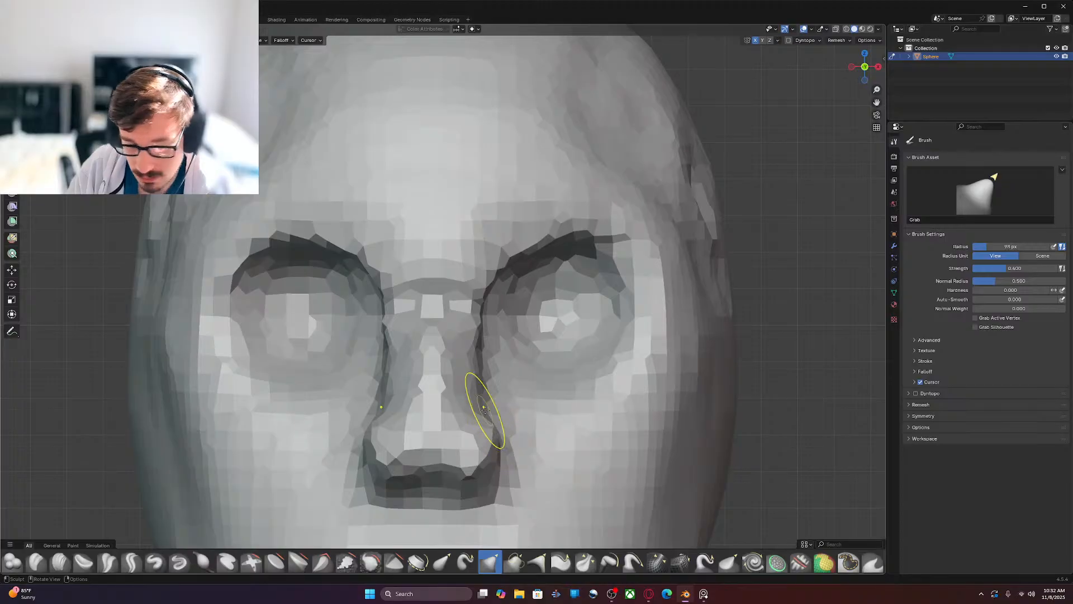
pyautogui.press('KP_3')
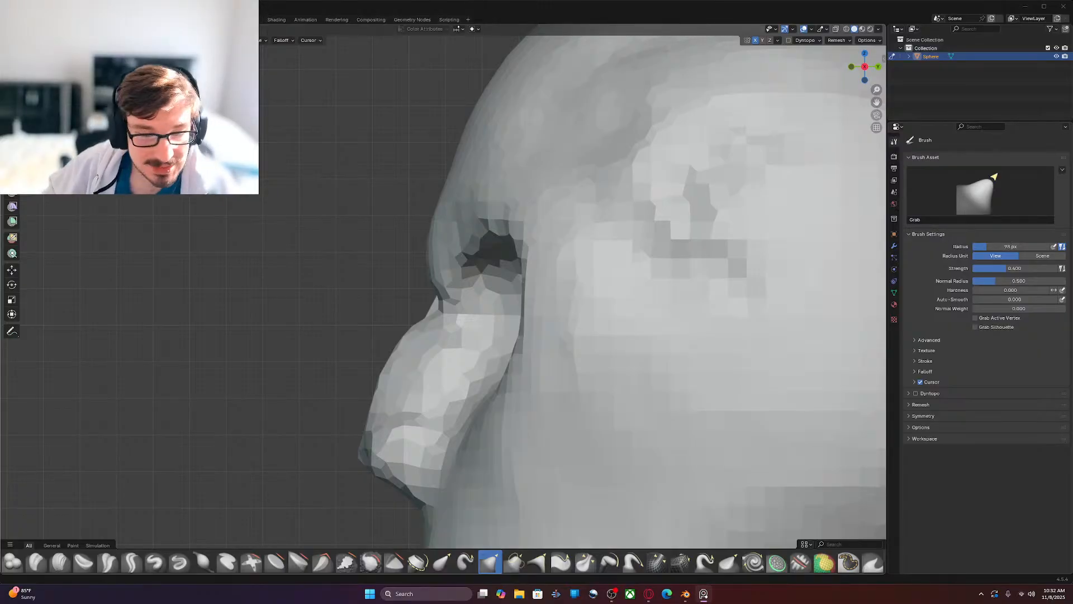
pyautogui.moveTo(441, 438); pyautogui.dragTo(449, 424)
pyautogui.moveTo(445, 463)
pyautogui.mouseDown()
pyautogui.moveTo(437, 493)
pyautogui.moveTo(458, 446)
pyautogui.mouseUp()
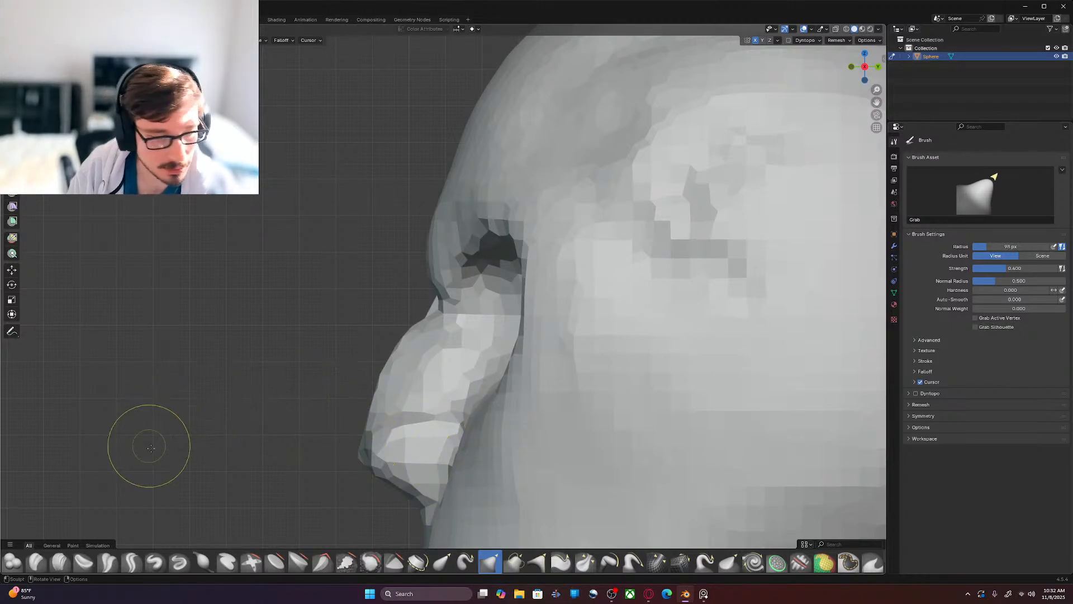
# Step: Carve a crease above the nostril wing and along the side of the nose using the Draw Sharp brush at 48 px radius
pyautogui.click(179, 561)
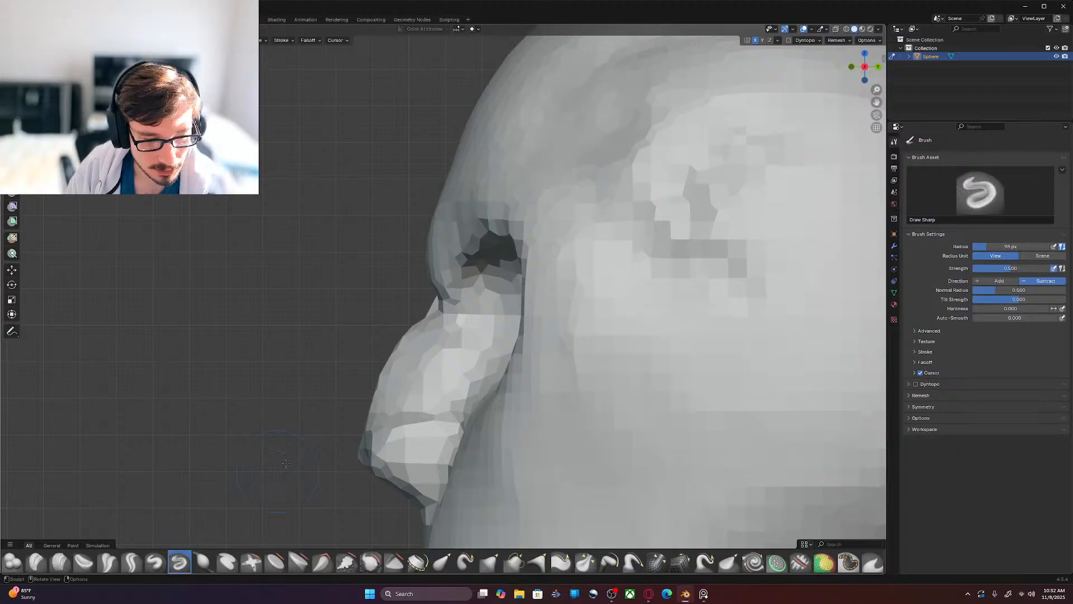
pyautogui.press('f')
pyautogui.click(265, 463)
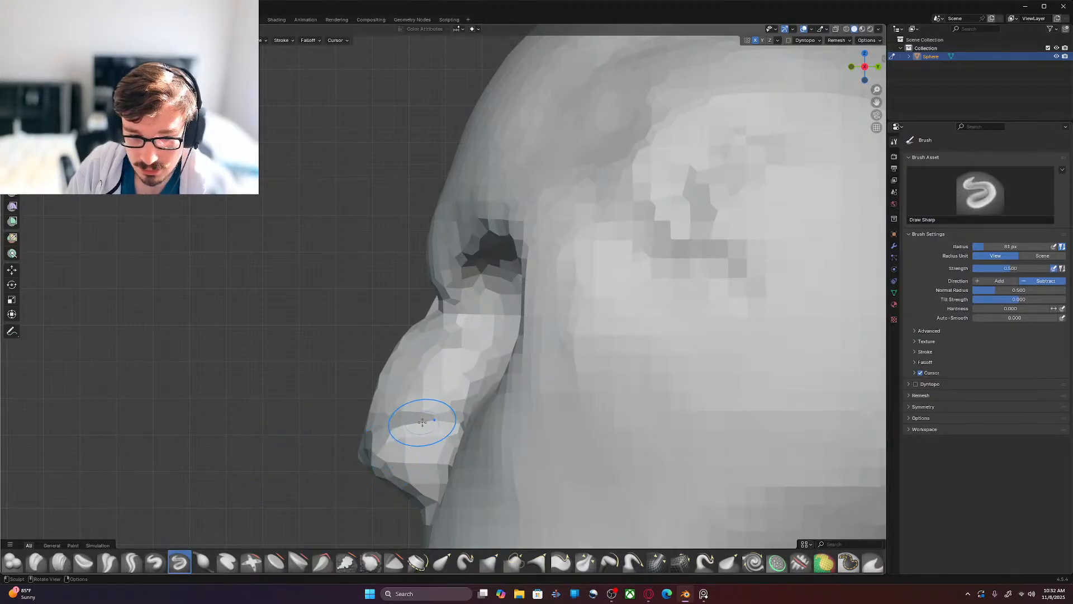
pyautogui.moveTo(418, 422); pyautogui.dragTo(408, 432)
pyautogui.press('f')
pyautogui.click(235, 439)
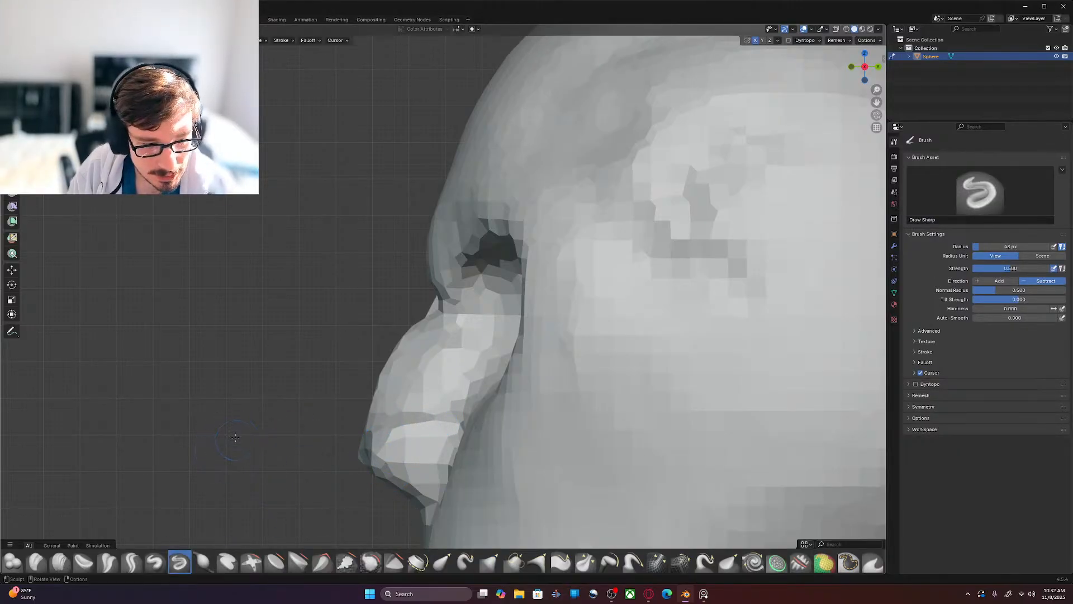
pyautogui.hotkey('ctrl', 'z')
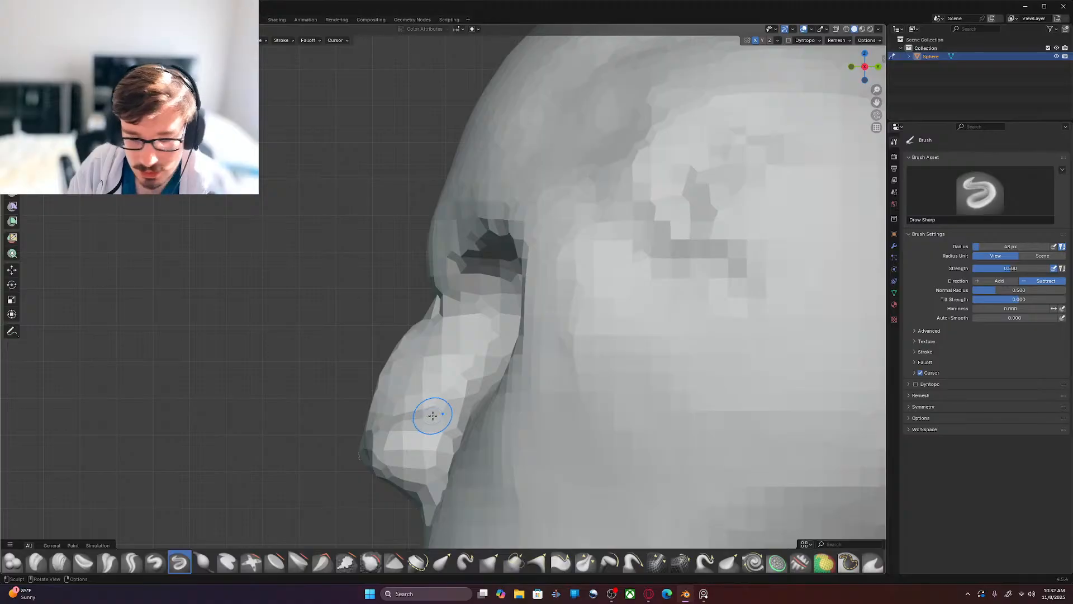
pyautogui.moveTo(430, 416); pyautogui.dragTo(468, 398)
pyautogui.moveTo(401, 419); pyautogui.dragTo(481, 397)
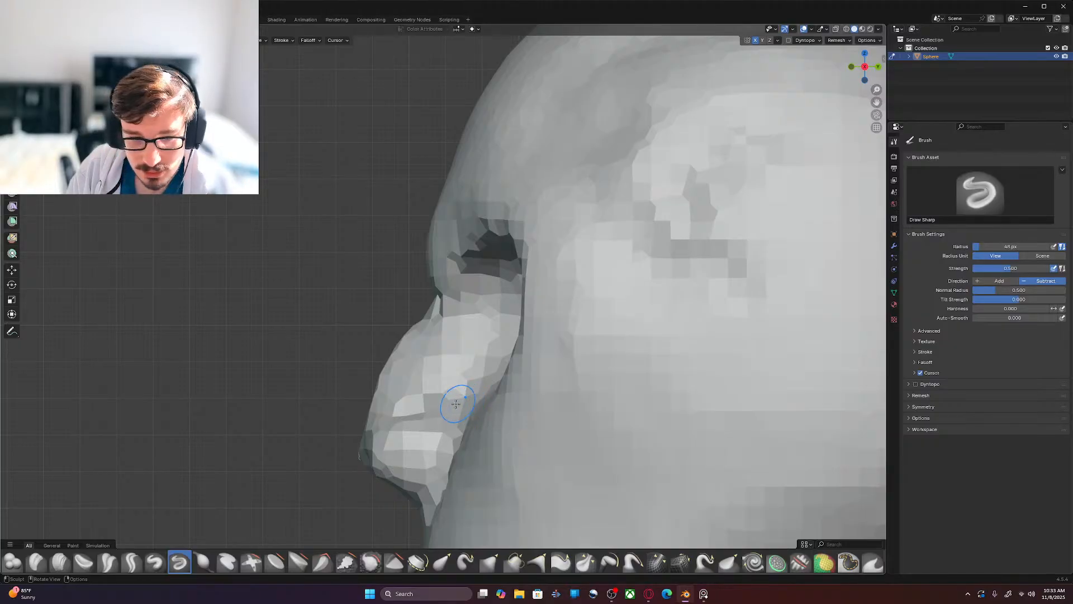
pyautogui.moveTo(448, 404); pyautogui.dragTo(454, 390)
pyautogui.moveTo(467, 326); pyautogui.dragTo(461, 364)
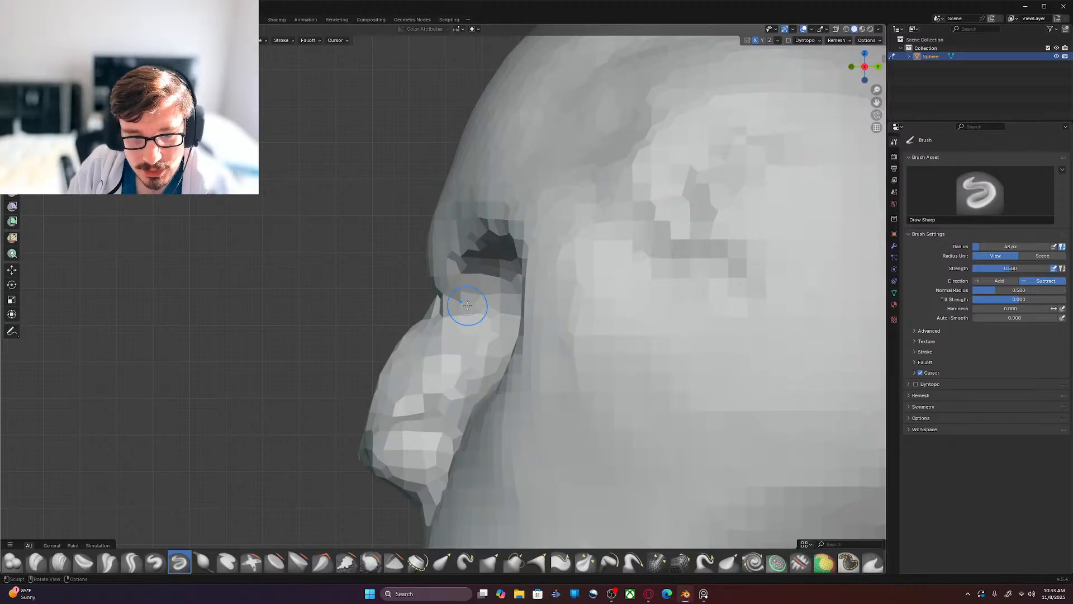
# Step: In front view, build up the lower eyelids and cheekbones beneath the eyes using Clay Strips at 80 px radius
pyautogui.moveTo(740, 270)
pyautogui.mouseDown(button='middle')
pyautogui.moveTo(632, 324)
pyautogui.moveTo(582, 287)
pyautogui.moveTo(564, 321)
pyautogui.mouseUp(button='middle')
pyautogui.press('KP_1')
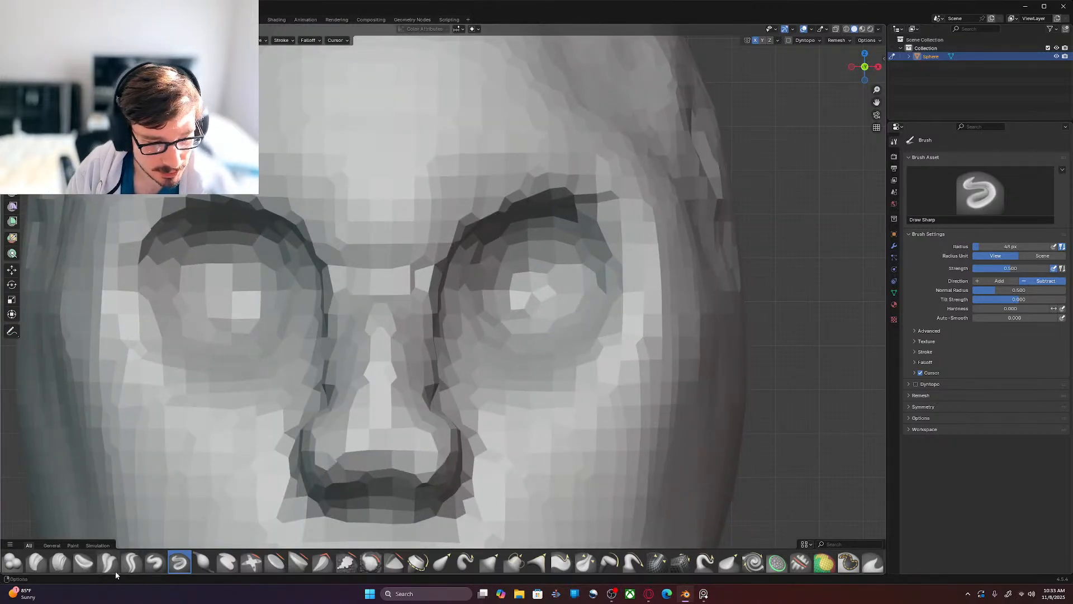
pyautogui.click(60, 561)
pyautogui.press('f')
pyautogui.click(528, 399)
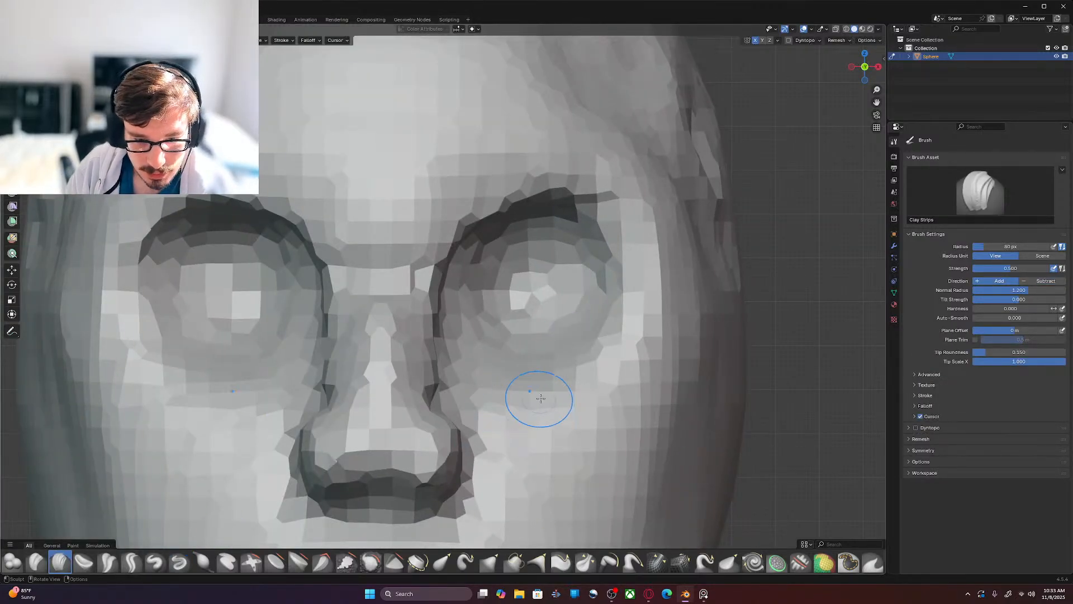
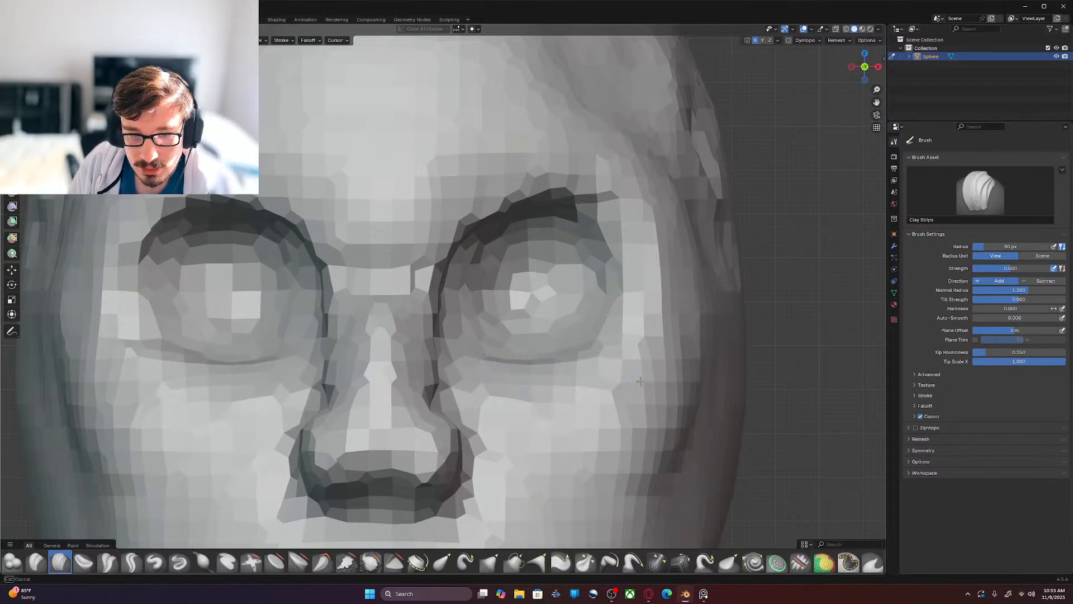
# Step: In side view, hollow the cheeks below the cheekbones with subtractive Clay Strips strokes running down toward the jaw
pyautogui.scroll(-1, 616, 390)
pyautogui.keyDown('shift'); pyautogui.moveTo(613, 436); pyautogui.dragTo(586, 179, button='middle'); pyautogui.keyUp('shift')
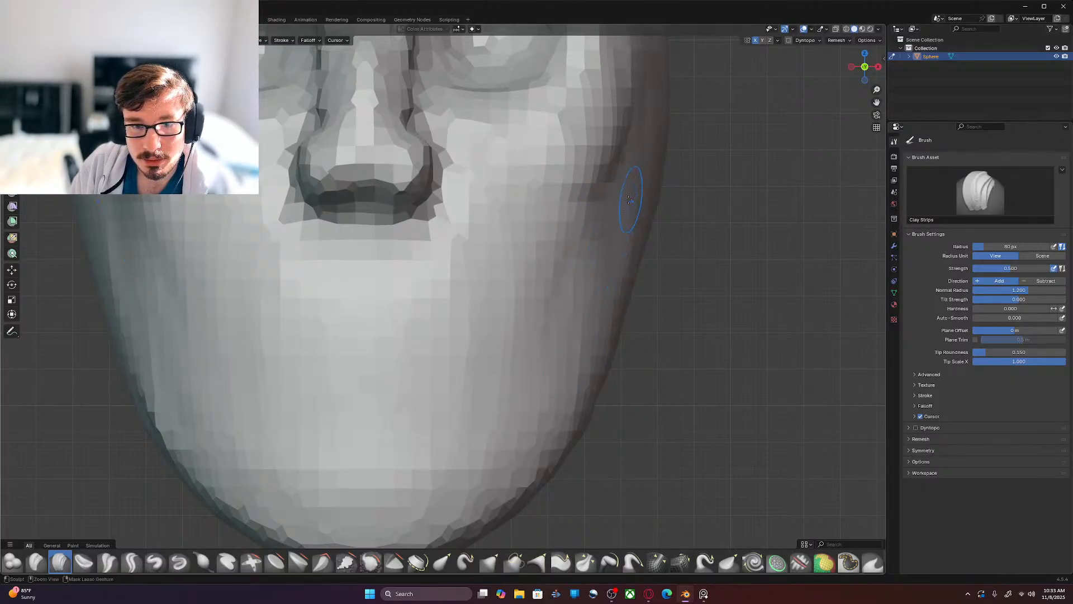
pyautogui.press('KP_3')
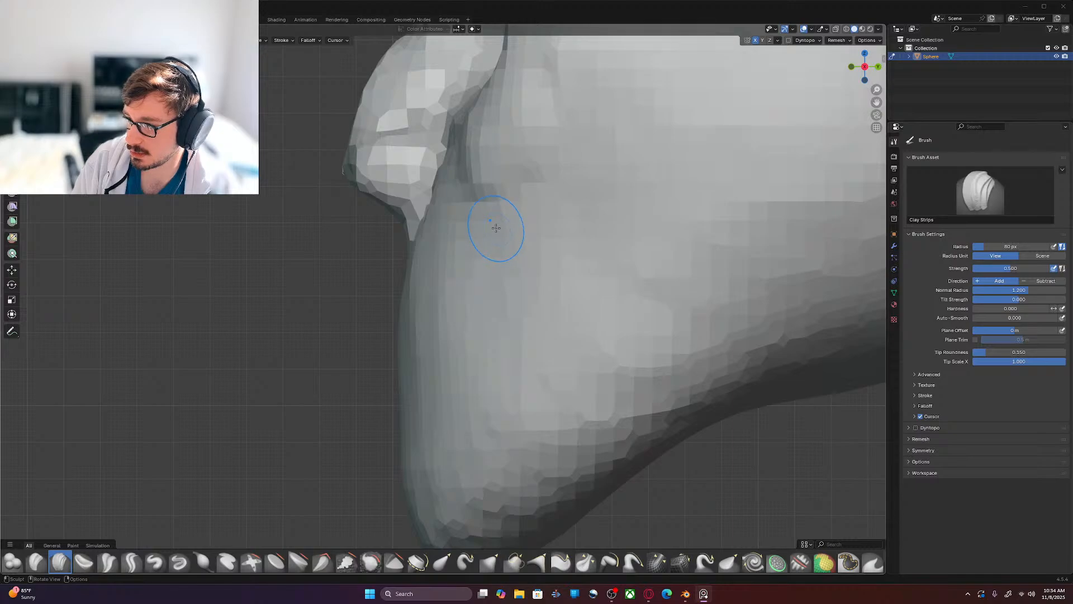
pyautogui.moveTo(517, 216)
pyautogui.keyDown('ctrl'); pyautogui.mouseDown()
pyautogui.moveTo(501, 229)
pyautogui.moveTo(527, 218)
pyautogui.moveTo(535, 228)
pyautogui.mouseUp(); pyautogui.keyUp('ctrl')
pyautogui.moveTo(551, 243)
pyautogui.keyDown('ctrl'); pyautogui.mouseDown()
pyautogui.moveTo(547, 232)
pyautogui.moveTo(561, 268)
pyautogui.moveTo(548, 293)
pyautogui.mouseUp(); pyautogui.keyUp('ctrl')
pyautogui.keyDown('ctrl'); pyautogui.moveTo(531, 236); pyautogui.dragTo(538, 244); pyautogui.keyUp('ctrl')
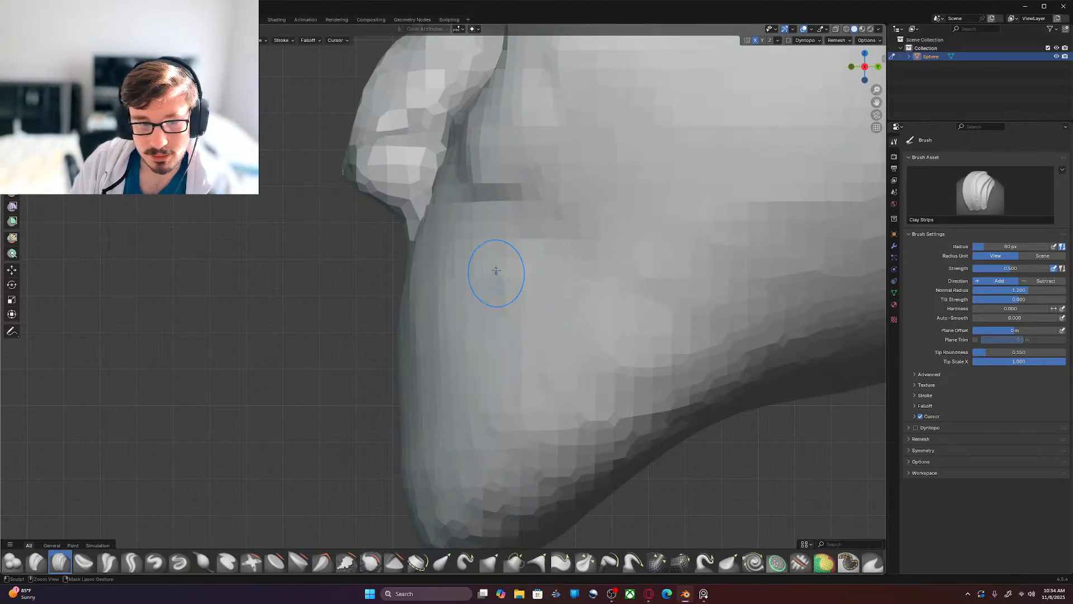
pyautogui.moveTo(486, 238)
pyautogui.keyDown('ctrl'); pyautogui.mouseDown()
pyautogui.moveTo(492, 340)
pyautogui.moveTo(506, 363)
pyautogui.moveTo(514, 354)
pyautogui.mouseUp(); pyautogui.keyUp('ctrl')
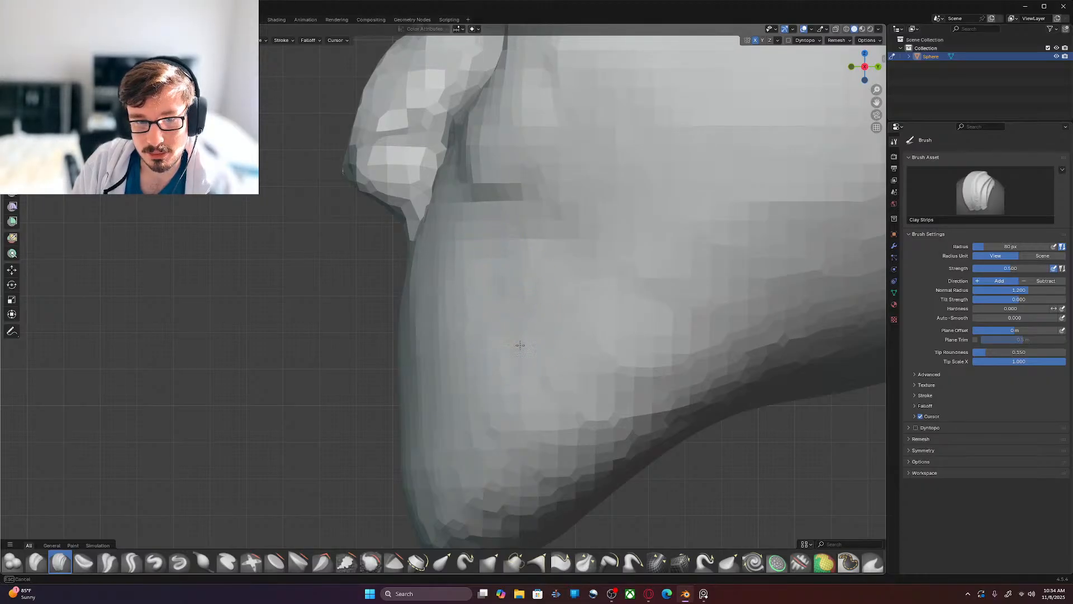
pyautogui.keyDown('ctrl'); pyautogui.moveTo(506, 283); pyautogui.dragTo(499, 273); pyautogui.keyUp('ctrl')
pyautogui.moveTo(481, 234)
pyautogui.keyDown('ctrl'); pyautogui.mouseDown()
pyautogui.moveTo(546, 249)
pyautogui.moveTo(542, 288)
pyautogui.mouseUp(); pyautogui.keyUp('ctrl')
pyautogui.moveTo(541, 292)
pyautogui.keyDown('ctrl'); pyautogui.mouseDown()
pyautogui.moveTo(544, 337)
pyautogui.moveTo(518, 377)
pyautogui.mouseUp(); pyautogui.keyUp('ctrl')
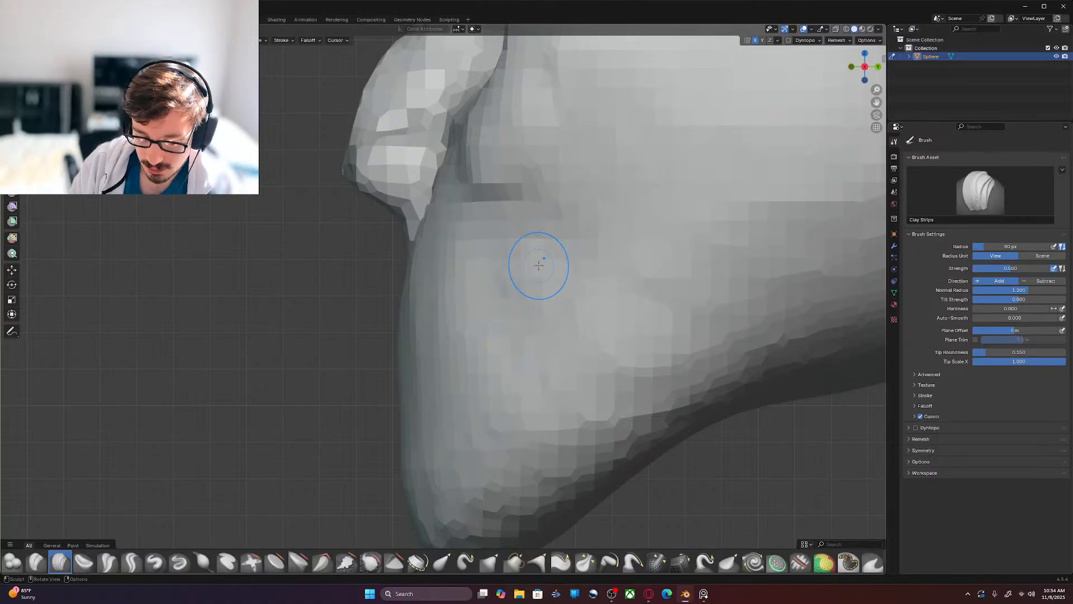
# Step: In front view, carve smile-line folds from the nostrils down past the mouth toward the chin using Draw Sharp at 67 px radius
pyautogui.press('KP_1')
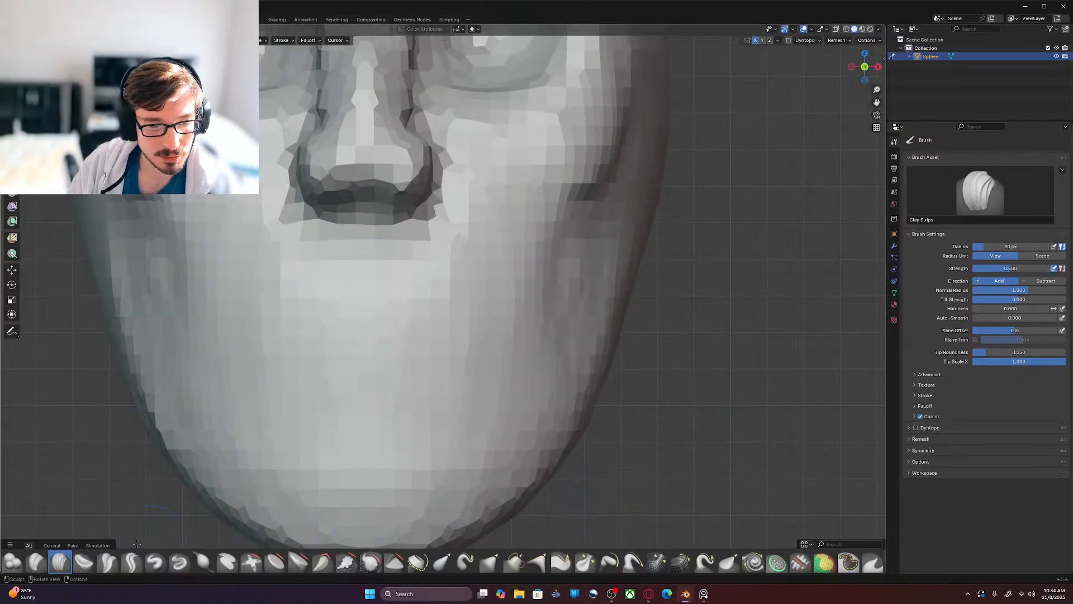
pyautogui.click(179, 561)
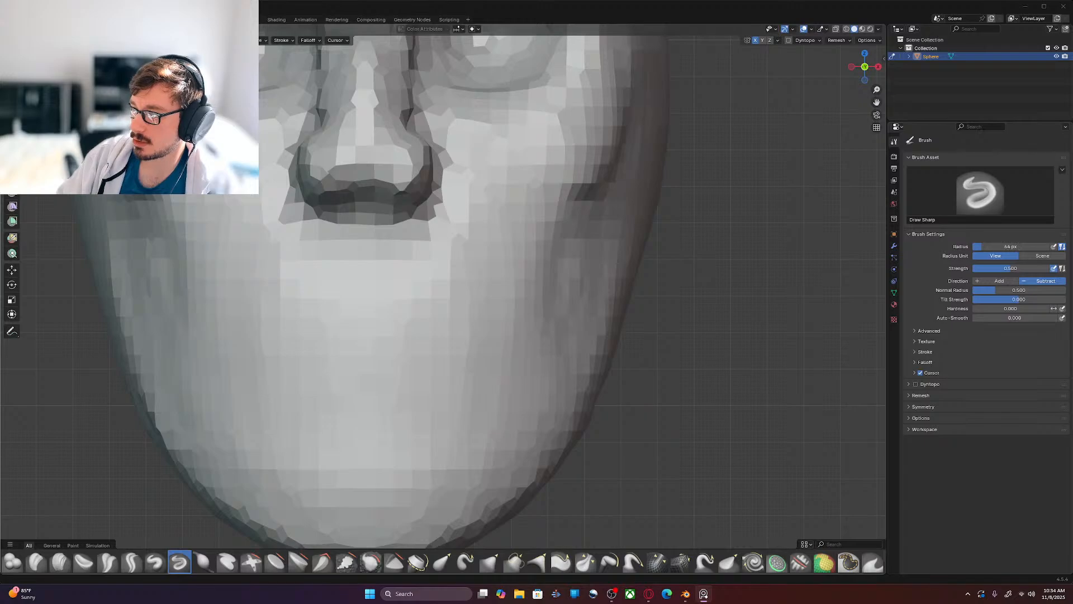
pyautogui.keyDown('shift'); pyautogui.moveTo(625, 316); pyautogui.dragTo(680, 371, button='middle'); pyautogui.keyUp('shift')
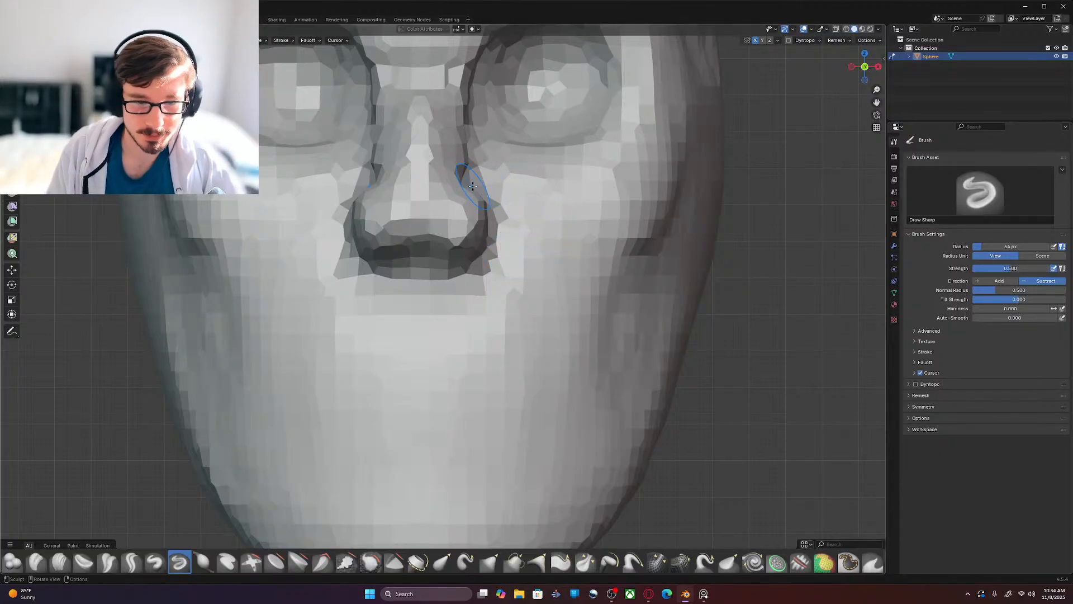
pyautogui.press('f')
pyautogui.click(499, 187)
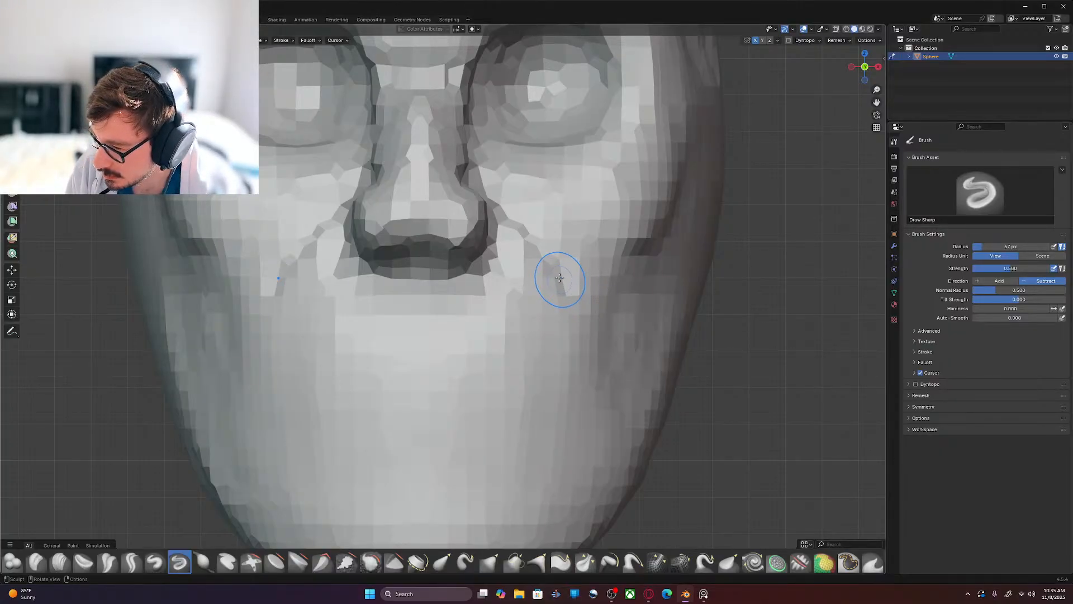
pyautogui.moveTo(548, 259); pyautogui.dragTo(571, 343)
pyautogui.moveTo(553, 279); pyautogui.dragTo(568, 346)
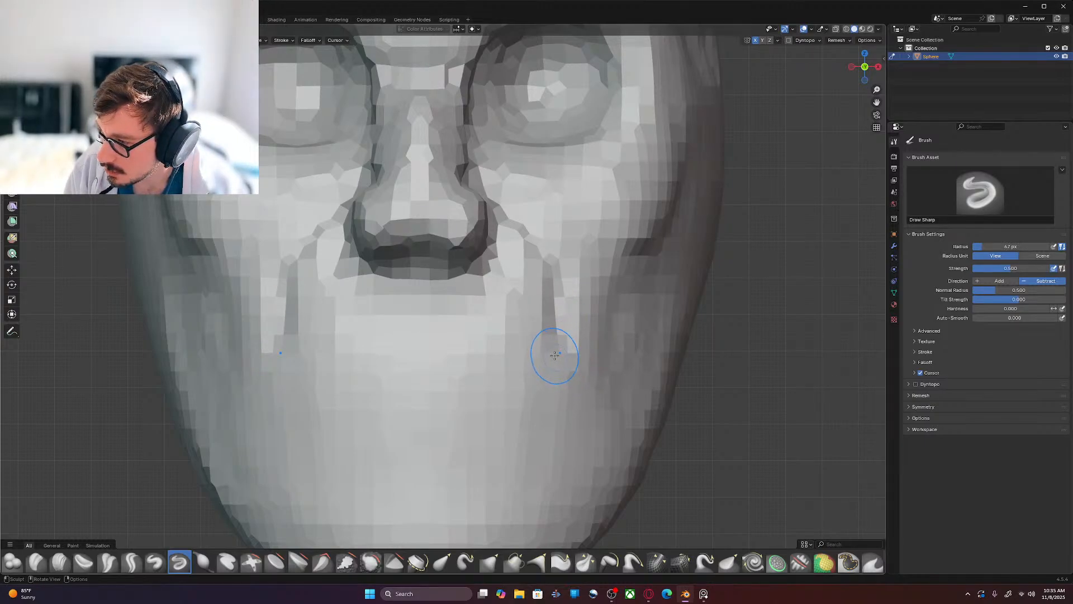
pyautogui.moveTo(564, 347); pyautogui.dragTo(565, 430)
pyautogui.moveTo(565, 388); pyautogui.dragTo(569, 467)
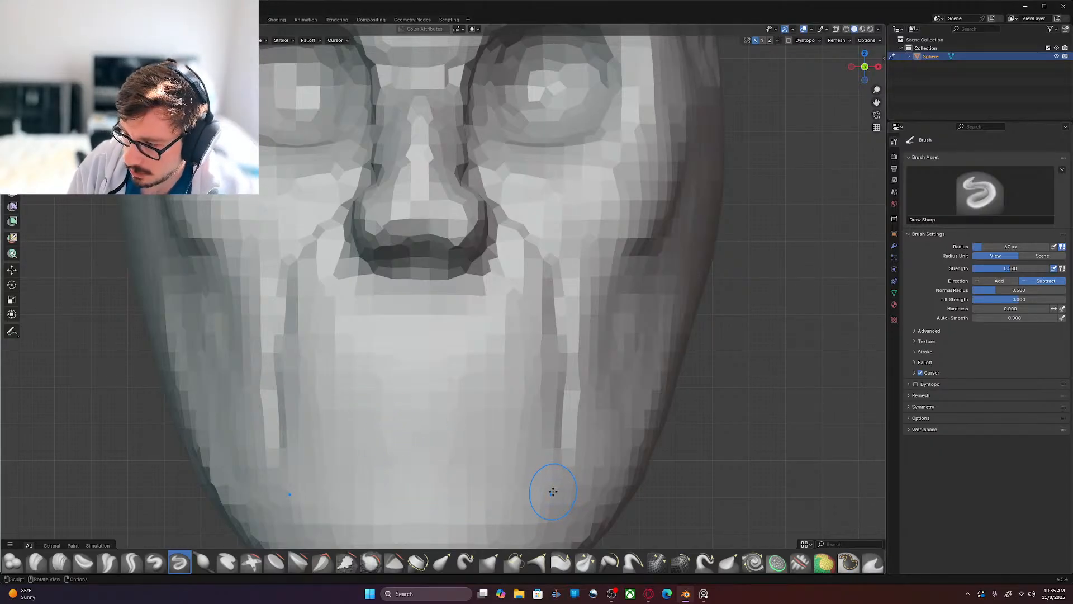
pyautogui.moveTo(567, 442); pyautogui.dragTo(569, 489)
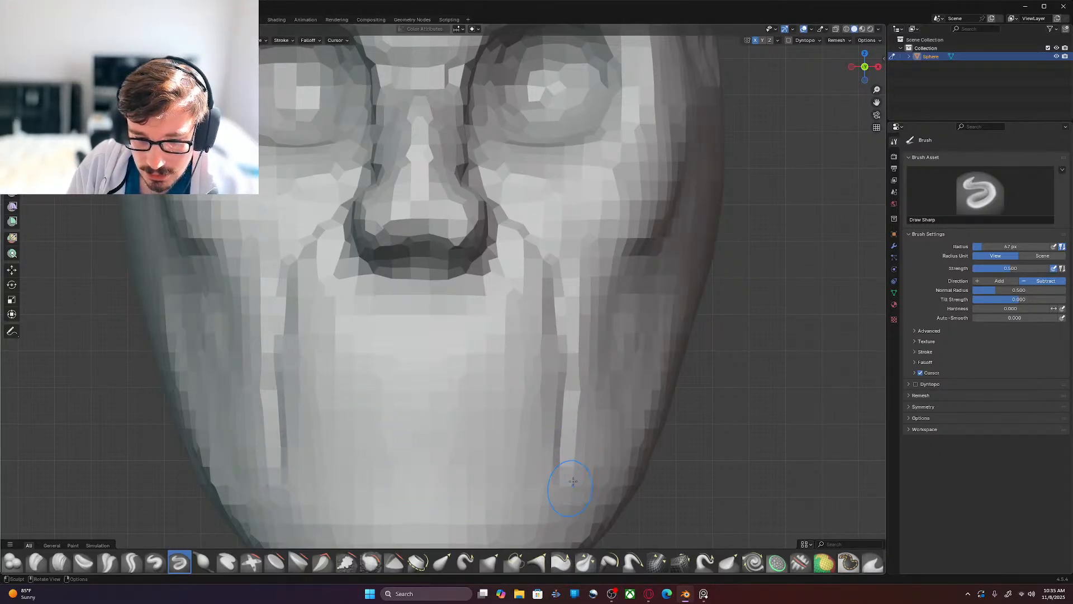
pyautogui.moveTo(503, 208)
pyautogui.mouseDown()
pyautogui.moveTo(547, 246)
pyautogui.moveTo(557, 277)
pyautogui.mouseUp()
pyautogui.moveTo(561, 291)
pyautogui.mouseDown()
pyautogui.moveTo(568, 407)
pyautogui.moveTo(554, 492)
pyautogui.mouseUp()
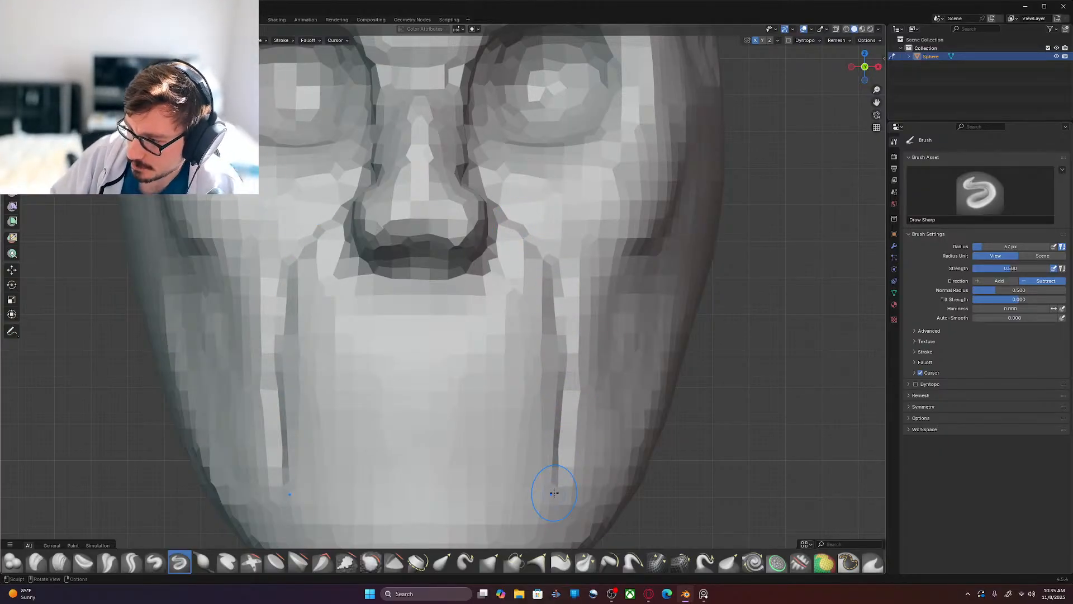
# Step: Soften the smile-line fold from beside the nostril down to its lower end in a three-quarter view
pyautogui.moveTo(554, 493)
pyautogui.mouseDown(button='middle')
pyautogui.moveTo(603, 393)
pyautogui.moveTo(582, 373)
pyautogui.moveTo(609, 402)
pyautogui.mouseUp(button='middle')
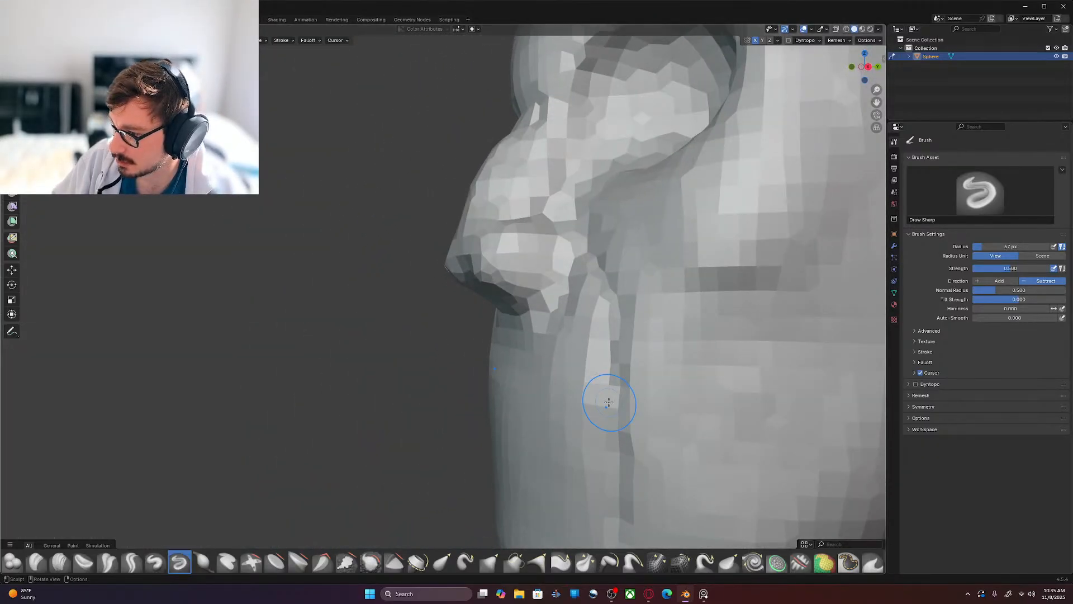
pyautogui.moveTo(609, 402); pyautogui.dragTo(621, 373, button='middle')
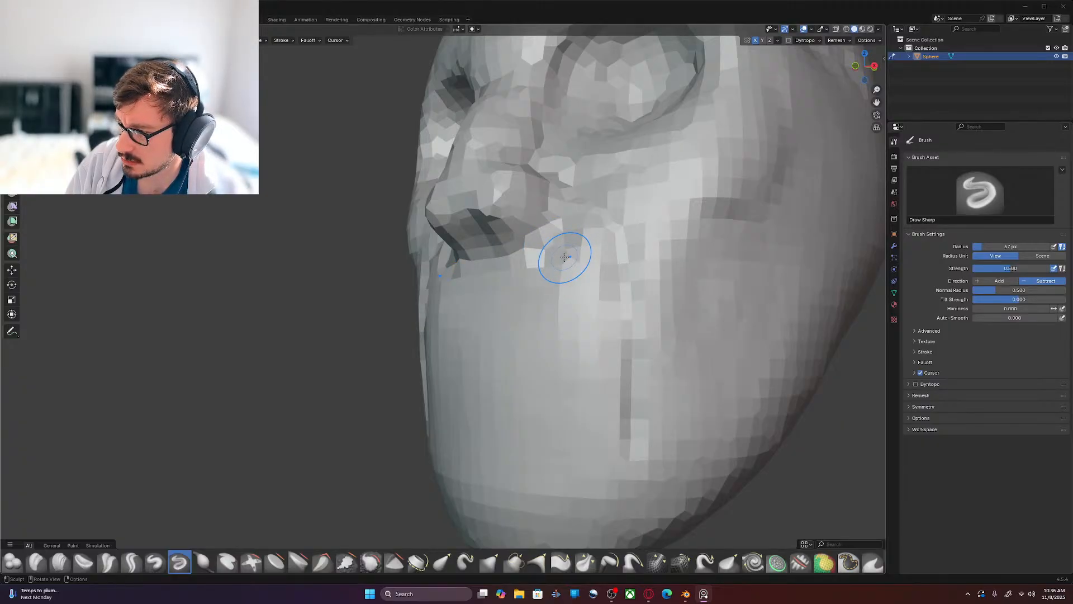
pyautogui.click(587, 232)
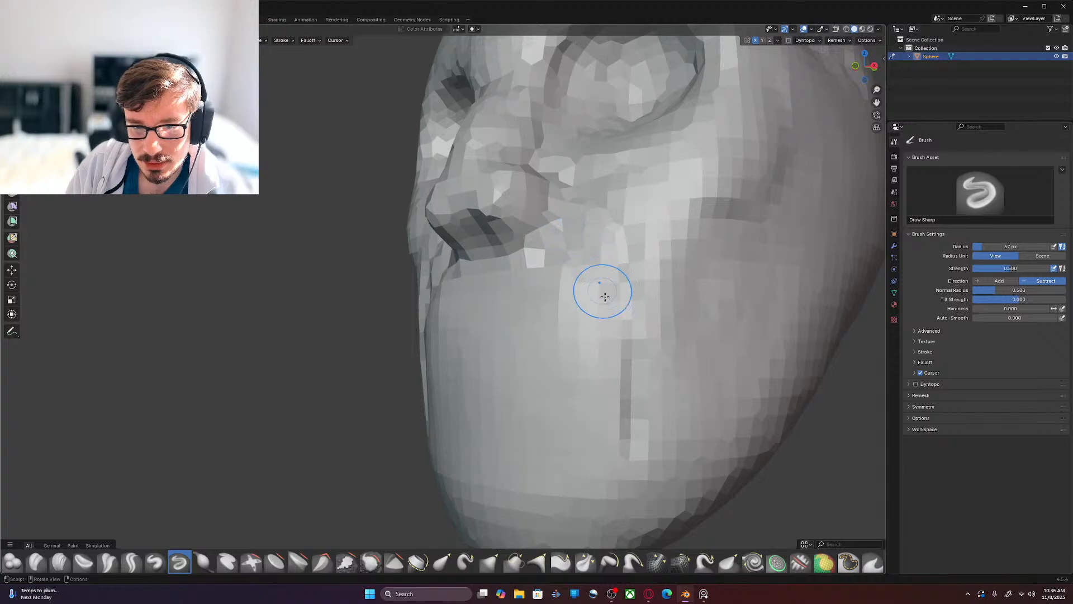
pyautogui.moveTo(604, 287); pyautogui.dragTo(613, 436)
pyautogui.moveTo(620, 385)
pyautogui.mouseDown()
pyautogui.moveTo(609, 369)
pyautogui.moveTo(609, 378)
pyautogui.mouseUp()
pyautogui.moveTo(612, 249); pyautogui.dragTo(572, 216)
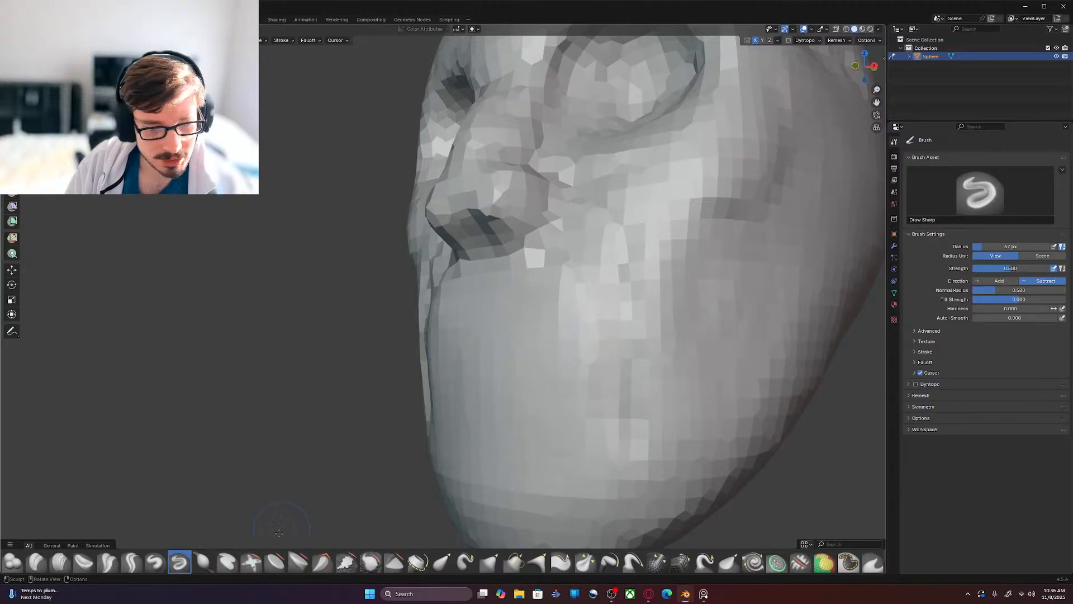
# Step: Shape the mouth area with Clay Strips and hollow out the band between the mouth and the chin
pyautogui.click(60, 562)
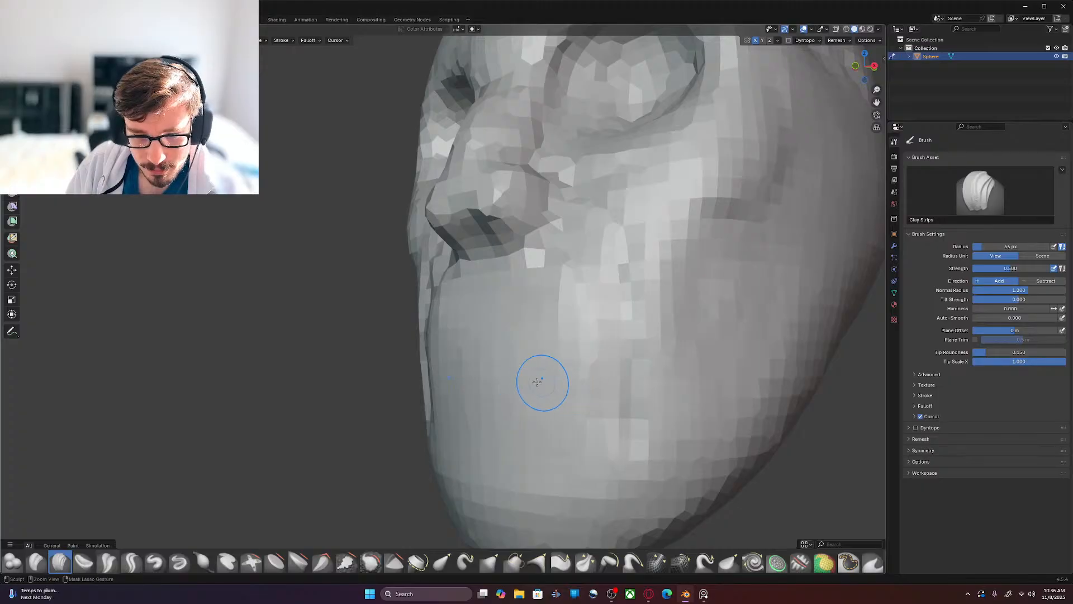
pyautogui.moveTo(514, 312)
pyautogui.mouseDown()
pyautogui.moveTo(528, 296)
pyautogui.moveTo(525, 324)
pyautogui.moveTo(542, 355)
pyautogui.mouseUp()
pyautogui.moveTo(551, 272); pyautogui.dragTo(574, 342)
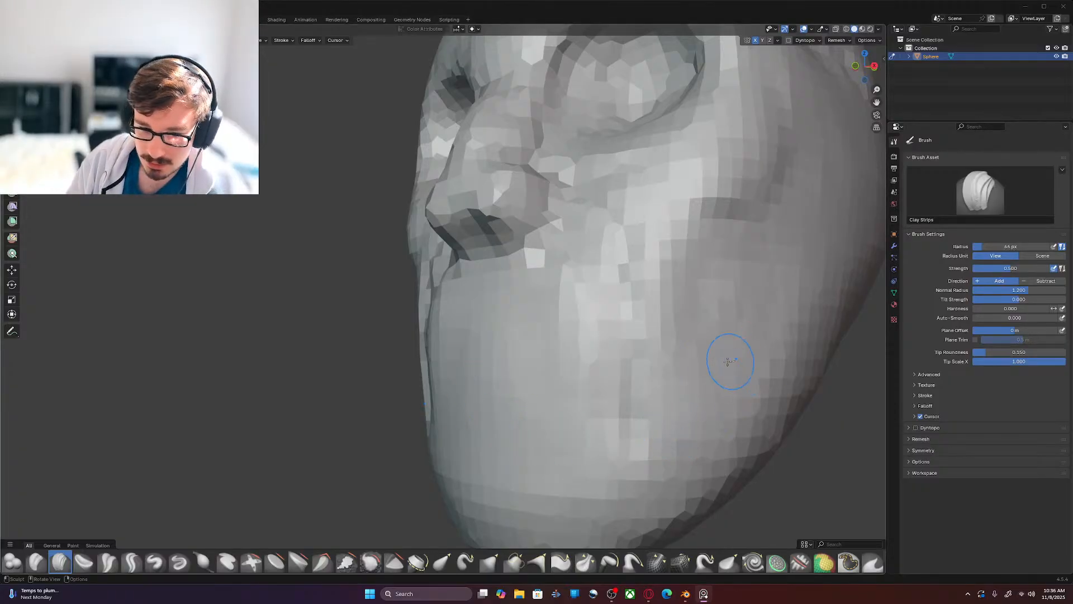
pyautogui.moveTo(508, 399)
pyautogui.mouseDown()
pyautogui.moveTo(578, 438)
pyautogui.moveTo(507, 402)
pyautogui.mouseUp()
pyautogui.moveTo(599, 416); pyautogui.dragTo(512, 401)
pyautogui.moveTo(584, 438); pyautogui.dragTo(499, 436)
pyautogui.moveTo(587, 456); pyautogui.dragTo(503, 454)
pyautogui.moveTo(575, 439); pyautogui.dragTo(507, 420)
pyautogui.moveTo(579, 411); pyautogui.dragTo(533, 395)
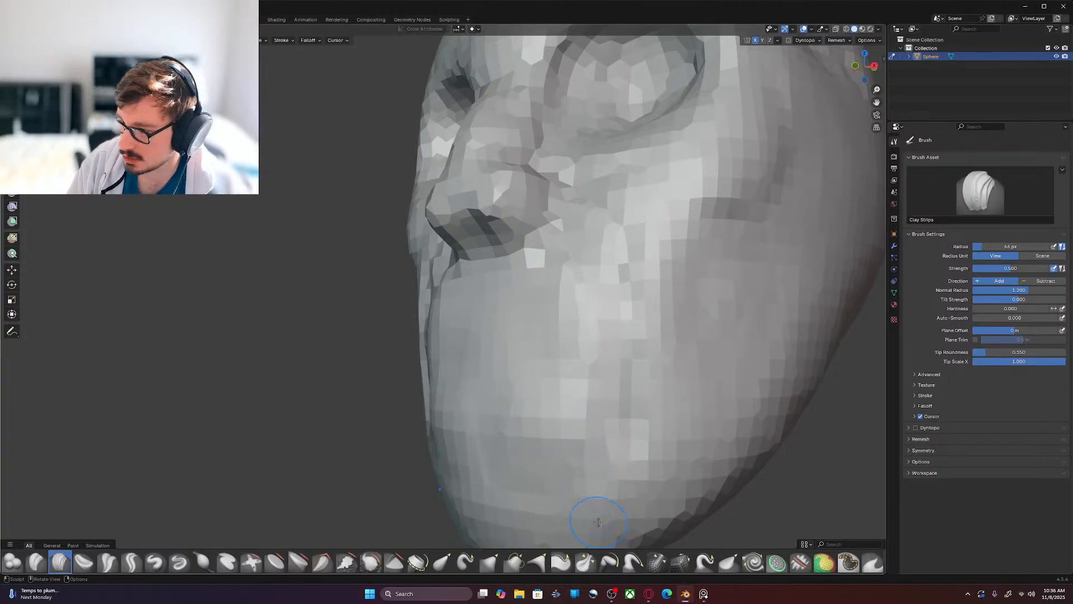
# Step: Build up the front of the chin and extend its volume back along the jawline with Clay Strips
pyautogui.keyDown('shift'); pyautogui.moveTo(554, 482); pyautogui.dragTo(548, 335, button='middle'); pyautogui.keyUp('shift')
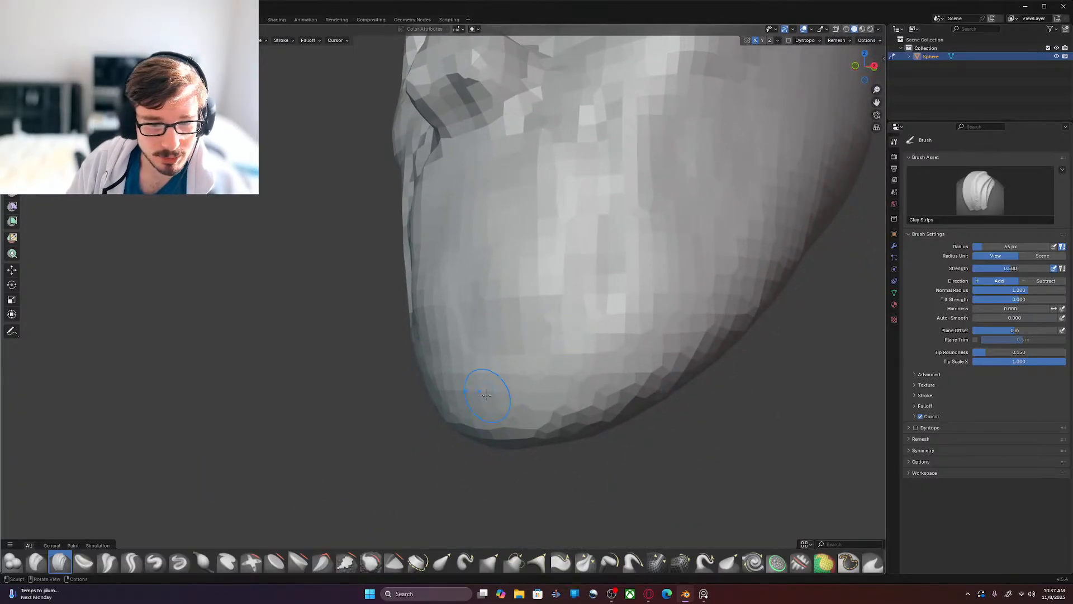
pyautogui.moveTo(492, 427); pyautogui.dragTo(486, 415)
pyautogui.moveTo(499, 363); pyautogui.dragTo(483, 417)
pyautogui.moveTo(550, 352)
pyautogui.mouseDown()
pyautogui.moveTo(558, 394)
pyautogui.moveTo(563, 369)
pyautogui.moveTo(509, 382)
pyautogui.moveTo(485, 417)
pyautogui.moveTo(572, 418)
pyautogui.moveTo(627, 377)
pyautogui.mouseUp()
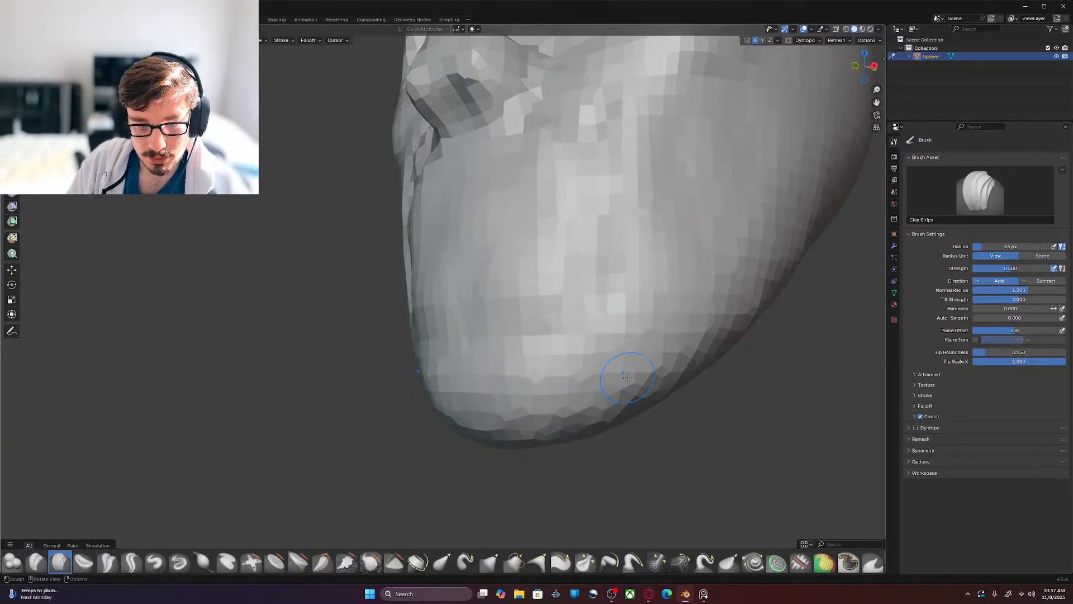
pyautogui.scroll(-5, 577, 359)
pyautogui.moveTo(577, 359)
pyautogui.mouseDown(button='middle')
pyautogui.moveTo(545, 367)
pyautogui.moveTo(559, 346)
pyautogui.moveTo(548, 287)
pyautogui.moveTo(526, 342)
pyautogui.moveTo(589, 259)
pyautogui.moveTo(473, 346)
pyautogui.mouseUp(button='middle')
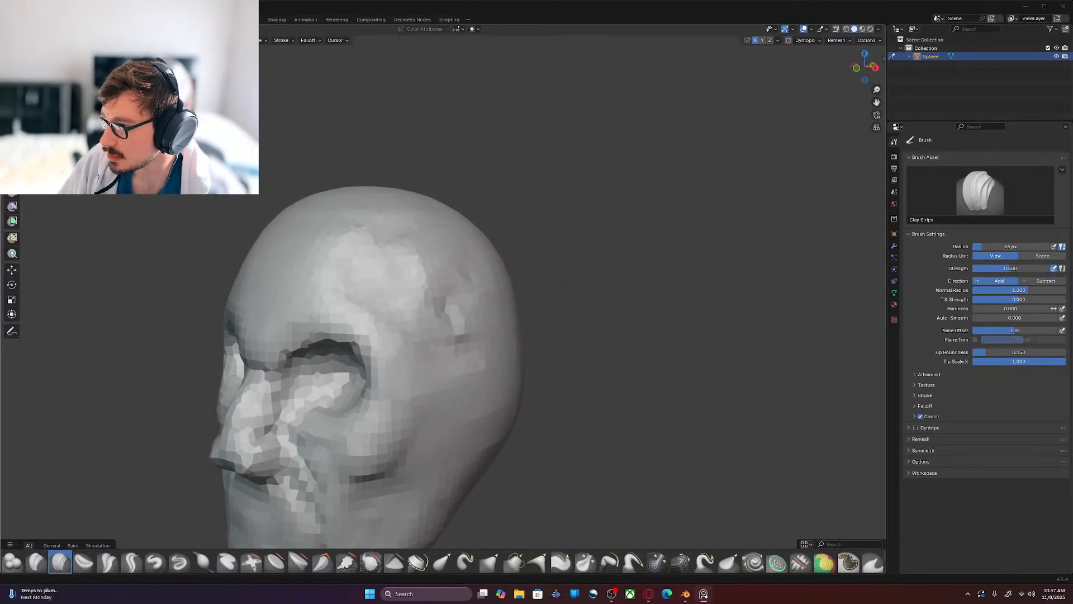
# Step: In front view, carve mirrored furrows from between the brows up and outward across the forehead using Draw Sharp at 56 px radius
pyautogui.moveTo(643, 319)
pyautogui.mouseDown(button='middle')
pyautogui.moveTo(652, 328)
pyautogui.moveTo(565, 371)
pyautogui.moveTo(626, 313)
pyautogui.moveTo(633, 319)
pyautogui.moveTo(539, 319)
pyautogui.moveTo(566, 291)
pyautogui.mouseUp(button='middle')
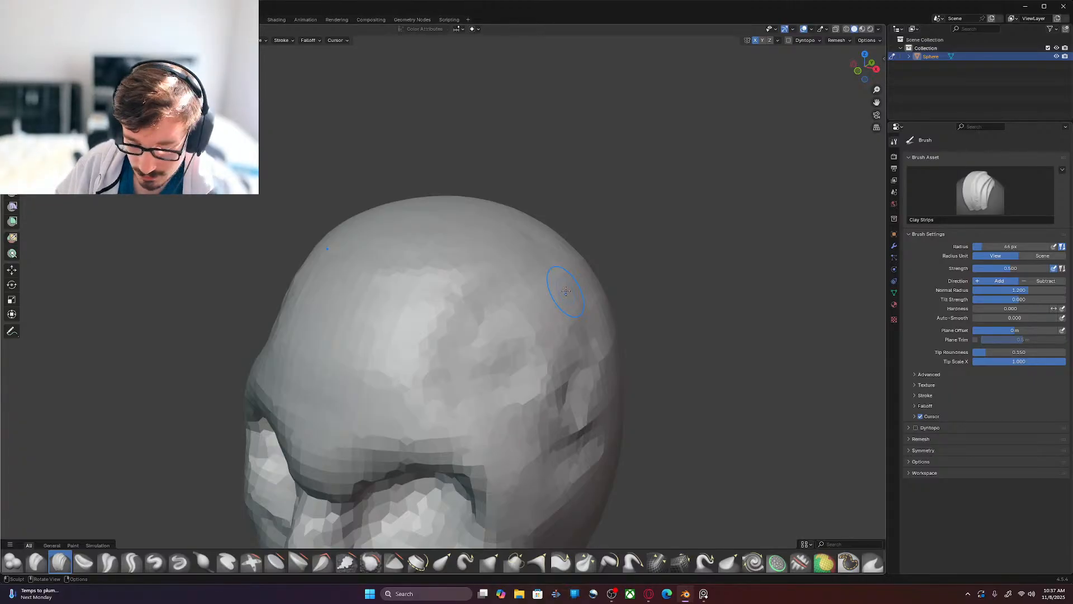
pyautogui.moveTo(528, 386)
pyautogui.mouseDown(button='middle')
pyautogui.moveTo(537, 264)
pyautogui.moveTo(582, 387)
pyautogui.mouseUp(button='middle')
pyautogui.press('KP_1')
pyautogui.scroll(2, 524, 279)
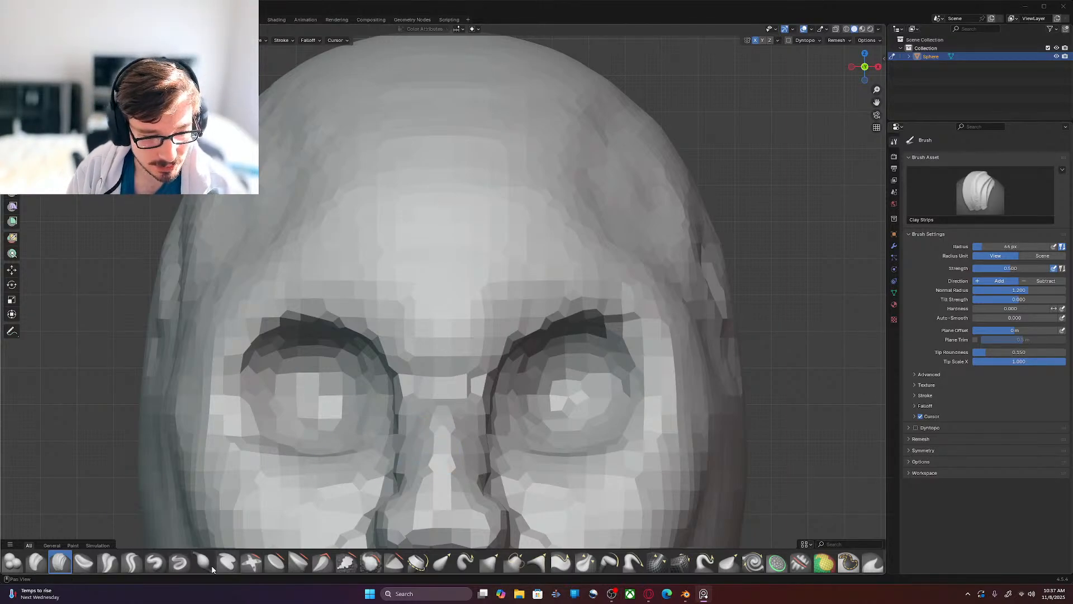
pyautogui.click(179, 562)
pyautogui.press('f')
pyautogui.click(505, 234)
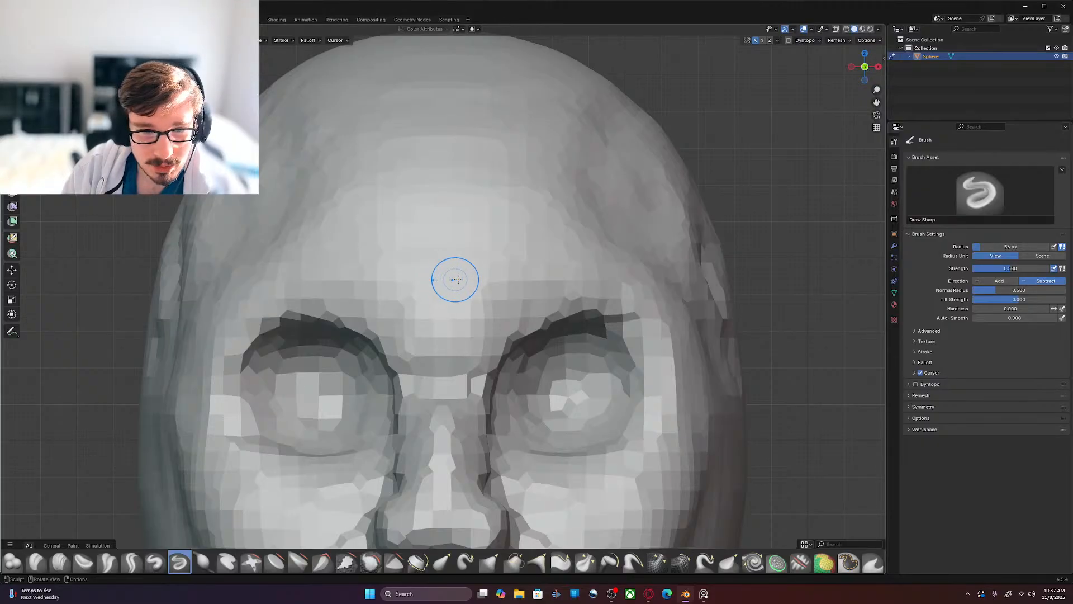
pyautogui.moveTo(512, 205)
pyautogui.mouseDown()
pyautogui.moveTo(493, 228)
pyautogui.moveTo(510, 215)
pyautogui.mouseUp()
pyautogui.moveTo(543, 168); pyautogui.dragTo(549, 169)
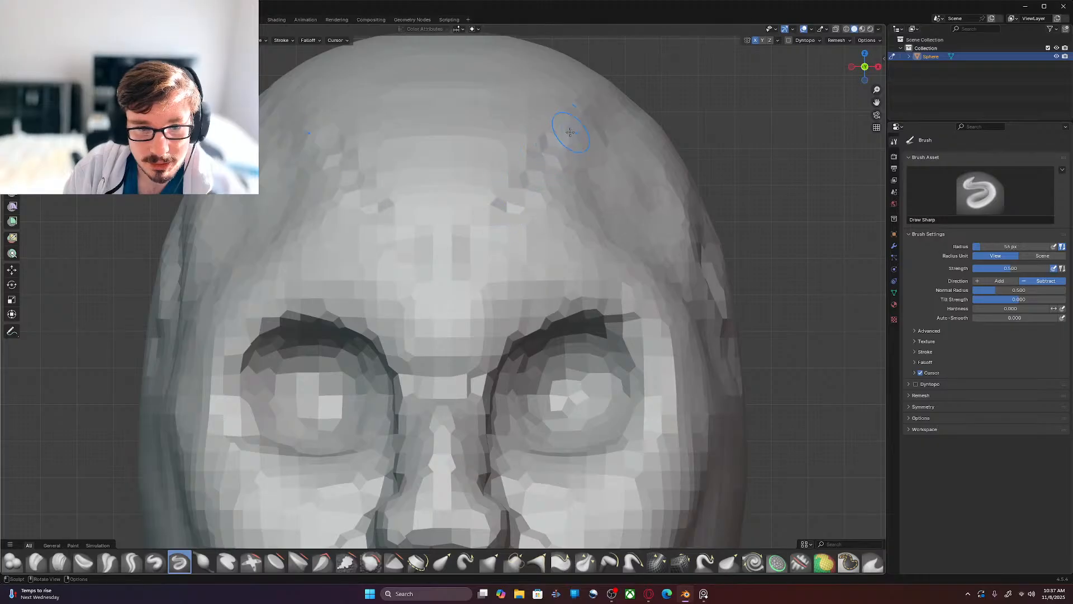
pyautogui.moveTo(475, 328)
pyautogui.mouseDown()
pyautogui.moveTo(477, 346)
pyautogui.moveTo(479, 249)
pyautogui.moveTo(493, 235)
pyautogui.mouseUp()
pyautogui.moveTo(561, 146); pyautogui.dragTo(585, 117)
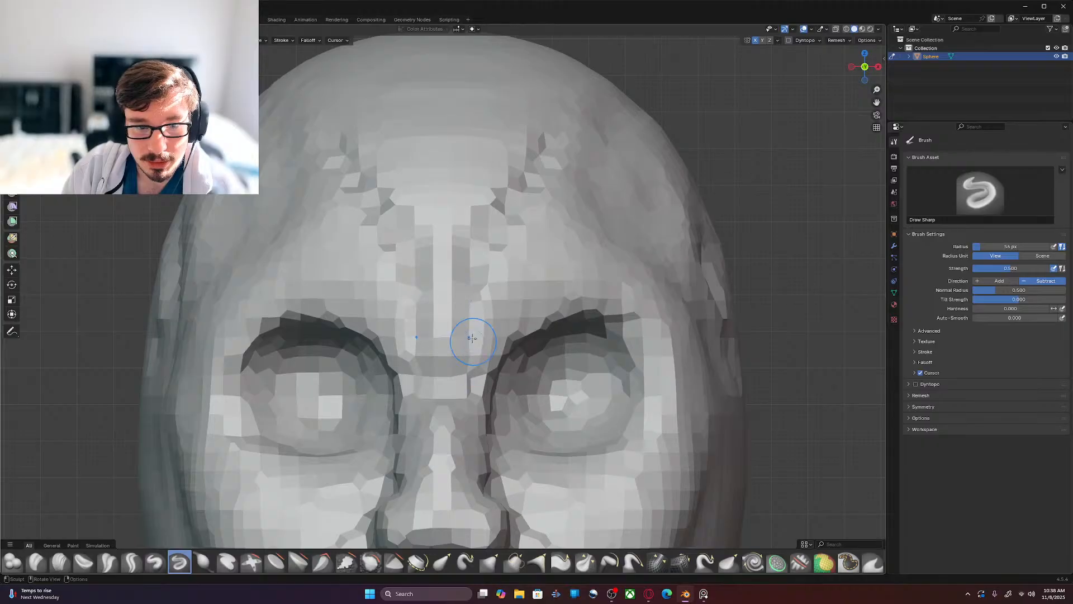
# Step: Smooth the forehead furrows and the central area between them up toward the top of the forehead
pyautogui.moveTo(461, 359)
pyautogui.keyDown('shift'); pyautogui.mouseDown()
pyautogui.moveTo(461, 237)
pyautogui.moveTo(511, 177)
pyautogui.mouseUp(); pyautogui.keyUp('shift')
pyautogui.keyDown('shift'); pyautogui.moveTo(491, 127); pyautogui.dragTo(421, 148); pyautogui.keyUp('shift')
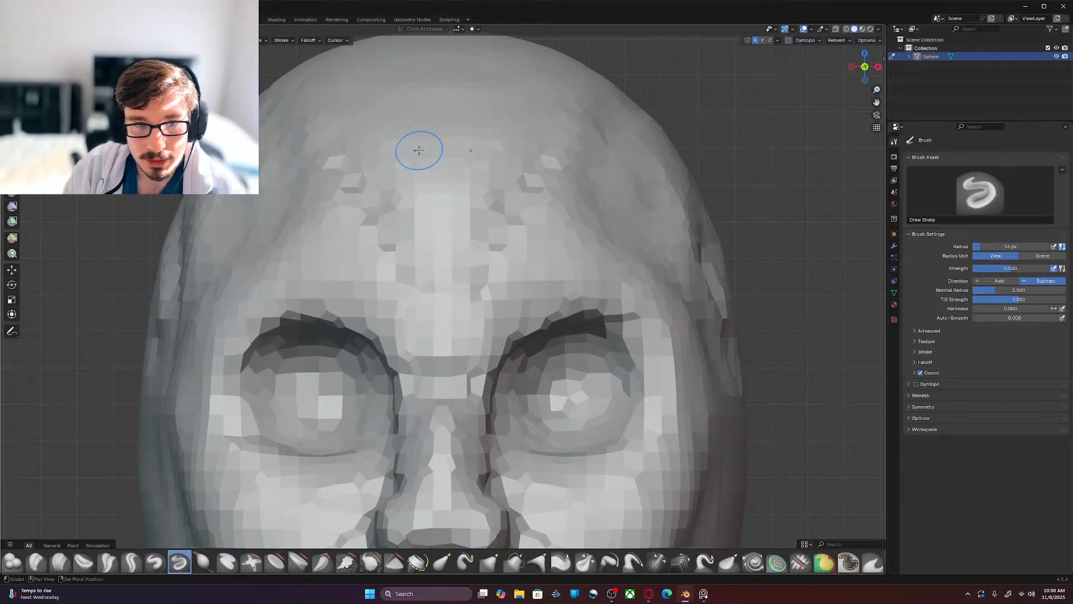
pyautogui.keyDown('shift'); pyautogui.moveTo(510, 134); pyautogui.dragTo(516, 151); pyautogui.keyUp('shift')
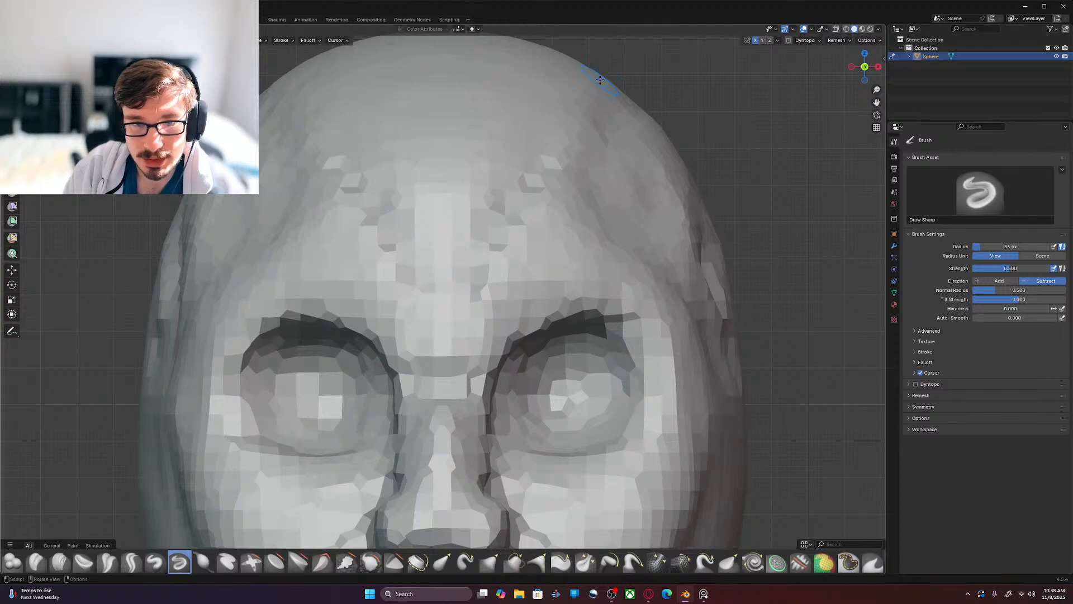
# Step: In side view, swell the brow area above the eye socket with Inflate/Deflate and reduce the brush radius to 114 px
pyautogui.press('KP_3')
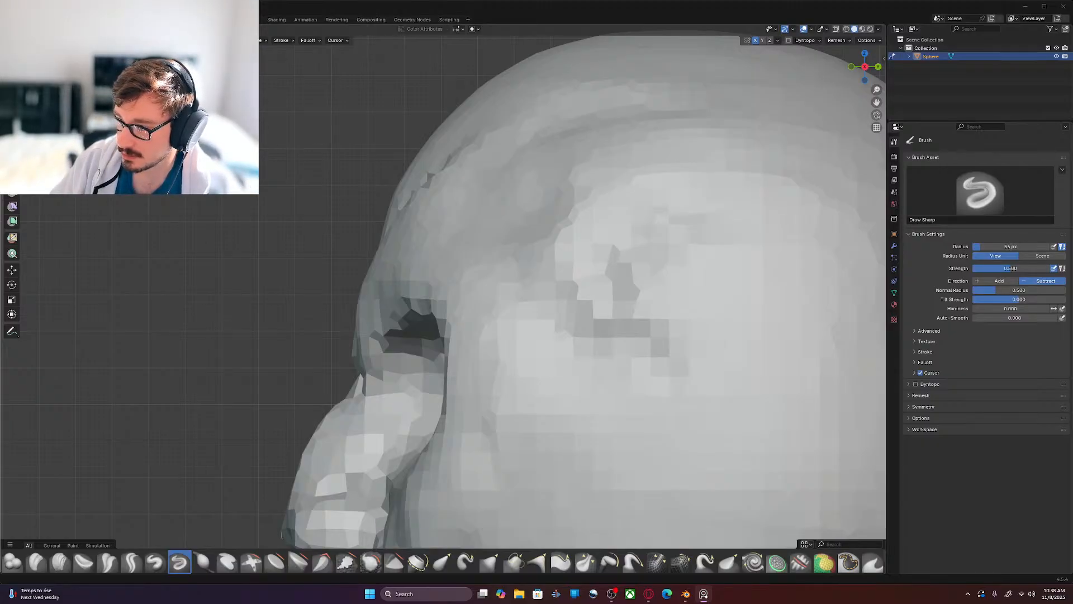
pyautogui.keyDown('shift'); pyautogui.moveTo(460, 354); pyautogui.dragTo(645, 333, button='middle'); pyautogui.keyUp('shift')
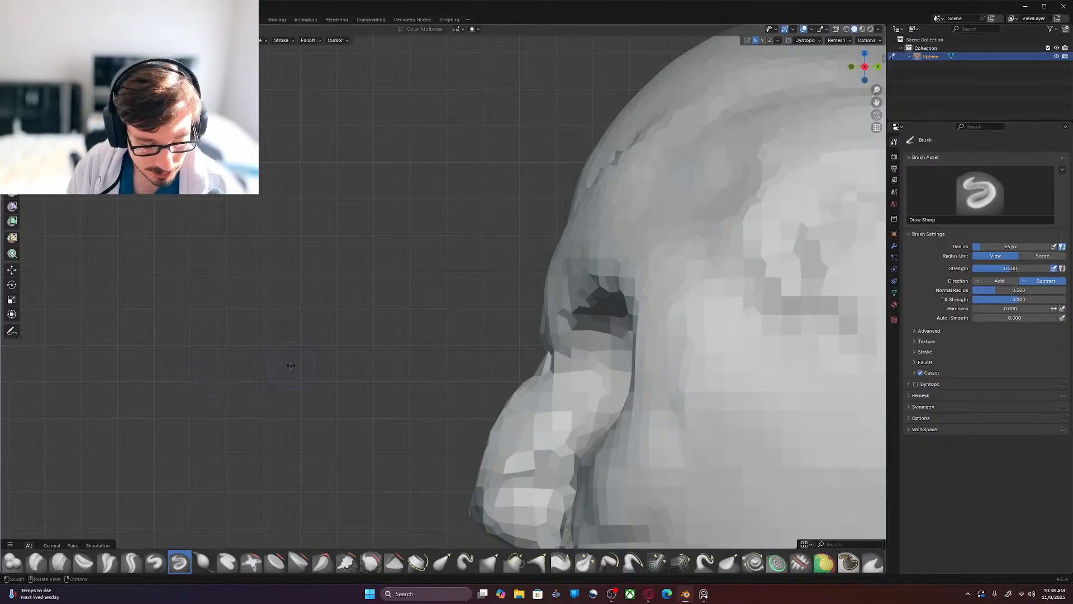
pyautogui.press('g')
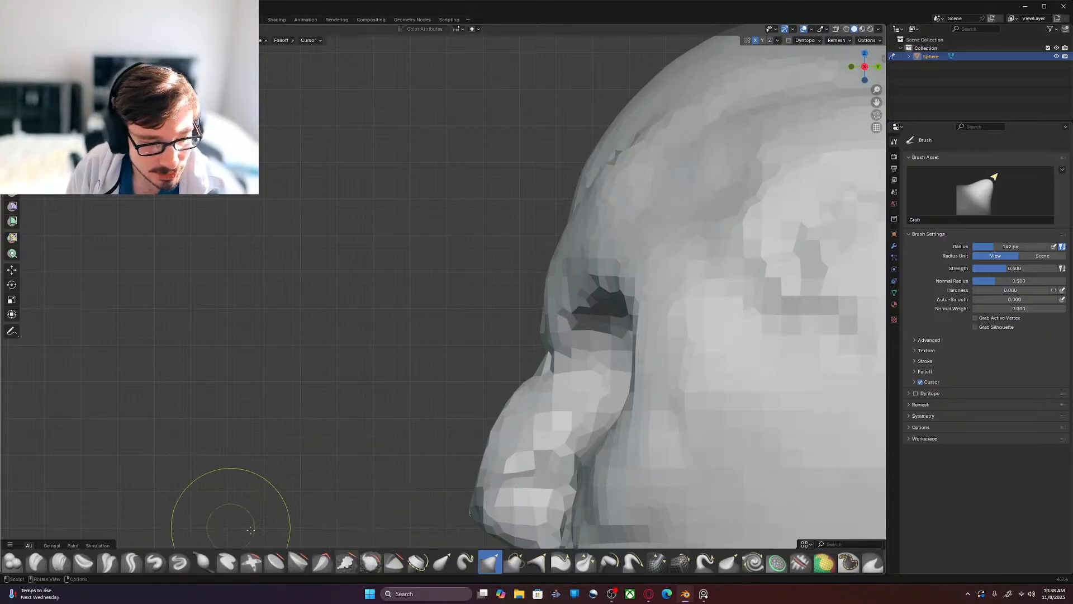
pyautogui.click(201, 563)
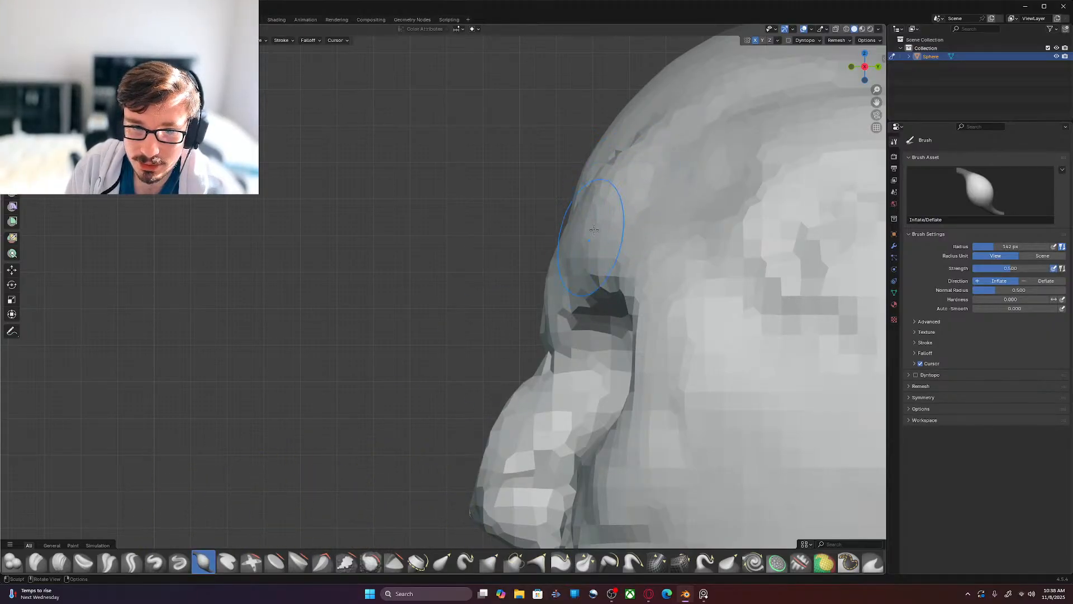
pyautogui.moveTo(615, 233)
pyautogui.mouseDown()
pyautogui.moveTo(570, 246)
pyautogui.moveTo(581, 259)
pyautogui.moveTo(573, 270)
pyautogui.moveTo(602, 193)
pyautogui.moveTo(633, 179)
pyautogui.moveTo(604, 220)
pyautogui.moveTo(622, 211)
pyautogui.mouseUp()
pyautogui.moveTo(584, 246)
pyautogui.mouseDown()
pyautogui.moveTo(581, 268)
pyautogui.moveTo(562, 235)
pyautogui.moveTo(612, 209)
pyautogui.moveTo(671, 204)
pyautogui.mouseUp()
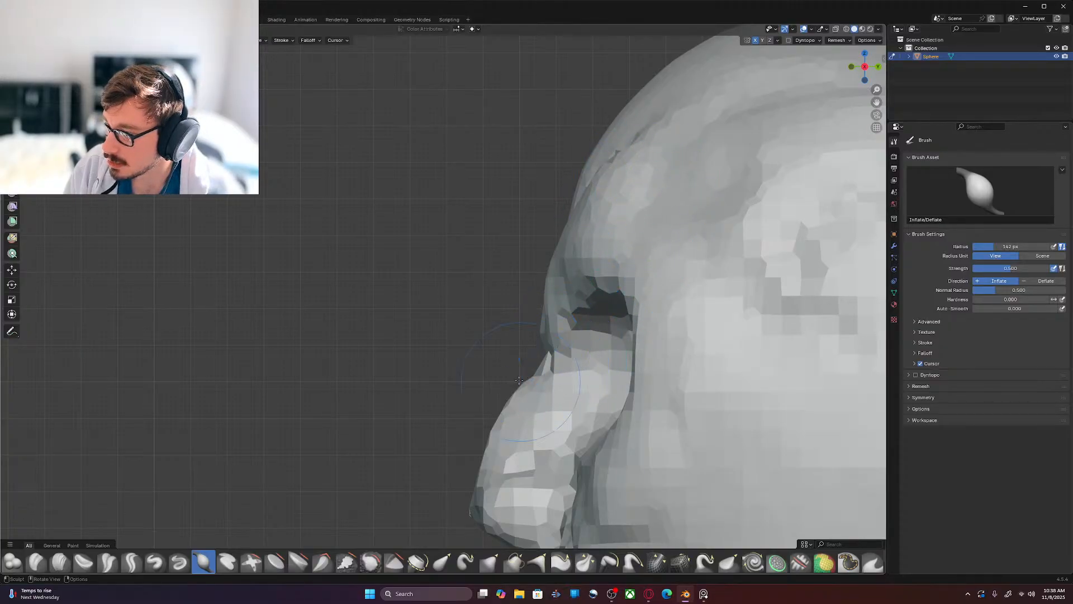
pyautogui.press('f')
pyautogui.click(562, 370)
# Step: In front view, build up the area between the eyebrows above the nose bridge with a smaller Clay Strips brush
pyautogui.press('KP_1')
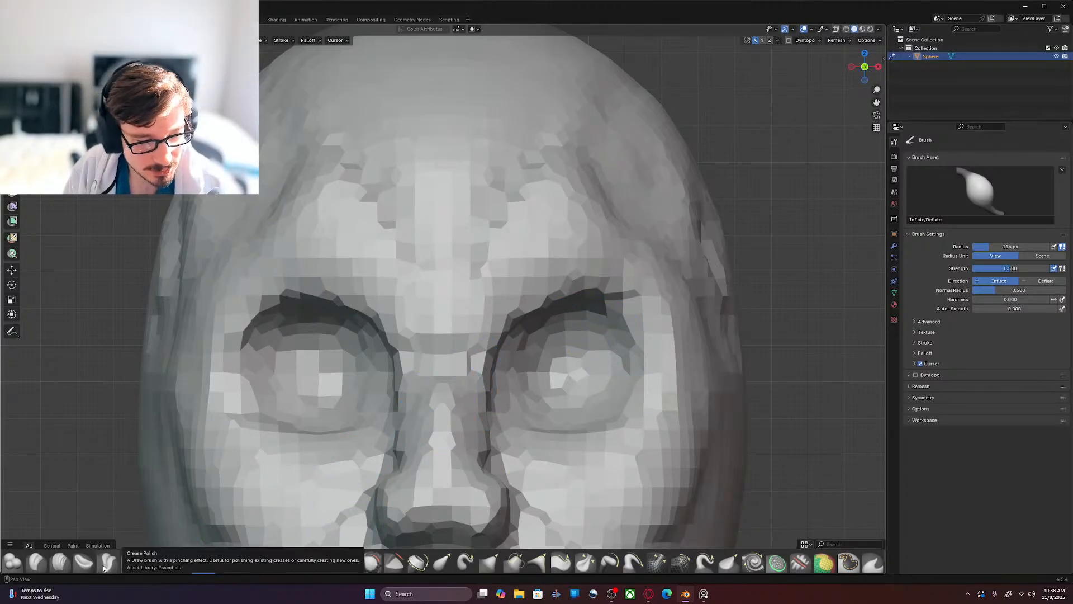
pyautogui.click(59, 561)
pyautogui.press('f')
pyautogui.click(501, 335)
pyautogui.moveTo(455, 294)
pyautogui.mouseDown()
pyautogui.moveTo(484, 336)
pyautogui.moveTo(490, 307)
pyautogui.mouseUp()
pyautogui.moveTo(466, 291)
pyautogui.mouseDown()
pyautogui.moveTo(486, 324)
pyautogui.moveTo(479, 300)
pyautogui.mouseUp()
# Step: In side view, pull the lower brow and the area above the nose bridge forward with Grab and refine their profile
pyautogui.press('KP_3')
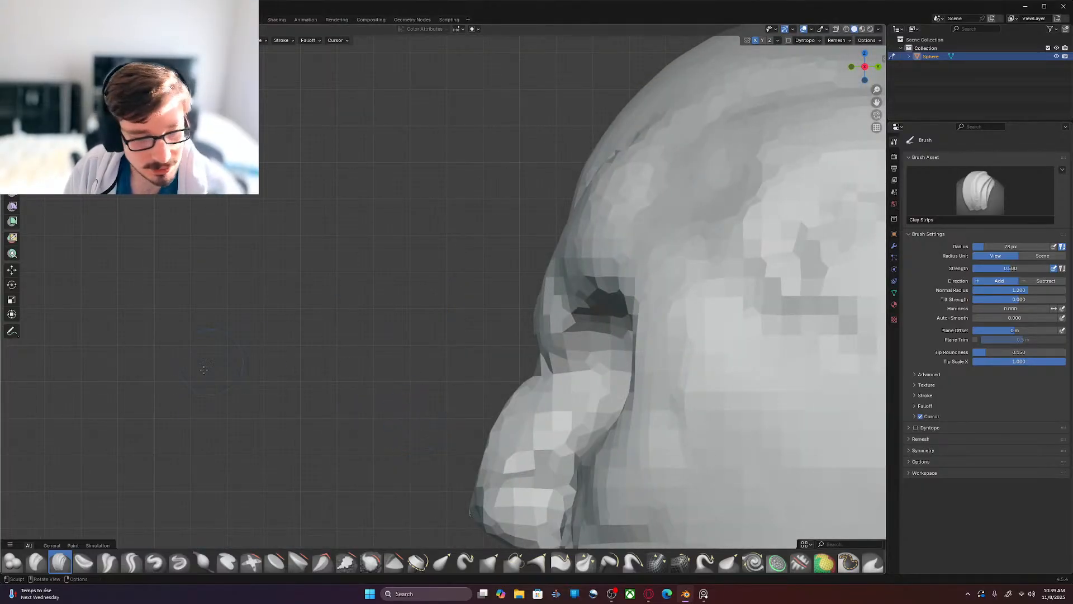
pyautogui.press('g')
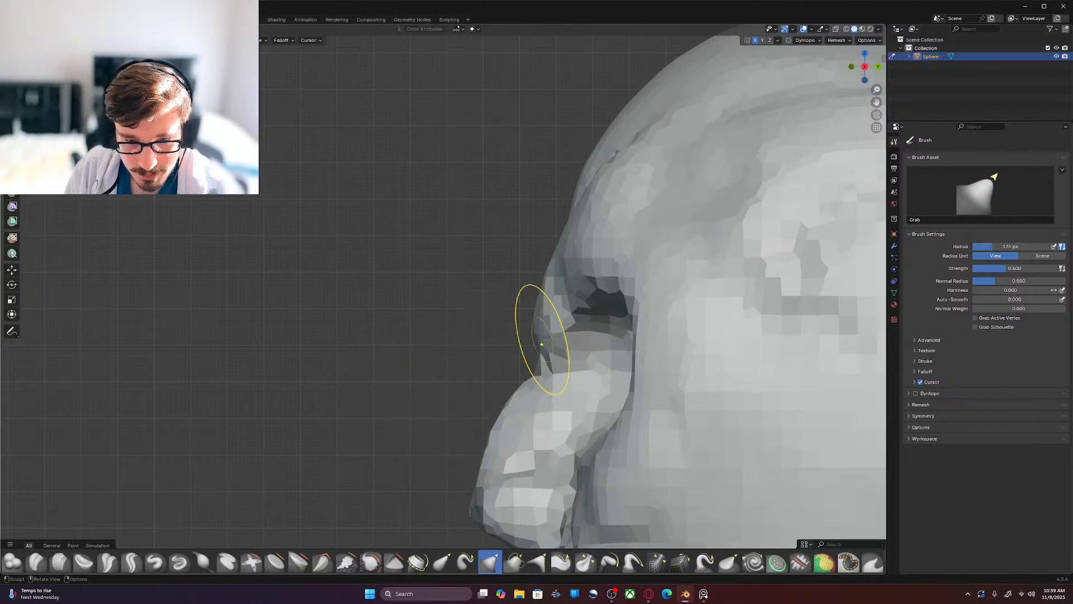
pyautogui.moveTo(534, 320); pyautogui.dragTo(526, 320)
pyautogui.moveTo(544, 281); pyautogui.dragTo(538, 278)
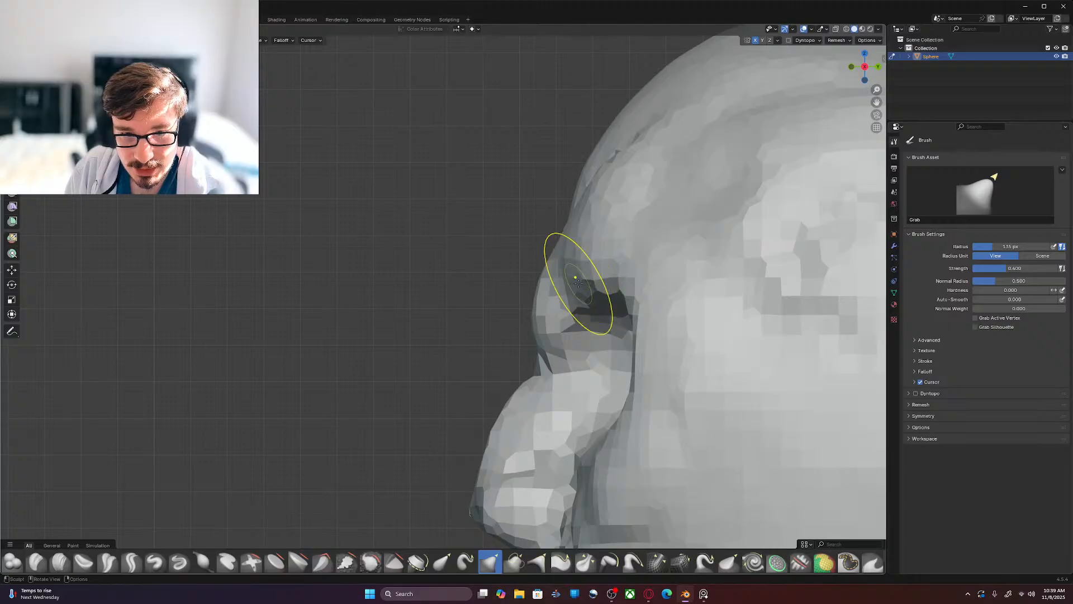
pyautogui.moveTo(573, 277); pyautogui.dragTo(571, 273)
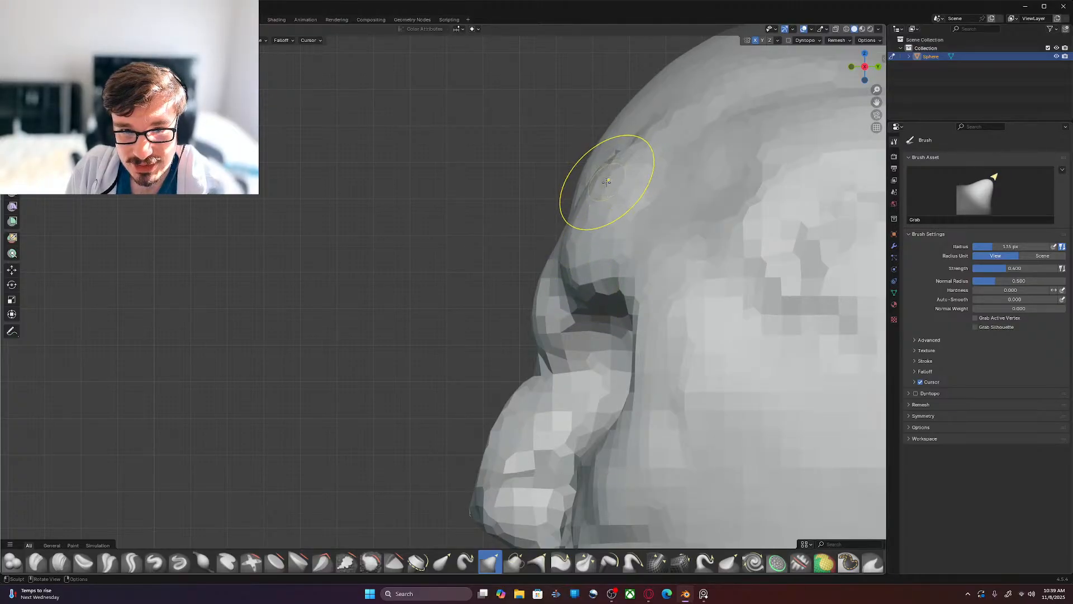
pyautogui.moveTo(599, 232)
pyautogui.mouseDown()
pyautogui.moveTo(600, 244)
pyautogui.moveTo(565, 264)
pyautogui.mouseUp()
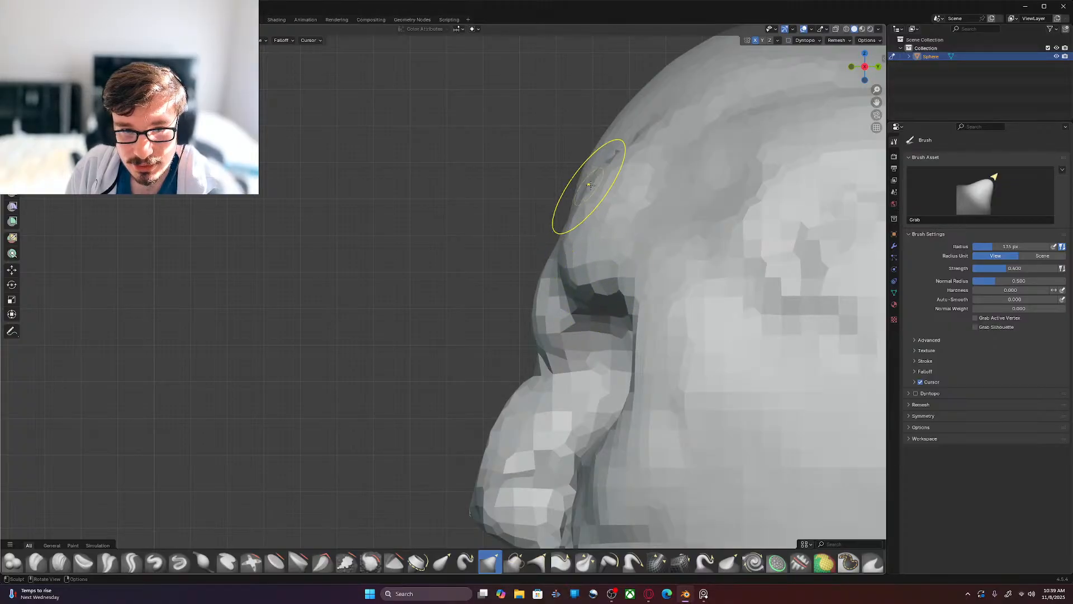
pyautogui.moveTo(540, 334); pyautogui.dragTo(531, 330)
pyautogui.moveTo(548, 278); pyautogui.dragTo(543, 277)
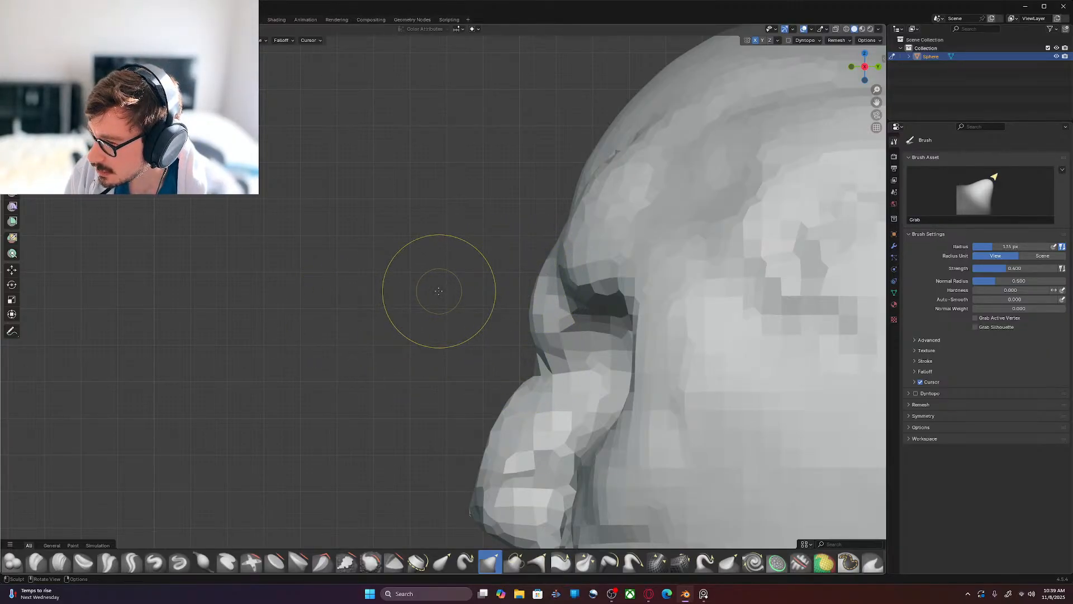
pyautogui.moveTo(537, 263); pyautogui.dragTo(540, 286)
pyautogui.moveTo(536, 297); pyautogui.dragTo(540, 297)
pyautogui.moveTo(545, 280); pyautogui.dragTo(547, 275)
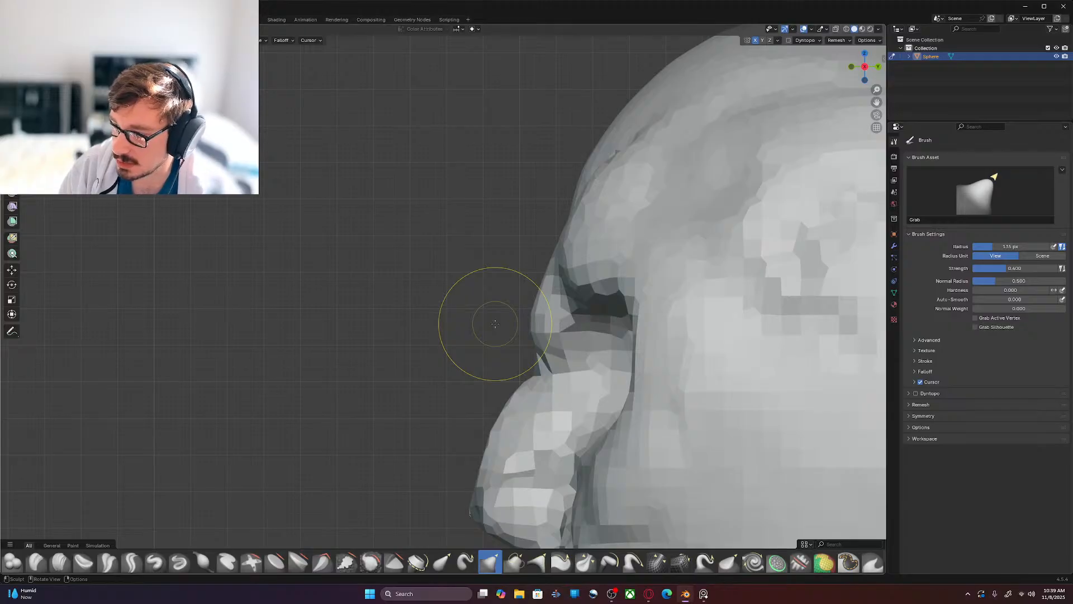
# Step: Switch to a resized Clay Strips brush and remesh the head with a finer voxel size
pyautogui.moveTo(495, 323)
pyautogui.mouseDown(button='middle')
pyautogui.moveTo(584, 336)
pyautogui.moveTo(527, 334)
pyautogui.mouseUp(button='middle')
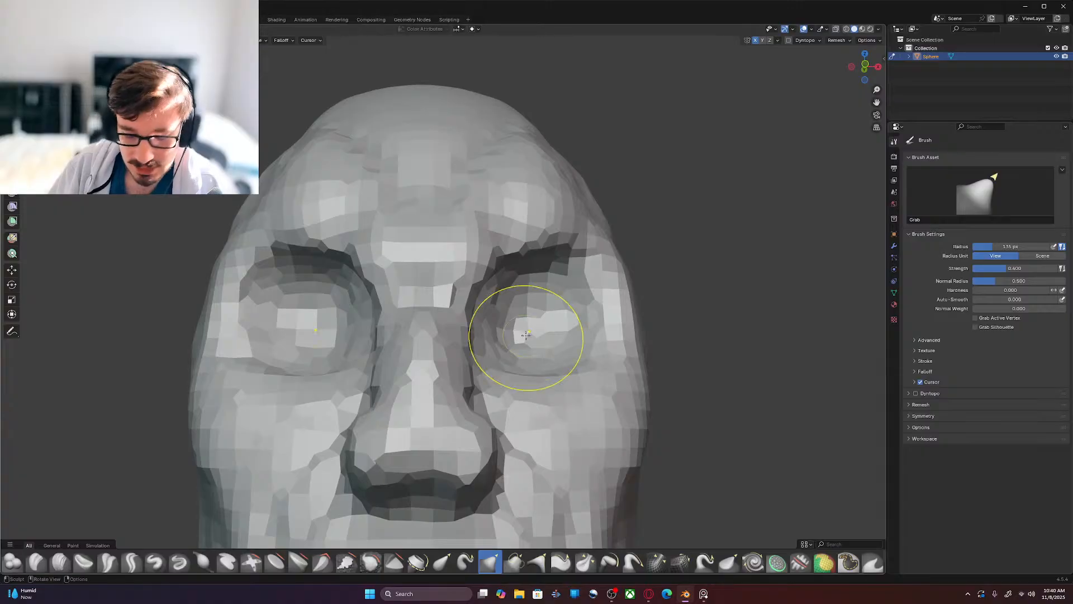
pyautogui.scroll(2, 526, 335)
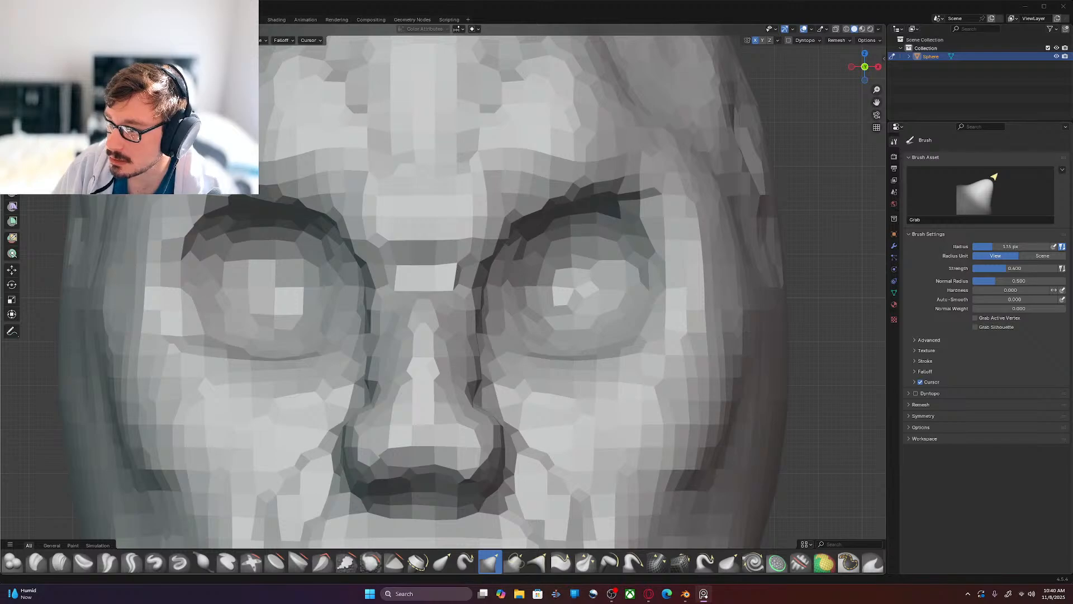
pyautogui.keyDown('shift'); pyautogui.moveTo(708, 335); pyautogui.dragTo(735, 198, button='middle'); pyautogui.keyUp('shift')
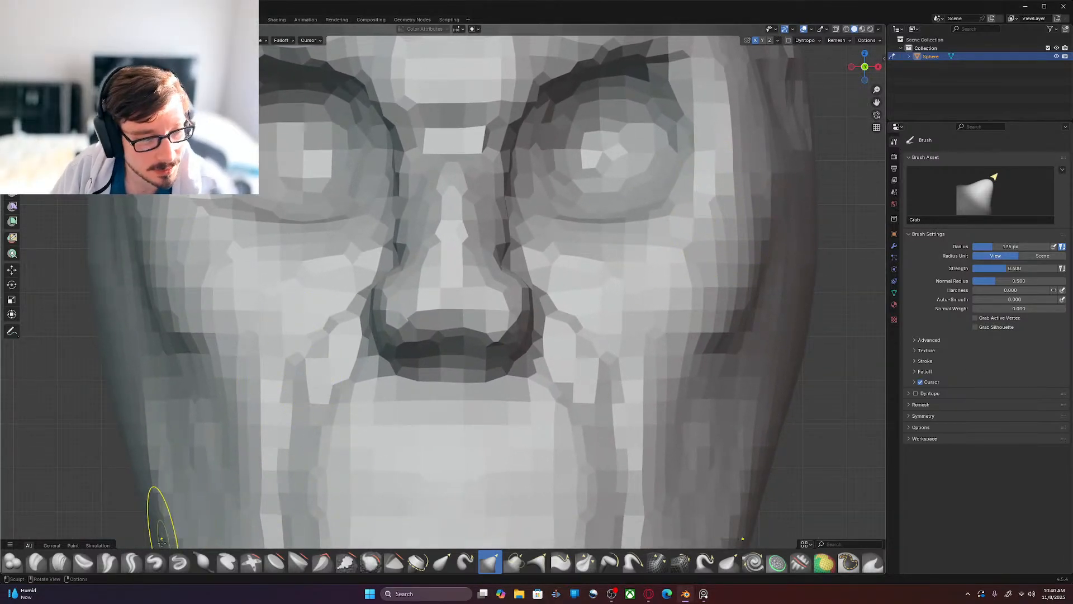
pyautogui.click(59, 562)
pyautogui.press('f')
pyautogui.click(565, 376)
pyautogui.moveTo(661, 315); pyautogui.dragTo(562, 307, button='middle')
pyautogui.scroll(-5, 565, 318)
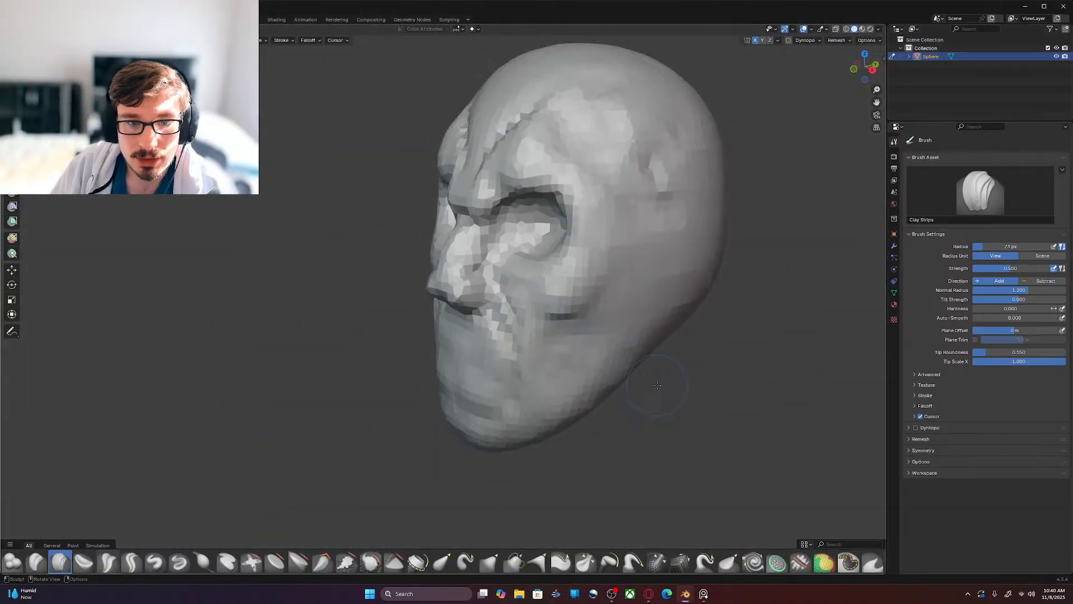
pyautogui.press('r')
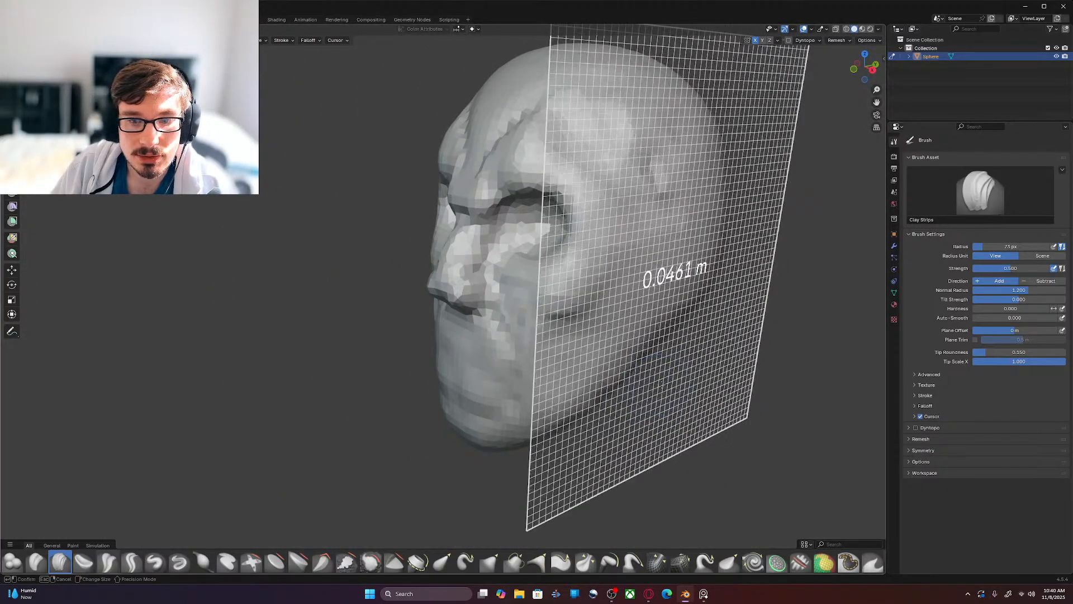
pyautogui.click(671, 382)
pyautogui.hotkey('ctrl', 'r')
# Step: Build up the nostril wing and the side of the nose with Clay Strips, reducing the brush radius to 50 px
pyautogui.moveTo(627, 356); pyautogui.dragTo(565, 335, button='middle')
pyautogui.scroll(4, 618, 330)
pyautogui.moveTo(564, 335)
pyautogui.keyDown('shift'); pyautogui.mouseDown(button='middle')
pyautogui.moveTo(573, 332)
pyautogui.moveTo(551, 367)
pyautogui.moveTo(533, 358)
pyautogui.moveTo(547, 368)
pyautogui.mouseUp(button='middle'); pyautogui.keyUp('shift')
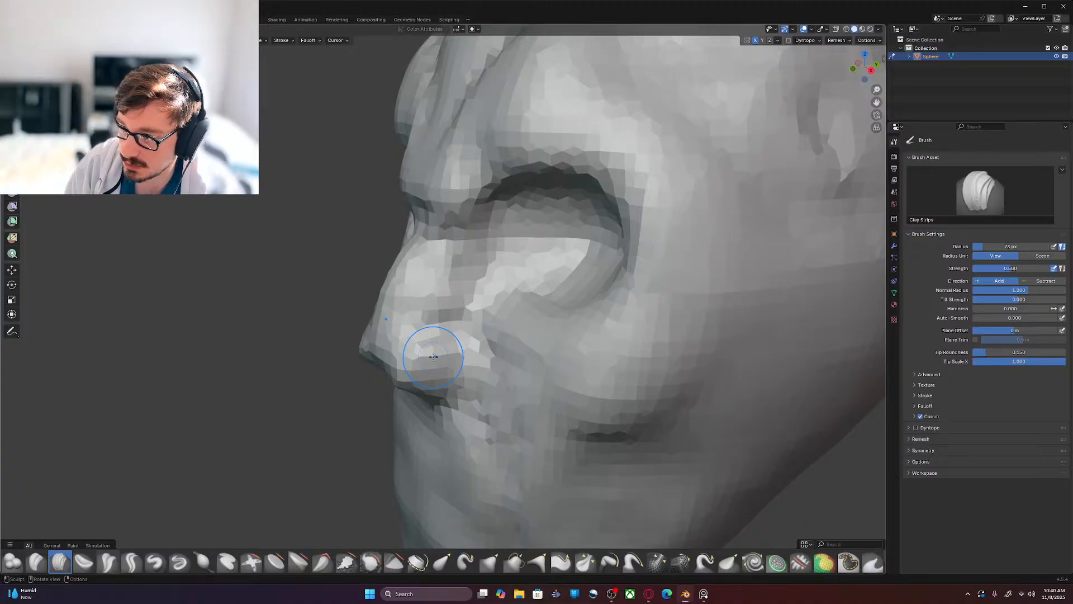
pyautogui.moveTo(428, 355); pyautogui.dragTo(468, 323)
pyautogui.press('f')
pyautogui.click(458, 322)
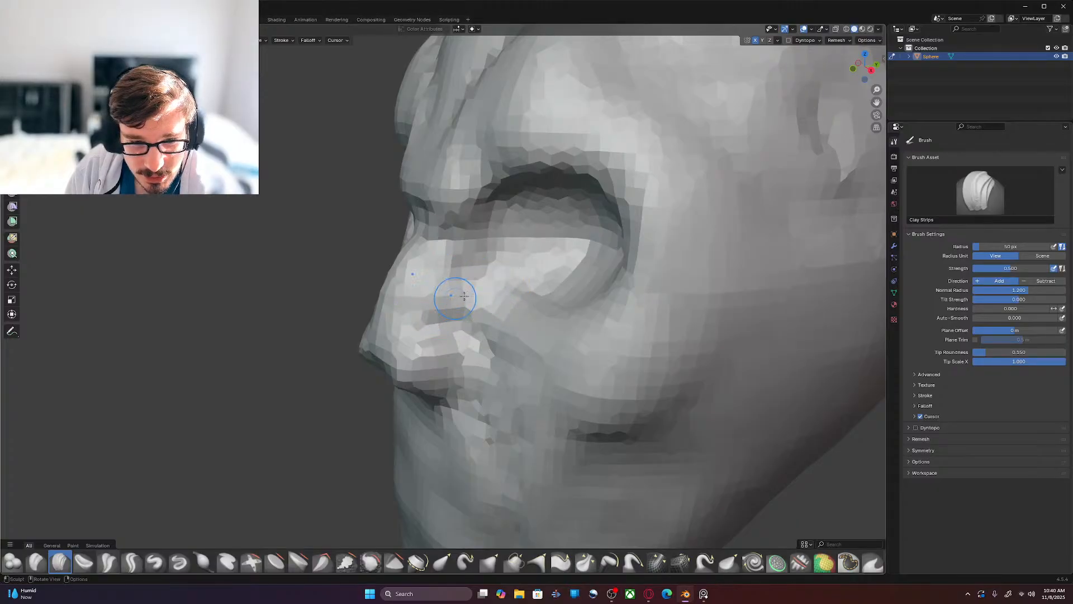
pyautogui.moveTo(486, 317)
pyautogui.mouseDown()
pyautogui.moveTo(443, 303)
pyautogui.moveTo(502, 283)
pyautogui.moveTo(445, 278)
pyautogui.mouseUp()
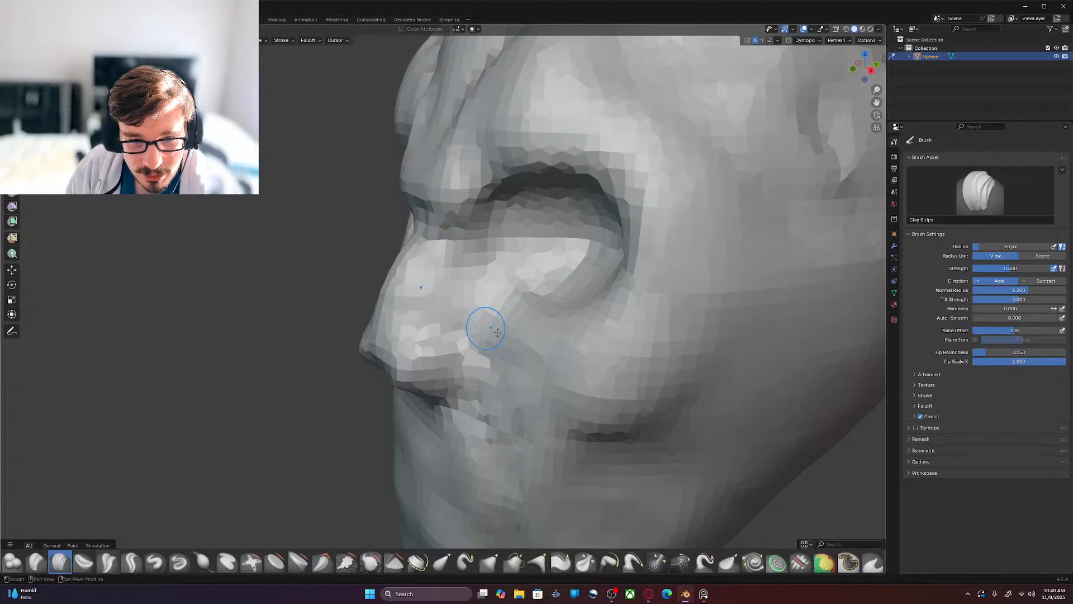
# Step: In front view, add volume to the cheek from beside the nose out to the cheekbone's lower edge with Clay Strips
pyautogui.press('KP_1')
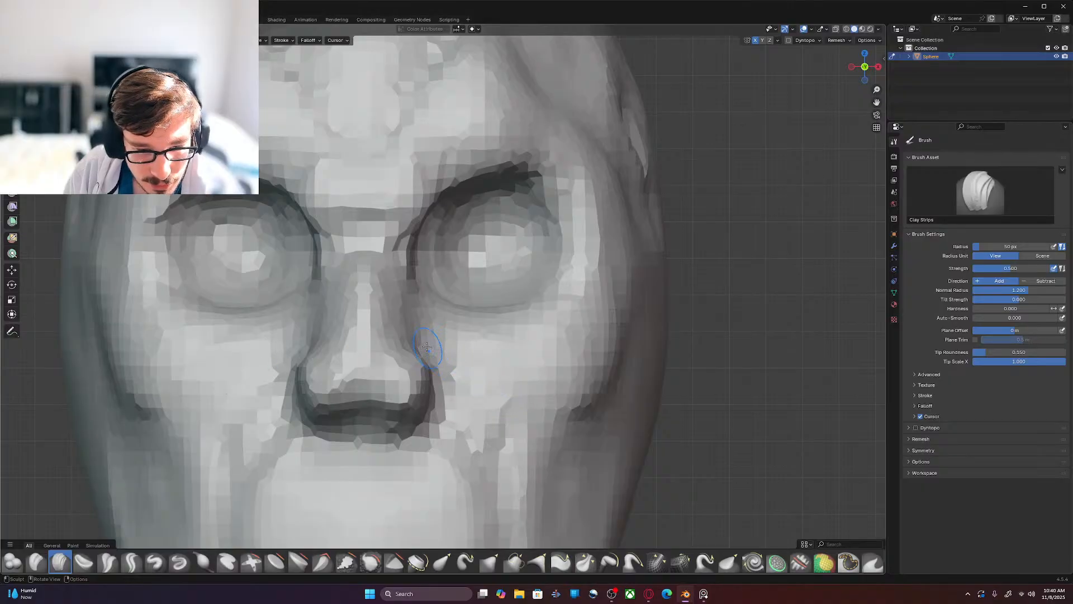
pyautogui.moveTo(443, 338); pyautogui.dragTo(480, 342)
pyautogui.moveTo(442, 313)
pyautogui.mouseDown()
pyautogui.moveTo(497, 316)
pyautogui.moveTo(447, 343)
pyautogui.mouseUp()
pyautogui.moveTo(529, 347)
pyautogui.mouseDown()
pyautogui.moveTo(550, 361)
pyautogui.moveTo(525, 321)
pyautogui.mouseUp()
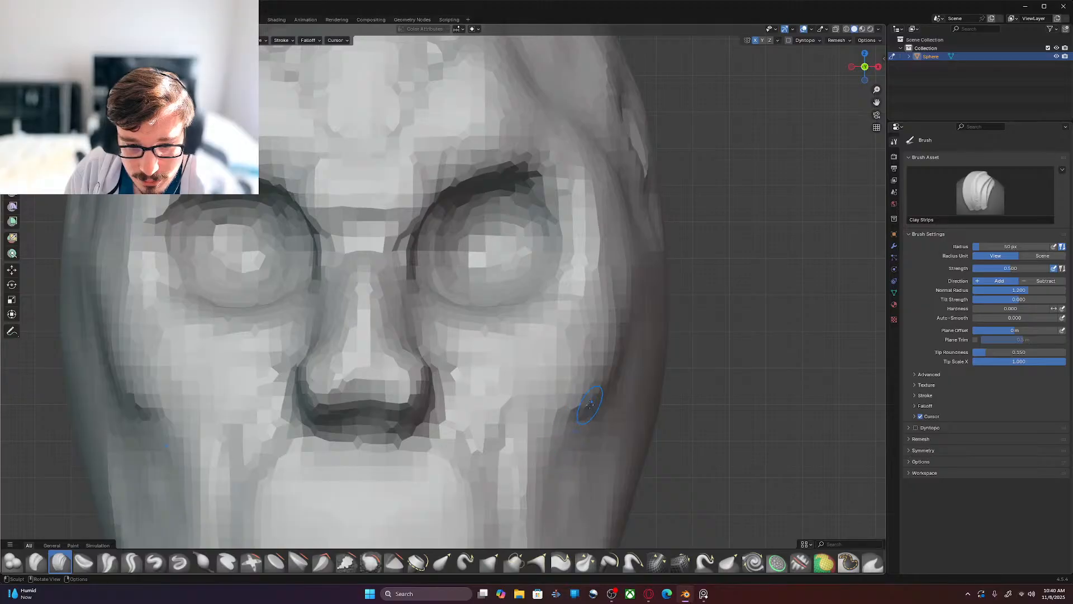
pyautogui.moveTo(579, 412); pyautogui.dragTo(569, 423)
pyautogui.moveTo(569, 423); pyautogui.dragTo(549, 404)
pyautogui.moveTo(549, 405); pyautogui.dragTo(504, 368)
pyautogui.moveTo(523, 446)
pyautogui.mouseDown()
pyautogui.moveTo(552, 429)
pyautogui.moveTo(563, 453)
pyautogui.mouseUp()
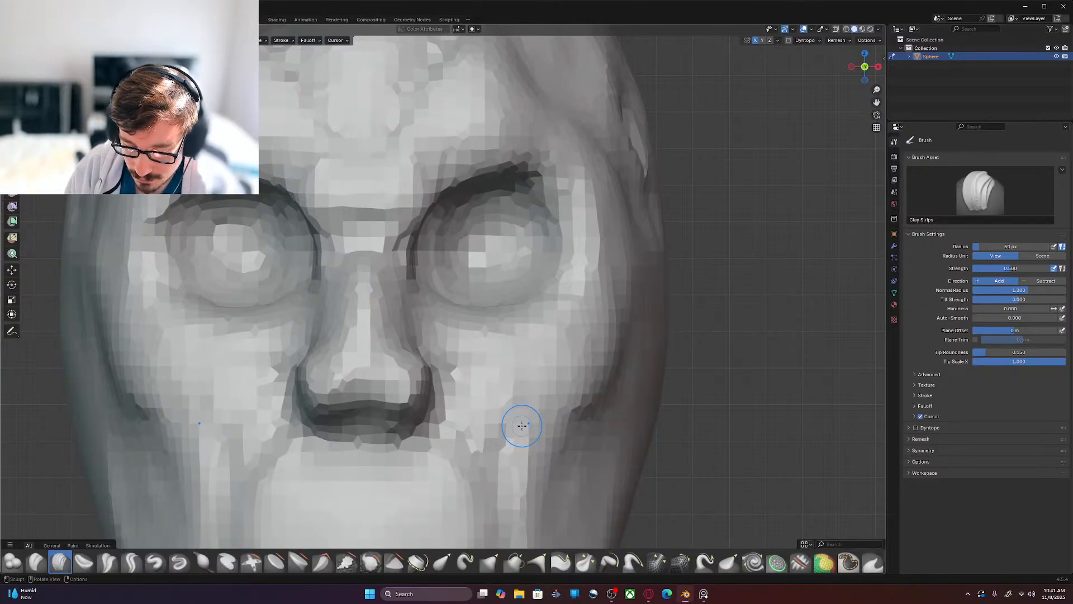
# Step: Build up a vertical ridge just outside the smile line from the cheek down toward the jaw with Clay Strips
pyautogui.scroll(-1, 522, 426)
pyautogui.keyDown('shift'); pyautogui.moveTo(635, 459); pyautogui.dragTo(622, 316, button='middle'); pyautogui.keyUp('shift')
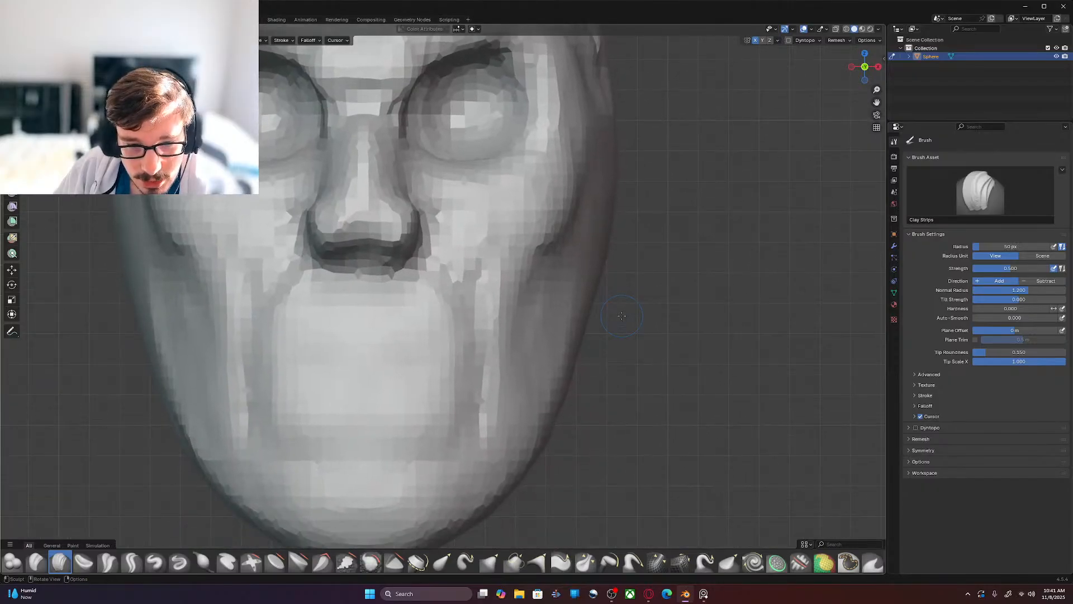
pyautogui.moveTo(490, 267); pyautogui.dragTo(507, 313)
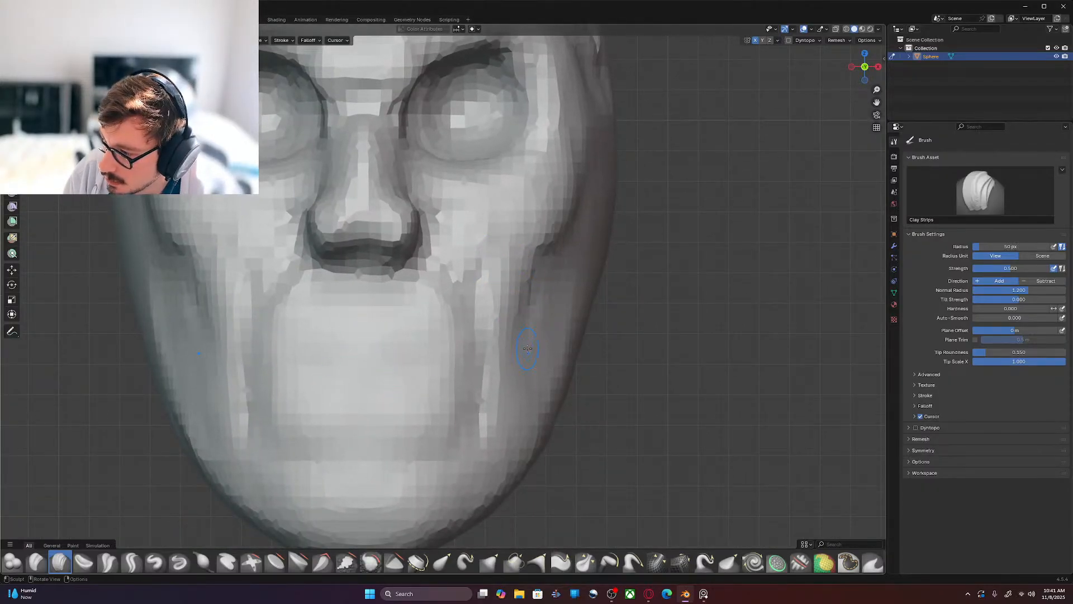
pyautogui.moveTo(520, 325); pyautogui.dragTo(527, 384)
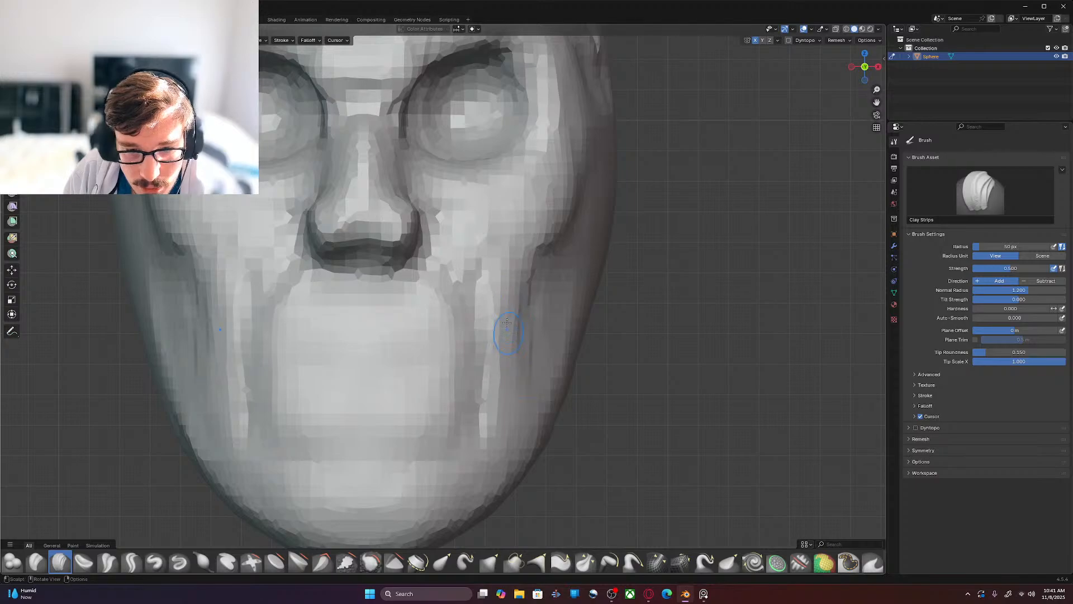
pyautogui.moveTo(520, 312); pyautogui.dragTo(526, 394)
pyautogui.moveTo(519, 339); pyautogui.dragTo(531, 458)
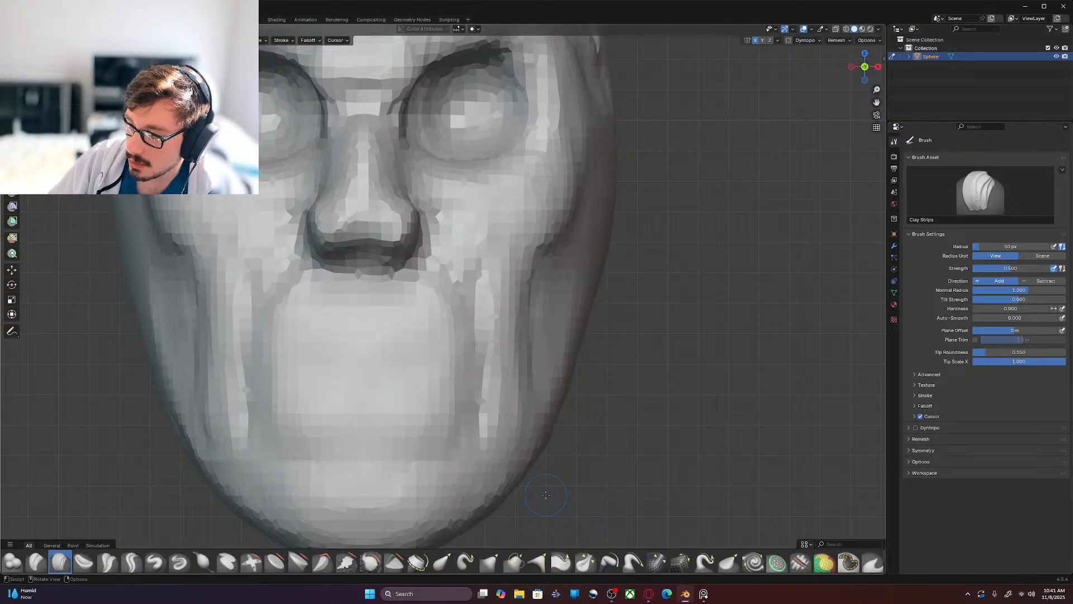
# Step: Build up the chin's front and lower edge in front view with Clay Strips
pyautogui.keyDown('shift'); pyautogui.moveTo(637, 422); pyautogui.dragTo(677, 277, button='middle'); pyautogui.keyUp('shift')
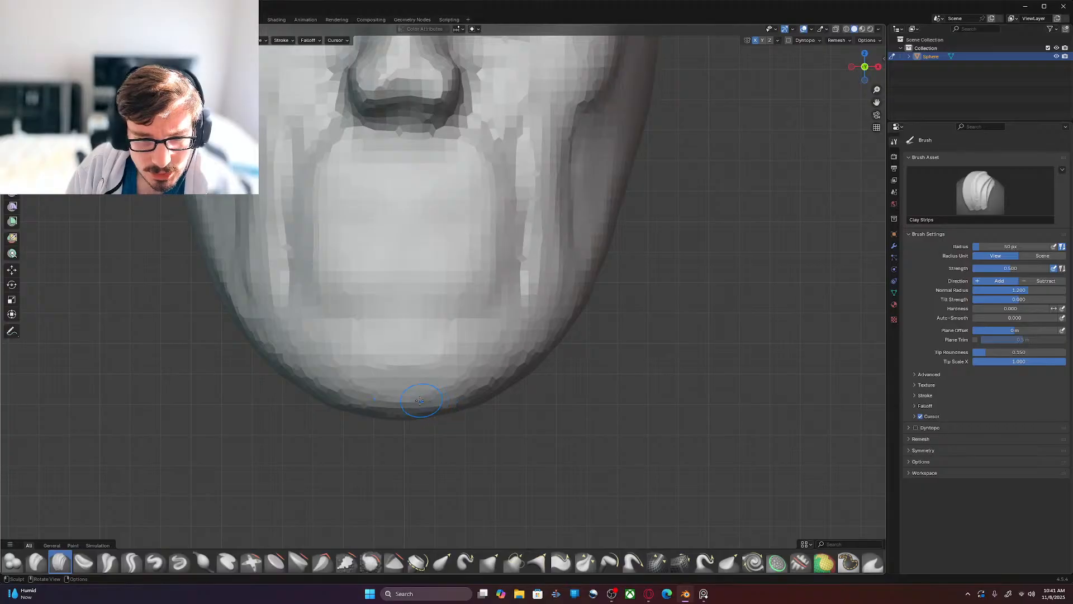
pyautogui.moveTo(487, 350)
pyautogui.mouseDown()
pyautogui.moveTo(429, 370)
pyautogui.moveTo(442, 380)
pyautogui.moveTo(428, 384)
pyautogui.mouseUp()
pyautogui.moveTo(466, 391)
pyautogui.mouseDown()
pyautogui.moveTo(506, 351)
pyautogui.moveTo(493, 343)
pyautogui.moveTo(424, 359)
pyautogui.moveTo(460, 376)
pyautogui.moveTo(450, 408)
pyautogui.mouseUp()
pyautogui.moveTo(511, 368)
pyautogui.mouseDown()
pyautogui.moveTo(493, 352)
pyautogui.moveTo(423, 440)
pyautogui.mouseUp()
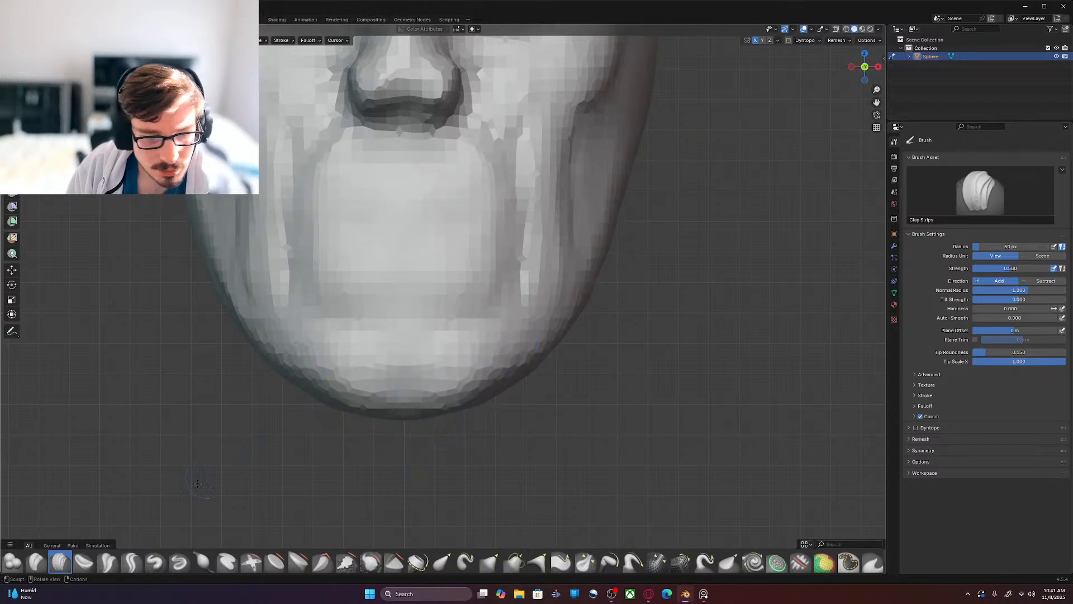
# Step: Carve a short vertical cleft down the middle of the chin with Draw Sharp
pyautogui.click(179, 561)
pyautogui.moveTo(426, 341); pyautogui.dragTo(414, 385)
pyautogui.moveTo(425, 350); pyautogui.dragTo(414, 380)
pyautogui.moveTo(412, 321)
pyautogui.mouseDown()
pyautogui.moveTo(504, 318)
pyautogui.moveTo(606, 278)
pyautogui.mouseUp()
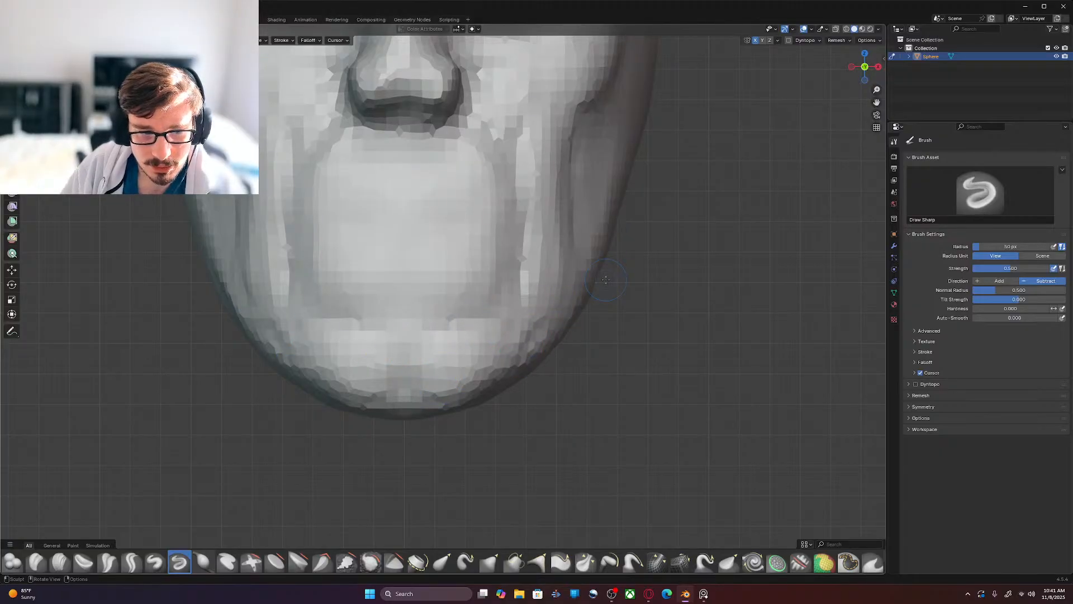
pyautogui.moveTo(509, 464); pyautogui.dragTo(546, 487, button='middle')
pyautogui.keyDown('shift'); pyautogui.moveTo(612, 414); pyautogui.dragTo(599, 354, button='middle'); pyautogui.keyUp('shift')
pyautogui.press('KP_1')
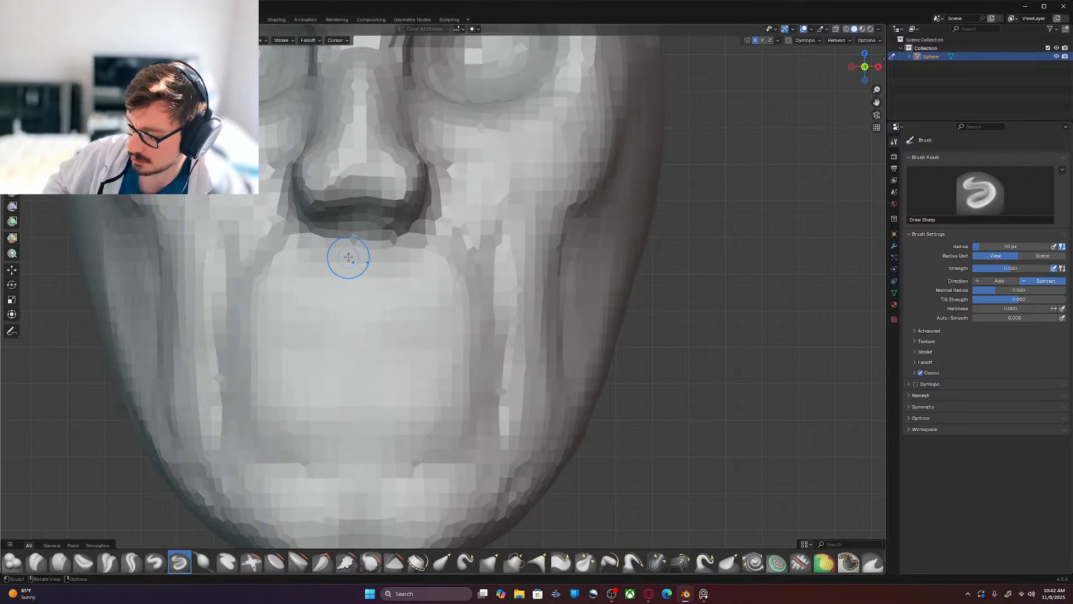
pyautogui.scroll(-3, 349, 257)
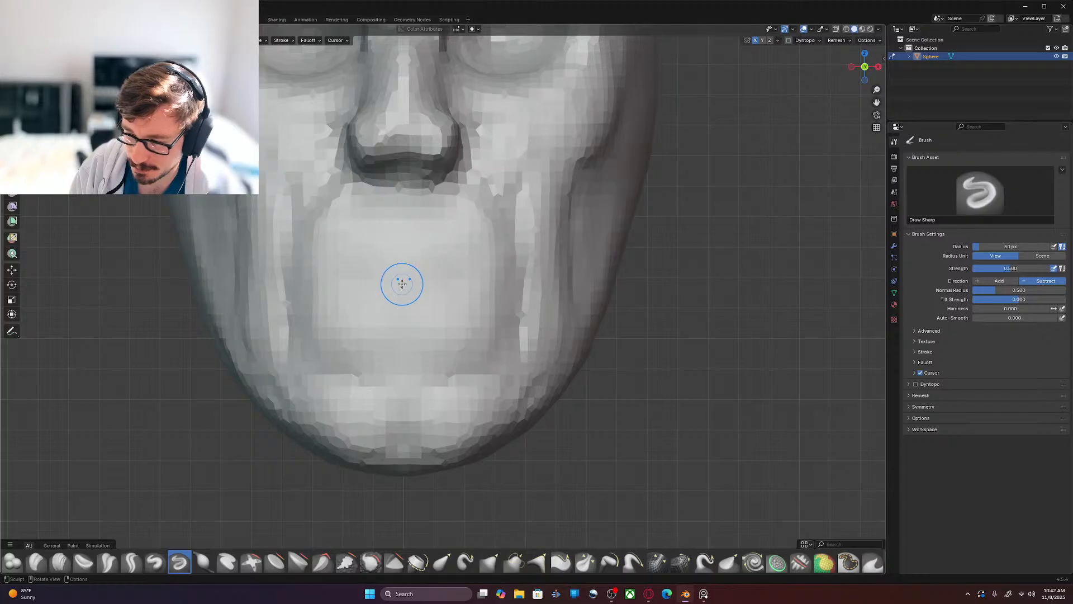
pyautogui.moveTo(402, 283); pyautogui.dragTo(441, 265)
pyautogui.moveTo(414, 280)
pyautogui.mouseDown()
pyautogui.moveTo(444, 271)
pyautogui.moveTo(499, 301)
pyautogui.moveTo(455, 267)
pyautogui.moveTo(417, 265)
pyautogui.mouseUp()
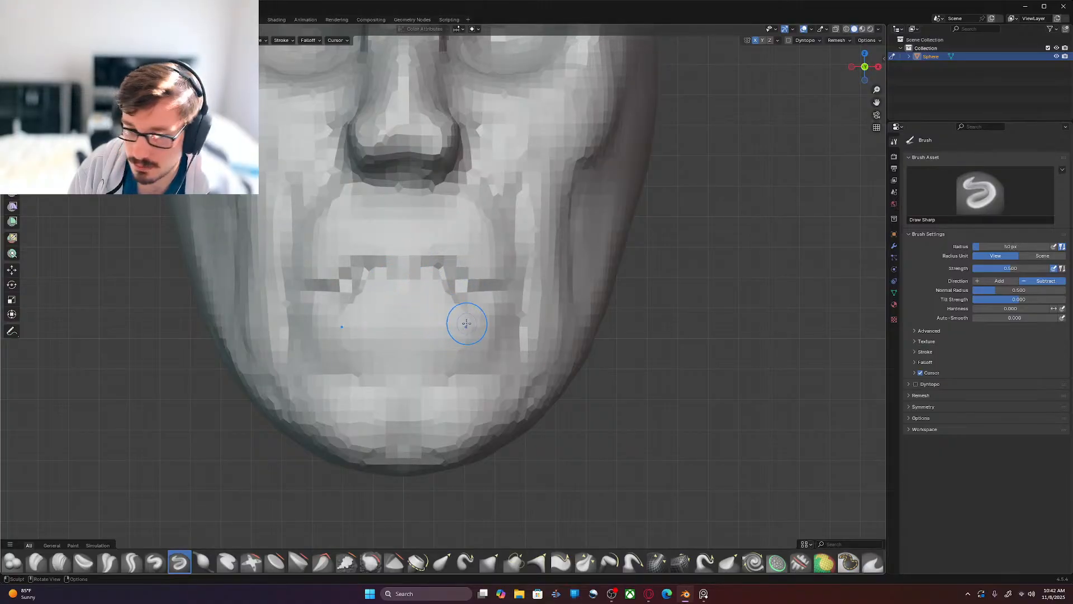
pyautogui.hotkey('ctrl', 'z')
pyautogui.hotkey('ctrl', 'z')
pyautogui.hotkey('ctrl', 'z')
pyautogui.hotkey('ctrl', 'z')
pyautogui.hotkey('ctrl', 'z')
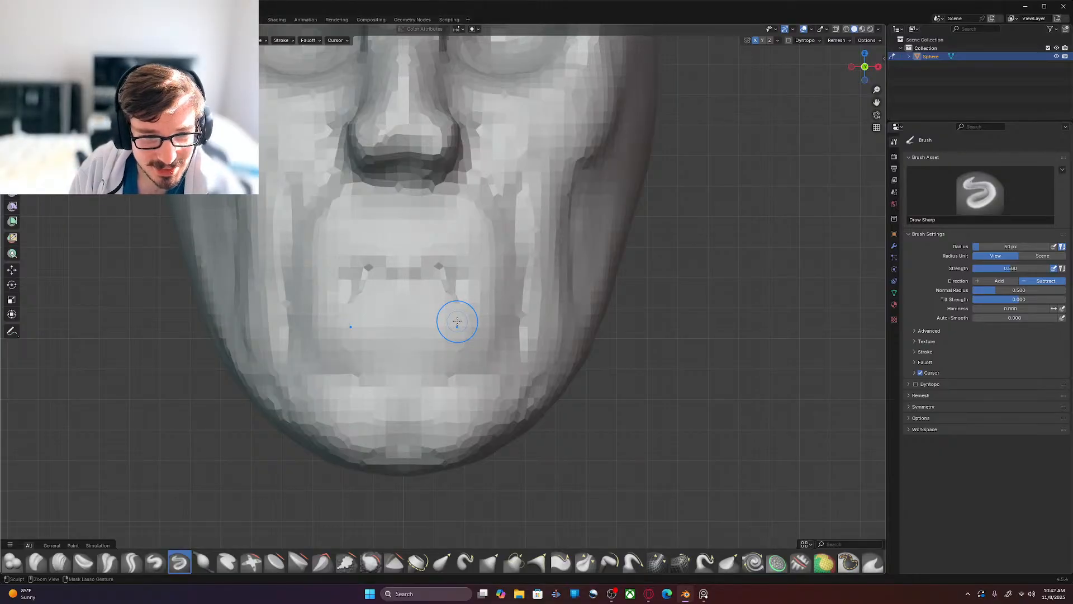
pyautogui.hotkey('ctrl', 'z')
pyautogui.hotkey('ctrl', 'z')
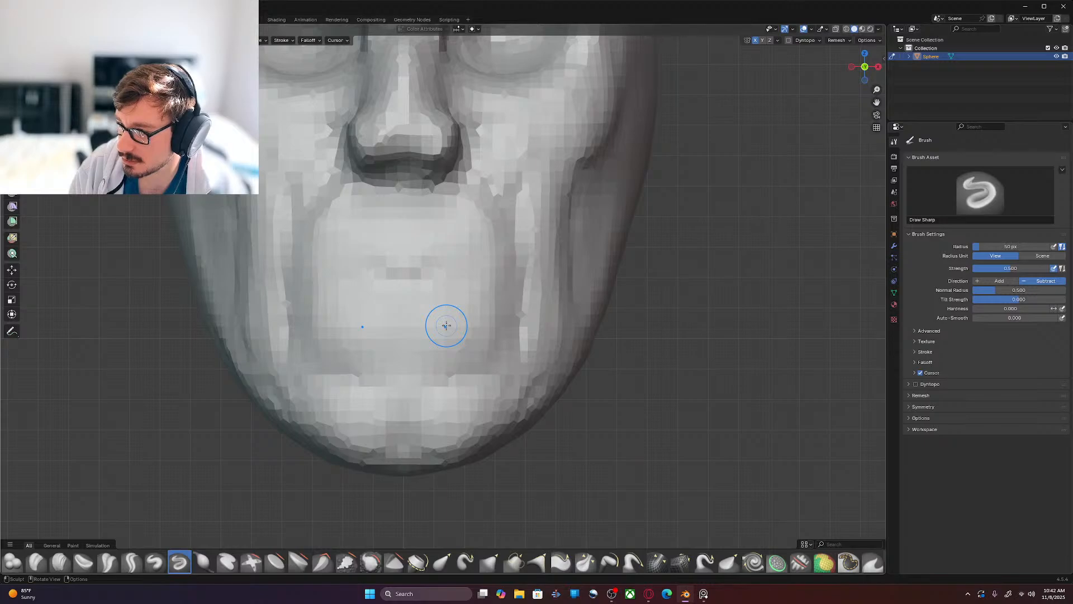
pyautogui.hotkey('ctrl', 'z')
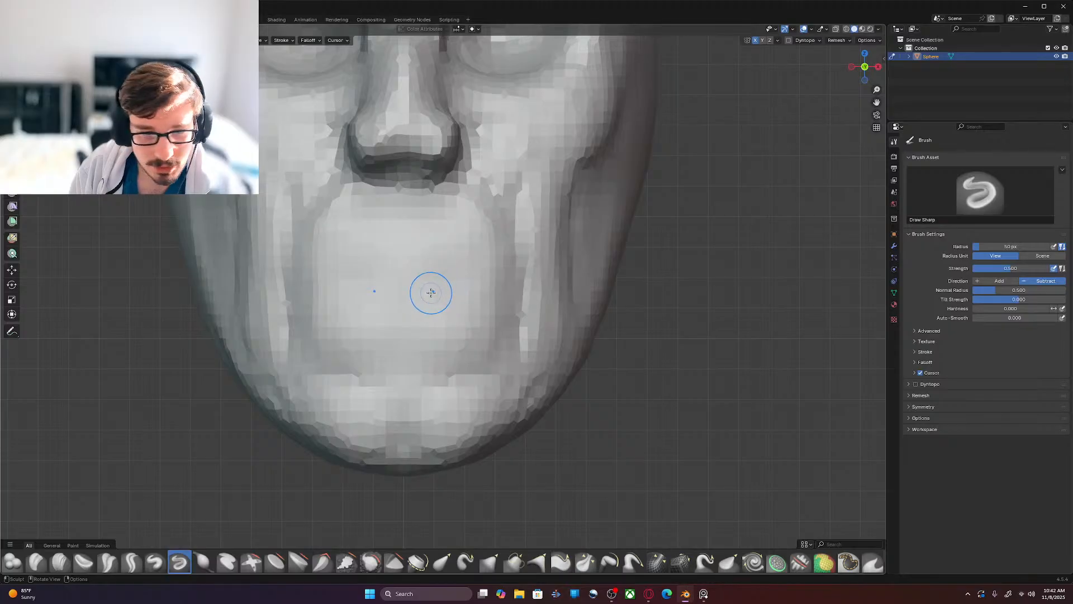
# Step: Carve a straight horizontal mouth line between nose and chin with Draw Sharp, ending in slightly downturned corners
pyautogui.moveTo(360, 278); pyautogui.dragTo(447, 278)
pyautogui.moveTo(351, 291); pyautogui.dragTo(463, 280)
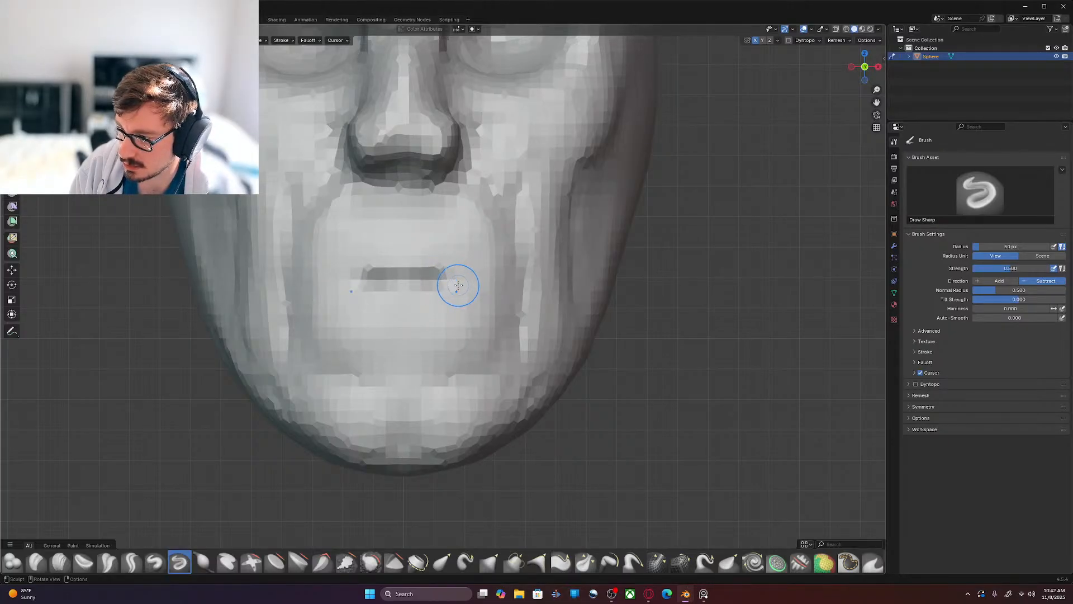
pyautogui.moveTo(501, 308); pyautogui.dragTo(456, 285)
pyautogui.moveTo(456, 285); pyautogui.dragTo(480, 283)
pyautogui.moveTo(481, 283)
pyautogui.mouseDown()
pyautogui.moveTo(503, 305)
pyautogui.moveTo(455, 277)
pyautogui.moveTo(385, 280)
pyautogui.moveTo(463, 284)
pyautogui.mouseUp()
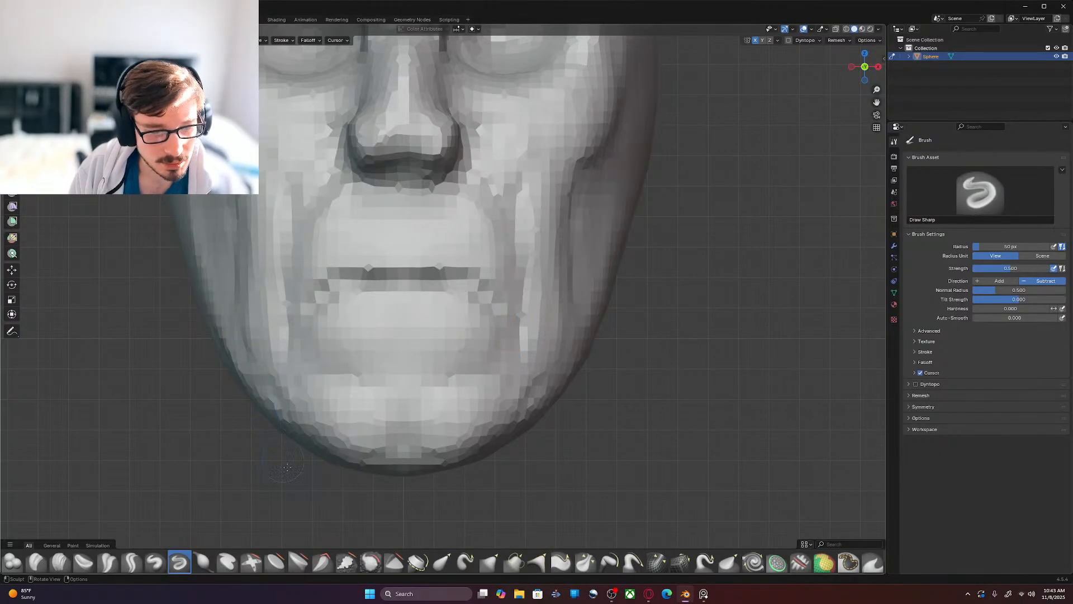
# Step: Puff out the lower lip along the mouth line and toward the corner with Inflate/Deflate
pyautogui.click(203, 562)
pyautogui.moveTo(407, 276); pyautogui.dragTo(487, 288)
pyautogui.moveTo(430, 283); pyautogui.dragTo(492, 288)
pyautogui.moveTo(429, 283)
pyautogui.mouseDown()
pyautogui.moveTo(499, 288)
pyautogui.moveTo(496, 300)
pyautogui.mouseUp()
pyautogui.moveTo(453, 270); pyautogui.dragTo(463, 276)
pyautogui.moveTo(384, 283)
pyautogui.mouseDown()
pyautogui.moveTo(428, 278)
pyautogui.moveTo(501, 302)
pyautogui.mouseUp()
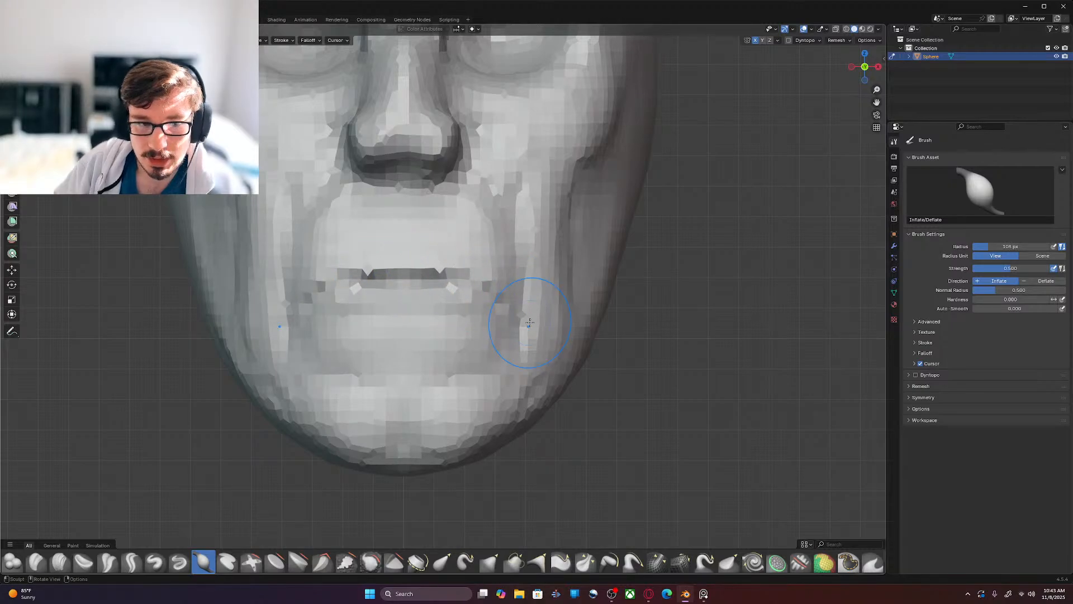
# Step: Examine the lips and mouth corners from the side and in front view
pyautogui.scroll(-1, 537, 325)
pyautogui.moveTo(547, 329); pyautogui.dragTo(506, 342, button='middle')
pyautogui.scroll(3, 505, 343)
pyautogui.moveTo(600, 318)
pyautogui.keyDown('shift'); pyautogui.mouseDown(button='middle')
pyautogui.moveTo(578, 339)
pyautogui.moveTo(520, 348)
pyautogui.moveTo(516, 339)
pyautogui.mouseUp(button='middle'); pyautogui.keyUp('shift')
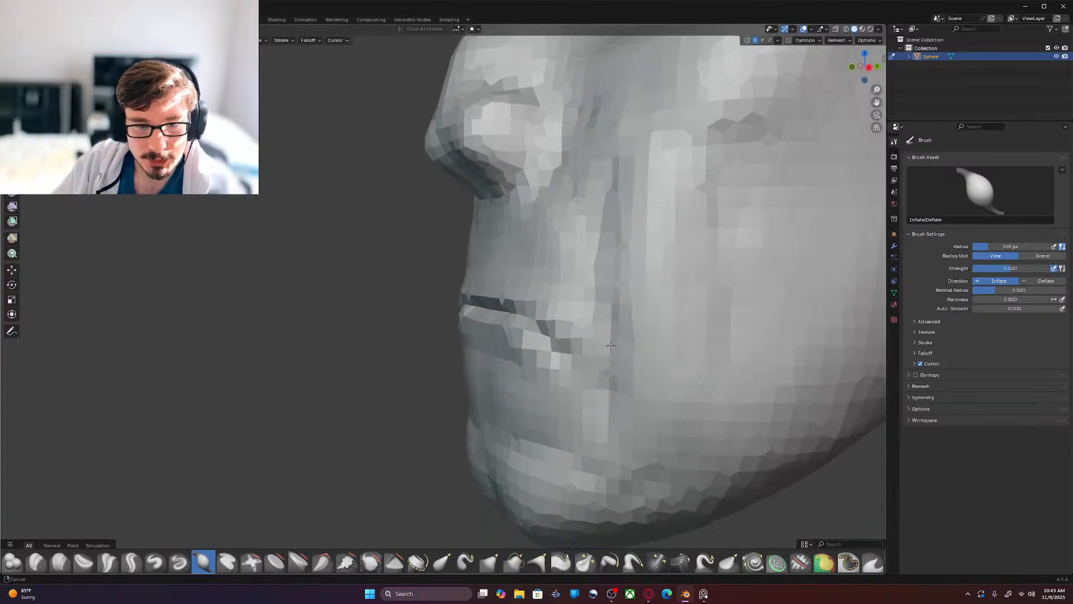
pyautogui.keyDown('shift'); pyautogui.moveTo(618, 362); pyautogui.dragTo(615, 318, button='middle'); pyautogui.keyUp('shift')
pyautogui.moveTo(646, 371)
pyautogui.mouseDown(button='middle')
pyautogui.moveTo(551, 360)
pyautogui.moveTo(574, 362)
pyautogui.moveTo(584, 322)
pyautogui.mouseUp(button='middle')
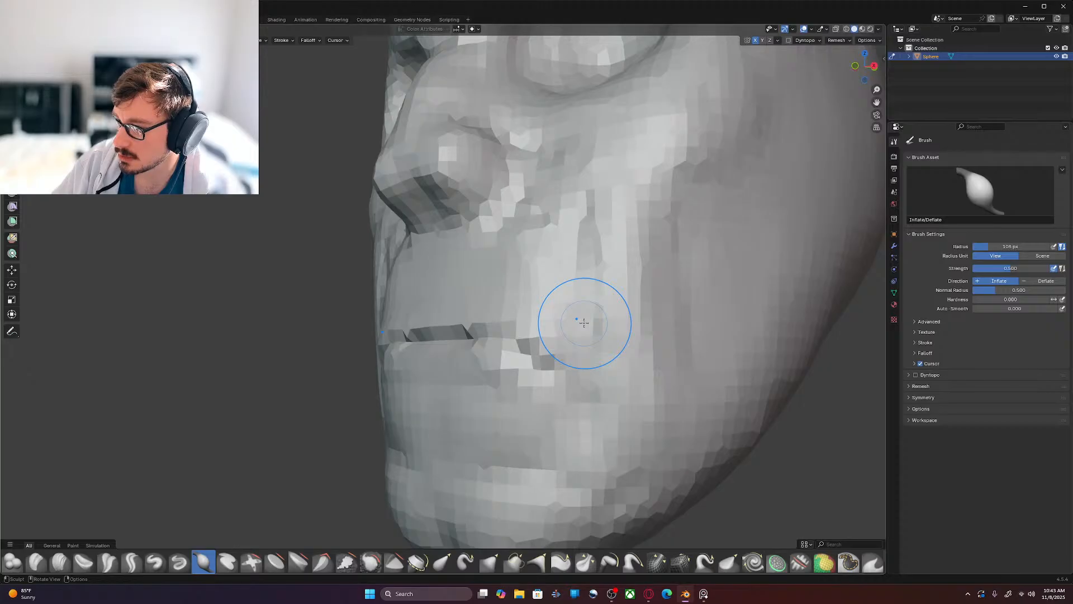
pyautogui.keyDown('ctrl'); pyautogui.moveTo(585, 330); pyautogui.dragTo(625, 371, button='middle'); pyautogui.keyUp('ctrl')
pyautogui.keyDown('shift'); pyautogui.moveTo(625, 372); pyautogui.dragTo(628, 293, button='middle'); pyautogui.keyUp('shift')
pyautogui.press('KP_1')
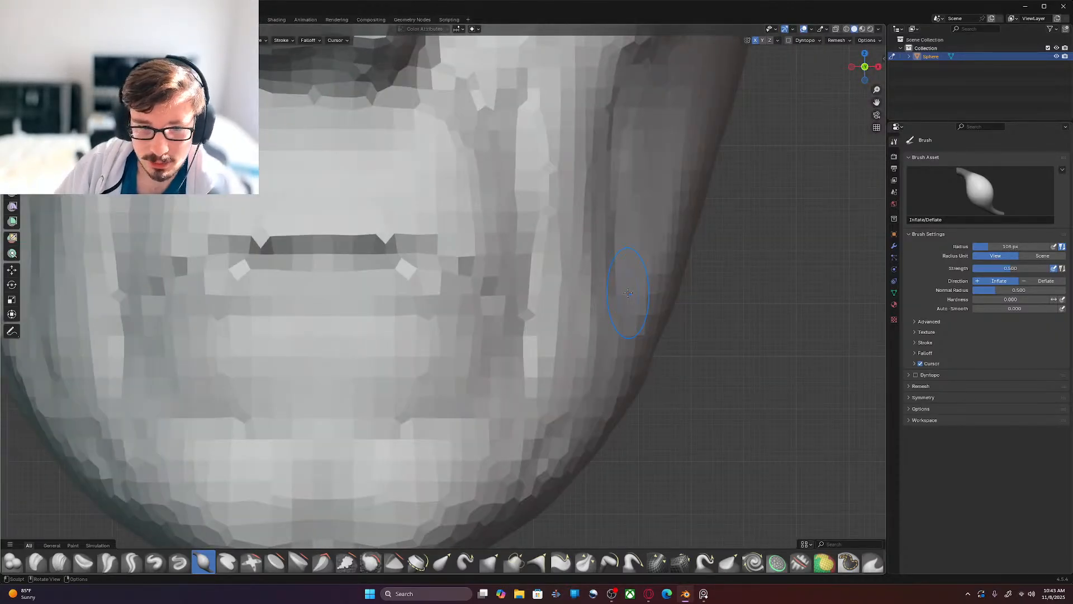
# Step: Add volume beside the mouth corner and above the upper lip with a smaller Clay Strips brush
pyautogui.click(60, 561)
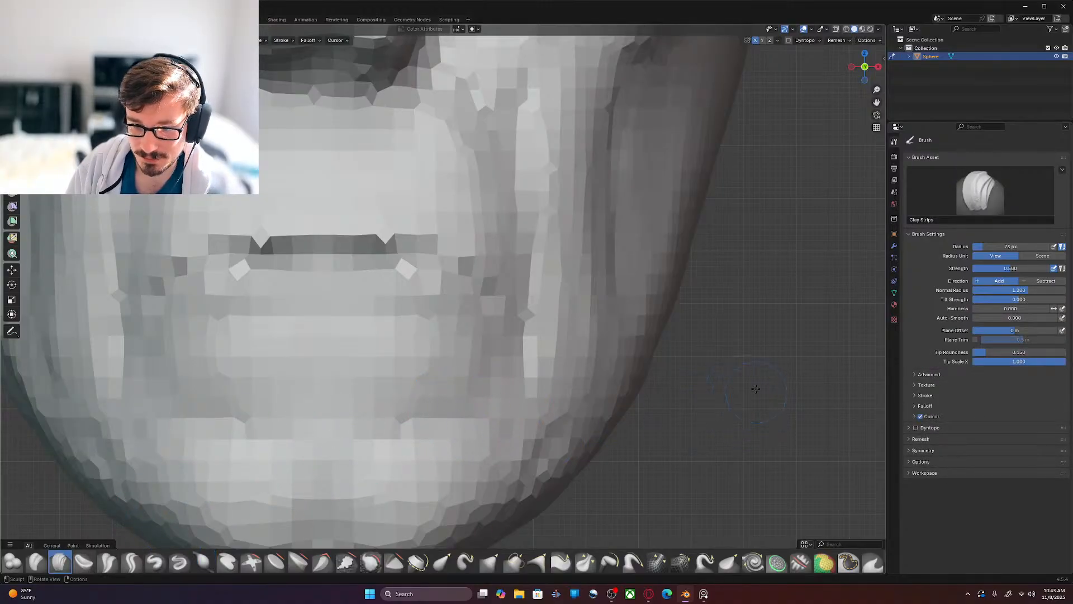
pyautogui.press('f')
pyautogui.click(531, 292)
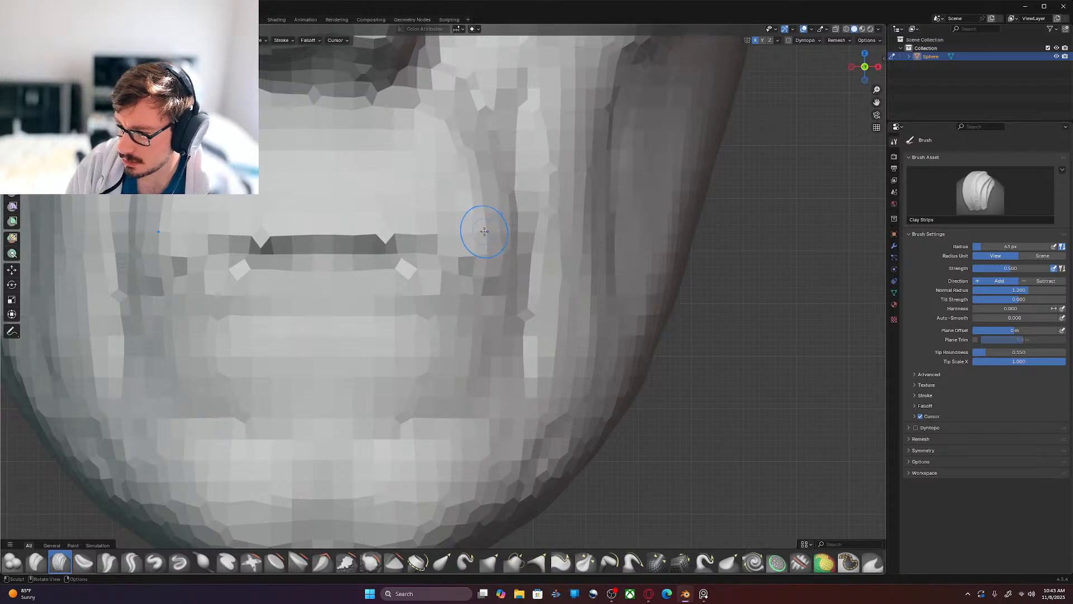
pyautogui.moveTo(489, 187); pyautogui.dragTo(488, 255)
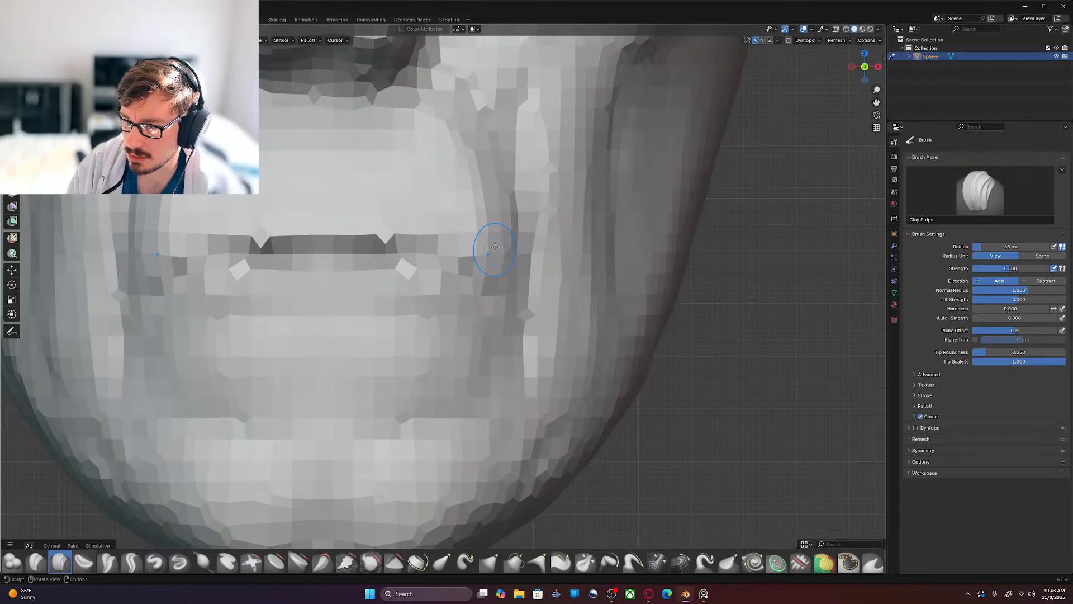
pyautogui.moveTo(365, 127)
pyautogui.mouseDown()
pyautogui.moveTo(407, 123)
pyautogui.moveTo(369, 143)
pyautogui.moveTo(401, 154)
pyautogui.moveTo(378, 169)
pyautogui.mouseUp()
pyautogui.moveTo(376, 169)
pyautogui.mouseDown()
pyautogui.moveTo(409, 178)
pyautogui.moveTo(364, 191)
pyautogui.moveTo(398, 164)
pyautogui.moveTo(383, 148)
pyautogui.mouseUp()
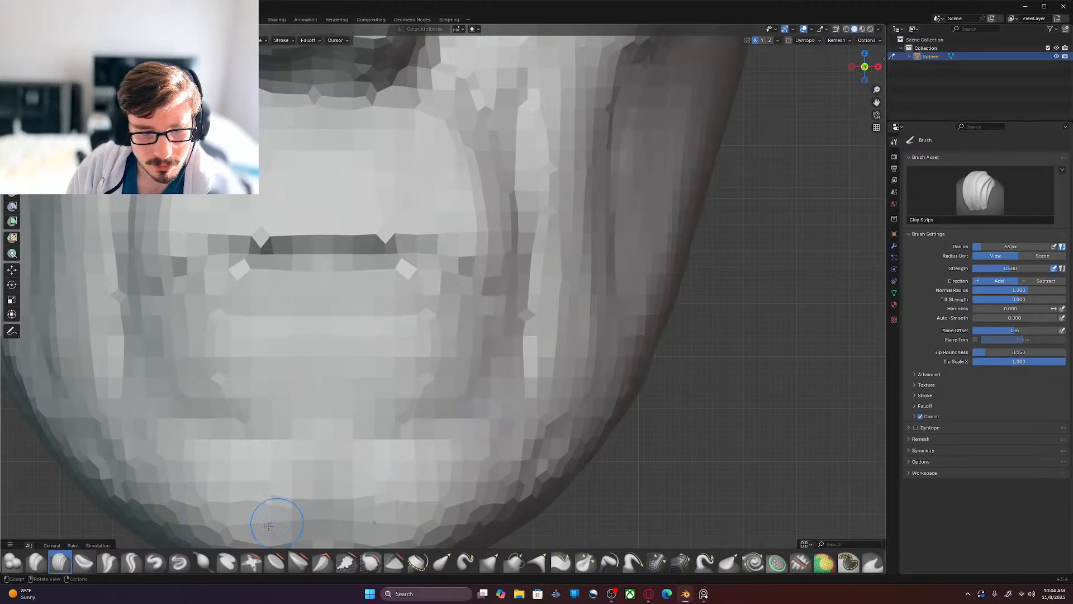
# Step: Carve a horizontal crease between the lower lip and the chin with a smaller Draw Sharp brush
pyautogui.click(179, 562)
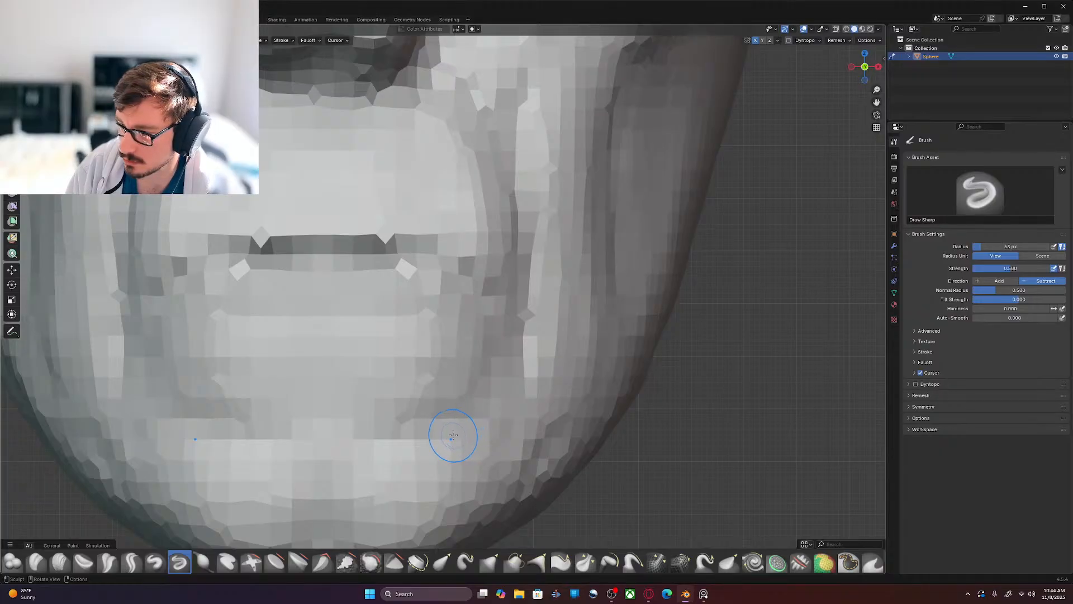
pyautogui.press('f')
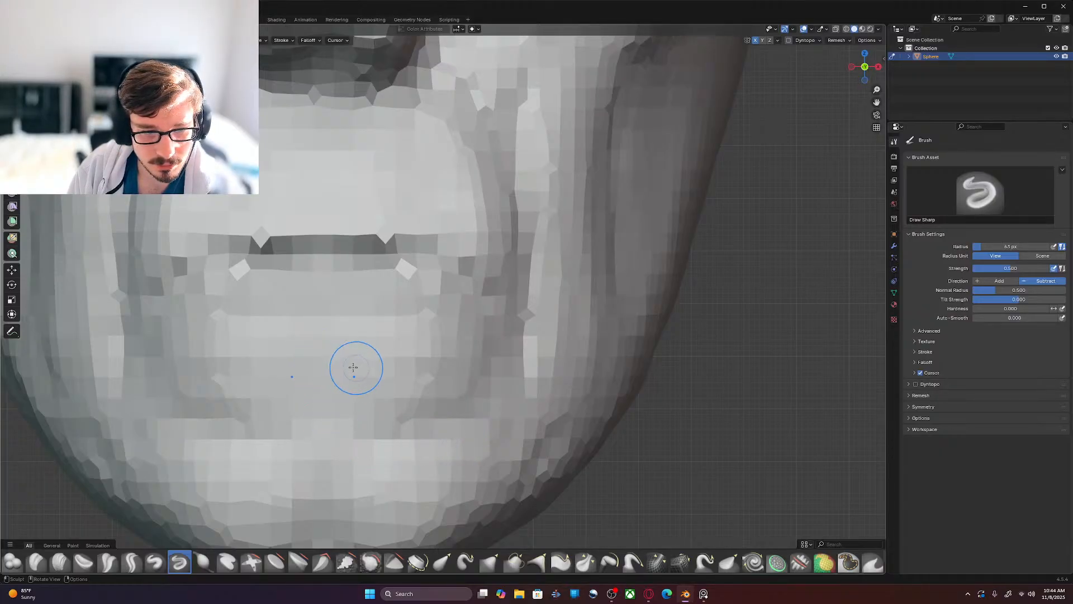
pyautogui.moveTo(343, 365); pyautogui.dragTo(358, 359)
pyautogui.moveTo(361, 357)
pyautogui.mouseDown()
pyautogui.moveTo(436, 364)
pyautogui.moveTo(419, 373)
pyautogui.mouseUp()
pyautogui.moveTo(336, 382); pyautogui.dragTo(360, 404)
pyautogui.moveTo(362, 406); pyautogui.dragTo(471, 397)
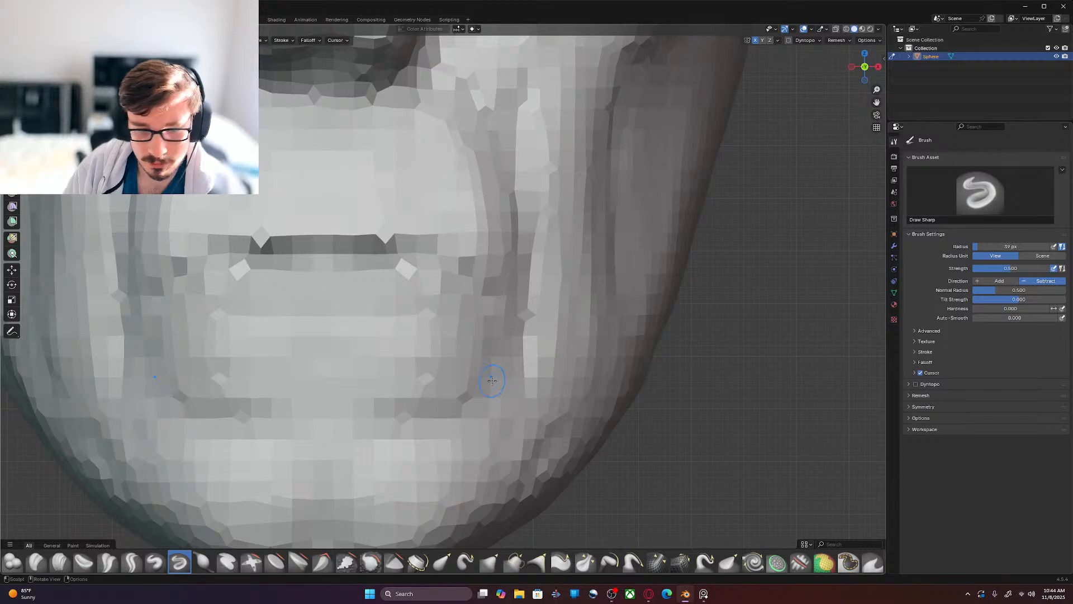
pyautogui.moveTo(660, 392)
pyautogui.mouseDown(button='middle')
pyautogui.moveTo(537, 397)
pyautogui.moveTo(586, 372)
pyautogui.moveTo(535, 384)
pyautogui.mouseUp(button='middle')
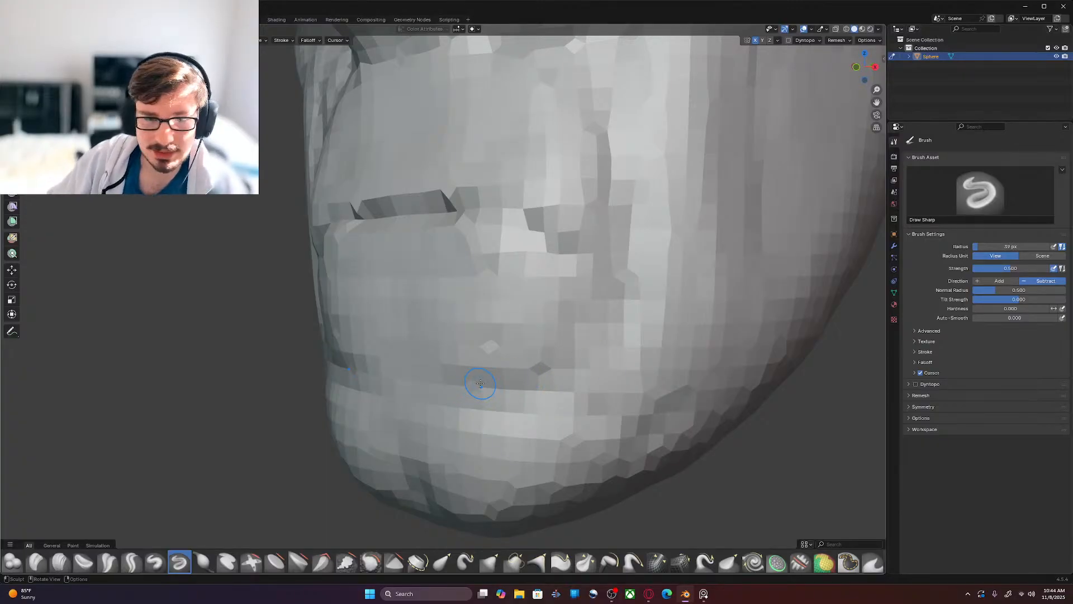
# Step: Form a round horn base high on the side of the forehead with Clay Strips
pyautogui.scroll(-4, 479, 384)
pyautogui.moveTo(480, 383)
pyautogui.mouseDown(button='middle')
pyautogui.moveTo(614, 358)
pyautogui.moveTo(582, 383)
pyautogui.moveTo(542, 369)
pyautogui.moveTo(641, 346)
pyautogui.mouseUp(button='middle')
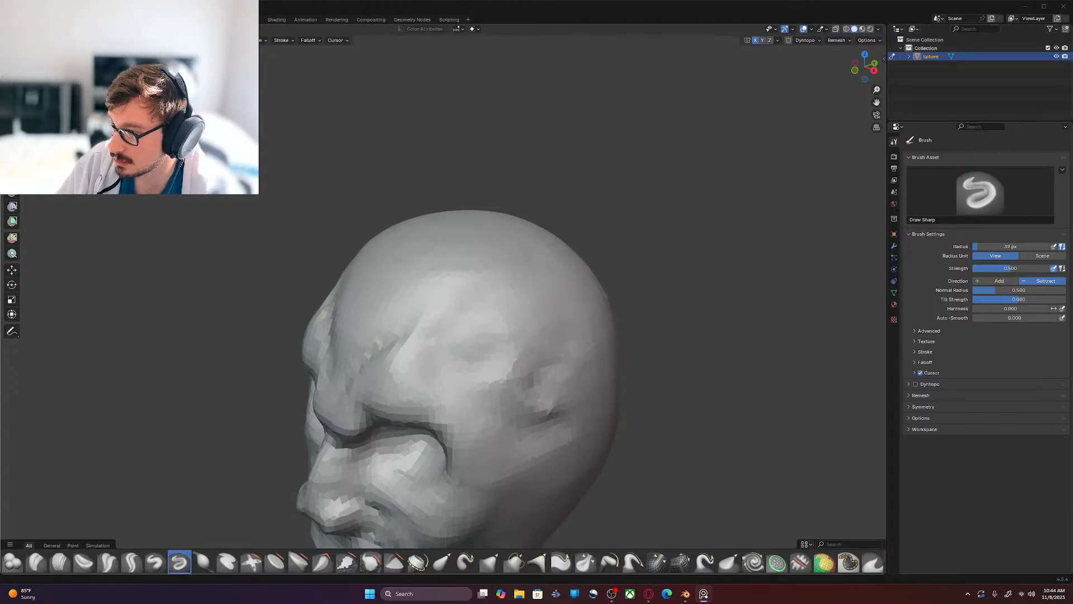
pyautogui.moveTo(559, 324)
pyautogui.mouseDown(button='middle')
pyautogui.moveTo(624, 321)
pyautogui.moveTo(558, 379)
pyautogui.mouseUp(button='middle')
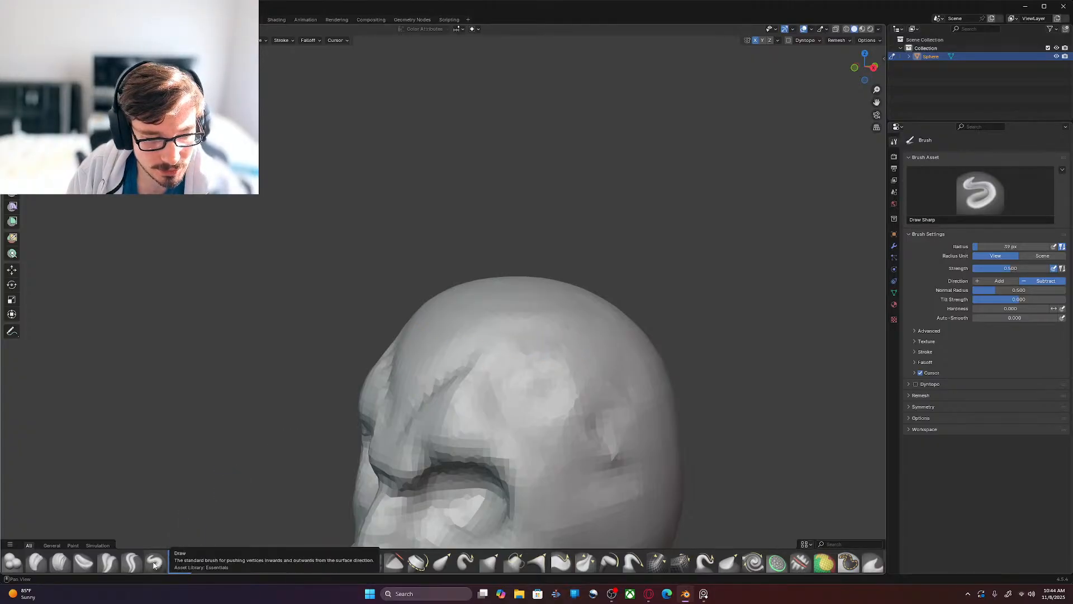
pyautogui.click(63, 562)
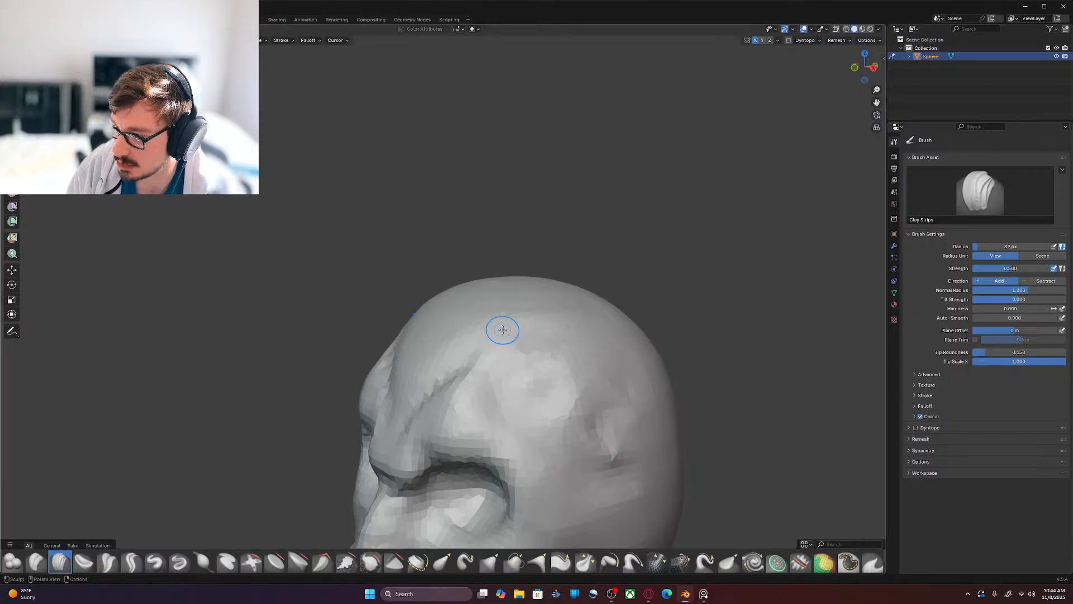
pyautogui.moveTo(490, 330); pyautogui.dragTo(491, 323)
pyautogui.moveTo(492, 322)
pyautogui.mouseDown()
pyautogui.moveTo(520, 314)
pyautogui.moveTo(537, 343)
pyautogui.moveTo(491, 359)
pyautogui.moveTo(491, 332)
pyautogui.moveTo(532, 329)
pyautogui.moveTo(484, 341)
pyautogui.moveTo(511, 343)
pyautogui.moveTo(524, 325)
pyautogui.mouseUp()
pyautogui.moveTo(524, 325)
pyautogui.mouseDown(button='middle')
pyautogui.moveTo(635, 400)
pyautogui.moveTo(619, 408)
pyautogui.moveTo(593, 328)
pyautogui.mouseUp(button='middle')
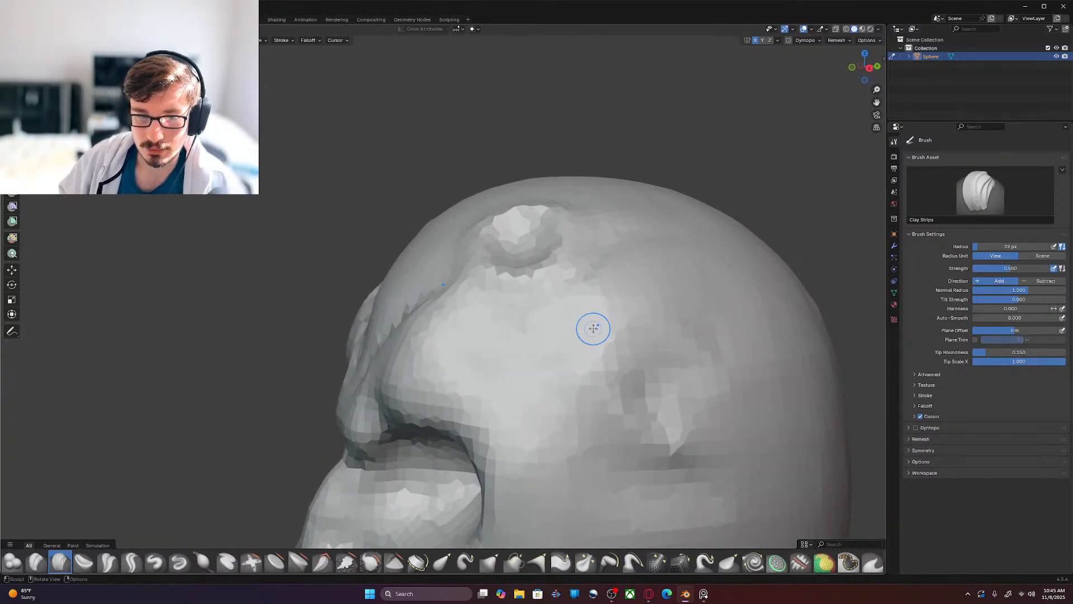
# Step: Enlarge the Clay Strips brush and build up the skull surface around the rim of the horn base
pyautogui.press('f')
pyautogui.click(493, 323)
pyautogui.moveTo(469, 265)
pyautogui.mouseDown()
pyautogui.moveTo(481, 229)
pyautogui.moveTo(509, 202)
pyautogui.moveTo(577, 215)
pyautogui.moveTo(553, 277)
pyautogui.mouseUp()
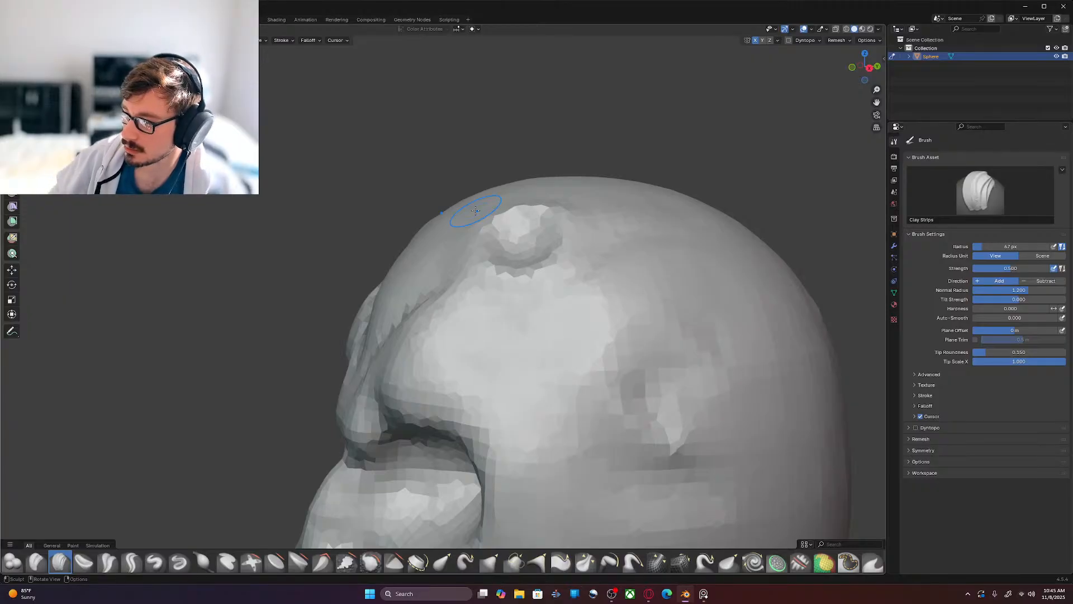
pyautogui.moveTo(582, 343)
pyautogui.mouseDown(button='middle')
pyautogui.moveTo(559, 357)
pyautogui.moveTo(550, 395)
pyautogui.moveTo(591, 386)
pyautogui.moveTo(656, 293)
pyautogui.mouseUp(button='middle')
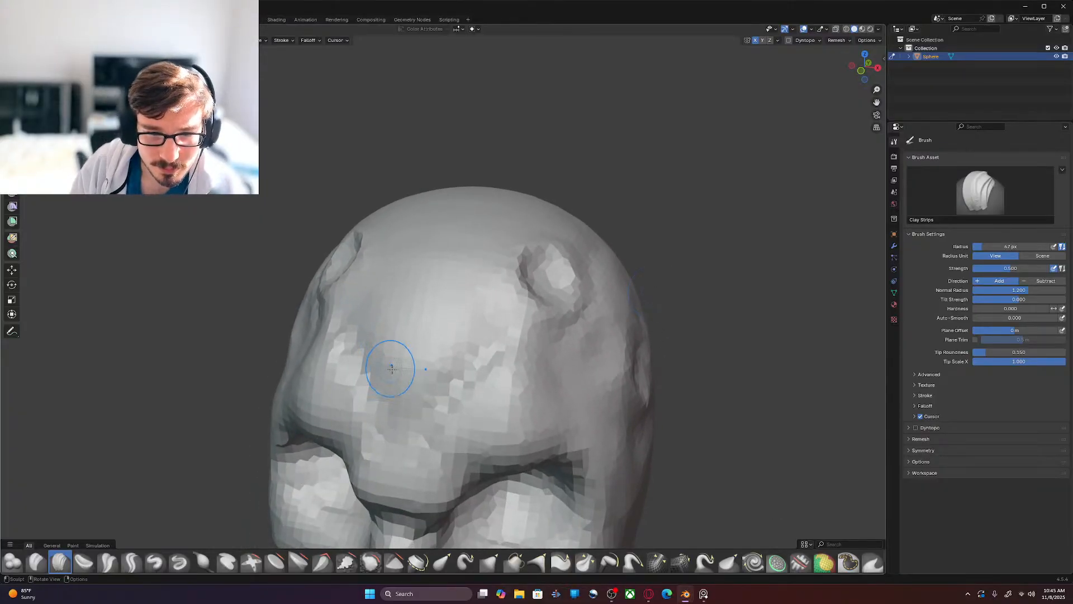
# Step: Reduce the Draw Sharp radius to 49 px and carve creases in the forehead beside the horn base
pyautogui.click(179, 561)
pyautogui.press('[')
pyautogui.press('[')
pyautogui.press('[')
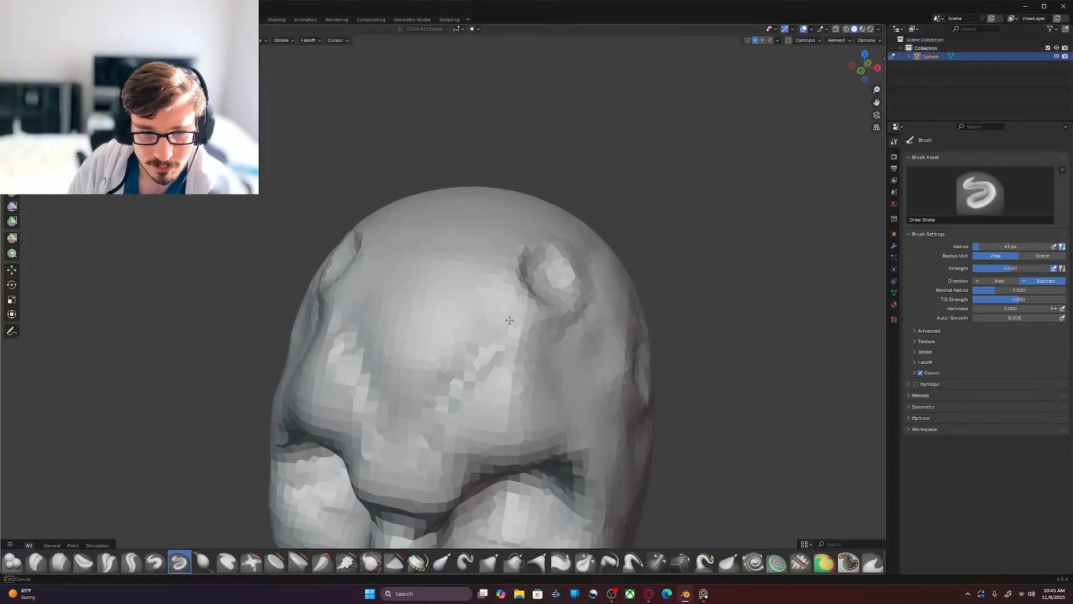
pyautogui.moveTo(509, 245); pyautogui.dragTo(493, 259)
pyautogui.moveTo(515, 245); pyautogui.dragTo(490, 260)
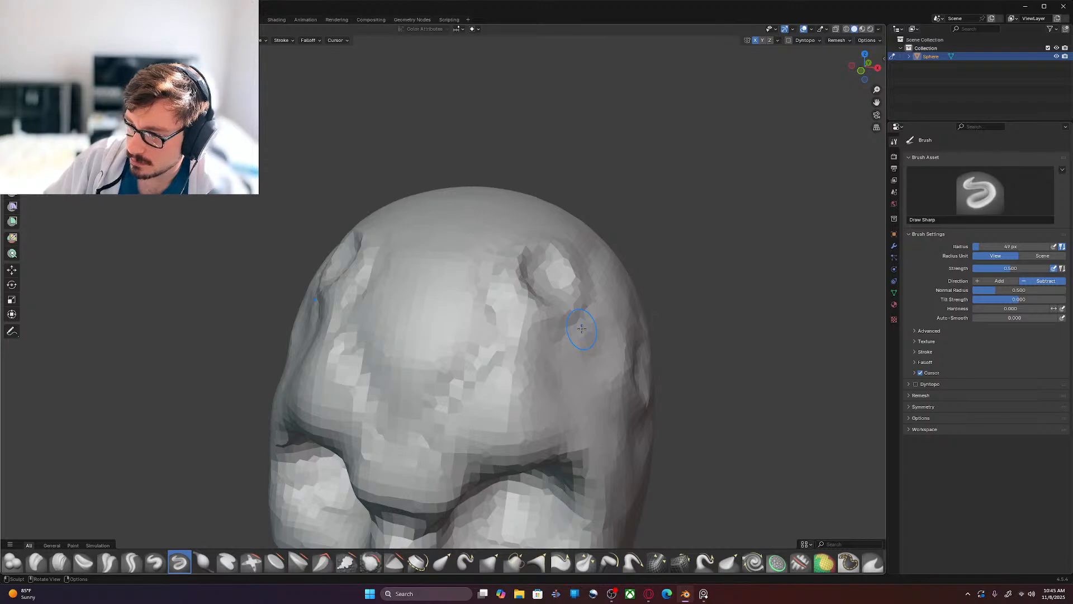
# Step: Carve furrows across the upper forehead between the two horn bases with Draw Sharp
pyautogui.keyDown('shift'); pyautogui.moveTo(564, 314); pyautogui.dragTo(575, 316, button='middle'); pyautogui.keyUp('shift')
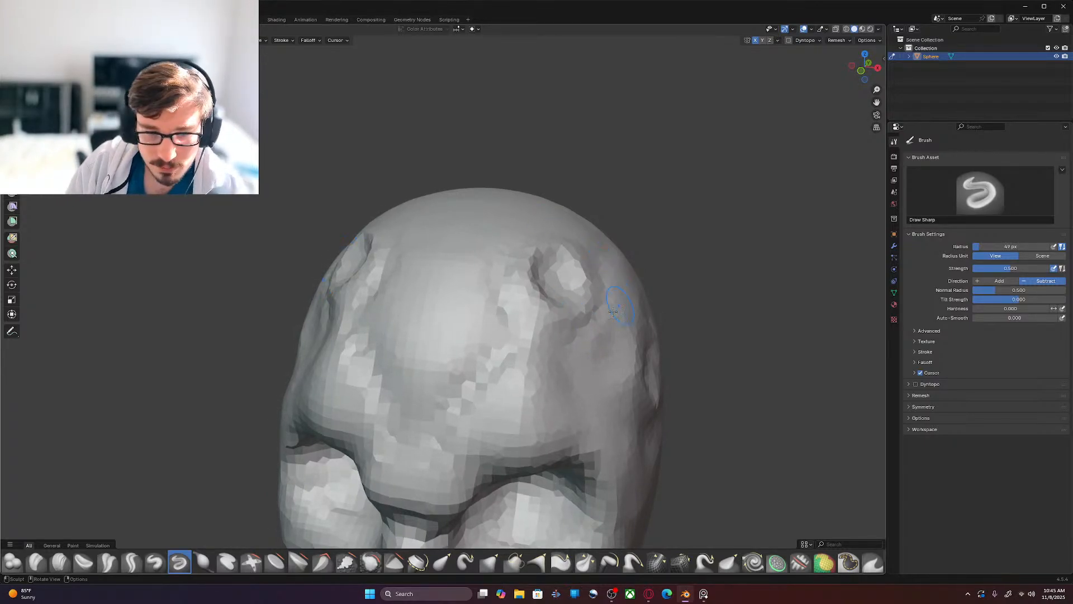
pyautogui.moveTo(476, 313)
pyautogui.mouseDown()
pyautogui.moveTo(471, 305)
pyautogui.moveTo(486, 317)
pyautogui.mouseUp()
pyautogui.moveTo(492, 322)
pyautogui.mouseDown()
pyautogui.moveTo(498, 335)
pyautogui.moveTo(504, 317)
pyautogui.mouseUp()
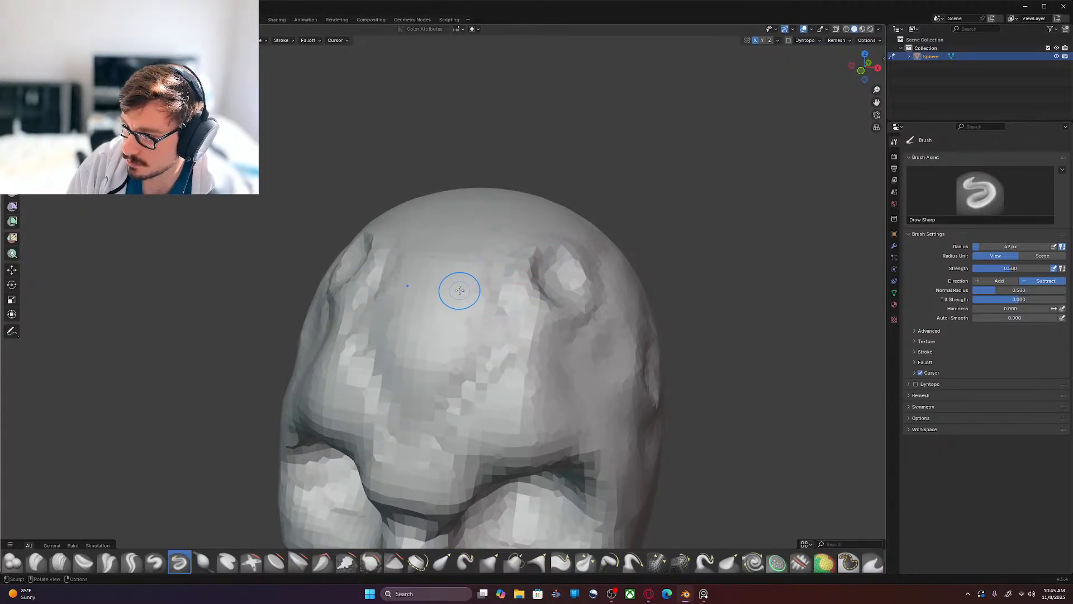
pyautogui.moveTo(447, 288); pyautogui.dragTo(497, 303)
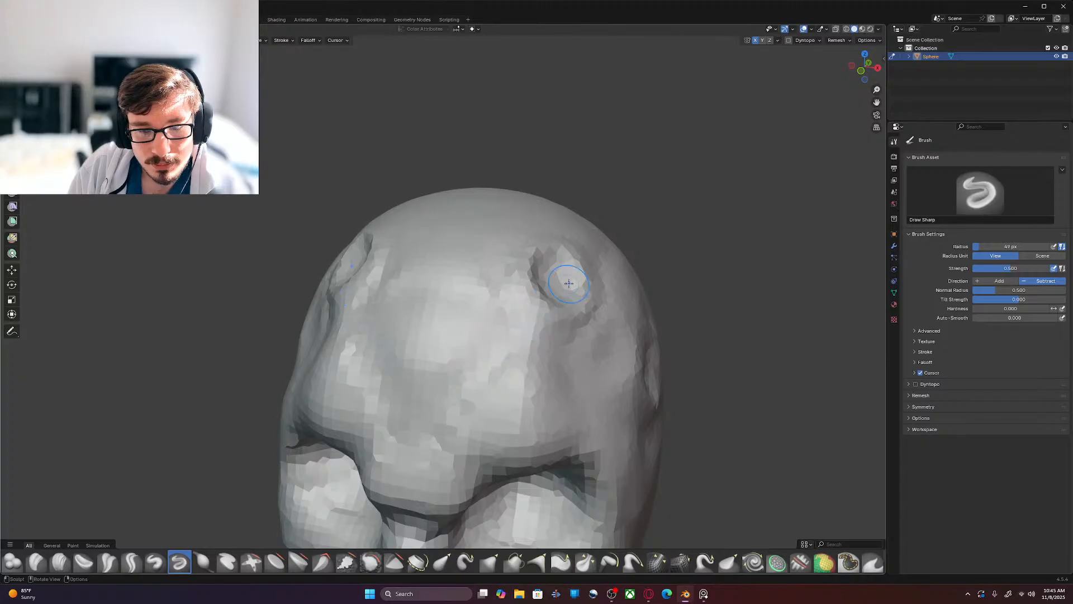
pyautogui.moveTo(568, 284); pyautogui.dragTo(546, 306, button='middle')
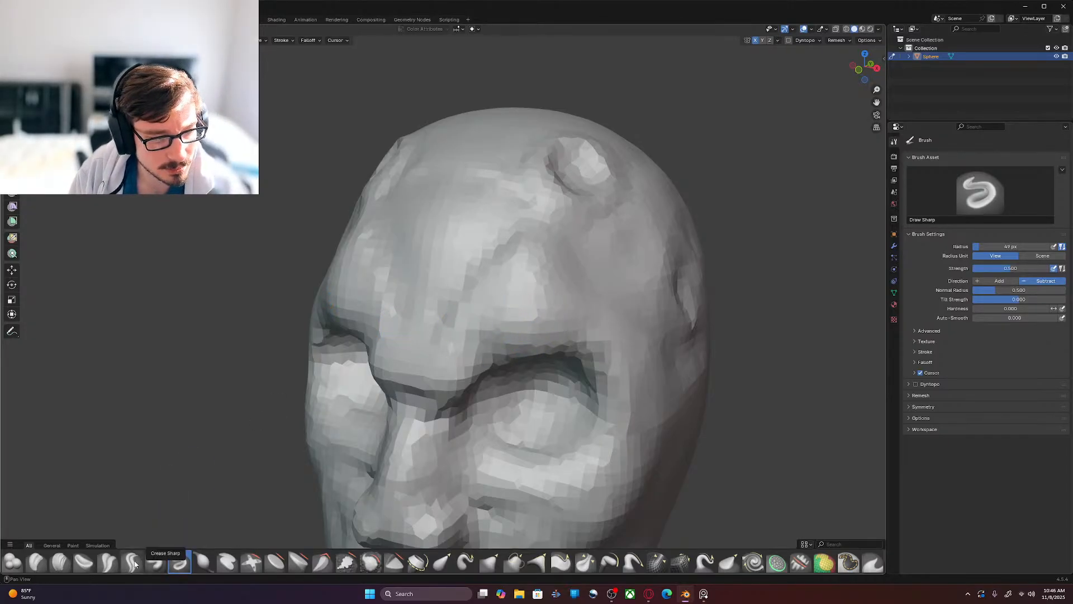
# Step: Build up the forehead surface just below and beside the horn base with Clay Strips
pyautogui.click(59, 562)
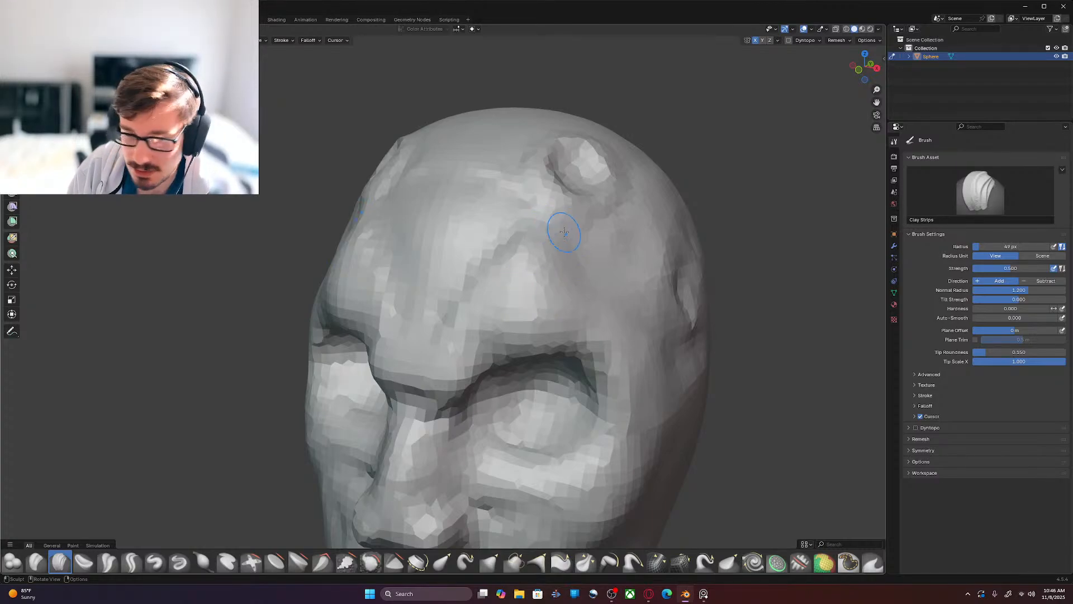
pyautogui.moveTo(589, 232); pyautogui.dragTo(538, 231)
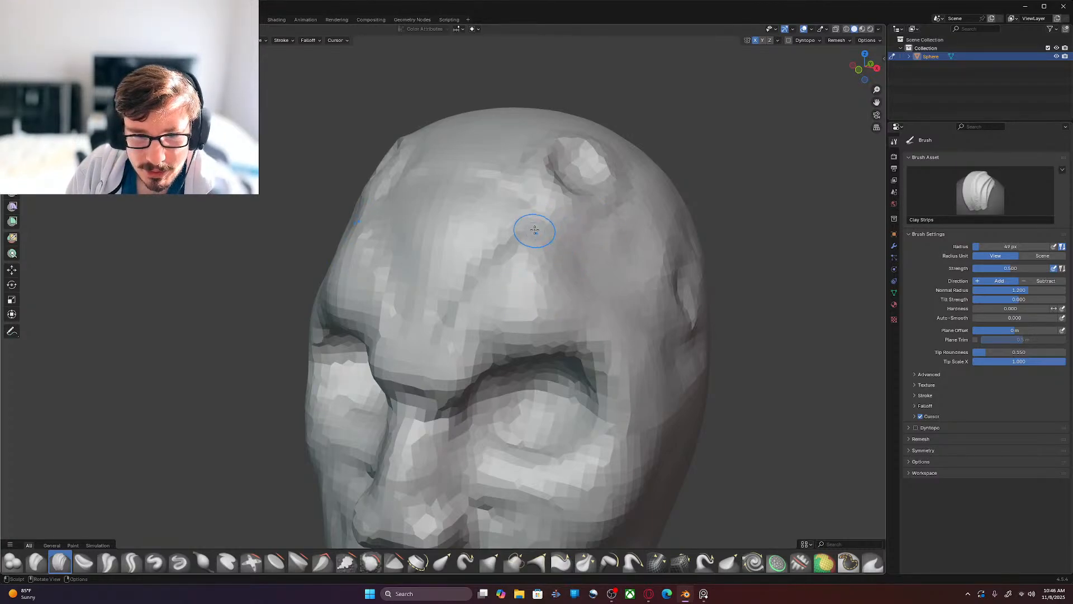
pyautogui.moveTo(608, 224)
pyautogui.mouseDown()
pyautogui.moveTo(634, 198)
pyautogui.moveTo(626, 139)
pyautogui.mouseUp()
# Step: Add curved Clay Strips ridges around the lower and rear side of the horn base, across the temple
pyautogui.moveTo(626, 140)
pyautogui.mouseDown(button='middle')
pyautogui.moveTo(534, 335)
pyautogui.moveTo(573, 313)
pyautogui.mouseUp(button='middle')
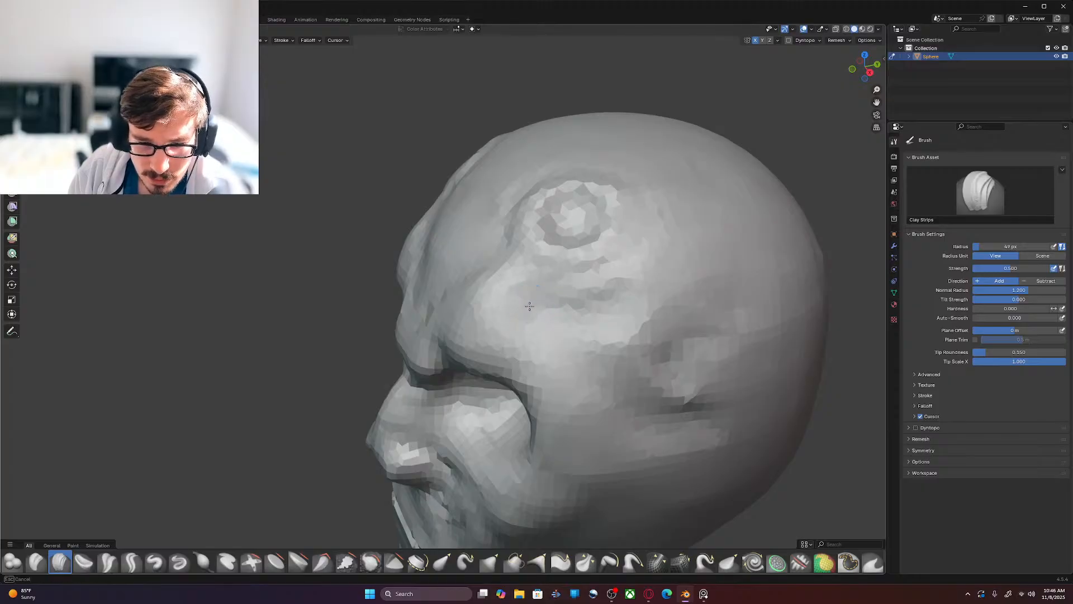
pyautogui.moveTo(566, 304)
pyautogui.mouseDown()
pyautogui.moveTo(625, 295)
pyautogui.moveTo(606, 306)
pyautogui.mouseUp()
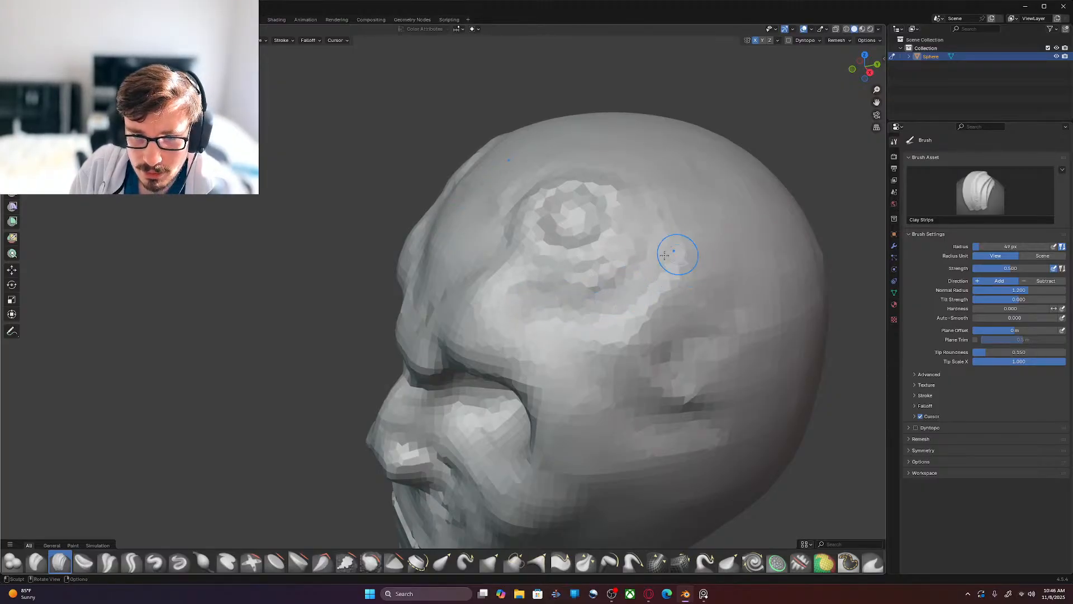
pyautogui.moveTo(652, 217); pyautogui.dragTo(653, 213)
pyautogui.moveTo(595, 274); pyautogui.dragTo(531, 274)
pyautogui.moveTo(509, 275); pyautogui.dragTo(488, 285)
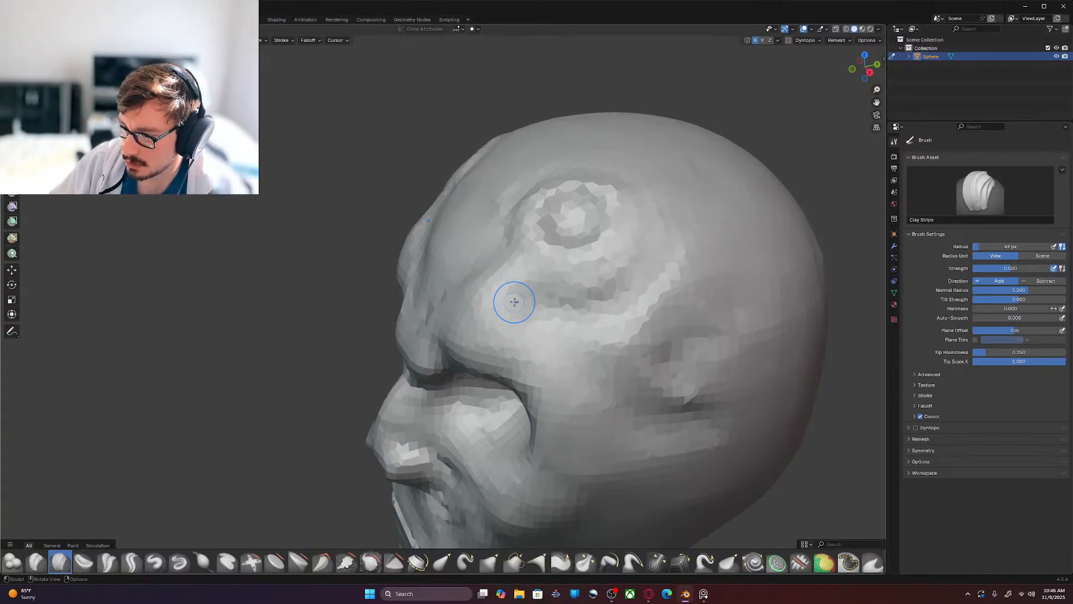
# Step: Fill the dip between the horn base and the outer brow with a Clay Strips stroke along the temple
pyautogui.moveTo(514, 301); pyautogui.dragTo(522, 275, button='middle')
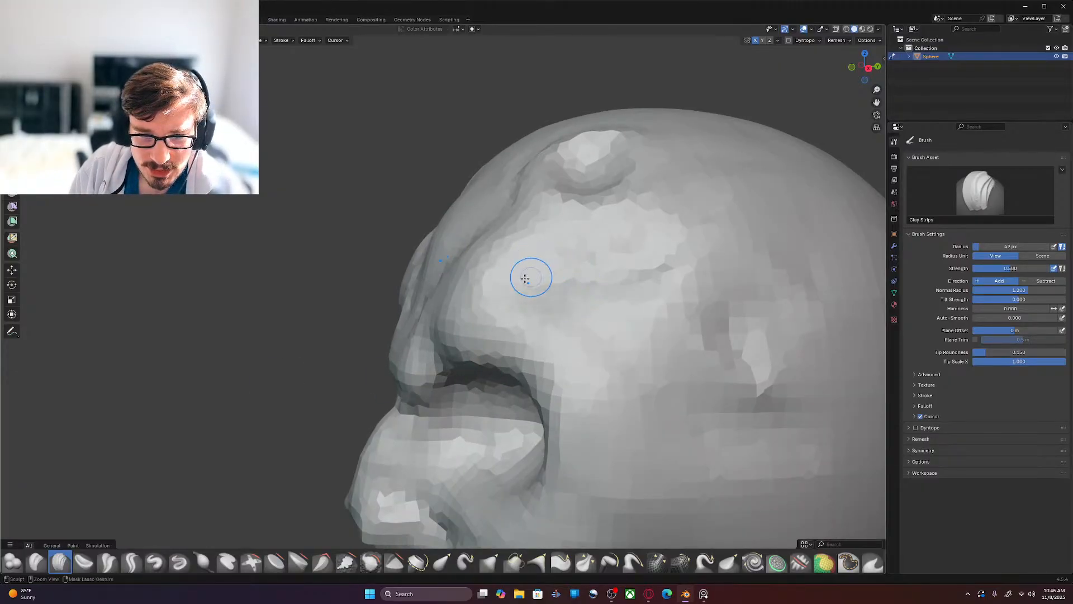
pyautogui.moveTo(559, 264)
pyautogui.mouseDown()
pyautogui.moveTo(587, 277)
pyautogui.moveTo(664, 264)
pyautogui.mouseUp()
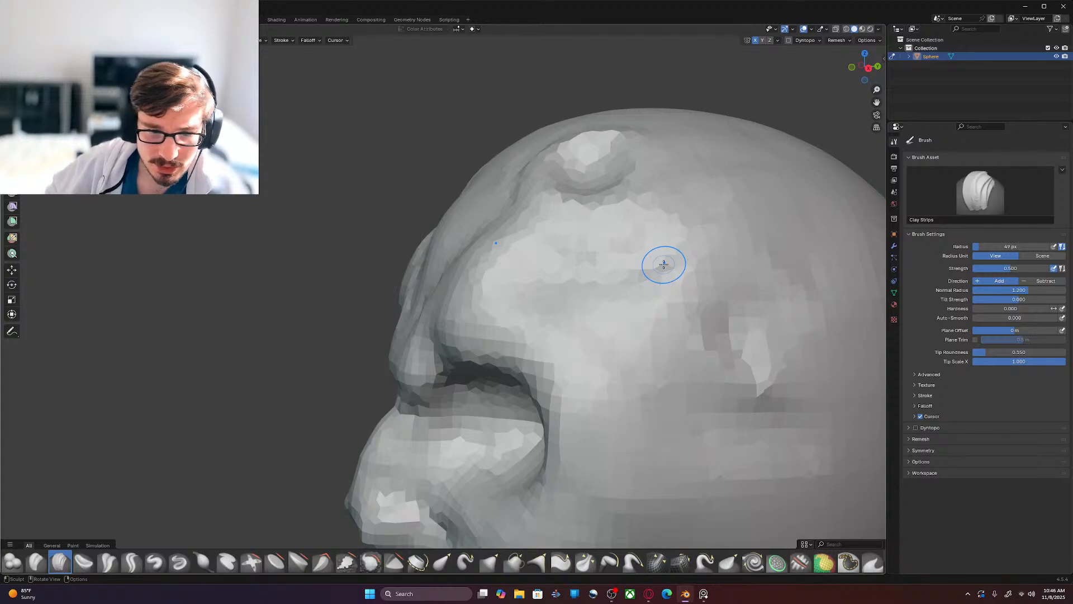
pyautogui.moveTo(661, 261)
pyautogui.mouseDown(button='middle')
pyautogui.moveTo(546, 307)
pyautogui.moveTo(592, 255)
pyautogui.moveTo(639, 295)
pyautogui.moveTo(575, 306)
pyautogui.mouseUp(button='middle')
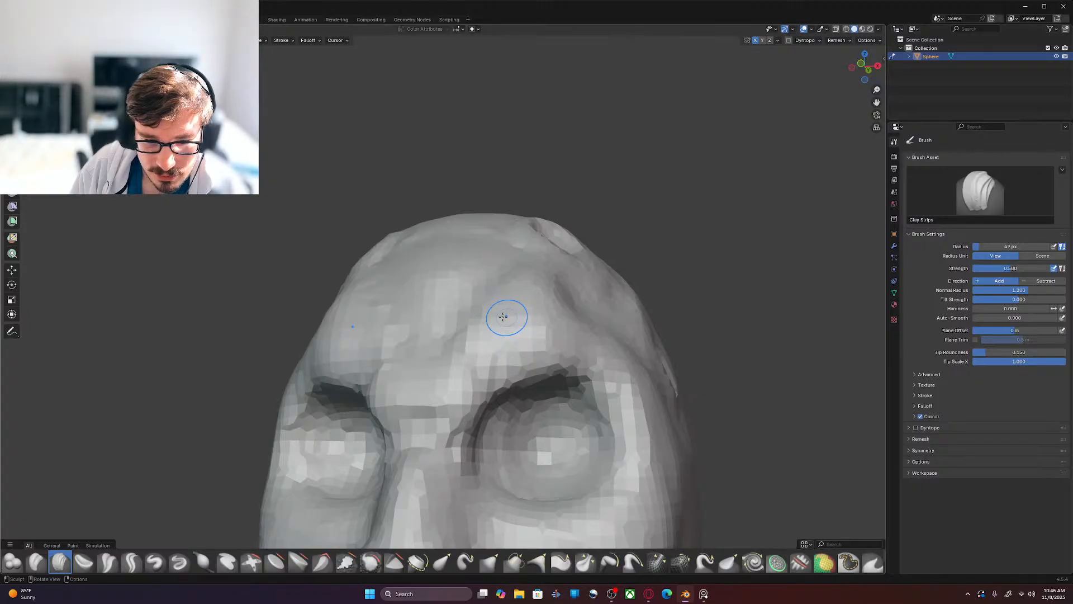
# Step: Carve the forehead furrow above the inner brow using Clay Strips in subtract mode and Draw Sharp
pyautogui.moveTo(496, 338)
pyautogui.keyDown('ctrl'); pyautogui.mouseDown()
pyautogui.moveTo(476, 332)
pyautogui.moveTo(492, 331)
pyautogui.moveTo(510, 355)
pyautogui.moveTo(557, 305)
pyautogui.moveTo(550, 318)
pyautogui.moveTo(504, 285)
pyautogui.moveTo(597, 295)
pyautogui.moveTo(585, 286)
pyautogui.mouseUp(); pyautogui.keyUp('ctrl')
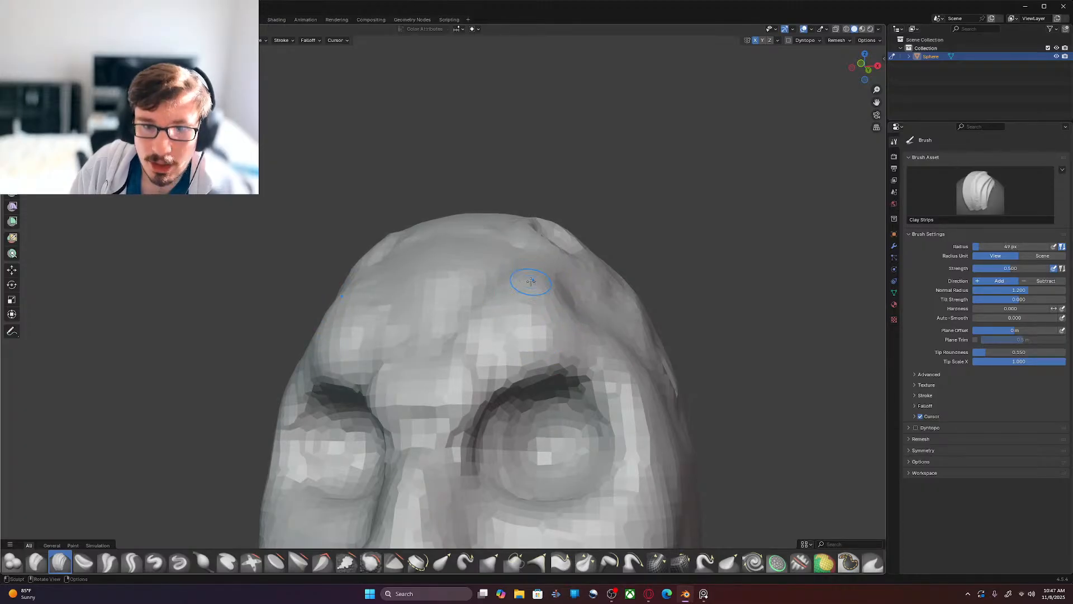
pyautogui.moveTo(533, 288); pyautogui.dragTo(596, 319, button='middle')
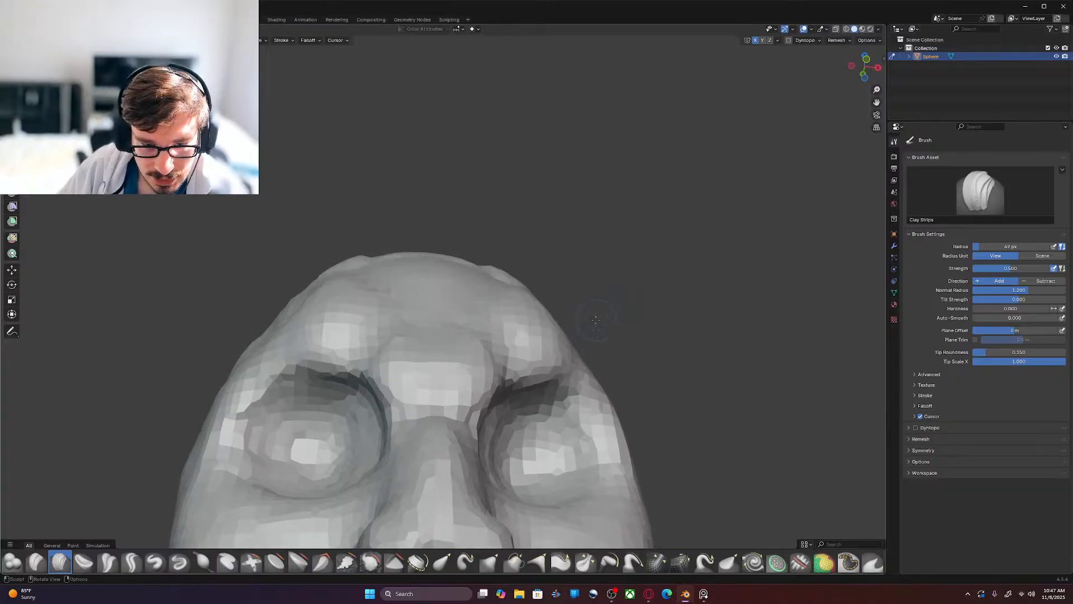
pyautogui.click(179, 561)
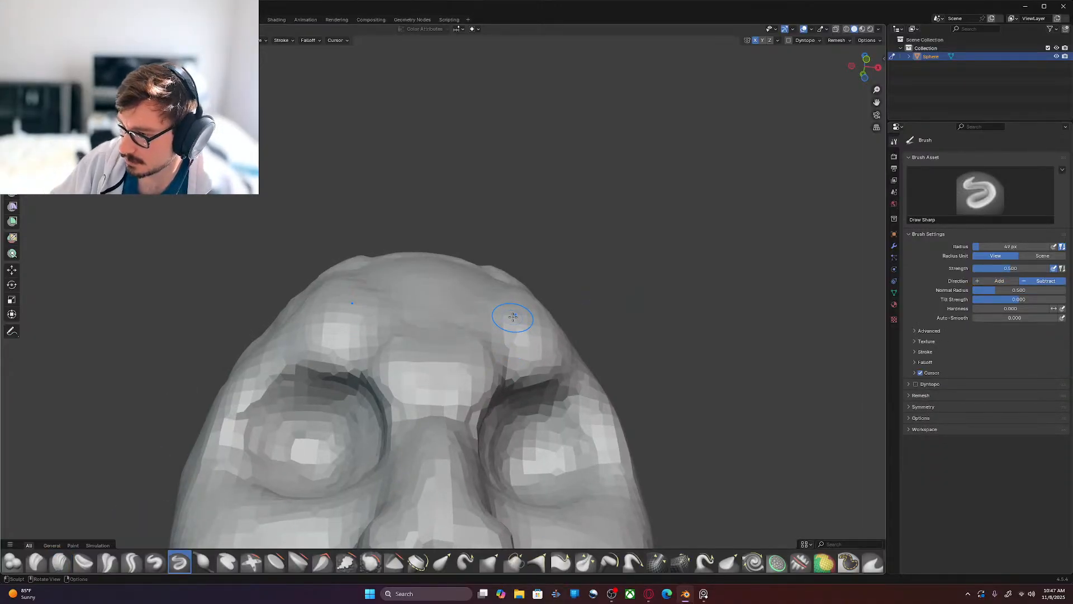
pyautogui.moveTo(562, 313); pyautogui.dragTo(541, 349, button='middle')
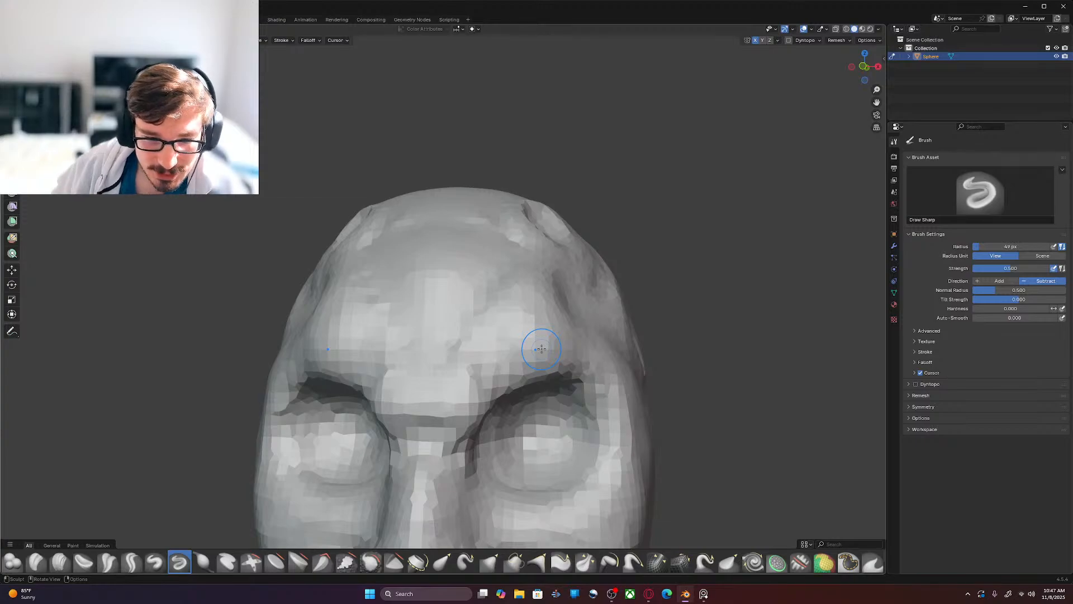
pyautogui.moveTo(491, 295); pyautogui.dragTo(480, 321)
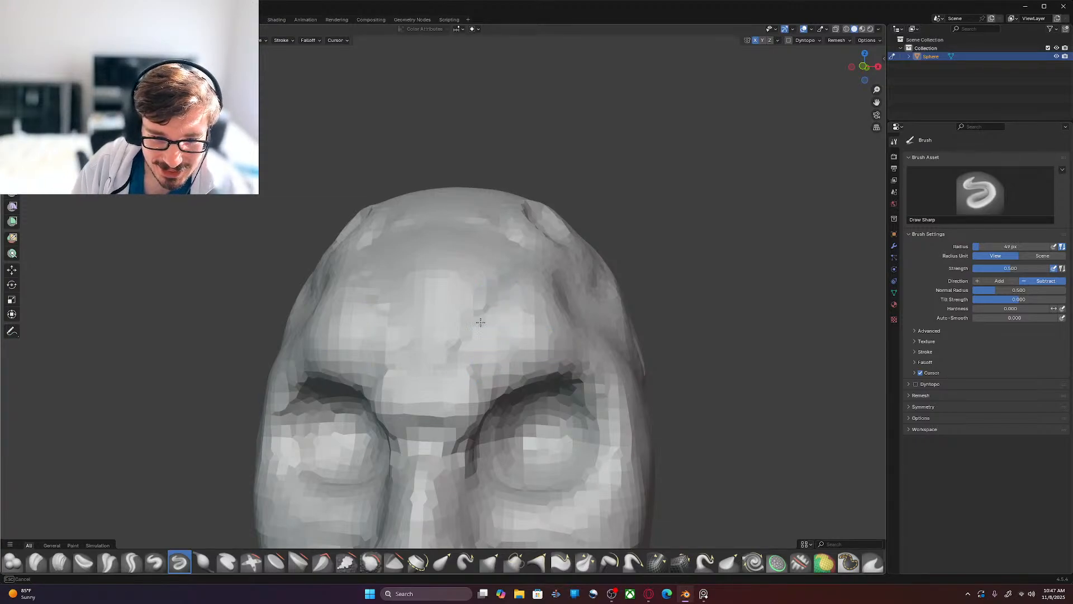
pyautogui.moveTo(538, 365); pyautogui.dragTo(535, 369)
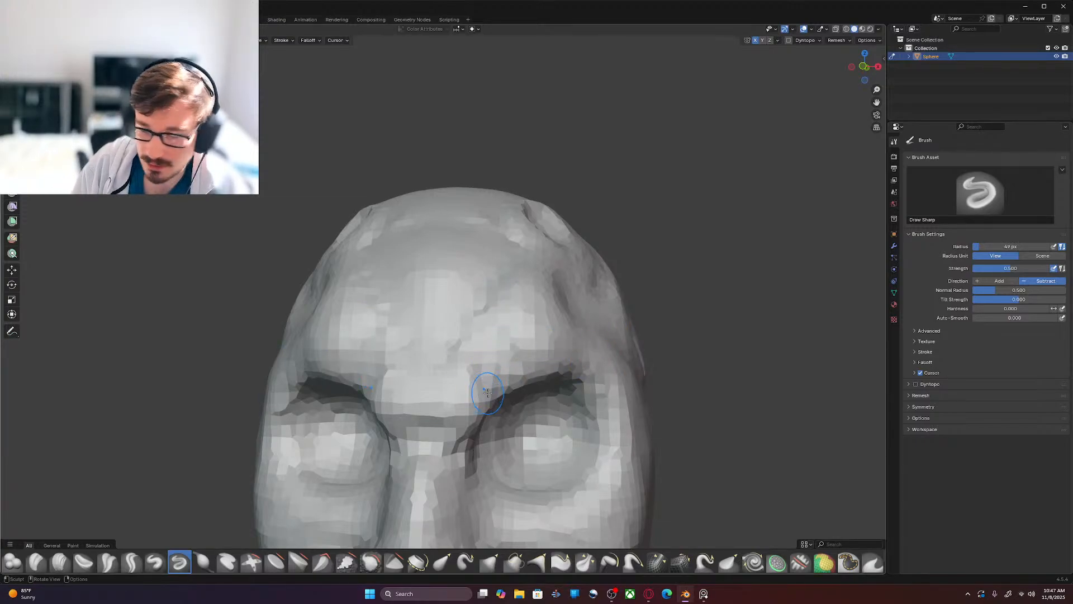
# Step: Build up the inner brow and the area above the nose bridge with Clay Strips, then smooth the forehead transition
pyautogui.click(59, 562)
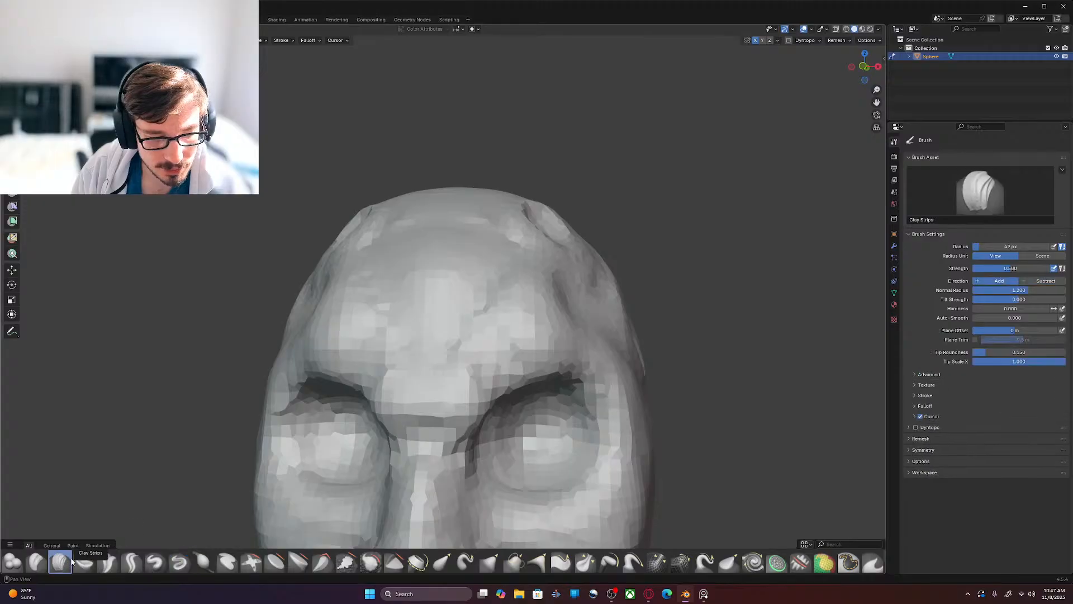
pyautogui.moveTo(458, 359)
pyautogui.mouseDown()
pyautogui.moveTo(464, 351)
pyautogui.moveTo(474, 365)
pyautogui.mouseUp()
pyautogui.moveTo(465, 352); pyautogui.dragTo(484, 362)
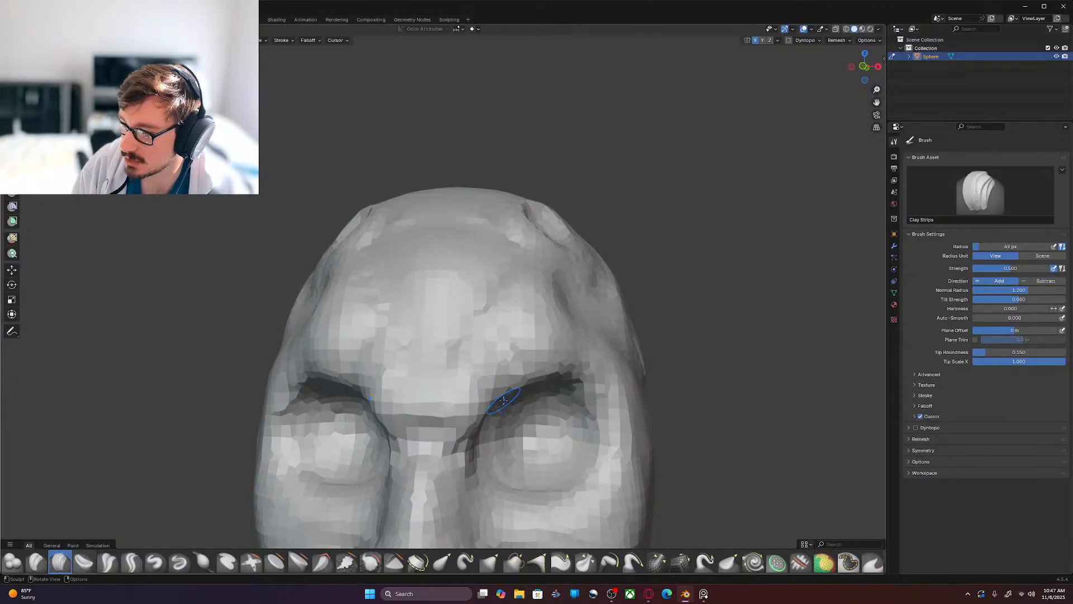
pyautogui.moveTo(486, 390); pyautogui.dragTo(473, 359)
pyautogui.moveTo(487, 403)
pyautogui.mouseDown()
pyautogui.moveTo(465, 400)
pyautogui.moveTo(455, 383)
pyautogui.mouseUp()
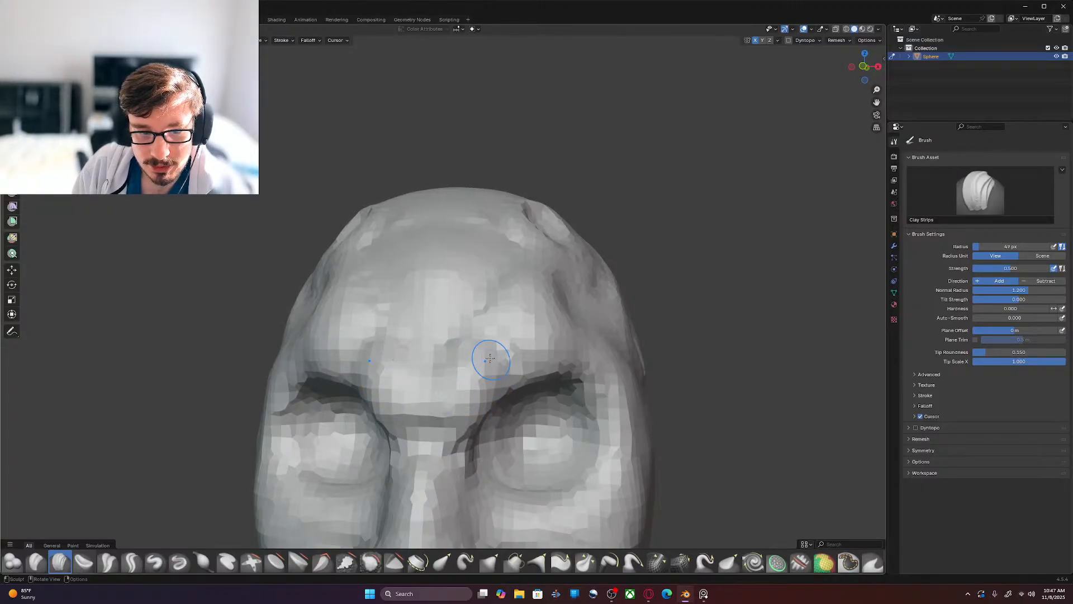
pyautogui.moveTo(497, 398); pyautogui.dragTo(516, 327, button='middle')
pyautogui.moveTo(476, 335)
pyautogui.keyDown('shift'); pyautogui.mouseDown()
pyautogui.moveTo(463, 358)
pyautogui.moveTo(465, 348)
pyautogui.mouseUp(); pyautogui.keyUp('shift')
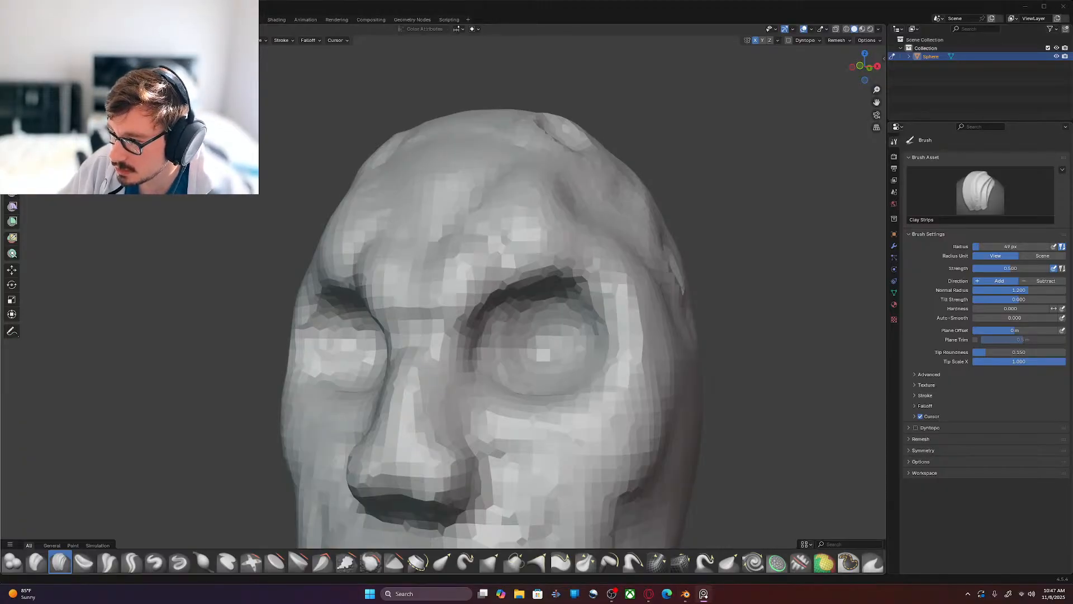
# Step: Reduce the Clay Strips radius to 45 px and build up the side of the nose bridge beside the eye socket
pyautogui.moveTo(567, 352); pyautogui.dragTo(556, 306, button='middle')
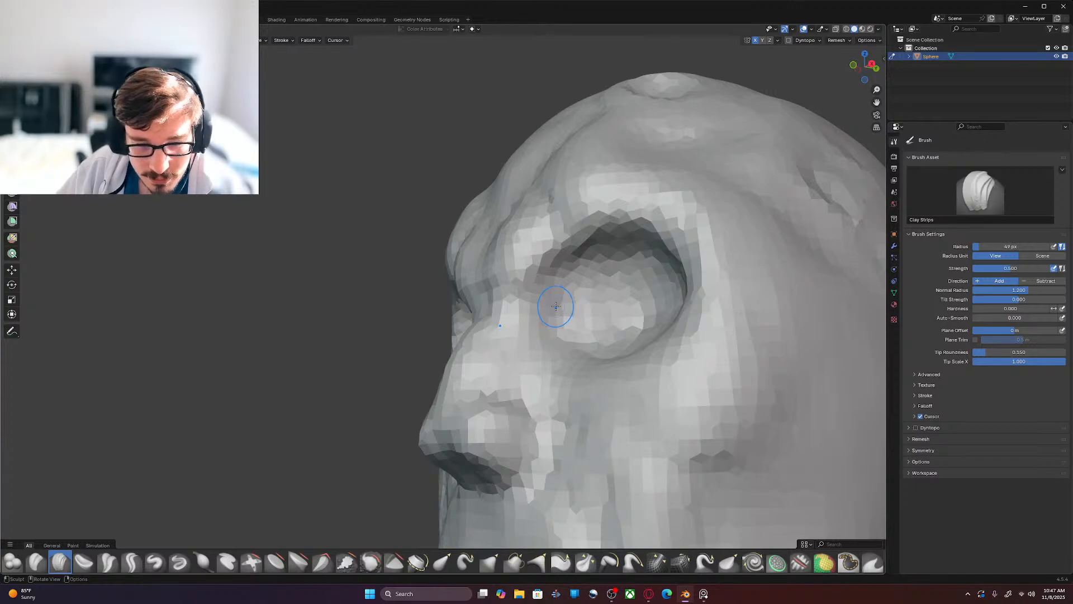
pyautogui.press('f')
pyautogui.click(496, 328)
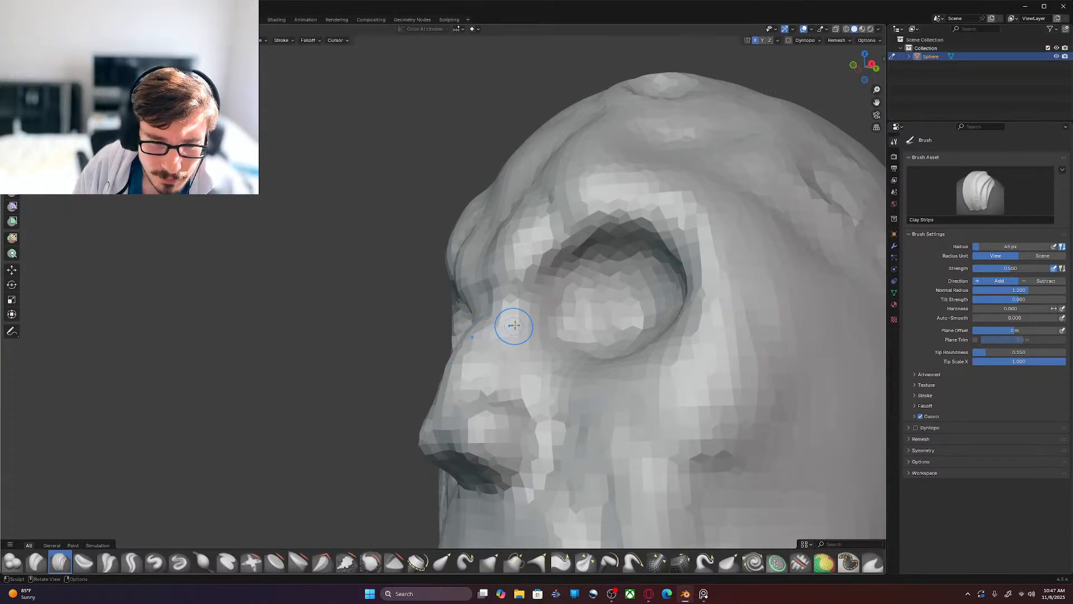
pyautogui.moveTo(535, 312)
pyautogui.mouseDown()
pyautogui.moveTo(474, 347)
pyautogui.moveTo(524, 316)
pyautogui.moveTo(498, 345)
pyautogui.moveTo(469, 340)
pyautogui.moveTo(501, 328)
pyautogui.mouseUp()
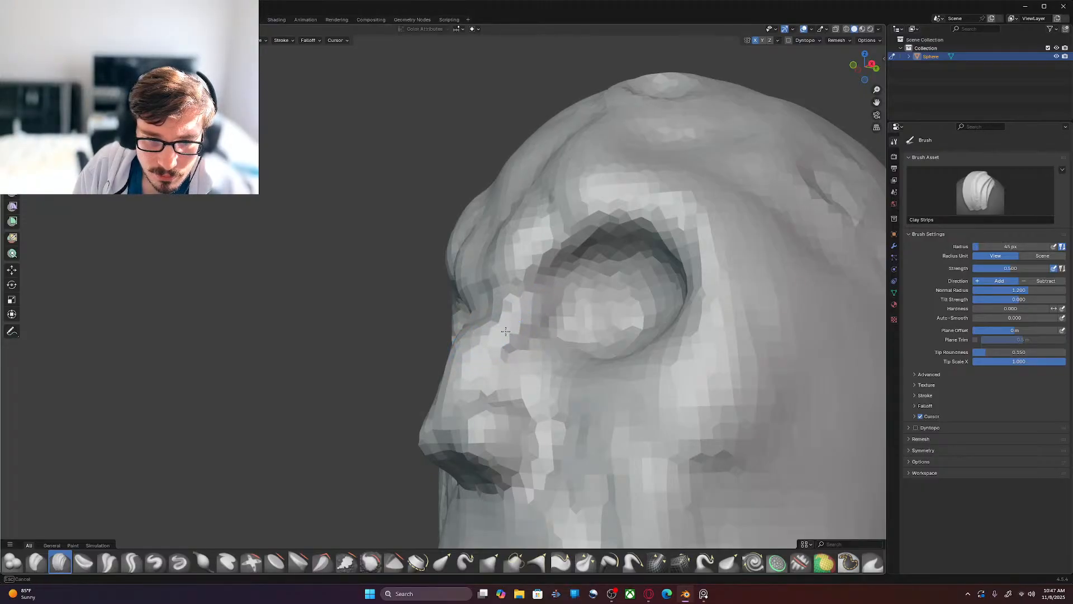
# Step: Pull the nose tip downward from the front view with the Grab brush and remesh the head
pyautogui.moveTo(587, 339)
pyautogui.mouseDown(button='middle')
pyautogui.moveTo(631, 344)
pyautogui.moveTo(554, 369)
pyautogui.moveTo(604, 385)
pyautogui.moveTo(589, 343)
pyautogui.moveTo(613, 326)
pyautogui.mouseUp(button='middle')
pyautogui.press('KP_1')
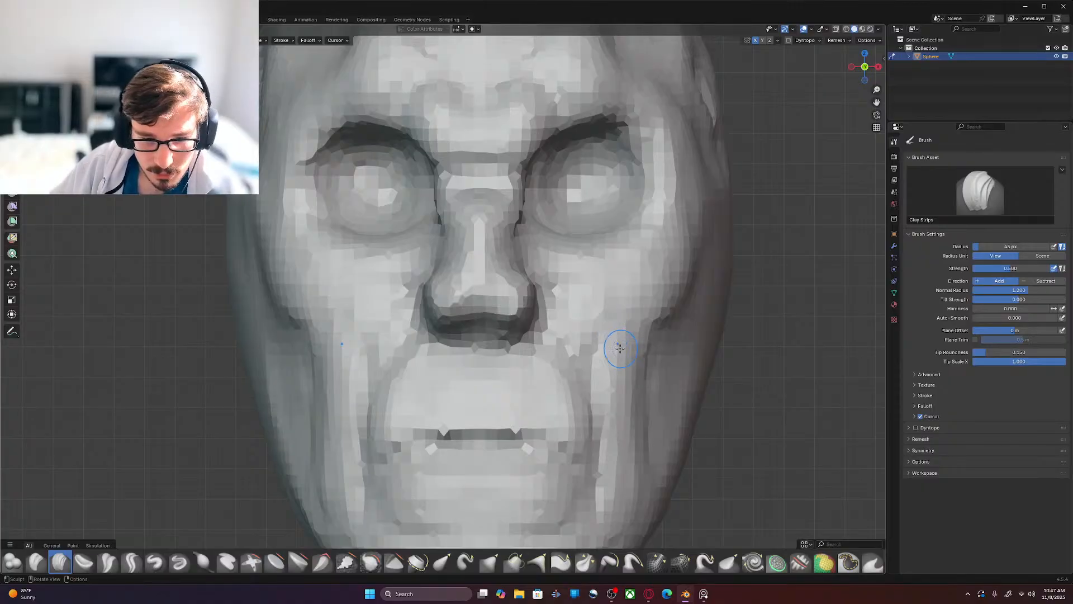
pyautogui.scroll(1, 623, 347)
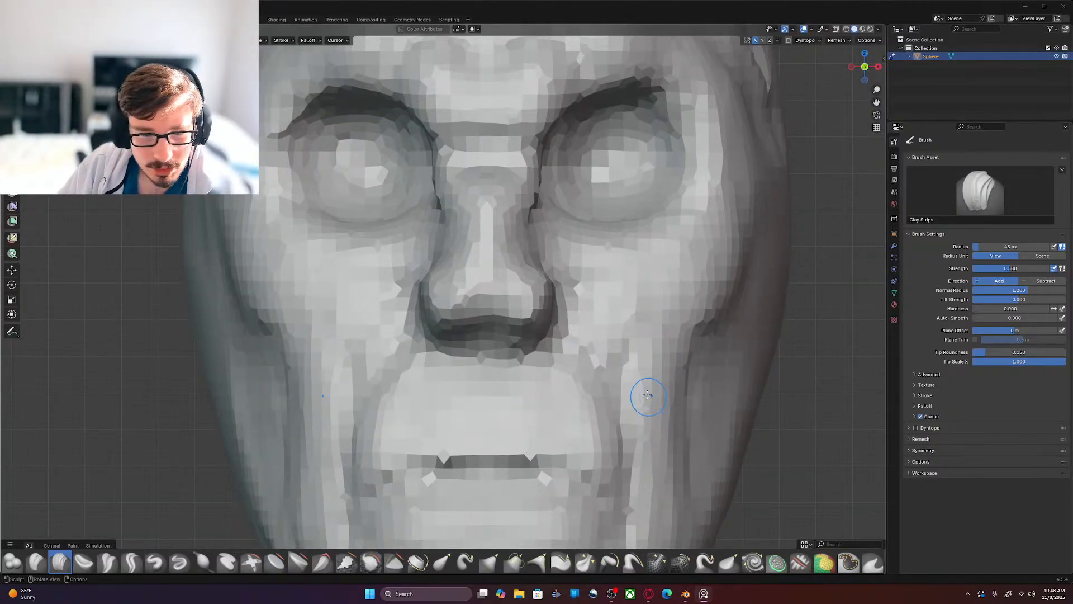
pyautogui.scroll(3, 632, 369)
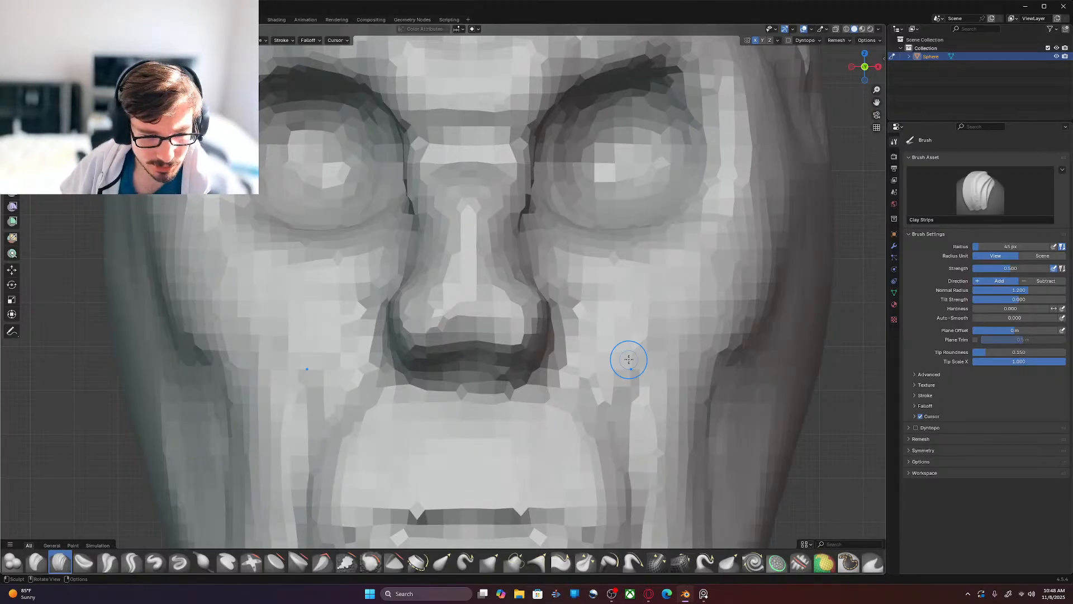
pyautogui.press('g')
pyautogui.click(486, 426)
pyautogui.moveTo(471, 335)
pyautogui.mouseDown()
pyautogui.moveTo(484, 361)
pyautogui.moveTo(511, 355)
pyautogui.moveTo(502, 338)
pyautogui.moveTo(506, 350)
pyautogui.mouseUp()
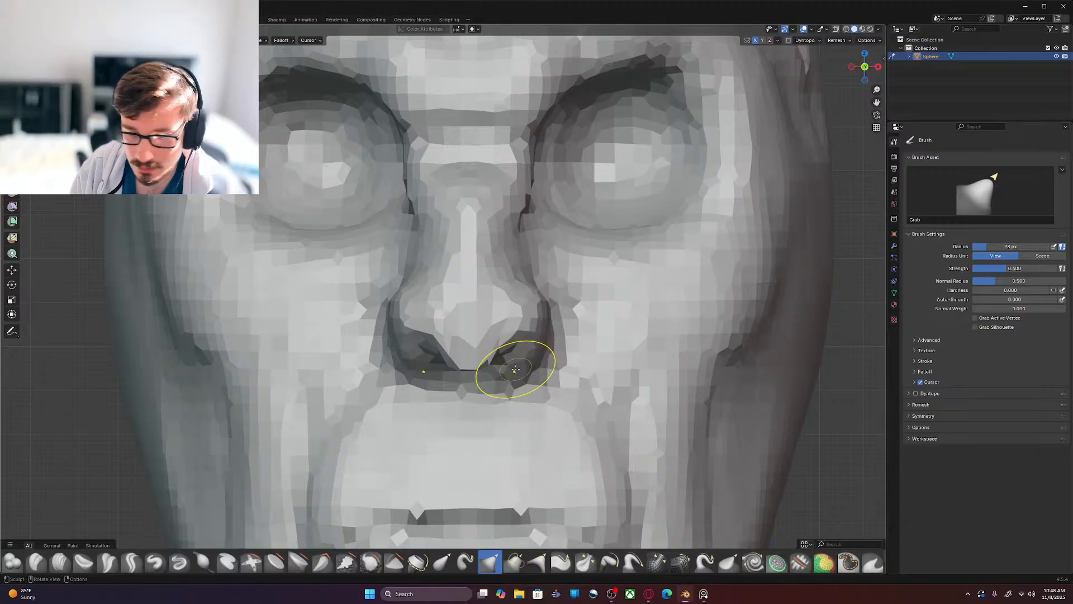
pyautogui.hotkey('ctrl', 'z')
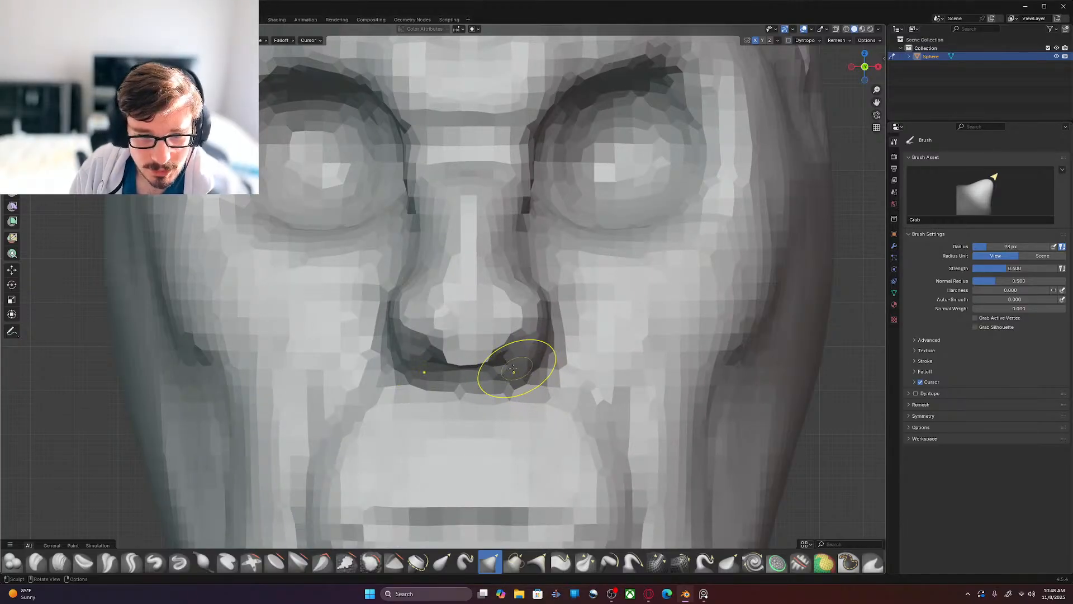
pyautogui.moveTo(491, 362)
pyautogui.mouseDown()
pyautogui.moveTo(481, 360)
pyautogui.moveTo(494, 351)
pyautogui.mouseUp()
pyautogui.moveTo(487, 346)
pyautogui.mouseDown(button='middle')
pyautogui.moveTo(438, 342)
pyautogui.moveTo(531, 330)
pyautogui.moveTo(539, 357)
pyautogui.moveTo(568, 341)
pyautogui.mouseUp(button='middle')
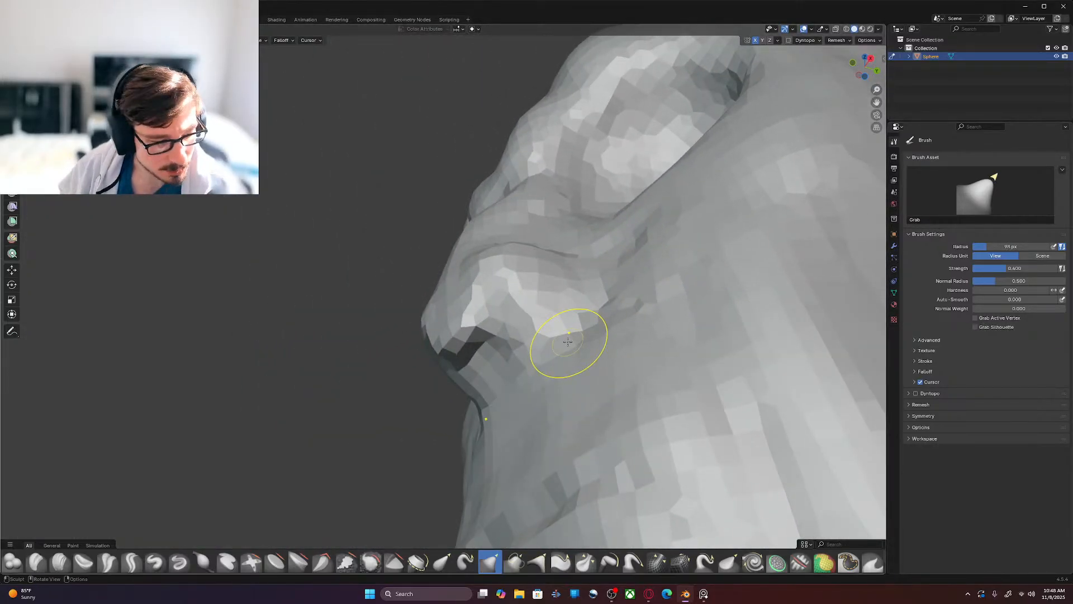
# Step: Build up the underside of the nose tip and the septum with the Draw brush at a reduced radius of 73 px
pyautogui.press('x')
pyautogui.moveTo(483, 376)
pyautogui.mouseDown()
pyautogui.moveTo(515, 336)
pyautogui.moveTo(571, 318)
pyautogui.moveTo(543, 339)
pyautogui.moveTo(569, 331)
pyautogui.moveTo(492, 386)
pyautogui.mouseUp()
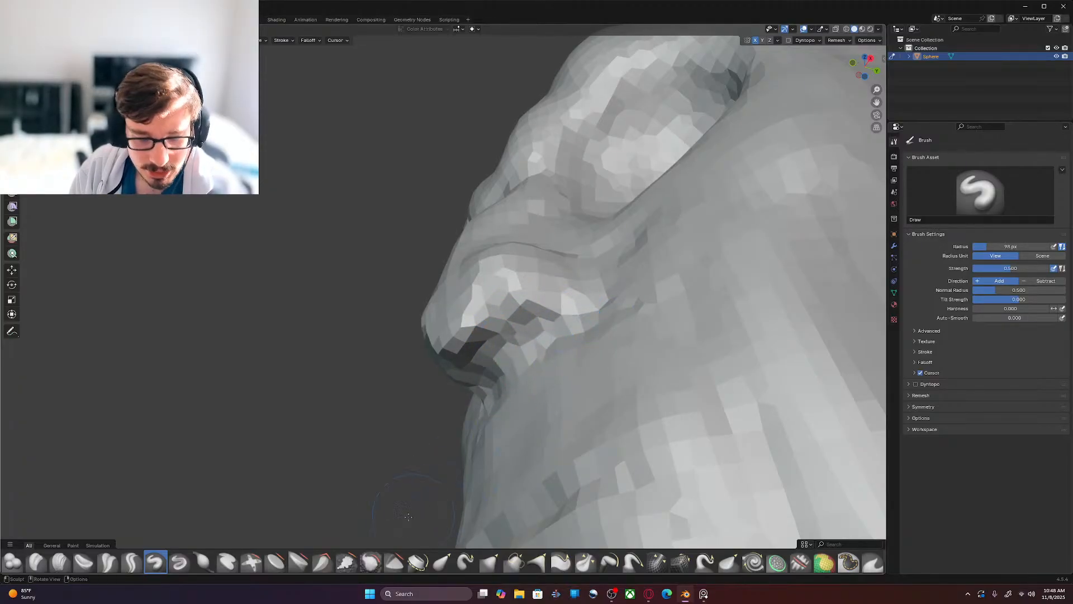
pyautogui.hotkey('ctrl', 'z')
pyautogui.press('f')
pyautogui.click(471, 339)
pyautogui.moveTo(487, 336)
pyautogui.mouseDown()
pyautogui.moveTo(489, 356)
pyautogui.moveTo(473, 334)
pyautogui.moveTo(481, 372)
pyautogui.moveTo(503, 364)
pyautogui.mouseUp()
pyautogui.press('KP_1')
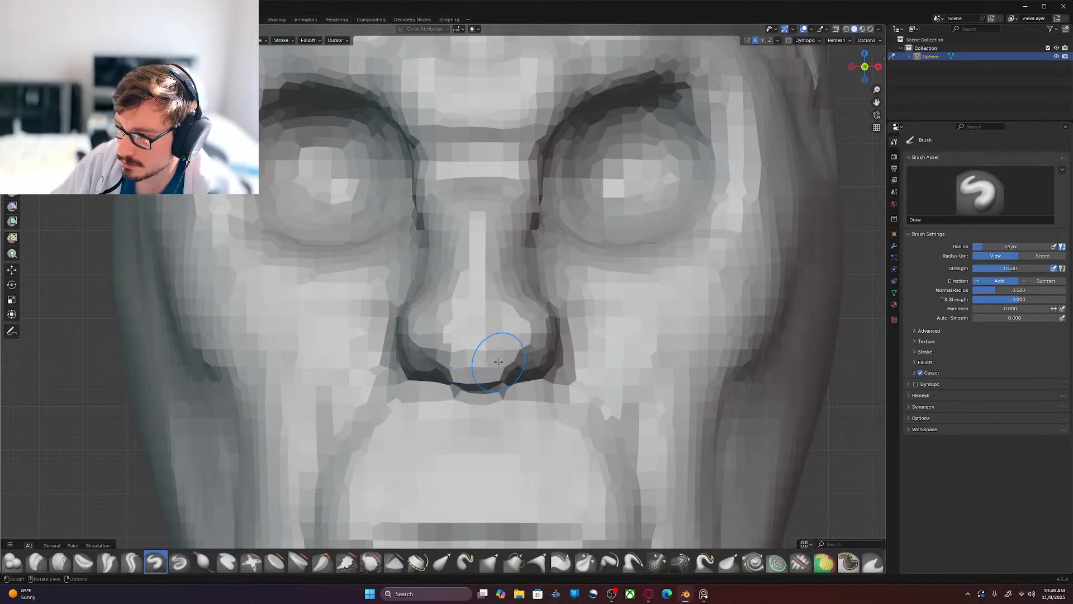
pyautogui.keyDown('shift'); pyautogui.moveTo(567, 407); pyautogui.dragTo(497, 412, button='middle'); pyautogui.keyUp('shift')
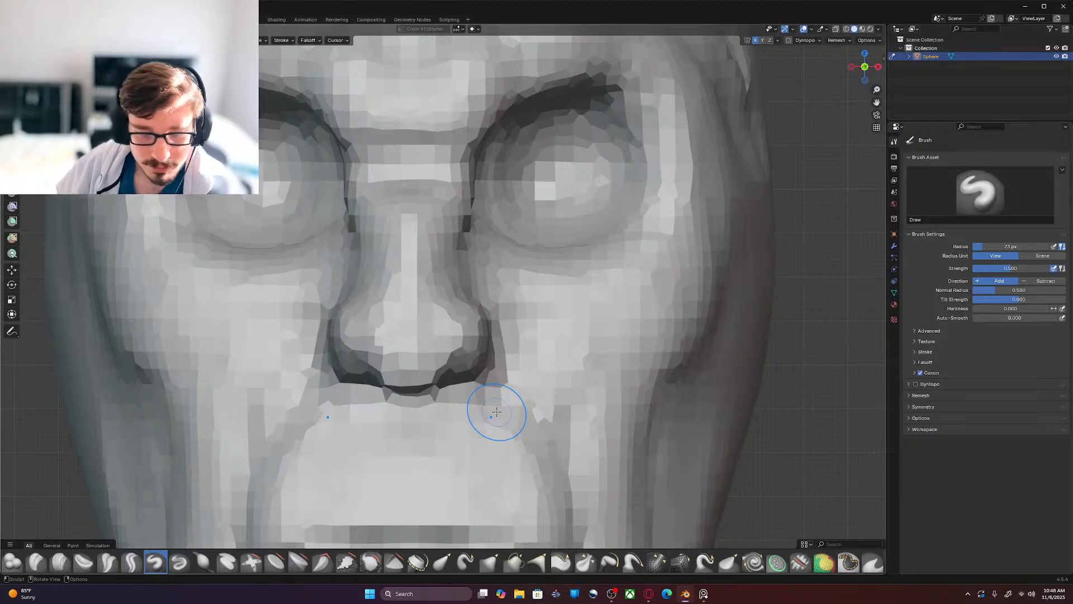
# Step: Pull the nose wings outward with the Grab brush, setting its radius to 71 px
pyautogui.press('g')
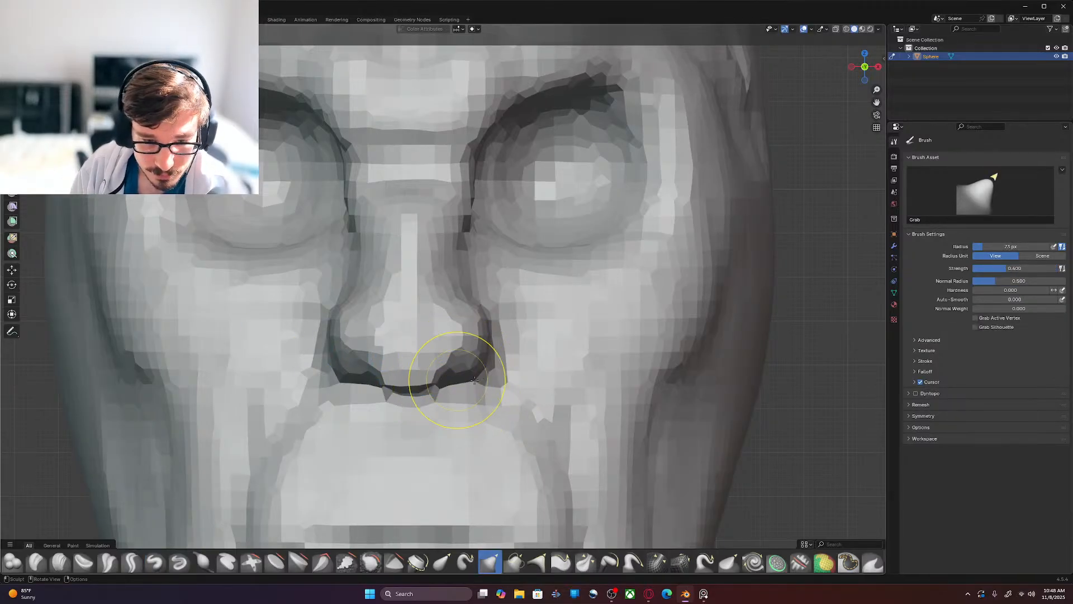
pyautogui.click(477, 379)
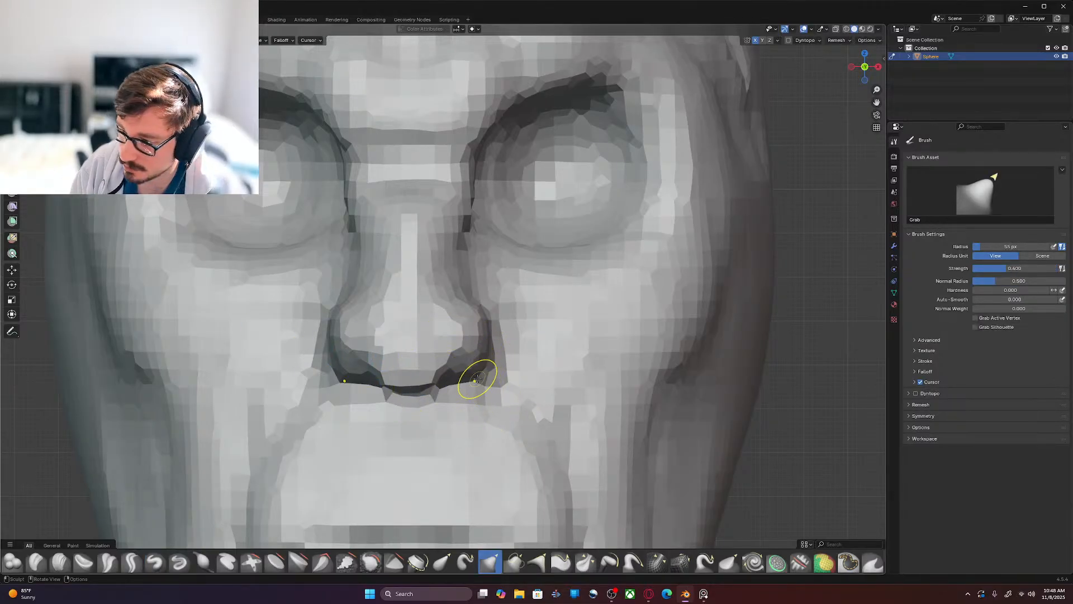
pyautogui.moveTo(486, 317); pyautogui.dragTo(484, 322)
pyautogui.press('f')
pyautogui.click(511, 326)
pyautogui.moveTo(484, 315)
pyautogui.mouseDown()
pyautogui.moveTo(489, 302)
pyautogui.moveTo(477, 362)
pyautogui.mouseUp()
# Step: Reshape the lower nostril rims with Grab, remesh the head and check the nose from below
pyautogui.moveTo(466, 367)
pyautogui.mouseDown()
pyautogui.moveTo(461, 375)
pyautogui.moveTo(464, 350)
pyautogui.moveTo(455, 365)
pyautogui.mouseUp()
pyautogui.moveTo(460, 371); pyautogui.dragTo(463, 369)
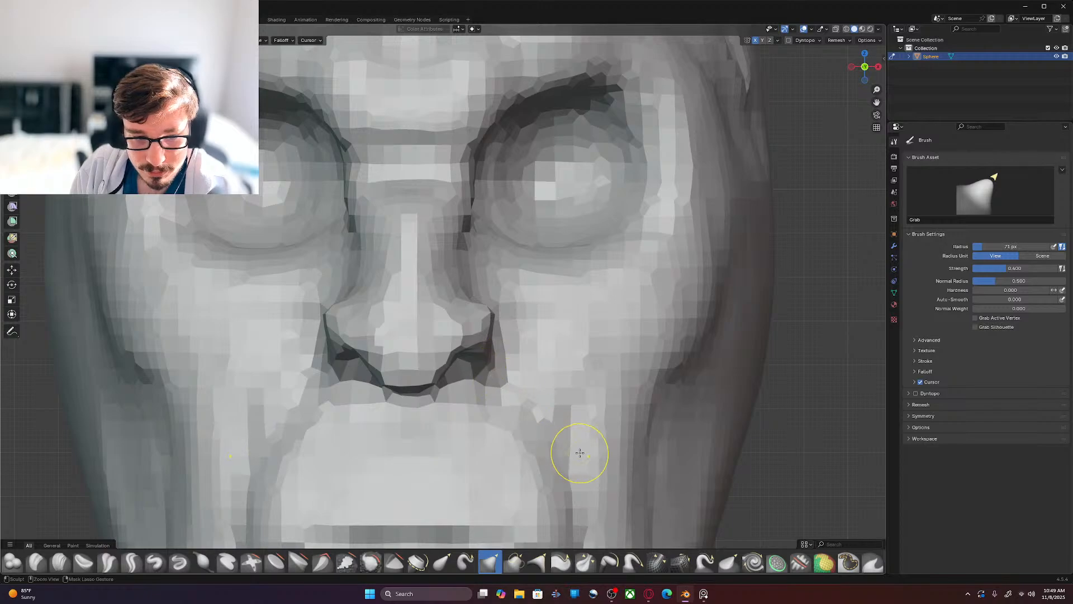
pyautogui.hotkey('ctrl', 'z')
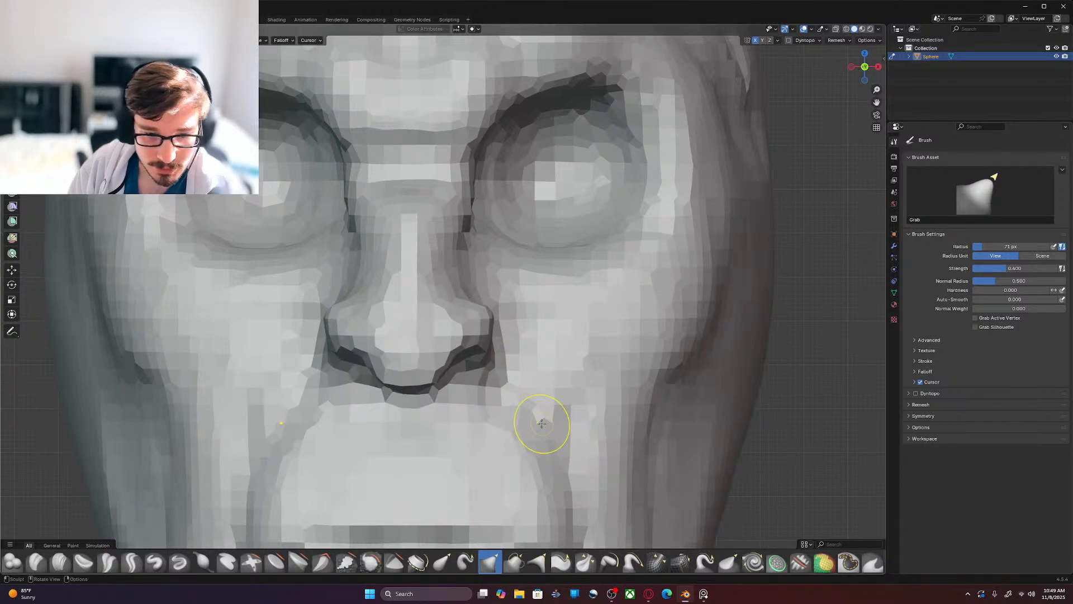
pyautogui.moveTo(542, 426); pyautogui.dragTo(524, 349, button='middle')
pyautogui.moveTo(521, 354); pyautogui.dragTo(523, 357, button='middle')
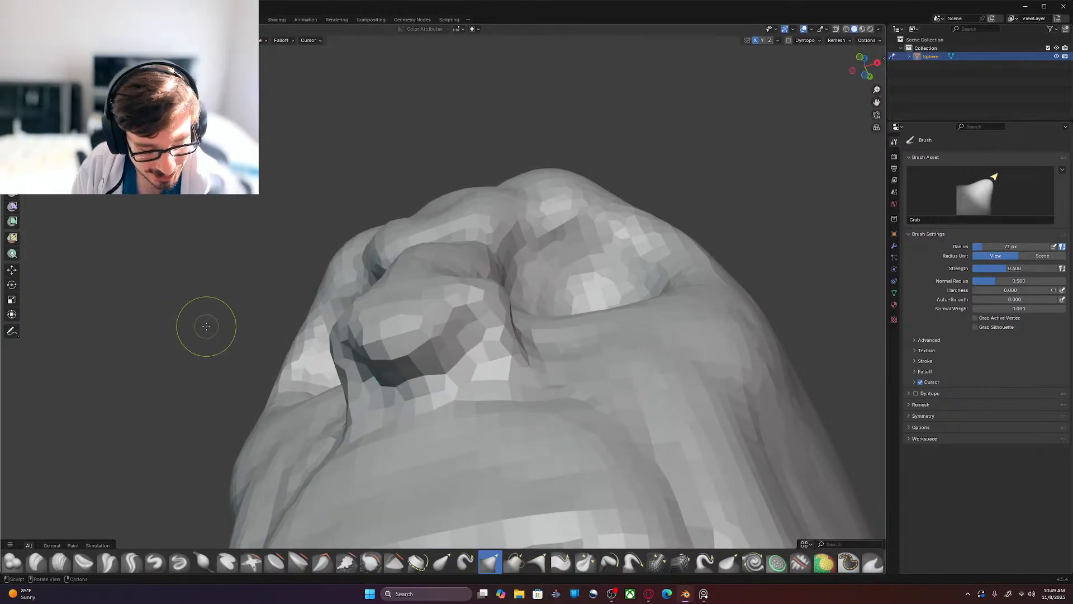
# Step: Sculpt the nostril opening from below with the Draw brush and undo the last carving stroke
pyautogui.press('x')
pyautogui.moveTo(411, 367)
pyautogui.mouseDown()
pyautogui.moveTo(426, 357)
pyautogui.moveTo(412, 305)
pyautogui.moveTo(433, 334)
pyautogui.mouseUp()
pyautogui.moveTo(412, 372)
pyautogui.keyDown('ctrl'); pyautogui.mouseDown()
pyautogui.moveTo(430, 393)
pyautogui.moveTo(526, 376)
pyautogui.moveTo(497, 368)
pyautogui.moveTo(469, 322)
pyautogui.moveTo(450, 335)
pyautogui.moveTo(475, 345)
pyautogui.moveTo(454, 333)
pyautogui.moveTo(450, 366)
pyautogui.moveTo(472, 320)
pyautogui.mouseUp(); pyautogui.keyUp('ctrl')
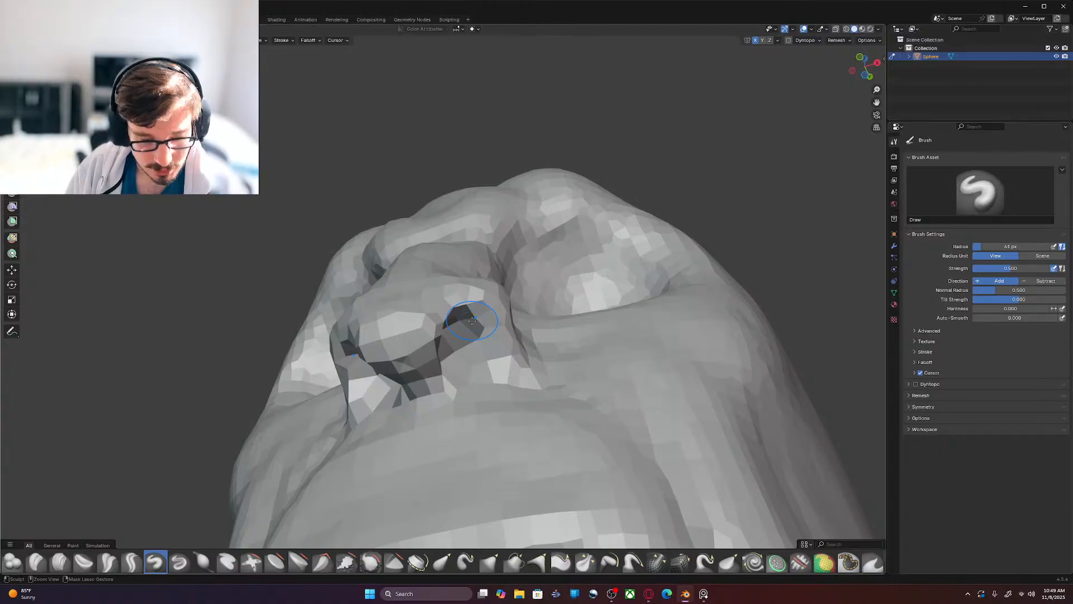
pyautogui.hotkey('ctrl', 'z')
pyautogui.press('KP_1')
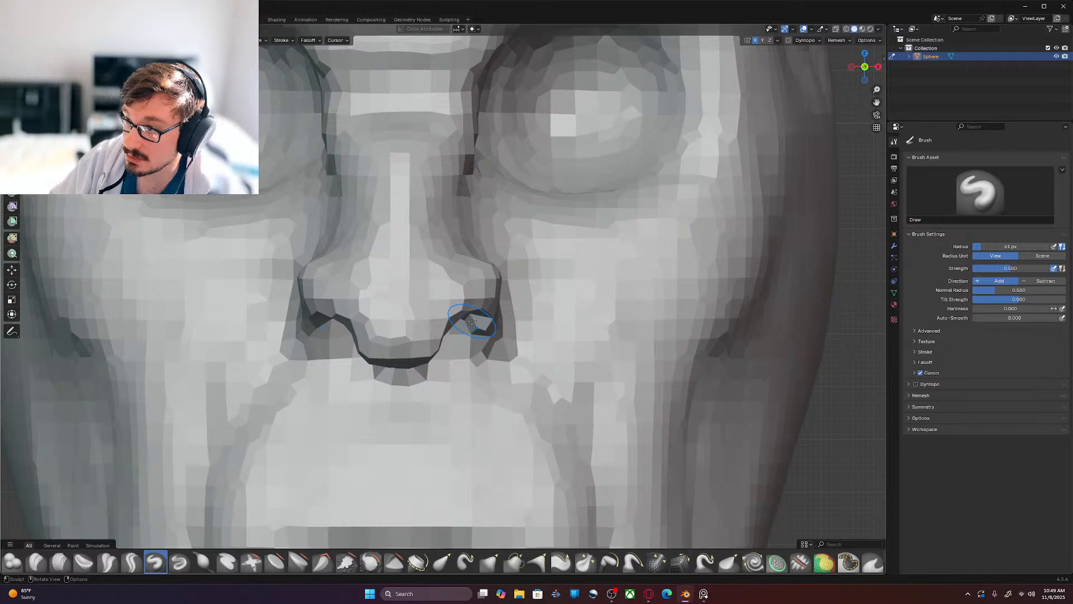
# Step: Reshape the nostril rims and the outer edges of the nose wings from the front view with the Grab brush
pyautogui.press('g')
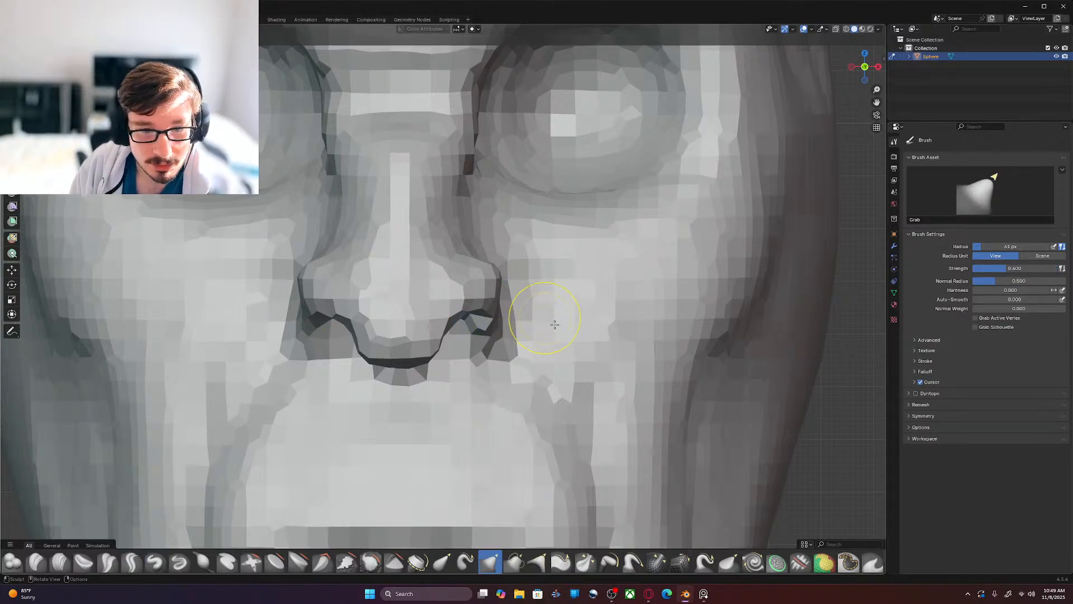
pyautogui.moveTo(459, 372)
pyautogui.mouseDown()
pyautogui.moveTo(408, 366)
pyautogui.moveTo(453, 332)
pyautogui.mouseUp()
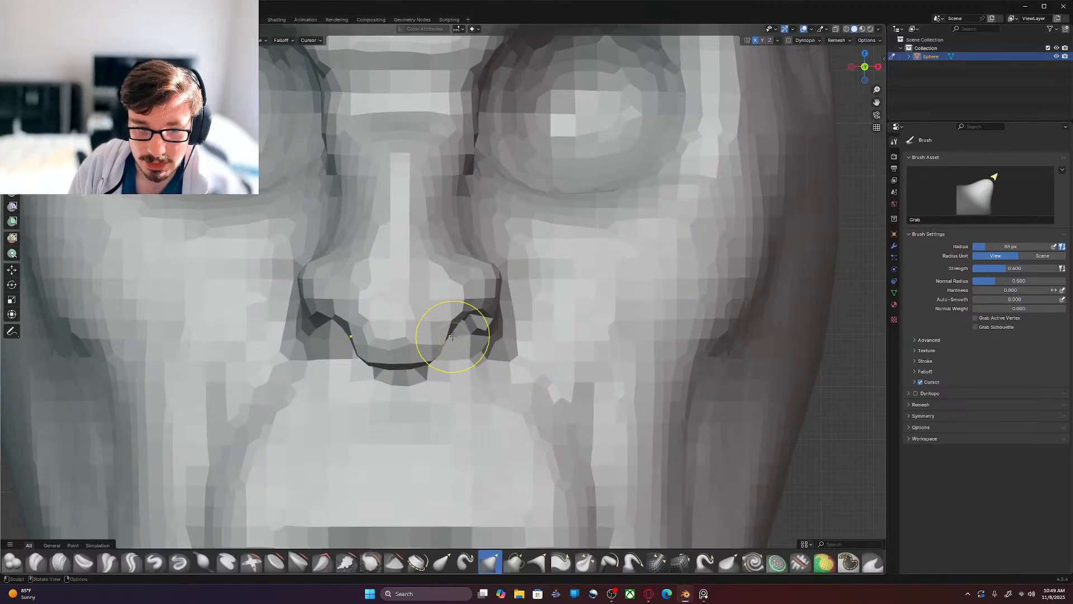
pyautogui.moveTo(432, 356); pyautogui.dragTo(433, 354)
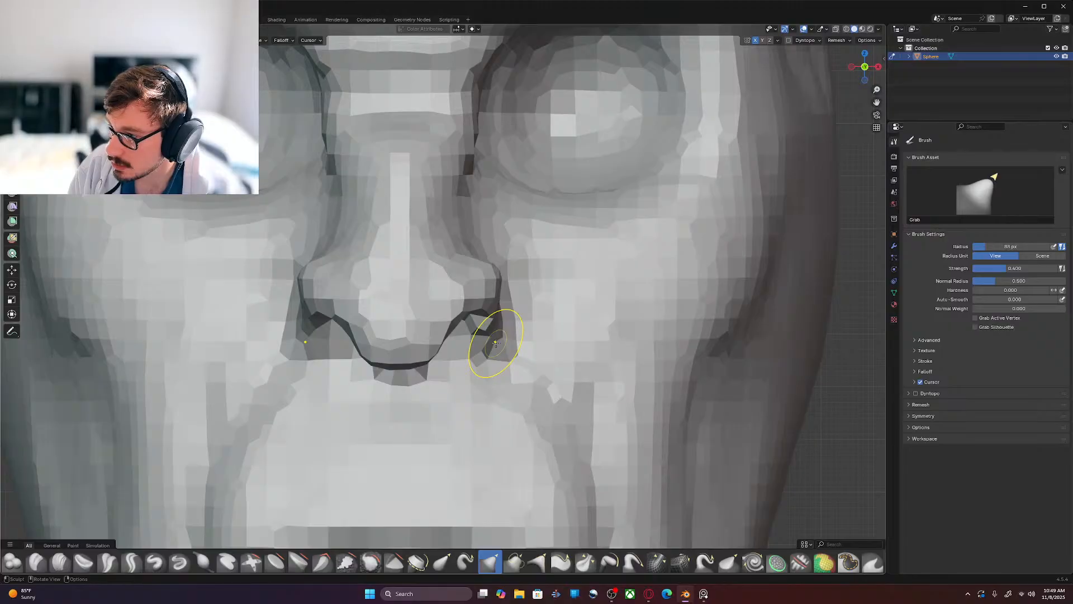
pyautogui.moveTo(491, 324); pyautogui.dragTo(491, 329)
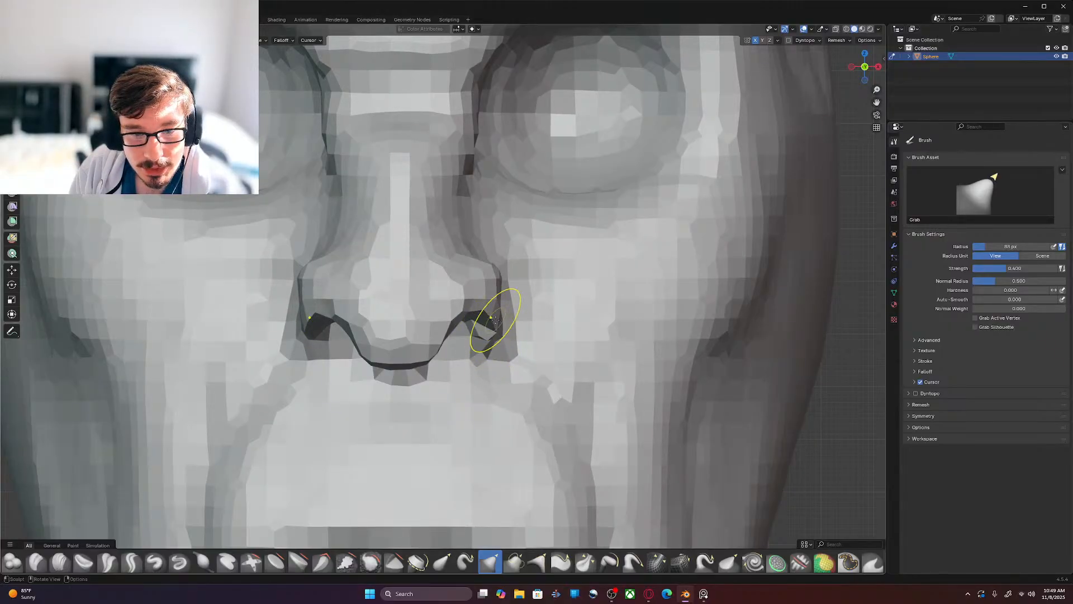
pyautogui.moveTo(496, 276); pyautogui.dragTo(495, 273)
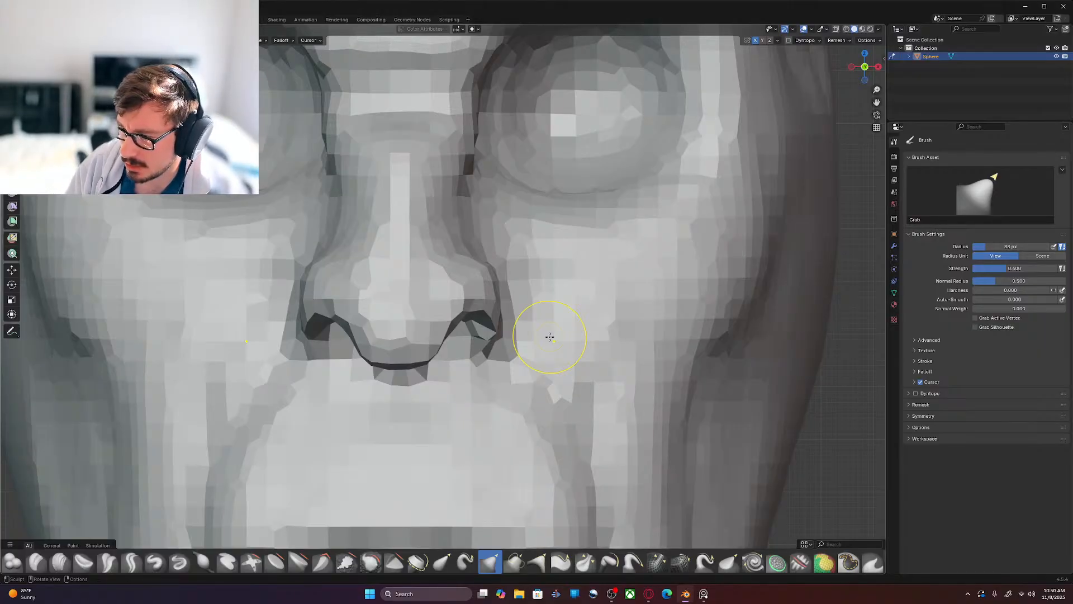
# Step: Add volume beside the nose bridge with Clay Strips at a reduced radius and smooth the transition into the cheek
pyautogui.click(60, 561)
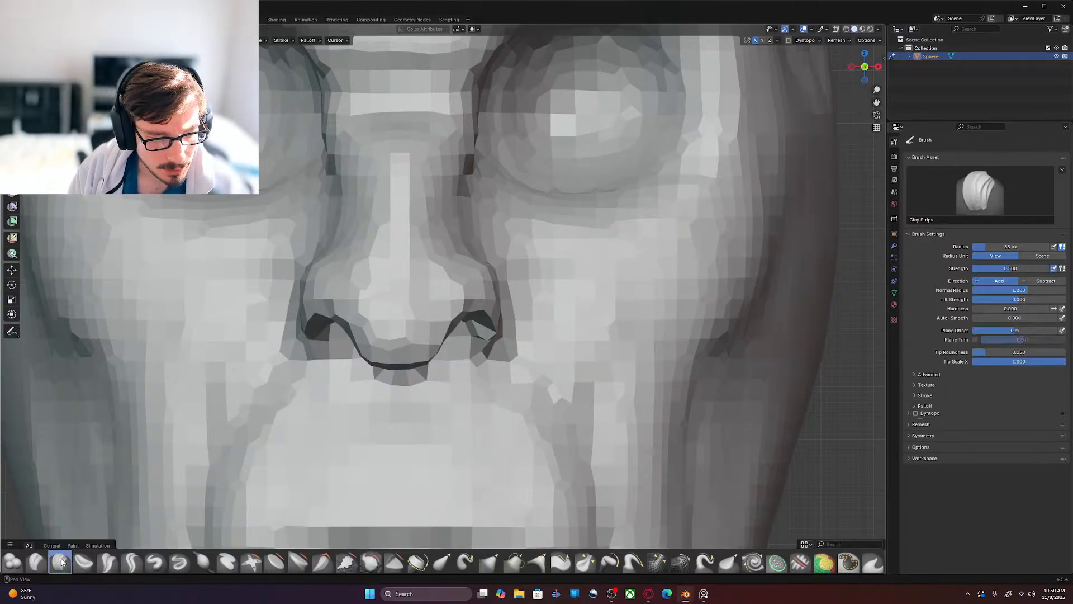
pyautogui.press('[')
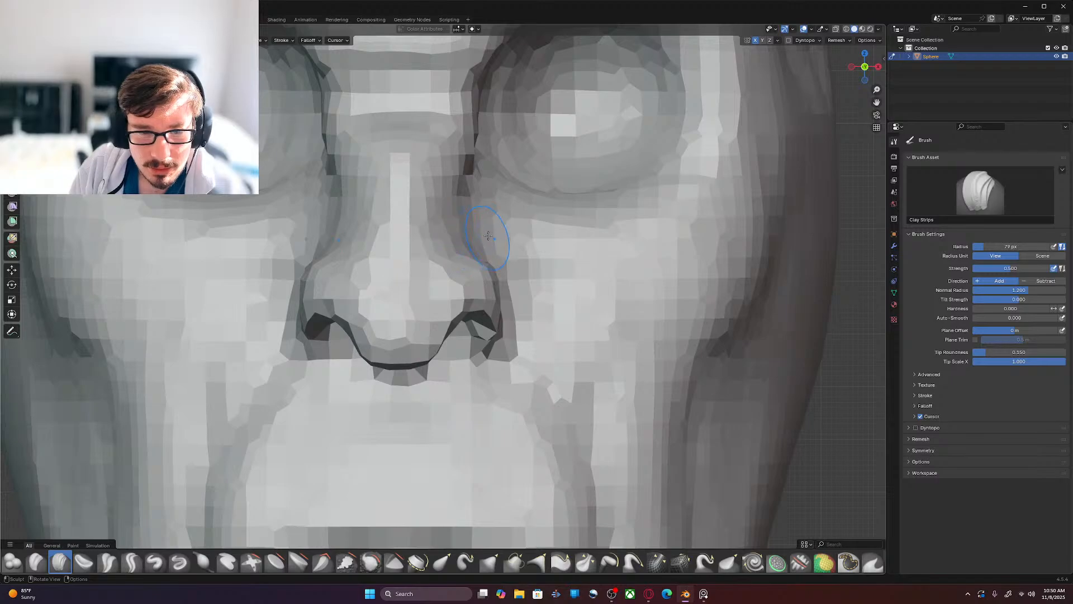
pyautogui.press('[')
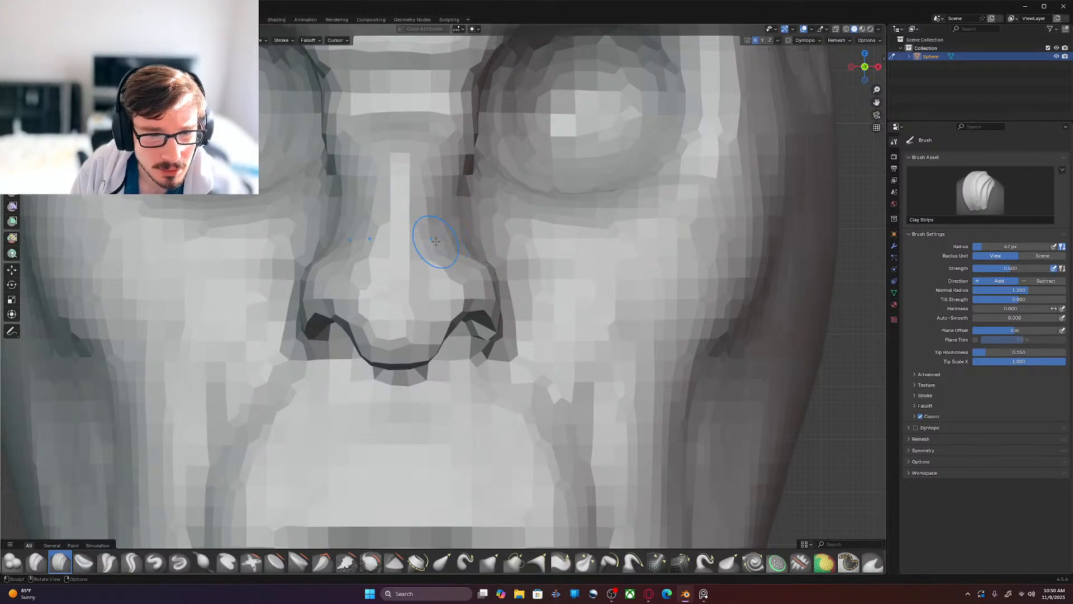
pyautogui.moveTo(474, 201)
pyautogui.mouseDown()
pyautogui.moveTo(442, 223)
pyautogui.moveTo(462, 208)
pyautogui.moveTo(442, 208)
pyautogui.moveTo(480, 214)
pyautogui.moveTo(481, 226)
pyautogui.moveTo(481, 191)
pyautogui.moveTo(488, 223)
pyautogui.moveTo(483, 185)
pyautogui.mouseUp()
pyautogui.moveTo(434, 234)
pyautogui.keyDown('shift'); pyautogui.mouseDown()
pyautogui.moveTo(457, 226)
pyautogui.moveTo(446, 236)
pyautogui.mouseUp(); pyautogui.keyUp('shift')
pyautogui.moveTo(493, 211)
pyautogui.keyDown('shift'); pyautogui.mouseDown()
pyautogui.moveTo(438, 208)
pyautogui.moveTo(523, 218)
pyautogui.moveTo(492, 215)
pyautogui.moveTo(511, 219)
pyautogui.mouseUp(); pyautogui.keyUp('shift')
pyautogui.moveTo(512, 219)
pyautogui.keyDown('shift'); pyautogui.mouseDown()
pyautogui.moveTo(502, 197)
pyautogui.moveTo(570, 225)
pyautogui.moveTo(560, 218)
pyautogui.mouseUp(); pyautogui.keyUp('shift')
pyautogui.moveTo(625, 231)
pyautogui.keyDown('shift'); pyautogui.mouseDown()
pyautogui.moveTo(565, 226)
pyautogui.moveTo(534, 245)
pyautogui.mouseUp(); pyautogui.keyUp('shift')
pyautogui.moveTo(616, 253)
pyautogui.keyDown('shift'); pyautogui.mouseDown()
pyautogui.moveTo(554, 248)
pyautogui.moveTo(470, 201)
pyautogui.moveTo(469, 232)
pyautogui.mouseUp(); pyautogui.keyUp('shift')
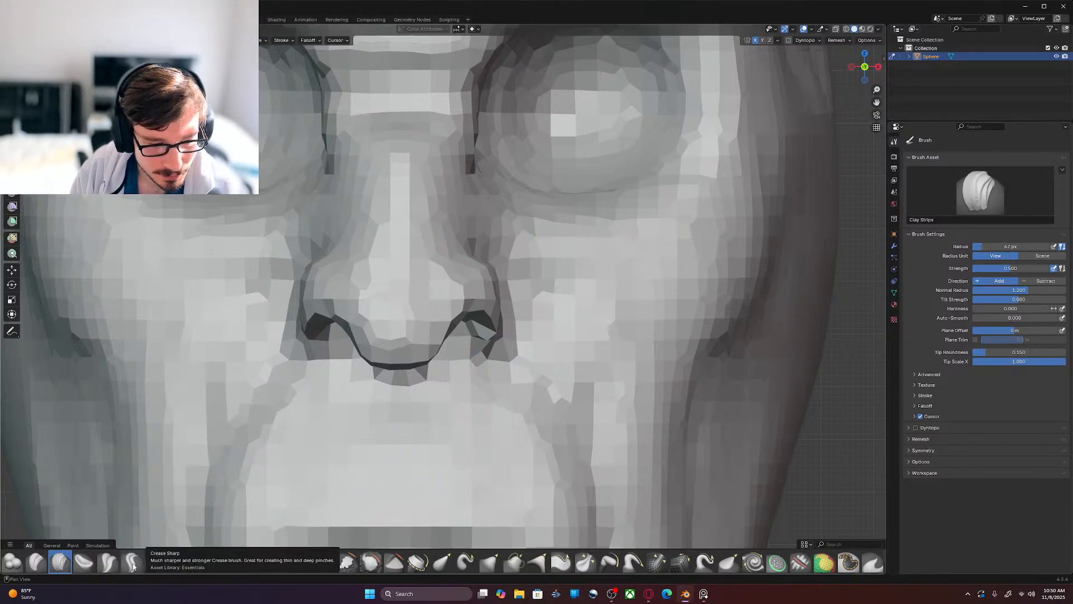
# Step: Carve a crease above the nose wings with Draw Sharp at a 35 px radius and confirm the remesh voxel size
pyautogui.click(179, 562)
pyautogui.press('f')
pyautogui.click(527, 296)
pyautogui.moveTo(436, 258); pyautogui.dragTo(480, 232)
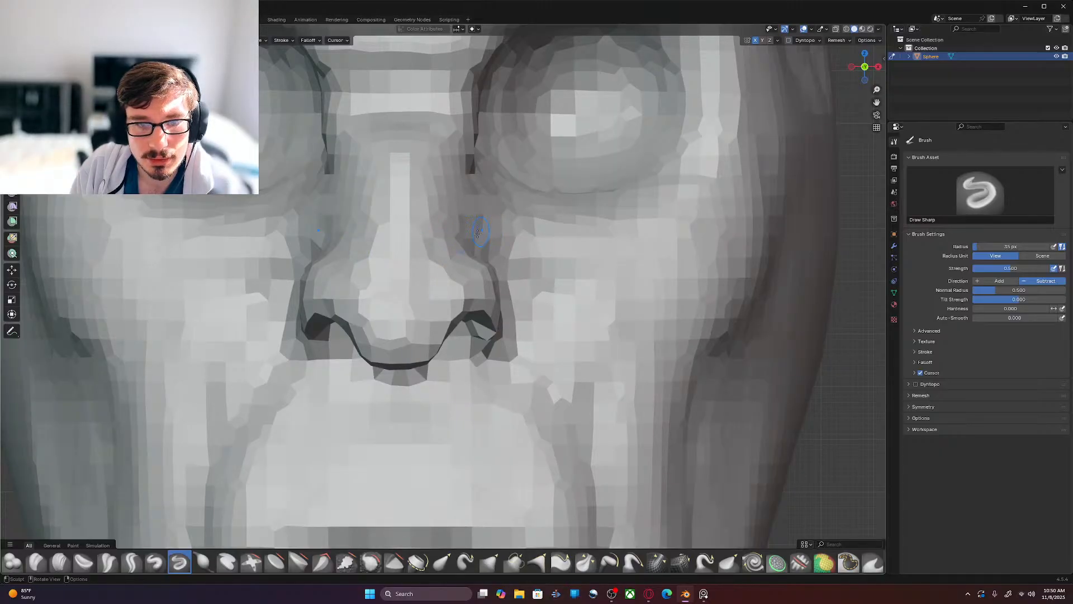
pyautogui.scroll(-4, 580, 273)
pyautogui.moveTo(580, 273)
pyautogui.mouseDown(button='middle')
pyautogui.moveTo(546, 307)
pyautogui.moveTo(575, 221)
pyautogui.moveTo(704, 454)
pyautogui.mouseUp(button='middle')
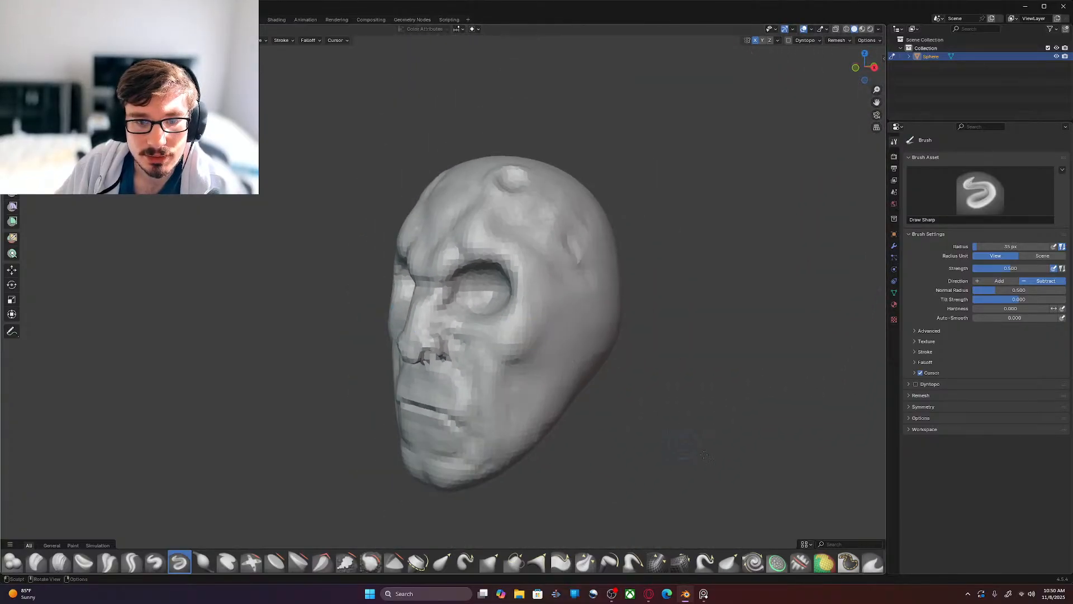
pyautogui.press('r')
pyautogui.click(607, 328)
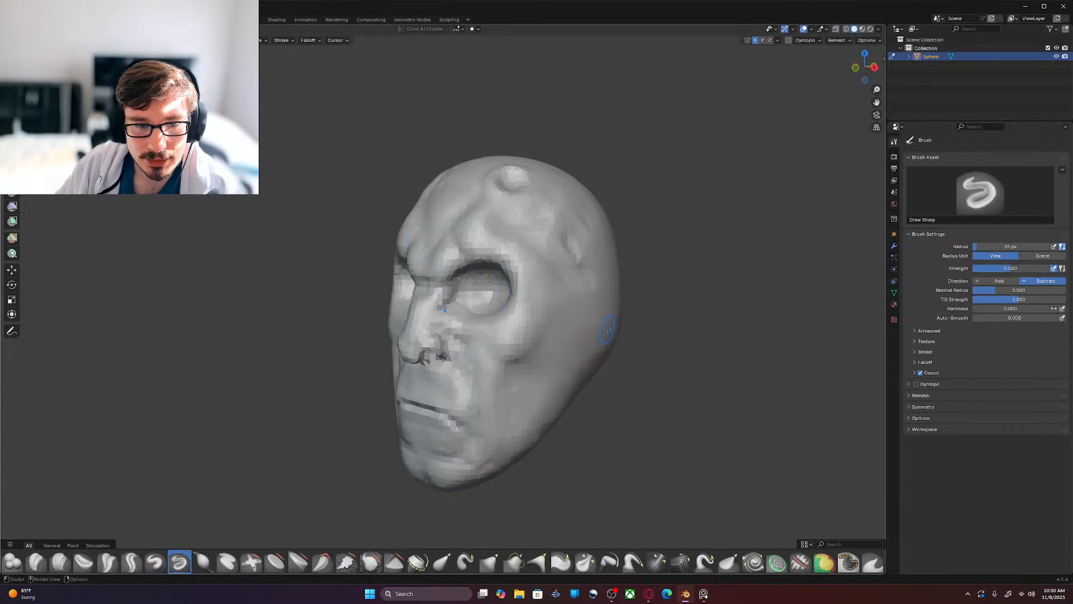
# Step: Examine the side of the skull around the horn base, brow and temple
pyautogui.moveTo(608, 328)
pyautogui.mouseDown(button='middle')
pyautogui.moveTo(578, 331)
pyautogui.moveTo(632, 318)
pyautogui.moveTo(533, 345)
pyautogui.moveTo(539, 367)
pyautogui.moveTo(554, 324)
pyautogui.mouseUp(button='middle')
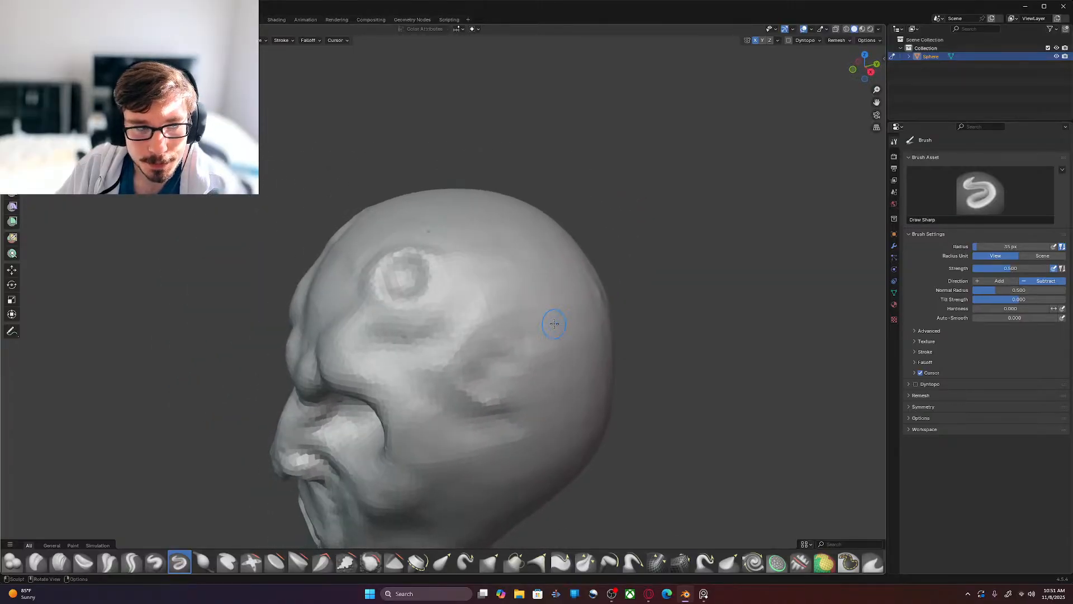
pyautogui.click(878, 29)
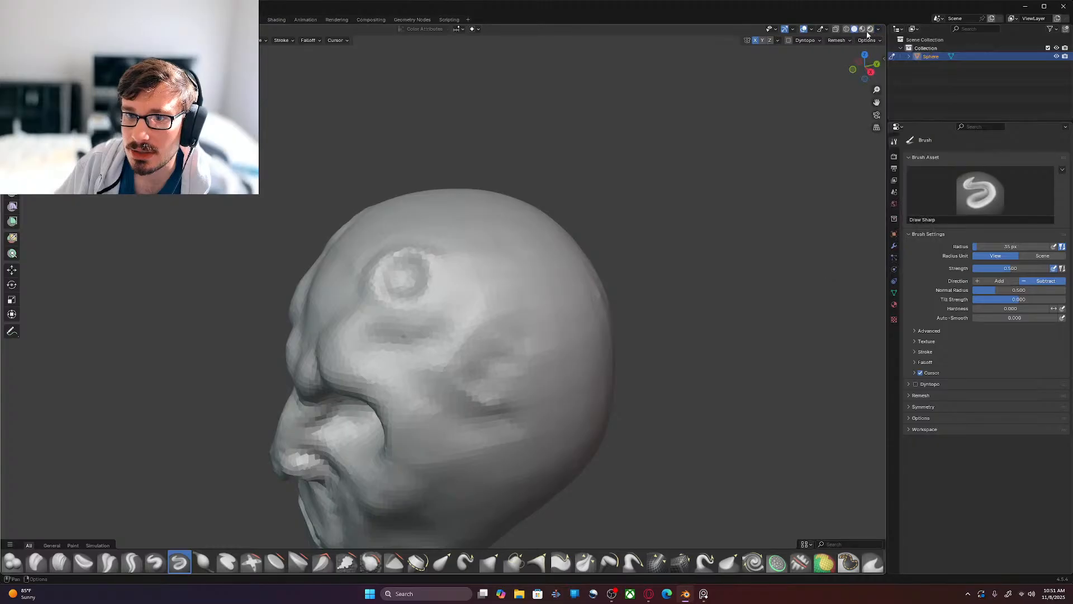
pyautogui.click(812, 31)
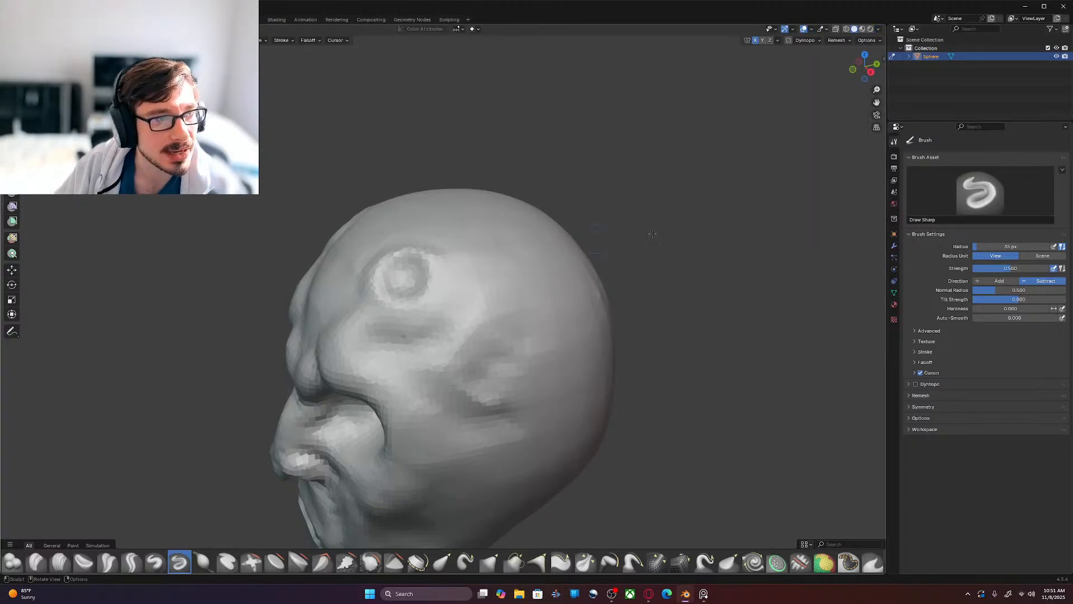
pyautogui.moveTo(605, 237); pyautogui.dragTo(696, 209, button='middle')
pyautogui.moveTo(659, 293)
pyautogui.keyDown('shift'); pyautogui.mouseDown(button='middle')
pyautogui.moveTo(591, 230)
pyautogui.moveTo(595, 221)
pyautogui.moveTo(606, 282)
pyautogui.mouseUp(button='middle'); pyautogui.keyUp('shift')
pyautogui.scroll(2, 606, 281)
pyautogui.keyDown('shift'); pyautogui.moveTo(570, 226); pyautogui.dragTo(692, 317, button='middle'); pyautogui.keyUp('shift')
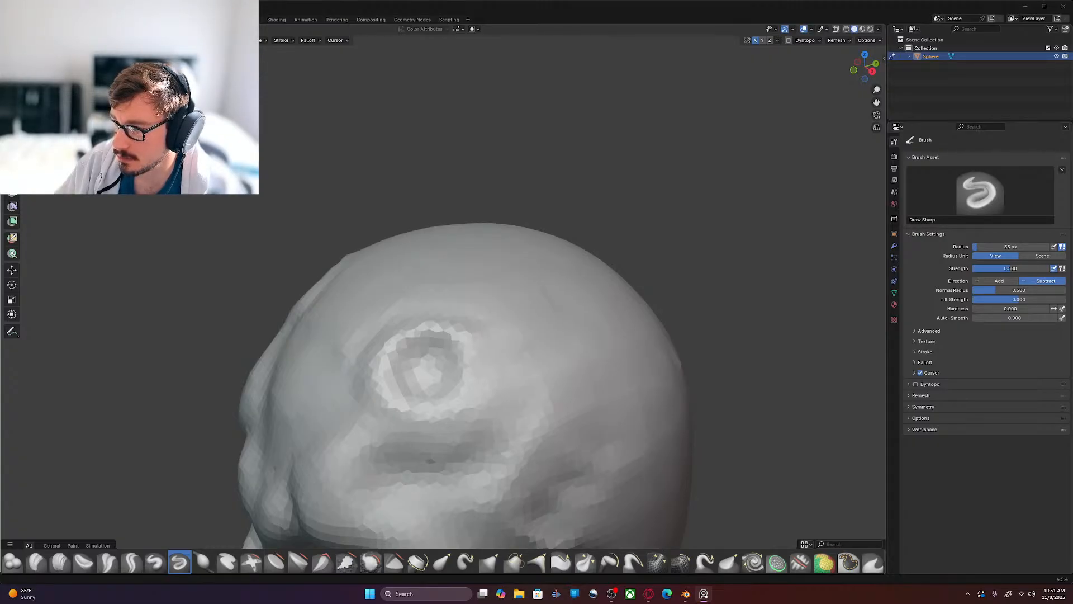
pyautogui.moveTo(761, 286)
pyautogui.mouseDown(button='middle')
pyautogui.moveTo(725, 333)
pyautogui.moveTo(735, 282)
pyautogui.mouseUp(button='middle')
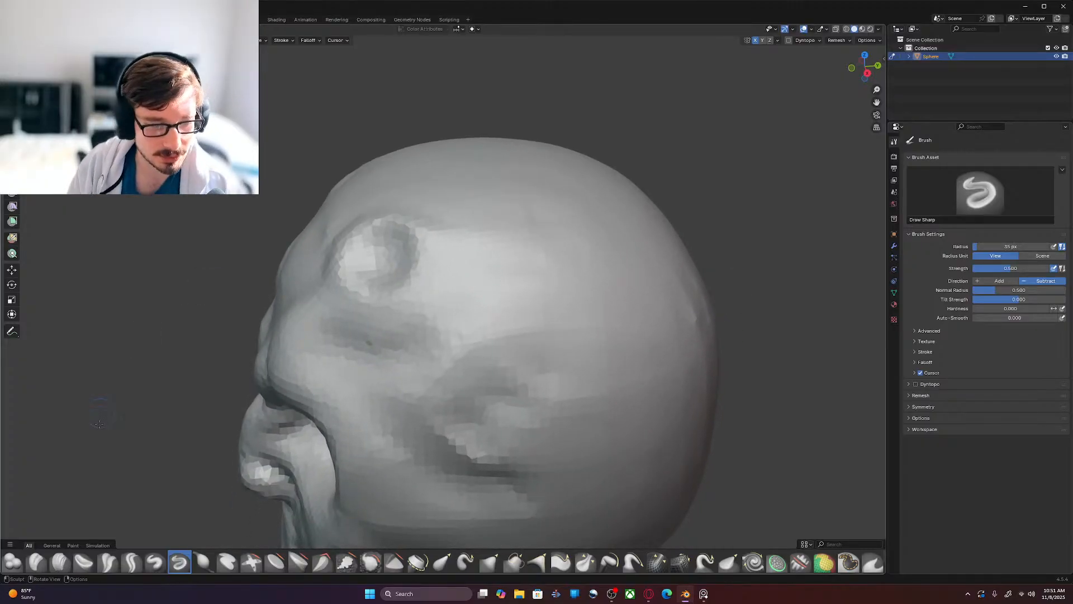
# Step: Build up the side of the skull behind the horn base and above the temple with an enlarged Clay Strips brush
pyautogui.click(60, 561)
pyautogui.press('f')
pyautogui.click(146, 457)
pyautogui.press('f')
pyautogui.click(181, 462)
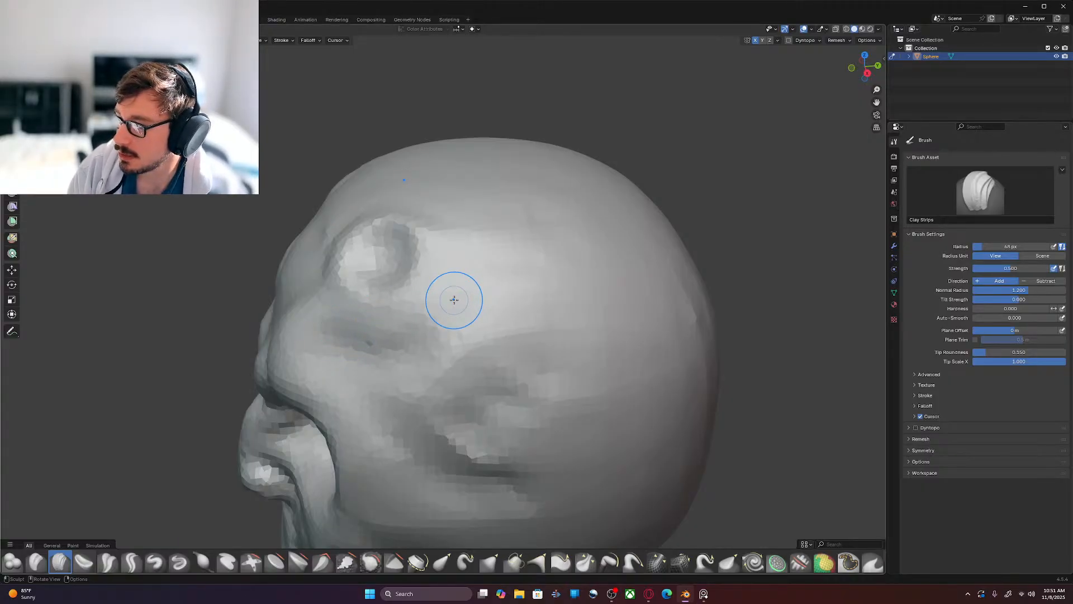
pyautogui.moveTo(450, 297); pyautogui.dragTo(481, 268)
pyautogui.moveTo(482, 267)
pyautogui.mouseDown()
pyautogui.moveTo(497, 250)
pyautogui.moveTo(487, 240)
pyautogui.moveTo(459, 289)
pyautogui.moveTo(400, 328)
pyautogui.moveTo(358, 328)
pyautogui.mouseUp()
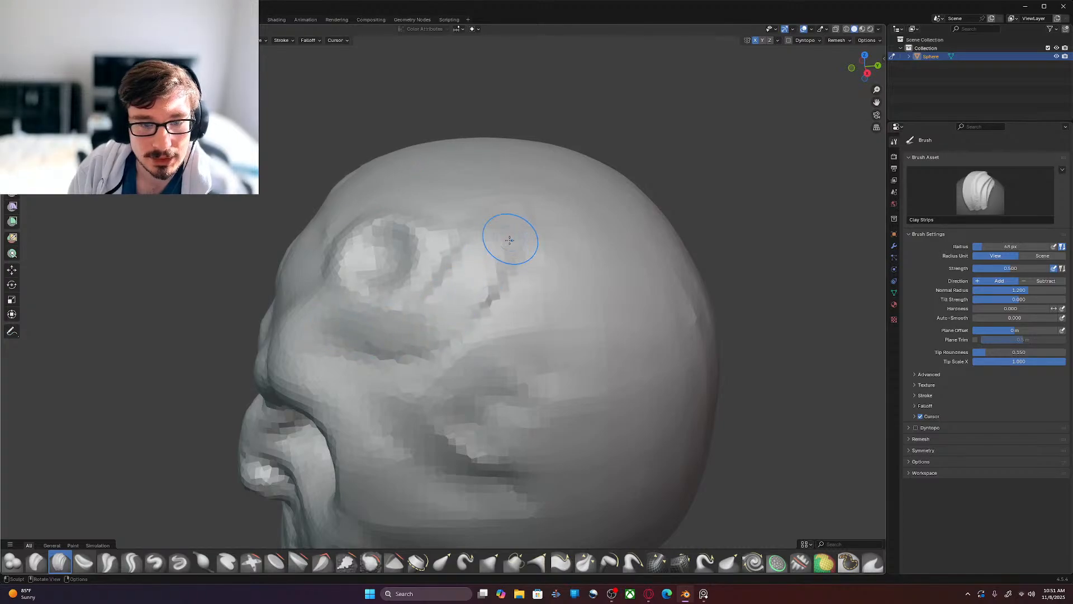
pyautogui.moveTo(460, 314); pyautogui.dragTo(457, 306)
pyautogui.moveTo(487, 255)
pyautogui.mouseDown()
pyautogui.moveTo(463, 256)
pyautogui.moveTo(473, 279)
pyautogui.moveTo(503, 289)
pyautogui.mouseUp()
pyautogui.moveTo(427, 343); pyautogui.dragTo(398, 347)
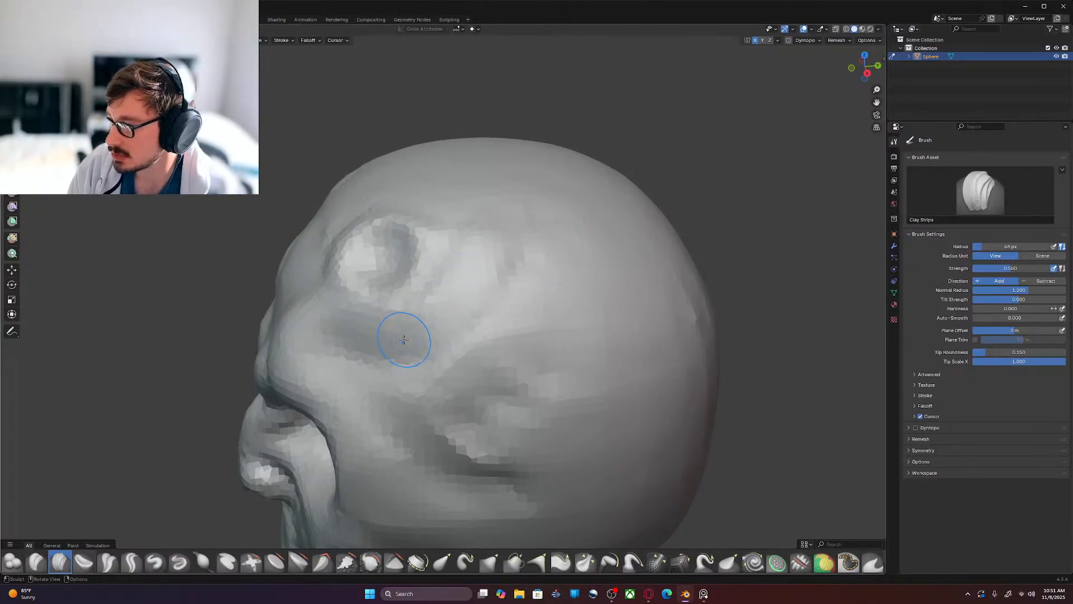
# Step: Deepen the hollow below and behind the horn base with subtracting Clay Strips strokes at a 57 px radius
pyautogui.press('f')
pyautogui.click(421, 351)
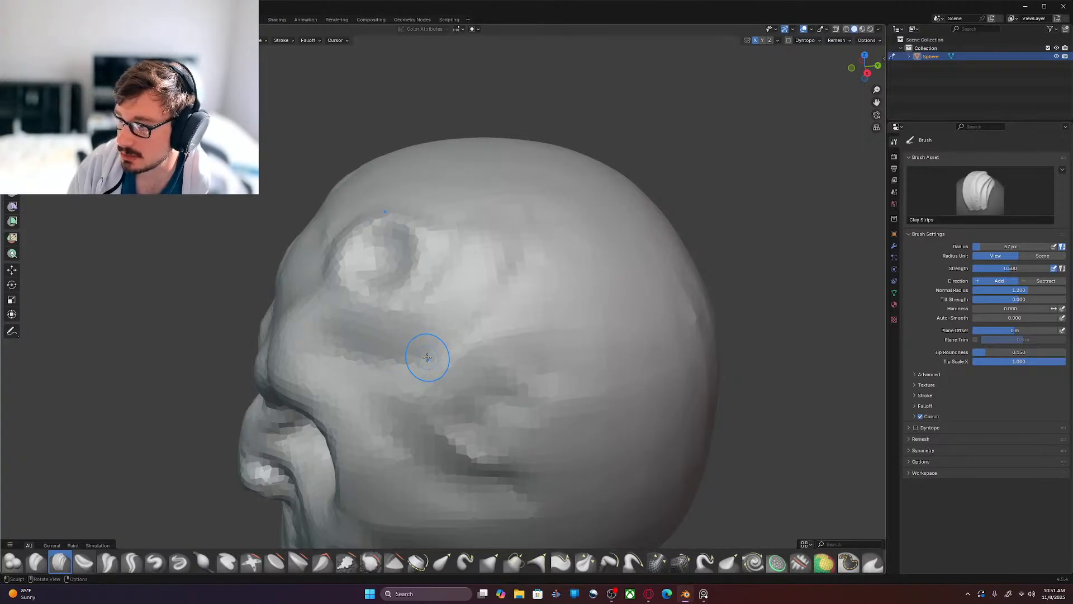
pyautogui.keyDown('ctrl'); pyautogui.moveTo(420, 357); pyautogui.dragTo(438, 348); pyautogui.keyUp('ctrl')
pyautogui.keyDown('ctrl'); pyautogui.moveTo(501, 300); pyautogui.dragTo(470, 335); pyautogui.keyUp('ctrl')
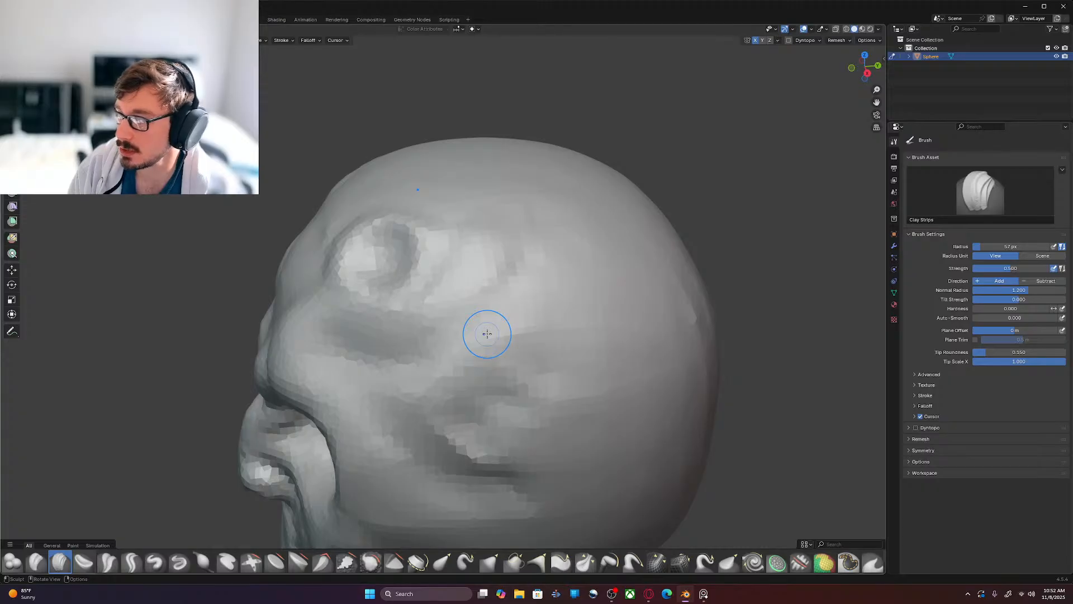
# Step: Shape a second horn base on the upper rear side of the skull from the side view with Clay Strips
pyautogui.moveTo(654, 297)
pyautogui.mouseDown(button='middle')
pyautogui.moveTo(575, 377)
pyautogui.moveTo(618, 360)
pyautogui.moveTo(599, 402)
pyautogui.moveTo(630, 409)
pyautogui.mouseUp(button='middle')
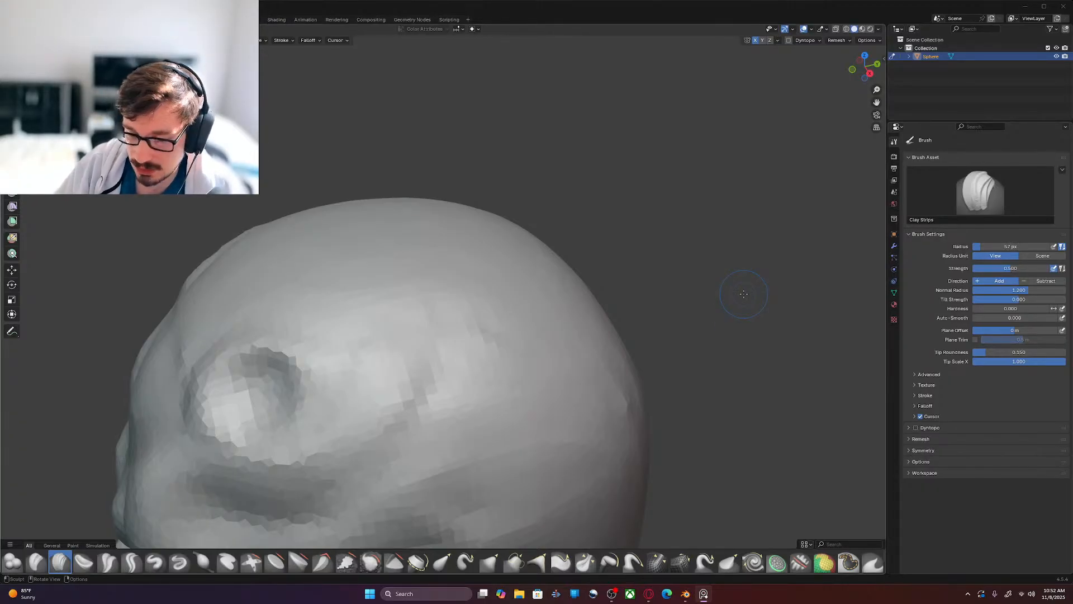
pyautogui.press('KP_3')
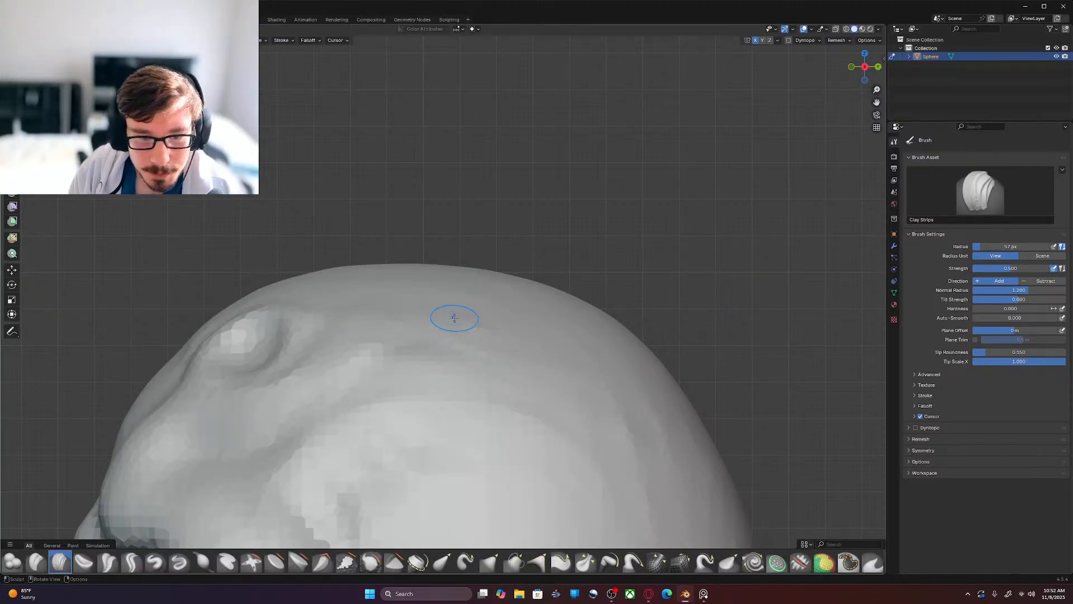
pyautogui.moveTo(455, 303)
pyautogui.mouseDown()
pyautogui.moveTo(455, 328)
pyautogui.moveTo(466, 311)
pyautogui.moveTo(491, 346)
pyautogui.moveTo(550, 361)
pyautogui.moveTo(599, 346)
pyautogui.moveTo(588, 355)
pyautogui.mouseUp()
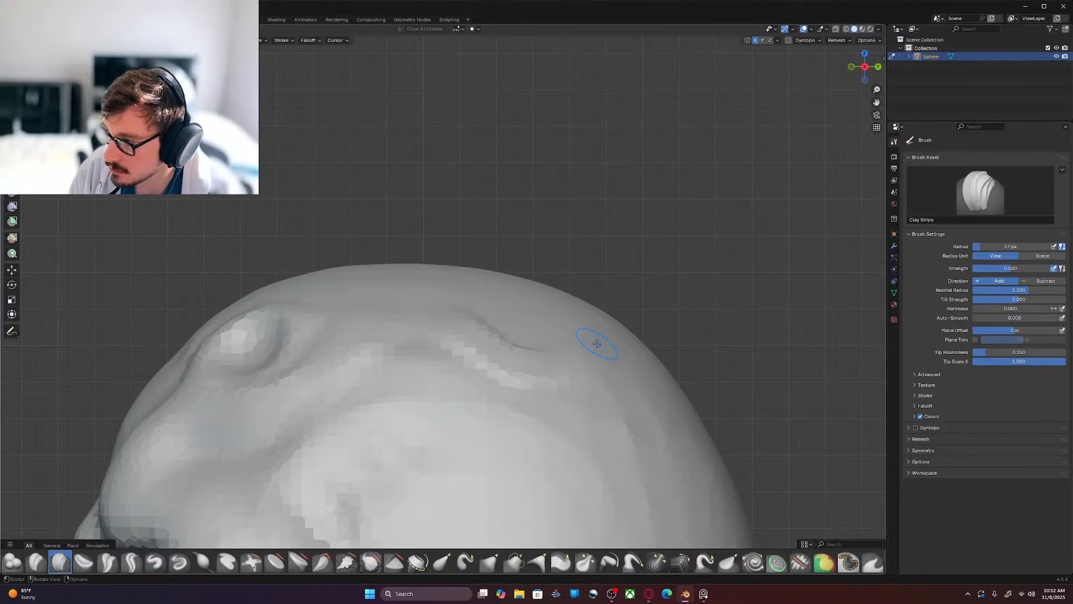
pyautogui.moveTo(465, 305)
pyautogui.mouseDown()
pyautogui.moveTo(500, 294)
pyautogui.moveTo(574, 330)
pyautogui.moveTo(525, 300)
pyautogui.mouseUp()
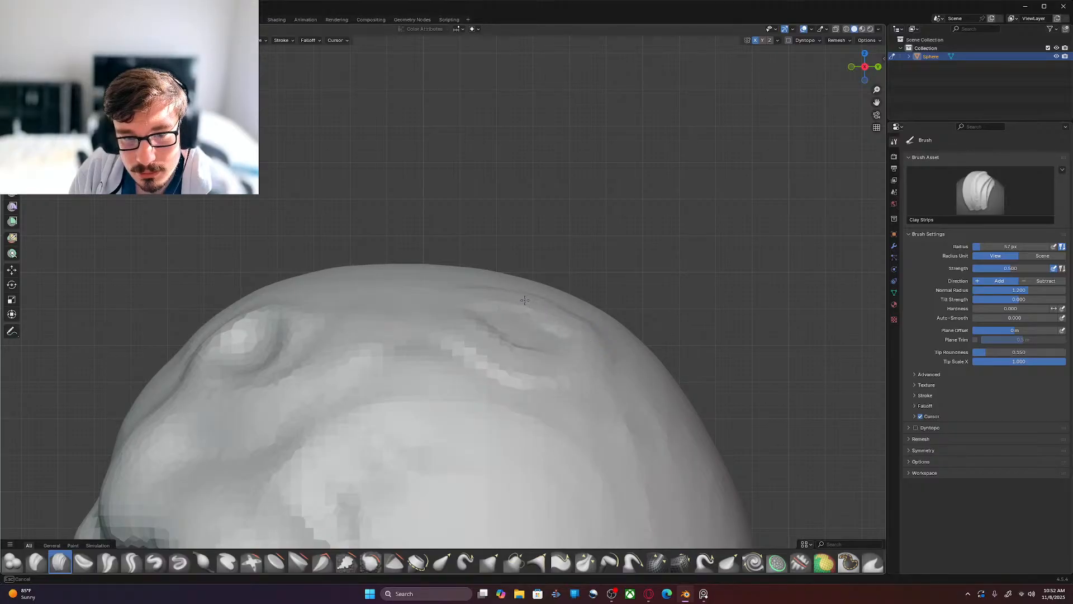
pyautogui.moveTo(446, 312); pyautogui.dragTo(455, 305)
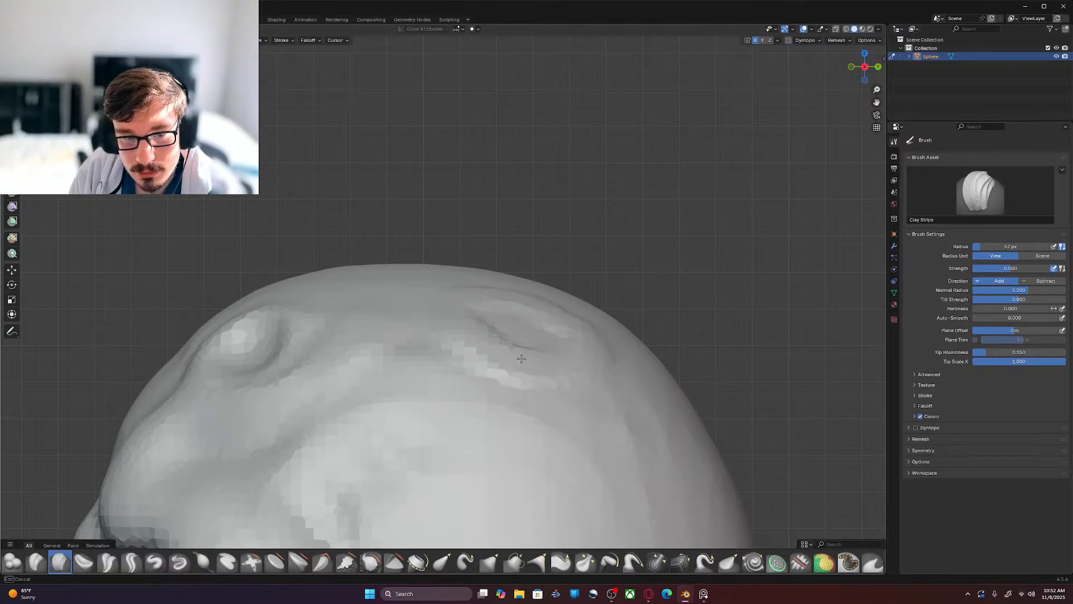
pyautogui.moveTo(580, 341); pyautogui.dragTo(459, 314)
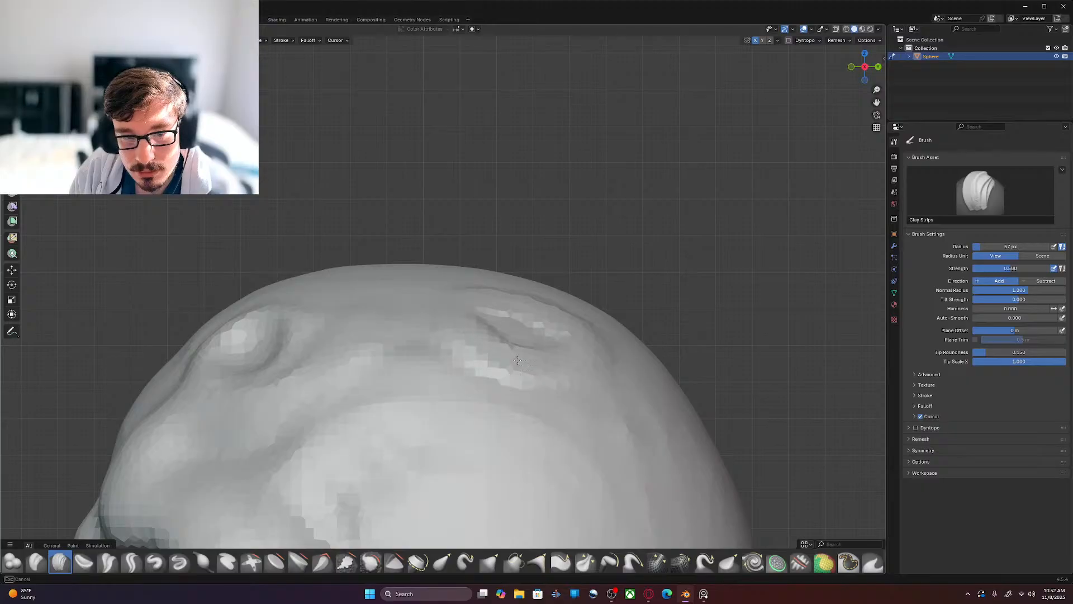
pyautogui.moveTo(546, 362); pyautogui.dragTo(554, 359)
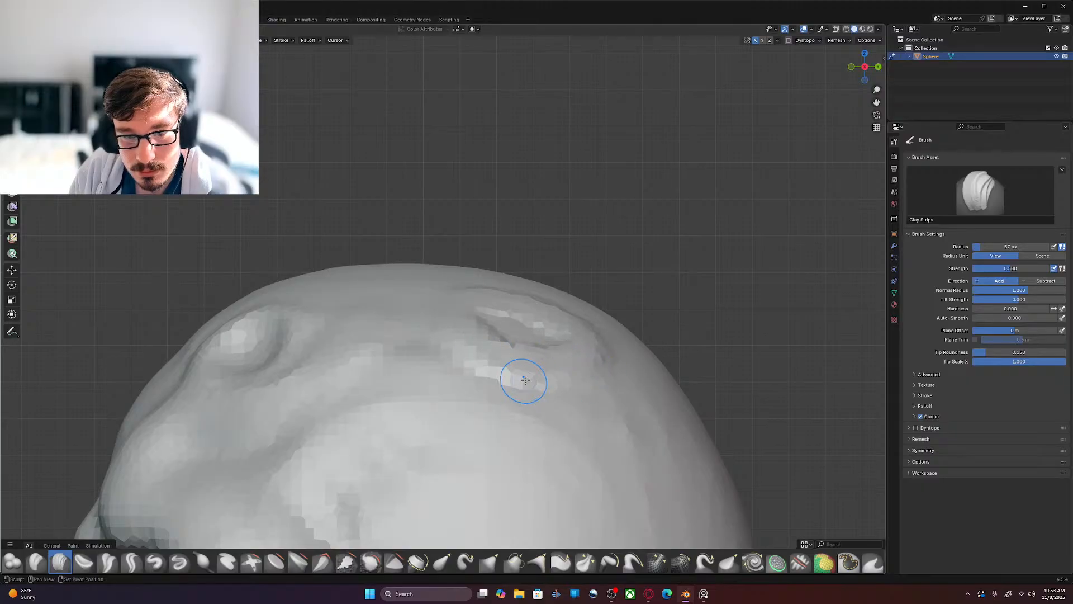
pyautogui.moveTo(473, 358)
pyautogui.mouseDown()
pyautogui.moveTo(586, 366)
pyautogui.moveTo(604, 343)
pyautogui.mouseUp()
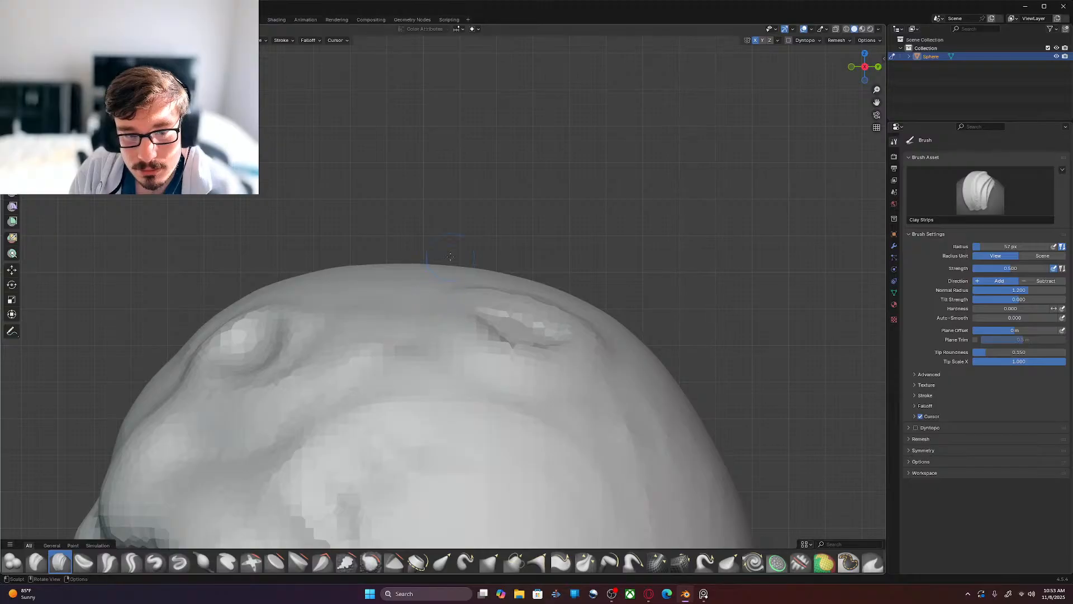
# Step: Build up the rim of the rear horn base with the Draw brush at a 52 px radius
pyautogui.moveTo(531, 247); pyautogui.dragTo(291, 391, button='middle')
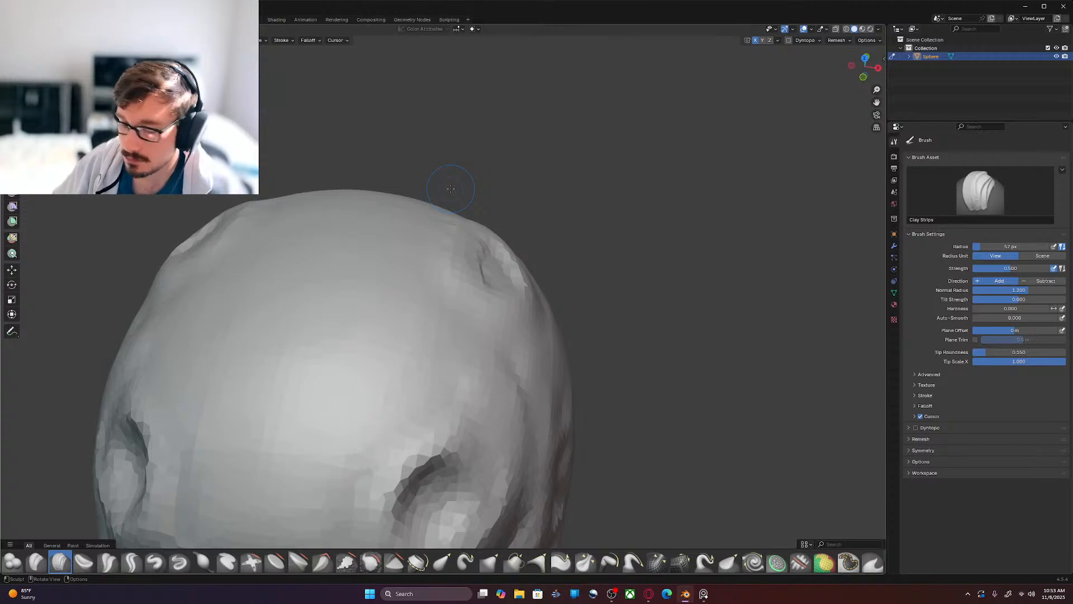
pyautogui.press('x')
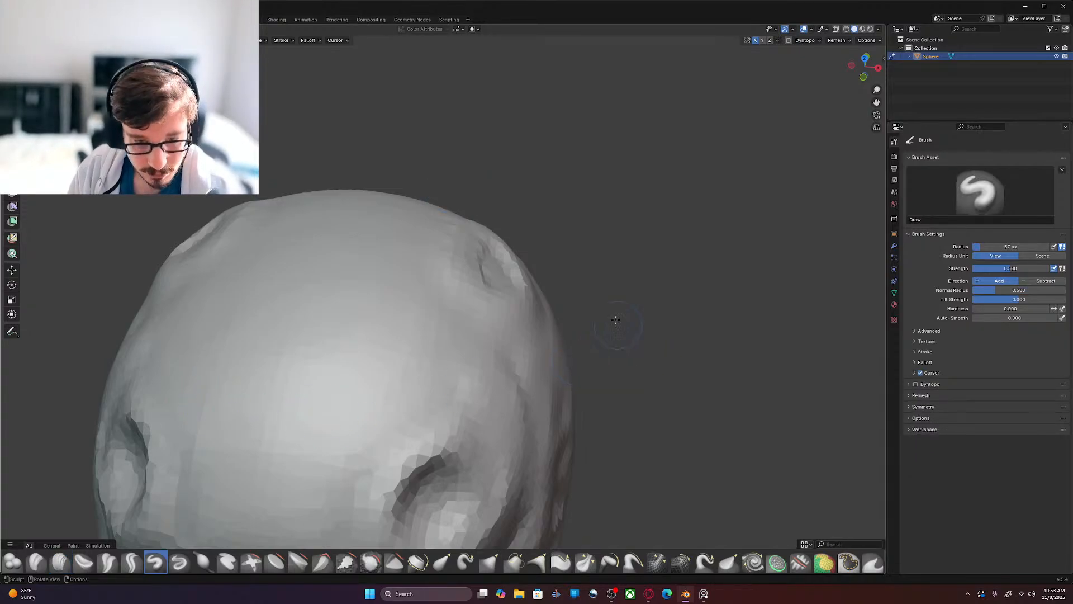
pyautogui.press('f')
pyautogui.click(477, 290)
pyautogui.moveTo(481, 253); pyautogui.dragTo(479, 274)
pyautogui.moveTo(470, 255)
pyautogui.mouseDown()
pyautogui.moveTo(459, 267)
pyautogui.moveTo(483, 288)
pyautogui.moveTo(533, 301)
pyautogui.moveTo(525, 287)
pyautogui.mouseUp()
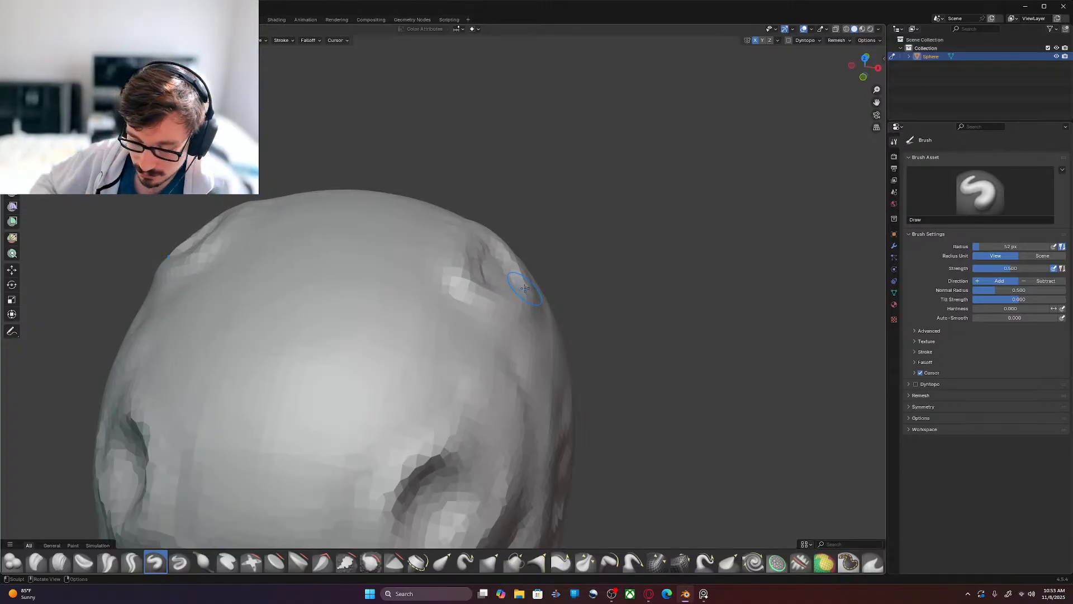
pyautogui.press('KP_3')
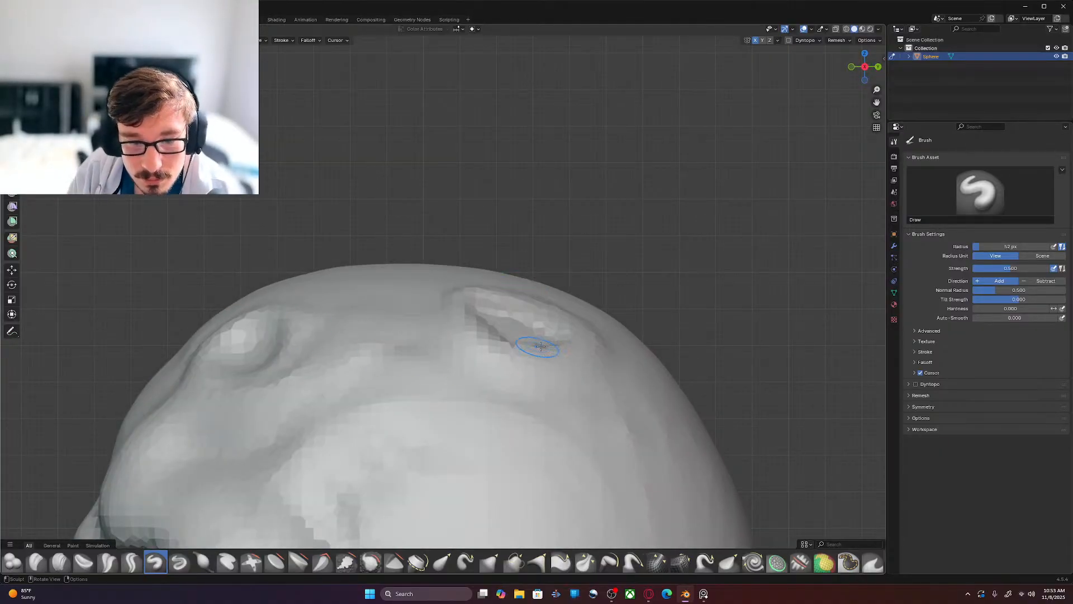
pyautogui.moveTo(498, 346)
pyautogui.mouseDown()
pyautogui.moveTo(561, 354)
pyautogui.moveTo(590, 338)
pyautogui.moveTo(498, 294)
pyautogui.moveTo(455, 300)
pyautogui.moveTo(489, 352)
pyautogui.moveTo(570, 347)
pyautogui.mouseUp()
# Step: Thicken the back and lower edges of the rear horn base with adding Draw strokes
pyautogui.moveTo(600, 320); pyautogui.dragTo(556, 337, button='middle')
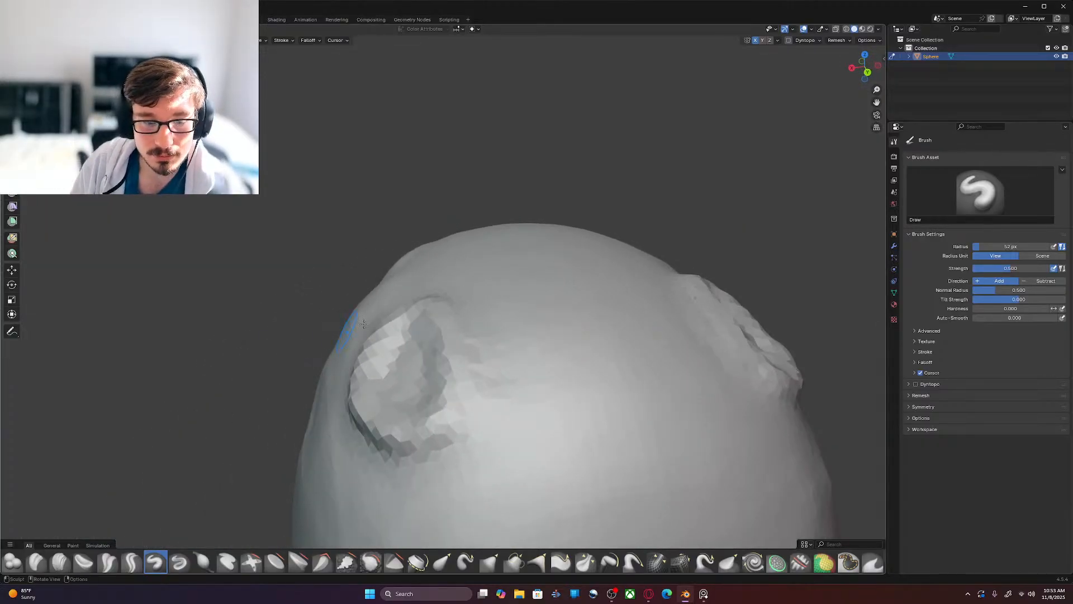
pyautogui.moveTo(408, 323)
pyautogui.mouseDown()
pyautogui.moveTo(419, 312)
pyautogui.moveTo(467, 355)
pyautogui.moveTo(463, 408)
pyautogui.mouseUp()
pyautogui.moveTo(460, 431); pyautogui.dragTo(385, 451)
pyautogui.moveTo(331, 385); pyautogui.dragTo(547, 390, button='middle')
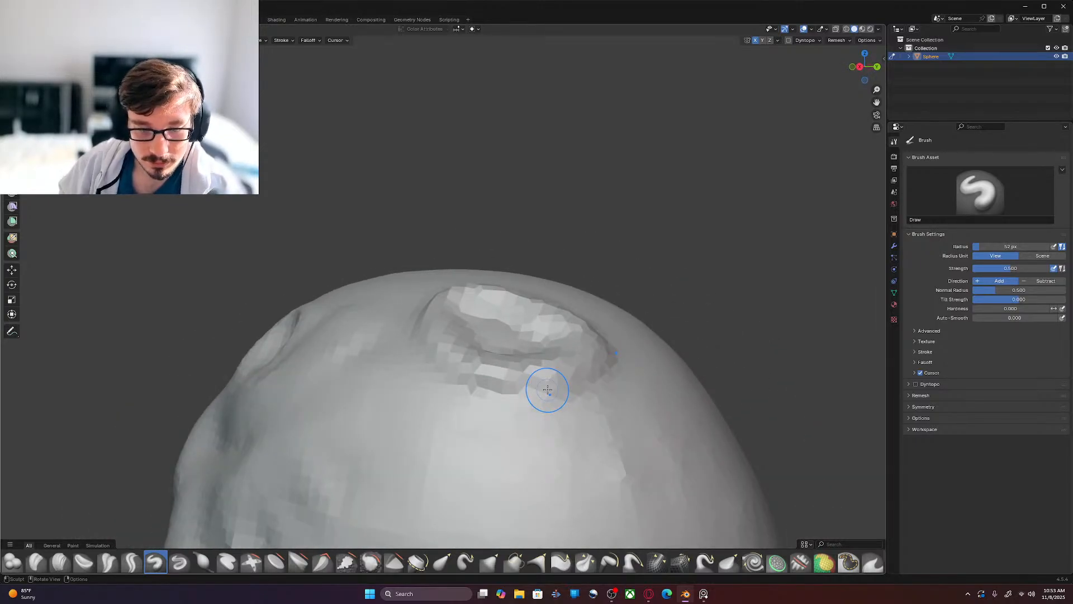
pyautogui.moveTo(430, 359)
pyautogui.keyDown('shift'); pyautogui.mouseDown()
pyautogui.moveTo(429, 386)
pyautogui.moveTo(551, 413)
pyautogui.mouseUp(); pyautogui.keyUp('shift')
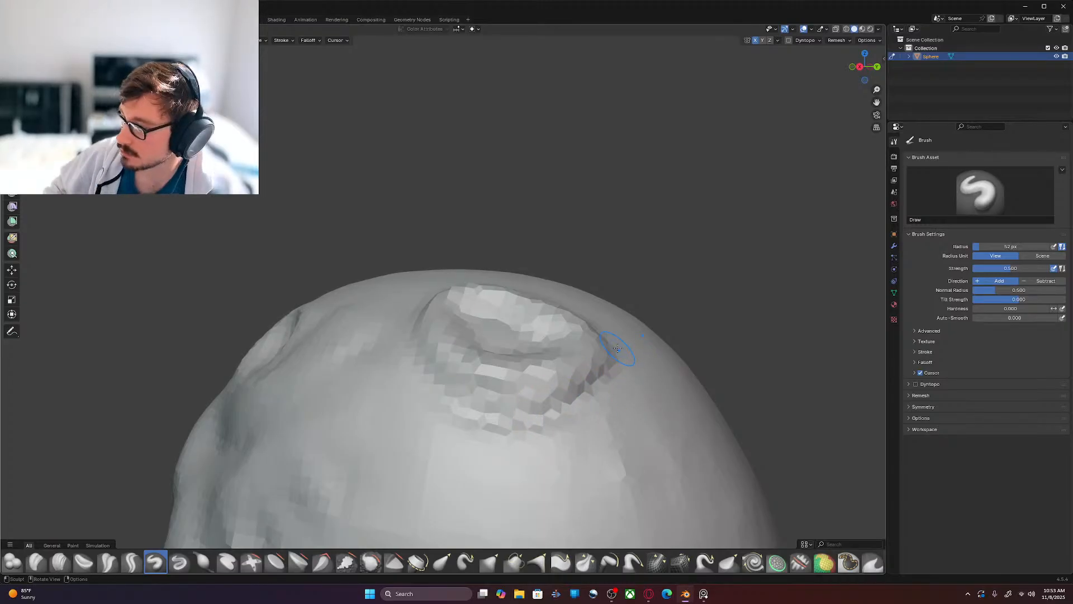
# Step: Refine the lower edge of the rear horn base and smooth its transition into the skull
pyautogui.moveTo(657, 371); pyautogui.dragTo(562, 412, button='middle')
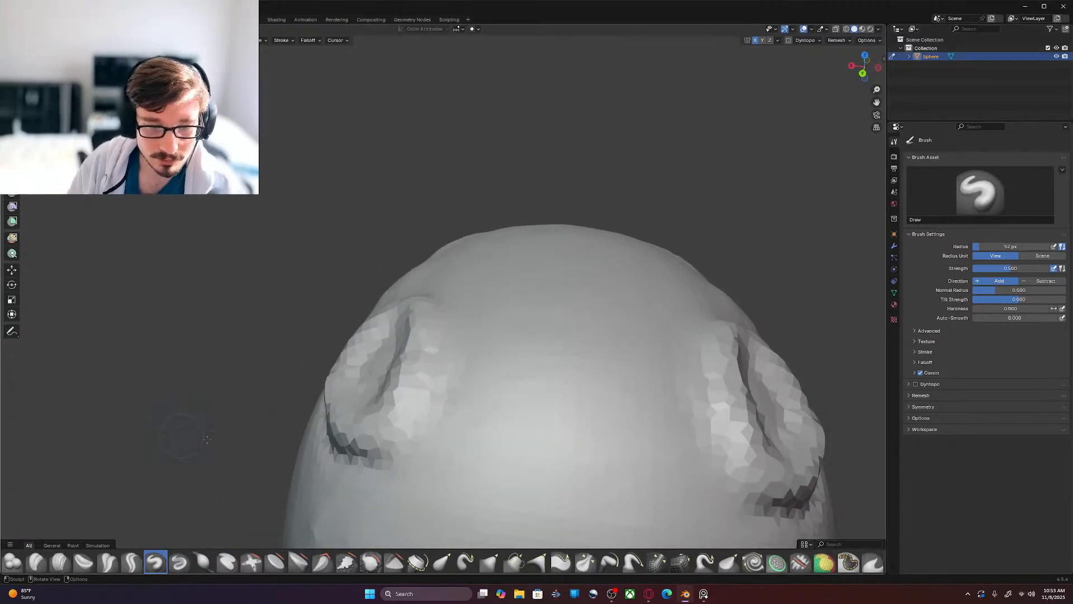
pyautogui.keyDown('ctrl'); pyautogui.moveTo(362, 457); pyautogui.dragTo(391, 454); pyautogui.keyUp('ctrl')
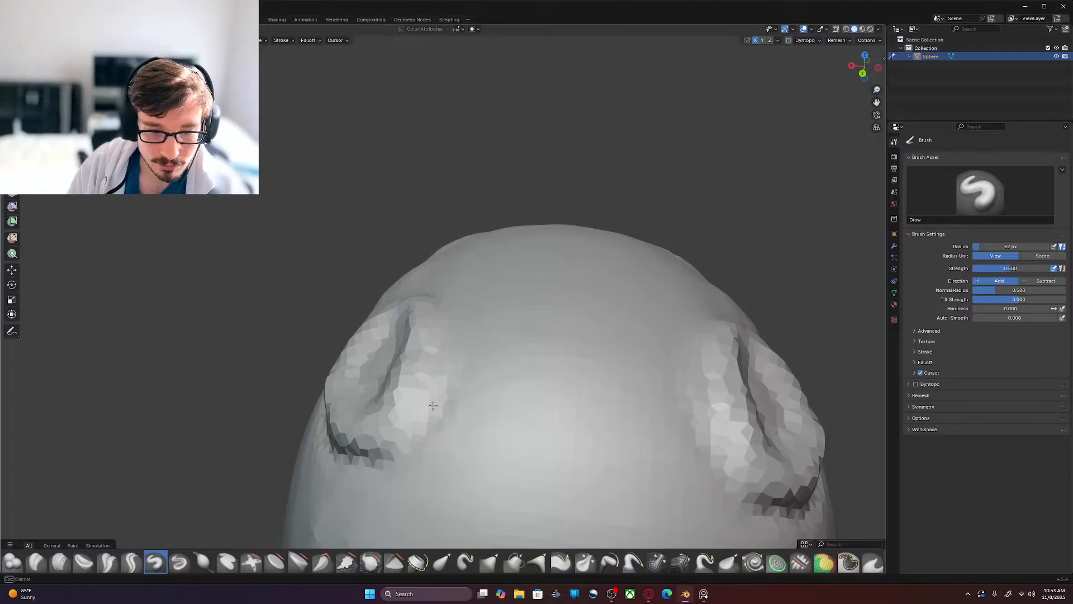
pyautogui.moveTo(451, 354)
pyautogui.keyDown('shift'); pyautogui.mouseDown()
pyautogui.moveTo(440, 419)
pyautogui.moveTo(375, 461)
pyautogui.moveTo(347, 458)
pyautogui.mouseUp(); pyautogui.keyUp('shift')
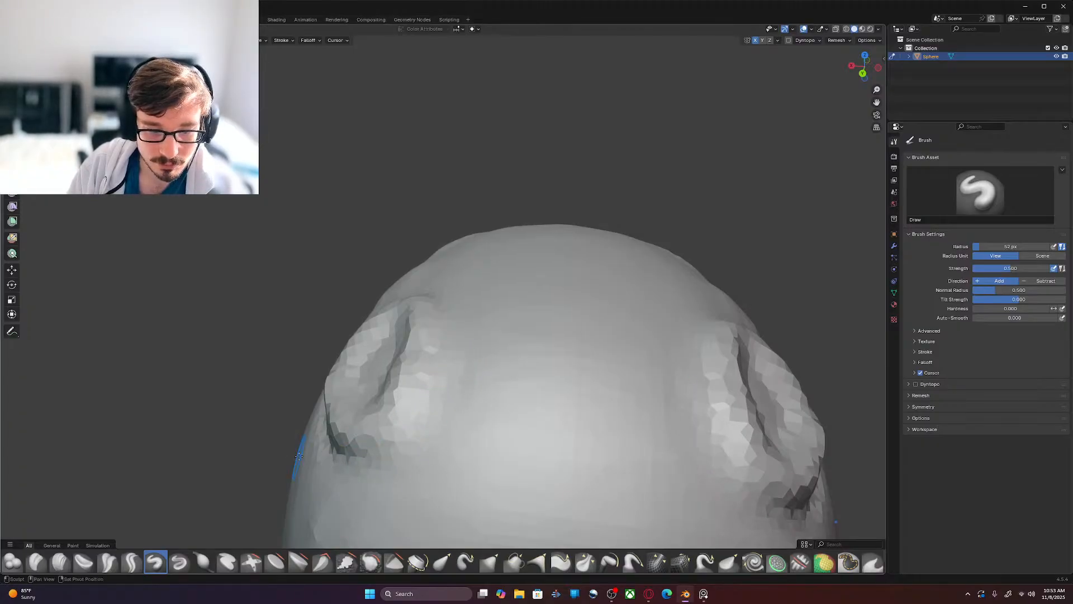
pyautogui.moveTo(299, 456); pyautogui.dragTo(558, 388, button='middle')
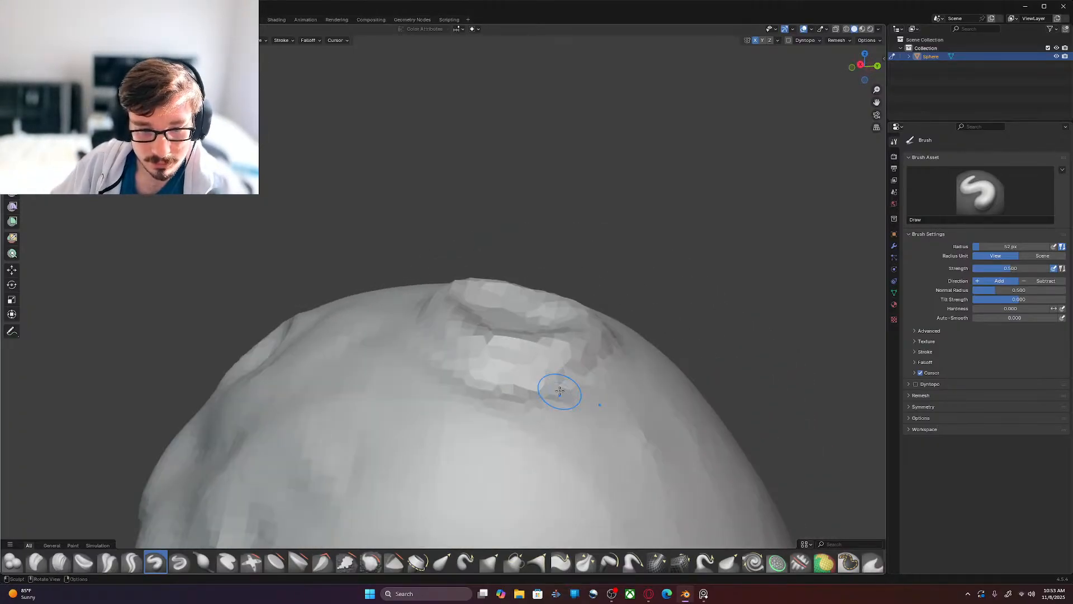
pyautogui.moveTo(612, 359)
pyautogui.keyDown('shift'); pyautogui.mouseDown()
pyautogui.moveTo(531, 411)
pyautogui.moveTo(444, 370)
pyautogui.mouseUp(); pyautogui.keyUp('shift')
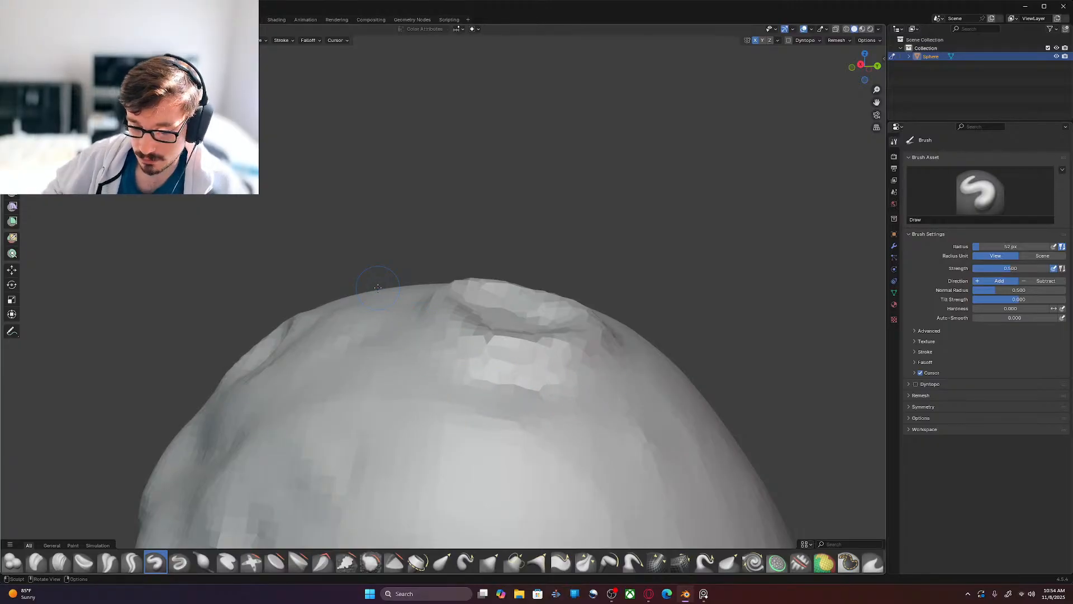
# Step: Carve short creases on top of the skull between the front and rear horn bases with the subtracting Draw Sharp brush
pyautogui.moveTo(433, 335)
pyautogui.mouseDown(button='middle')
pyautogui.moveTo(441, 391)
pyautogui.moveTo(516, 385)
pyautogui.moveTo(511, 446)
pyautogui.mouseUp(button='middle')
pyautogui.scroll(3, 425, 419)
pyautogui.moveTo(347, 401); pyautogui.dragTo(497, 379, button='middle')
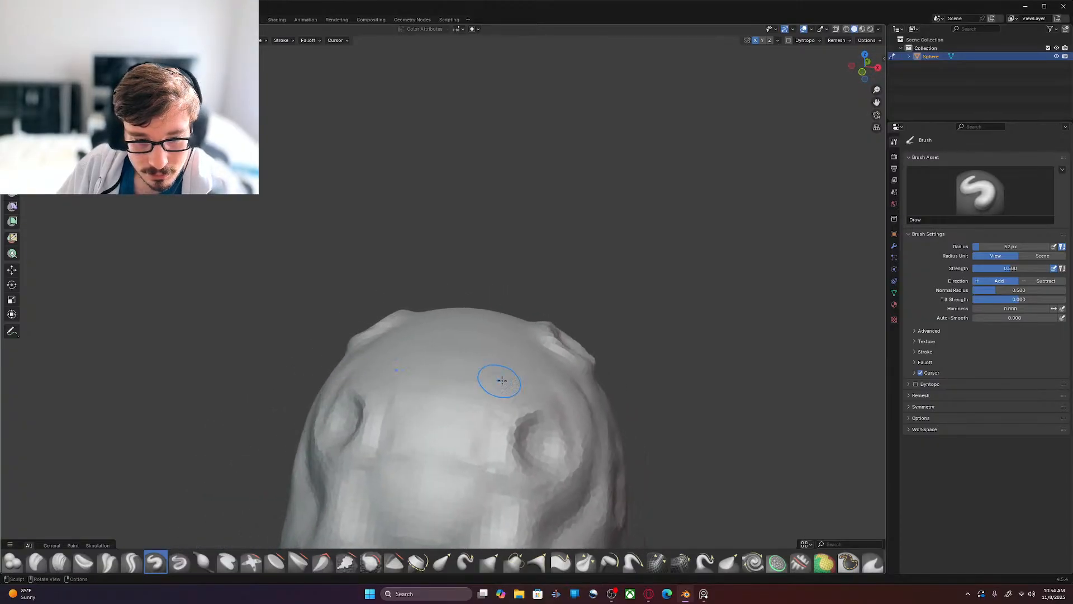
pyautogui.scroll(2, 534, 390)
pyautogui.moveTo(595, 406)
pyautogui.mouseDown(button='middle')
pyautogui.moveTo(561, 422)
pyautogui.moveTo(585, 401)
pyautogui.mouseUp(button='middle')
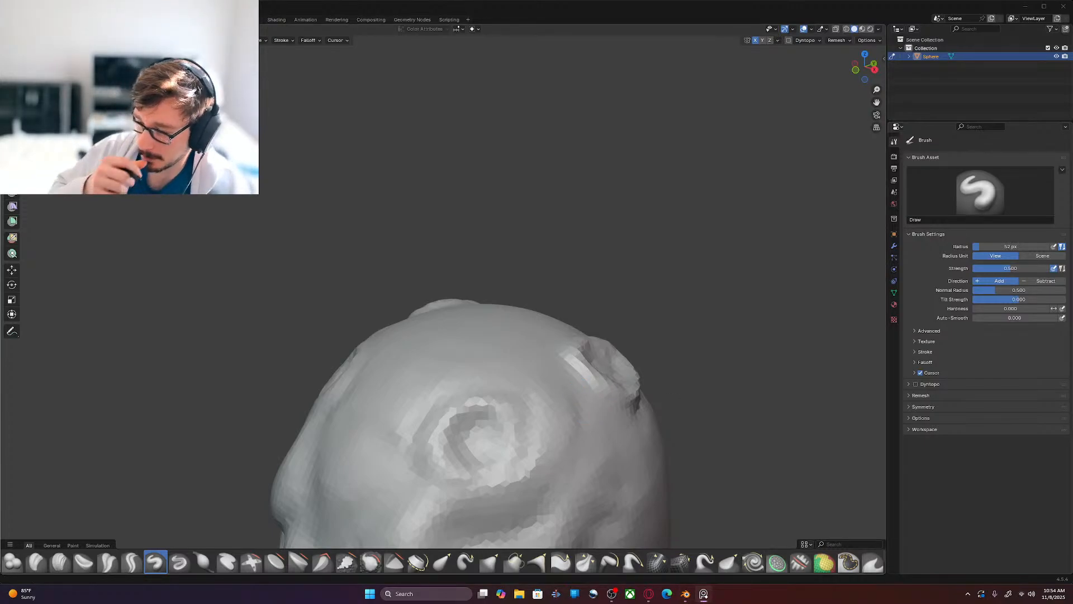
pyautogui.click(180, 564)
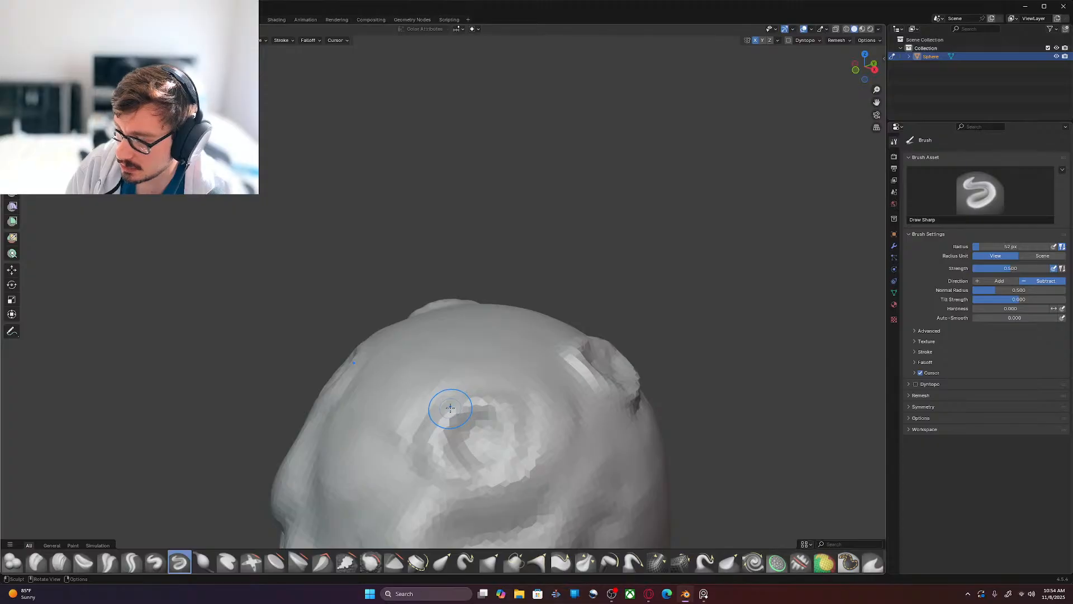
pyautogui.click(445, 383)
pyautogui.moveTo(426, 365); pyautogui.dragTo(436, 382)
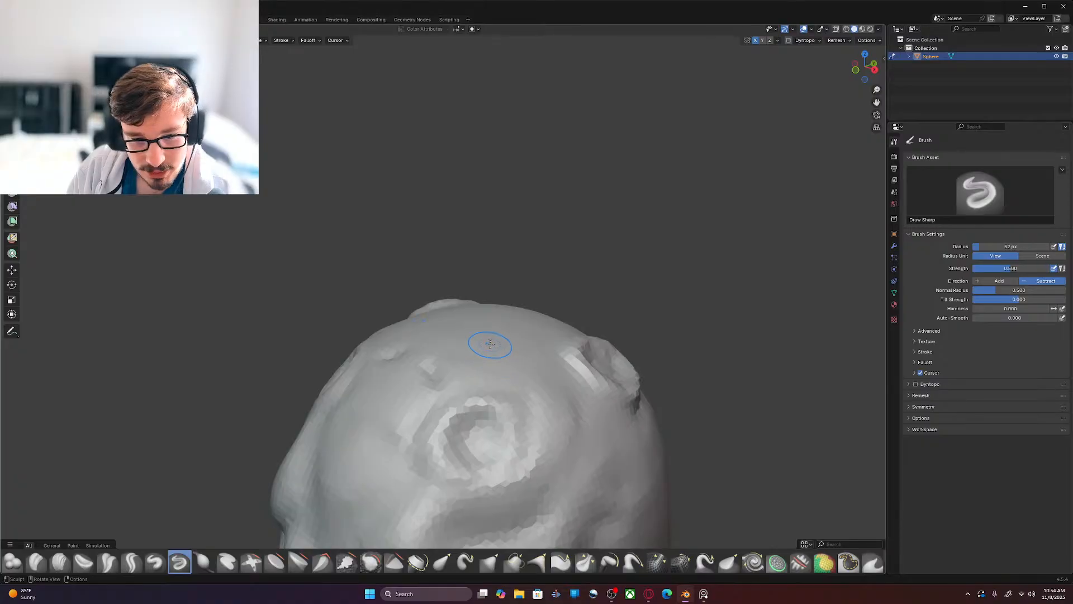
pyautogui.moveTo(499, 350)
pyautogui.mouseDown()
pyautogui.moveTo(520, 369)
pyautogui.moveTo(533, 351)
pyautogui.moveTo(552, 370)
pyautogui.mouseUp()
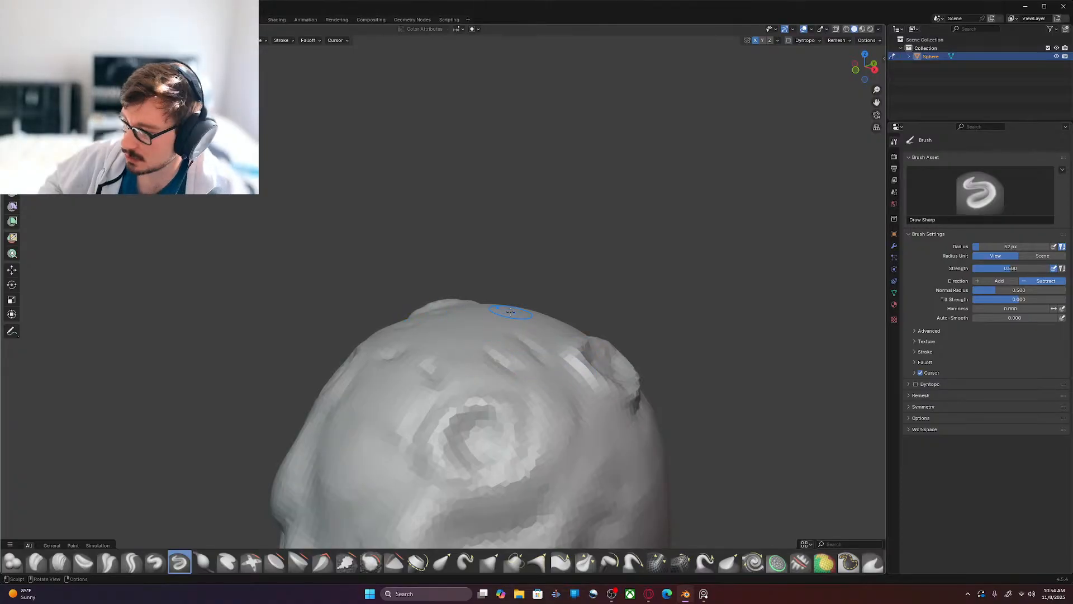
# Step: Carve creases into the back of the skull between the two rear horn bases with Draw Sharp
pyautogui.moveTo(573, 338)
pyautogui.mouseDown(button='middle')
pyautogui.moveTo(498, 335)
pyautogui.moveTo(620, 372)
pyautogui.mouseUp(button='middle')
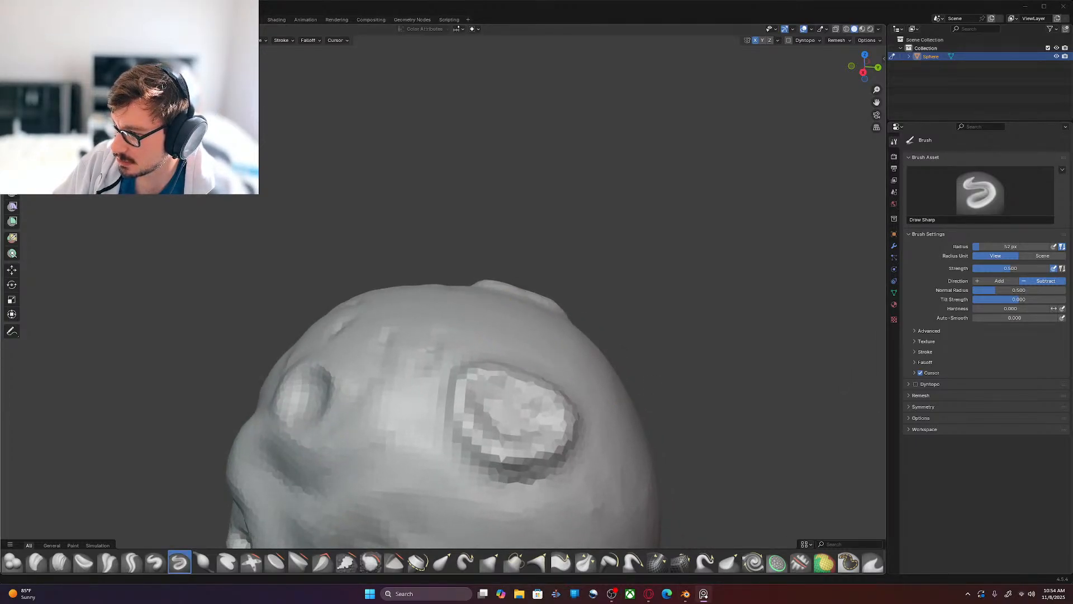
pyautogui.moveTo(620, 372); pyautogui.dragTo(606, 358, button='middle')
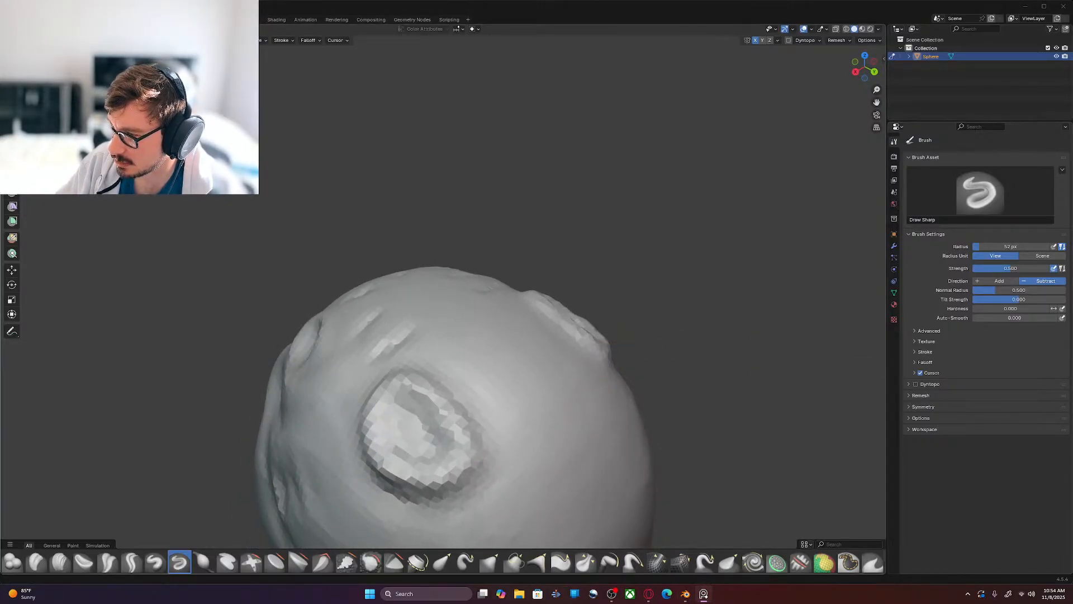
pyautogui.moveTo(626, 366); pyautogui.dragTo(611, 361, button='middle')
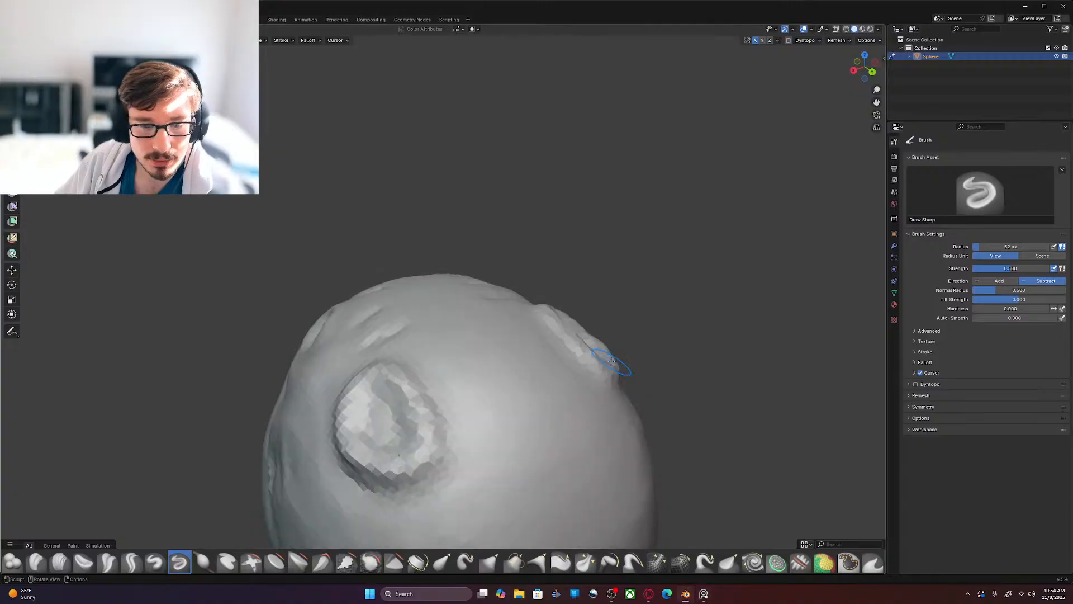
pyautogui.moveTo(482, 387)
pyautogui.mouseDown()
pyautogui.moveTo(455, 375)
pyautogui.moveTo(527, 420)
pyautogui.moveTo(467, 316)
pyautogui.moveTo(481, 339)
pyautogui.mouseUp()
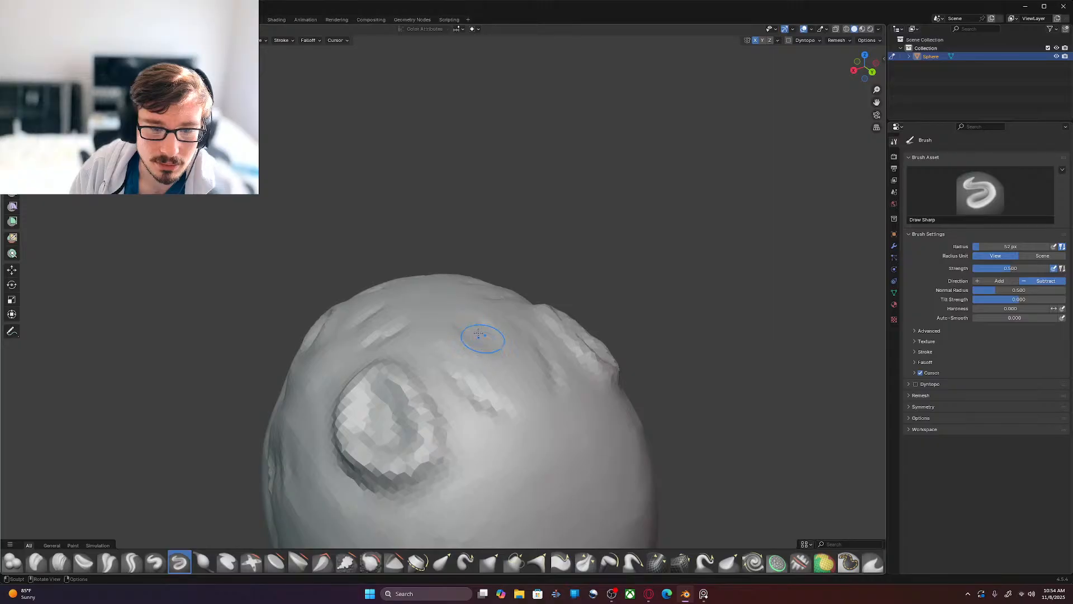
pyautogui.moveTo(453, 294)
pyautogui.mouseDown(button='middle')
pyautogui.moveTo(582, 317)
pyautogui.moveTo(553, 317)
pyautogui.mouseUp(button='middle')
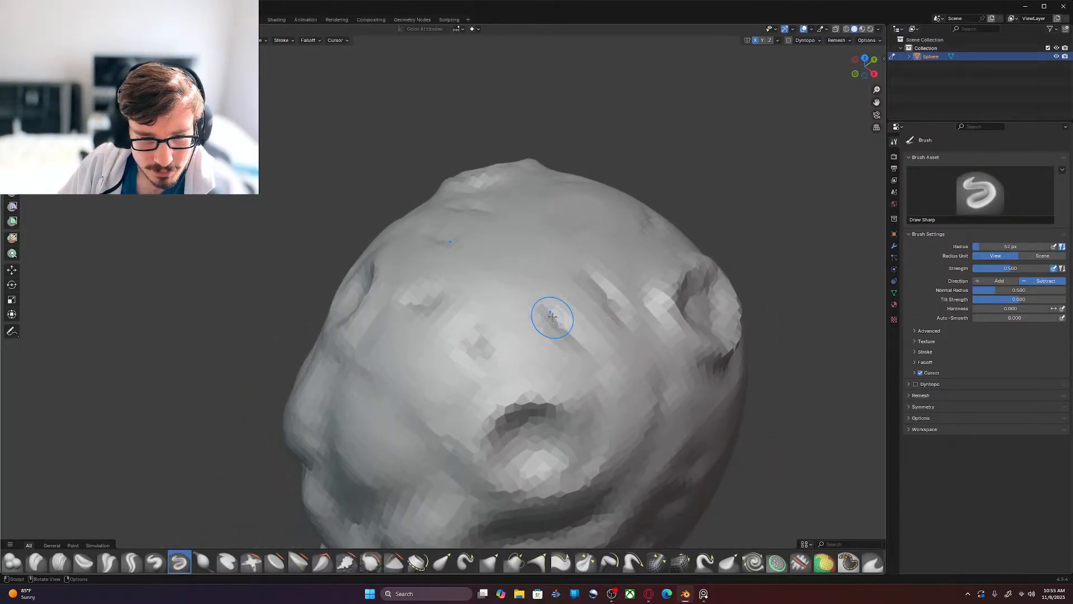
# Step: Deepen and extend the Draw Sharp creases above the front horn base and across the crown
pyautogui.moveTo(499, 357)
pyautogui.mouseDown()
pyautogui.moveTo(483, 341)
pyautogui.moveTo(523, 379)
pyautogui.mouseUp()
pyautogui.moveTo(548, 311); pyautogui.dragTo(609, 370)
pyautogui.moveTo(600, 274); pyautogui.dragTo(632, 314)
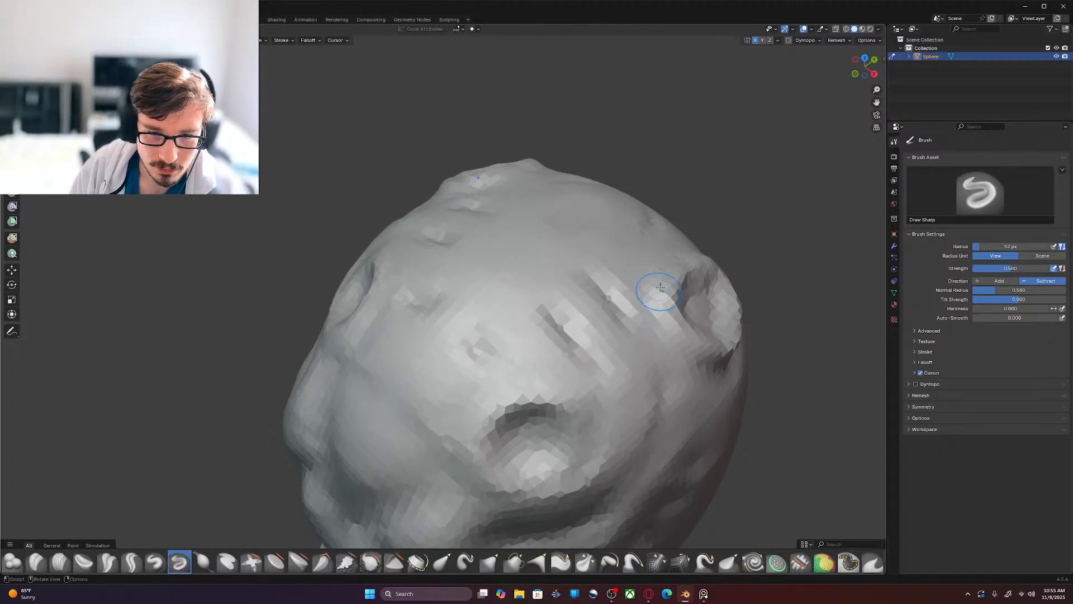
pyautogui.moveTo(579, 214); pyautogui.dragTo(605, 238)
pyautogui.moveTo(664, 219); pyautogui.dragTo(539, 296, button='middle')
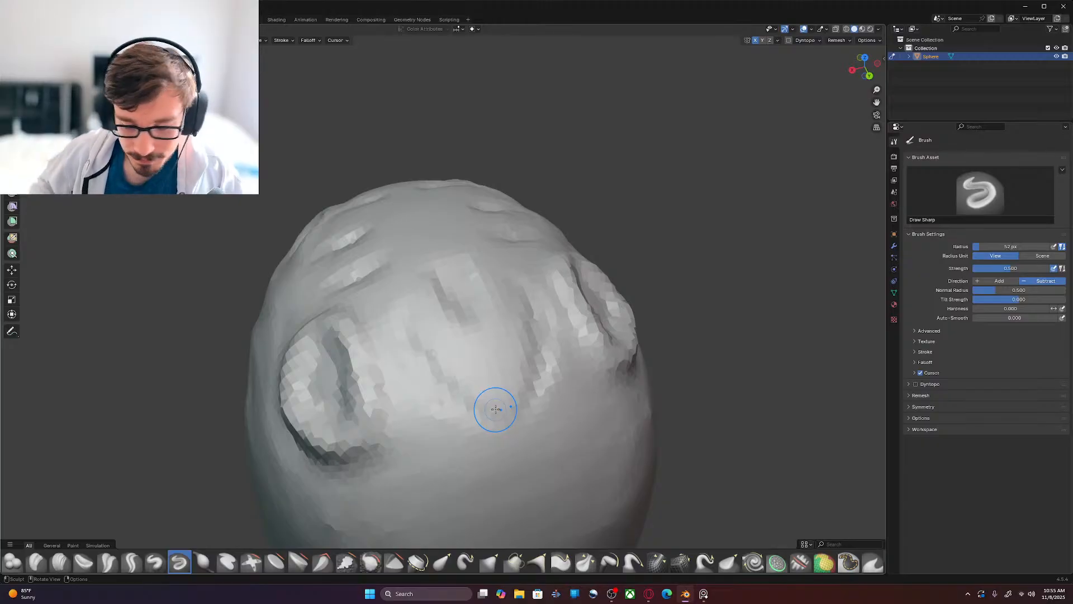
pyautogui.moveTo(576, 362)
pyautogui.mouseDown(button='middle')
pyautogui.moveTo(613, 356)
pyautogui.moveTo(595, 311)
pyautogui.mouseUp(button='middle')
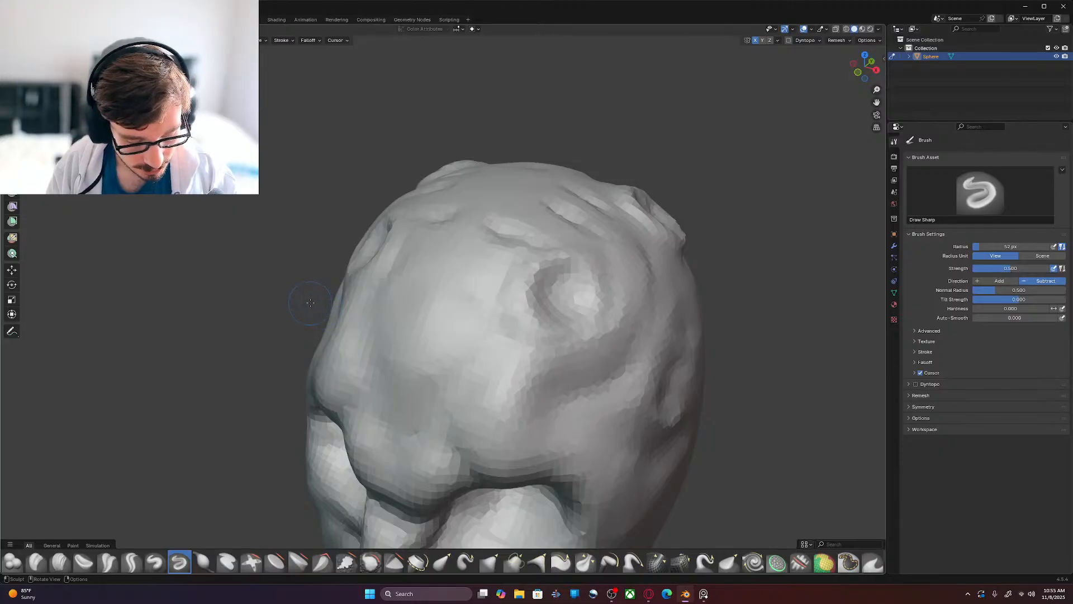
# Step: Raise skin folds between the creases on the forehead and front crown with the Draw brush at a 44 px radius
pyautogui.press('x')
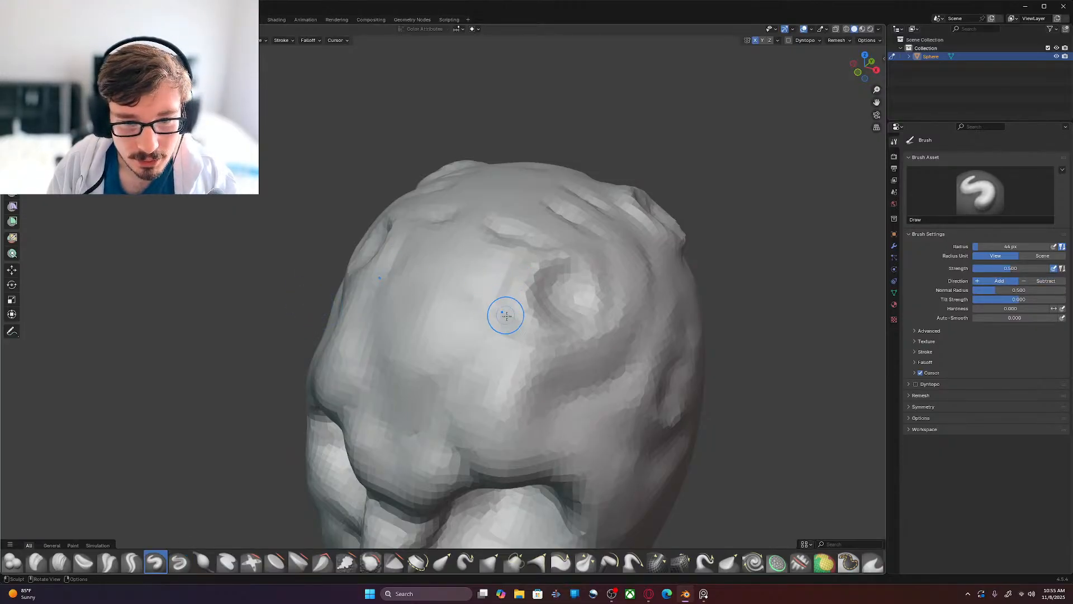
pyautogui.moveTo(473, 234)
pyautogui.mouseDown()
pyautogui.moveTo(515, 252)
pyautogui.moveTo(492, 288)
pyautogui.moveTo(489, 261)
pyautogui.moveTo(566, 217)
pyautogui.moveTo(538, 219)
pyautogui.moveTo(563, 227)
pyautogui.moveTo(551, 185)
pyautogui.mouseUp()
pyautogui.moveTo(594, 219)
pyautogui.mouseDown()
pyautogui.moveTo(519, 205)
pyautogui.moveTo(512, 191)
pyautogui.mouseUp()
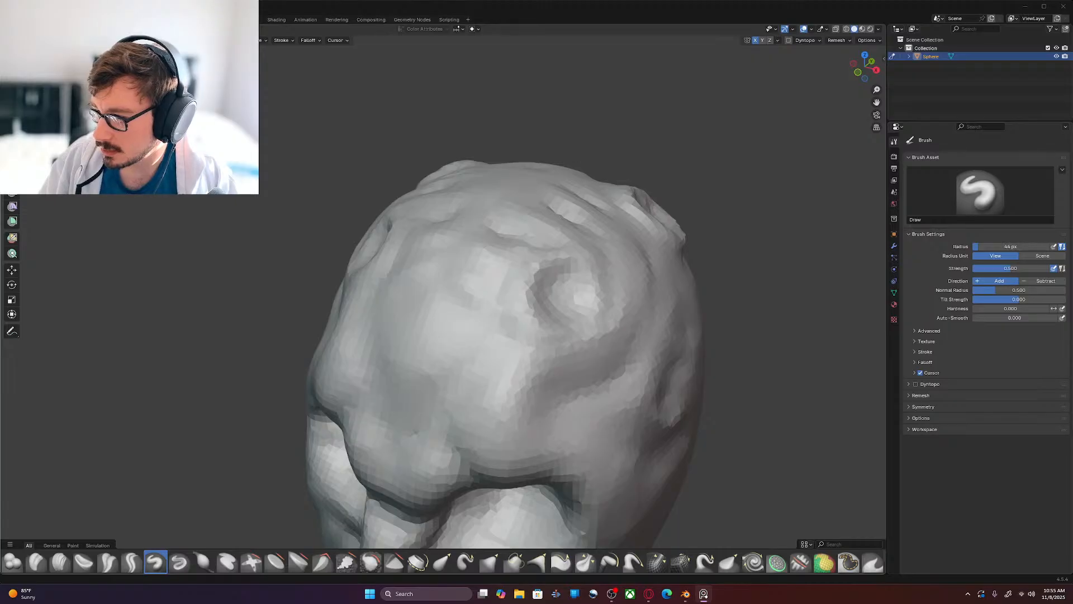
# Step: Build up the folds between the creases beside the rear horn bases with adding Draw strokes
pyautogui.moveTo(738, 240)
pyautogui.mouseDown(button='middle')
pyautogui.moveTo(639, 247)
pyautogui.moveTo(616, 274)
pyautogui.moveTo(588, 259)
pyautogui.mouseUp(button='middle')
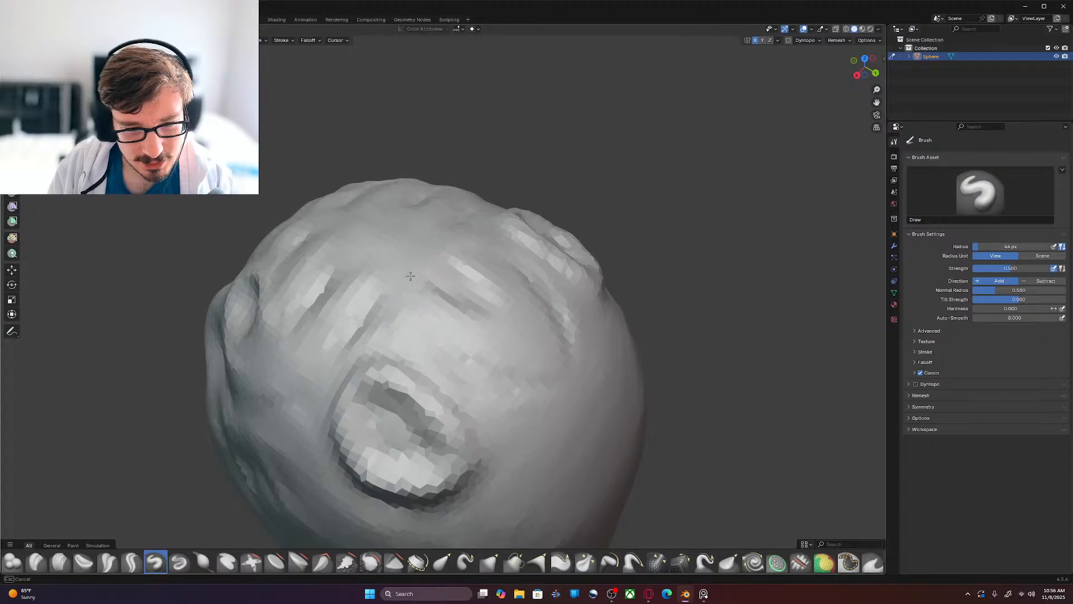
pyautogui.moveTo(460, 335); pyautogui.dragTo(519, 363)
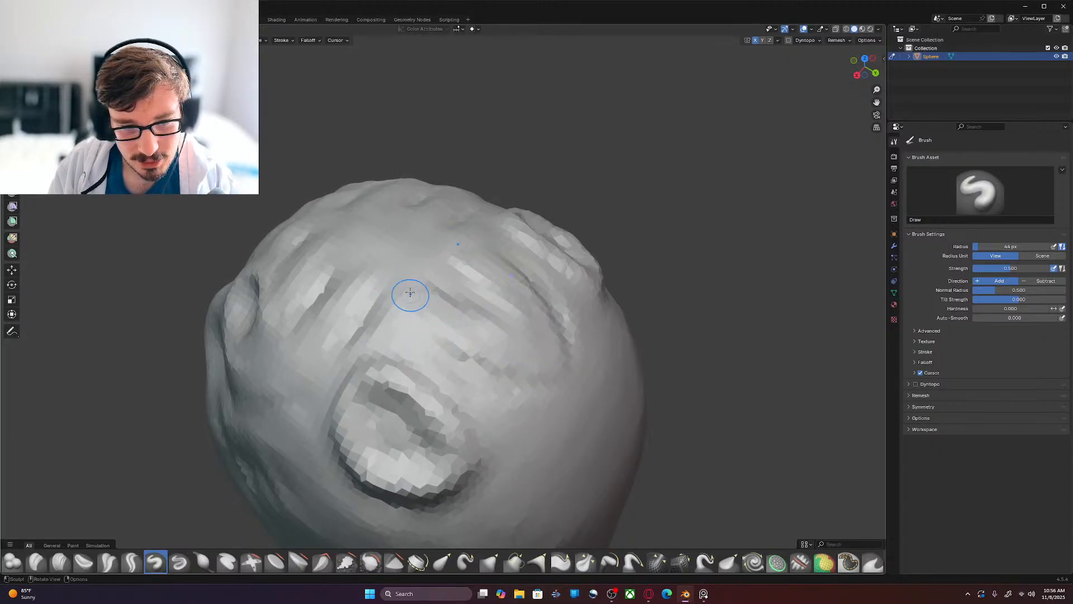
pyautogui.moveTo(400, 288); pyautogui.dragTo(415, 320)
pyautogui.moveTo(488, 342)
pyautogui.mouseDown()
pyautogui.moveTo(547, 347)
pyautogui.moveTo(527, 326)
pyautogui.mouseUp()
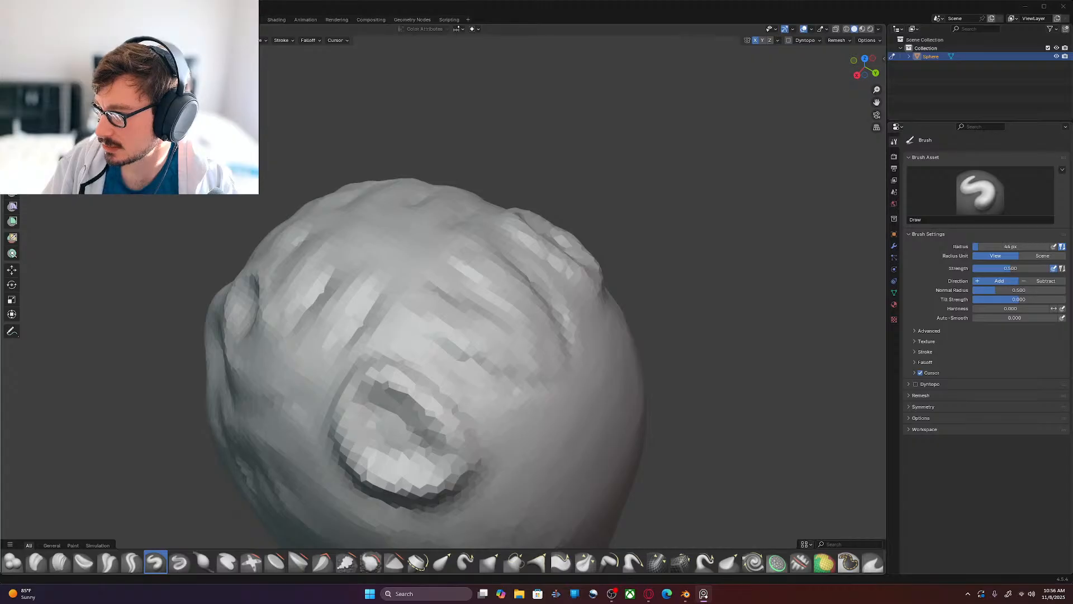
# Step: Carve hollows into the temple and the side of the brow with subtracting Draw strokes
pyautogui.moveTo(498, 403)
pyautogui.mouseDown(button='middle')
pyautogui.moveTo(532, 280)
pyautogui.moveTo(551, 274)
pyautogui.mouseUp(button='middle')
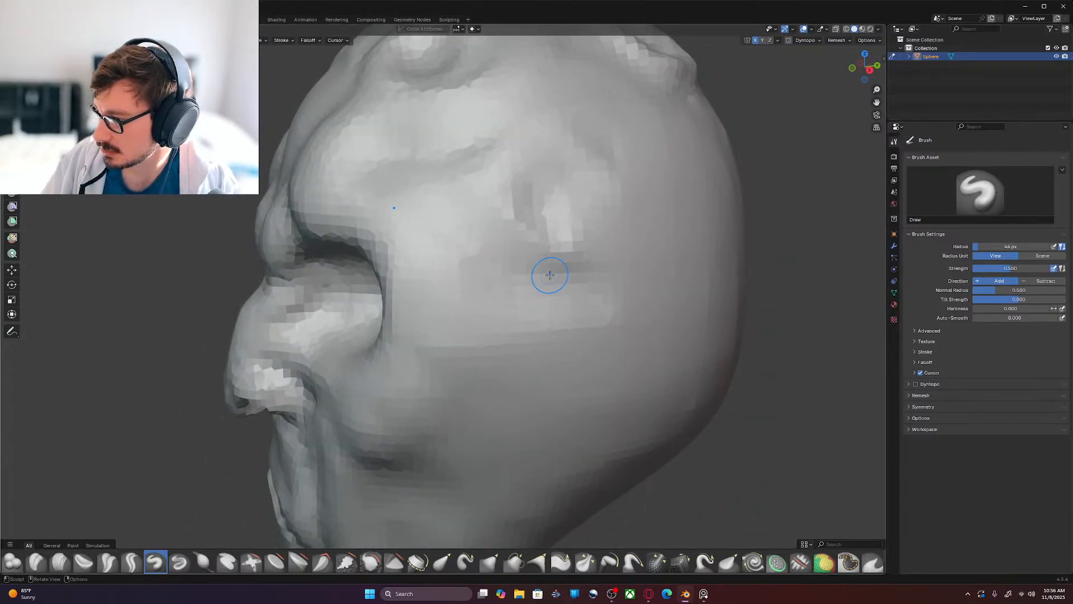
pyautogui.press('KP_3')
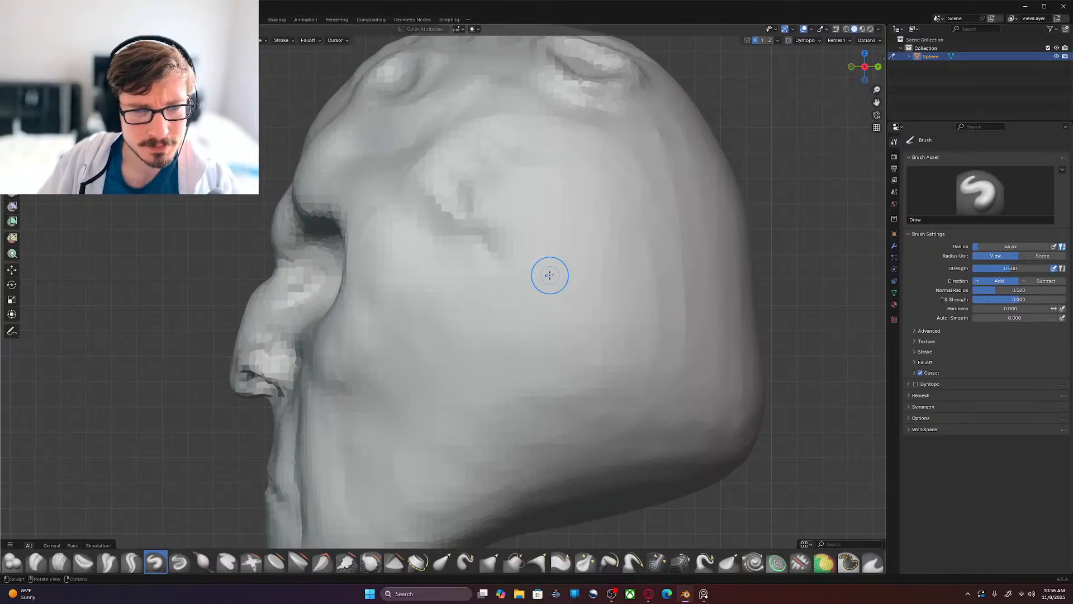
pyautogui.moveTo(546, 276); pyautogui.dragTo(558, 240, button='middle')
pyautogui.scroll(-1, 569, 239)
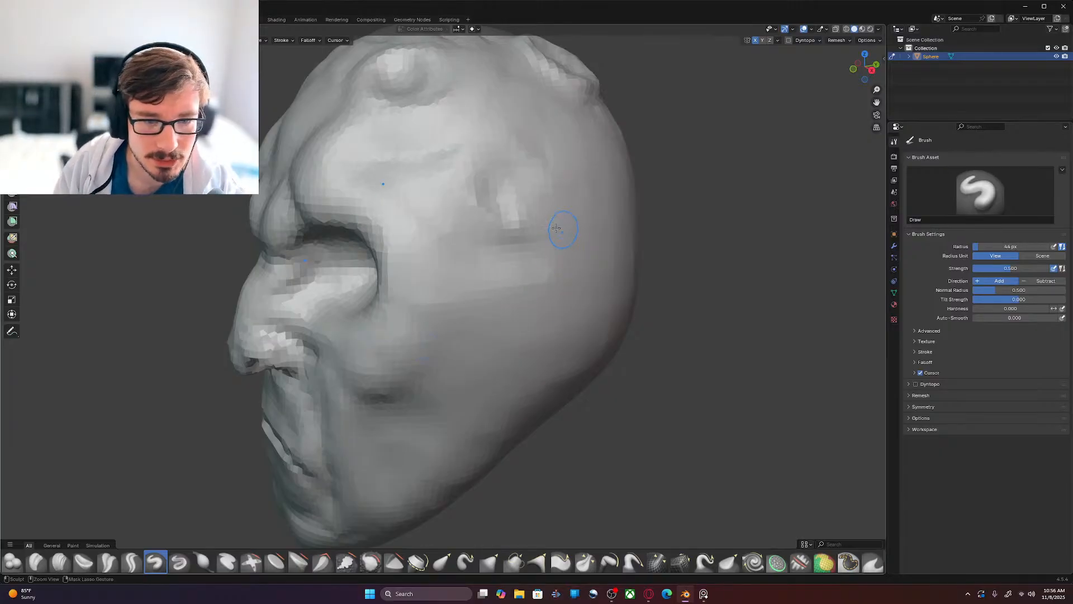
pyautogui.moveTo(506, 178)
pyautogui.keyDown('ctrl'); pyautogui.mouseDown()
pyautogui.moveTo(513, 190)
pyautogui.moveTo(492, 184)
pyautogui.moveTo(521, 218)
pyautogui.moveTo(518, 192)
pyautogui.mouseUp(); pyautogui.keyUp('ctrl')
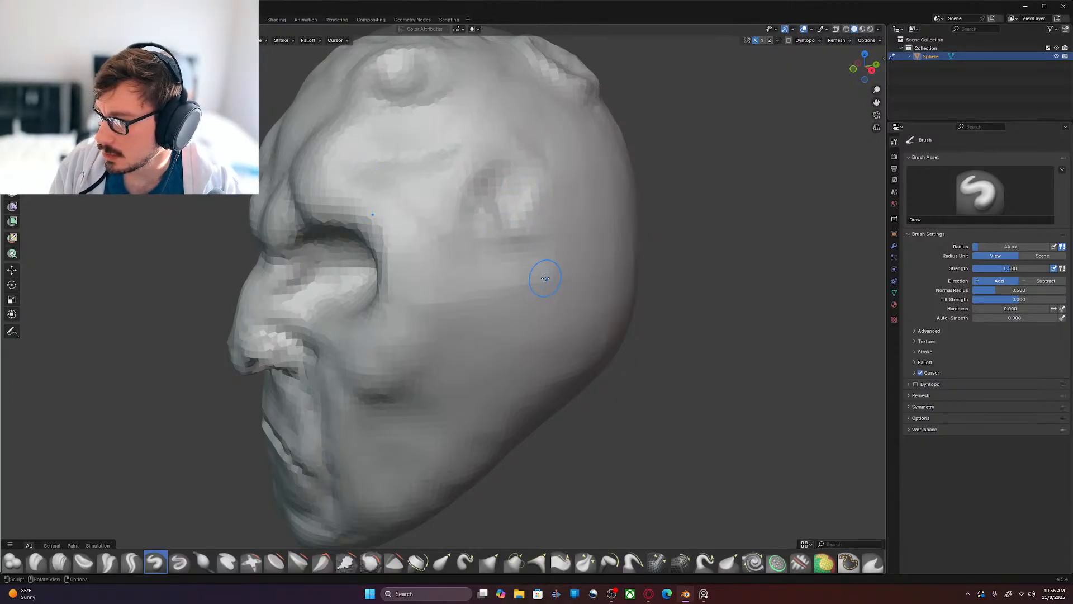
pyautogui.moveTo(376, 173)
pyautogui.keyDown('ctrl'); pyautogui.mouseDown()
pyautogui.moveTo(381, 190)
pyautogui.moveTo(383, 148)
pyautogui.mouseUp(); pyautogui.keyUp('ctrl')
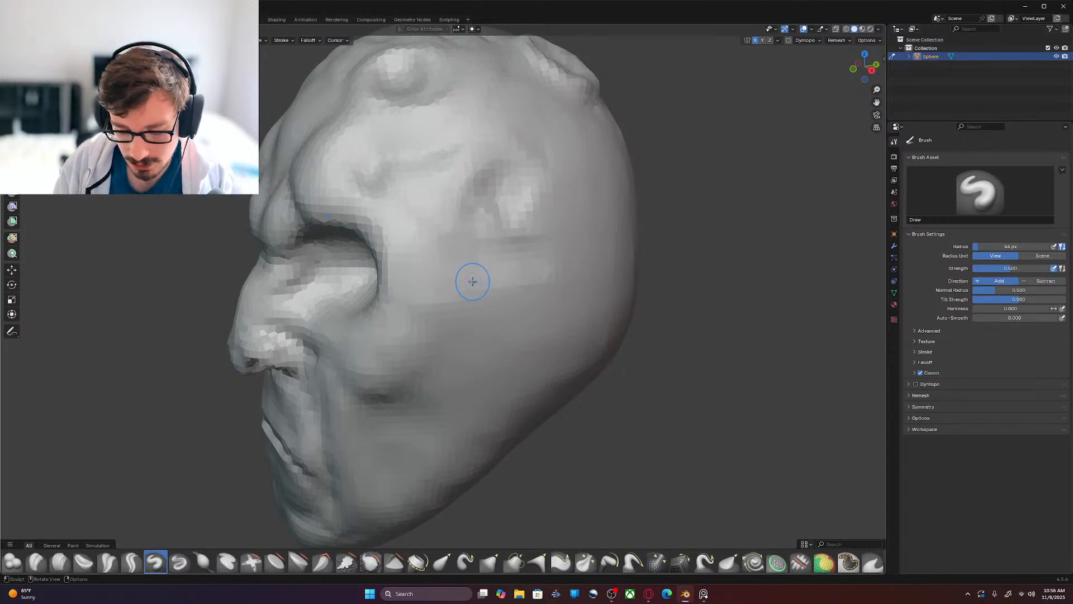
# Step: Raise a curved skin fold under the cheekbone and down the lower cheek with adding Draw strokes
pyautogui.press('KP_3')
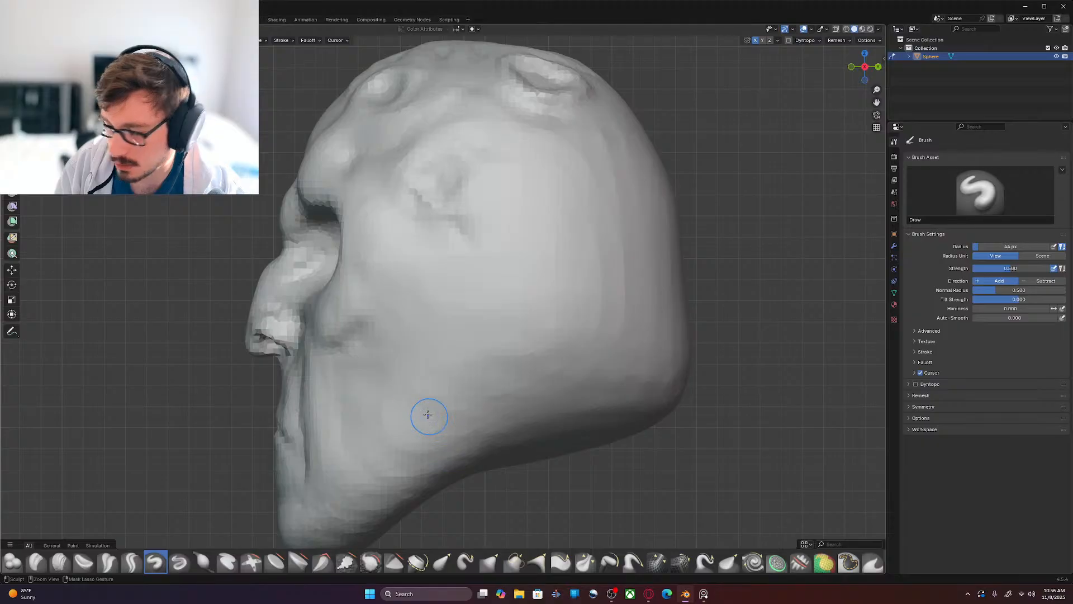
pyautogui.moveTo(364, 337); pyautogui.dragTo(386, 351)
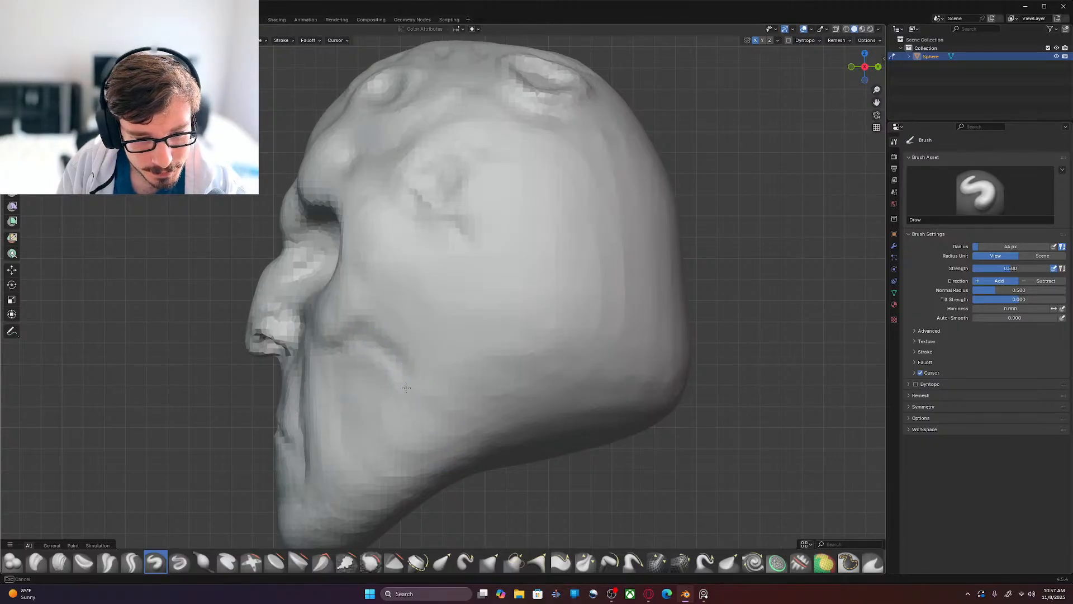
pyautogui.moveTo(409, 427); pyautogui.dragTo(407, 434)
pyautogui.moveTo(407, 434); pyautogui.dragTo(387, 443)
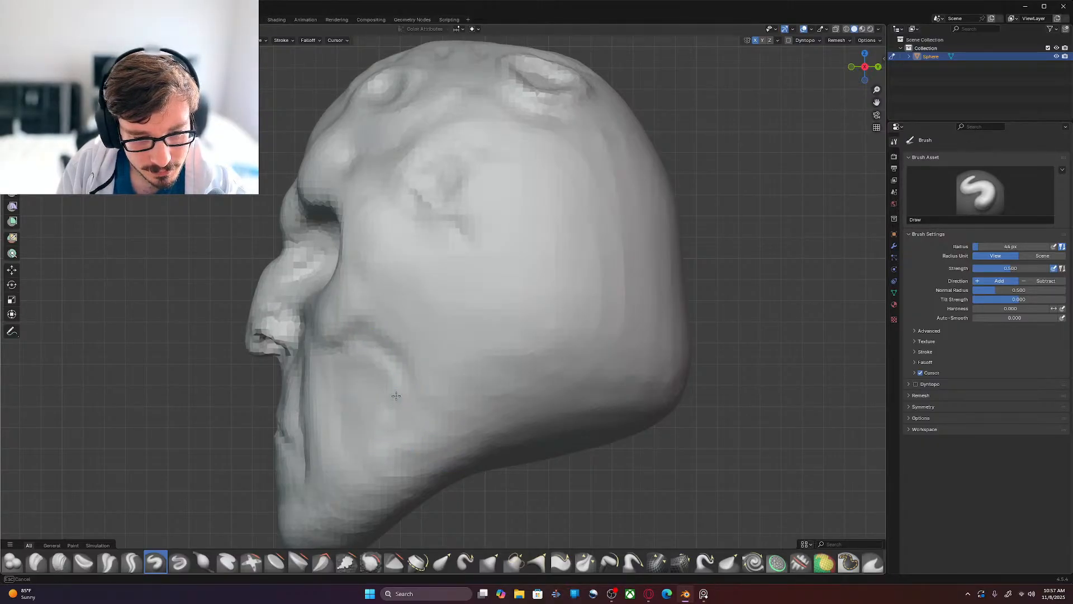
pyautogui.moveTo(352, 346)
pyautogui.mouseDown()
pyautogui.moveTo(386, 358)
pyautogui.moveTo(408, 434)
pyautogui.moveTo(388, 439)
pyautogui.moveTo(349, 356)
pyautogui.mouseUp()
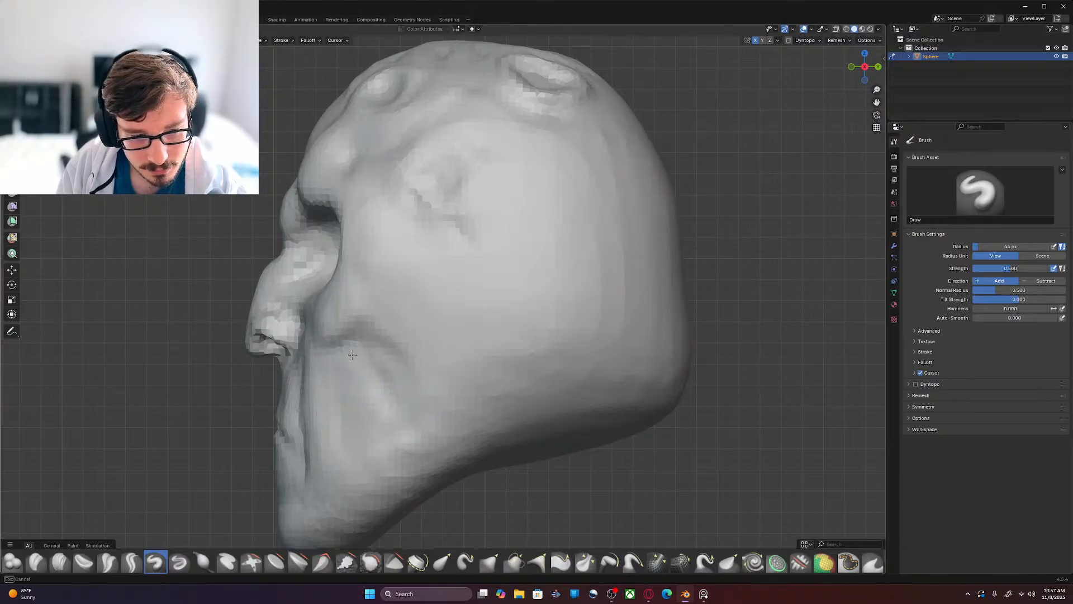
pyautogui.moveTo(404, 415); pyautogui.dragTo(420, 423)
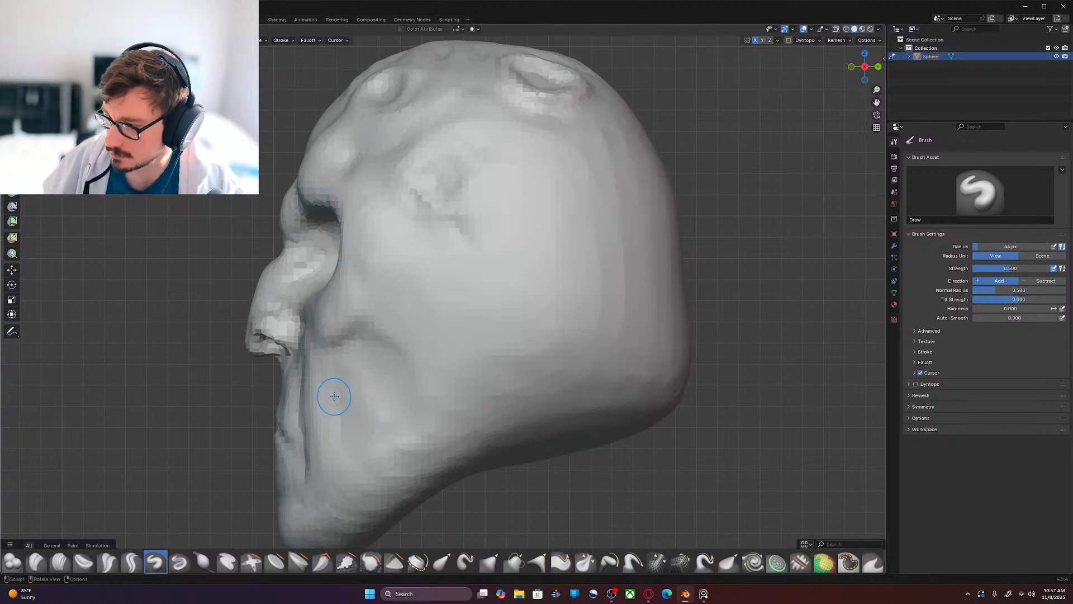
# Step: Pull the crease running from the nose past the mouth back toward the jaw with the Grab brush at a 99 px radius
pyautogui.moveTo(328, 429)
pyautogui.keyDown('shift'); pyautogui.mouseDown(button='middle')
pyautogui.moveTo(441, 306)
pyautogui.moveTo(538, 310)
pyautogui.mouseUp(button='middle'); pyautogui.keyUp('shift')
pyautogui.scroll(1, 441, 306)
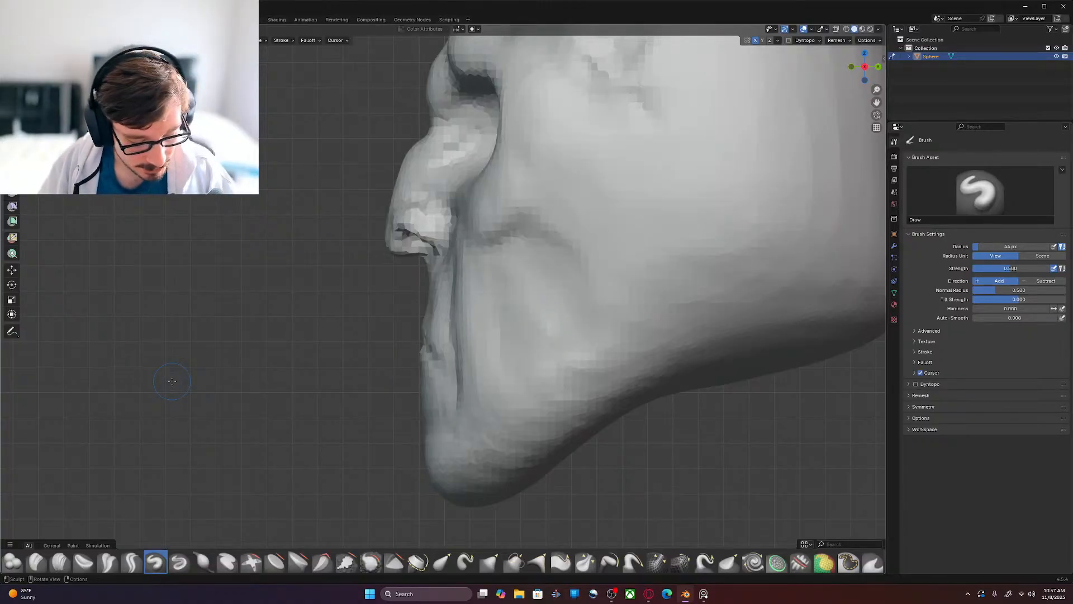
pyautogui.press('g')
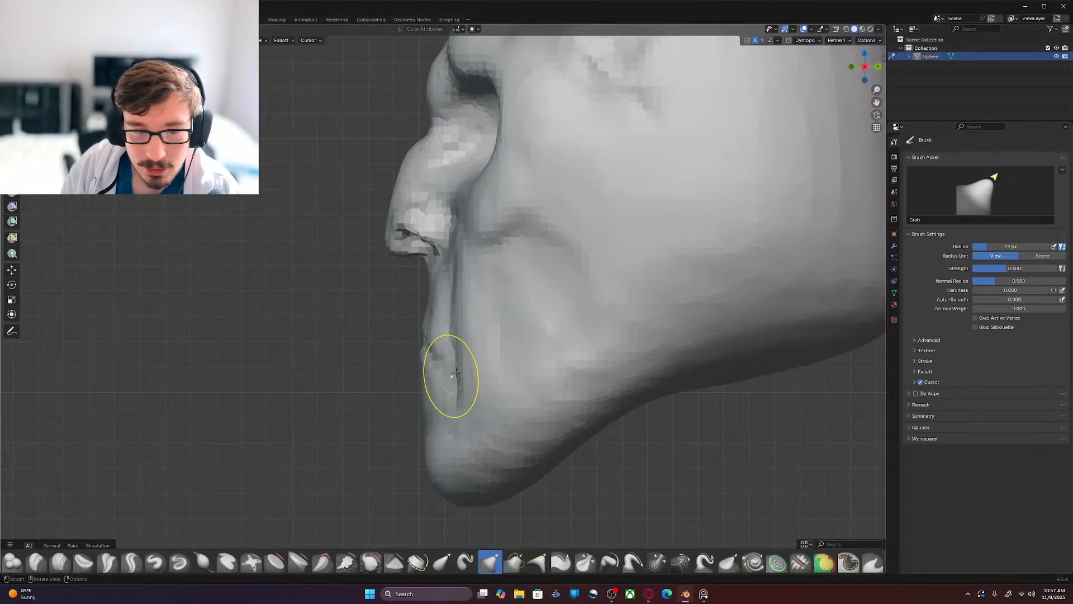
pyautogui.moveTo(463, 289)
pyautogui.mouseDown()
pyautogui.moveTo(468, 280)
pyautogui.moveTo(466, 319)
pyautogui.moveTo(490, 408)
pyautogui.moveTo(492, 394)
pyautogui.mouseUp()
pyautogui.moveTo(492, 394); pyautogui.dragTo(484, 345)
pyautogui.moveTo(478, 332); pyautogui.dragTo(480, 324)
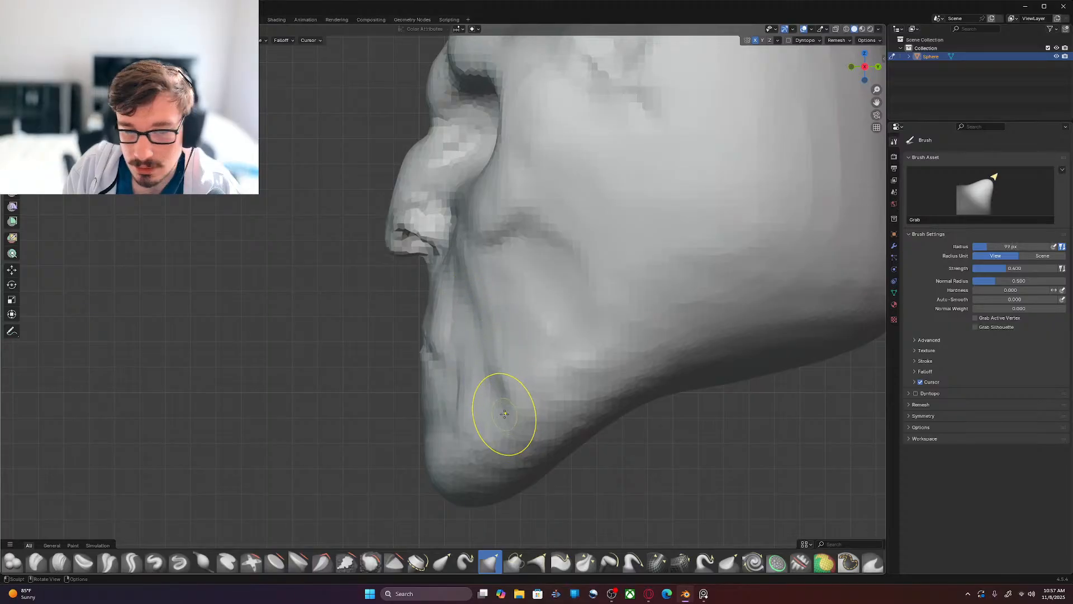
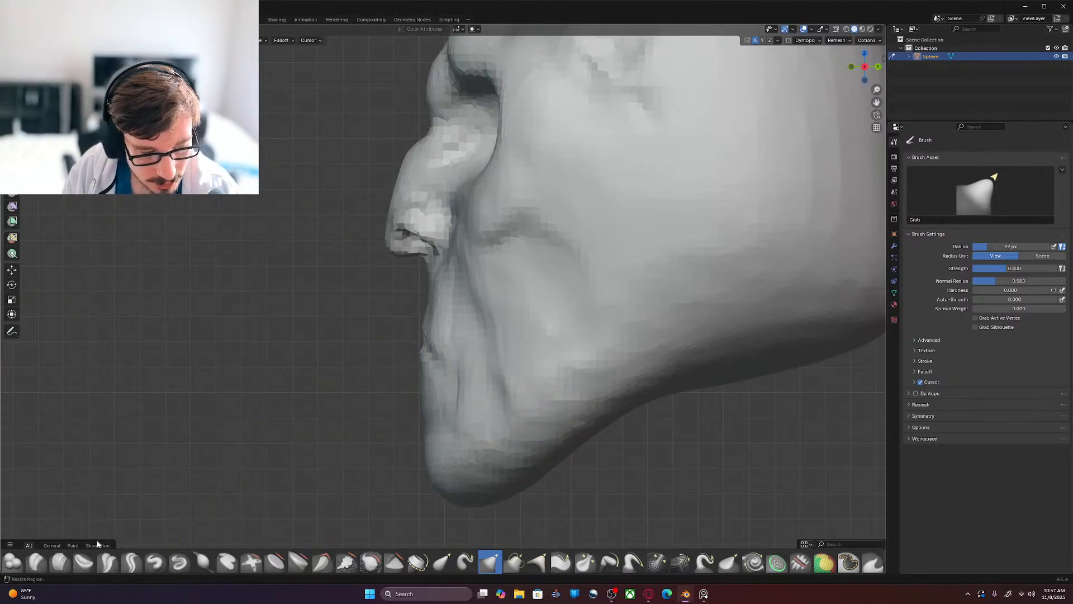
# Step: Build up the cheek along the nose-to-jaw fold with adding Clay Strips strokes
pyautogui.click(60, 562)
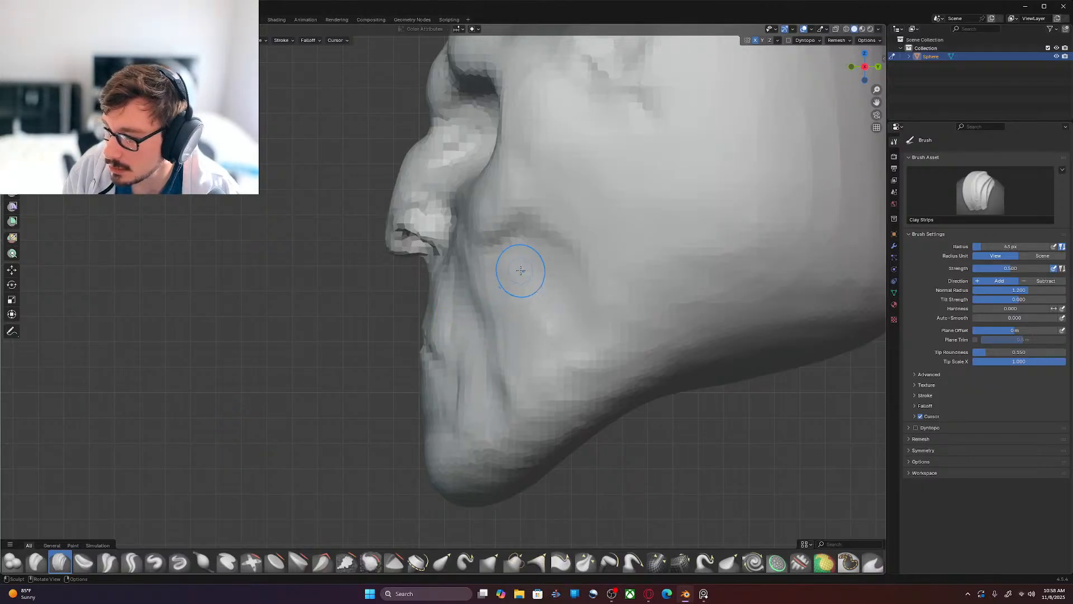
pyautogui.moveTo(538, 260)
pyautogui.mouseDown()
pyautogui.moveTo(558, 292)
pyautogui.moveTo(554, 310)
pyautogui.mouseUp()
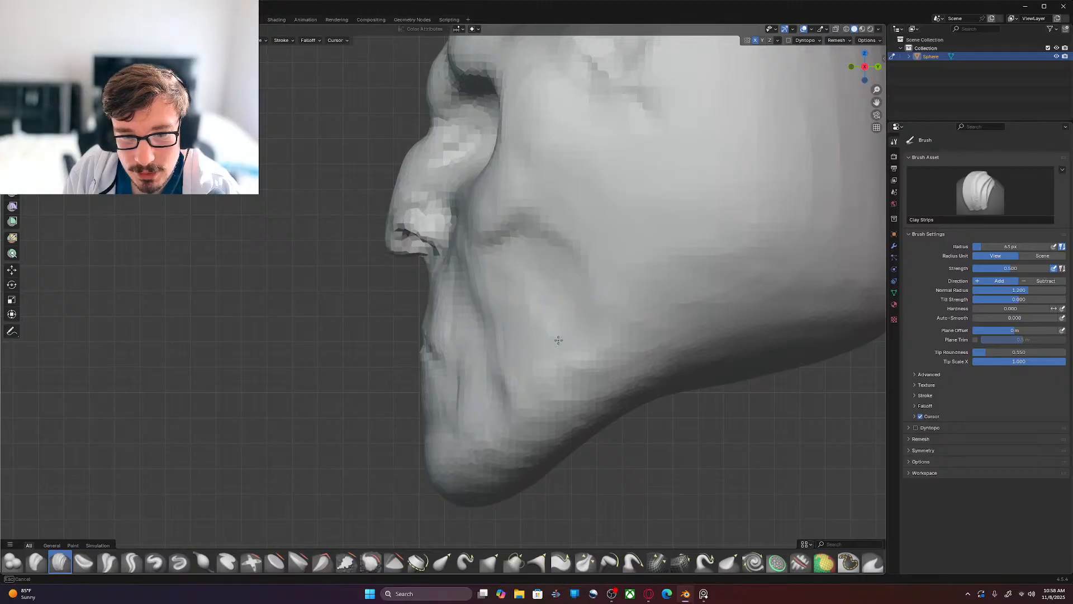
pyautogui.moveTo(472, 264); pyautogui.dragTo(483, 281)
pyautogui.moveTo(486, 319); pyautogui.dragTo(492, 304)
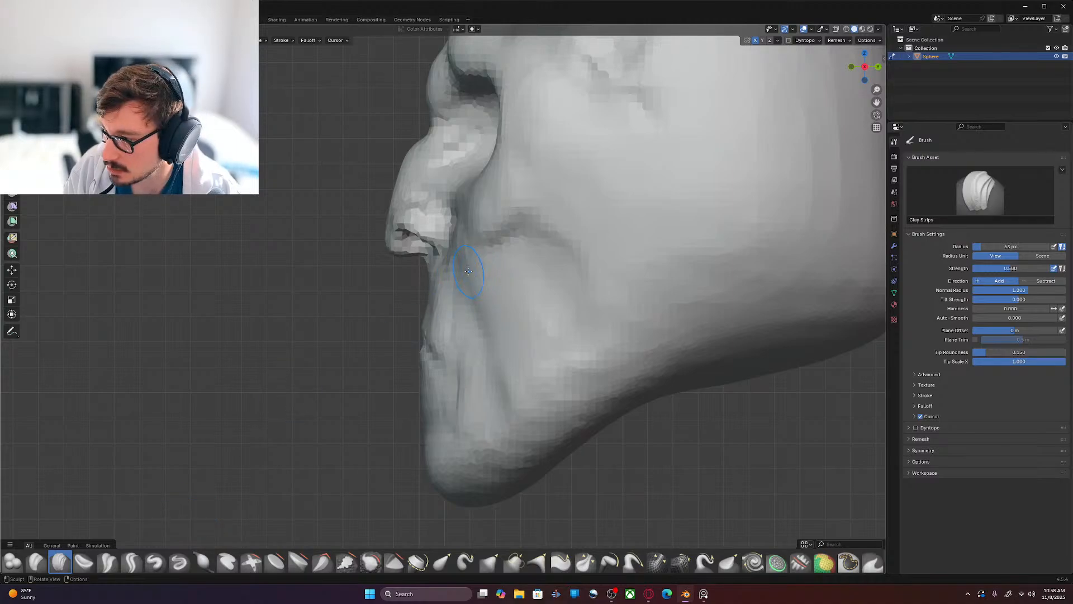
pyautogui.moveTo(469, 270)
pyautogui.mouseDown()
pyautogui.moveTo(494, 288)
pyautogui.moveTo(491, 307)
pyautogui.moveTo(519, 346)
pyautogui.moveTo(503, 395)
pyautogui.mouseUp()
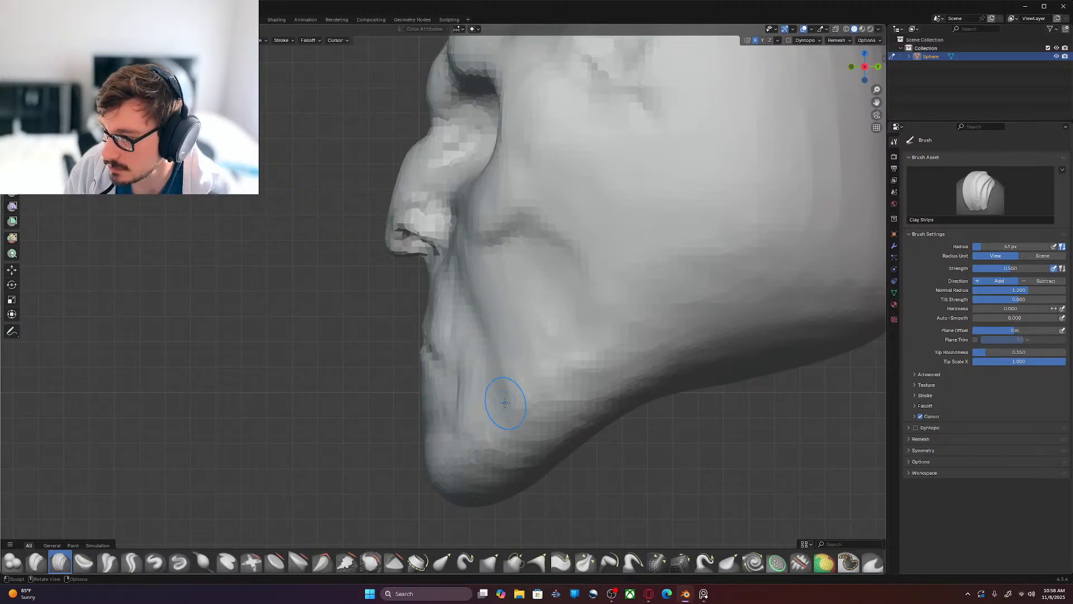
pyautogui.moveTo(508, 403); pyautogui.dragTo(518, 347)
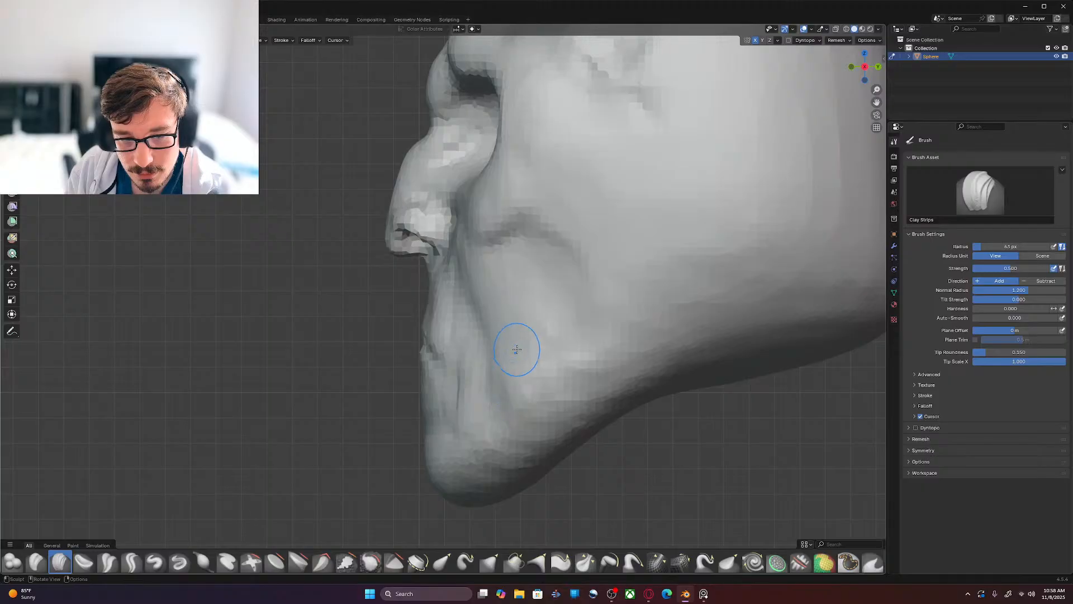
pyautogui.moveTo(504, 305); pyautogui.dragTo(498, 303)
pyautogui.moveTo(478, 267); pyautogui.dragTo(468, 260)
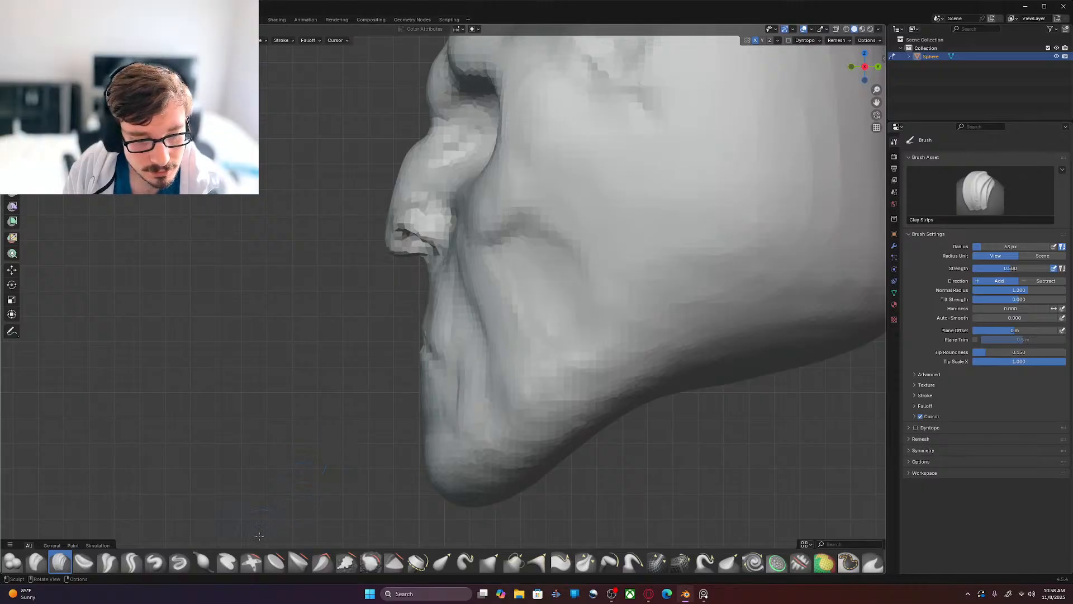
# Step: Carve a sharp crease from beside the nostril down toward the jaw with Draw Sharp at a 46 px radius
pyautogui.click(179, 562)
pyautogui.press('[')
pyautogui.press('[')
pyautogui.press('[')
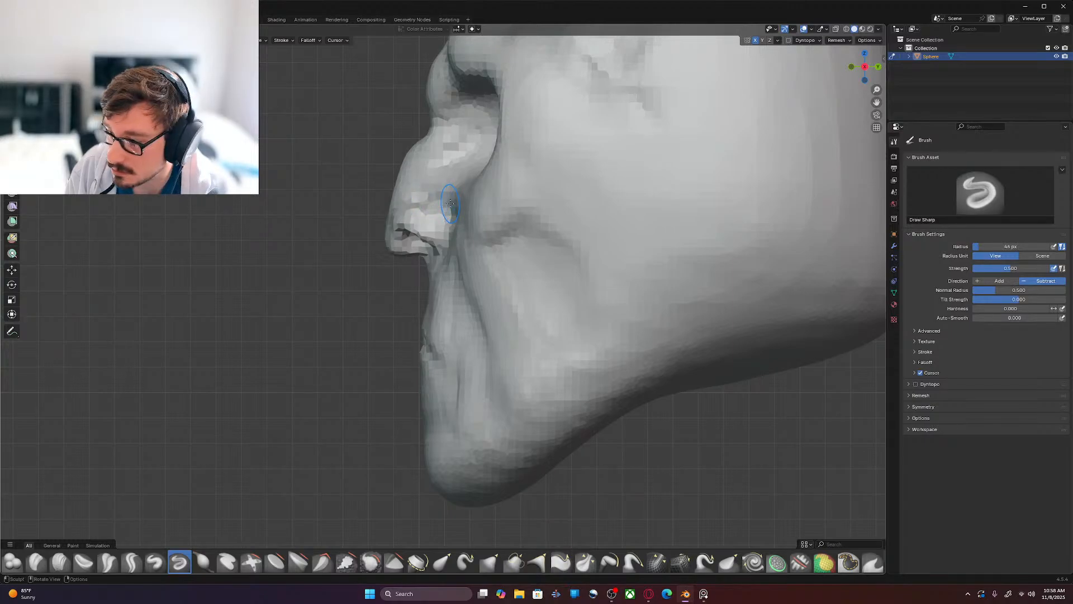
pyautogui.moveTo(457, 217)
pyautogui.mouseDown()
pyautogui.moveTo(470, 302)
pyautogui.moveTo(490, 339)
pyautogui.mouseUp()
pyautogui.moveTo(489, 339); pyautogui.dragTo(494, 356)
pyautogui.moveTo(496, 358); pyautogui.dragTo(497, 384)
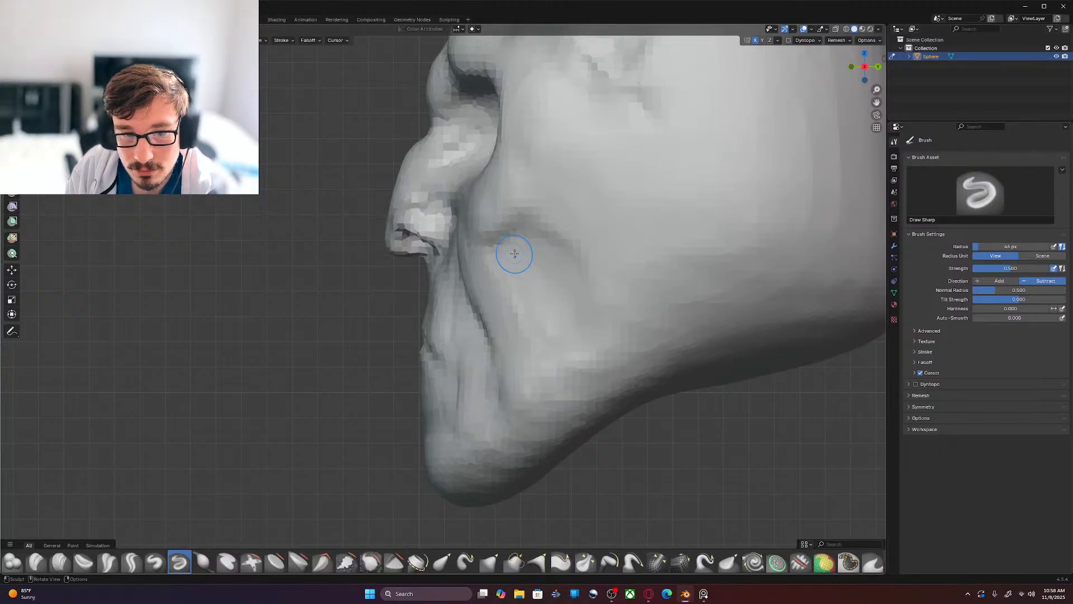
# Step: Cut a curved Draw Sharp groove into the cheek below the cheekbone and smooth the skin in front of it
pyautogui.moveTo(532, 252)
pyautogui.mouseDown()
pyautogui.moveTo(552, 258)
pyautogui.moveTo(581, 317)
pyautogui.mouseUp()
pyautogui.moveTo(572, 321)
pyautogui.mouseDown()
pyautogui.moveTo(561, 333)
pyautogui.moveTo(553, 326)
pyautogui.moveTo(549, 280)
pyautogui.moveTo(568, 299)
pyautogui.moveTo(569, 330)
pyautogui.mouseUp()
pyautogui.moveTo(538, 295)
pyautogui.keyDown('shift'); pyautogui.mouseDown()
pyautogui.moveTo(541, 313)
pyautogui.moveTo(536, 263)
pyautogui.mouseUp(); pyautogui.keyUp('shift')
pyautogui.moveTo(521, 352)
pyautogui.keyDown('shift'); pyautogui.mouseDown()
pyautogui.moveTo(506, 327)
pyautogui.moveTo(510, 303)
pyautogui.mouseUp(); pyautogui.keyUp('shift')
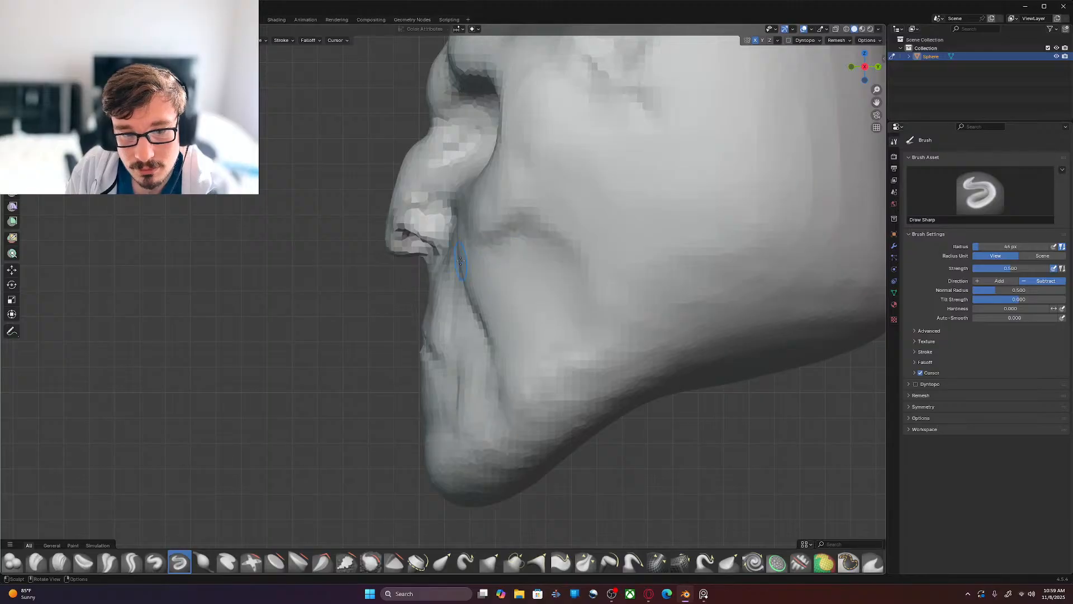
# Step: Carve vertical Draw Sharp grooves into the lower cheek behind the mouth fold
pyautogui.moveTo(456, 261)
pyautogui.mouseDown(button='middle')
pyautogui.moveTo(651, 294)
pyautogui.moveTo(618, 306)
pyautogui.moveTo(610, 295)
pyautogui.mouseUp(button='middle')
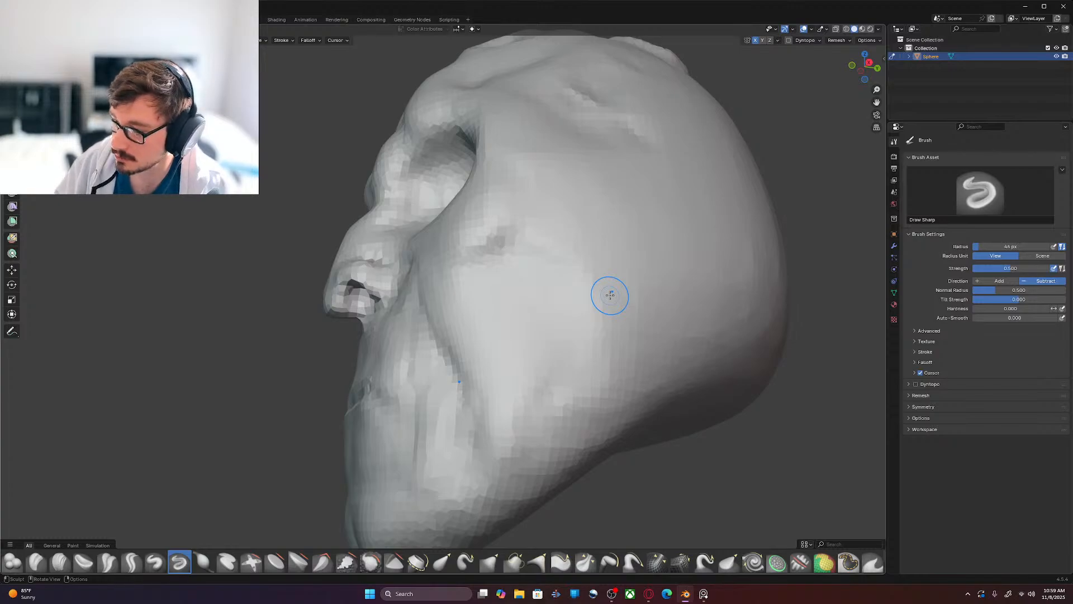
pyautogui.moveTo(530, 373)
pyautogui.mouseDown()
pyautogui.moveTo(534, 331)
pyautogui.moveTo(505, 279)
pyautogui.moveTo(518, 298)
pyautogui.mouseUp()
pyautogui.moveTo(538, 380)
pyautogui.mouseDown()
pyautogui.moveTo(541, 284)
pyautogui.moveTo(499, 260)
pyautogui.moveTo(530, 265)
pyautogui.moveTo(530, 302)
pyautogui.mouseUp()
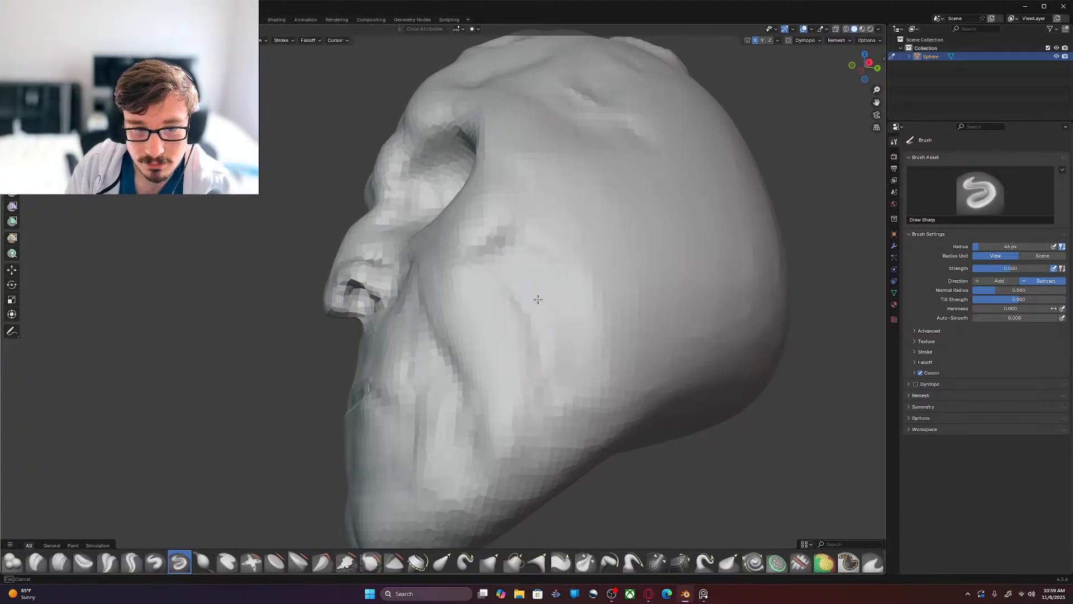
# Step: Reshape the sides of the jaw from below with the Grab brush at a 155 px radius
pyautogui.press('KP_1')
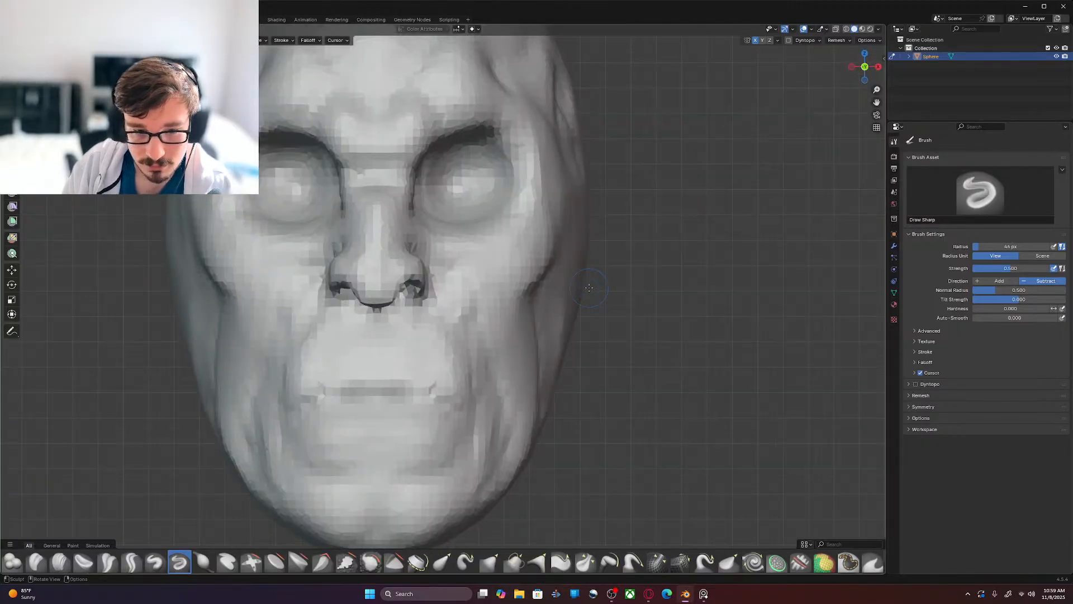
pyautogui.keyDown('shift'); pyautogui.moveTo(534, 358); pyautogui.dragTo(642, 306, button='middle'); pyautogui.keyUp('shift')
pyautogui.scroll(1, 645, 310)
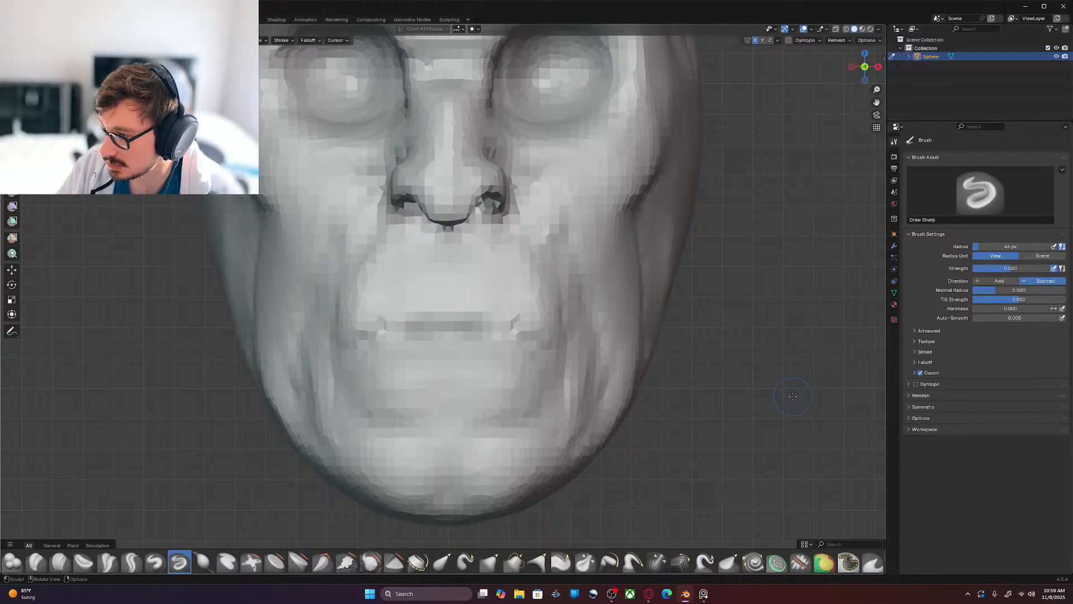
pyautogui.moveTo(790, 421)
pyautogui.mouseDown(button='middle')
pyautogui.moveTo(613, 395)
pyautogui.moveTo(621, 352)
pyautogui.mouseUp(button='middle')
pyautogui.press('ctrl+KP_7')
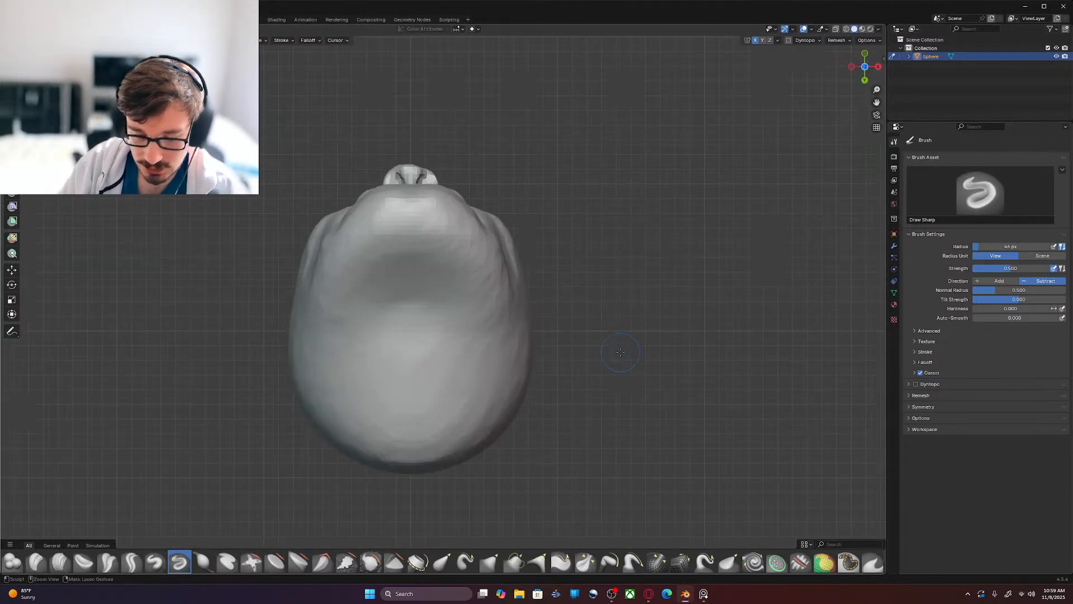
pyautogui.scroll(2, 621, 353)
pyautogui.moveTo(635, 261)
pyautogui.keyDown('shift'); pyautogui.mouseDown(button='middle')
pyautogui.moveTo(626, 341)
pyautogui.moveTo(635, 354)
pyautogui.mouseUp(button='middle'); pyautogui.keyUp('shift')
pyautogui.press('g')
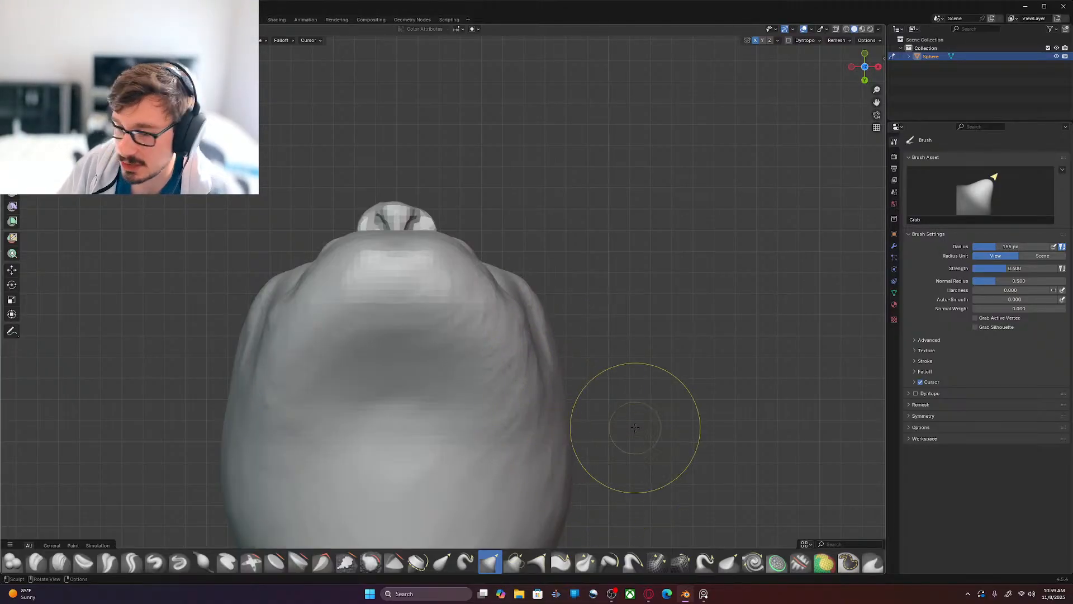
pyautogui.press('KP_1')
pyautogui.moveTo(636, 429)
pyautogui.mouseDown(button='middle')
pyautogui.moveTo(607, 451)
pyautogui.moveTo(497, 453)
pyautogui.moveTo(582, 360)
pyautogui.moveTo(511, 371)
pyautogui.moveTo(505, 346)
pyautogui.mouseUp(button='middle')
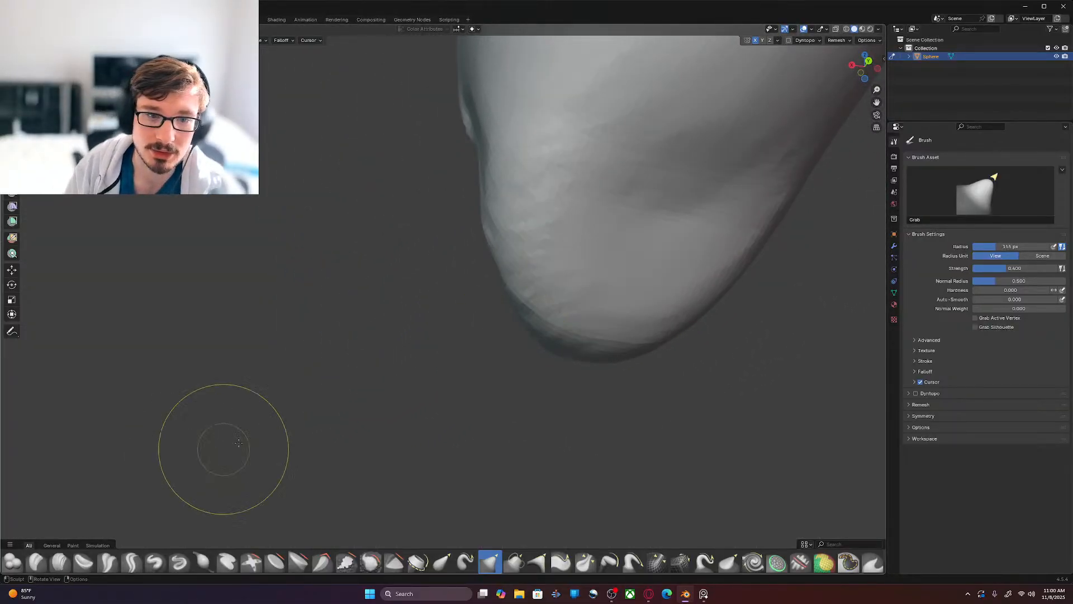
pyautogui.moveTo(501, 133)
pyautogui.mouseDown()
pyautogui.moveTo(490, 134)
pyautogui.moveTo(490, 174)
pyautogui.mouseUp()
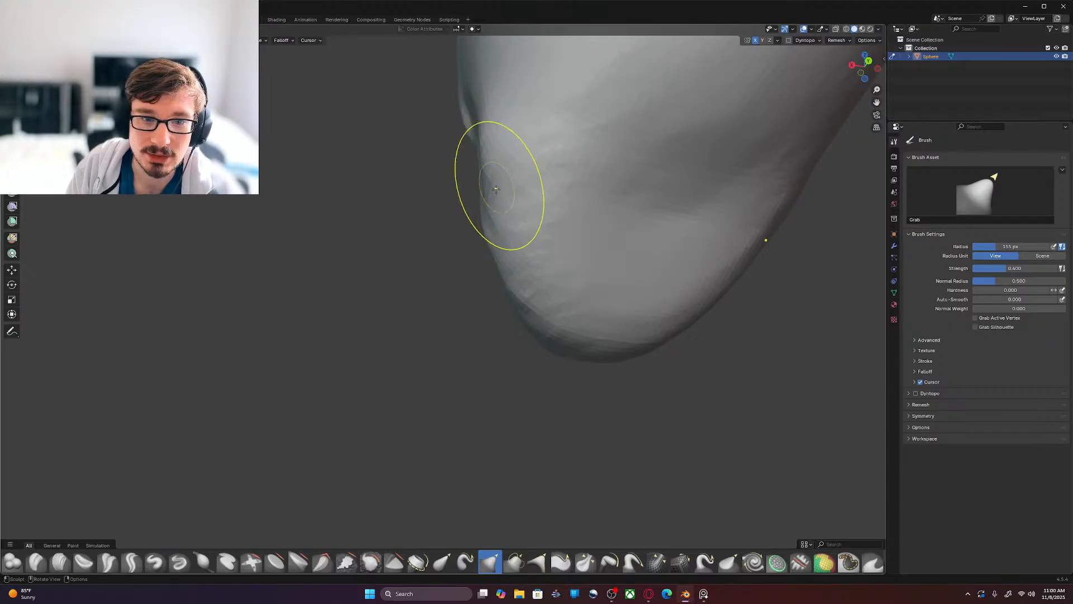
# Step: Refine the jaw and cheek outline from the front with the Grab brush at a 120 px radius
pyautogui.press('KP_1')
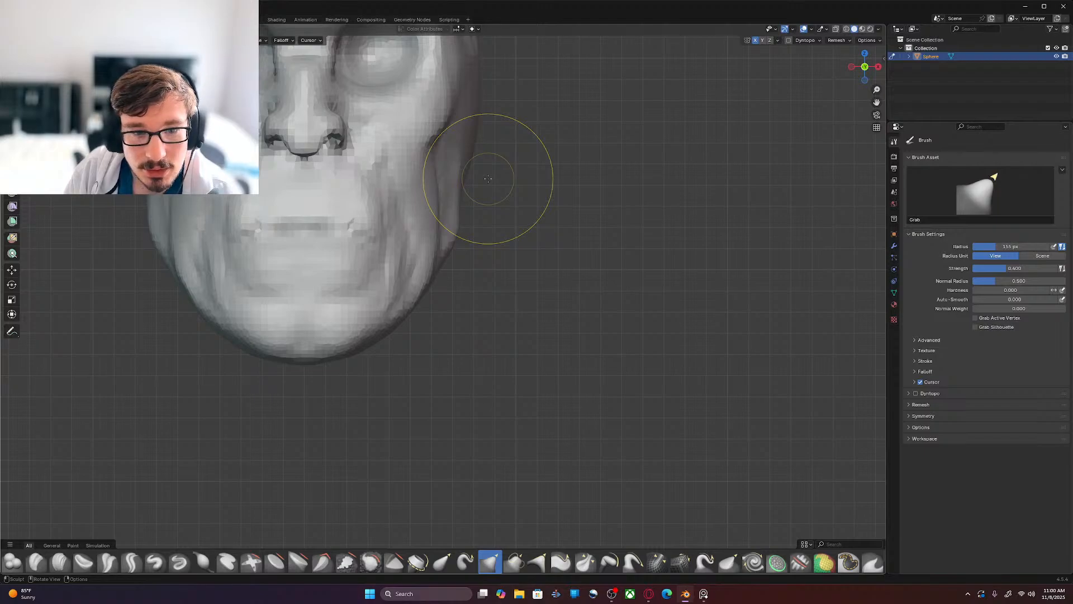
pyautogui.keyDown('shift'); pyautogui.moveTo(482, 363); pyautogui.dragTo(610, 450, button='middle'); pyautogui.keyUp('shift')
pyautogui.scroll(1, 655, 435)
pyautogui.keyDown('shift'); pyautogui.moveTo(684, 349); pyautogui.dragTo(669, 372, button='middle'); pyautogui.keyUp('shift')
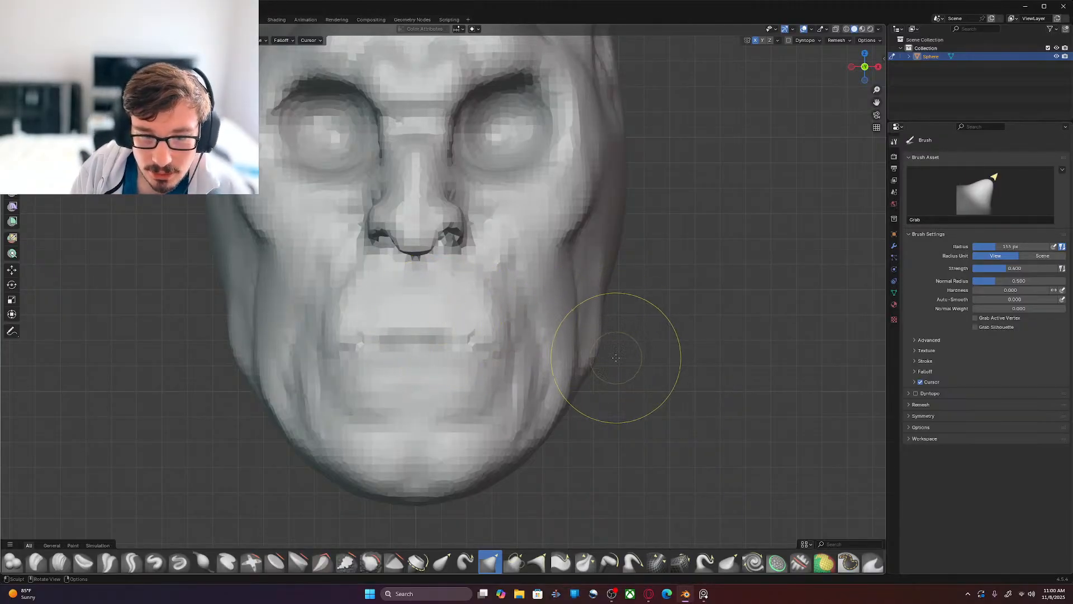
pyautogui.press('f')
pyautogui.click(642, 376)
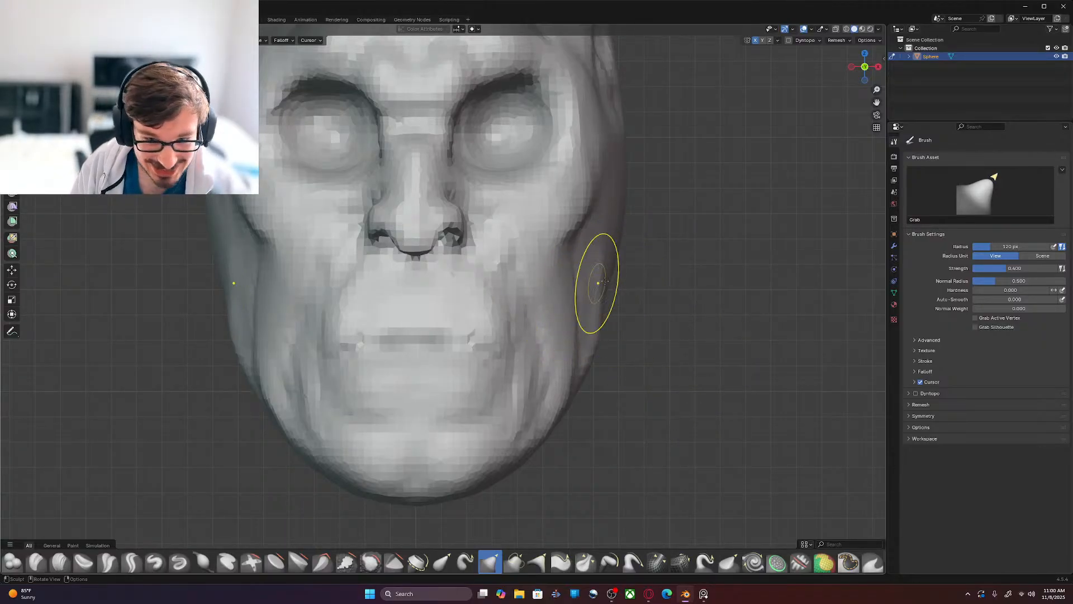
pyautogui.moveTo(665, 396)
pyautogui.mouseDown(button='middle')
pyautogui.moveTo(676, 378)
pyautogui.moveTo(658, 407)
pyautogui.moveTo(669, 420)
pyautogui.moveTo(690, 330)
pyautogui.mouseUp(button='middle')
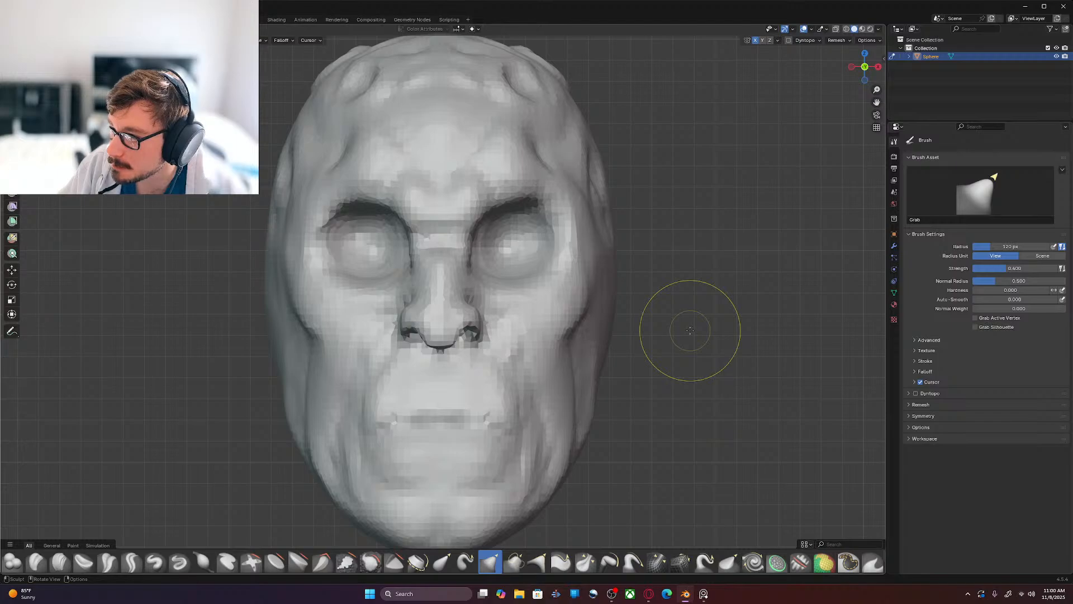
# Step: Carve a groove along the lower jaw from the chin backward with the Draw Sharp brush at a 48 px radius
pyautogui.moveTo(691, 329)
pyautogui.mouseDown(button='middle')
pyautogui.moveTo(580, 347)
pyautogui.moveTo(604, 408)
pyautogui.moveTo(579, 371)
pyautogui.moveTo(532, 419)
pyautogui.mouseUp(button='middle')
pyautogui.press('KP_3')
pyautogui.scroll(2, 580, 372)
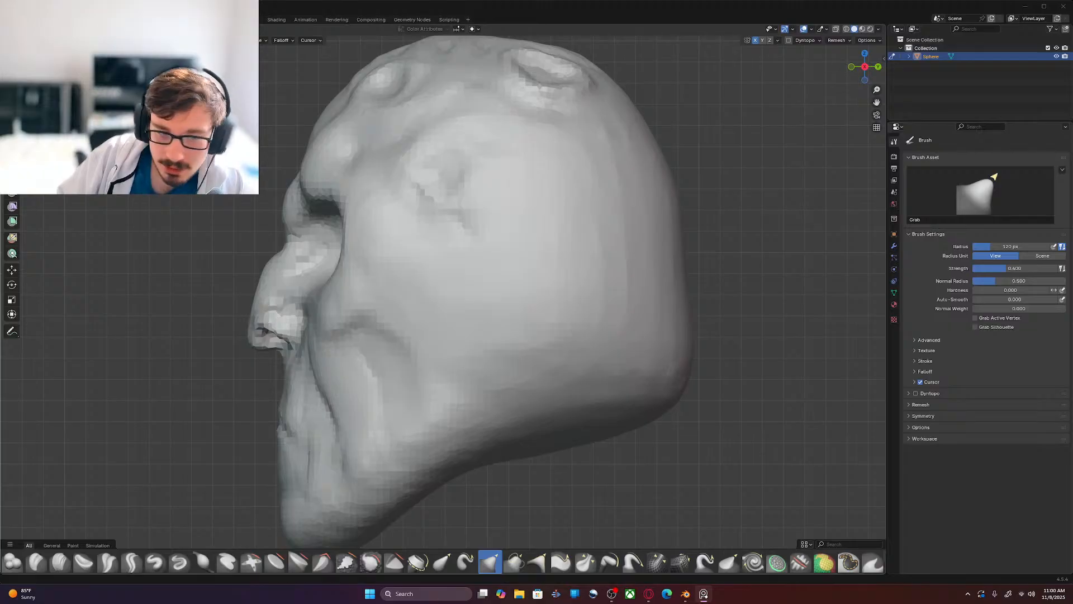
pyautogui.moveTo(460, 503); pyautogui.dragTo(551, 403, button='middle')
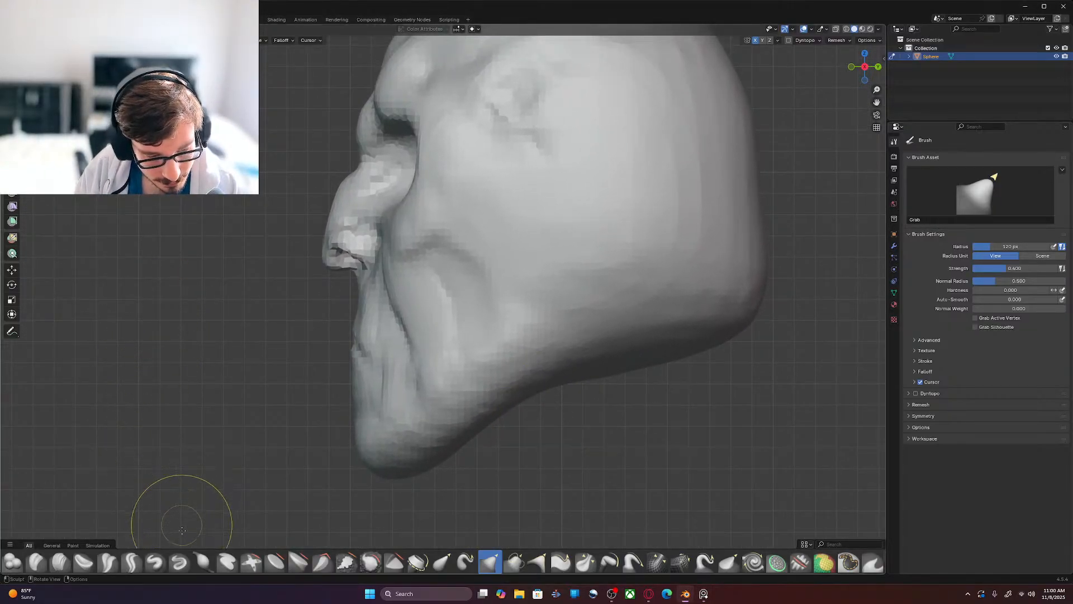
pyautogui.click(179, 562)
pyautogui.press('f')
pyautogui.click(584, 447)
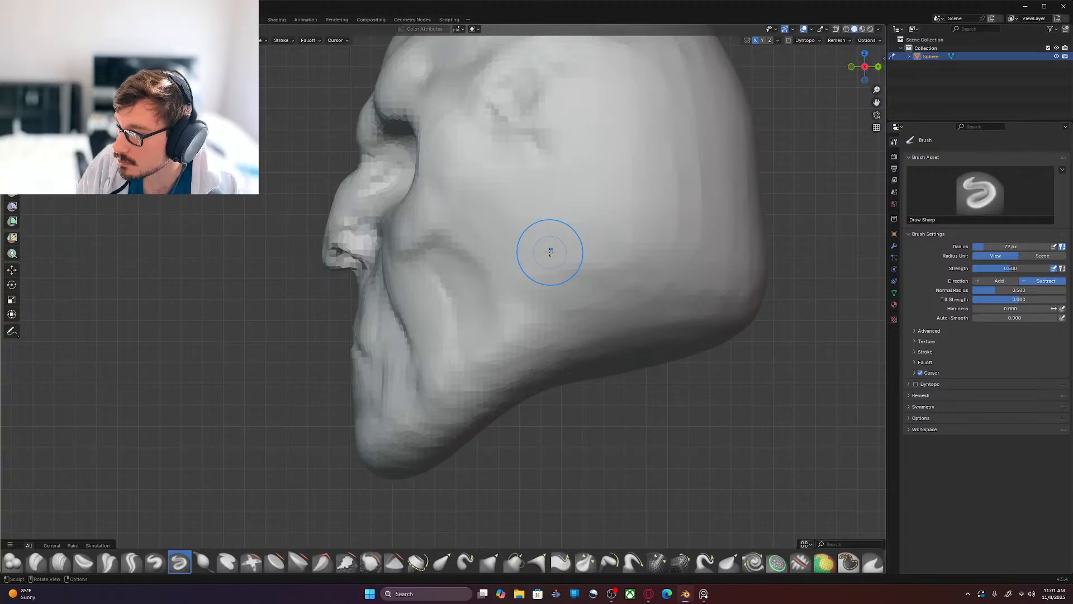
pyautogui.press('f')
pyautogui.click(547, 270)
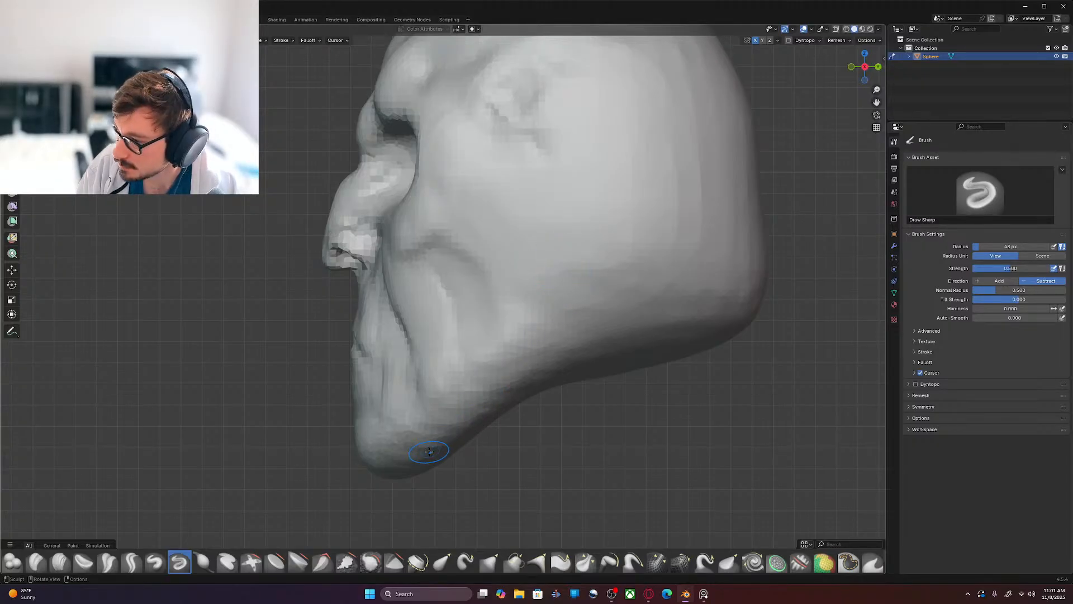
pyautogui.moveTo(411, 435)
pyautogui.mouseDown()
pyautogui.moveTo(394, 452)
pyautogui.moveTo(408, 442)
pyautogui.moveTo(399, 462)
pyautogui.mouseUp()
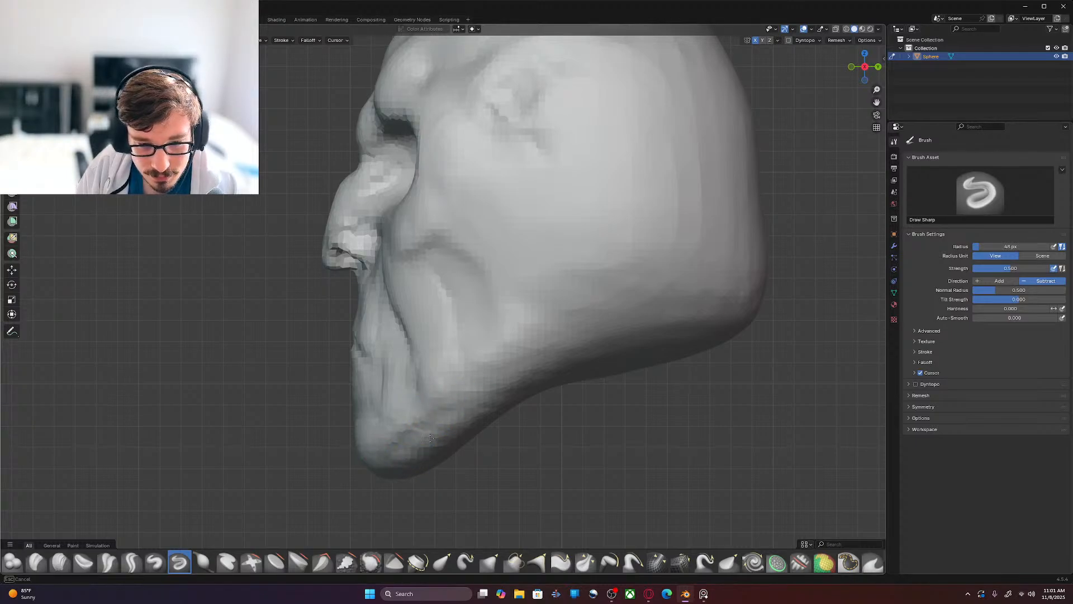
pyautogui.moveTo(475, 415); pyautogui.dragTo(410, 459)
pyautogui.moveTo(517, 357)
pyautogui.mouseDown()
pyautogui.moveTo(456, 412)
pyautogui.moveTo(485, 406)
pyautogui.moveTo(461, 431)
pyautogui.mouseUp()
pyautogui.moveTo(513, 384); pyautogui.dragTo(480, 404)
pyautogui.moveTo(529, 358); pyautogui.dragTo(480, 387)
# Step: Extend the Draw Sharp groove up around the back corner of the jaw and deepen the jawline below it
pyautogui.moveTo(577, 330)
pyautogui.mouseDown()
pyautogui.moveTo(532, 356)
pyautogui.moveTo(574, 324)
pyautogui.moveTo(557, 342)
pyautogui.mouseUp()
pyautogui.moveTo(581, 300)
pyautogui.mouseDown()
pyautogui.moveTo(571, 324)
pyautogui.moveTo(573, 310)
pyautogui.mouseUp()
pyautogui.moveTo(558, 259)
pyautogui.mouseDown()
pyautogui.moveTo(577, 300)
pyautogui.moveTo(506, 376)
pyautogui.mouseUp()
pyautogui.moveTo(448, 405)
pyautogui.mouseDown()
pyautogui.moveTo(411, 441)
pyautogui.moveTo(412, 455)
pyautogui.moveTo(484, 407)
pyautogui.mouseUp()
pyautogui.moveTo(498, 393); pyautogui.dragTo(529, 372)
pyautogui.moveTo(535, 369); pyautogui.dragTo(567, 341)
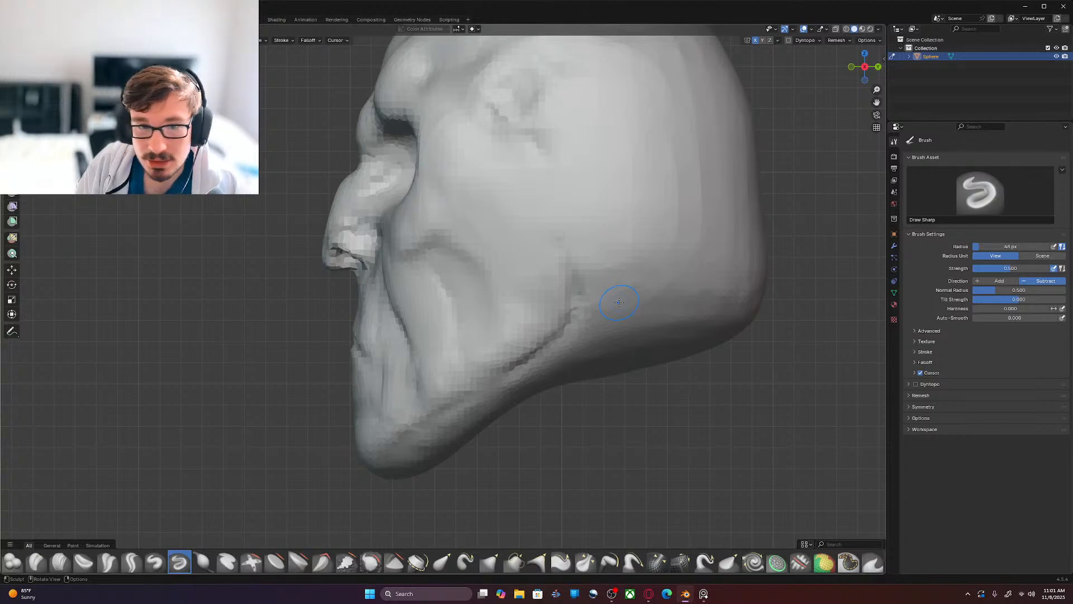
# Step: Mask a short vertical strip on the side of the head at ear height, above the jaw corner, and invert the mask
pyautogui.moveTo(595, 274)
pyautogui.mouseDown(button='middle')
pyautogui.moveTo(755, 272)
pyautogui.moveTo(626, 331)
pyautogui.moveTo(531, 407)
pyautogui.moveTo(520, 386)
pyautogui.moveTo(556, 323)
pyautogui.moveTo(600, 360)
pyautogui.moveTo(533, 402)
pyautogui.mouseUp(button='middle')
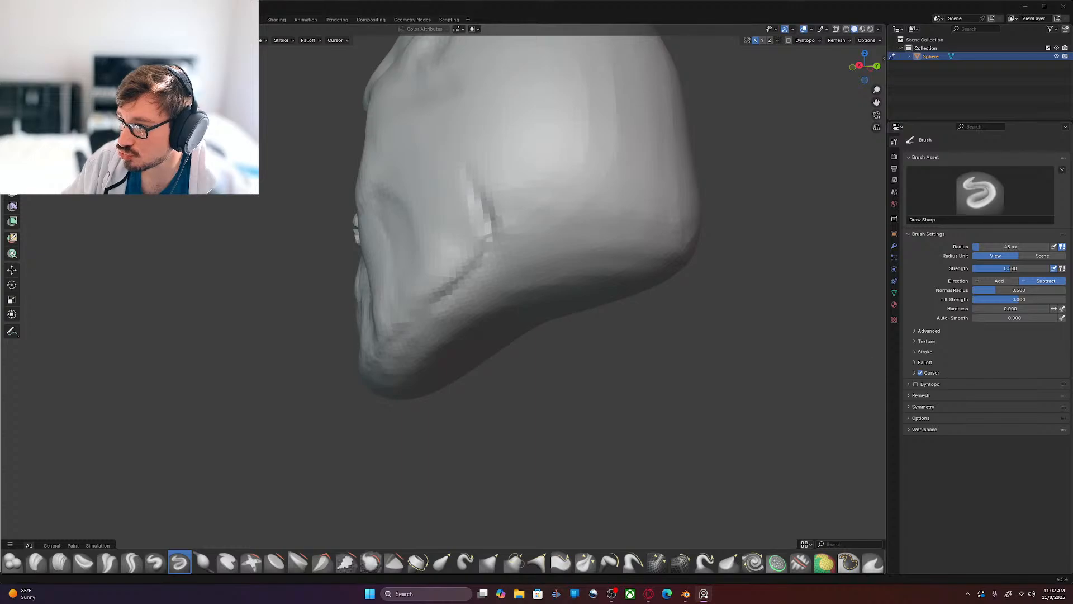
pyautogui.moveTo(643, 358)
pyautogui.mouseDown(button='middle')
pyautogui.moveTo(724, 313)
pyautogui.moveTo(663, 305)
pyautogui.mouseUp(button='middle')
pyautogui.keyDown('shift'); pyautogui.moveTo(715, 334); pyautogui.dragTo(682, 310, button='middle'); pyautogui.keyUp('shift')
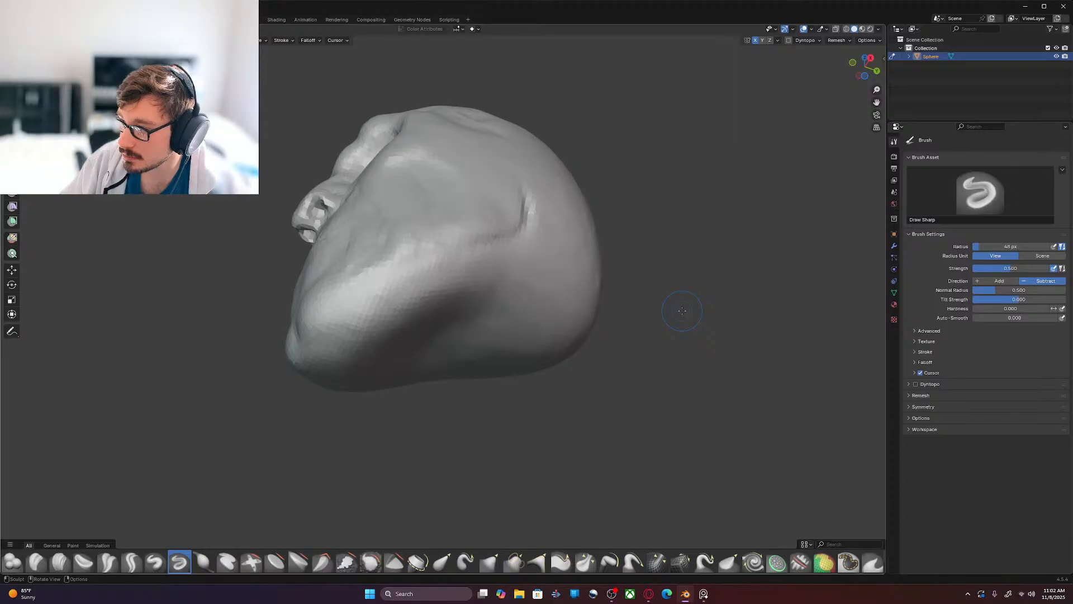
pyautogui.press('KP_3')
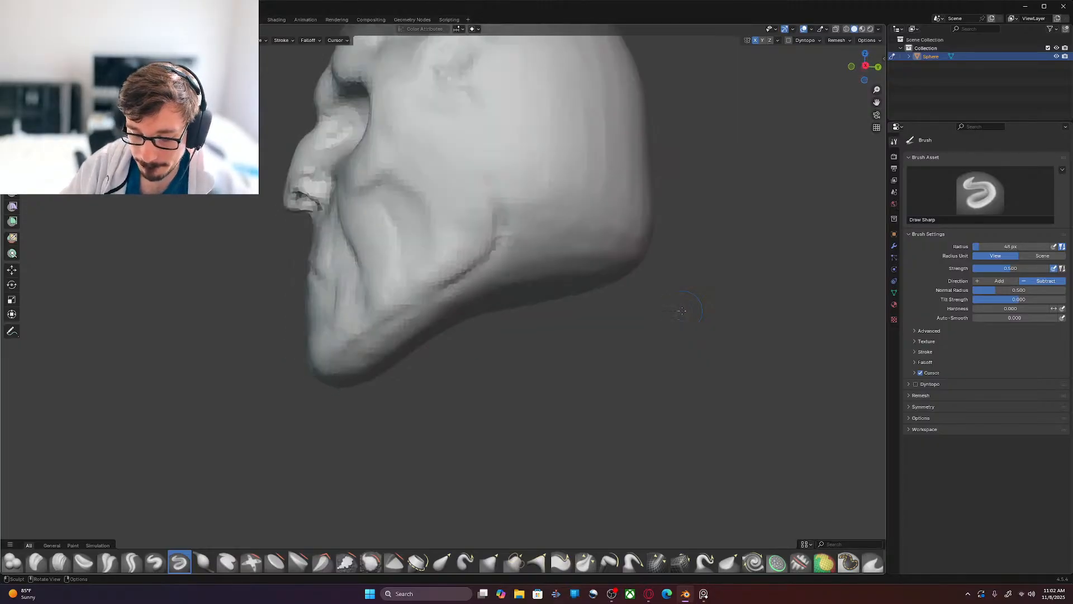
pyautogui.moveTo(641, 300)
pyautogui.keyDown('shift'); pyautogui.mouseDown(button='middle')
pyautogui.moveTo(632, 434)
pyautogui.moveTo(660, 394)
pyautogui.mouseUp(button='middle'); pyautogui.keyUp('shift')
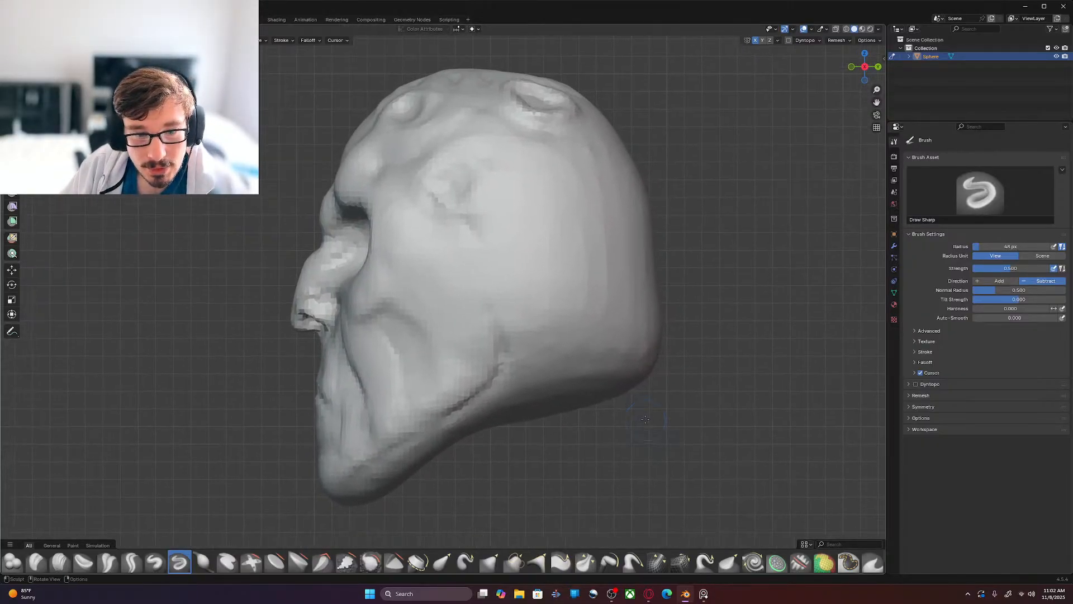
pyautogui.scroll(3, 660, 394)
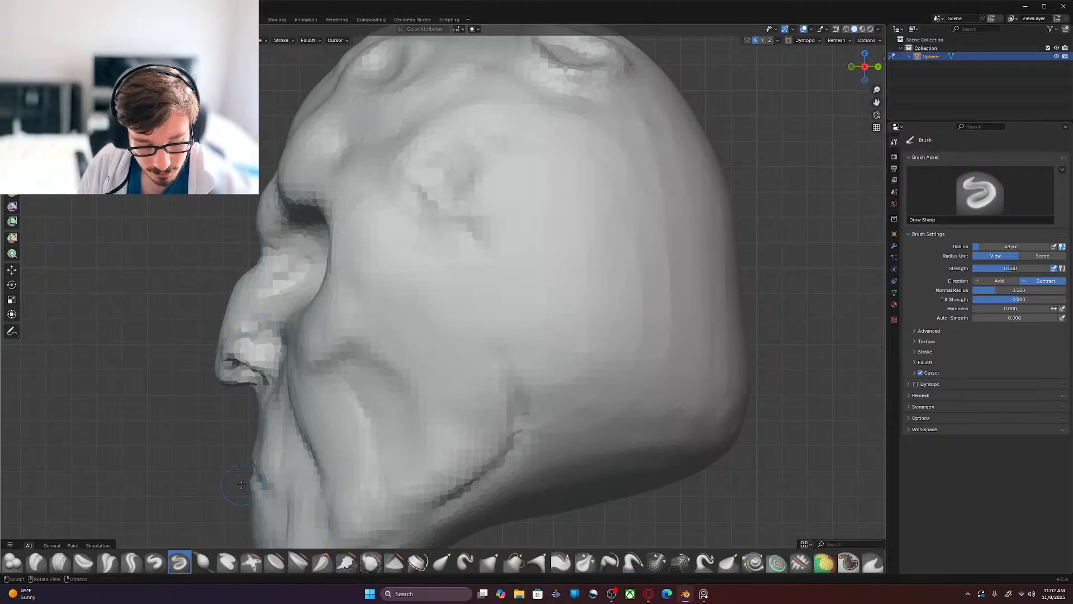
pyautogui.press('m')
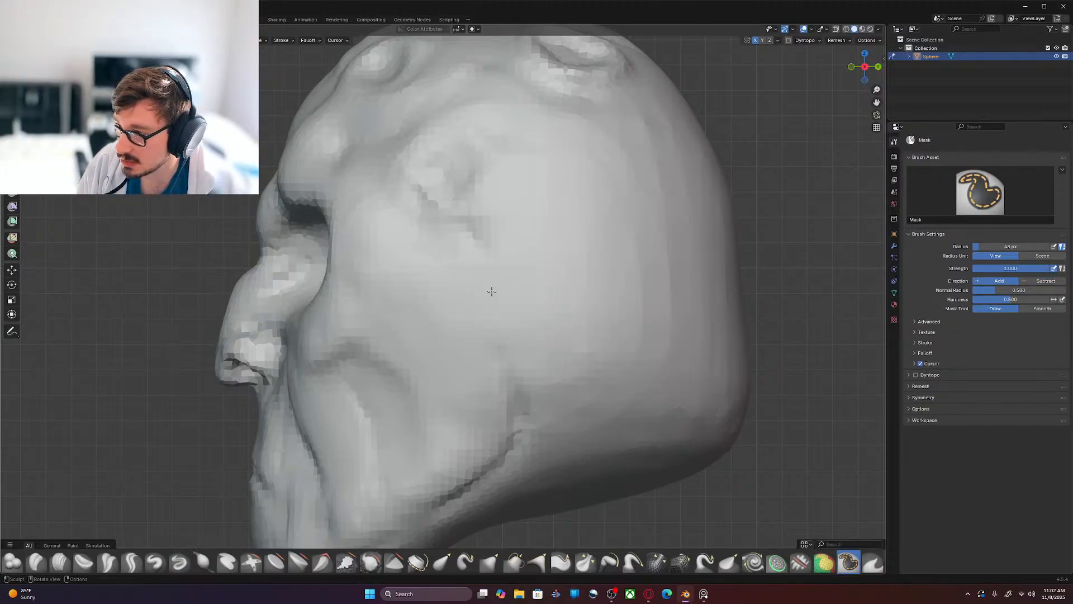
pyautogui.moveTo(487, 256); pyautogui.dragTo(489, 334)
pyautogui.moveTo(485, 267); pyautogui.dragTo(492, 334)
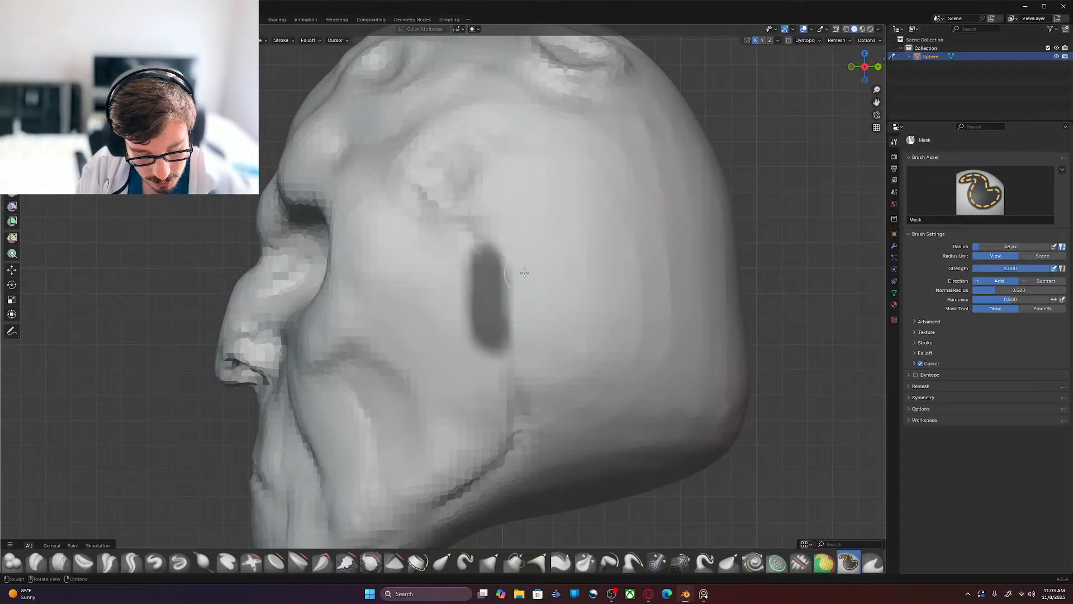
pyautogui.hotkey('ctrl', 'i')
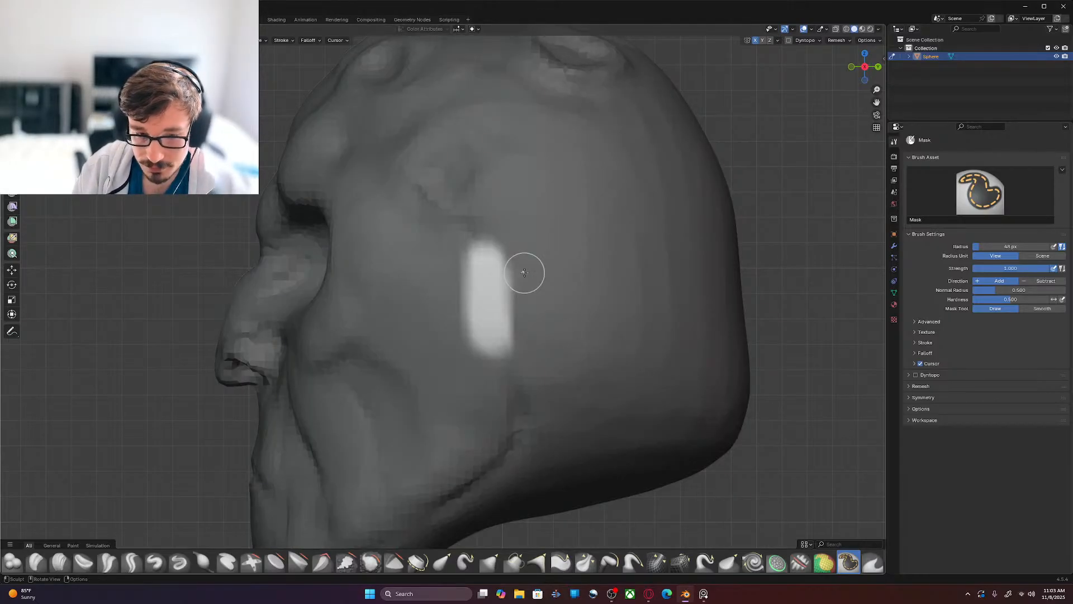
# Step: Pull the unmasked strip outward from the front view into an ear with the Grab brush at a 297 px radius
pyautogui.press('KP_1')
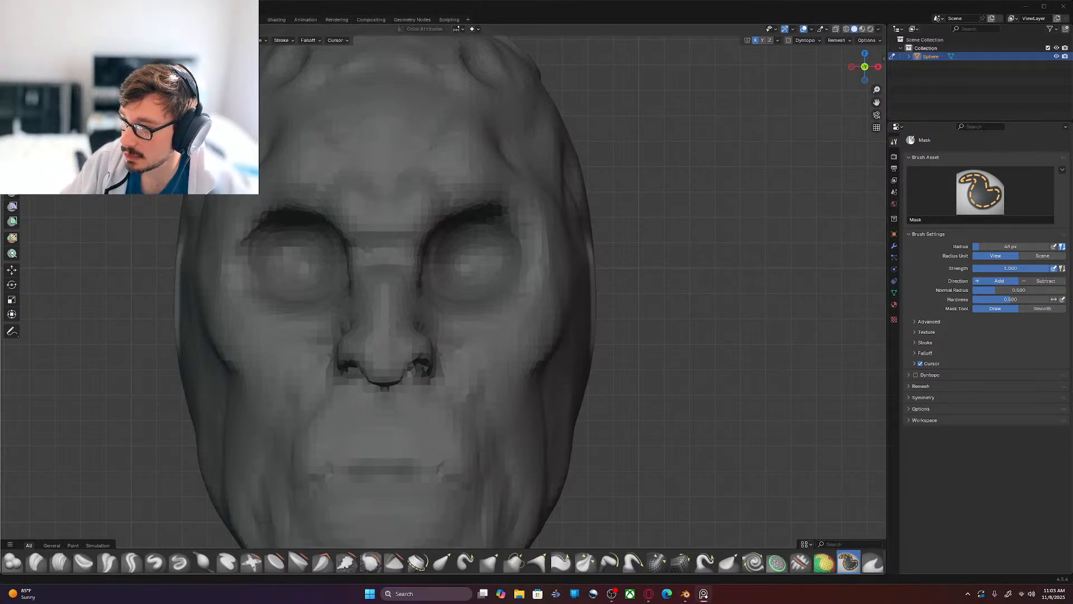
pyautogui.click(782, 295)
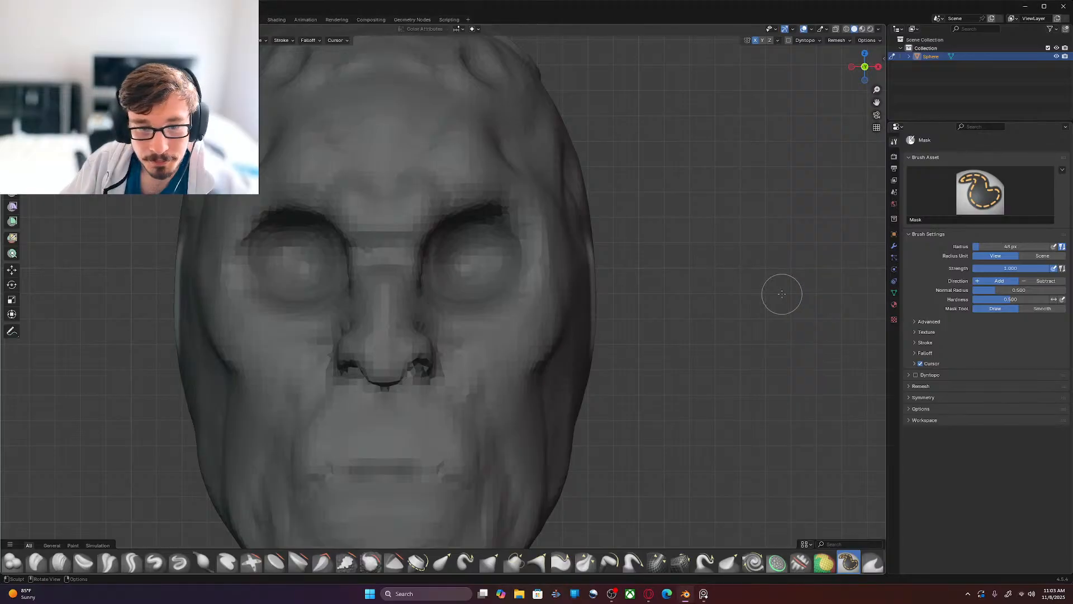
pyautogui.press('g')
pyautogui.press('f')
pyautogui.click(748, 381)
pyautogui.press('f')
pyautogui.click(813, 350)
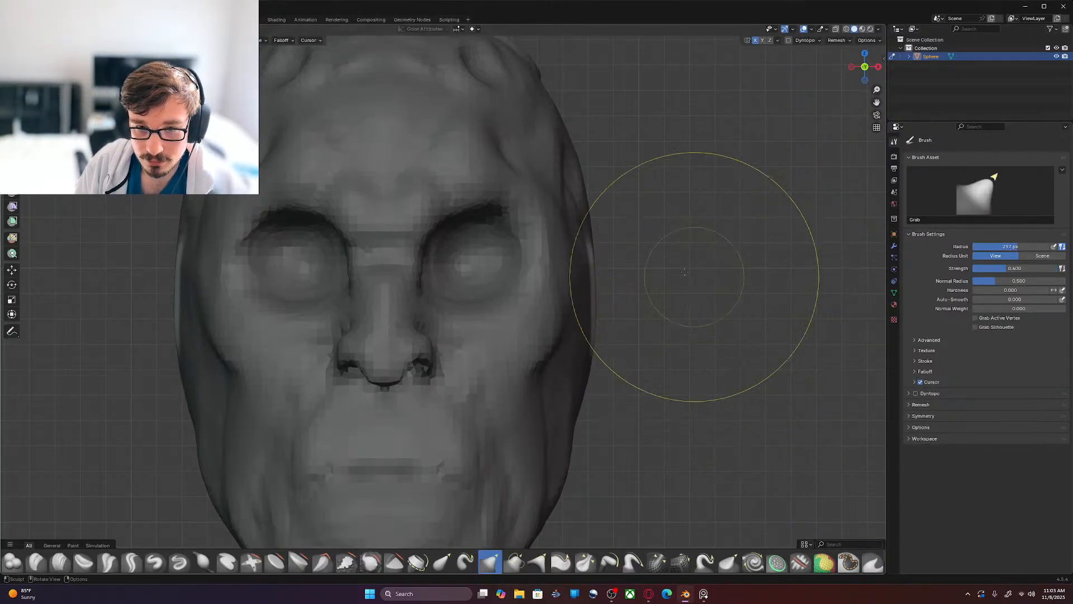
pyautogui.moveTo(594, 277); pyautogui.dragTo(695, 271)
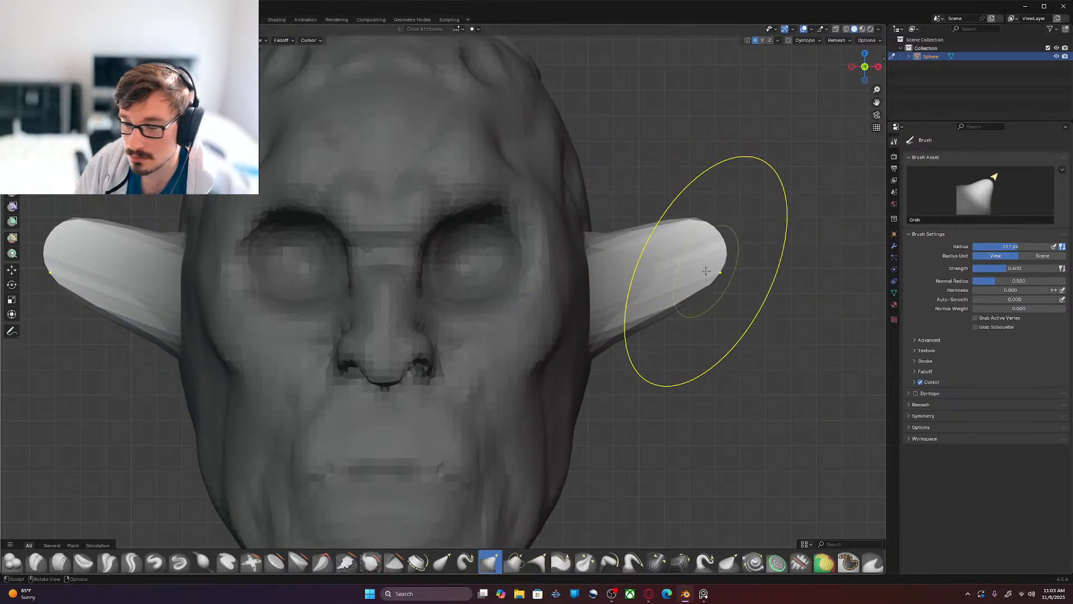
# Step: Shape the ear's upper edge and raise its tip with the Grab brush at a 159 px radius
pyautogui.press('f')
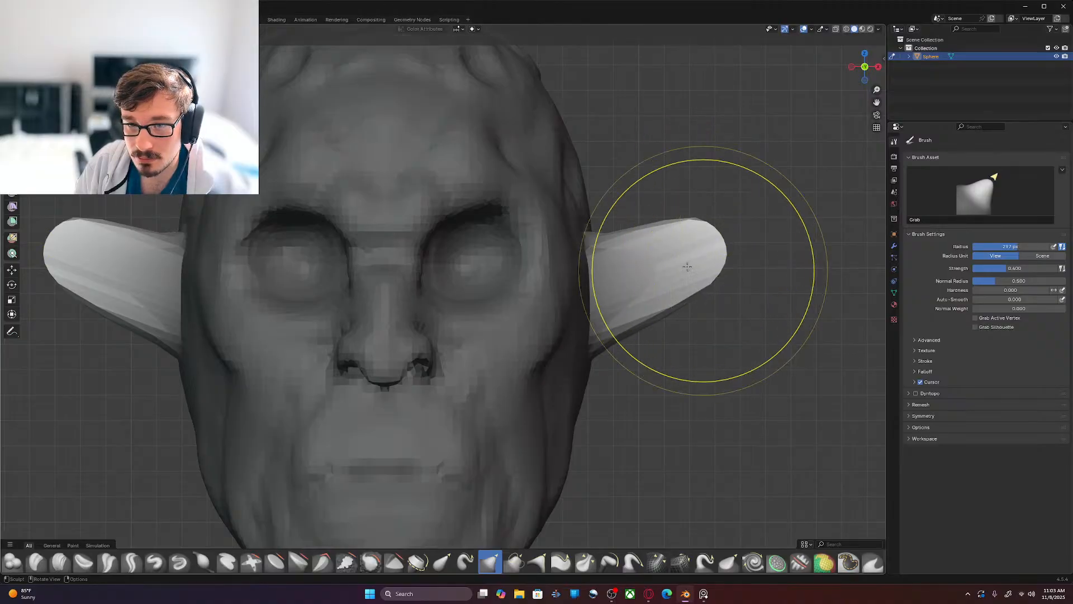
pyautogui.click(647, 264)
pyautogui.moveTo(697, 224)
pyautogui.mouseDown()
pyautogui.moveTo(664, 256)
pyautogui.moveTo(621, 226)
pyautogui.mouseUp()
pyautogui.moveTo(624, 231)
pyautogui.mouseDown()
pyautogui.moveTo(636, 223)
pyautogui.moveTo(622, 222)
pyautogui.moveTo(663, 208)
pyautogui.mouseUp()
pyautogui.moveTo(662, 211); pyautogui.dragTo(661, 206)
pyautogui.moveTo(664, 209)
pyautogui.mouseDown()
pyautogui.moveTo(666, 195)
pyautogui.moveTo(672, 213)
pyautogui.moveTo(699, 207)
pyautogui.mouseUp()
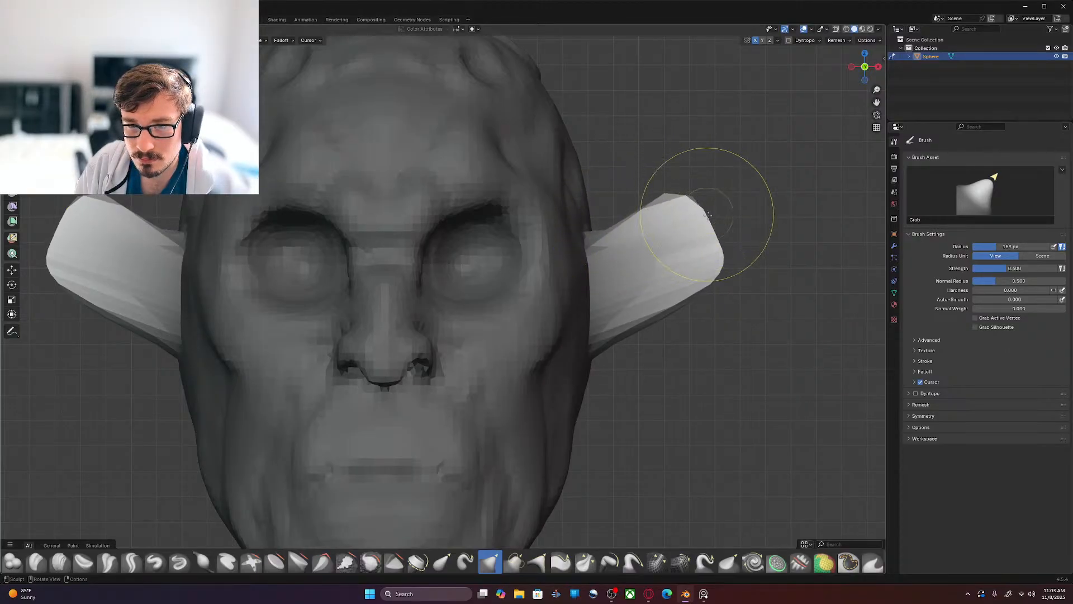
# Step: Push the ear's outer edge inward, taper its lower edge toward the head, and reduce the Grab radius to 90 px
pyautogui.moveTo(717, 247)
pyautogui.mouseDown()
pyautogui.moveTo(699, 276)
pyautogui.moveTo(674, 282)
pyautogui.mouseUp()
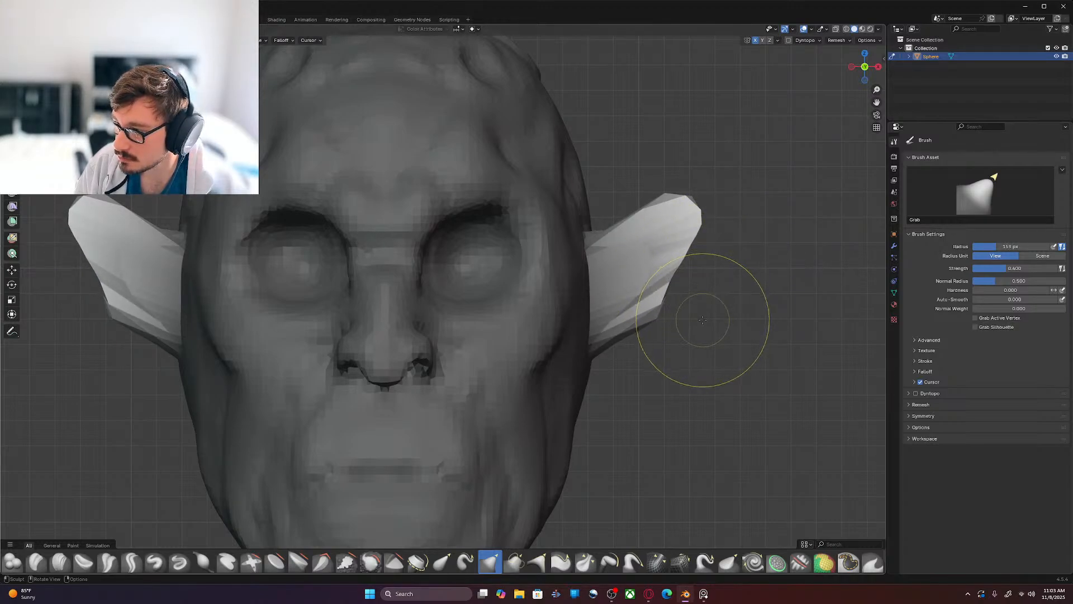
pyautogui.moveTo(629, 333)
pyautogui.mouseDown()
pyautogui.moveTo(658, 333)
pyautogui.moveTo(637, 328)
pyautogui.mouseUp()
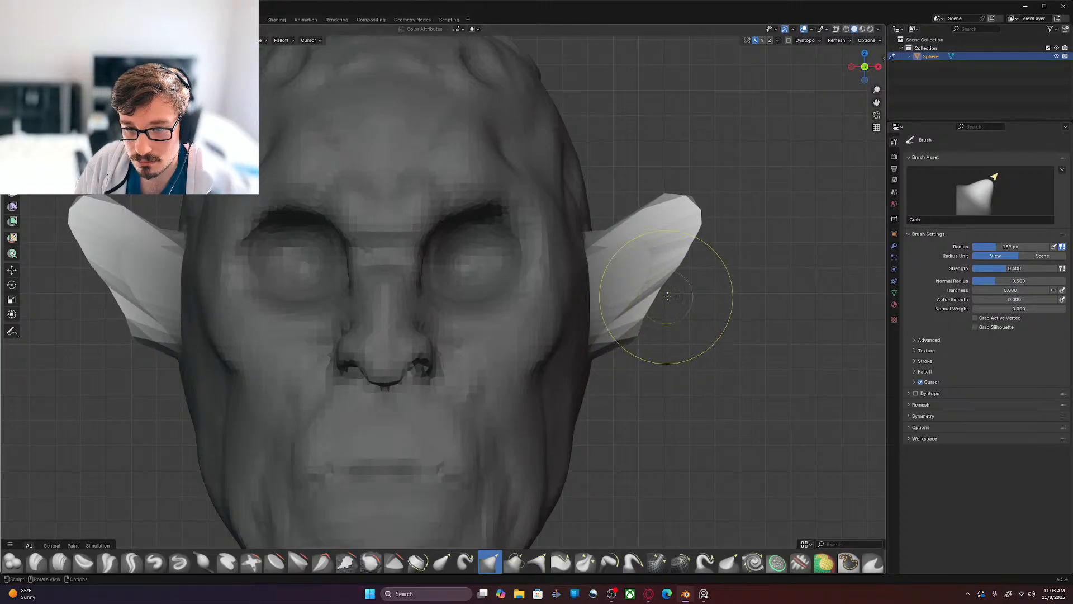
pyautogui.moveTo(679, 270)
pyautogui.mouseDown()
pyautogui.moveTo(670, 274)
pyautogui.moveTo(680, 249)
pyautogui.mouseUp()
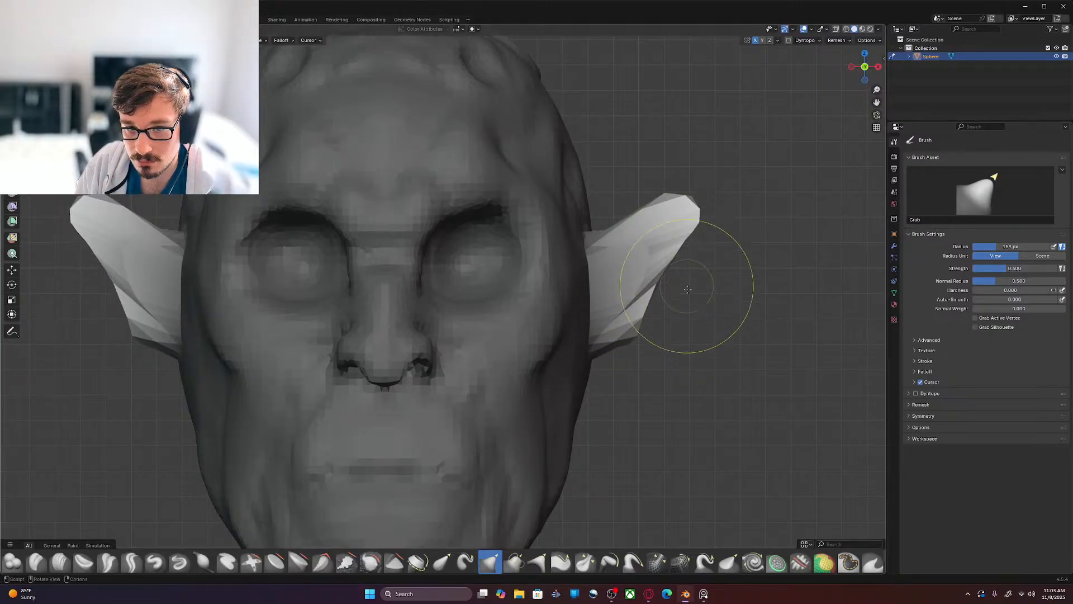
pyautogui.press('f')
pyautogui.click(714, 341)
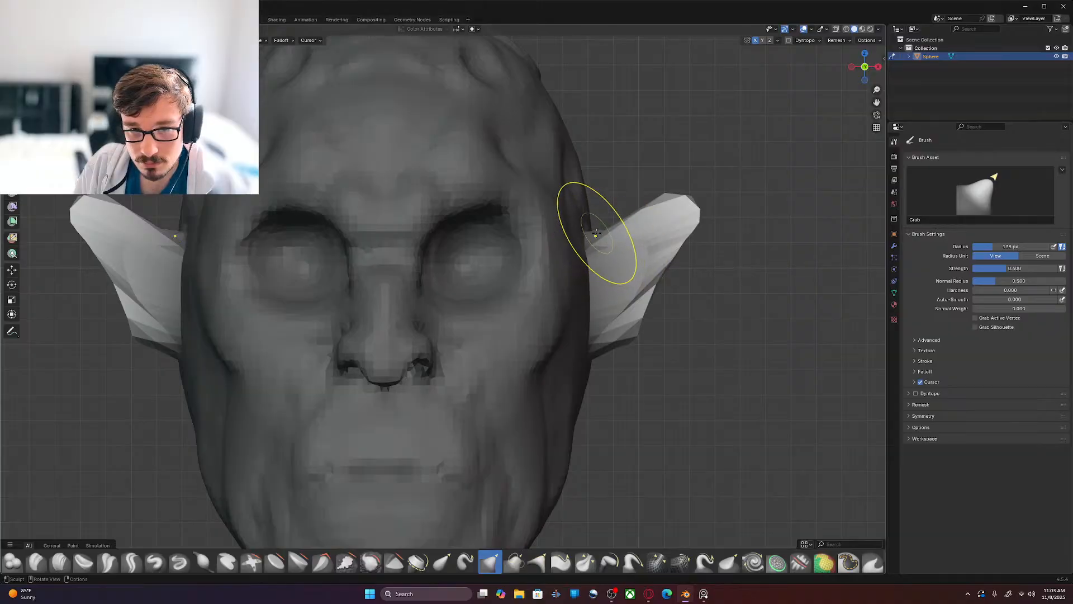
pyautogui.press('f')
pyautogui.click(597, 236)
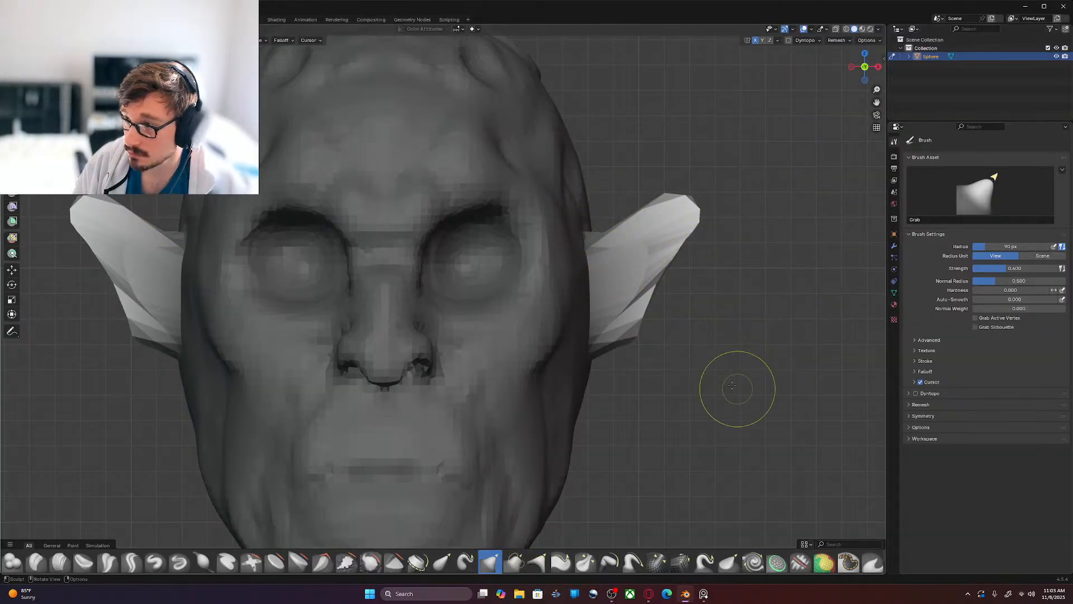
# Step: Examine the new ear's shape, thickness and placement from above, three-quarter and side views
pyautogui.moveTo(699, 359); pyautogui.dragTo(617, 409, button='middle')
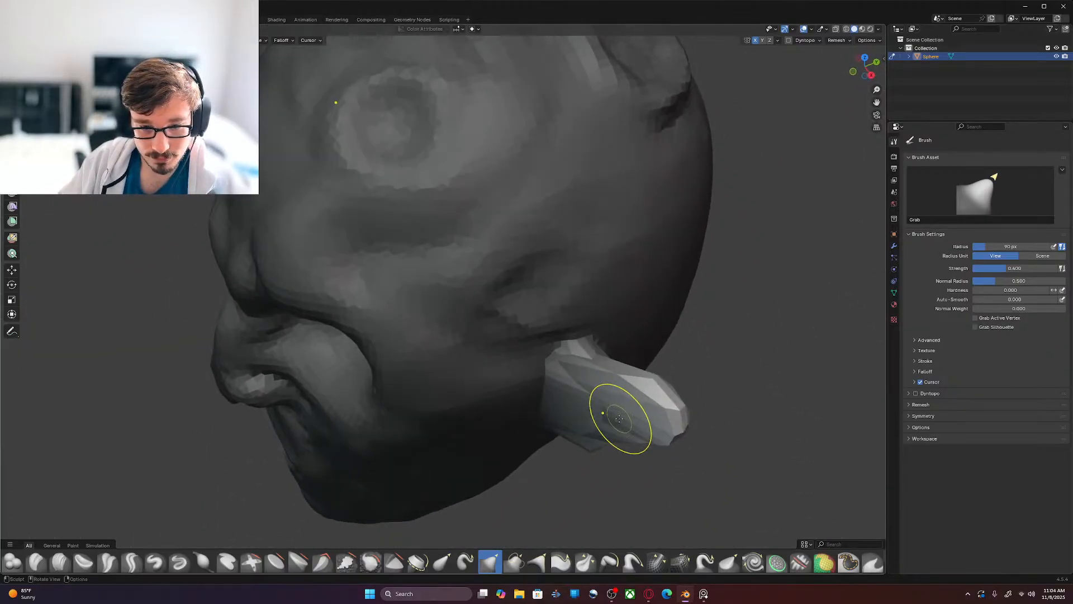
pyautogui.scroll(-3, 619, 427)
pyautogui.moveTo(620, 446)
pyautogui.mouseDown(button='middle')
pyautogui.moveTo(529, 433)
pyautogui.moveTo(657, 425)
pyautogui.moveTo(631, 391)
pyautogui.mouseUp(button='middle')
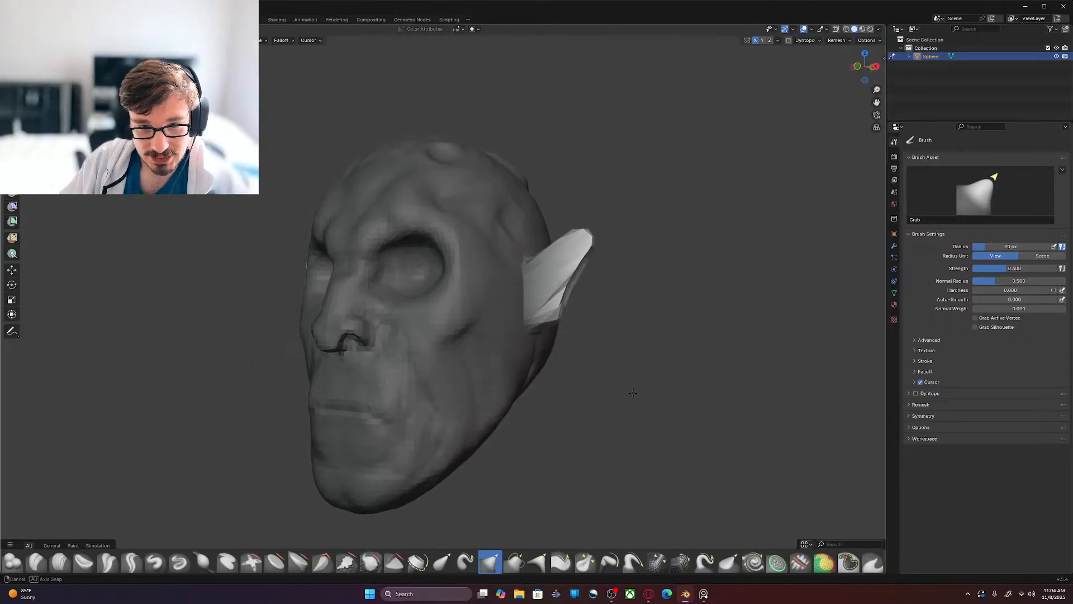
pyautogui.scroll(2, 630, 391)
pyautogui.scroll(2, 560, 441)
pyautogui.moveTo(561, 441); pyautogui.dragTo(521, 420, button='middle')
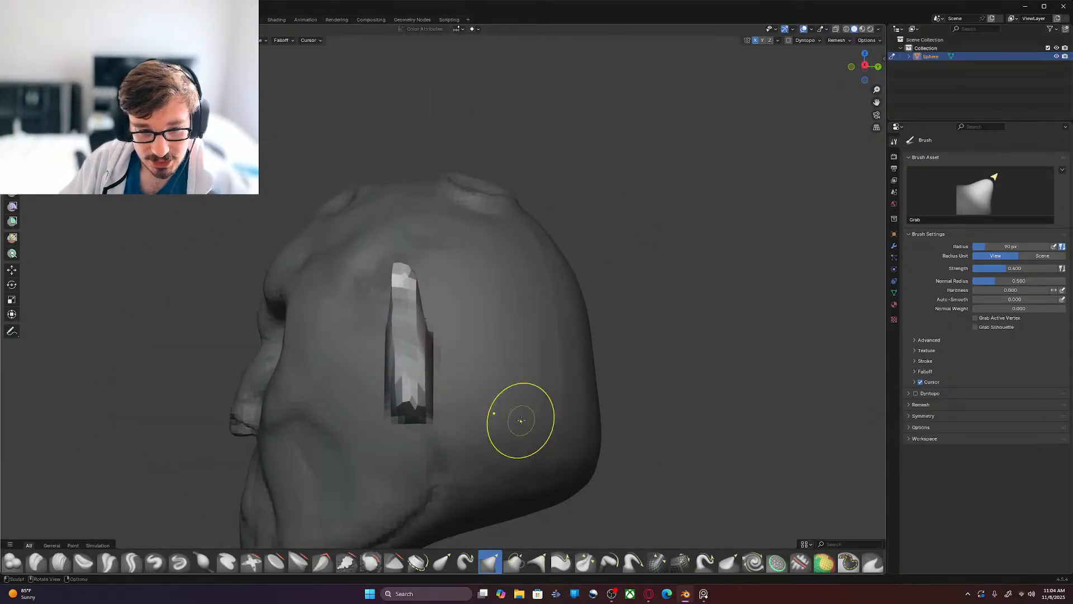
pyautogui.press('KP_3')
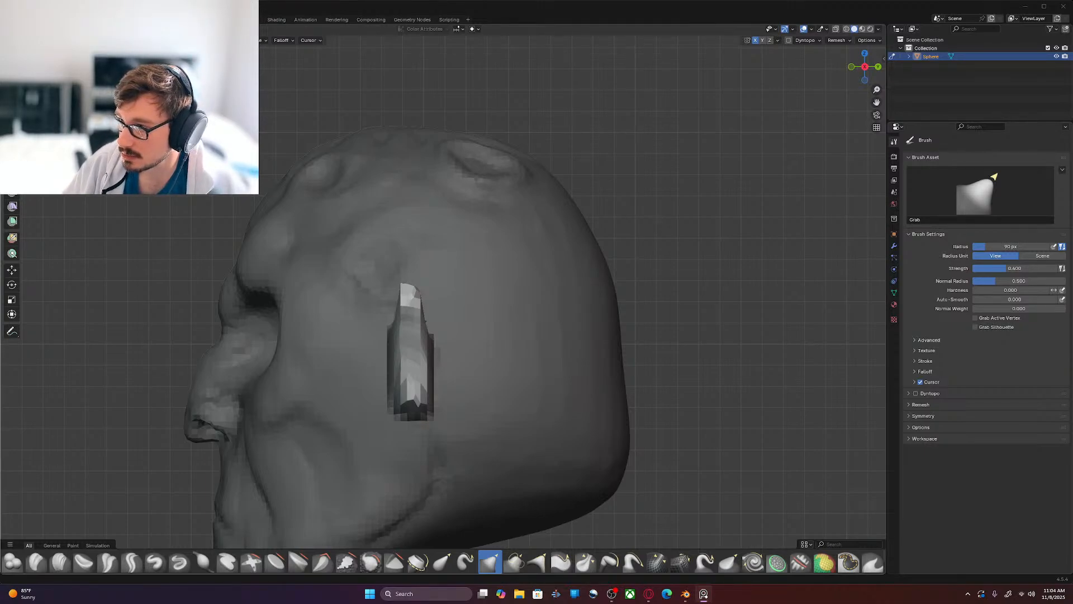
pyautogui.moveTo(603, 433); pyautogui.dragTo(637, 384, button='middle')
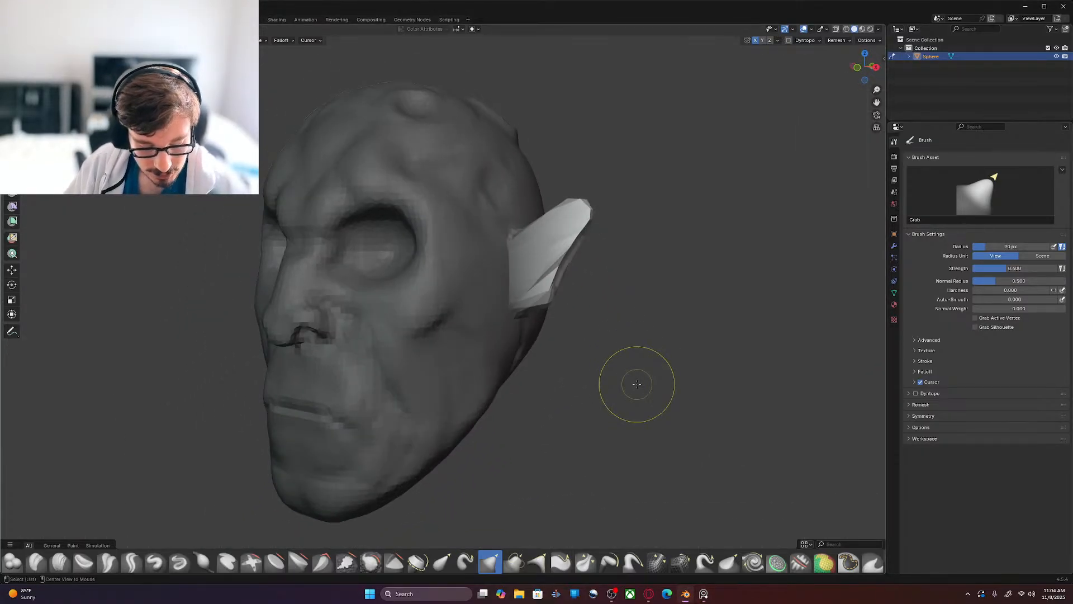
# Step: Clear the sculpt mask from the whole head
pyautogui.hotkey('alt', 'm')
pyautogui.moveTo(637, 383)
pyautogui.mouseDown(button='middle')
pyautogui.moveTo(794, 383)
pyautogui.moveTo(730, 381)
pyautogui.mouseUp(button='middle')
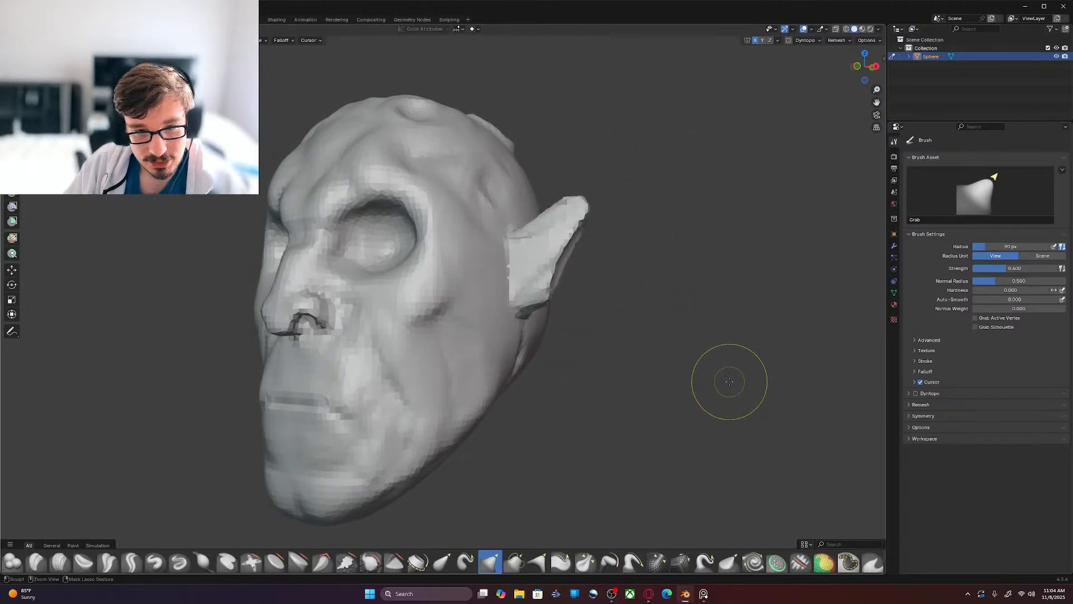
pyautogui.moveTo(697, 383)
pyautogui.mouseDown(button='middle')
pyautogui.moveTo(552, 390)
pyautogui.moveTo(671, 363)
pyautogui.moveTo(699, 386)
pyautogui.moveTo(707, 428)
pyautogui.moveTo(580, 411)
pyautogui.moveTo(625, 450)
pyautogui.mouseUp(button='middle')
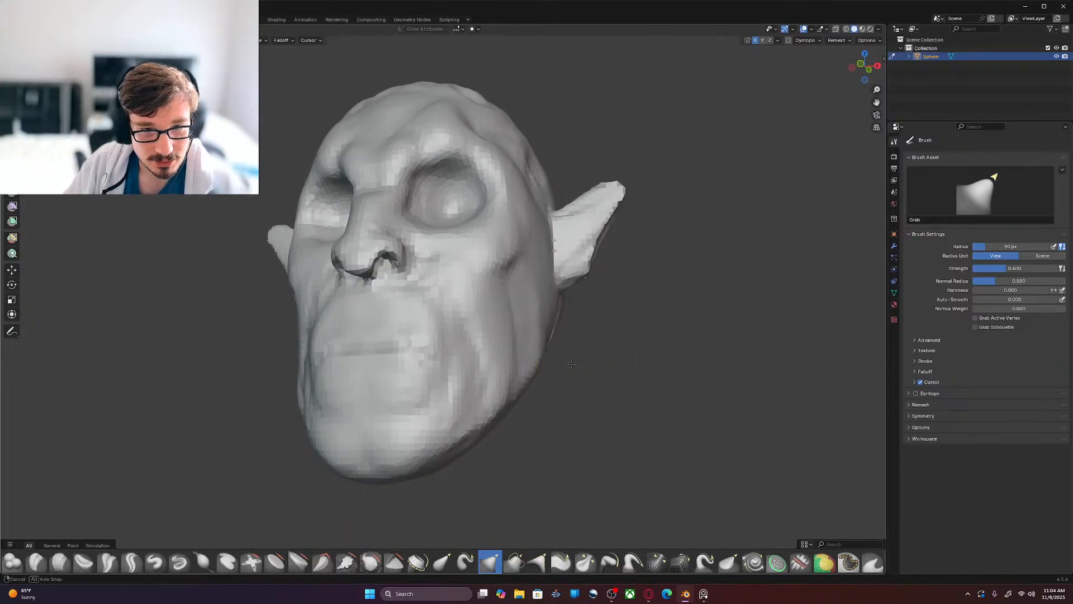
pyautogui.moveTo(604, 414); pyautogui.dragTo(539, 378, button='middle')
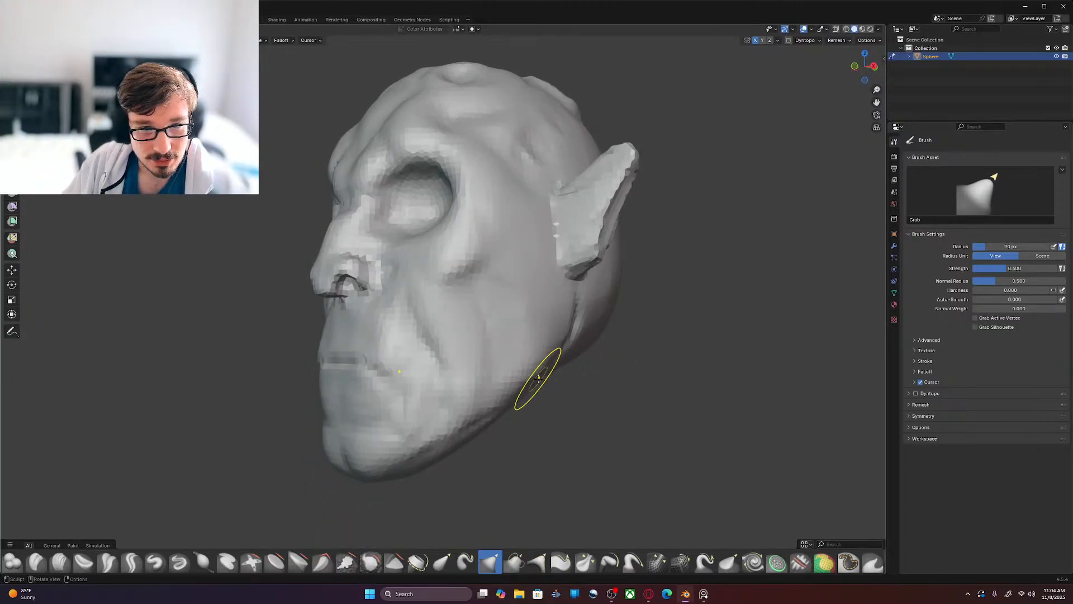
pyautogui.scroll(-3, 539, 378)
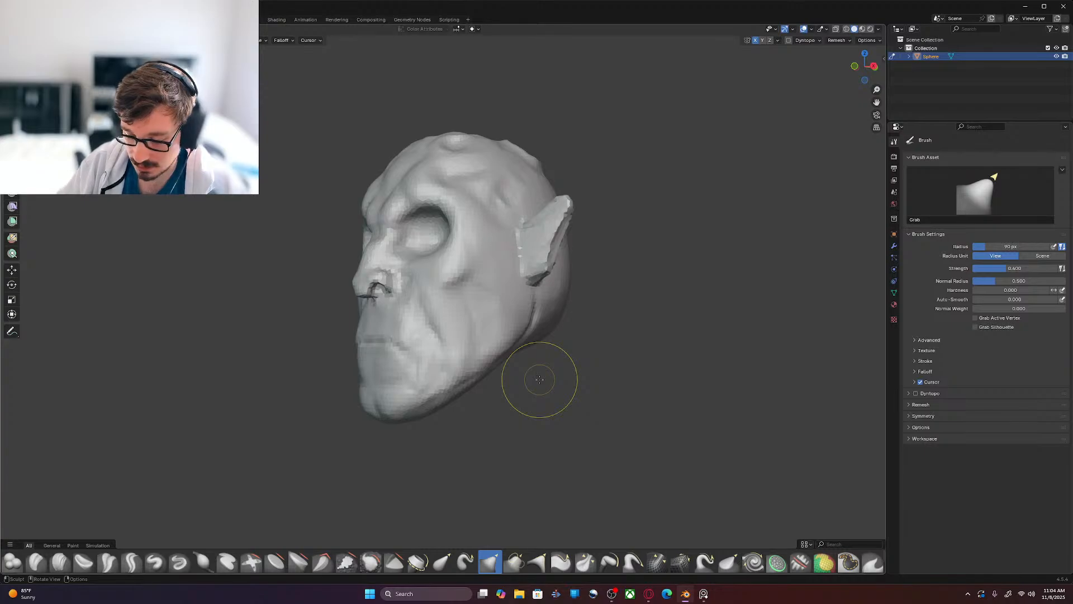
# Step: Carve a short horizontal crease from the ear's front edge toward the cheek with the Draw Sharp brush in side view
pyautogui.press('KP_3')
pyautogui.scroll(3, 539, 379)
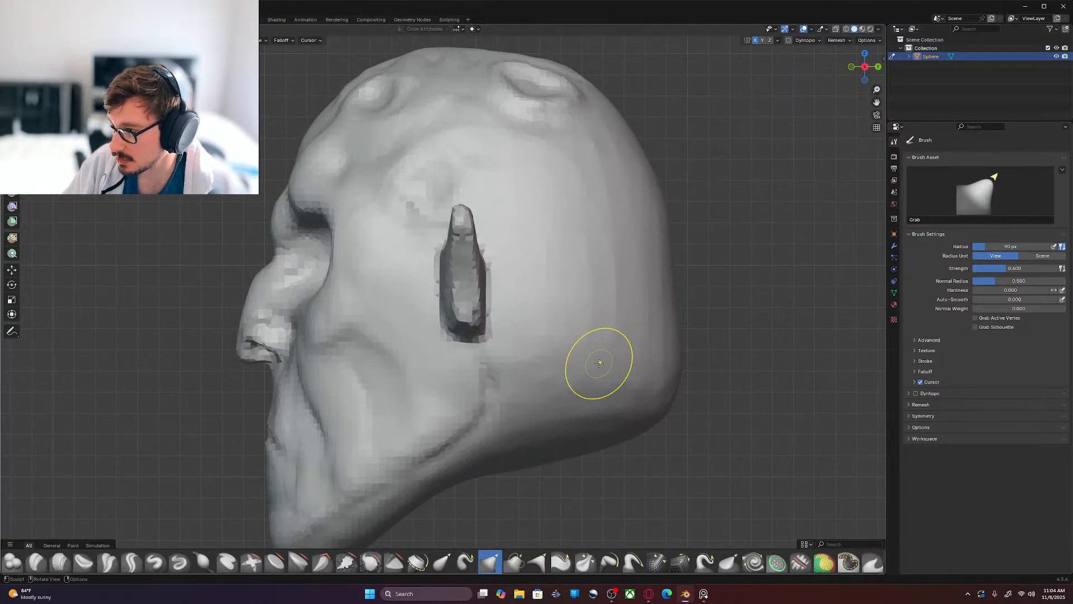
pyautogui.scroll(3, 582, 335)
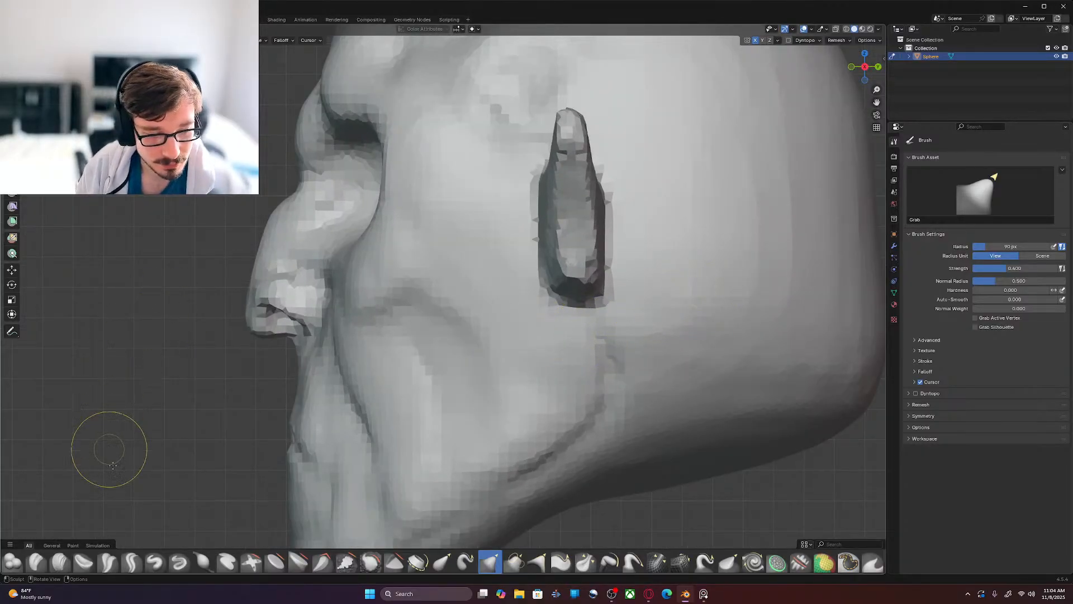
pyautogui.click(179, 562)
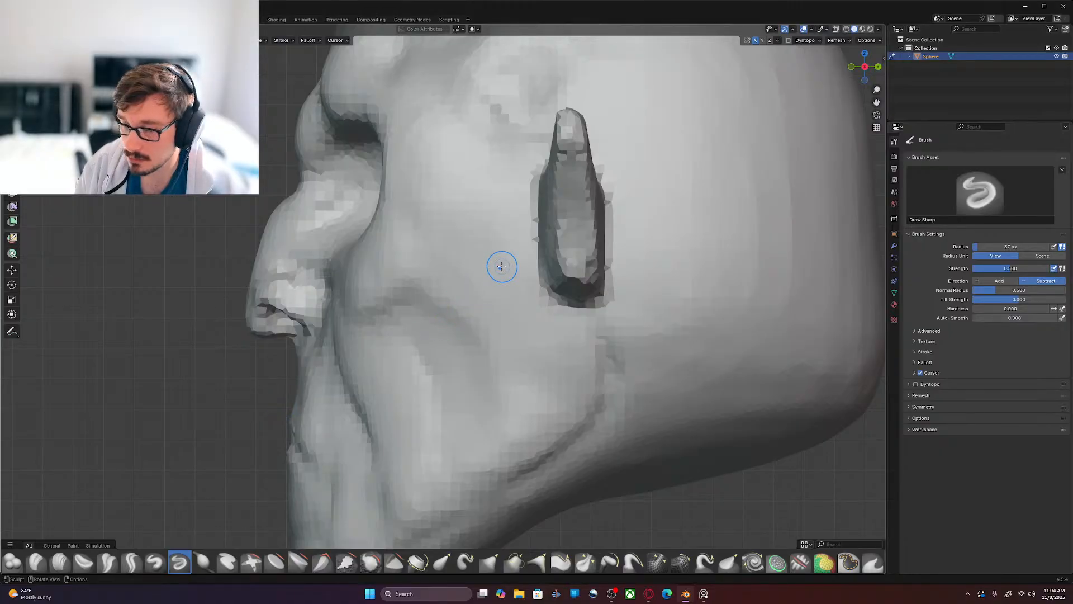
pyautogui.moveTo(531, 244); pyautogui.dragTo(482, 244)
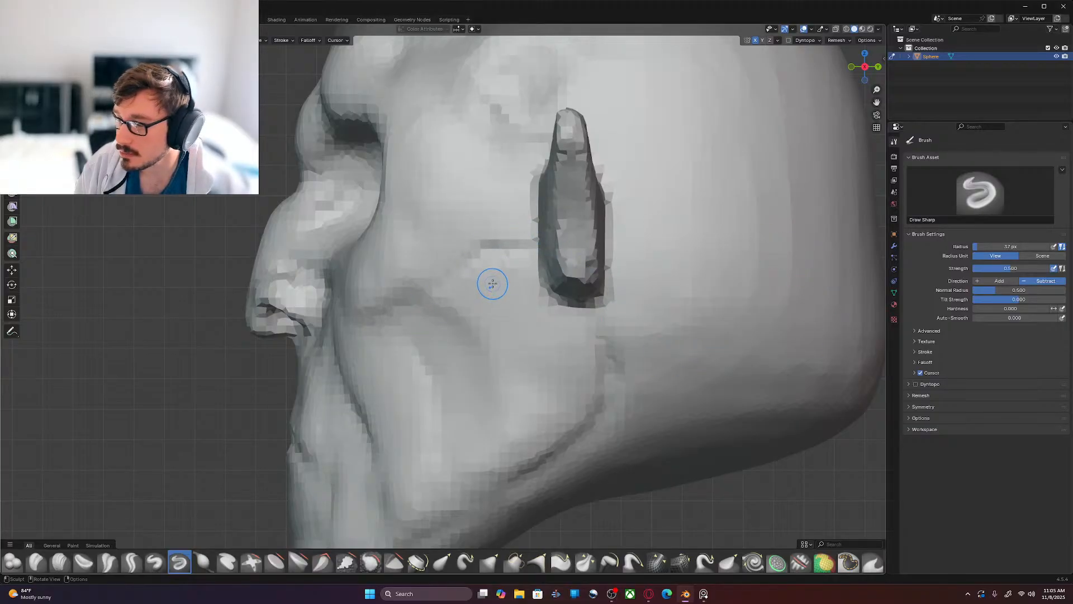
# Step: Carve sharp wrinkles and small pits into the temple area between the brow and the ear with Draw Sharp
pyautogui.keyDown('shift'); pyautogui.moveTo(479, 165); pyautogui.dragTo(487, 266, button='middle'); pyautogui.keyUp('shift')
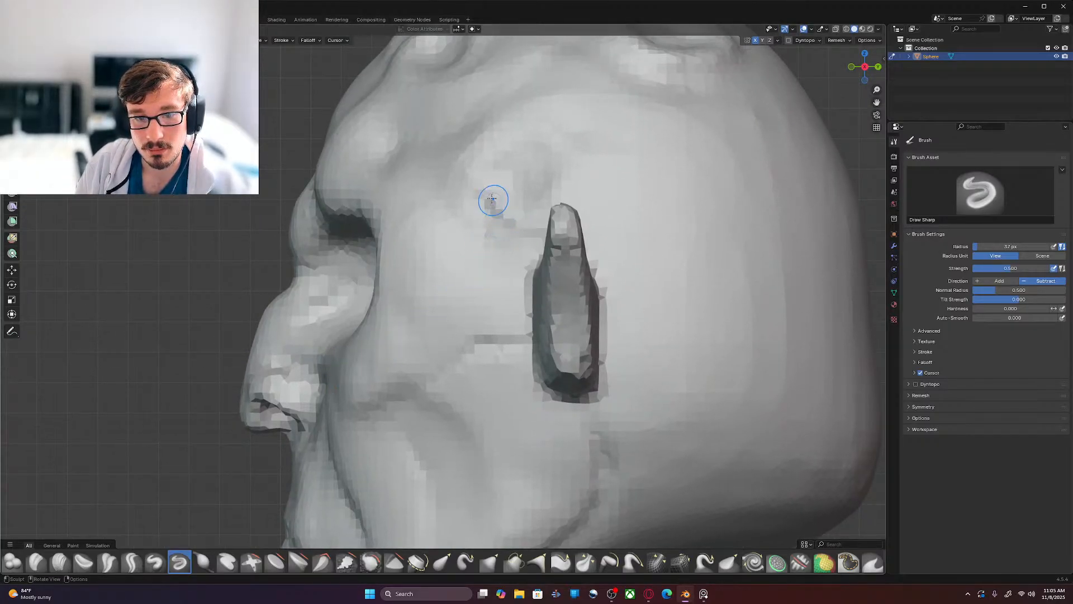
pyautogui.moveTo(488, 198); pyautogui.dragTo(507, 253)
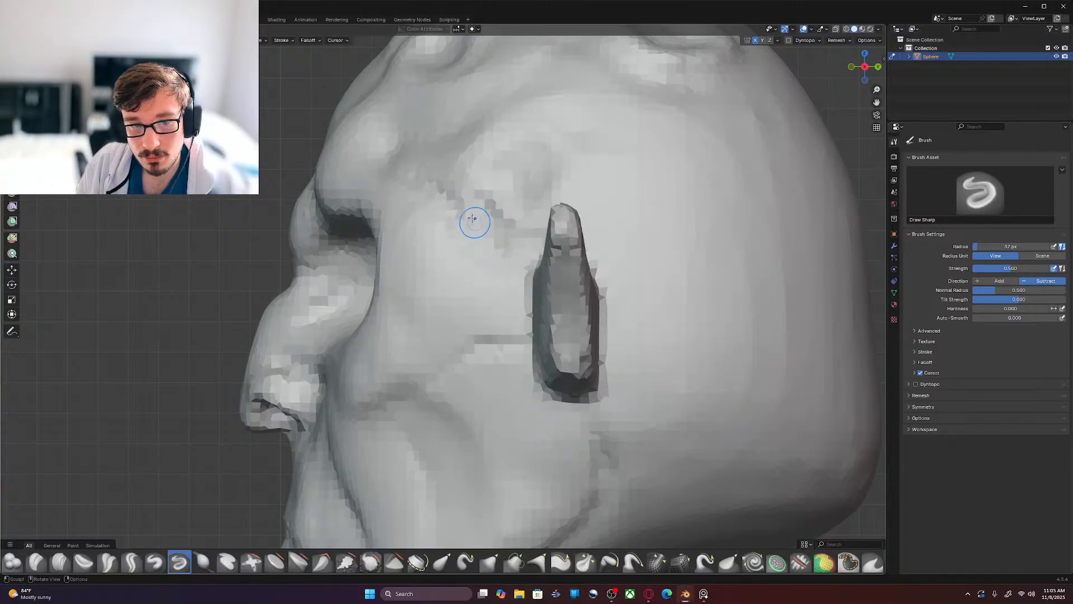
pyautogui.moveTo(487, 221); pyautogui.dragTo(478, 238)
pyautogui.moveTo(519, 208)
pyautogui.mouseDown()
pyautogui.moveTo(492, 237)
pyautogui.moveTo(492, 171)
pyautogui.moveTo(502, 189)
pyautogui.mouseUp()
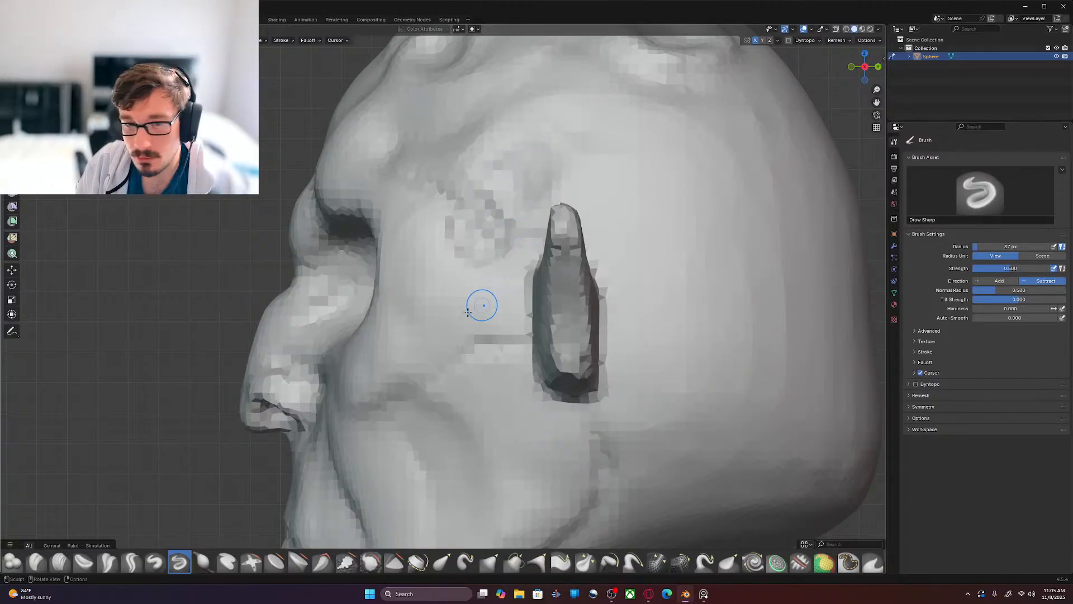
pyautogui.moveTo(461, 259); pyautogui.dragTo(606, 300, button='middle')
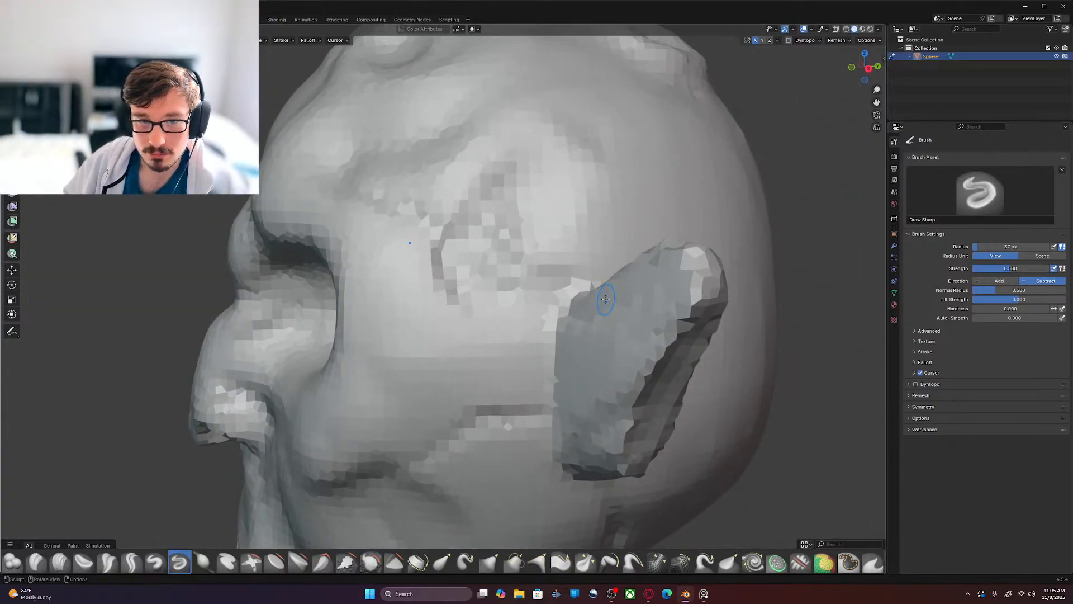
pyautogui.click(61, 561)
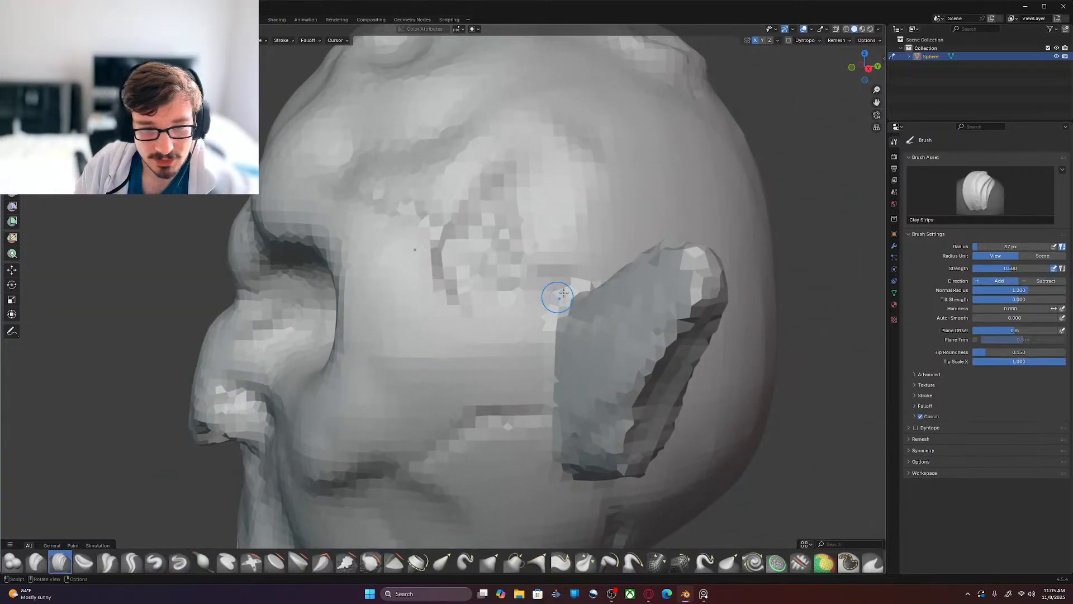
pyautogui.moveTo(613, 215); pyautogui.dragTo(641, 167)
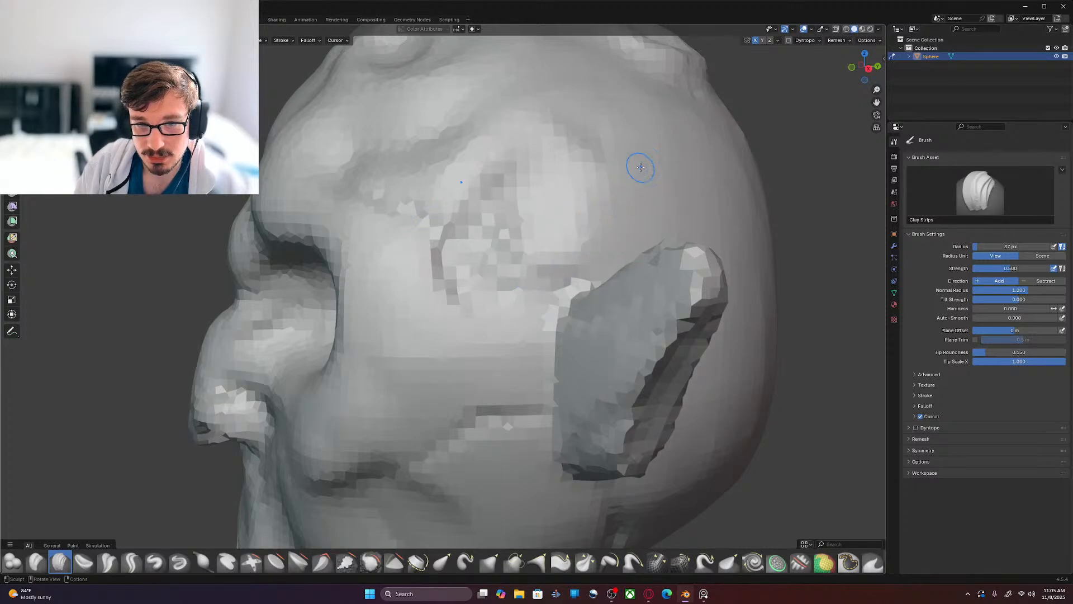
pyautogui.moveTo(640, 196)
pyautogui.mouseDown(button='middle')
pyautogui.moveTo(637, 246)
pyautogui.moveTo(665, 313)
pyautogui.mouseUp(button='middle')
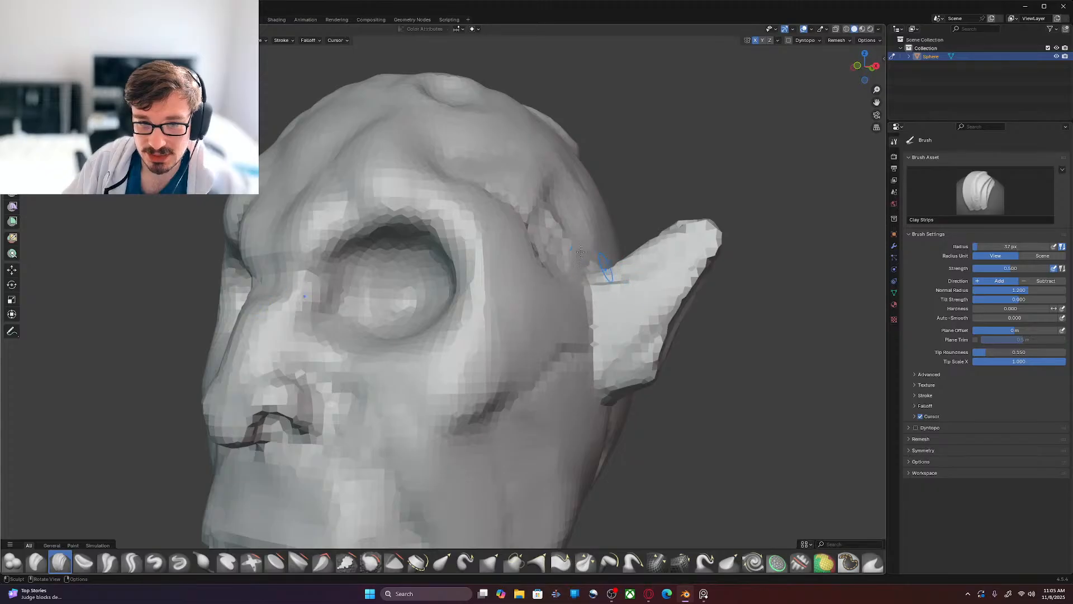
pyautogui.moveTo(717, 278)
pyautogui.mouseDown(button='middle')
pyautogui.moveTo(446, 343)
pyautogui.moveTo(501, 260)
pyautogui.moveTo(558, 283)
pyautogui.moveTo(580, 313)
pyautogui.mouseUp(button='middle')
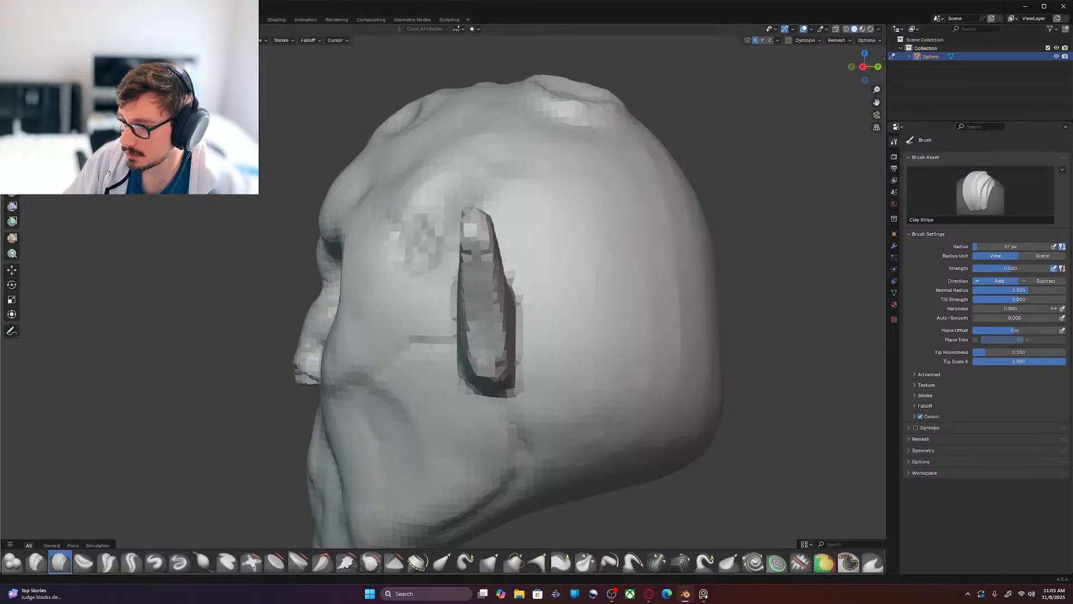
pyautogui.moveTo(455, 319); pyautogui.dragTo(676, 298, button='middle')
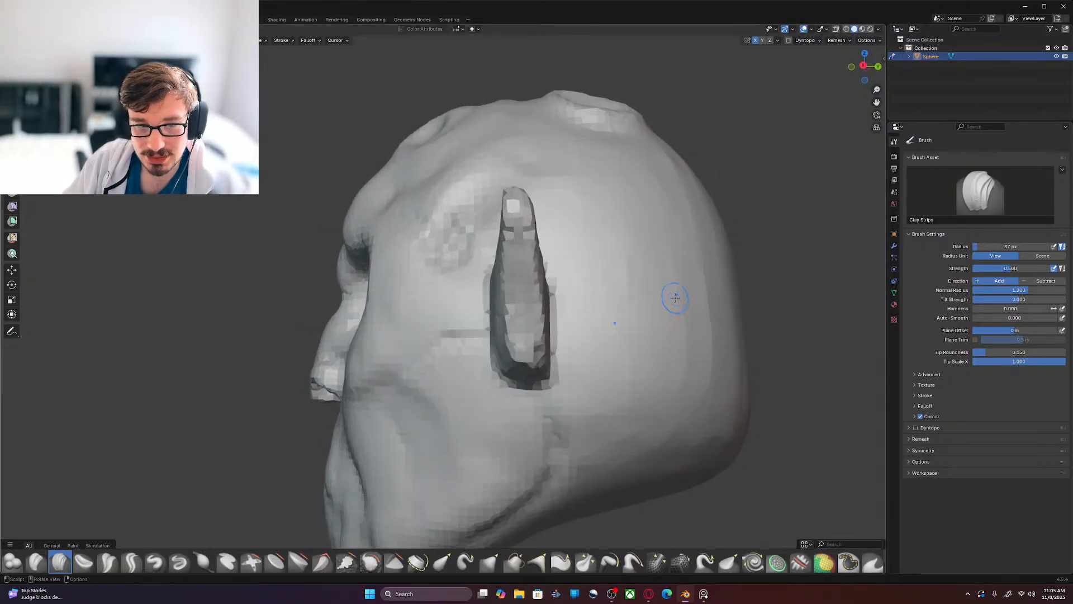
pyautogui.press('KP_3')
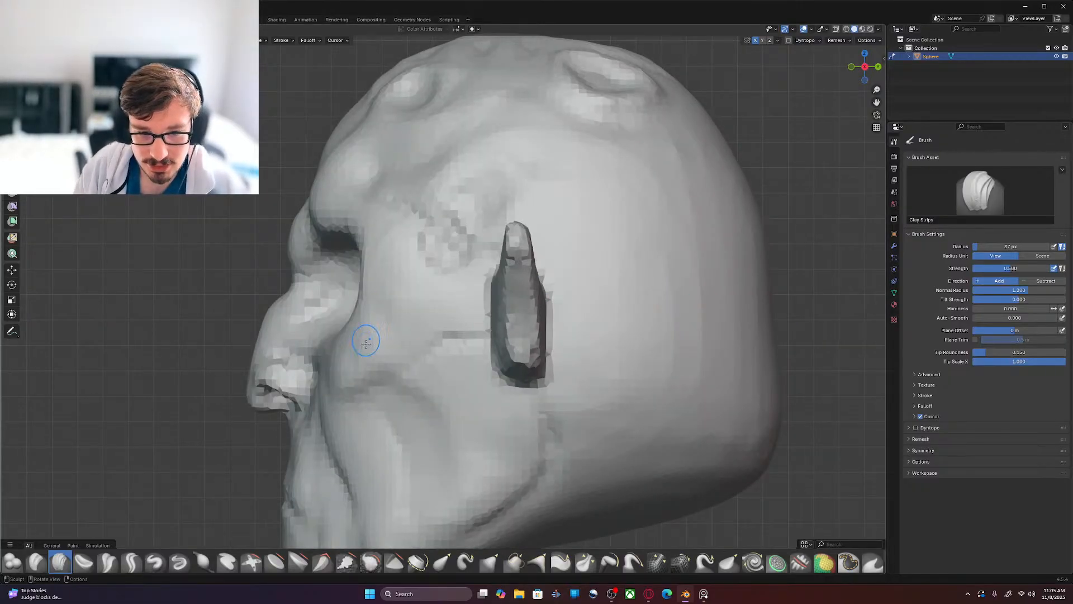
# Step: Slim and even out the ear's front and back surfaces from the side and from above, using the Grab brush at 99 px radius
pyautogui.press('g')
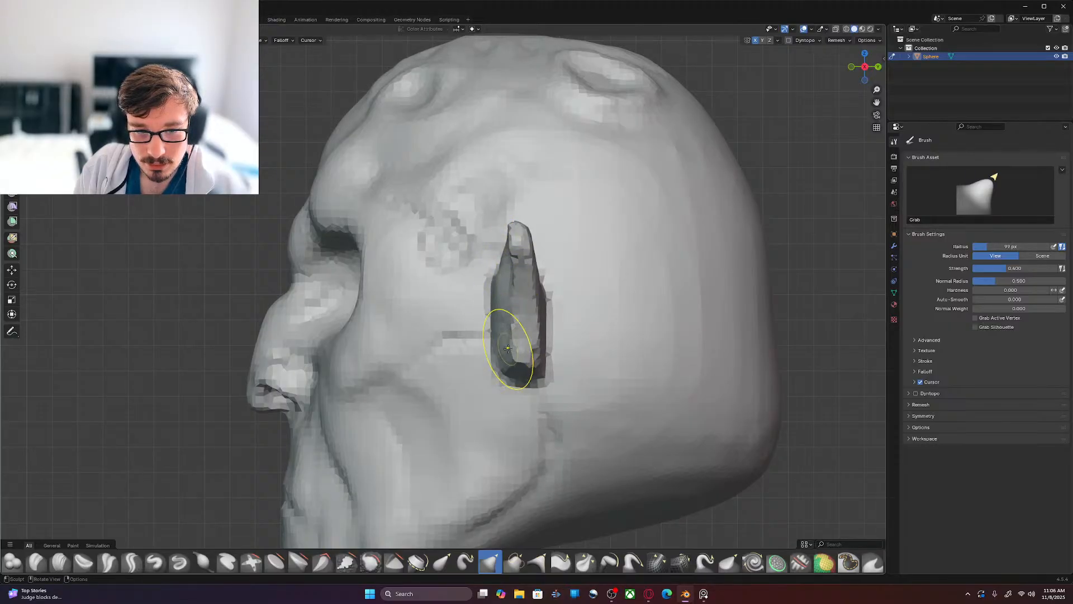
pyautogui.moveTo(505, 344); pyautogui.dragTo(505, 292)
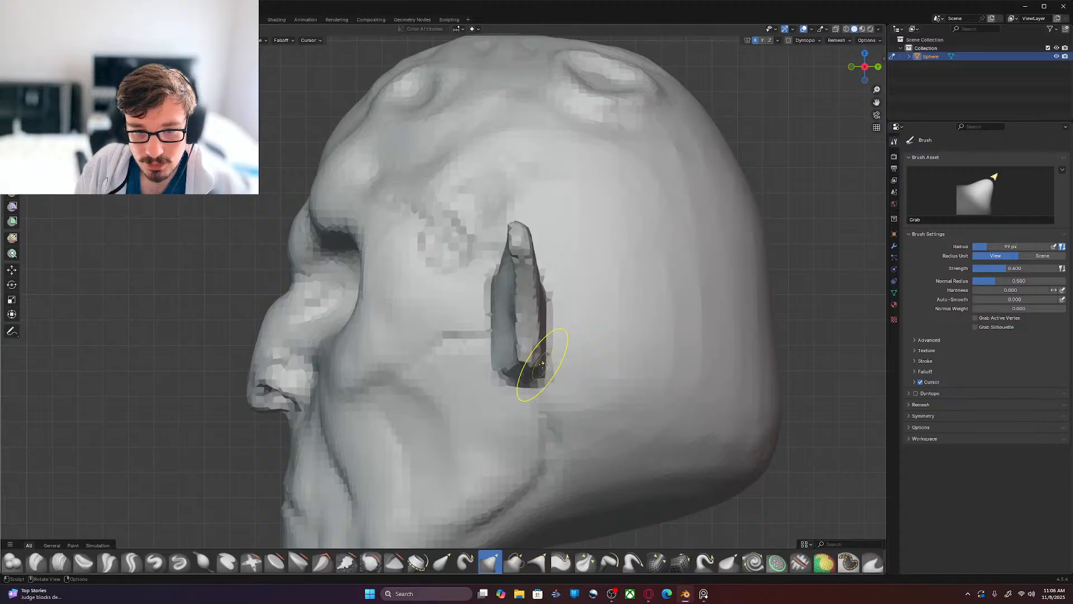
pyautogui.moveTo(540, 361); pyautogui.dragTo(535, 329)
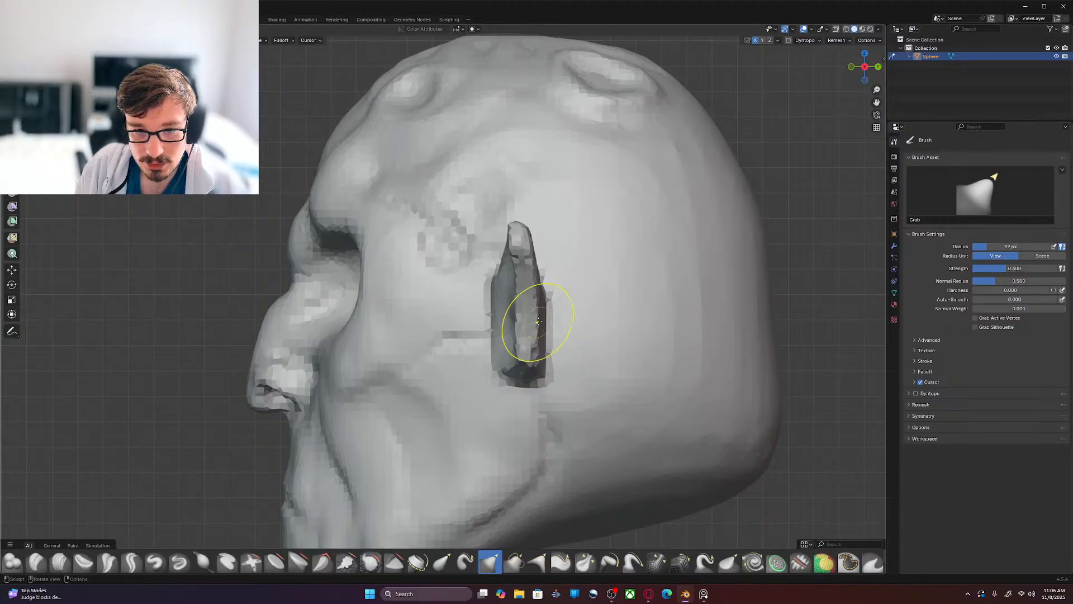
pyautogui.moveTo(539, 292); pyautogui.dragTo(534, 274)
pyautogui.moveTo(535, 265); pyautogui.dragTo(529, 242)
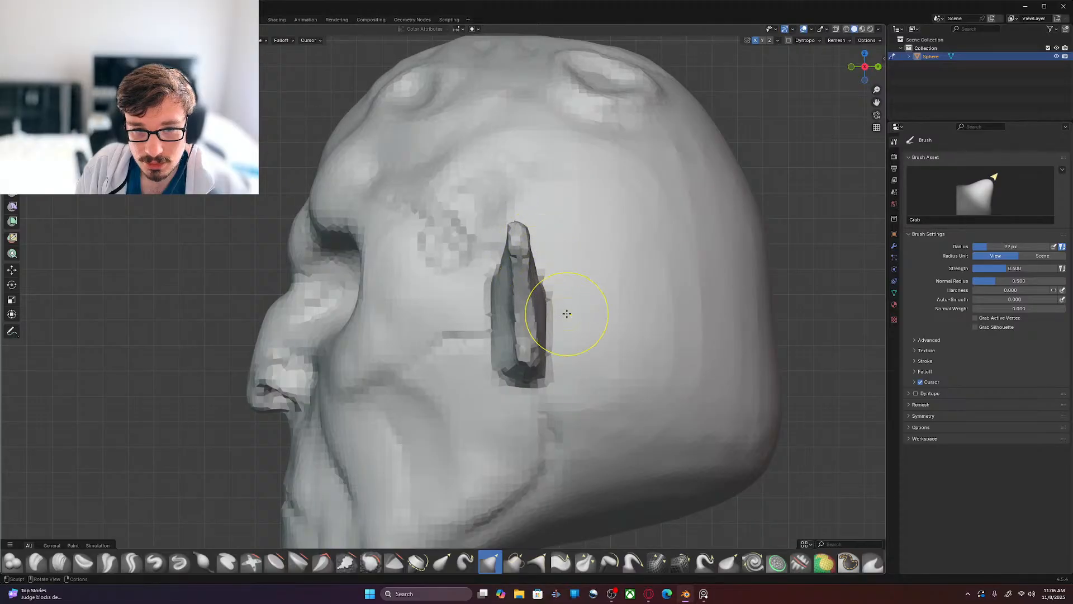
pyautogui.moveTo(582, 319)
pyautogui.mouseDown(button='middle')
pyautogui.moveTo(492, 377)
pyautogui.moveTo(522, 300)
pyautogui.moveTo(471, 364)
pyautogui.moveTo(578, 324)
pyautogui.mouseUp(button='middle')
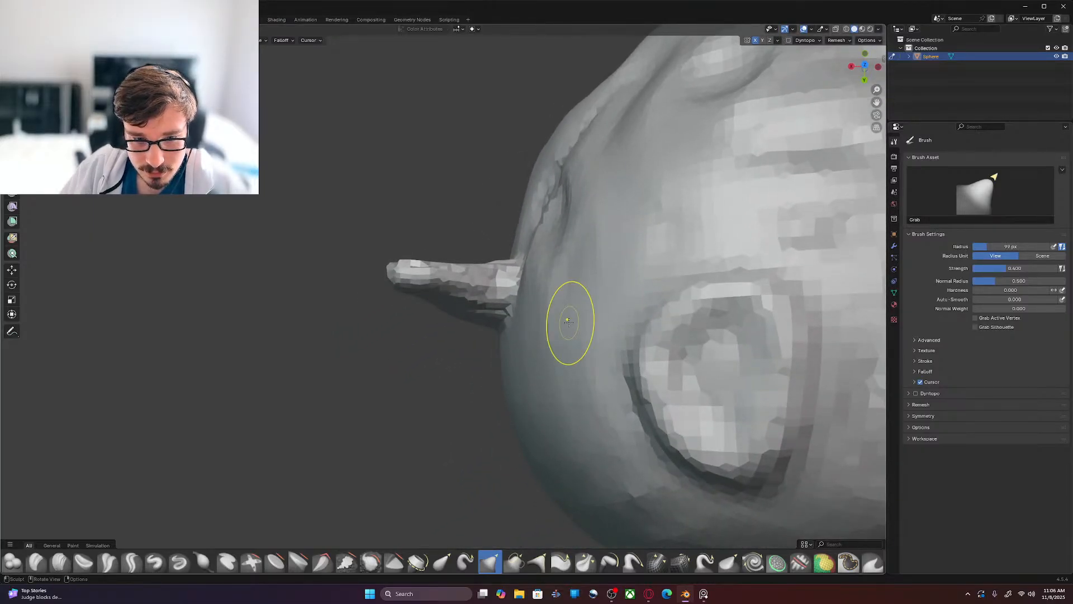
pyautogui.moveTo(494, 307)
pyautogui.mouseDown()
pyautogui.moveTo(462, 291)
pyautogui.moveTo(475, 299)
pyautogui.mouseUp()
pyautogui.moveTo(471, 297)
pyautogui.mouseDown()
pyautogui.moveTo(445, 294)
pyautogui.moveTo(479, 314)
pyautogui.moveTo(452, 313)
pyautogui.mouseUp()
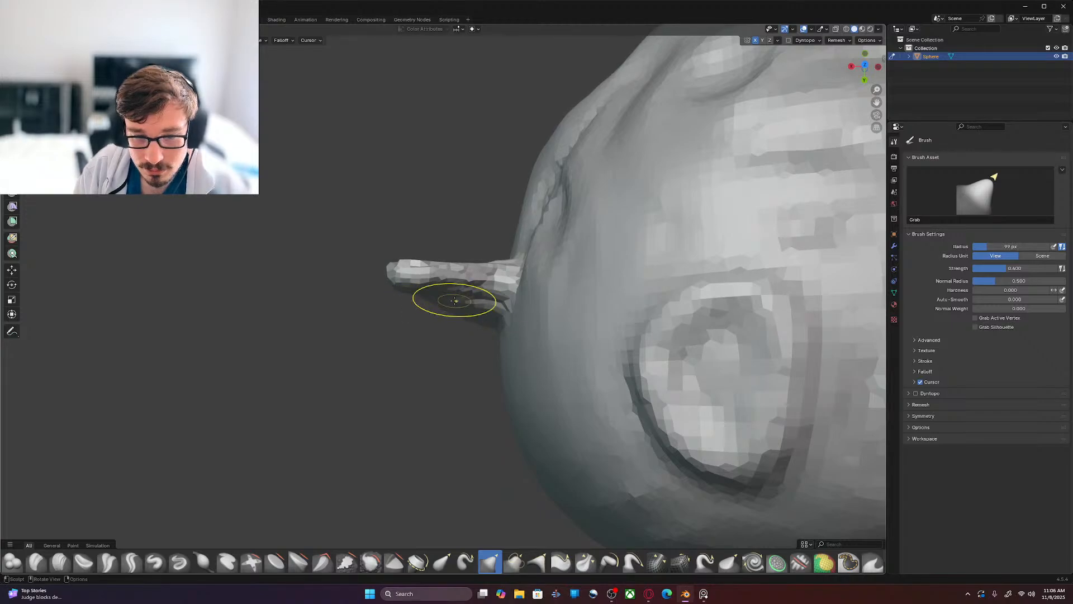
# Step: Deepen the middle of the mouth slit in front view with Draw Sharp, reducing the brush radius to about 39 px
pyautogui.press('KP_1')
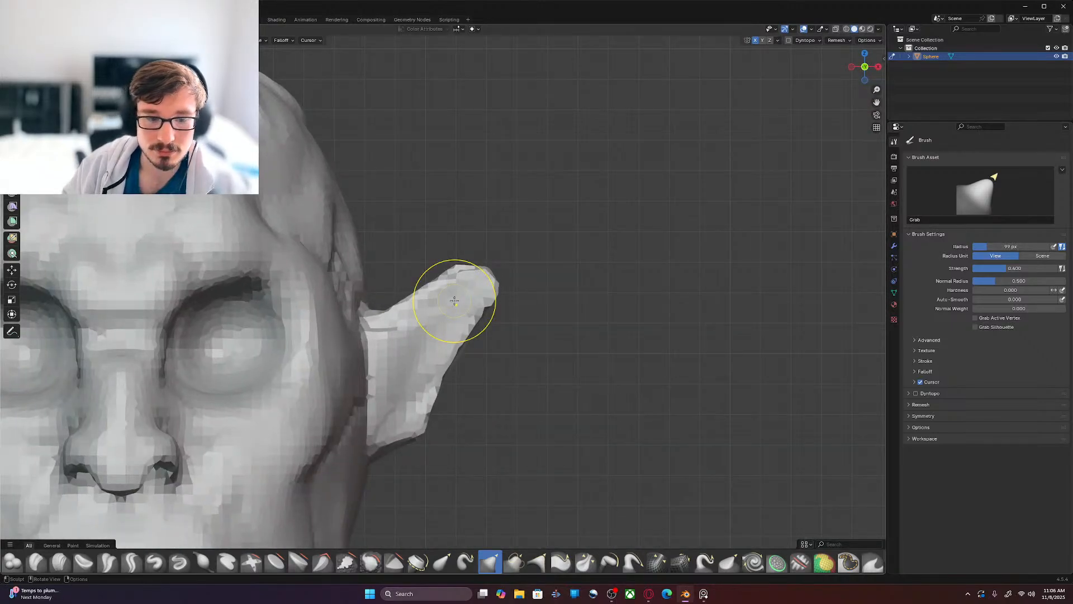
pyautogui.scroll(-2, 757, 412)
pyautogui.keyDown('shift'); pyautogui.moveTo(668, 417); pyautogui.dragTo(788, 341, button='middle'); pyautogui.keyUp('shift')
pyautogui.moveTo(661, 388); pyautogui.dragTo(671, 370, button='middle')
pyautogui.moveTo(567, 337)
pyautogui.keyDown('shift'); pyautogui.mouseDown(button='middle')
pyautogui.moveTo(705, 257)
pyautogui.moveTo(671, 324)
pyautogui.moveTo(653, 278)
pyautogui.moveTo(659, 245)
pyautogui.moveTo(663, 275)
pyautogui.mouseUp(button='middle'); pyautogui.keyUp('shift')
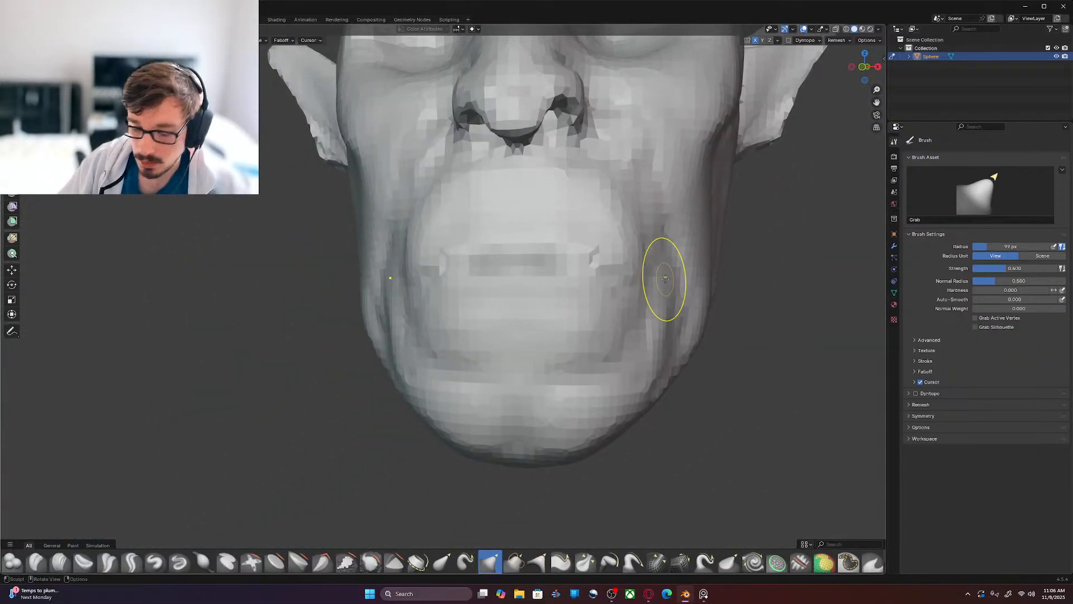
pyautogui.scroll(3, 666, 280)
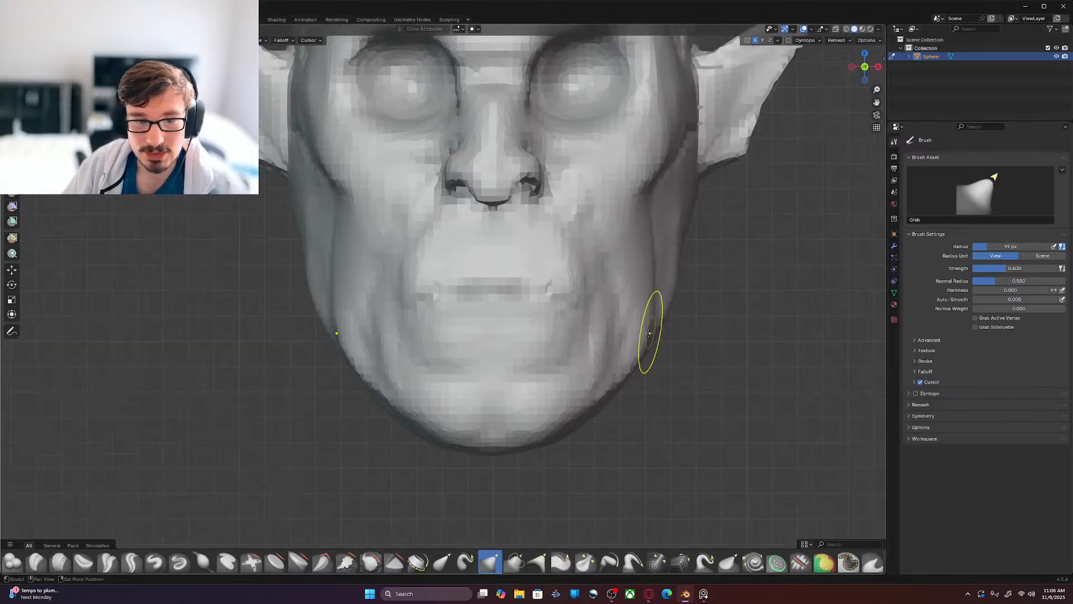
pyautogui.scroll(2, 618, 377)
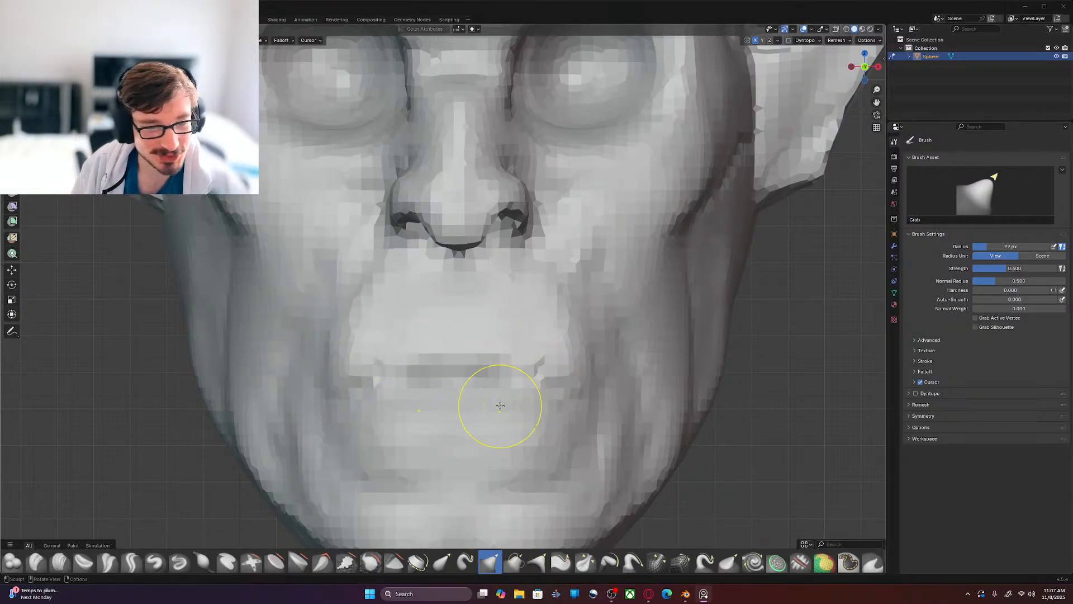
pyautogui.click(179, 562)
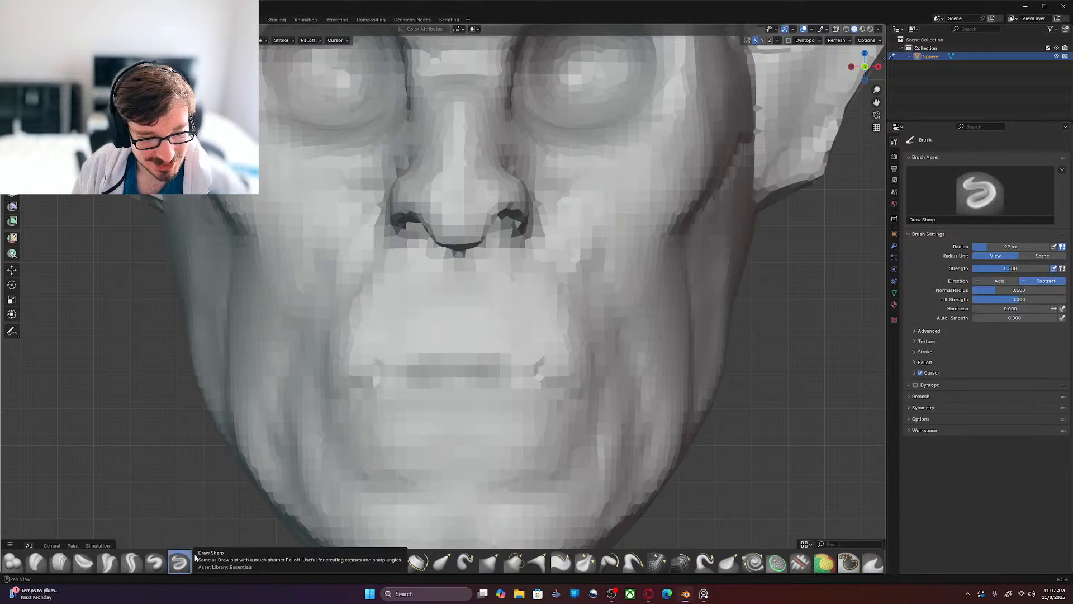
pyautogui.press('f')
pyautogui.click(195, 489)
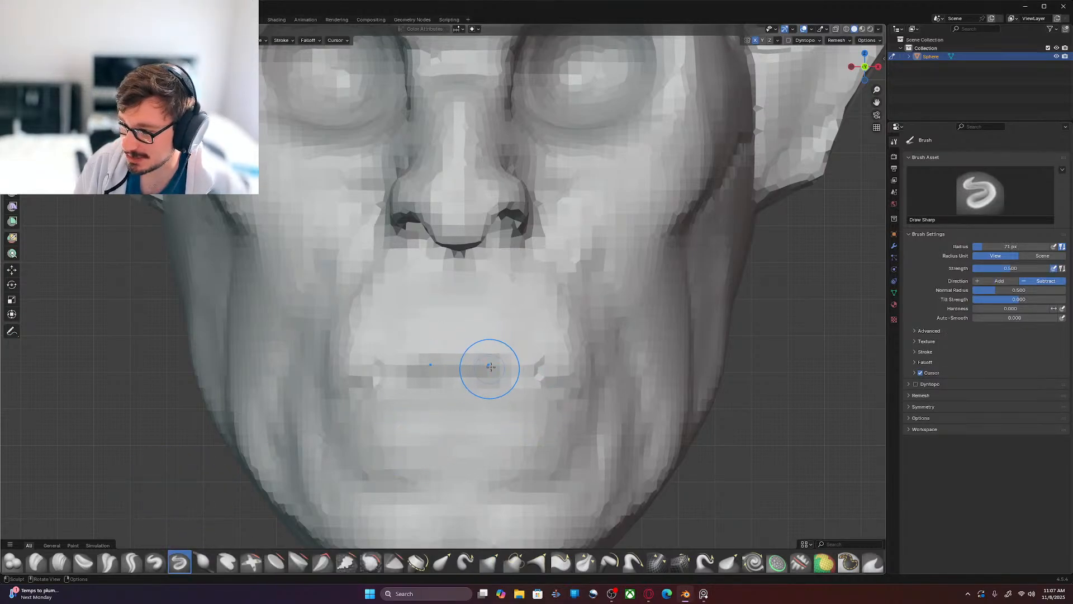
pyautogui.press('f')
pyautogui.click(442, 378)
pyautogui.moveTo(408, 377)
pyautogui.mouseDown()
pyautogui.moveTo(504, 377)
pyautogui.moveTo(450, 386)
pyautogui.mouseUp()
# Step: Extend the mouth slit out to both corners and carve downturned creases beside them, then check the mouth in profile
pyautogui.moveTo(521, 376); pyautogui.dragTo(564, 390)
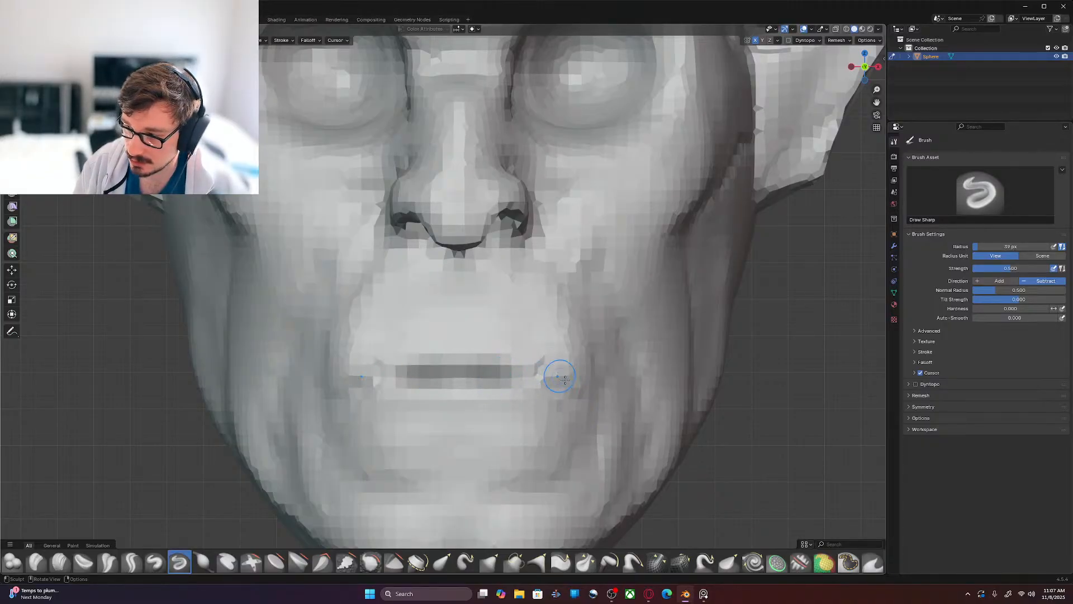
pyautogui.moveTo(508, 371); pyautogui.dragTo(565, 388)
pyautogui.moveTo(528, 384)
pyautogui.mouseDown()
pyautogui.moveTo(564, 388)
pyautogui.moveTo(583, 416)
pyautogui.moveTo(576, 425)
pyautogui.mouseUp()
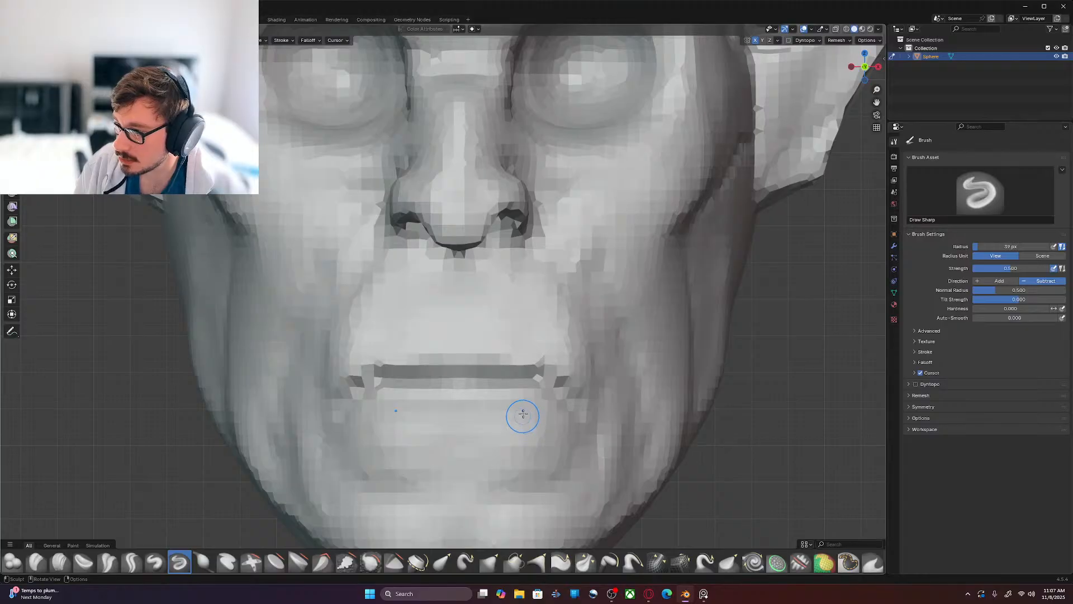
pyautogui.moveTo(580, 411)
pyautogui.mouseDown()
pyautogui.moveTo(550, 379)
pyautogui.moveTo(459, 378)
pyautogui.moveTo(501, 375)
pyautogui.moveTo(482, 377)
pyautogui.mouseUp()
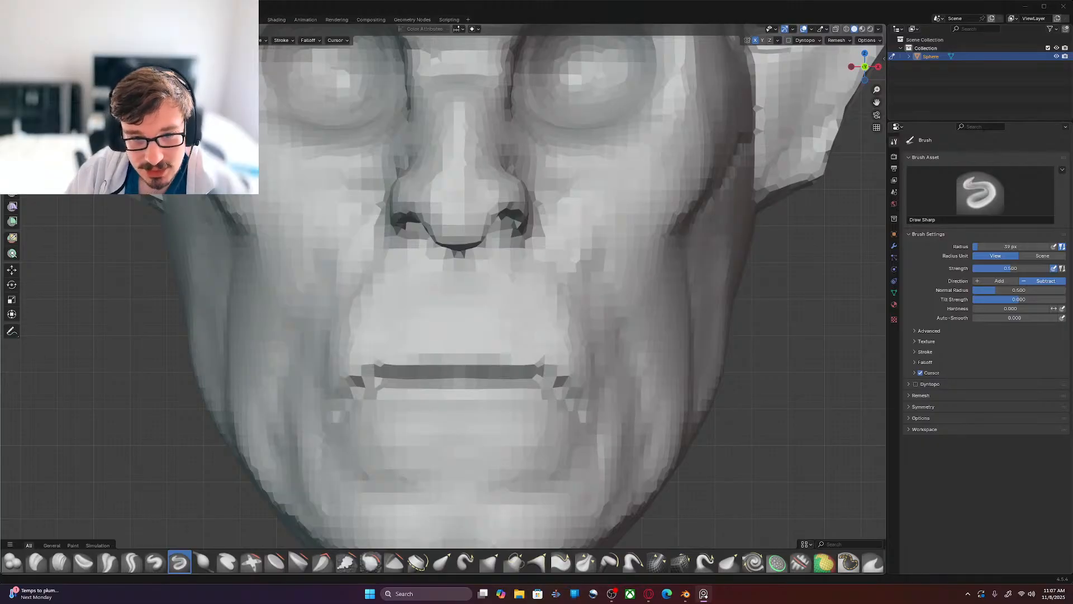
pyautogui.click(852, 431)
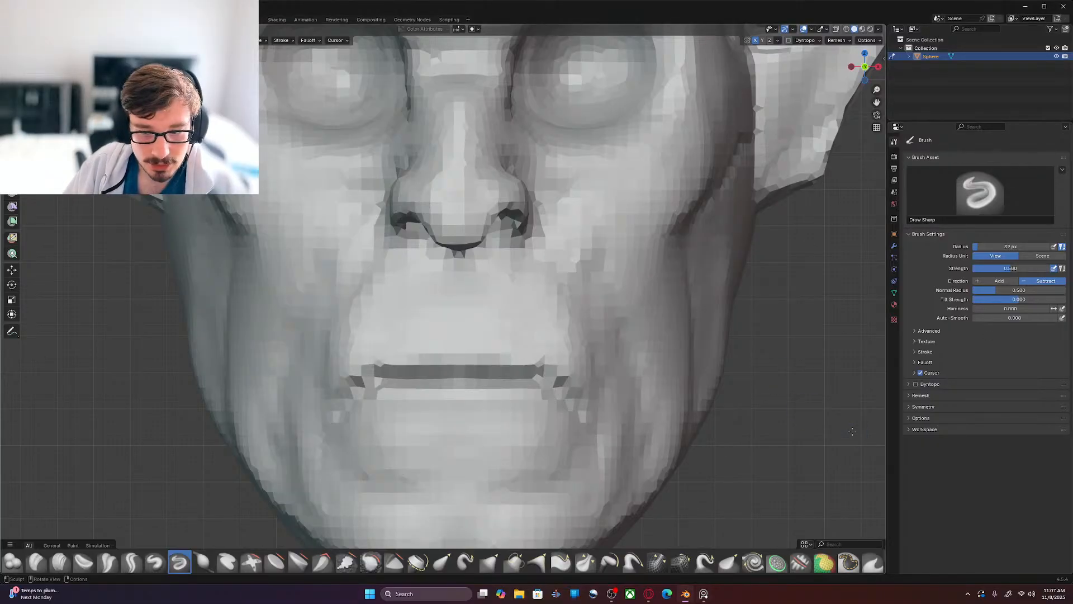
pyautogui.press('KP_3')
pyautogui.keyDown('shift'); pyautogui.moveTo(198, 360); pyautogui.dragTo(600, 316, button='middle'); pyautogui.keyUp('shift')
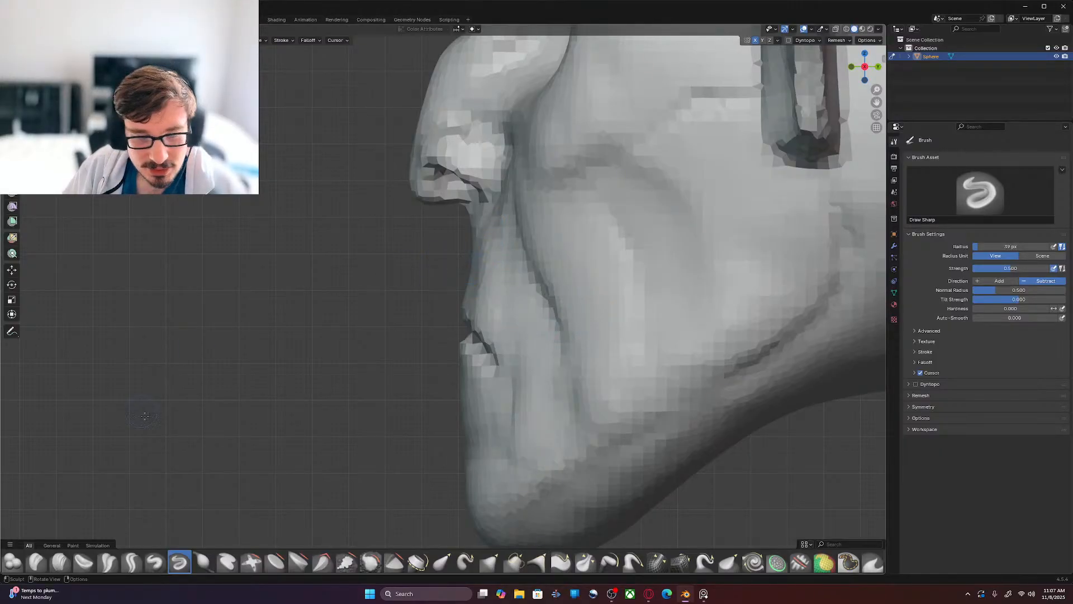
# Step: Carve the cheek fold running from beside the nose toward the mouth corner with Draw Sharp
pyautogui.click(59, 561)
pyautogui.moveTo(391, 352); pyautogui.dragTo(509, 307, button='middle')
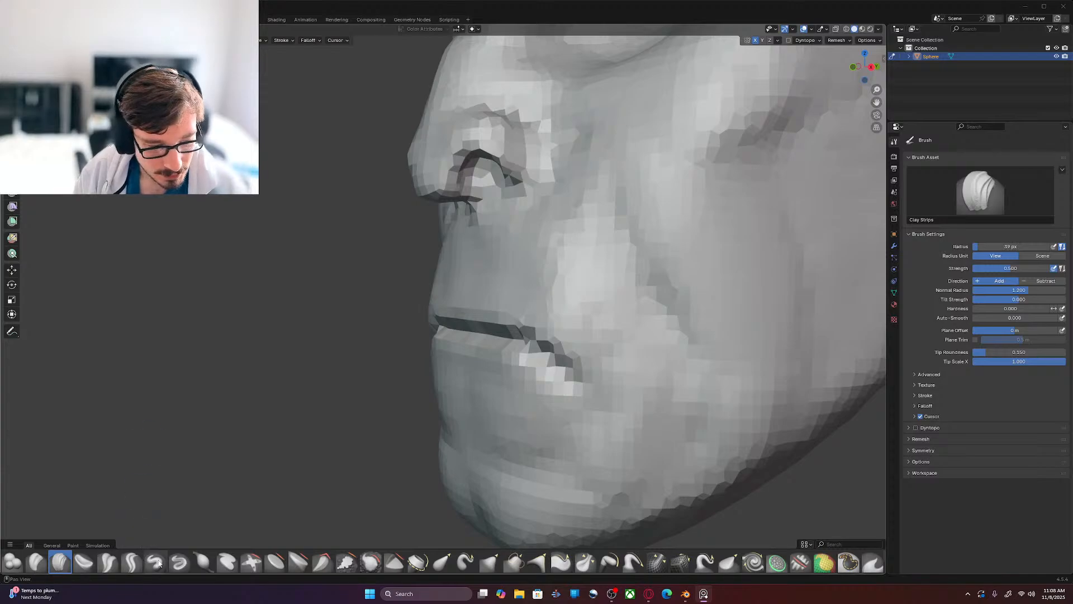
pyautogui.click(179, 561)
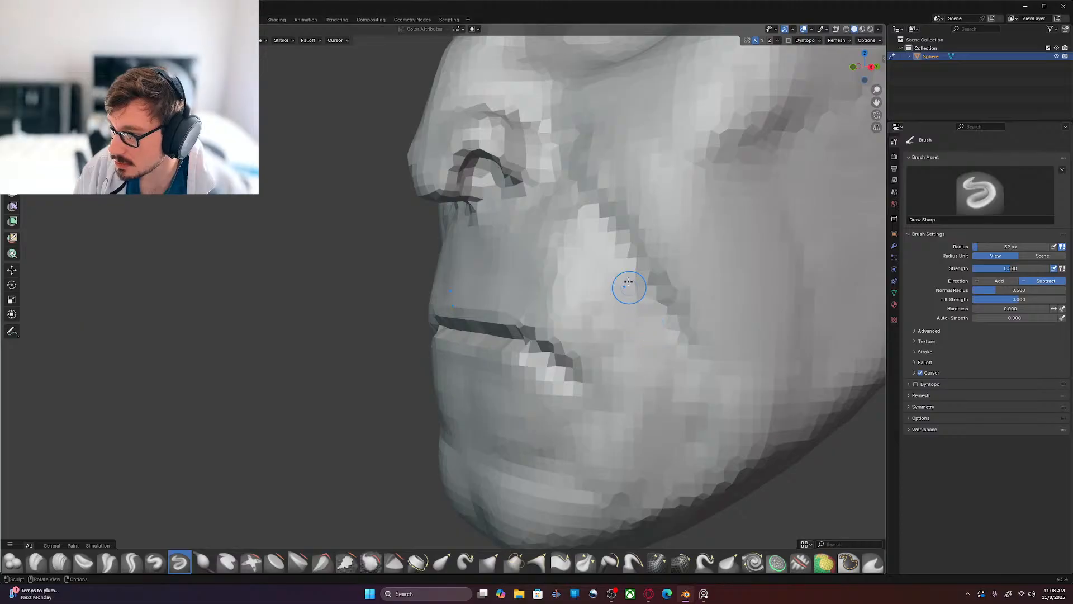
pyautogui.moveTo(597, 254)
pyautogui.mouseDown()
pyautogui.moveTo(642, 305)
pyautogui.moveTo(654, 303)
pyautogui.mouseUp()
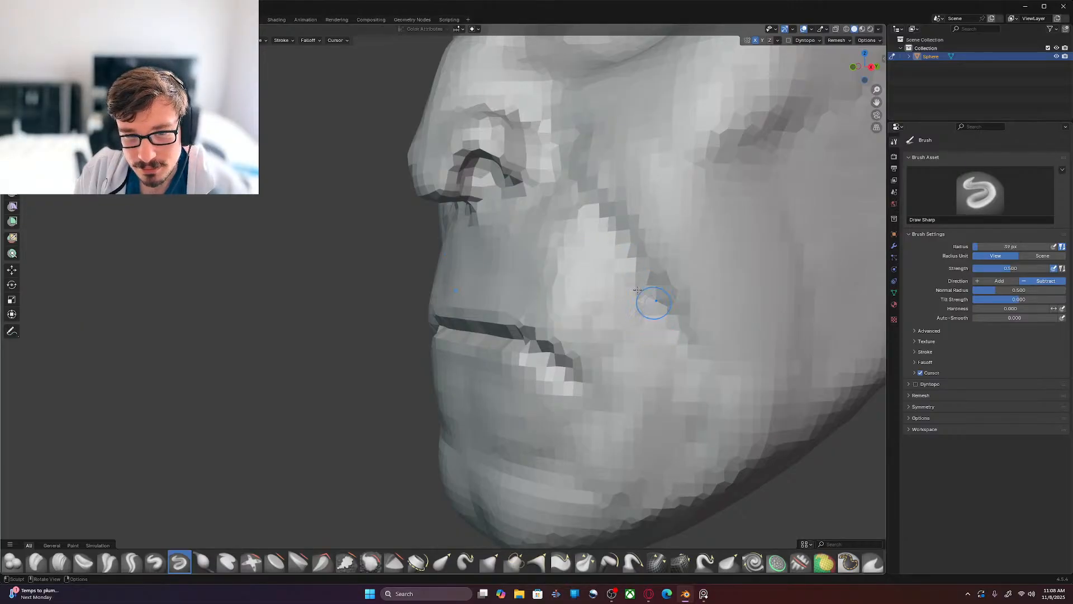
pyautogui.moveTo(588, 284)
pyautogui.mouseDown()
pyautogui.moveTo(585, 307)
pyautogui.moveTo(584, 268)
pyautogui.moveTo(643, 277)
pyautogui.mouseUp()
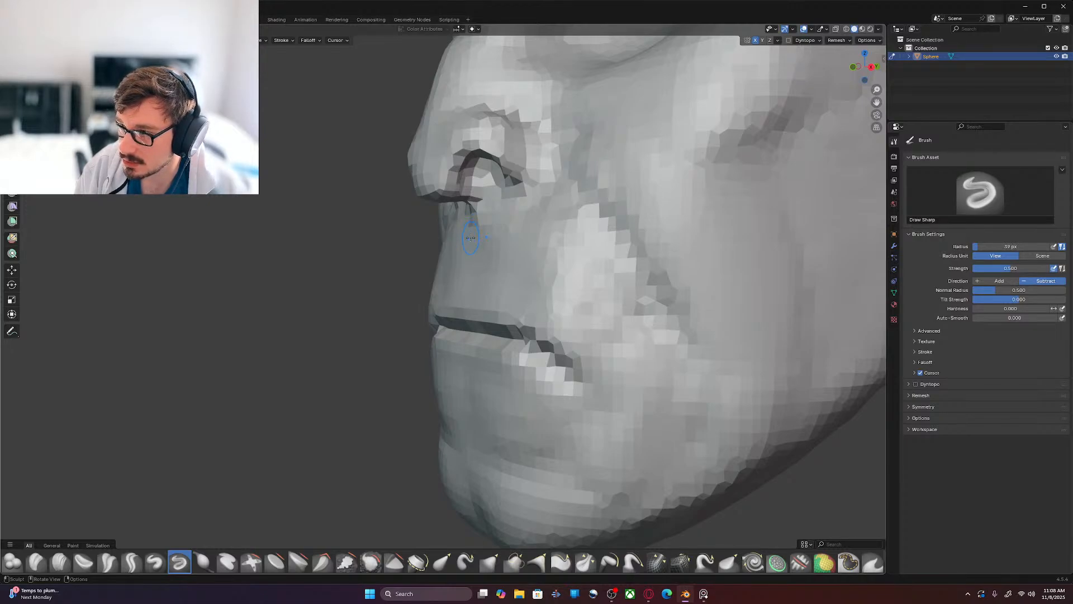
# Step: Carve two vertical philtrum grooves from the base of the nose toward the upper lip with Draw Sharp
pyautogui.moveTo(471, 215); pyautogui.dragTo(478, 246)
pyautogui.moveTo(475, 213); pyautogui.dragTo(484, 269)
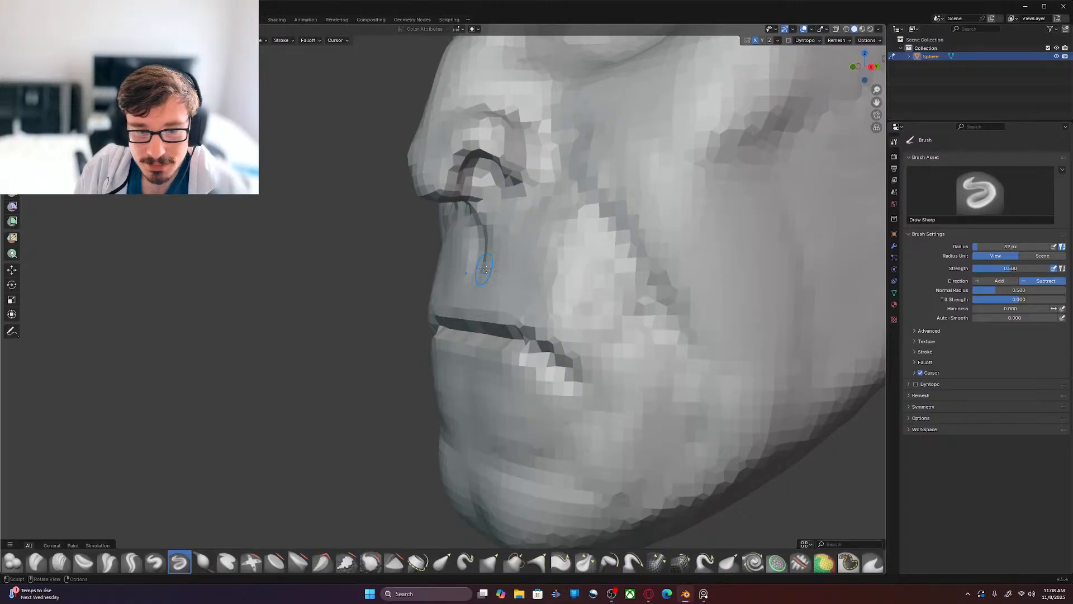
pyautogui.press('KP_1')
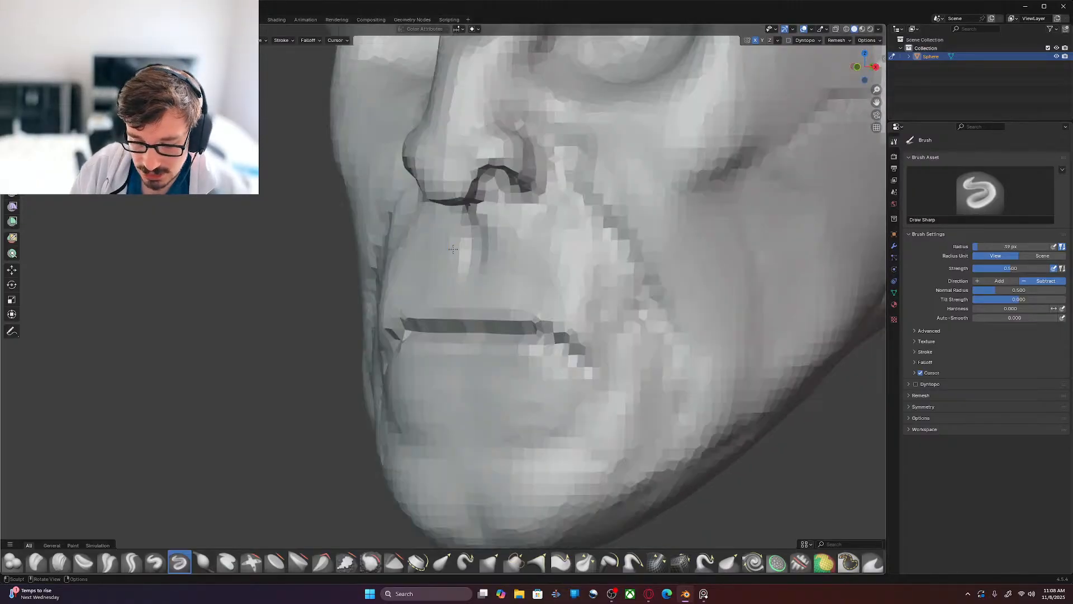
pyautogui.moveTo(464, 225); pyautogui.dragTo(462, 266)
pyautogui.moveTo(461, 266)
pyautogui.mouseDown()
pyautogui.moveTo(477, 293)
pyautogui.moveTo(466, 271)
pyautogui.mouseUp()
pyautogui.moveTo(462, 219); pyautogui.dragTo(477, 281)
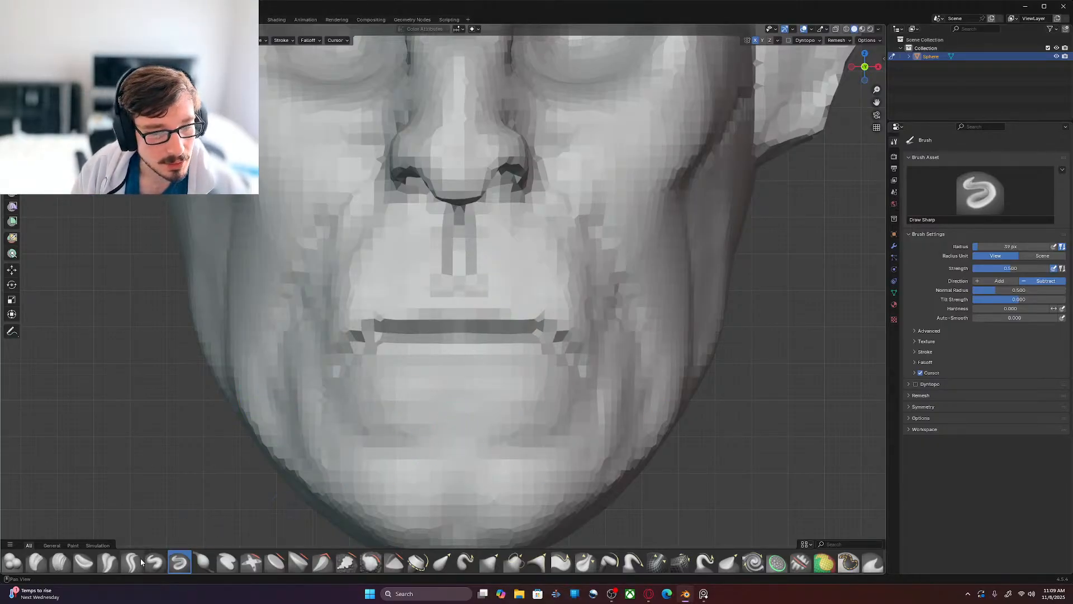
# Step: Build up the skin between the philtrum and the cheek folds with the Clay Strips brush
pyautogui.click(59, 562)
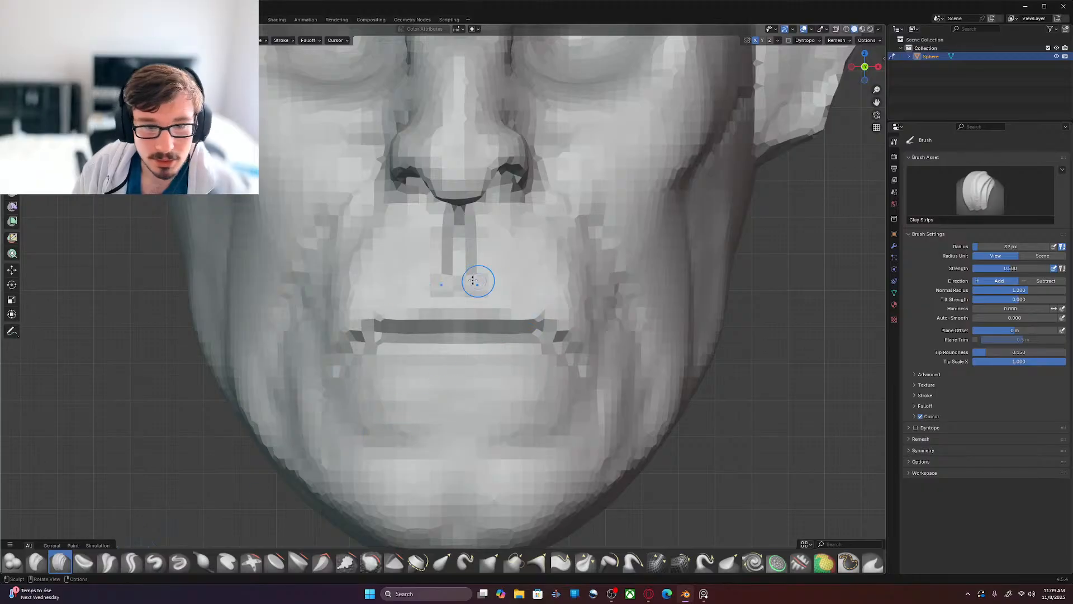
pyautogui.moveTo(483, 216)
pyautogui.mouseDown()
pyautogui.moveTo(486, 253)
pyautogui.moveTo(496, 233)
pyautogui.mouseUp()
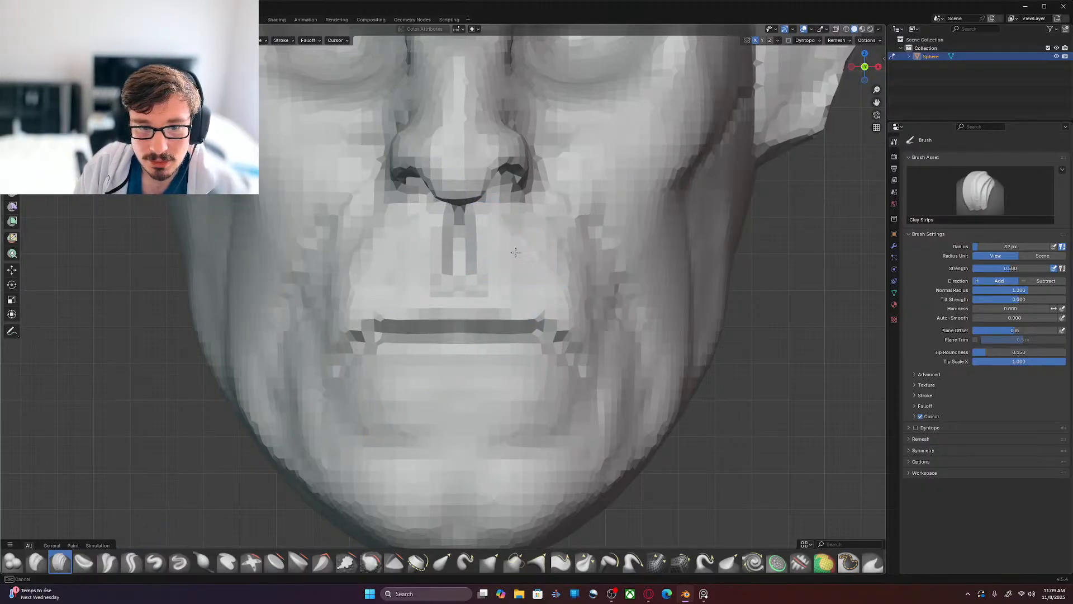
pyautogui.moveTo(555, 269)
pyautogui.mouseDown()
pyautogui.moveTo(548, 291)
pyautogui.moveTo(550, 268)
pyautogui.moveTo(561, 286)
pyautogui.mouseUp()
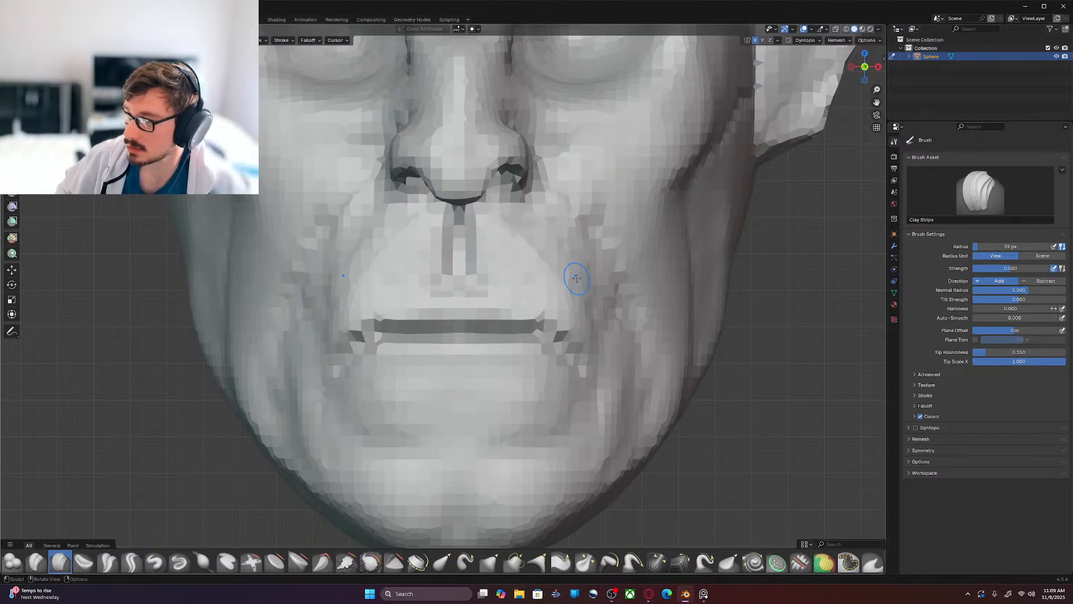
# Step: Smooth the raised area between the upper lip and the cheek fold from a three-quarter view
pyautogui.moveTo(576, 277)
pyautogui.mouseDown(button='middle')
pyautogui.moveTo(606, 331)
pyautogui.moveTo(624, 317)
pyautogui.mouseUp(button='middle')
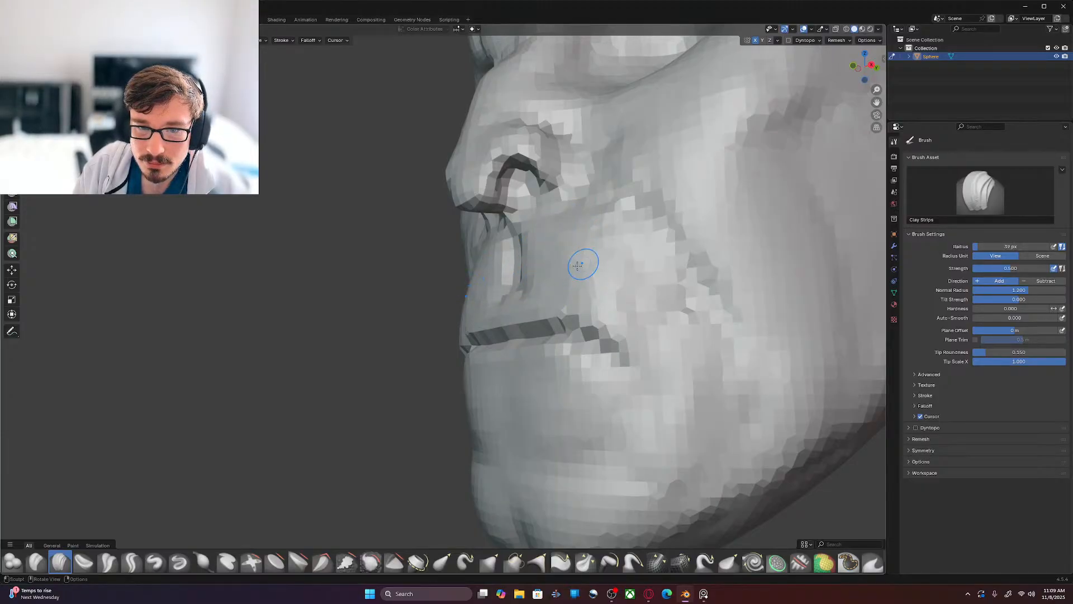
pyautogui.moveTo(623, 276)
pyautogui.mouseDown(button='middle')
pyautogui.moveTo(656, 270)
pyautogui.moveTo(601, 239)
pyautogui.moveTo(603, 215)
pyautogui.mouseUp(button='middle')
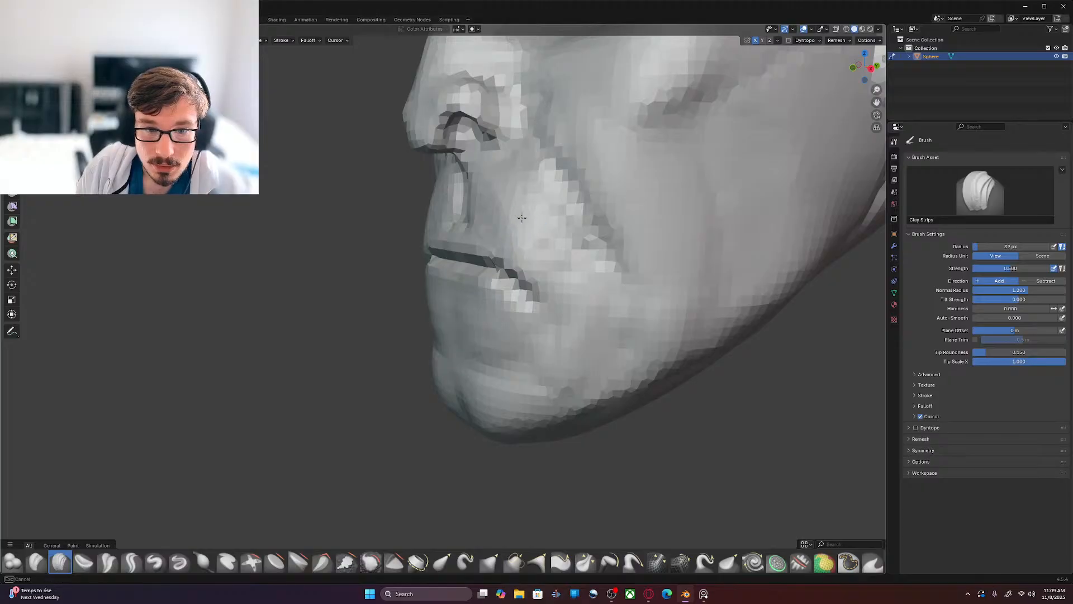
pyautogui.moveTo(511, 190)
pyautogui.keyDown('shift'); pyautogui.mouseDown()
pyautogui.moveTo(535, 165)
pyautogui.moveTo(594, 251)
pyautogui.moveTo(614, 261)
pyautogui.mouseUp(); pyautogui.keyUp('shift')
pyautogui.keyDown('shift'); pyautogui.moveTo(502, 237); pyautogui.dragTo(488, 199); pyautogui.keyUp('shift')
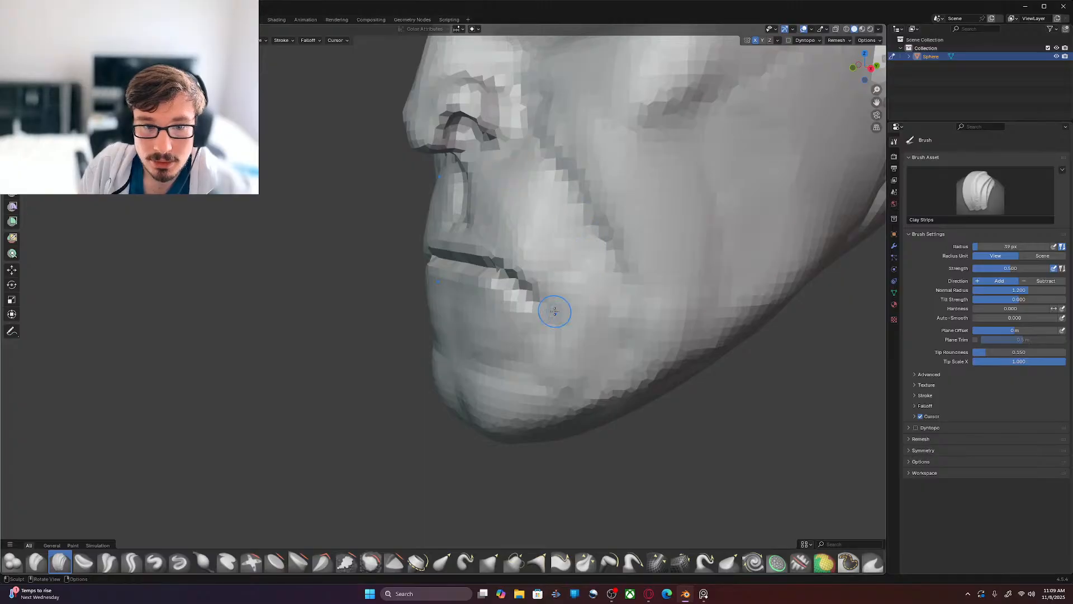
# Step: Shape the hollow between the mouth and the chin with Clay Strips strokes from a low side view
pyautogui.moveTo(522, 299); pyautogui.dragTo(621, 238, button='middle')
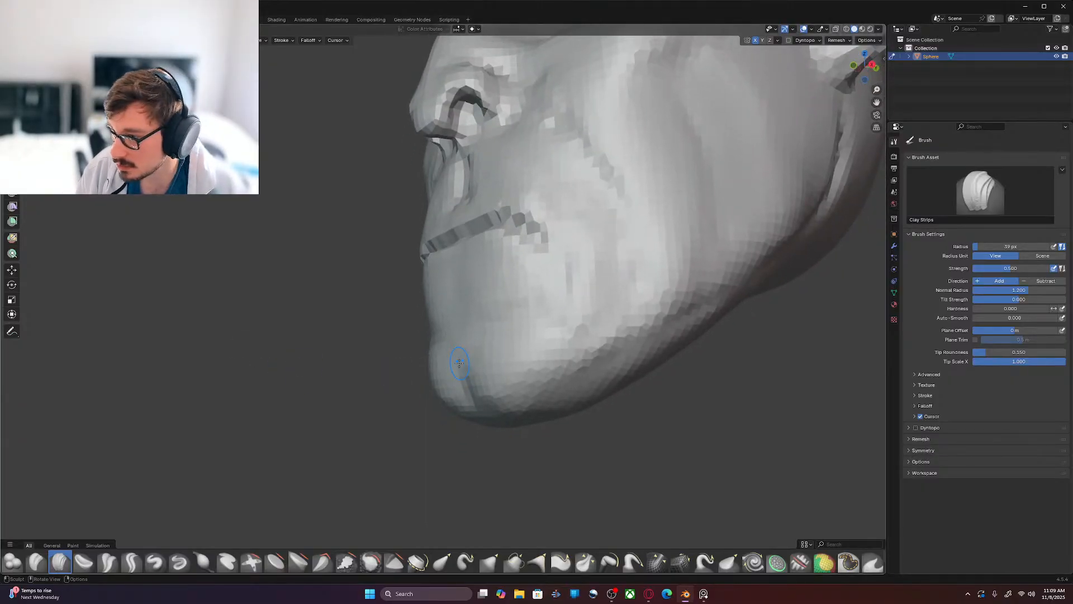
pyautogui.moveTo(513, 330)
pyautogui.mouseDown()
pyautogui.moveTo(464, 299)
pyautogui.moveTo(499, 320)
pyautogui.moveTo(584, 276)
pyautogui.mouseUp()
pyautogui.moveTo(457, 269); pyautogui.dragTo(537, 275)
pyautogui.moveTo(499, 315); pyautogui.dragTo(542, 292)
pyautogui.moveTo(465, 277)
pyautogui.mouseDown()
pyautogui.moveTo(508, 267)
pyautogui.moveTo(499, 328)
pyautogui.moveTo(489, 283)
pyautogui.moveTo(514, 299)
pyautogui.mouseUp()
pyautogui.moveTo(478, 271); pyautogui.dragTo(500, 307)
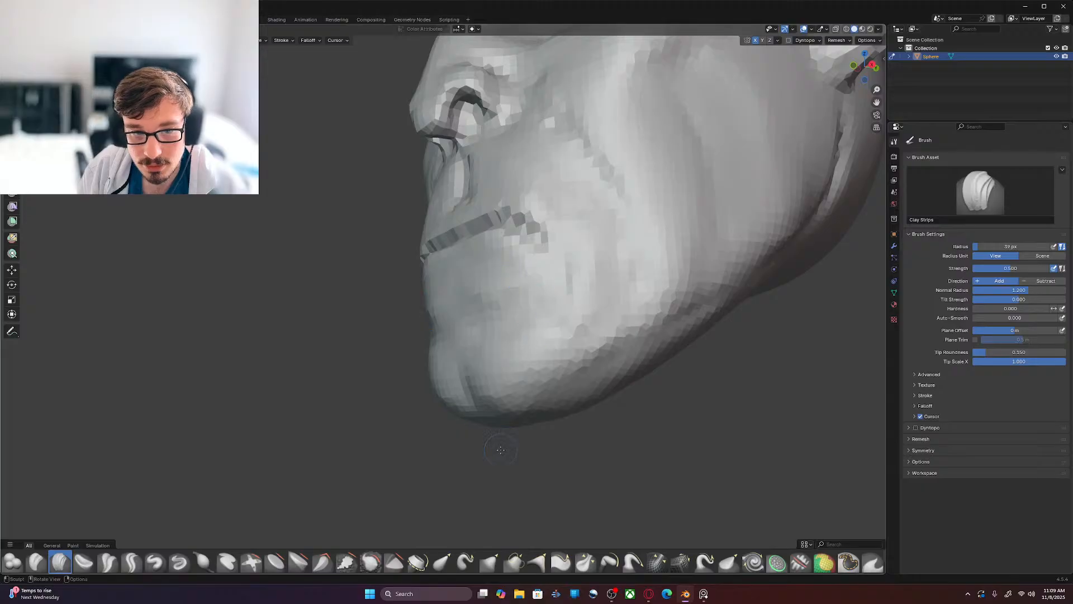
# Step: Form a protruding lower lip beneath the mouth slit, extending it toward the corner with Clay Strips
pyautogui.moveTo(501, 450)
pyautogui.mouseDown(button='middle')
pyautogui.moveTo(503, 364)
pyautogui.moveTo(587, 324)
pyautogui.moveTo(580, 352)
pyautogui.moveTo(478, 359)
pyautogui.moveTo(539, 360)
pyautogui.mouseUp(button='middle')
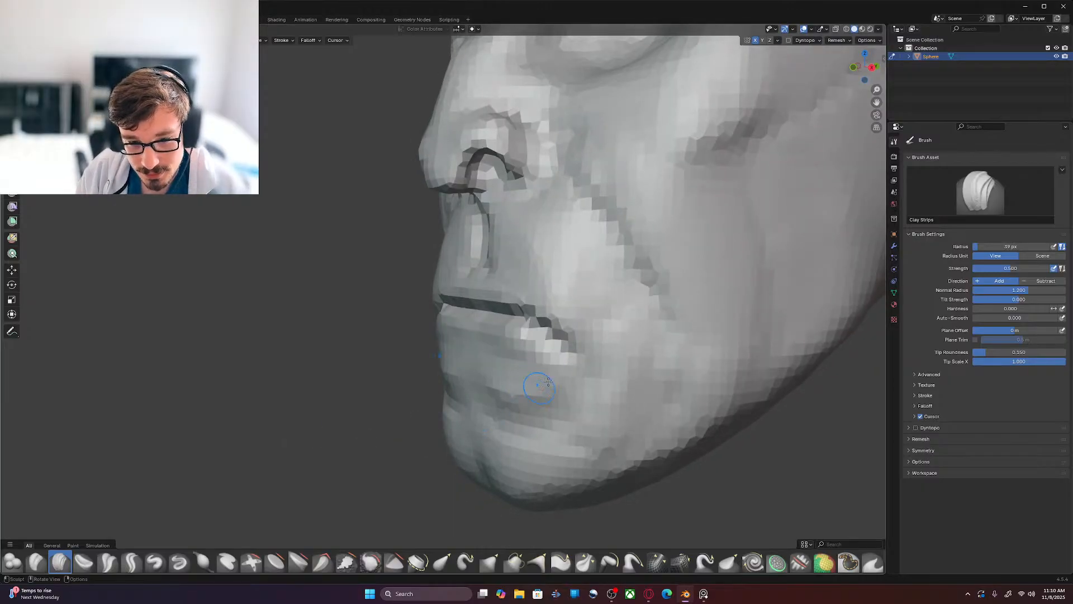
pyautogui.moveTo(568, 365); pyautogui.dragTo(560, 374)
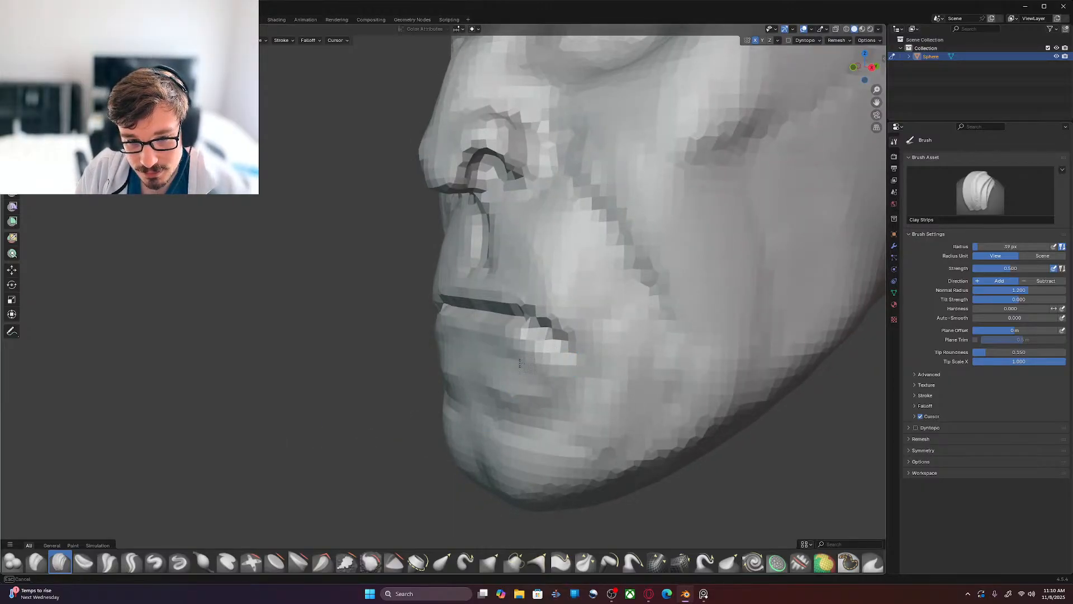
pyautogui.moveTo(507, 353); pyautogui.dragTo(469, 349)
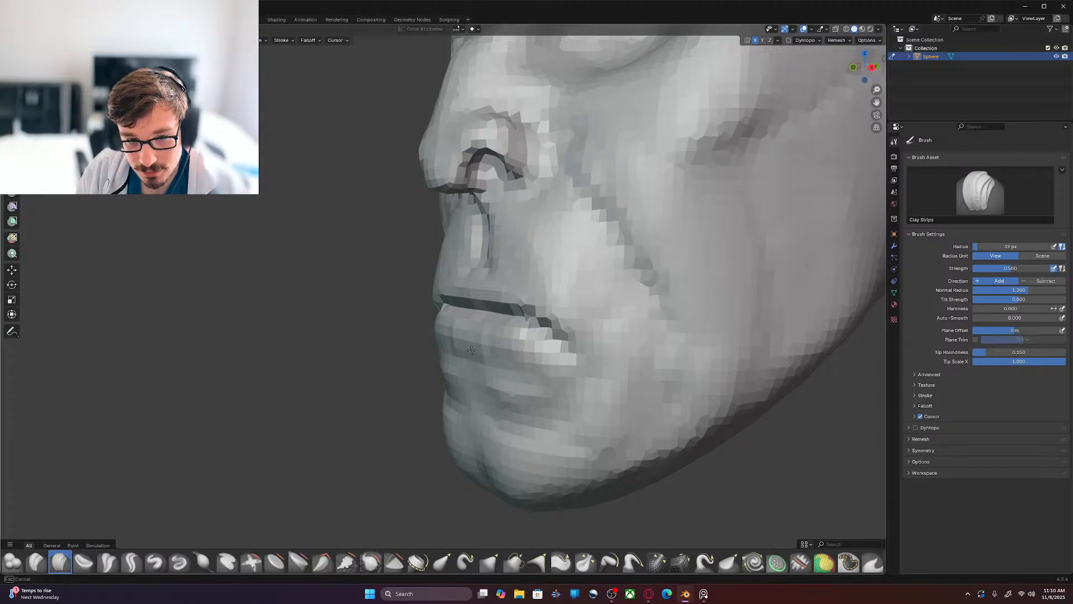
pyautogui.moveTo(542, 343); pyautogui.dragTo(612, 407)
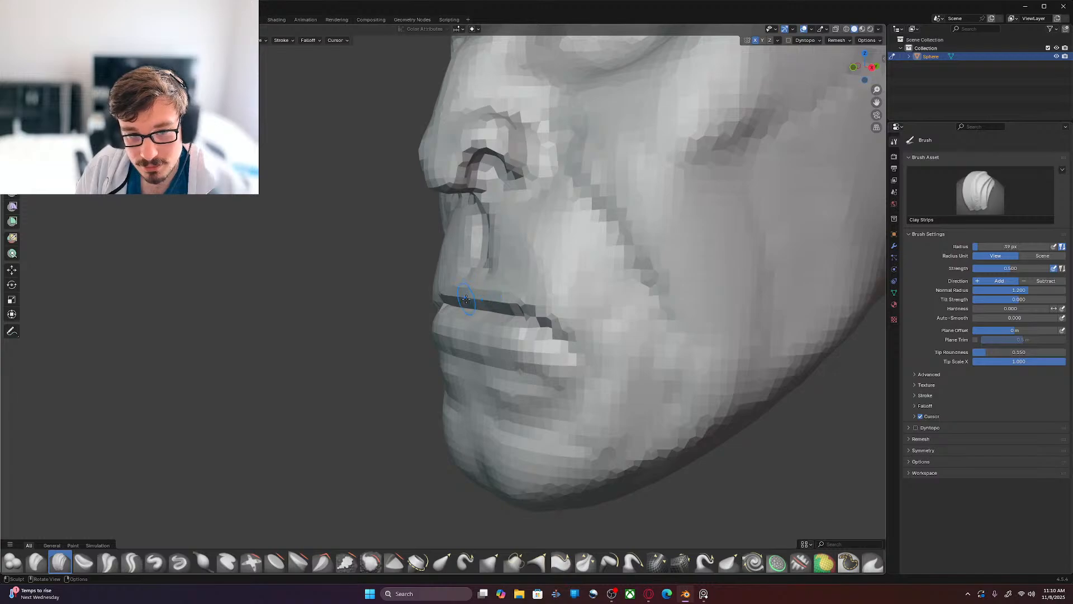
# Step: Examine the whole head from three-quarter and near-front views, and preview the remesh voxel size
pyautogui.moveTo(227, 423)
pyautogui.mouseDown(button='middle')
pyautogui.moveTo(425, 434)
pyautogui.moveTo(352, 431)
pyautogui.mouseUp(button='middle')
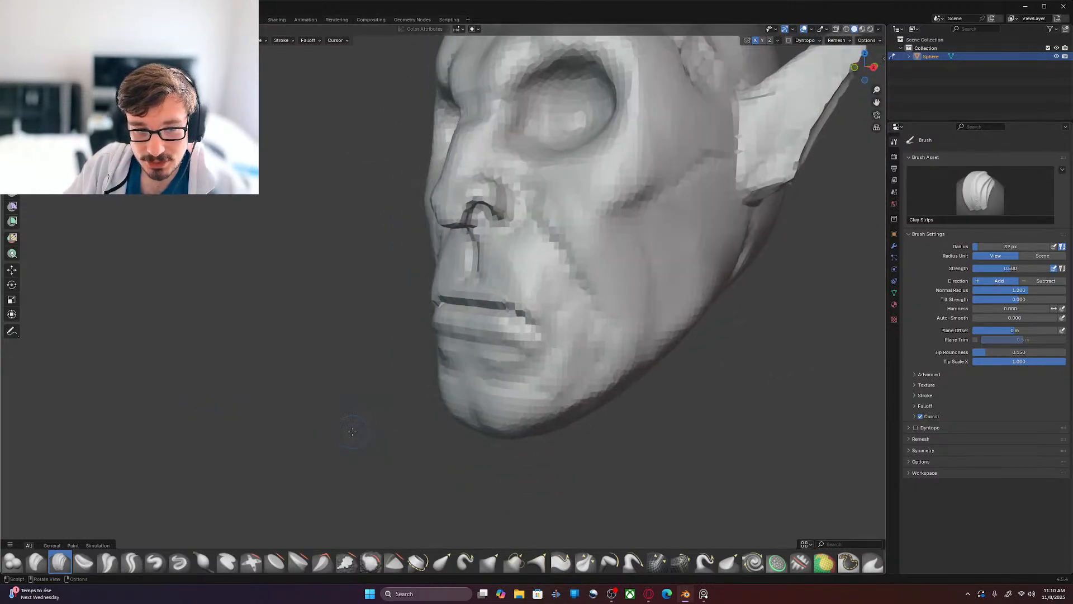
pyautogui.scroll(-2, 352, 431)
pyautogui.hotkey('shift', 'r')
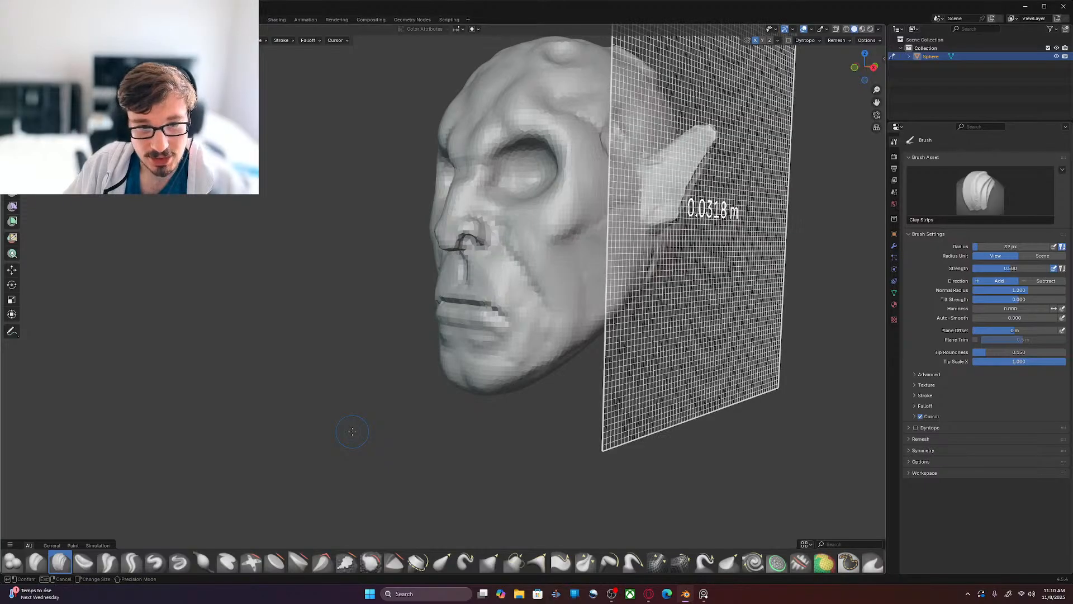
pyautogui.click(357, 431)
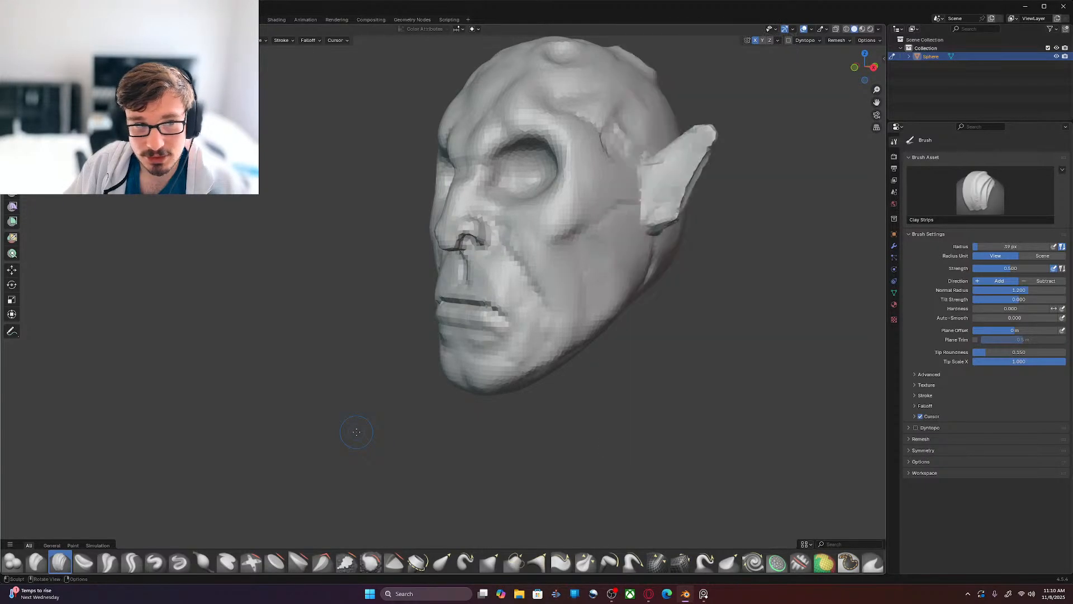
pyautogui.moveTo(356, 431); pyautogui.dragTo(400, 425, button='middle')
pyautogui.scroll(7, 543, 378)
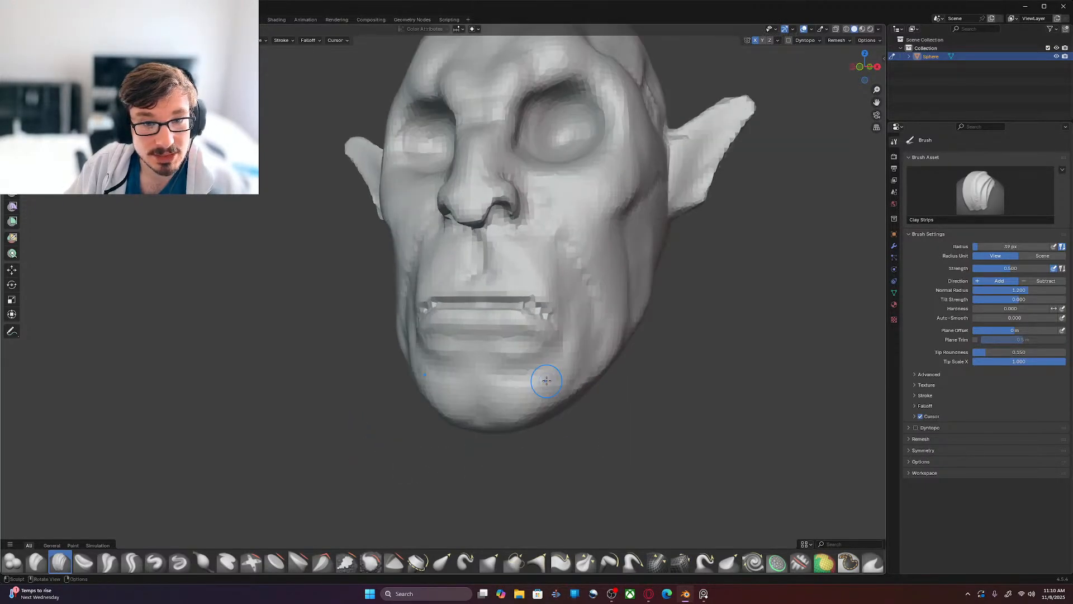
# Step: Shape the upper lip's edge along the mouth slit and out to the mouth corner with Clay Strips
pyautogui.keyDown('shift'); pyautogui.moveTo(625, 312); pyautogui.dragTo(508, 375, button='middle'); pyautogui.keyUp('shift')
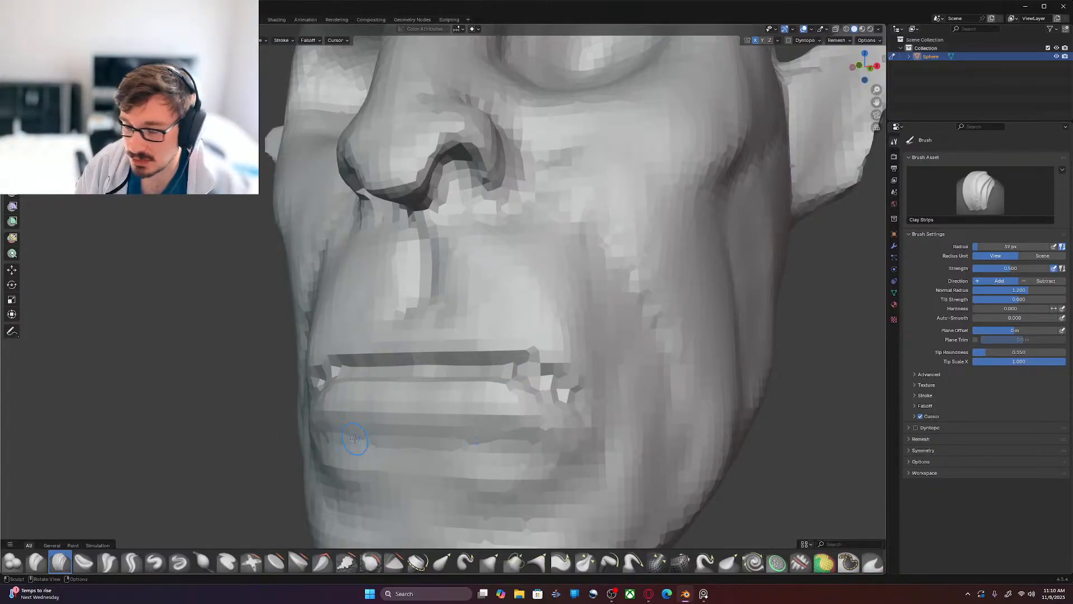
pyautogui.moveTo(400, 353)
pyautogui.mouseDown()
pyautogui.moveTo(426, 347)
pyautogui.moveTo(417, 346)
pyautogui.mouseUp()
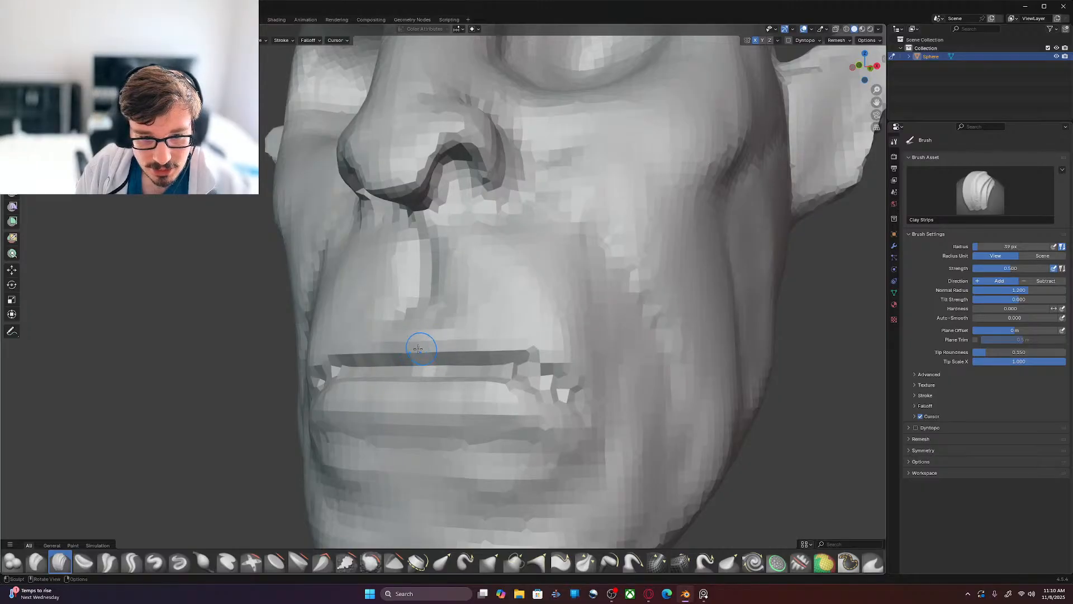
pyautogui.moveTo(485, 347)
pyautogui.mouseDown()
pyautogui.moveTo(456, 346)
pyautogui.moveTo(462, 358)
pyautogui.moveTo(491, 352)
pyautogui.mouseUp()
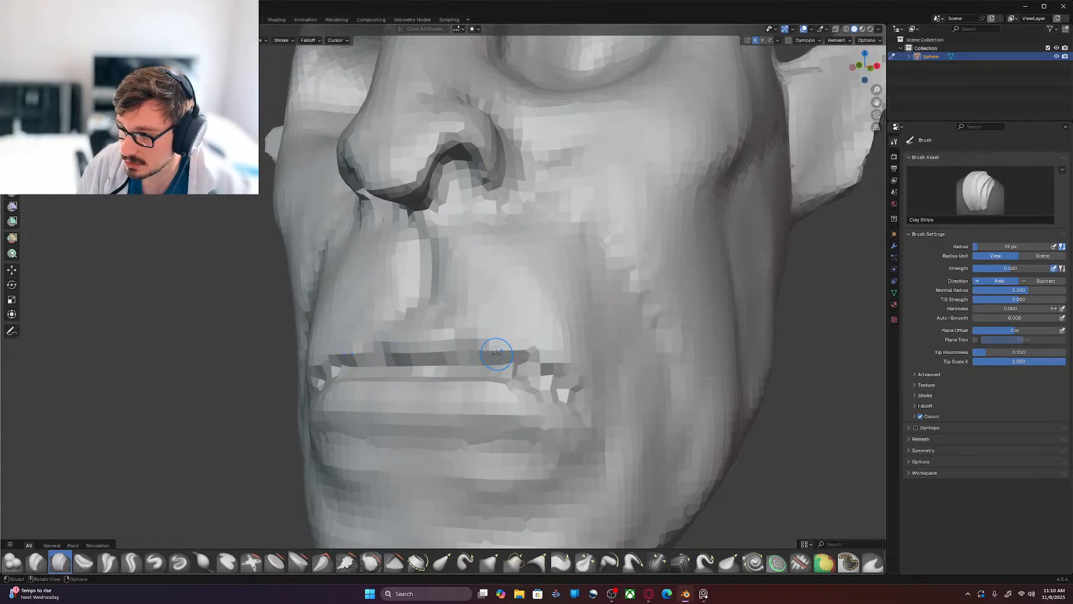
pyautogui.moveTo(496, 352); pyautogui.dragTo(514, 352)
pyautogui.moveTo(515, 352); pyautogui.dragTo(525, 358)
pyautogui.moveTo(526, 359)
pyautogui.mouseDown()
pyautogui.moveTo(560, 372)
pyautogui.moveTo(531, 351)
pyautogui.mouseUp()
pyautogui.moveTo(569, 383); pyautogui.dragTo(524, 358)
pyautogui.moveTo(553, 367); pyautogui.dragTo(531, 354)
pyautogui.moveTo(432, 361); pyautogui.dragTo(501, 349)
pyautogui.moveTo(447, 351); pyautogui.dragTo(509, 352)
pyautogui.moveTo(492, 351); pyautogui.dragTo(545, 374)
pyautogui.moveTo(415, 351); pyautogui.dragTo(538, 365)
pyautogui.moveTo(520, 358); pyautogui.dragTo(558, 387)
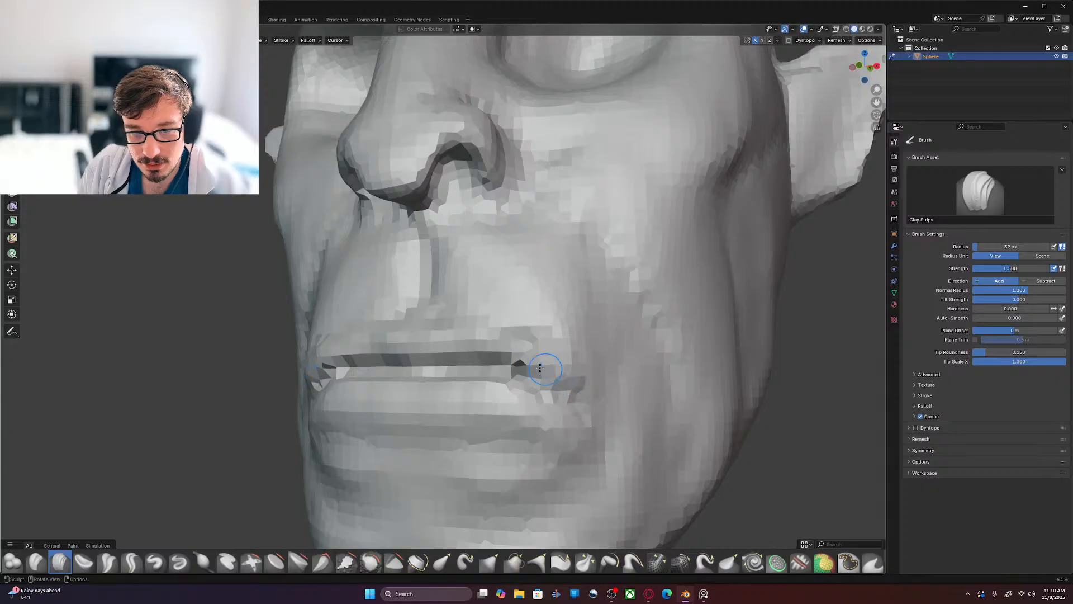
# Step: Refine the lower lip's body and its underside out to the mouth corner with Clay Strips
pyautogui.moveTo(400, 393); pyautogui.dragTo(448, 391)
pyautogui.moveTo(450, 392)
pyautogui.mouseDown()
pyautogui.moveTo(530, 402)
pyautogui.moveTo(563, 424)
pyautogui.mouseUp()
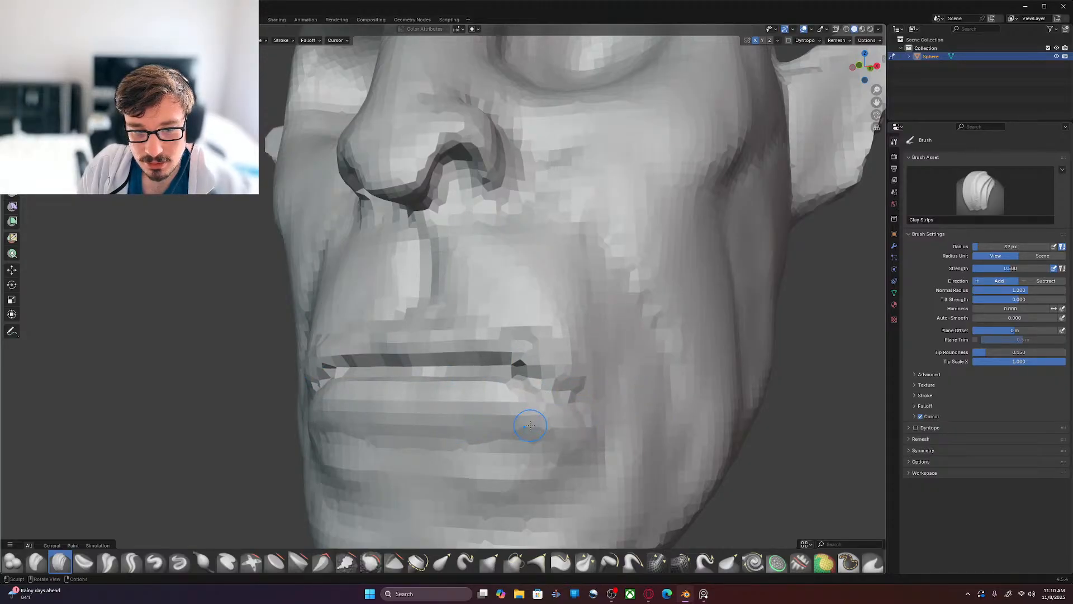
pyautogui.moveTo(396, 436); pyautogui.dragTo(576, 427)
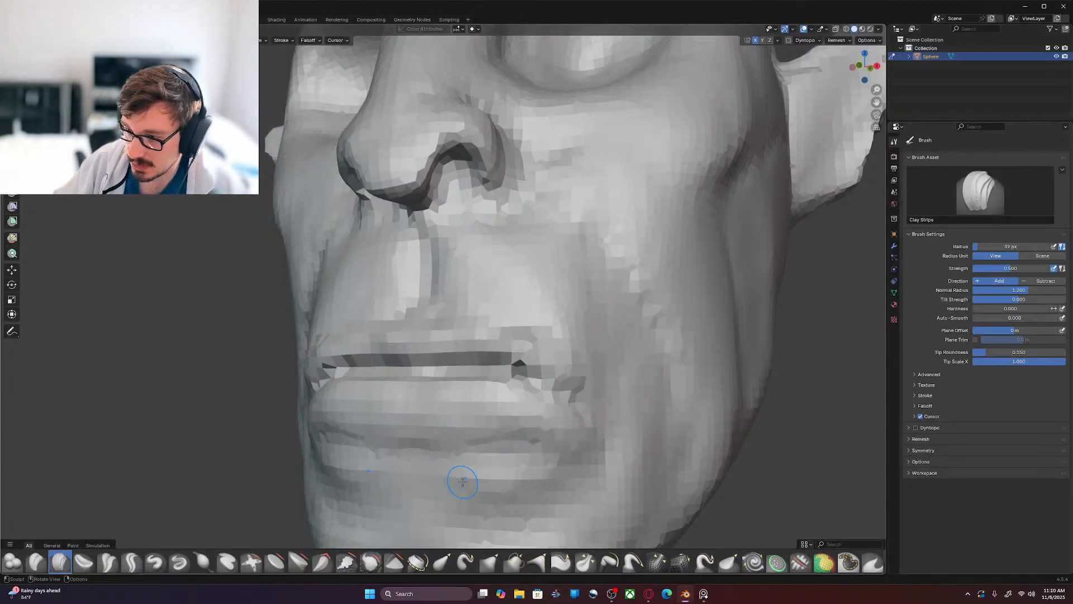
# Step: Refine the mouth corner from the opposite side with Clay Strips at 29 px radius, and sharpen its crease with Draw Sharp
pyautogui.moveTo(564, 391)
pyautogui.mouseDown(button='middle')
pyautogui.moveTo(649, 397)
pyautogui.moveTo(556, 384)
pyautogui.moveTo(562, 362)
pyautogui.mouseUp(button='middle')
pyautogui.press('f')
pyautogui.click(254, 392)
pyautogui.moveTo(348, 362)
pyautogui.mouseDown()
pyautogui.moveTo(330, 369)
pyautogui.moveTo(360, 356)
pyautogui.moveTo(468, 352)
pyautogui.moveTo(409, 350)
pyautogui.mouseUp()
pyautogui.moveTo(337, 374)
pyautogui.mouseDown()
pyautogui.moveTo(294, 385)
pyautogui.moveTo(404, 349)
pyautogui.moveTo(457, 349)
pyautogui.moveTo(423, 351)
pyautogui.mouseUp()
pyautogui.click(179, 563)
pyautogui.moveTo(338, 367); pyautogui.dragTo(316, 375)
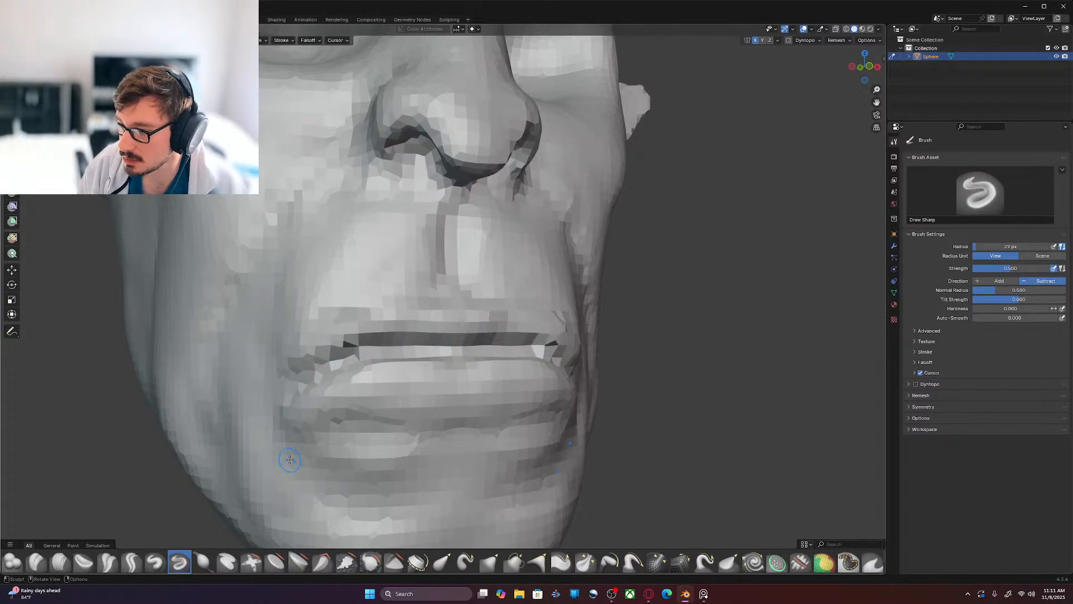
# Step: Carve a horizontal crease under the lower lip from the side with Draw Sharp, enlarging the brush radius to deepen it
pyautogui.moveTo(767, 425); pyautogui.dragTo(628, 359, button='middle')
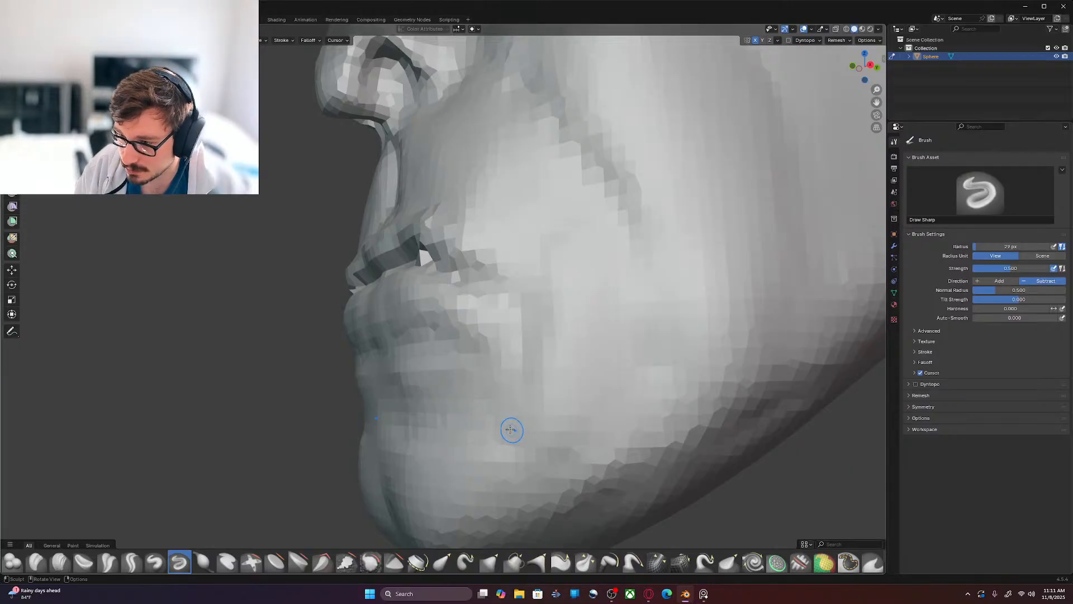
pyautogui.moveTo(393, 393); pyautogui.dragTo(450, 403)
pyautogui.moveTo(411, 394)
pyautogui.mouseDown()
pyautogui.moveTo(445, 398)
pyautogui.moveTo(506, 379)
pyautogui.mouseUp()
pyautogui.press('f')
pyautogui.click(449, 424)
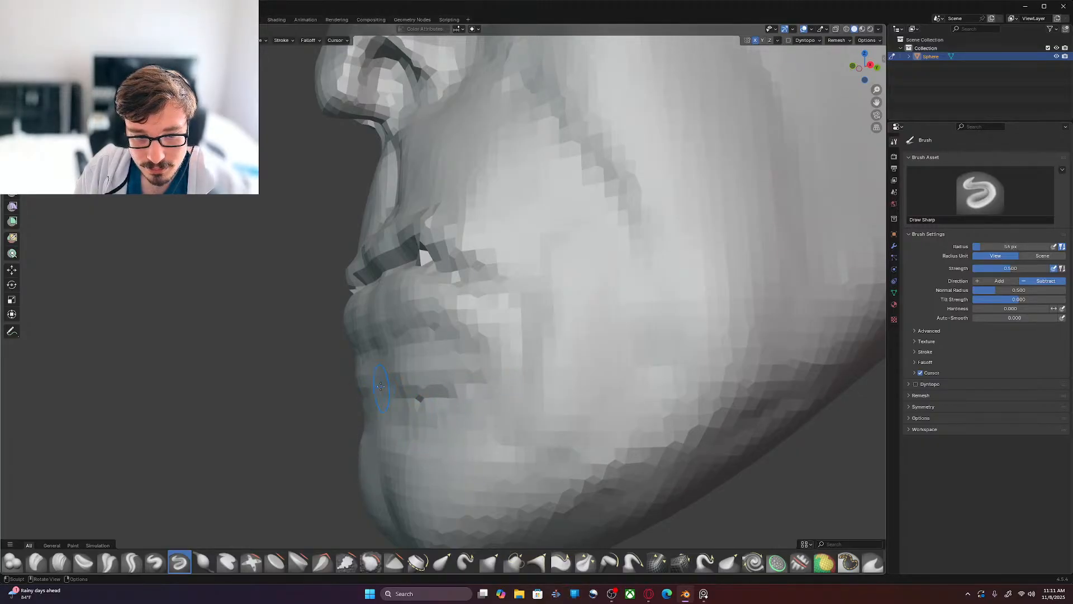
pyautogui.moveTo(374, 392); pyautogui.dragTo(455, 391)
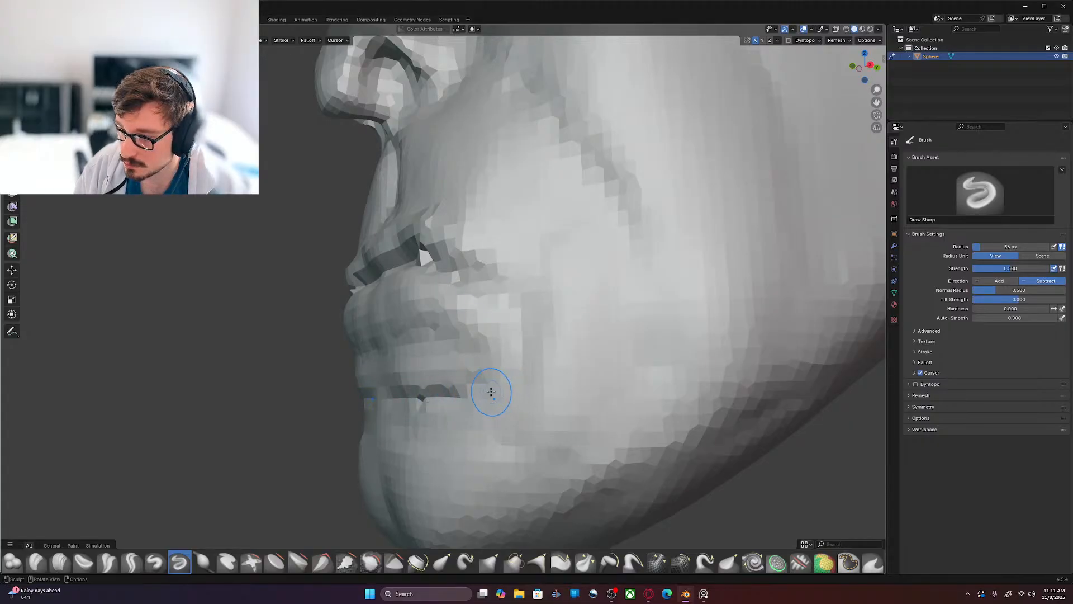
# Step: Carve vertical wrinkles into the cheek beside the mouth corner with Draw Sharp
pyautogui.moveTo(487, 392)
pyautogui.mouseDown()
pyautogui.moveTo(517, 383)
pyautogui.moveTo(542, 299)
pyautogui.mouseUp()
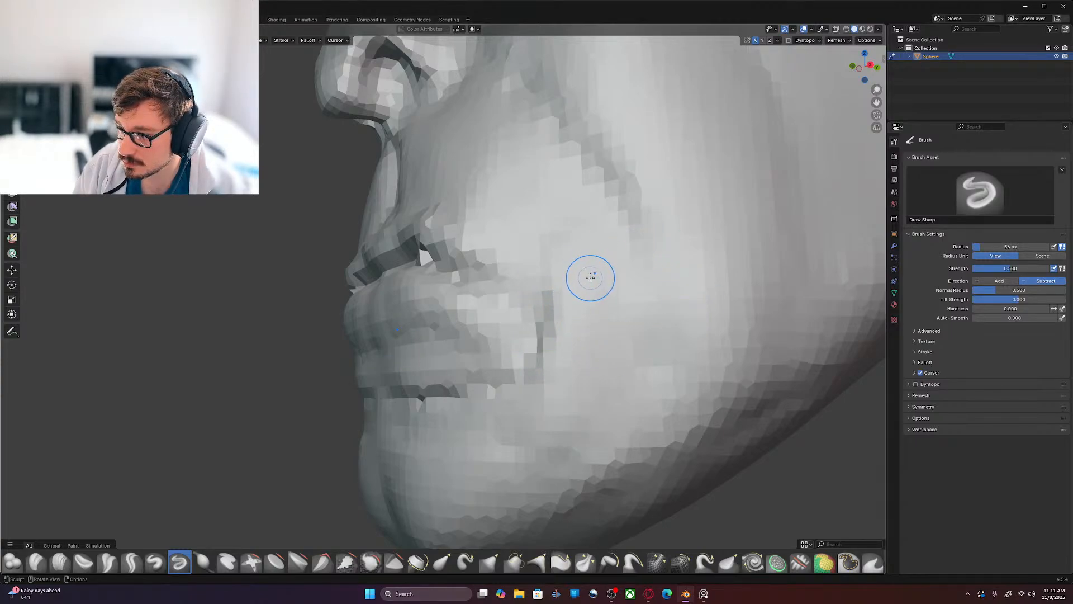
pyautogui.moveTo(591, 296)
pyautogui.mouseDown()
pyautogui.moveTo(585, 424)
pyautogui.moveTo(631, 324)
pyautogui.moveTo(608, 316)
pyautogui.mouseUp()
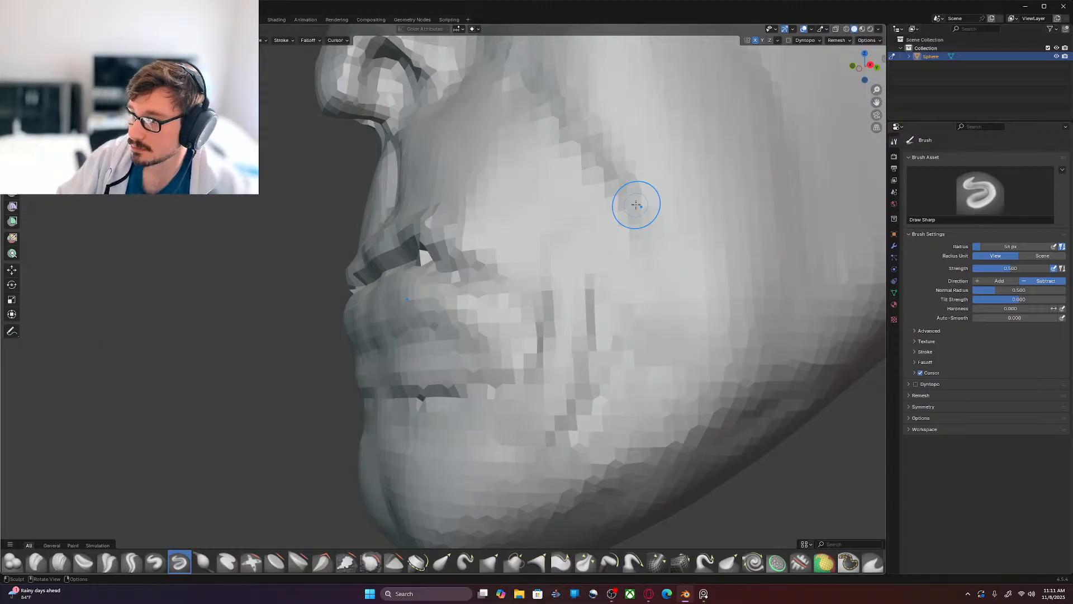
# Step: Carve slanted wrinkles into the side of the skull above and behind the ear with Draw Sharp at 37 px radius
pyautogui.scroll(-1, 636, 204)
pyautogui.moveTo(495, 324)
pyautogui.mouseDown(button='middle')
pyautogui.moveTo(552, 336)
pyautogui.moveTo(565, 222)
pyautogui.moveTo(563, 347)
pyautogui.moveTo(464, 349)
pyautogui.mouseUp(button='middle')
pyautogui.scroll(-6, 566, 347)
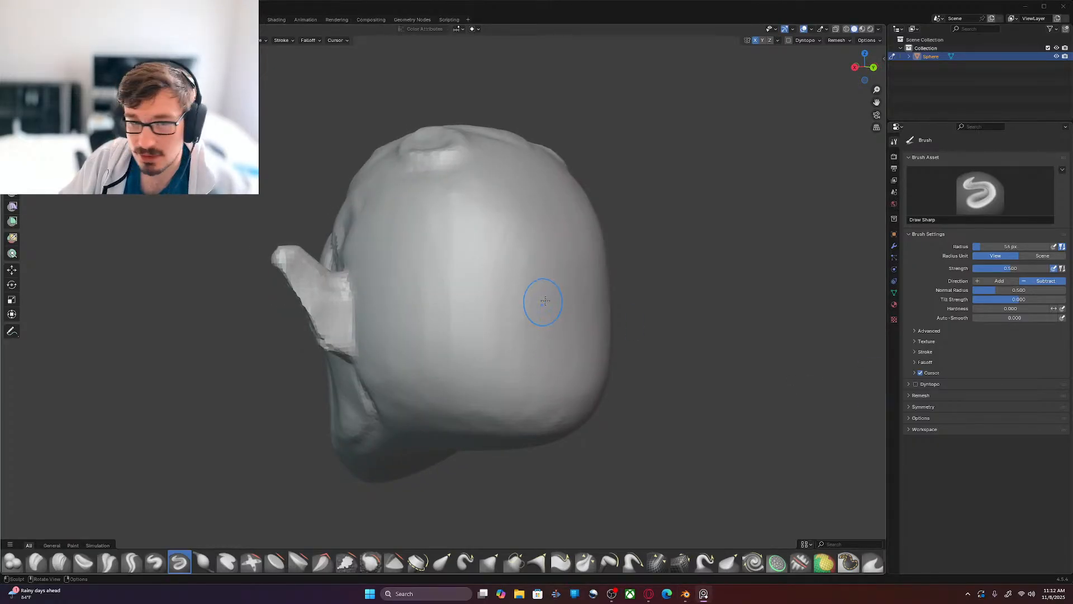
pyautogui.moveTo(547, 300); pyautogui.dragTo(595, 376, button='middle')
pyautogui.press('KP_3')
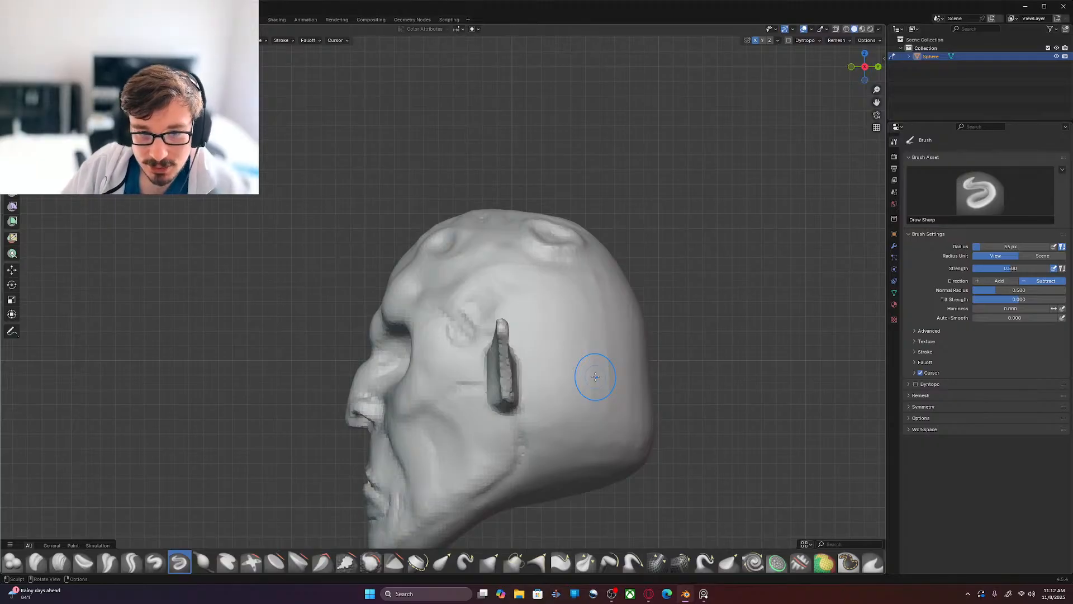
pyautogui.scroll(2, 596, 374)
pyautogui.keyDown('shift'); pyautogui.moveTo(754, 386); pyautogui.dragTo(595, 318, button='middle'); pyautogui.keyUp('shift')
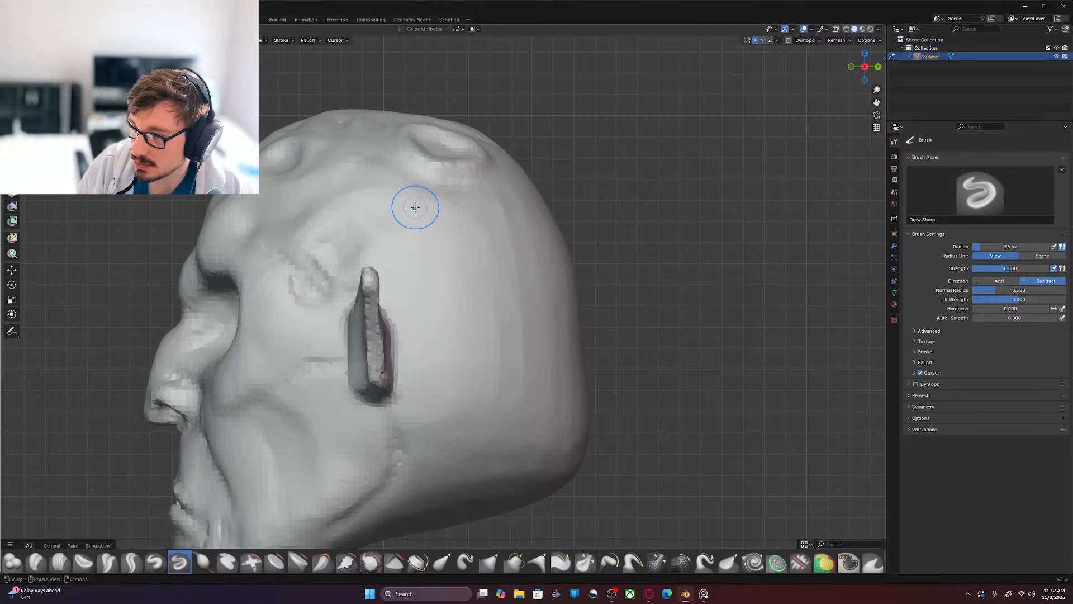
pyautogui.press('f')
pyautogui.click(467, 218)
pyautogui.moveTo(466, 217)
pyautogui.mouseDown()
pyautogui.moveTo(467, 199)
pyautogui.moveTo(486, 226)
pyautogui.moveTo(465, 197)
pyautogui.moveTo(490, 236)
pyautogui.mouseUp()
pyautogui.moveTo(414, 194)
pyautogui.mouseDown()
pyautogui.moveTo(436, 230)
pyautogui.moveTo(420, 208)
pyautogui.mouseUp()
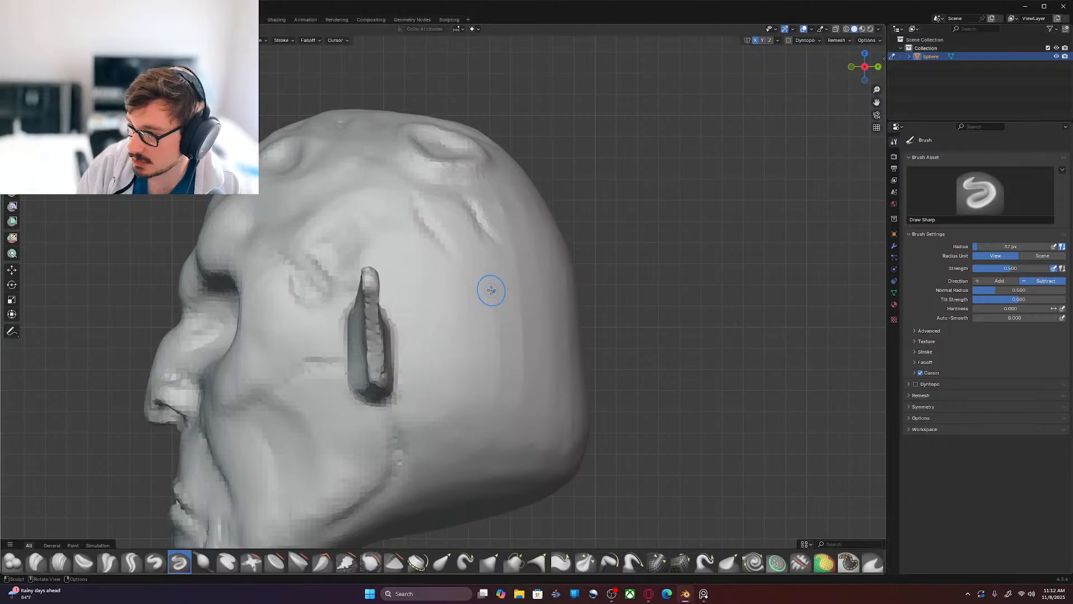
pyautogui.moveTo(493, 281)
pyautogui.mouseDown()
pyautogui.moveTo(515, 319)
pyautogui.moveTo(493, 280)
pyautogui.mouseUp()
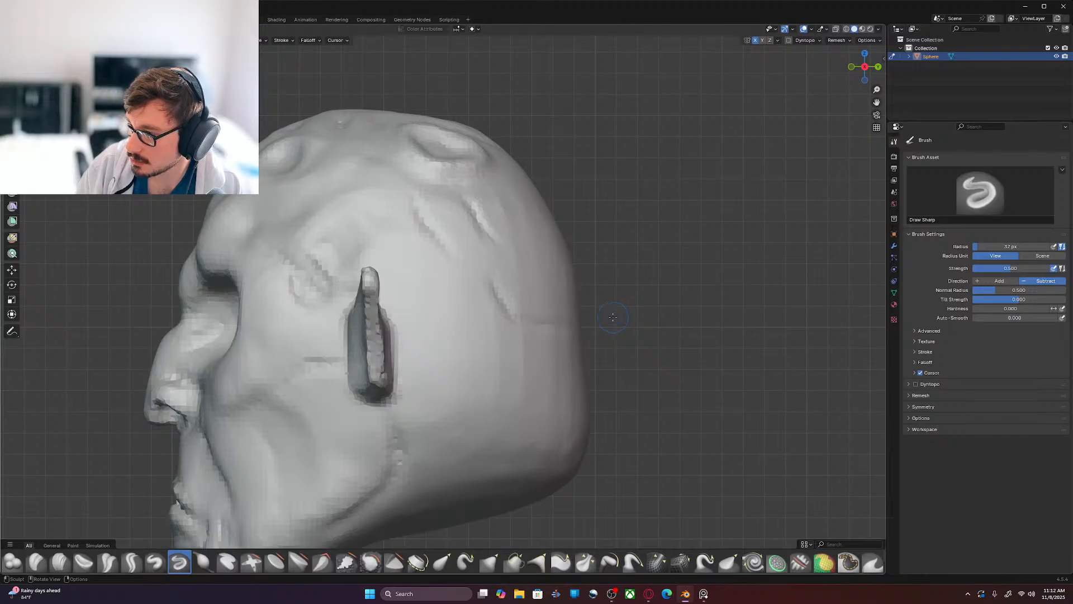
pyautogui.moveTo(501, 310); pyautogui.dragTo(522, 335)
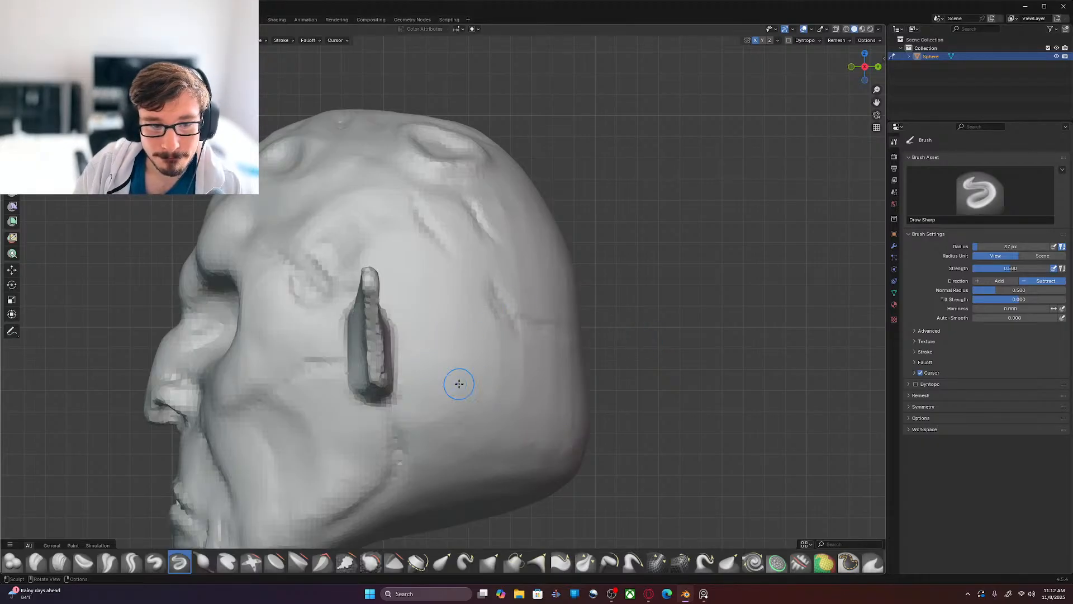
# Step: Smooth the rough diagonal crease and the surface around it on the temple in front of the ear
pyautogui.moveTo(401, 355)
pyautogui.keyDown('shift'); pyautogui.mouseDown(button='middle')
pyautogui.moveTo(505, 407)
pyautogui.moveTo(529, 407)
pyautogui.mouseUp(button='middle'); pyautogui.keyUp('shift')
pyautogui.scroll(1, 538, 401)
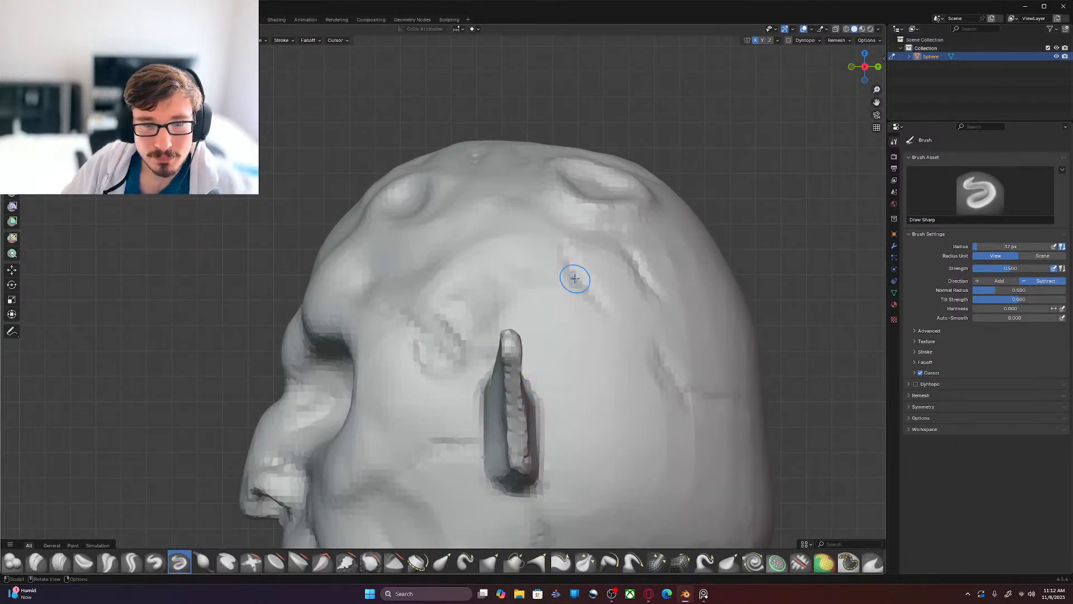
pyautogui.moveTo(470, 351); pyautogui.dragTo(677, 286, button='middle')
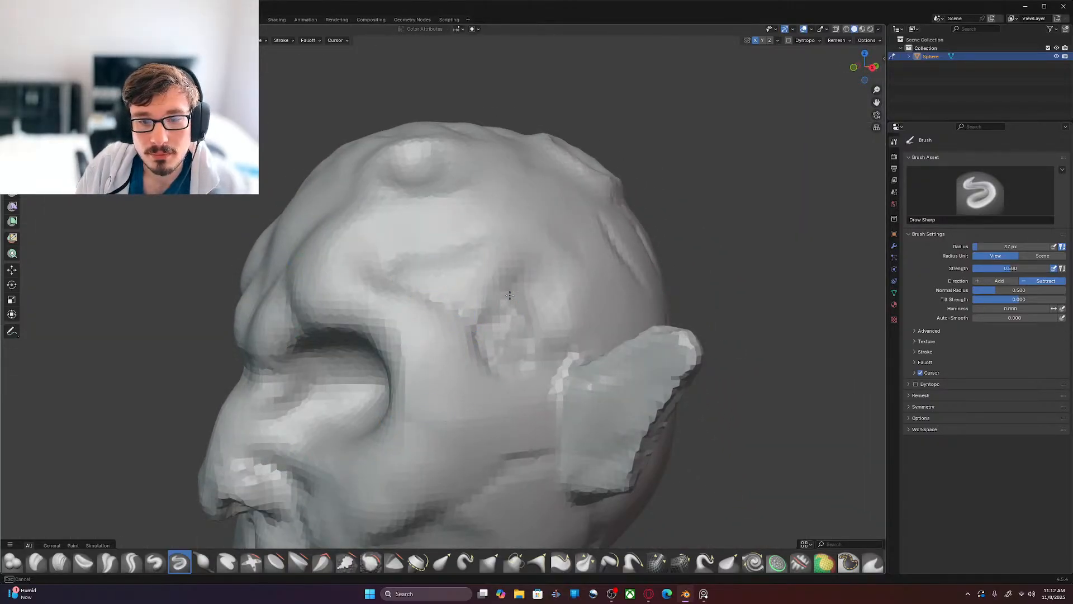
pyautogui.keyDown('shift'); pyautogui.moveTo(543, 261); pyautogui.dragTo(471, 266); pyautogui.keyUp('shift')
pyautogui.moveTo(562, 242)
pyautogui.keyDown('shift'); pyautogui.mouseDown()
pyautogui.moveTo(450, 256)
pyautogui.moveTo(451, 267)
pyautogui.mouseUp(); pyautogui.keyUp('shift')
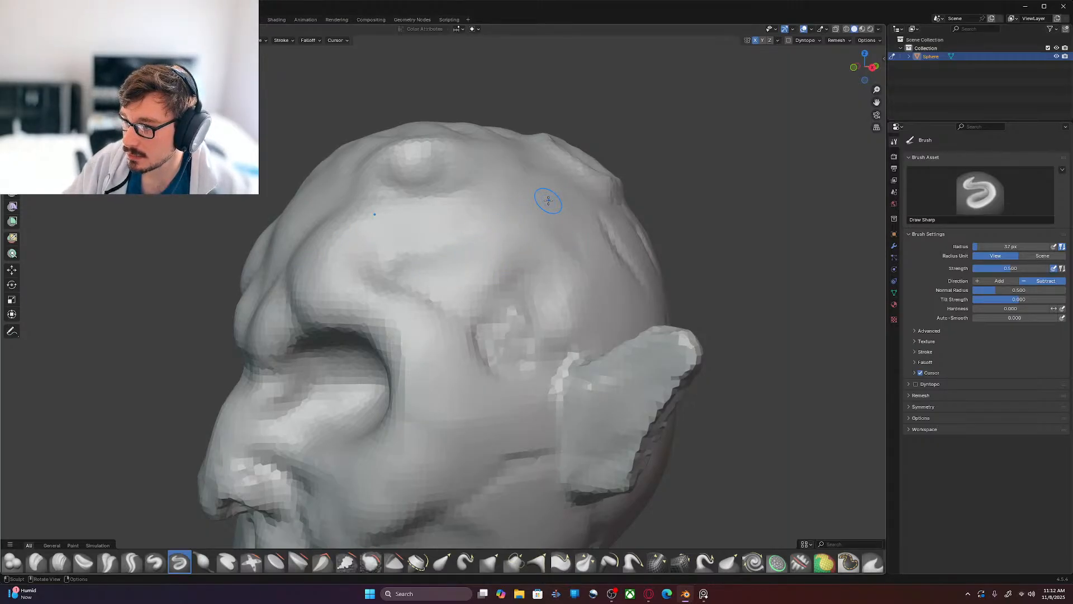
# Step: Carve short, nearly horizontal wrinkles into the skull above the temple and up towards the crown with Draw Sharp
pyautogui.press('KP_3')
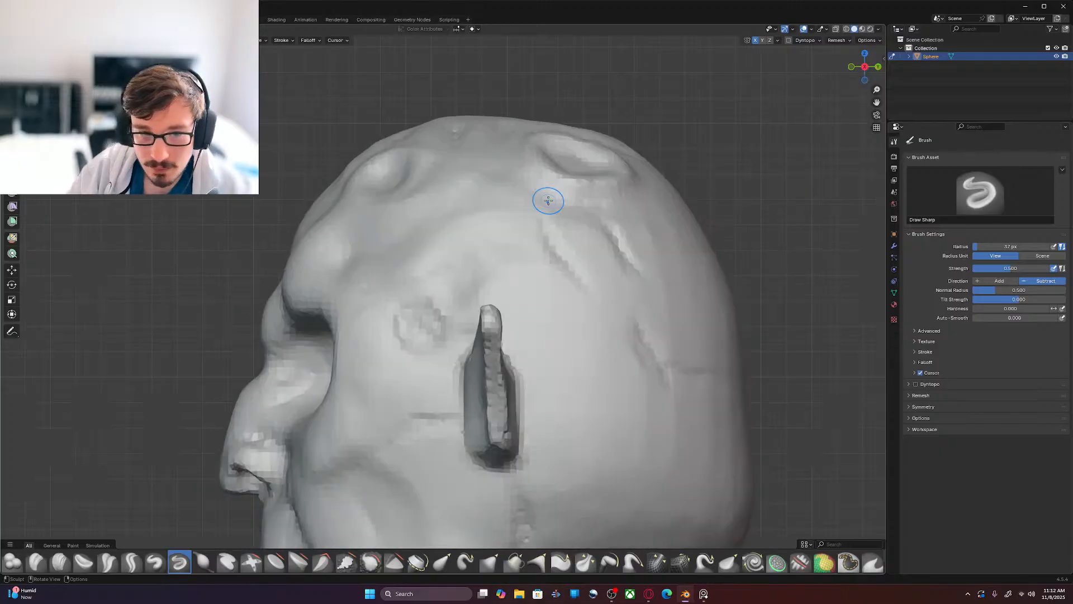
pyautogui.keyDown('shift'); pyautogui.moveTo(520, 228); pyautogui.dragTo(478, 319, button='middle'); pyautogui.keyUp('shift')
pyautogui.scroll(1, 478, 319)
pyautogui.scroll(1, 553, 285)
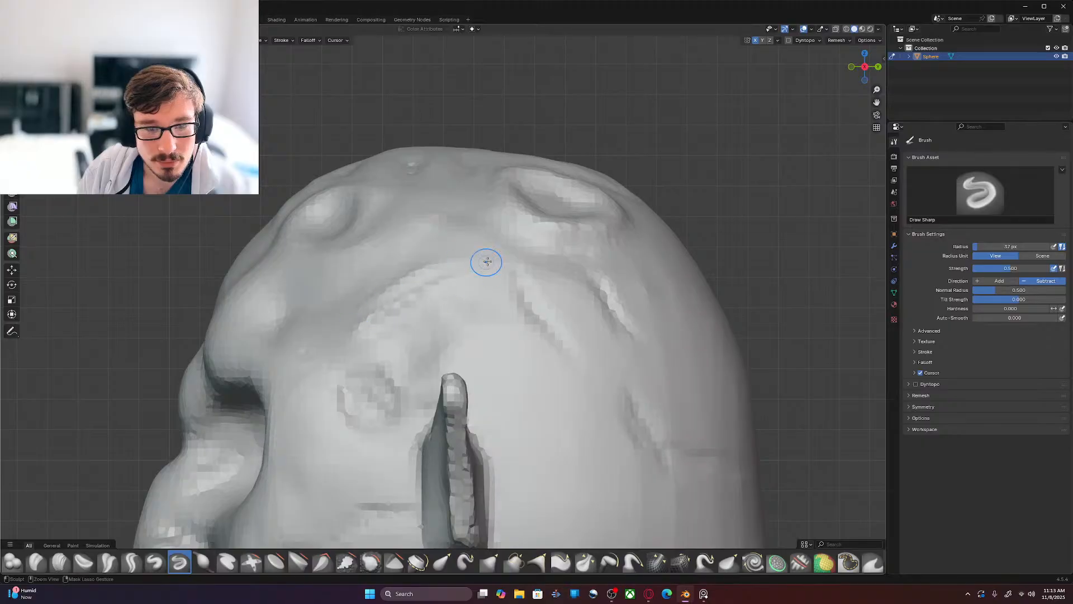
pyautogui.moveTo(352, 311); pyautogui.dragTo(456, 266)
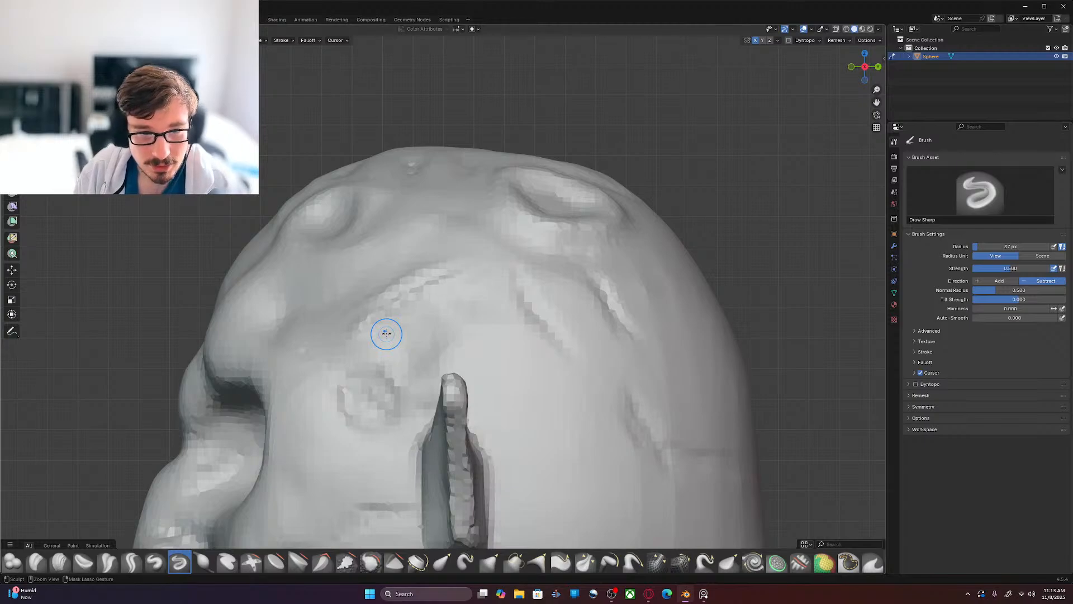
pyautogui.hotkey('ctrl', 'z')
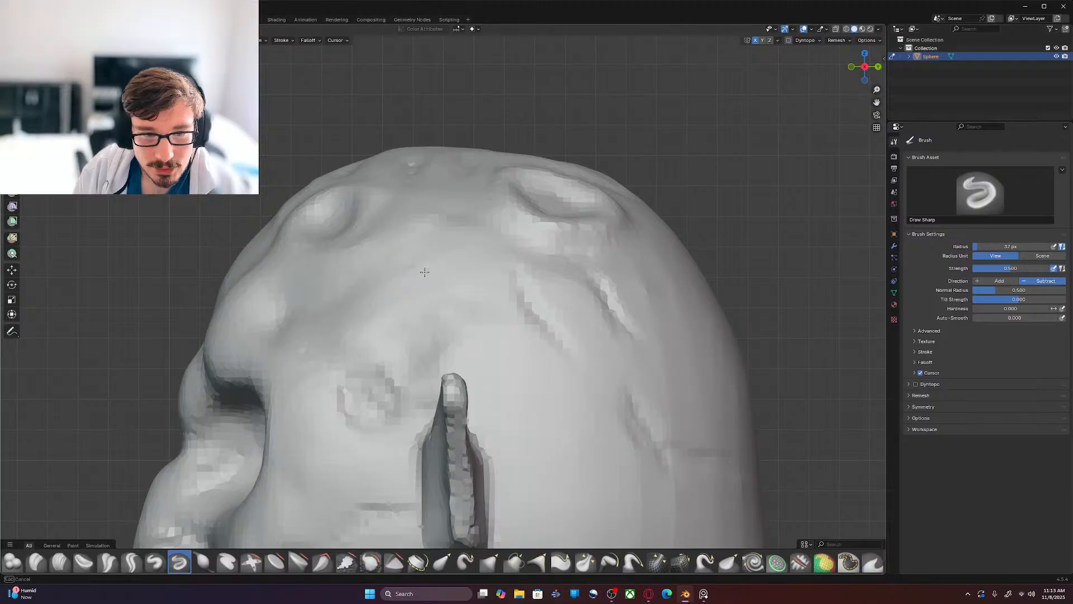
pyautogui.moveTo(439, 261)
pyautogui.mouseDown()
pyautogui.moveTo(453, 272)
pyautogui.moveTo(434, 288)
pyautogui.moveTo(443, 304)
pyautogui.moveTo(485, 290)
pyautogui.mouseUp()
pyautogui.moveTo(375, 264)
pyautogui.mouseDown()
pyautogui.moveTo(400, 305)
pyautogui.moveTo(491, 317)
pyautogui.mouseUp()
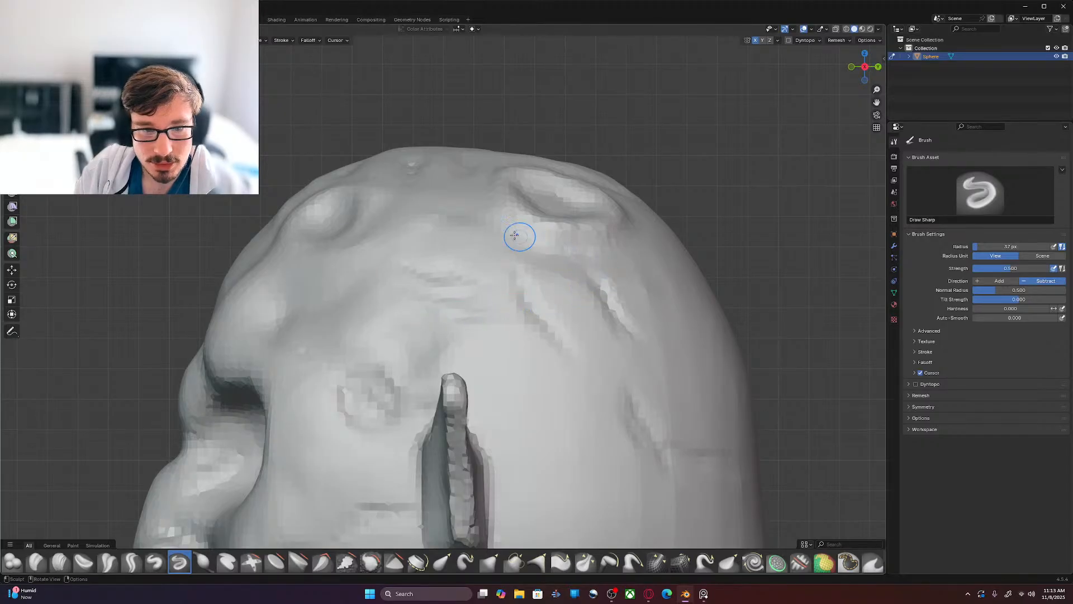
pyautogui.moveTo(441, 209)
pyautogui.mouseDown()
pyautogui.moveTo(475, 216)
pyautogui.moveTo(459, 194)
pyautogui.mouseUp()
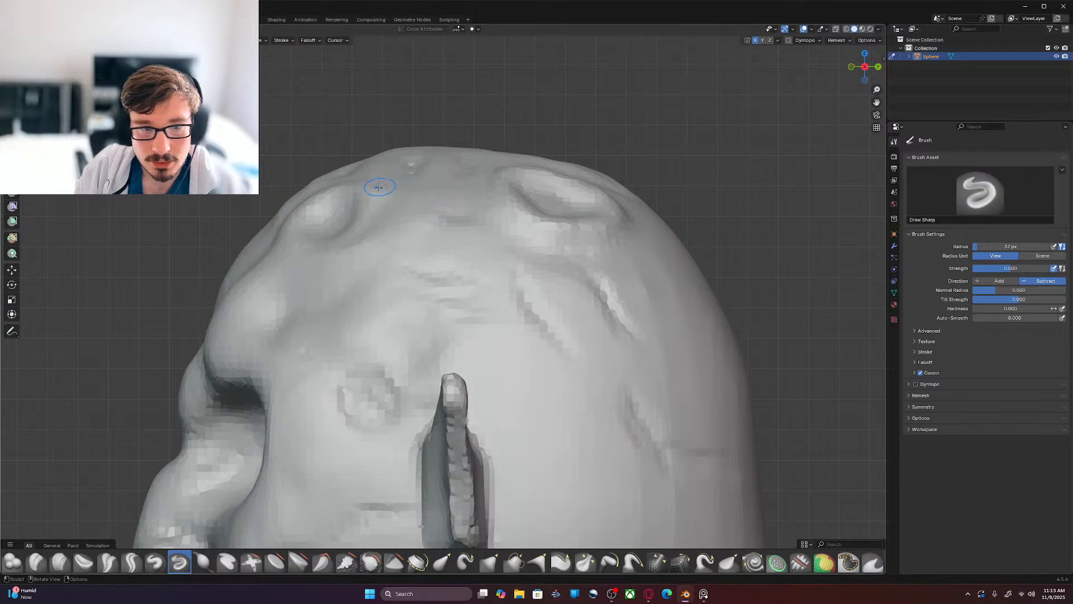
pyautogui.moveTo(403, 251)
pyautogui.mouseDown()
pyautogui.moveTo(433, 217)
pyautogui.moveTo(417, 192)
pyautogui.moveTo(468, 185)
pyautogui.moveTo(494, 233)
pyautogui.moveTo(452, 220)
pyautogui.moveTo(515, 243)
pyautogui.mouseUp()
pyautogui.moveTo(473, 288)
pyautogui.mouseDown()
pyautogui.moveTo(518, 297)
pyautogui.moveTo(503, 323)
pyautogui.mouseUp()
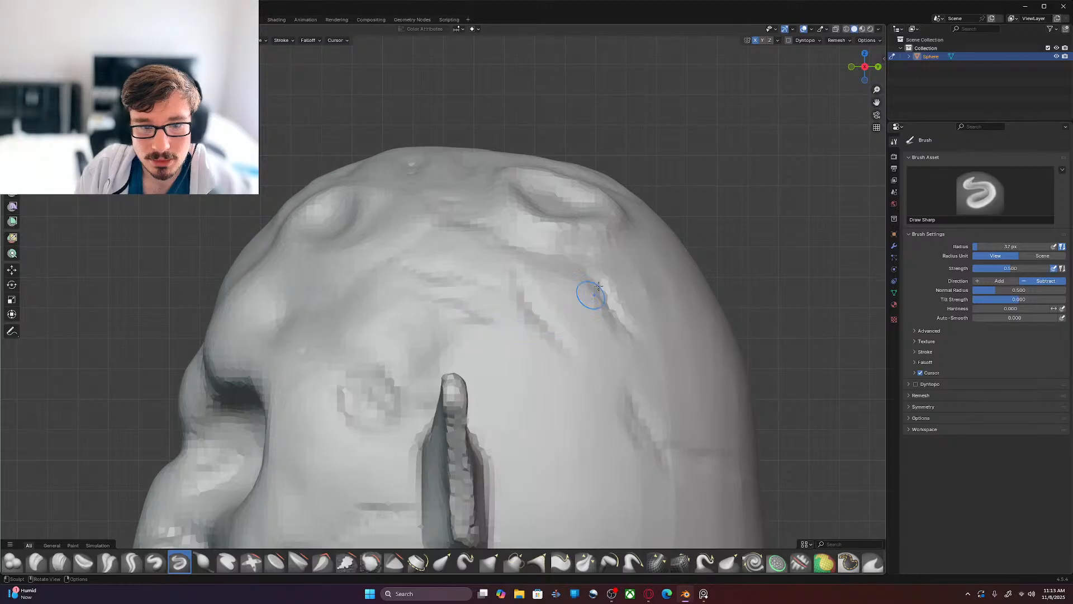
# Step: Build up skin folds from the brow across the side of the skull with Clay Strips, and smooth the ridge above the temple
pyautogui.click(60, 561)
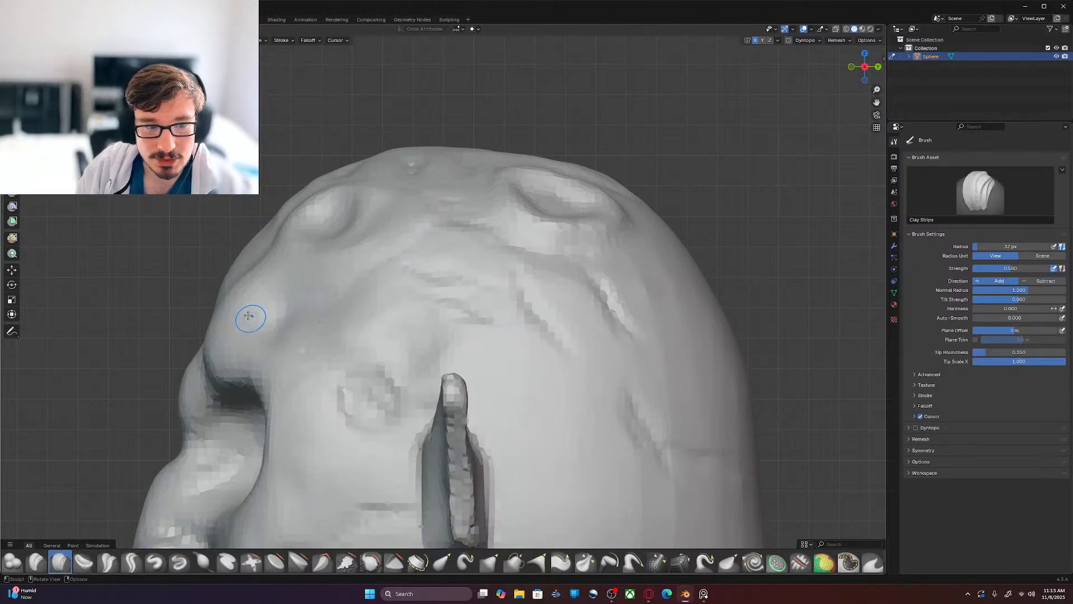
pyautogui.moveTo(252, 328)
pyautogui.mouseDown()
pyautogui.moveTo(269, 325)
pyautogui.moveTo(234, 325)
pyautogui.mouseUp()
pyautogui.moveTo(261, 287)
pyautogui.mouseDown()
pyautogui.moveTo(302, 258)
pyautogui.moveTo(284, 300)
pyautogui.mouseUp()
pyautogui.moveTo(358, 272)
pyautogui.mouseDown()
pyautogui.moveTo(374, 263)
pyautogui.moveTo(330, 287)
pyautogui.moveTo(274, 278)
pyautogui.mouseUp()
pyautogui.moveTo(350, 267)
pyautogui.mouseDown()
pyautogui.moveTo(283, 262)
pyautogui.moveTo(321, 279)
pyautogui.mouseUp()
pyautogui.moveTo(411, 244); pyautogui.dragTo(381, 259)
pyautogui.moveTo(475, 261); pyautogui.dragTo(408, 262)
pyautogui.moveTo(512, 259); pyautogui.dragTo(502, 258)
pyautogui.moveTo(449, 237); pyautogui.dragTo(456, 241)
pyautogui.moveTo(268, 276)
pyautogui.mouseDown()
pyautogui.moveTo(314, 281)
pyautogui.moveTo(290, 275)
pyautogui.mouseUp()
pyautogui.moveTo(379, 265); pyautogui.dragTo(298, 274)
pyautogui.moveTo(422, 247); pyautogui.dragTo(389, 248)
pyautogui.moveTo(504, 249)
pyautogui.mouseDown()
pyautogui.moveTo(475, 244)
pyautogui.moveTo(475, 268)
pyautogui.moveTo(467, 261)
pyautogui.mouseUp()
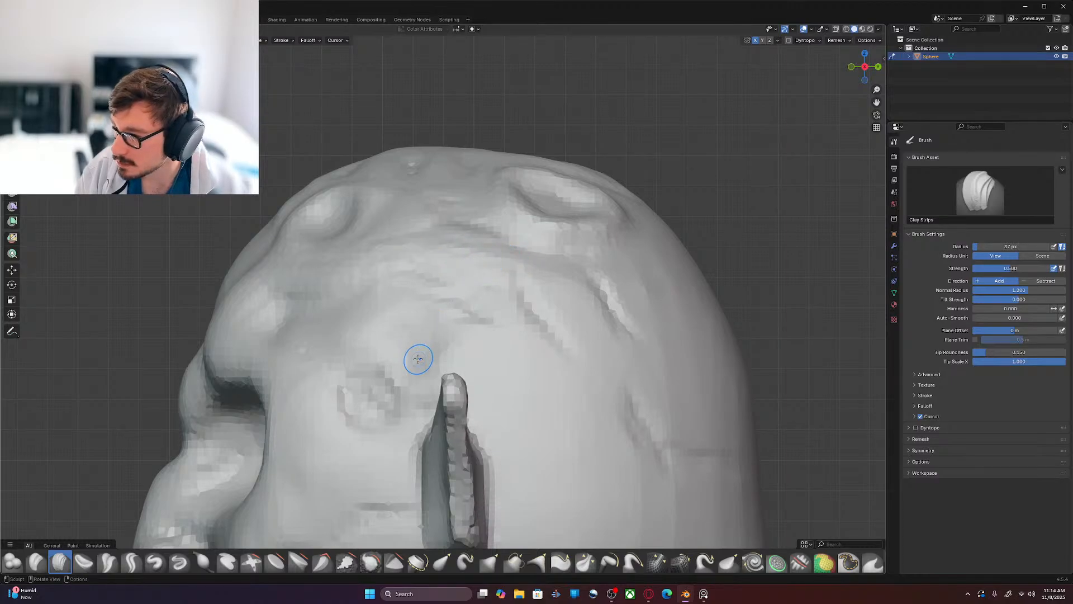
pyautogui.moveTo(532, 257)
pyautogui.mouseDown()
pyautogui.moveTo(574, 282)
pyautogui.moveTo(581, 266)
pyautogui.moveTo(549, 313)
pyautogui.moveTo(592, 321)
pyautogui.moveTo(617, 345)
pyautogui.moveTo(606, 314)
pyautogui.moveTo(537, 280)
pyautogui.moveTo(545, 252)
pyautogui.mouseUp()
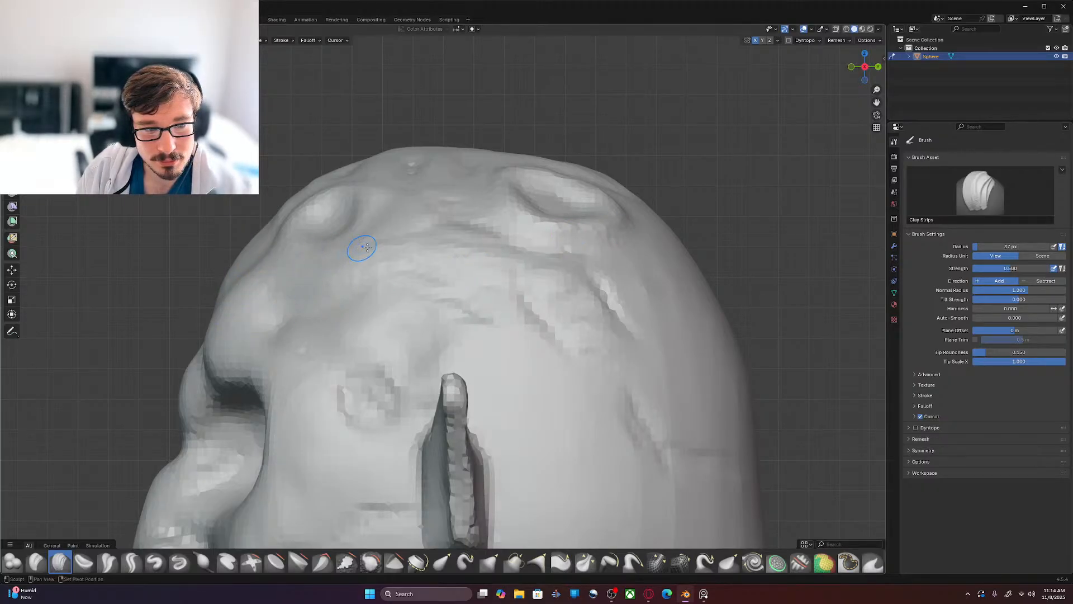
pyautogui.moveTo(428, 258)
pyautogui.keyDown('shift'); pyautogui.mouseDown()
pyautogui.moveTo(446, 278)
pyautogui.moveTo(599, 284)
pyautogui.moveTo(626, 358)
pyautogui.mouseUp(); pyautogui.keyUp('shift')
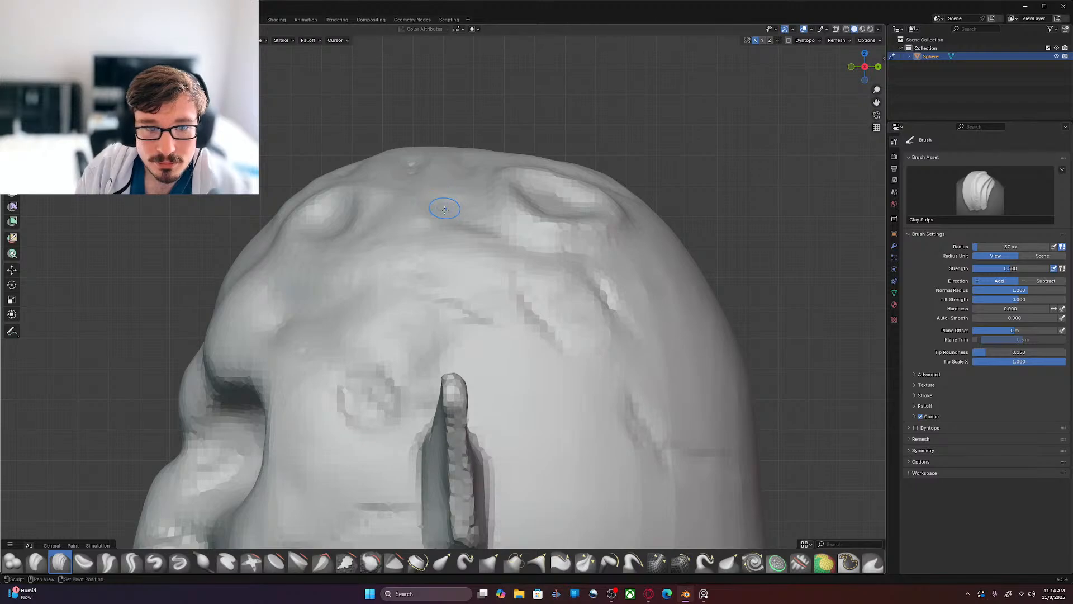
# Step: Add raised folds around the base of the front skull bump with Clay Strips, working from the side and the front
pyautogui.moveTo(279, 232)
pyautogui.mouseDown()
pyautogui.moveTo(287, 246)
pyautogui.moveTo(348, 240)
pyautogui.moveTo(376, 208)
pyautogui.mouseUp()
pyautogui.moveTo(381, 202)
pyautogui.mouseDown()
pyautogui.moveTo(343, 243)
pyautogui.moveTo(311, 257)
pyautogui.mouseUp()
pyautogui.moveTo(368, 238); pyautogui.dragTo(388, 208)
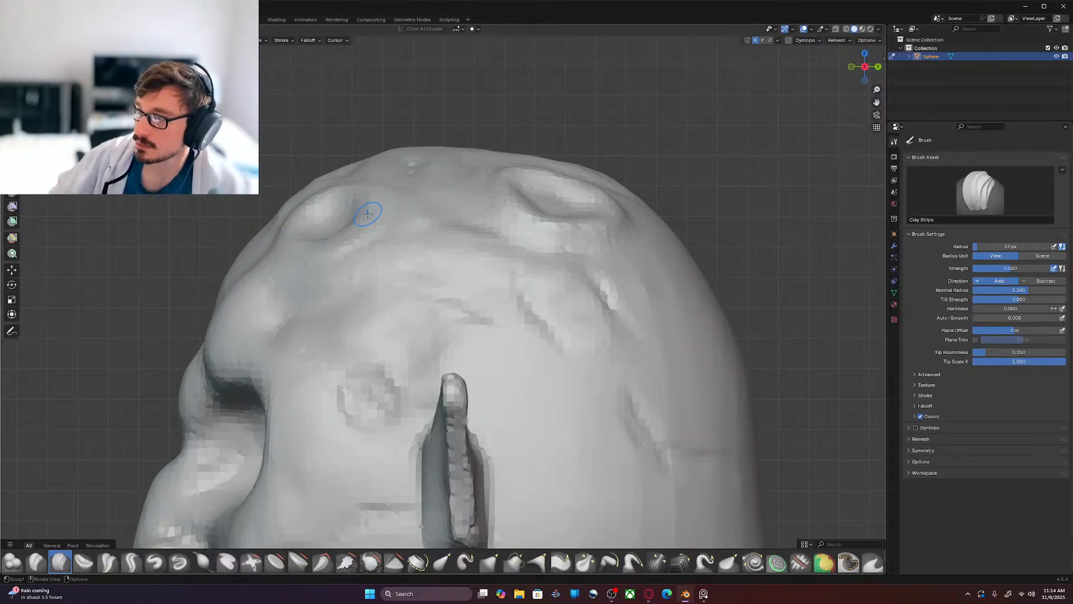
pyautogui.moveTo(201, 270); pyautogui.dragTo(534, 227, button='middle')
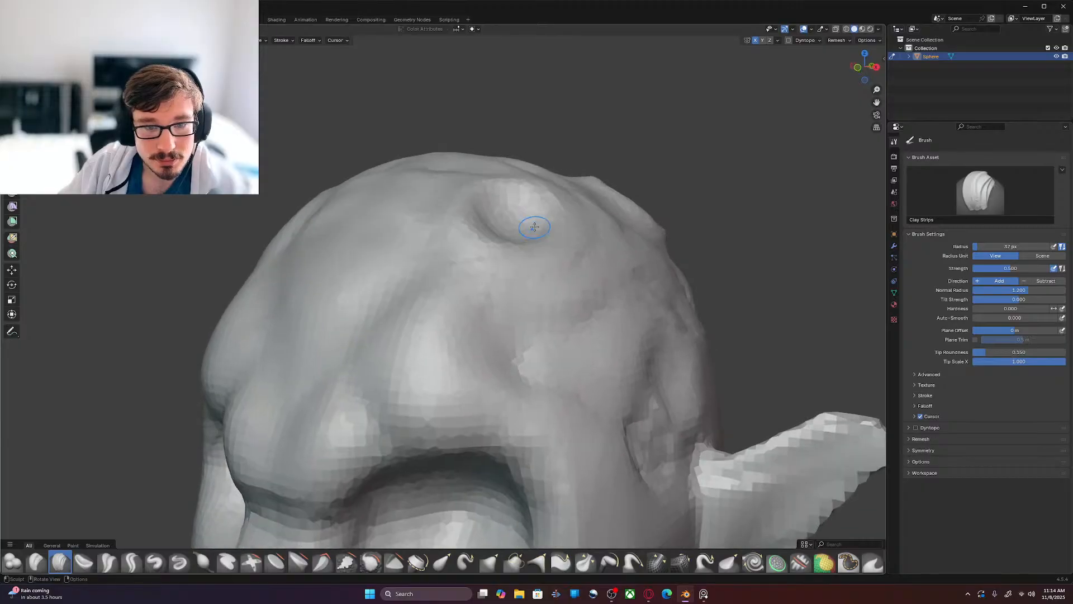
pyautogui.moveTo(482, 190)
pyautogui.mouseDown()
pyautogui.moveTo(441, 218)
pyautogui.moveTo(448, 244)
pyautogui.mouseUp()
pyautogui.moveTo(521, 249)
pyautogui.mouseDown()
pyautogui.moveTo(458, 252)
pyautogui.moveTo(571, 237)
pyautogui.moveTo(516, 181)
pyautogui.moveTo(487, 182)
pyautogui.moveTo(440, 211)
pyautogui.moveTo(476, 241)
pyautogui.mouseUp()
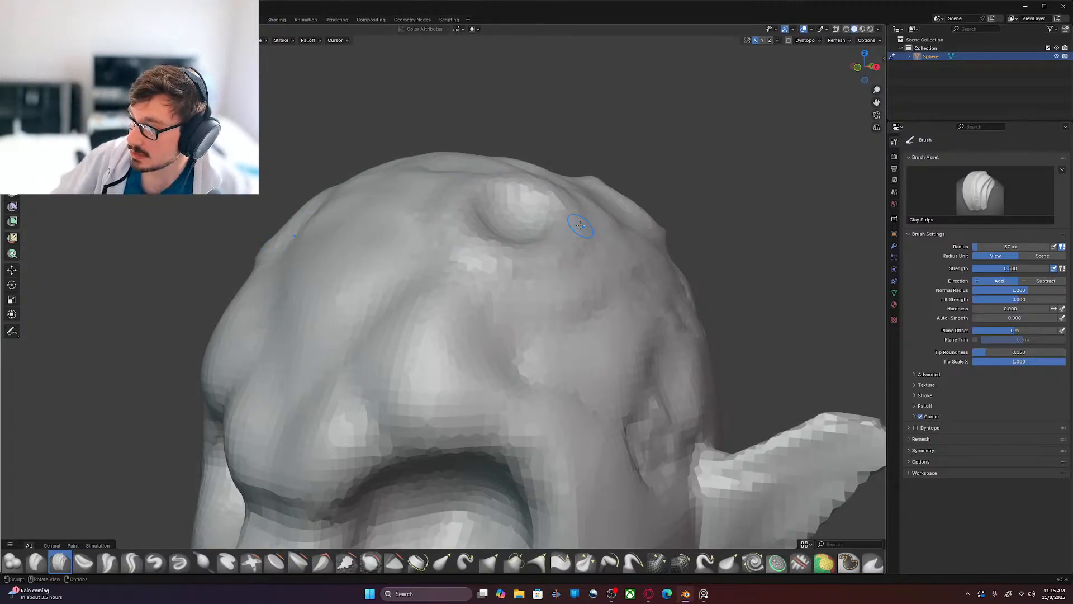
# Step: Try to carve shallow skin creases into the rear cheek below and in front of the ear with Draw Sharp
pyautogui.moveTo(611, 245)
pyautogui.mouseDown(button='middle')
pyautogui.moveTo(522, 289)
pyautogui.moveTo(592, 272)
pyautogui.moveTo(588, 249)
pyautogui.mouseUp(button='middle')
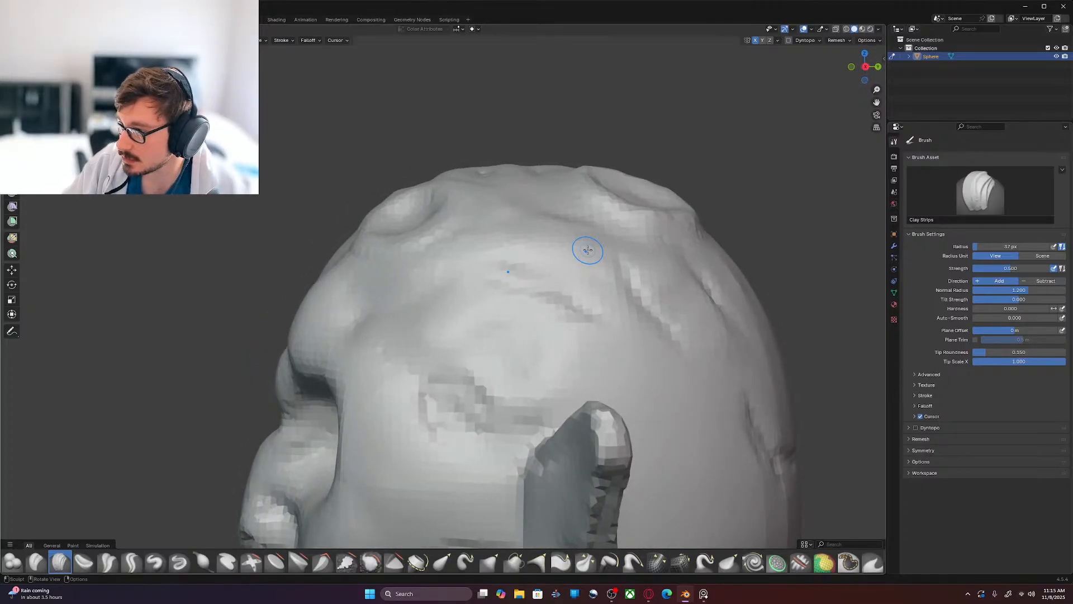
pyautogui.moveTo(588, 250)
pyautogui.mouseDown(button='middle')
pyautogui.moveTo(623, 366)
pyautogui.moveTo(619, 240)
pyautogui.moveTo(543, 293)
pyautogui.mouseUp(button='middle')
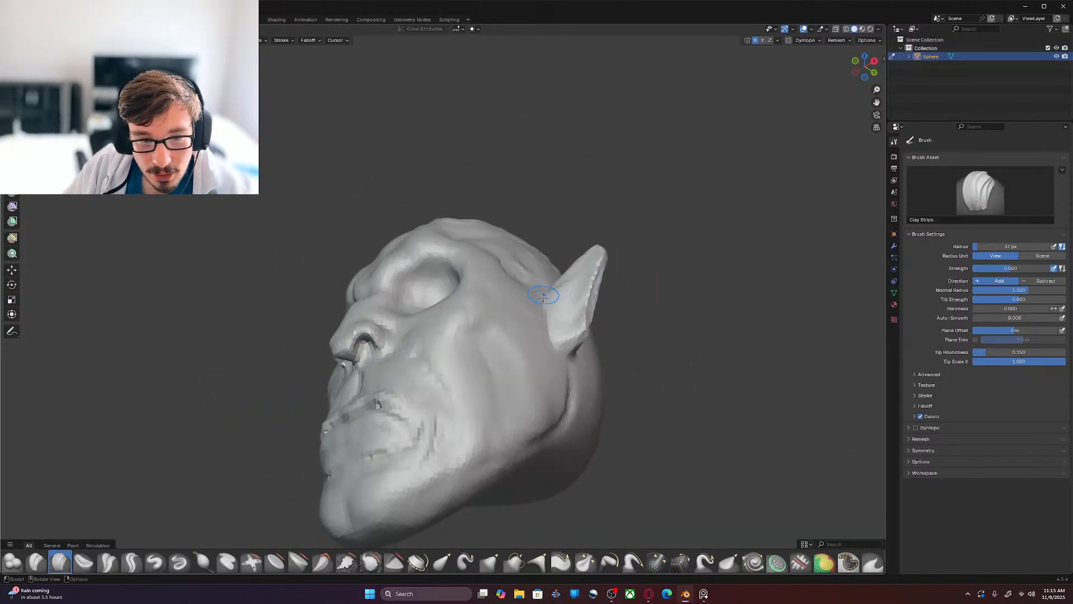
pyautogui.keyDown('shift'); pyautogui.moveTo(541, 360); pyautogui.dragTo(530, 313, button='middle'); pyautogui.keyUp('shift')
pyautogui.scroll(2, 530, 317)
pyautogui.moveTo(524, 250)
pyautogui.mouseDown(button='middle')
pyautogui.moveTo(534, 358)
pyautogui.moveTo(559, 400)
pyautogui.moveTo(558, 330)
pyautogui.moveTo(576, 341)
pyautogui.moveTo(605, 334)
pyautogui.mouseUp(button='middle')
pyautogui.scroll(2, 570, 419)
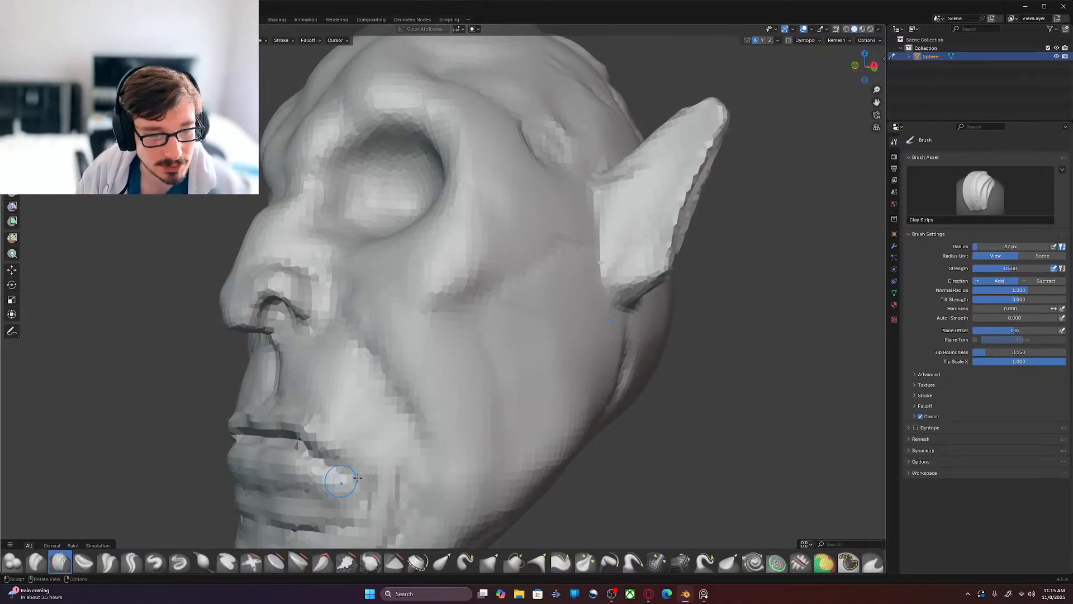
pyautogui.click(179, 562)
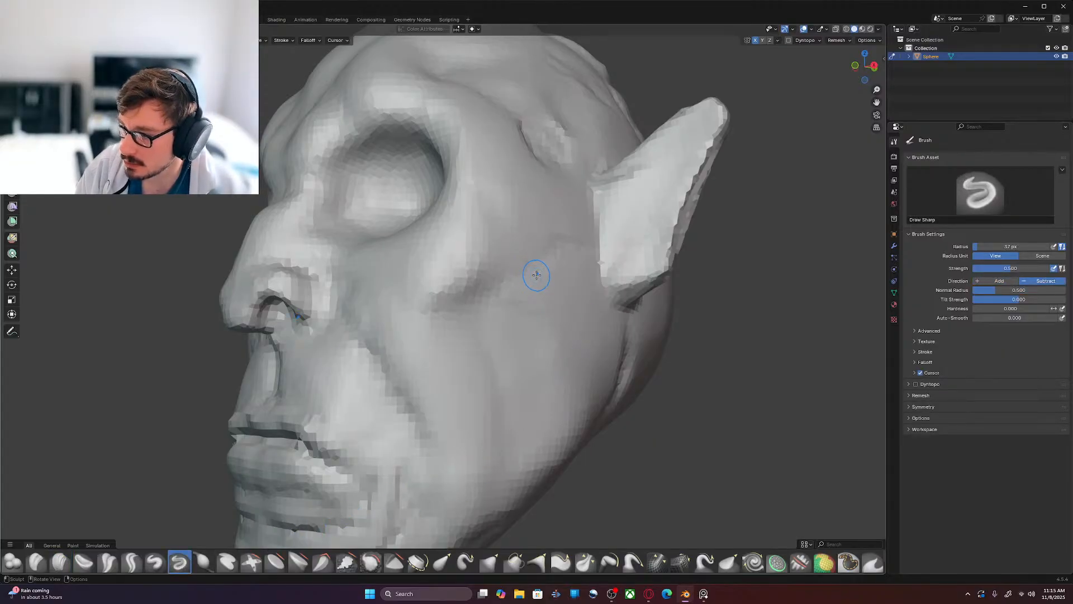
pyautogui.moveTo(508, 300); pyautogui.dragTo(553, 246)
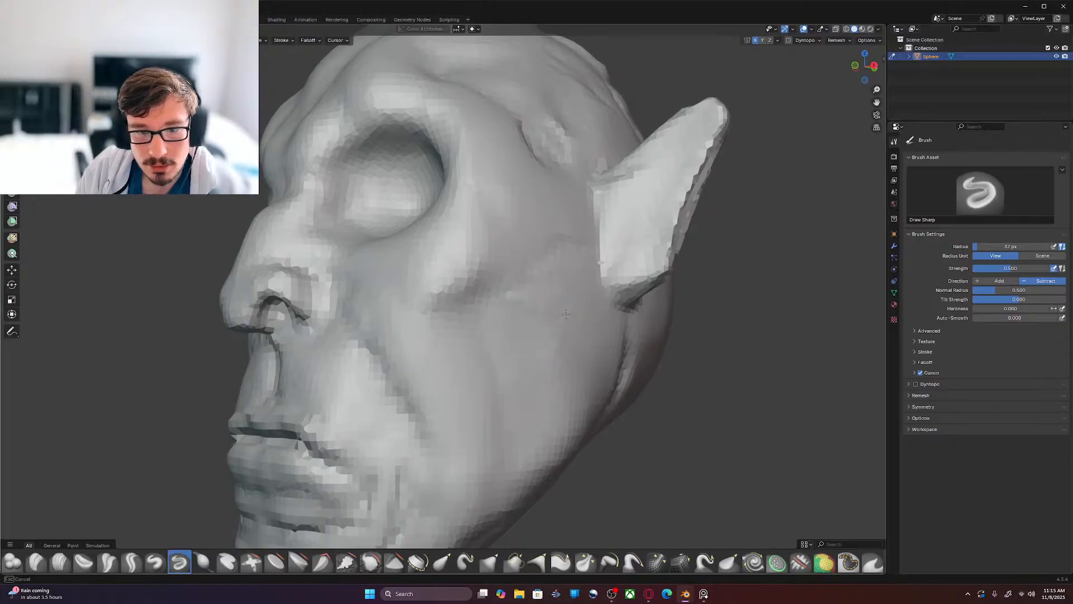
pyautogui.moveTo(556, 355); pyautogui.dragTo(567, 319)
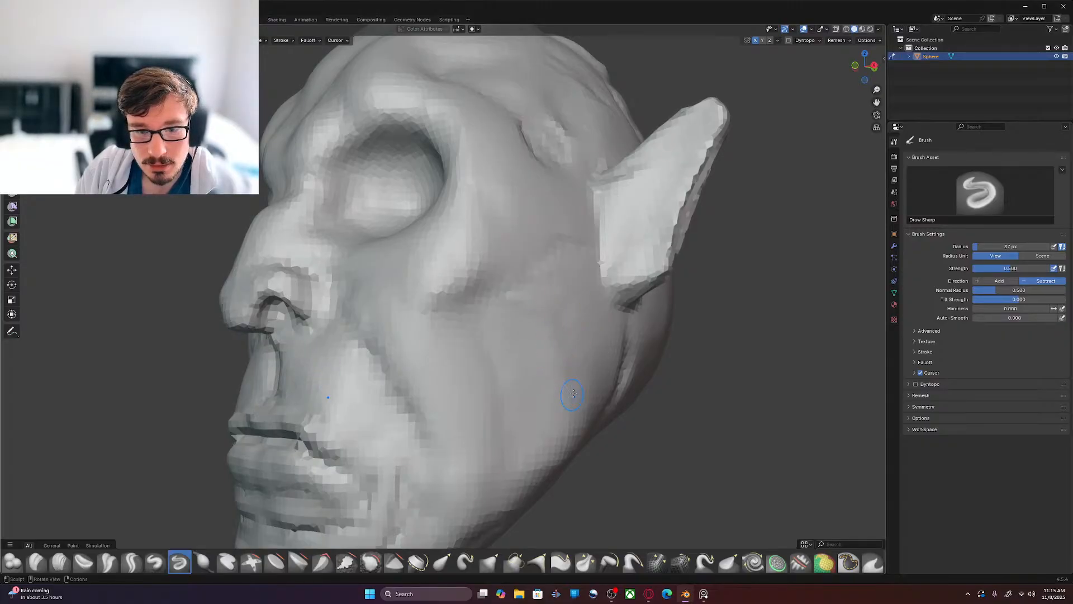
pyautogui.moveTo(582, 405)
pyautogui.mouseDown()
pyautogui.moveTo(577, 369)
pyautogui.moveTo(548, 315)
pyautogui.moveTo(583, 396)
pyautogui.mouseUp()
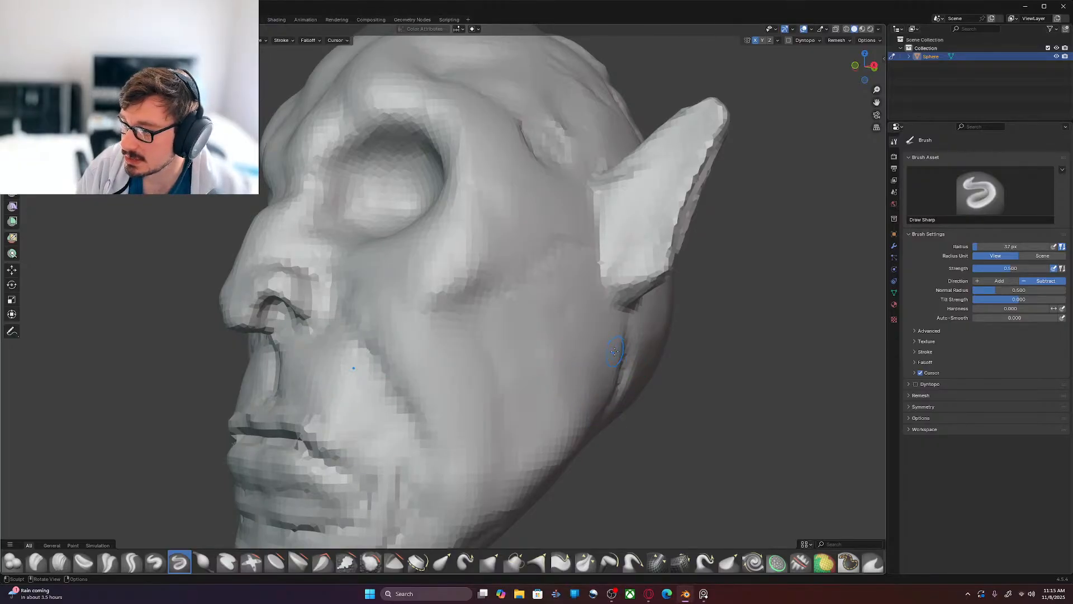
pyautogui.moveTo(575, 277)
pyautogui.mouseDown()
pyautogui.moveTo(576, 244)
pyautogui.moveTo(565, 271)
pyautogui.moveTo(578, 313)
pyautogui.moveTo(596, 317)
pyautogui.mouseUp()
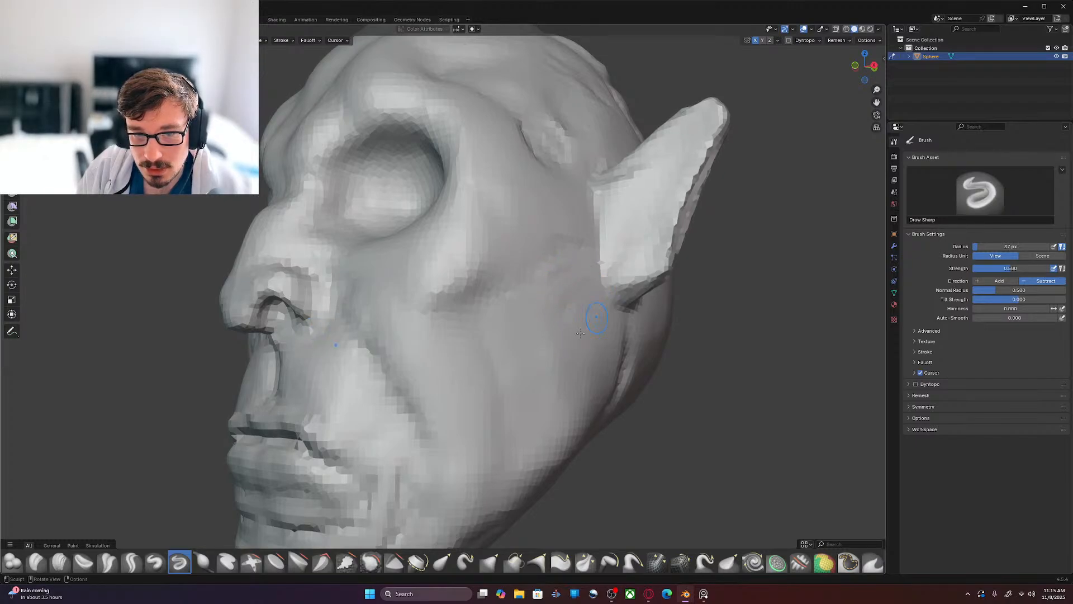
pyautogui.moveTo(614, 380); pyautogui.dragTo(609, 364)
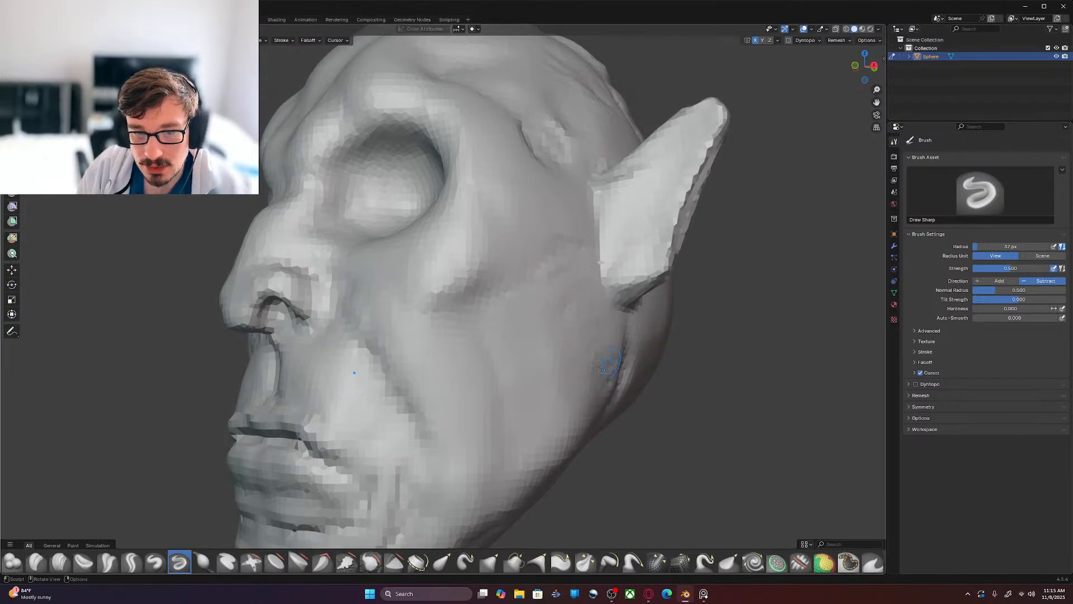
pyautogui.moveTo(576, 319); pyautogui.dragTo(591, 274)
pyautogui.moveTo(538, 277); pyautogui.dragTo(532, 326)
# Step: Smooth away the fresh creases on the rear cheek in front of the ear
pyautogui.moveTo(578, 384)
pyautogui.keyDown('shift'); pyautogui.mouseDown()
pyautogui.moveTo(612, 378)
pyautogui.moveTo(598, 350)
pyautogui.mouseUp(); pyautogui.keyUp('shift')
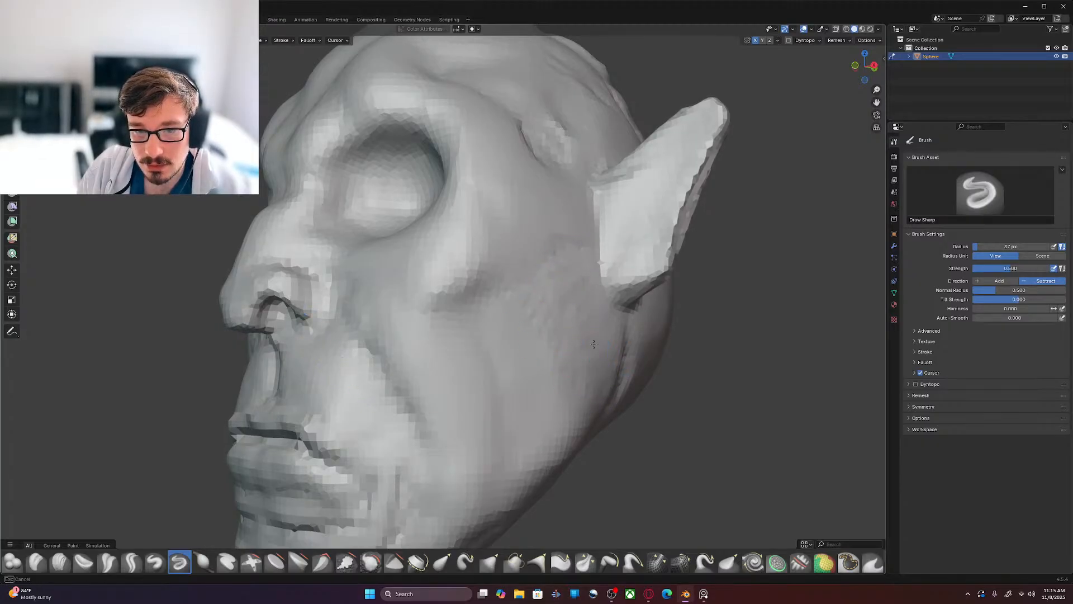
pyautogui.keyDown('shift'); pyautogui.moveTo(562, 255); pyautogui.dragTo(570, 274); pyautogui.keyUp('shift')
pyautogui.keyDown('shift'); pyautogui.moveTo(524, 379); pyautogui.dragTo(573, 316); pyautogui.keyUp('shift')
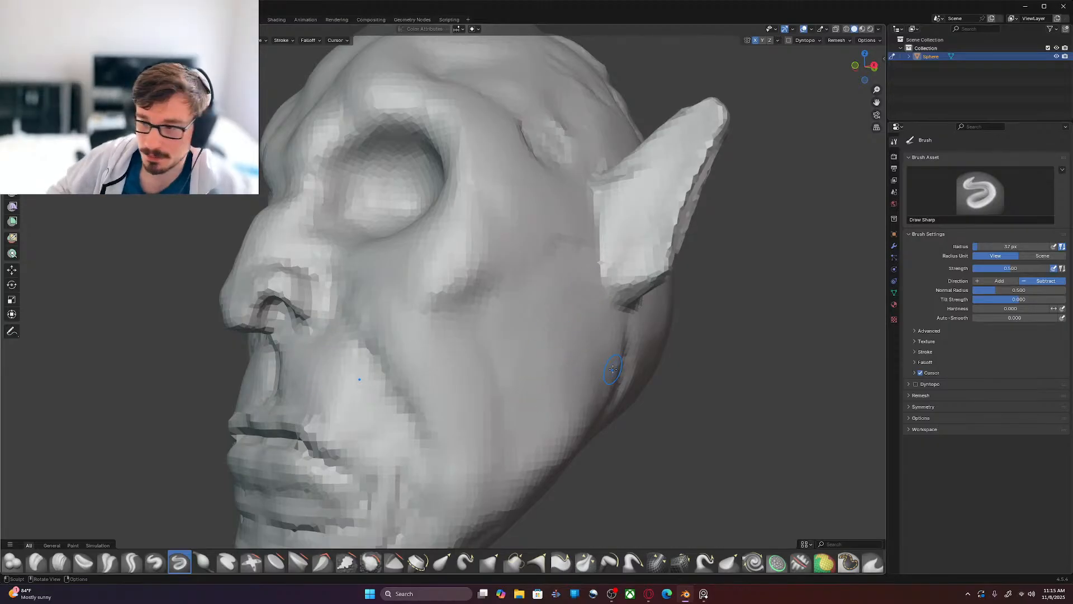
pyautogui.moveTo(555, 345)
pyautogui.mouseDown(button='middle')
pyautogui.moveTo(554, 309)
pyautogui.moveTo(527, 297)
pyautogui.moveTo(600, 303)
pyautogui.moveTo(591, 294)
pyautogui.moveTo(587, 308)
pyautogui.mouseUp(button='middle')
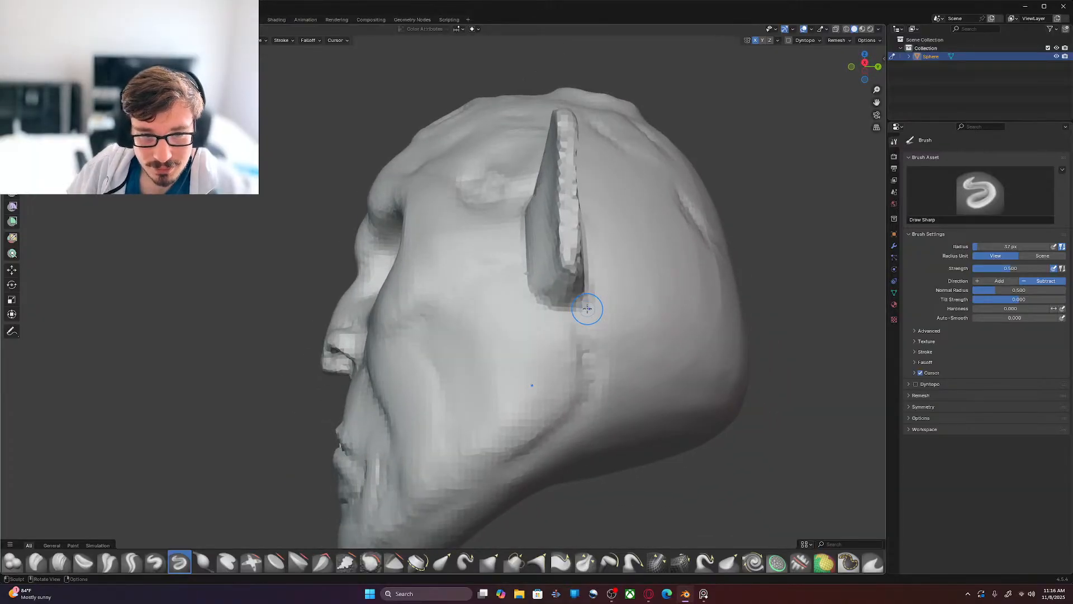
# Step: Carve shallow hollows into the rear cheek in front of and below the ear with Clay Strips in subtract mode
pyautogui.click(59, 561)
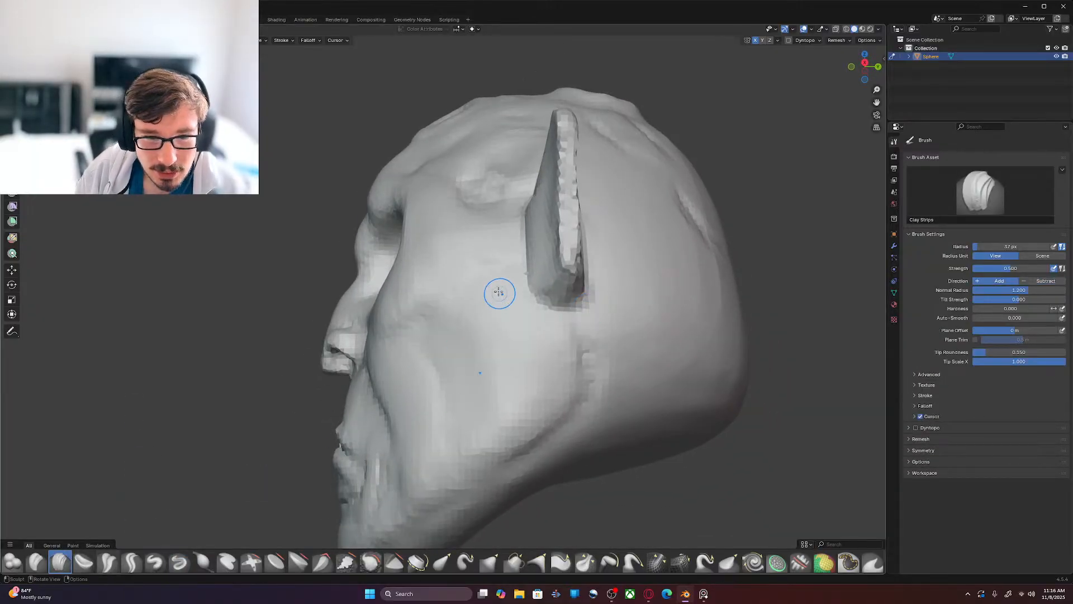
pyautogui.keyDown('ctrl'); pyautogui.moveTo(505, 297); pyautogui.dragTo(472, 355); pyautogui.keyUp('ctrl')
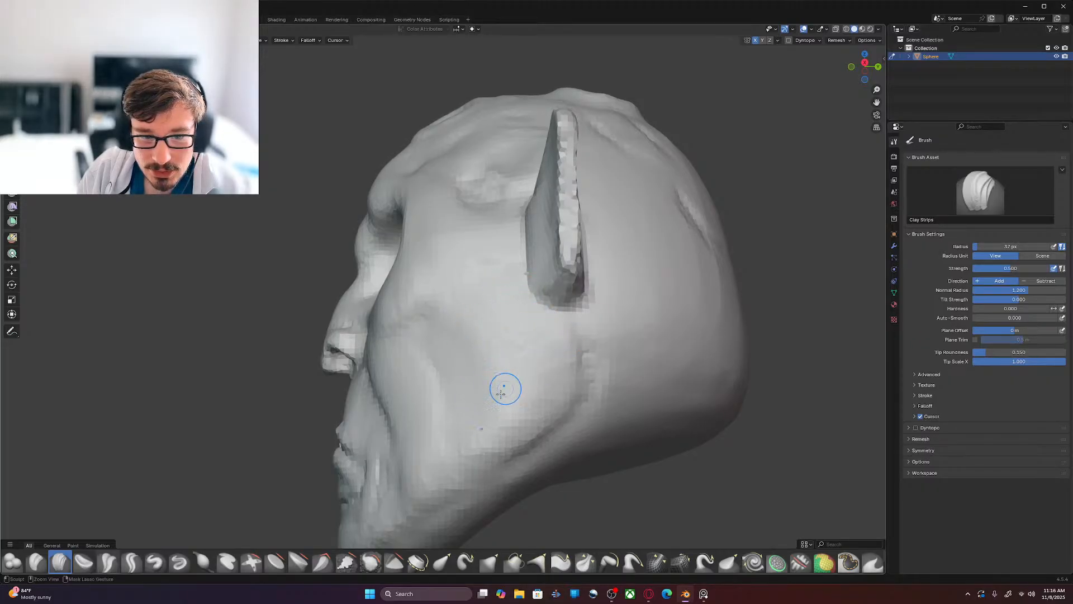
pyautogui.keyDown('ctrl'); pyautogui.moveTo(531, 385); pyautogui.dragTo(556, 353); pyautogui.keyUp('ctrl')
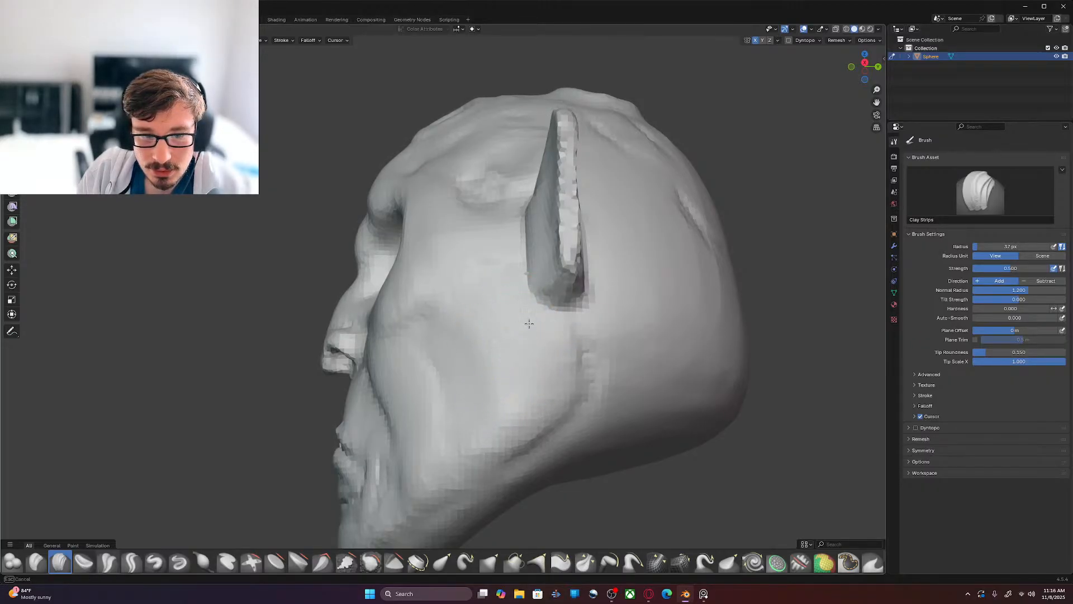
pyautogui.keyDown('ctrl'); pyautogui.moveTo(515, 287); pyautogui.dragTo(498, 268); pyautogui.keyUp('ctrl')
# Step: Build up the cheekbone and the area below the eye socket, from the nose toward the ear, with Clay Strips
pyautogui.moveTo(499, 259)
pyautogui.mouseDown(button='middle')
pyautogui.moveTo(511, 369)
pyautogui.moveTo(594, 320)
pyautogui.moveTo(485, 365)
pyautogui.moveTo(556, 342)
pyautogui.moveTo(562, 353)
pyautogui.mouseUp(button='middle')
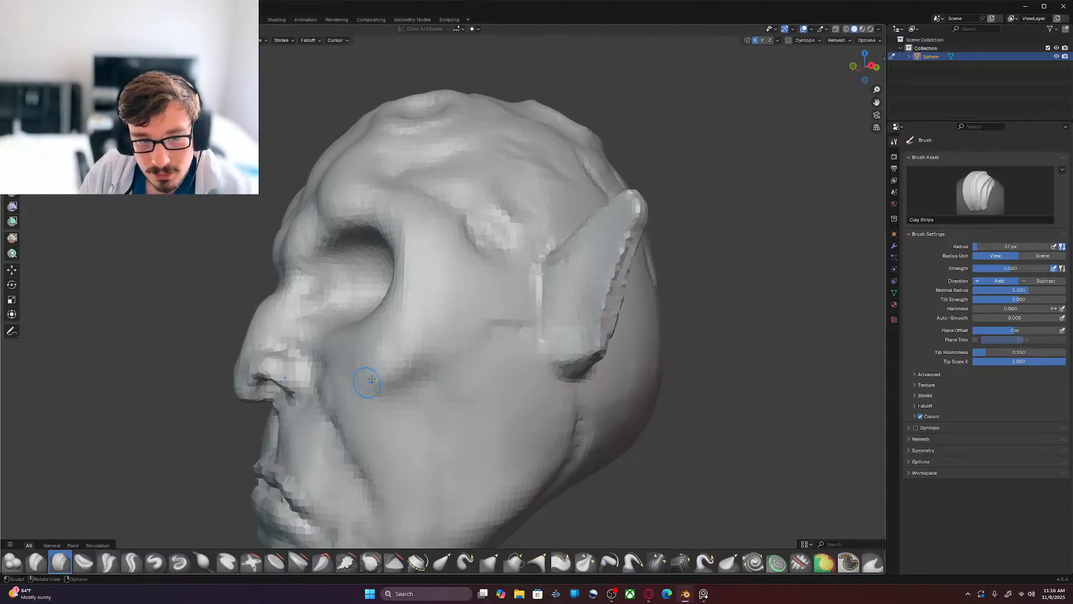
pyautogui.moveTo(520, 296)
pyautogui.mouseDown()
pyautogui.moveTo(420, 333)
pyautogui.moveTo(375, 365)
pyautogui.mouseUp()
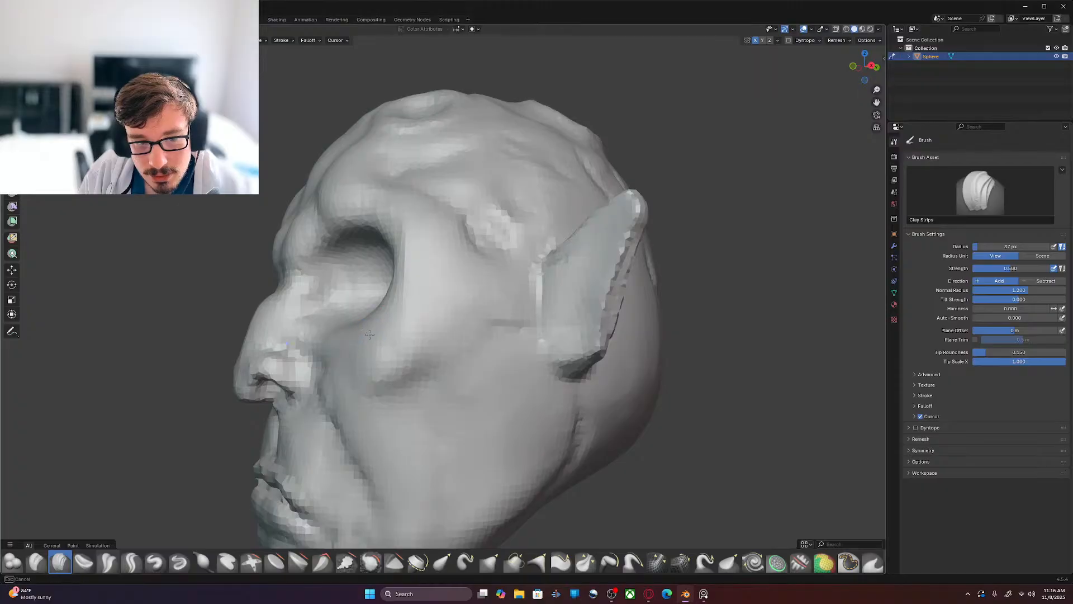
pyautogui.moveTo(341, 354); pyautogui.dragTo(379, 340)
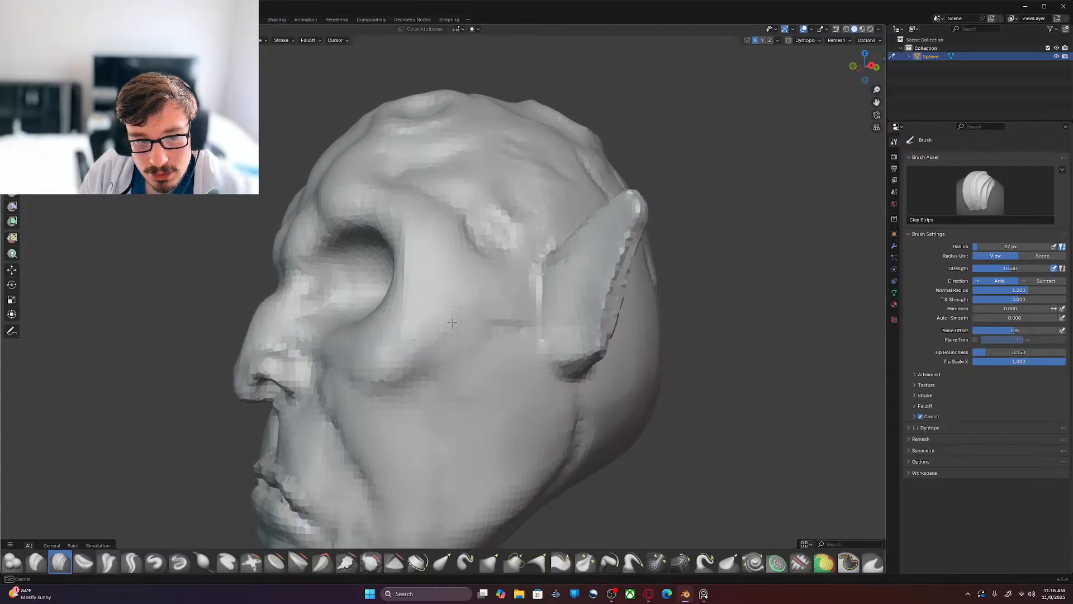
pyautogui.moveTo(455, 327); pyautogui.dragTo(401, 335)
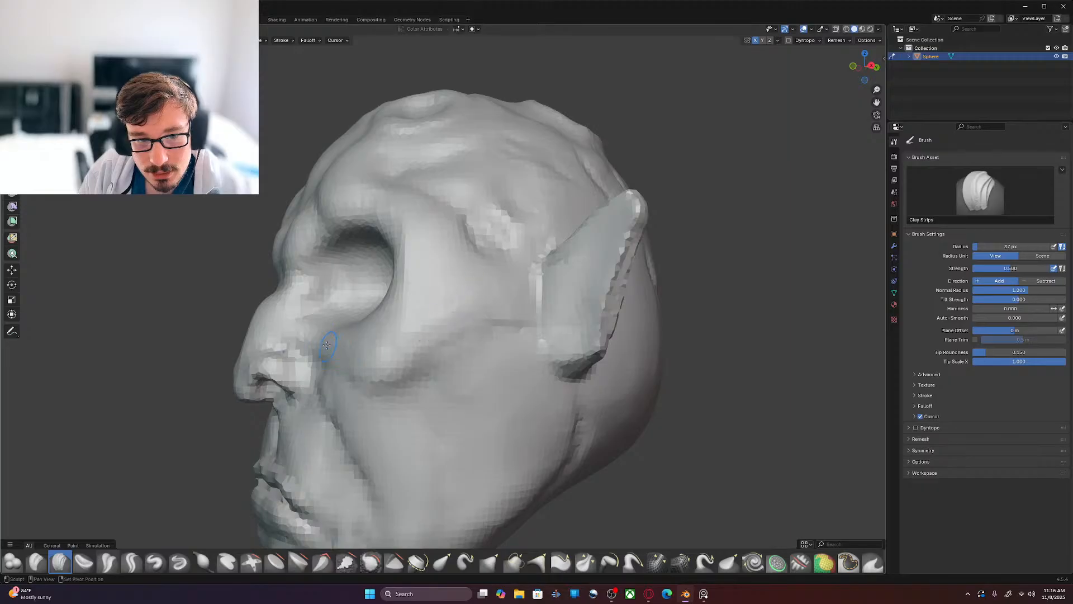
pyautogui.moveTo(382, 384); pyautogui.dragTo(415, 373)
pyautogui.moveTo(448, 317)
pyautogui.mouseDown()
pyautogui.moveTo(492, 308)
pyautogui.moveTo(504, 279)
pyautogui.moveTo(428, 284)
pyautogui.moveTo(391, 307)
pyautogui.mouseUp()
# Step: Add volume to the cheek beside the nose with Clay Strips from the front, and smooth it out toward the cheekbone
pyautogui.press('KP_1')
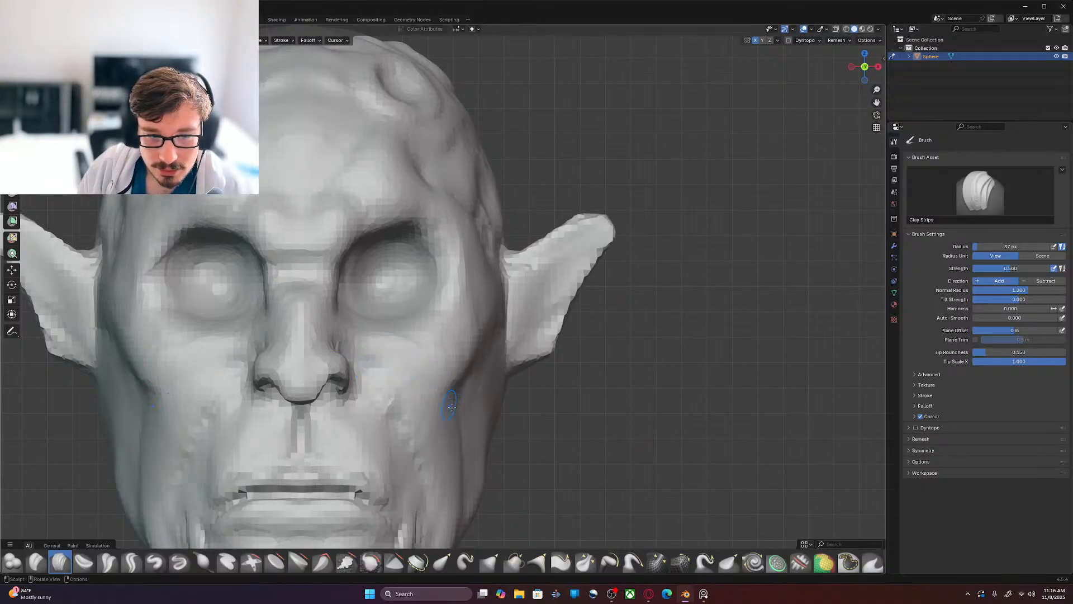
pyautogui.moveTo(429, 392)
pyautogui.mouseDown()
pyautogui.moveTo(406, 384)
pyautogui.moveTo(443, 401)
pyautogui.moveTo(397, 381)
pyautogui.mouseUp()
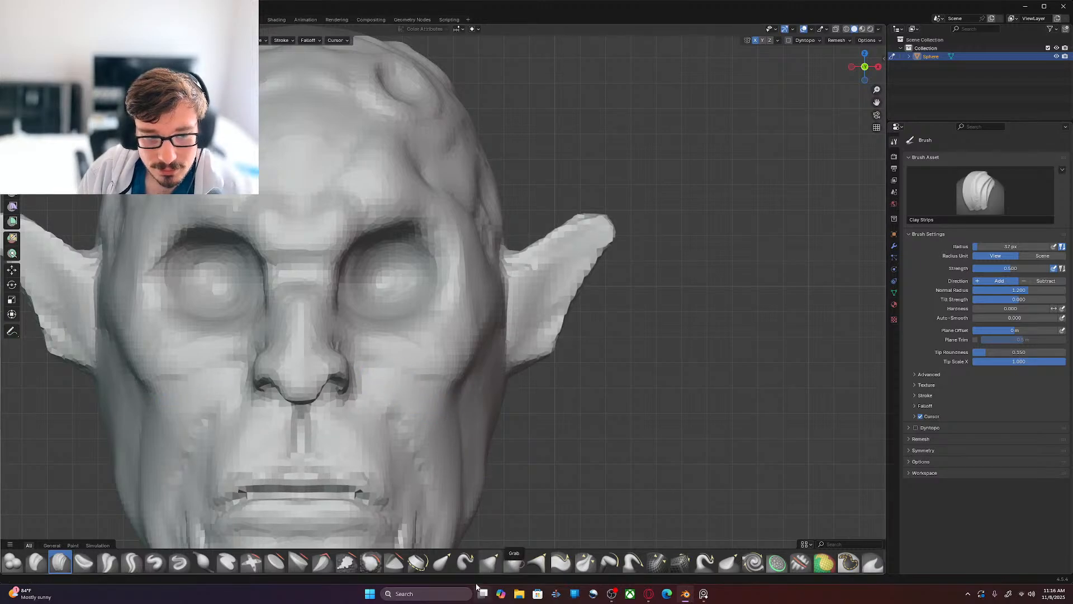
pyautogui.moveTo(367, 360)
pyautogui.keyDown('shift'); pyautogui.mouseDown()
pyautogui.moveTo(355, 358)
pyautogui.moveTo(464, 375)
pyautogui.mouseUp(); pyautogui.keyUp('shift')
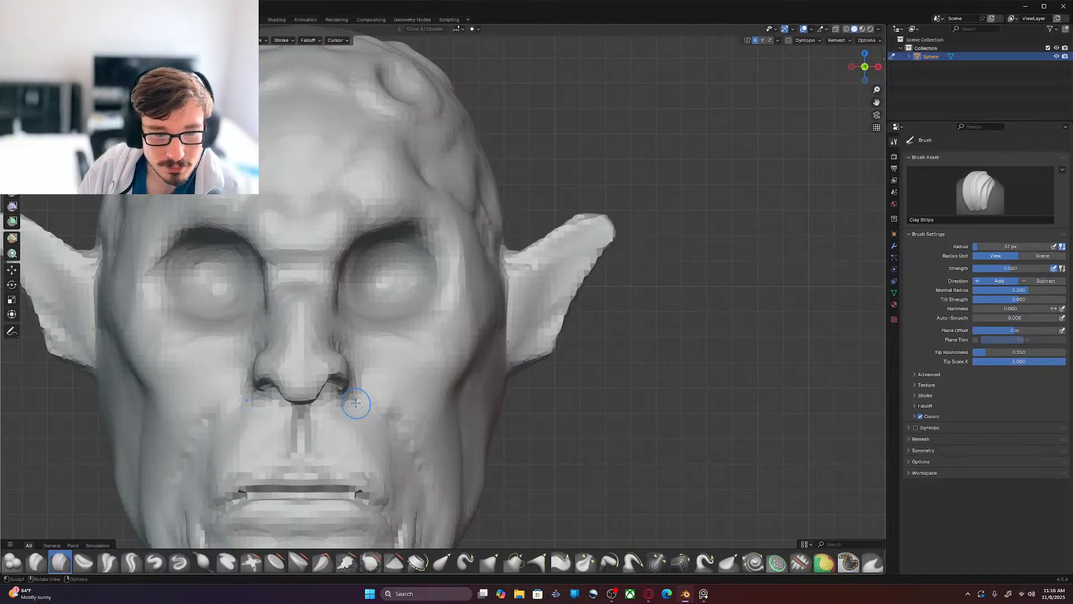
# Step: Try to carve a diagonal crease across the cheek beside the nose with Draw Sharp, and smooth the area over
pyautogui.keyDown('shift'); pyautogui.moveTo(381, 423); pyautogui.dragTo(504, 381, button='middle'); pyautogui.keyUp('shift')
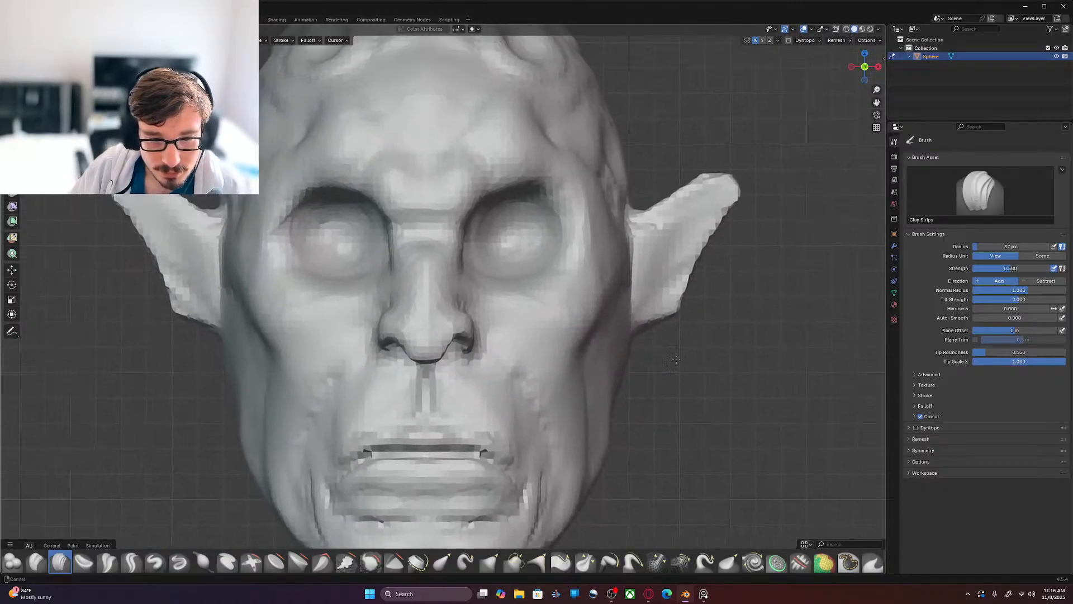
pyautogui.scroll(1, 666, 365)
pyautogui.keyDown('shift'); pyautogui.moveTo(678, 375); pyautogui.dragTo(666, 353, button='middle'); pyautogui.keyUp('shift')
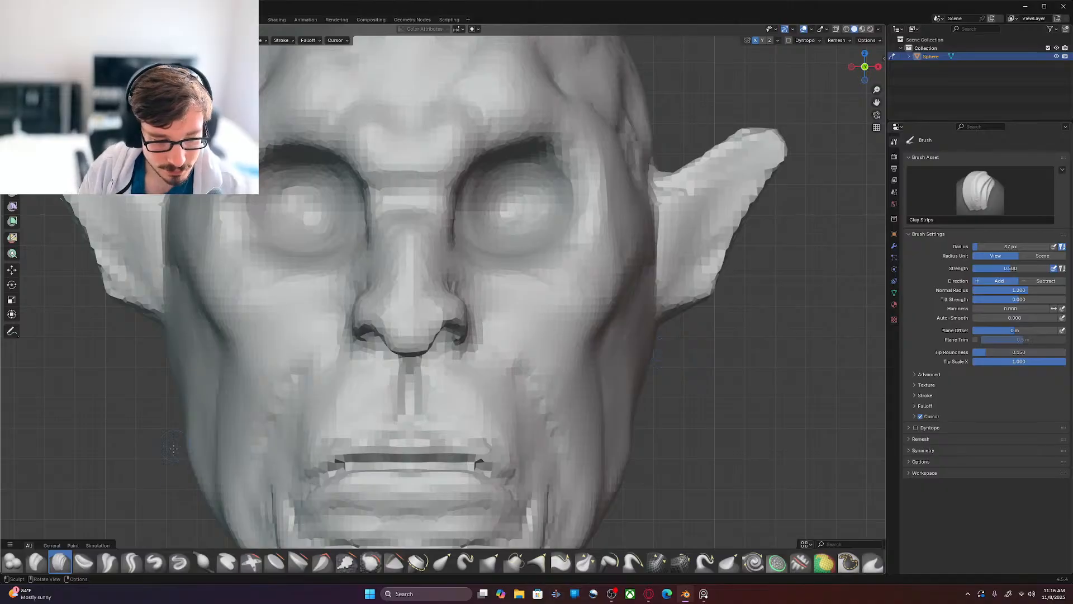
pyautogui.click(179, 562)
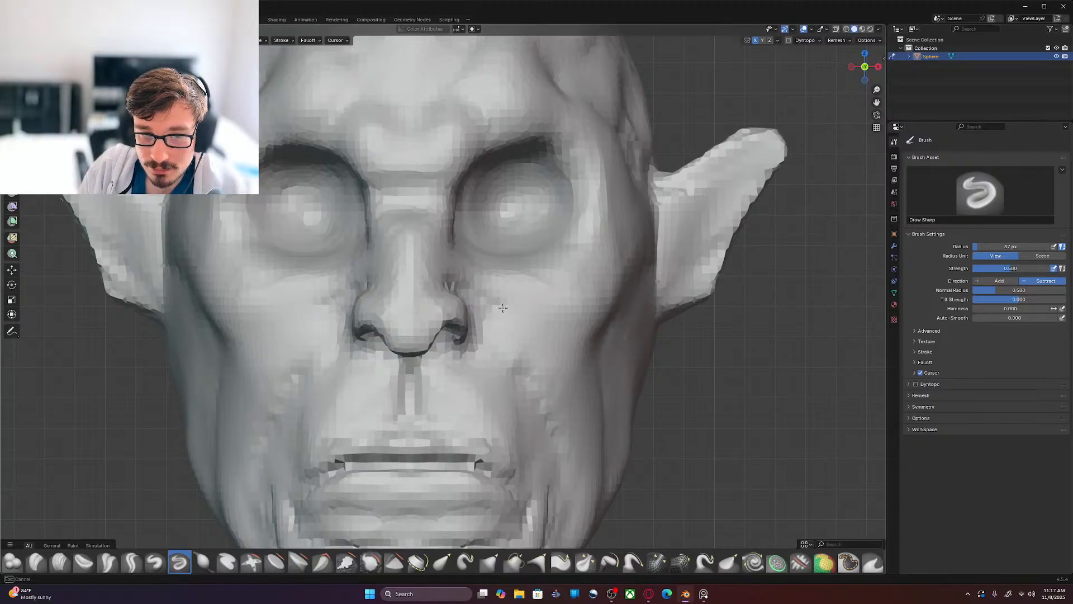
pyautogui.moveTo(542, 340); pyautogui.dragTo(557, 355)
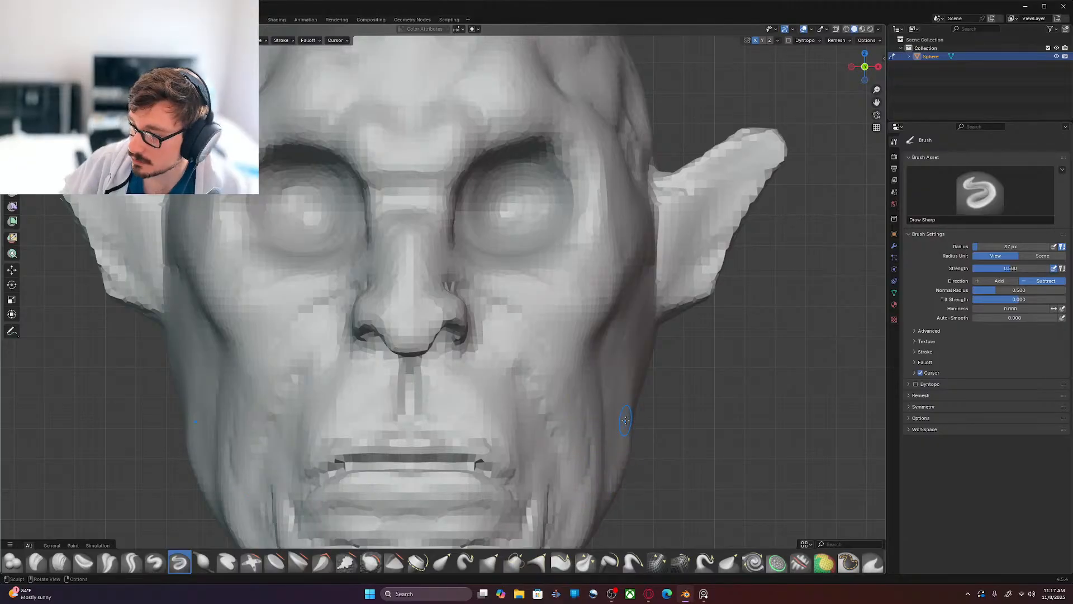
pyautogui.moveTo(714, 423)
pyautogui.mouseDown(button='middle')
pyautogui.moveTo(594, 364)
pyautogui.moveTo(619, 378)
pyautogui.moveTo(609, 378)
pyautogui.moveTo(653, 317)
pyautogui.mouseUp(button='middle')
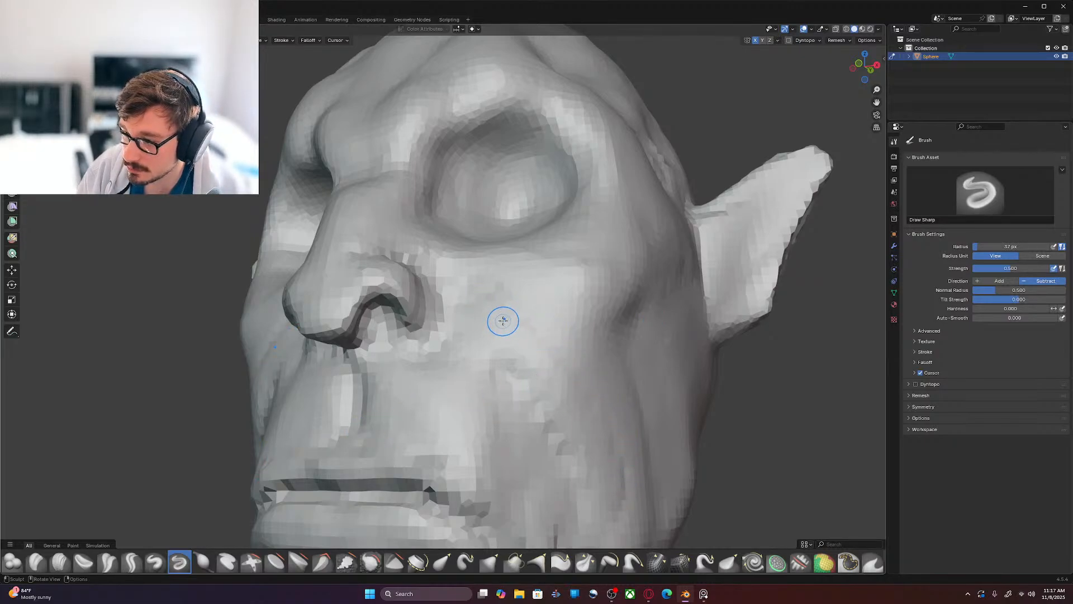
pyautogui.moveTo(416, 261)
pyautogui.keyDown('shift'); pyautogui.mouseDown()
pyautogui.moveTo(410, 251)
pyautogui.moveTo(557, 341)
pyautogui.mouseUp(); pyautogui.keyUp('shift')
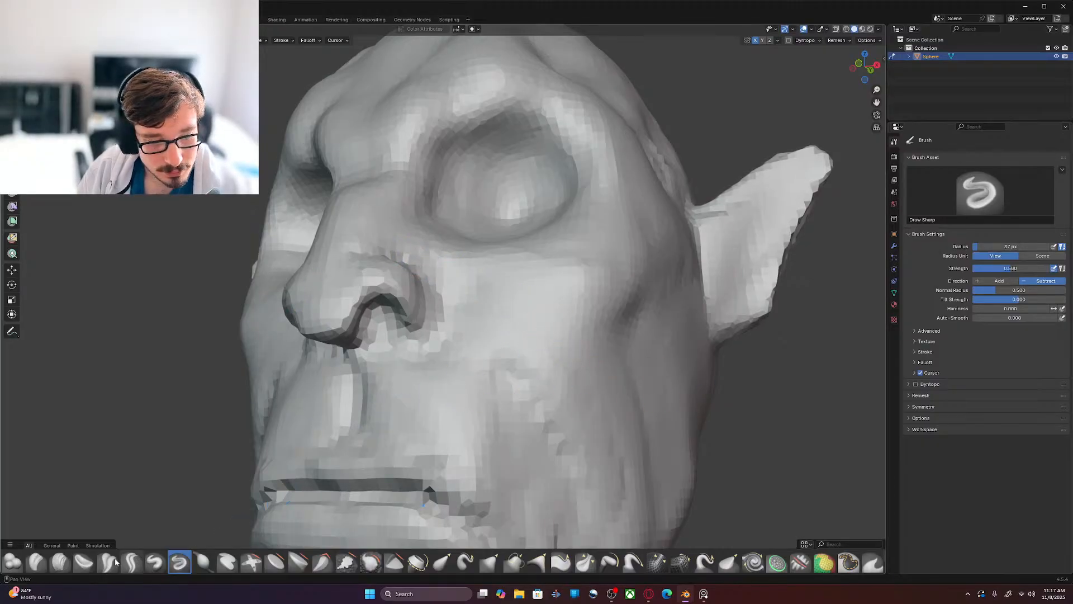
# Step: Carve diagonal creases from beside the nose down across the cheek with Draw Sharp
pyautogui.click(58, 564)
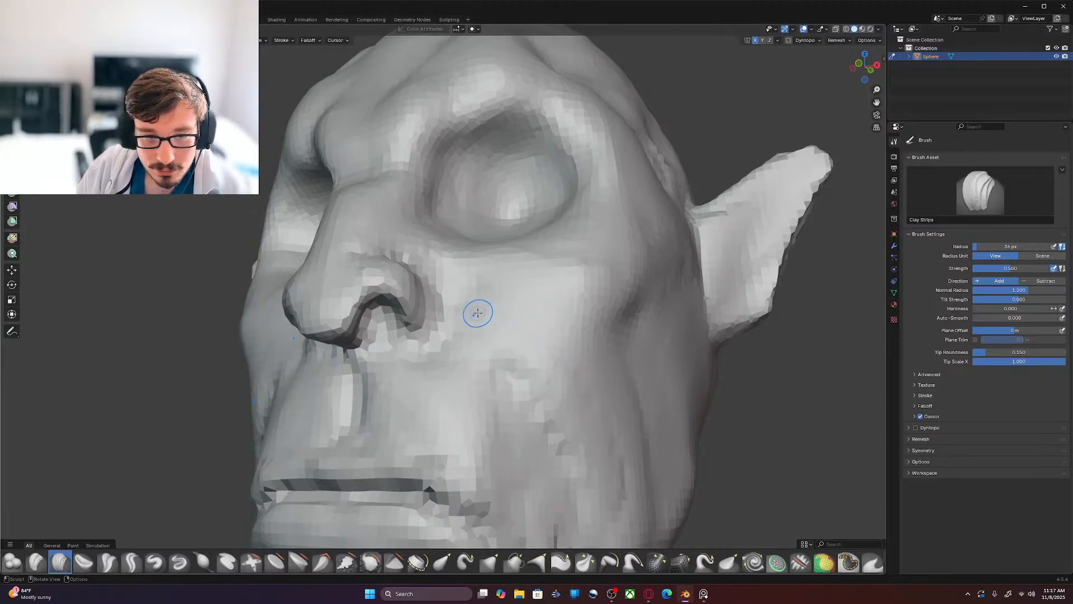
pyautogui.click(179, 563)
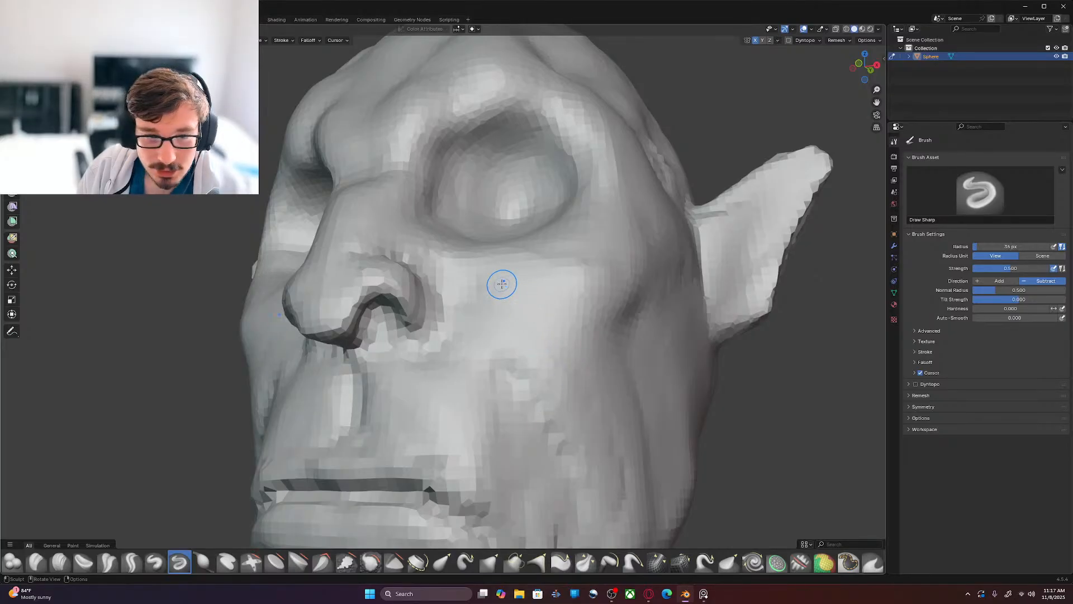
pyautogui.moveTo(515, 290); pyautogui.dragTo(576, 349)
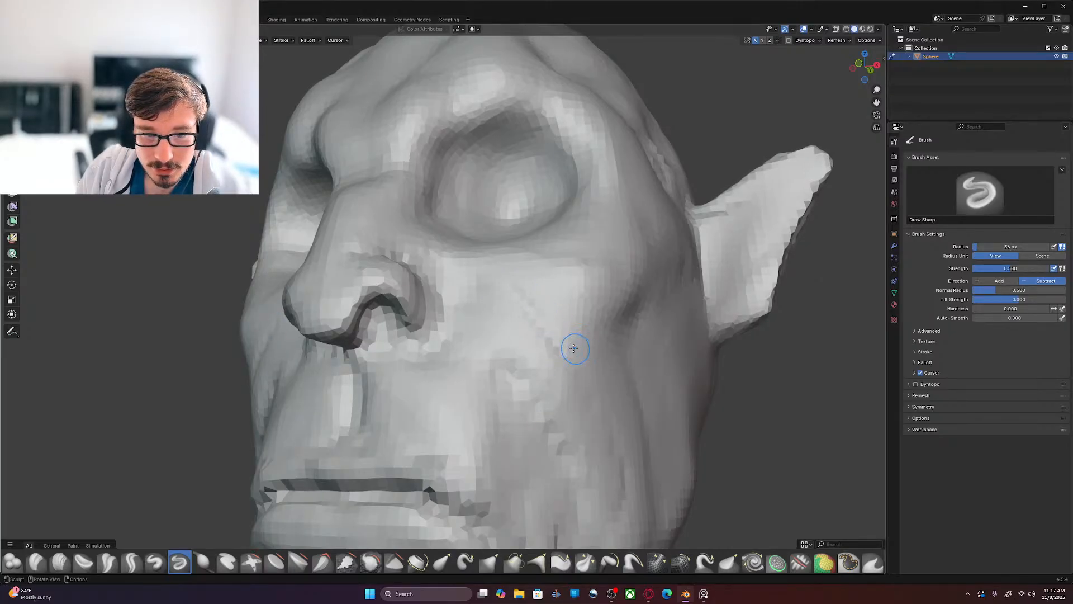
pyautogui.moveTo(482, 280)
pyautogui.mouseDown()
pyautogui.moveTo(491, 314)
pyautogui.moveTo(571, 386)
pyautogui.mouseUp()
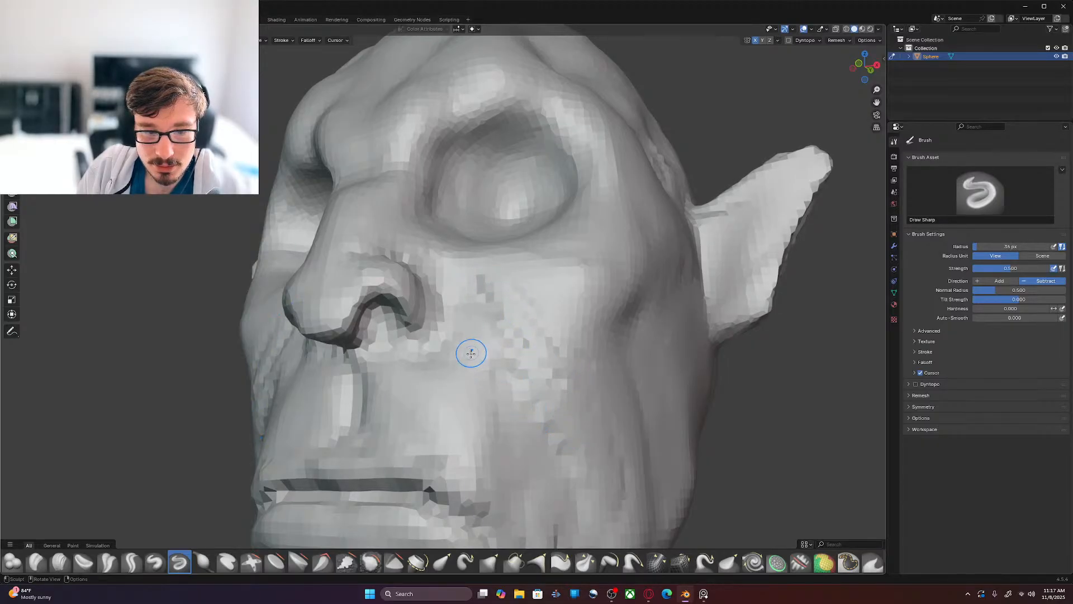
# Step: Raise skin ridges alongside the diagonal cheek creases with the Draw brush
pyautogui.press('x')
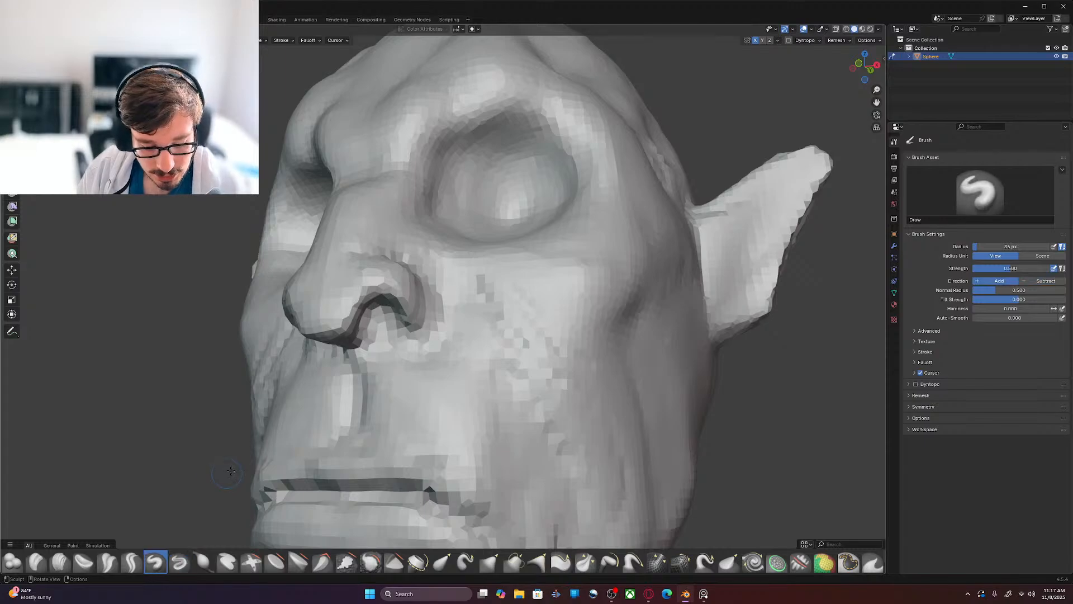
pyautogui.moveTo(510, 310)
pyautogui.mouseDown()
pyautogui.moveTo(569, 366)
pyautogui.moveTo(507, 316)
pyautogui.moveTo(498, 304)
pyautogui.moveTo(505, 293)
pyautogui.moveTo(562, 360)
pyautogui.mouseUp()
pyautogui.moveTo(484, 298); pyautogui.dragTo(506, 323)
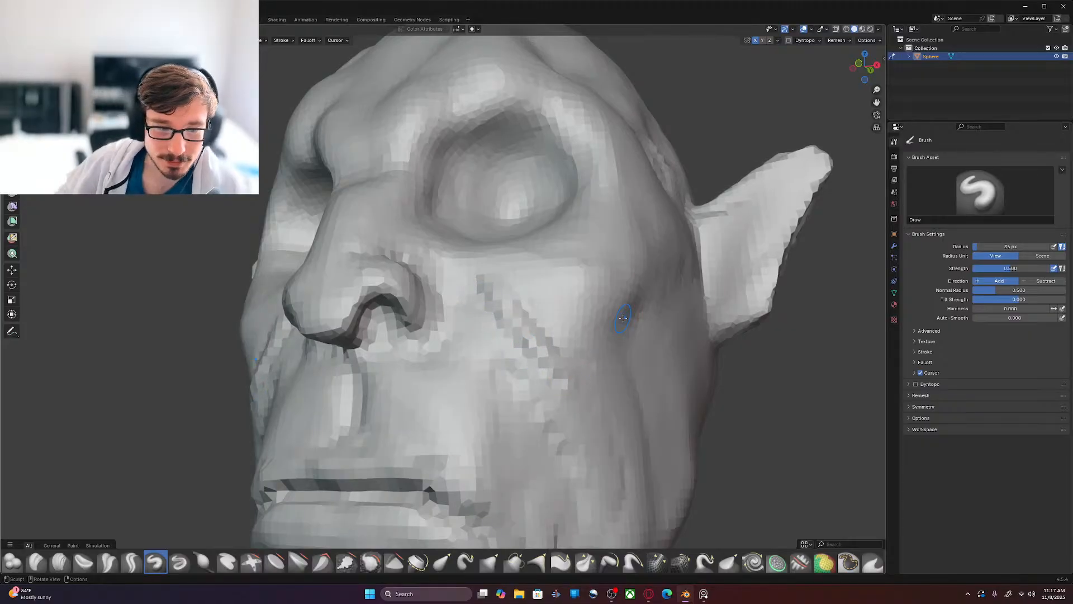
# Step: Remesh the head and soften the upper end of the diagonal cheek crease beside the nose
pyautogui.scroll(-4, 607, 324)
pyautogui.moveTo(511, 347); pyautogui.dragTo(531, 311, button='middle')
pyautogui.scroll(5, 597, 312)
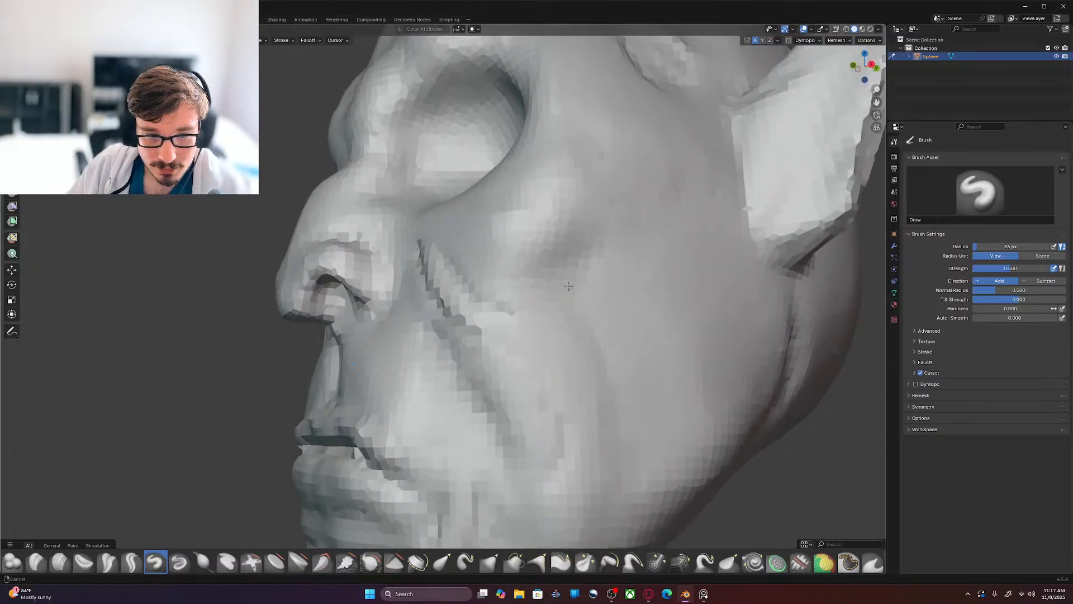
pyautogui.hotkey('ctrl', 'r')
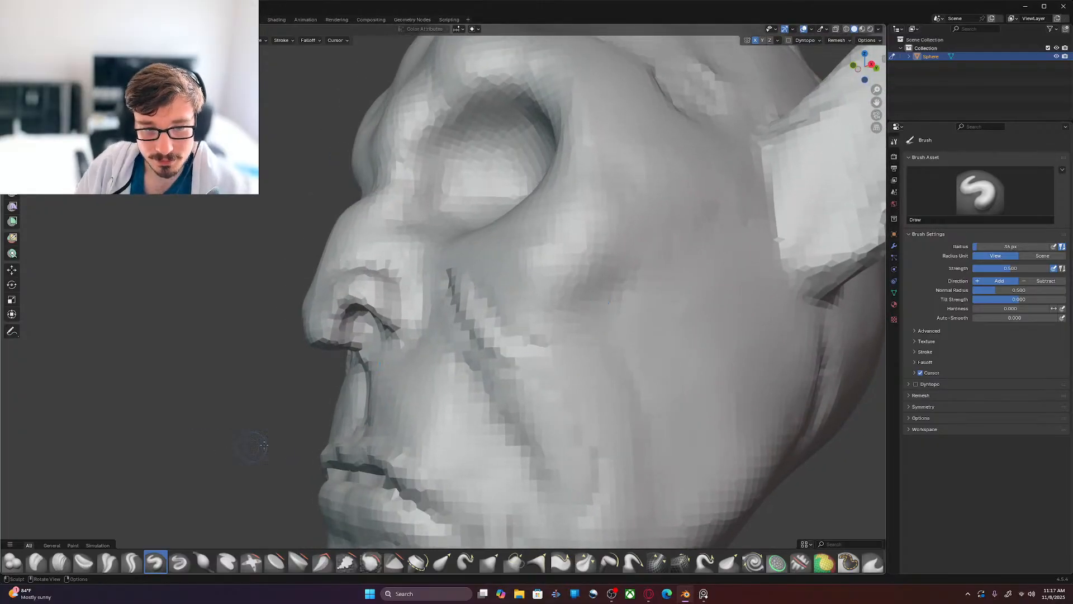
pyautogui.moveTo(470, 322)
pyautogui.mouseDown()
pyautogui.moveTo(512, 348)
pyautogui.moveTo(552, 347)
pyautogui.mouseUp()
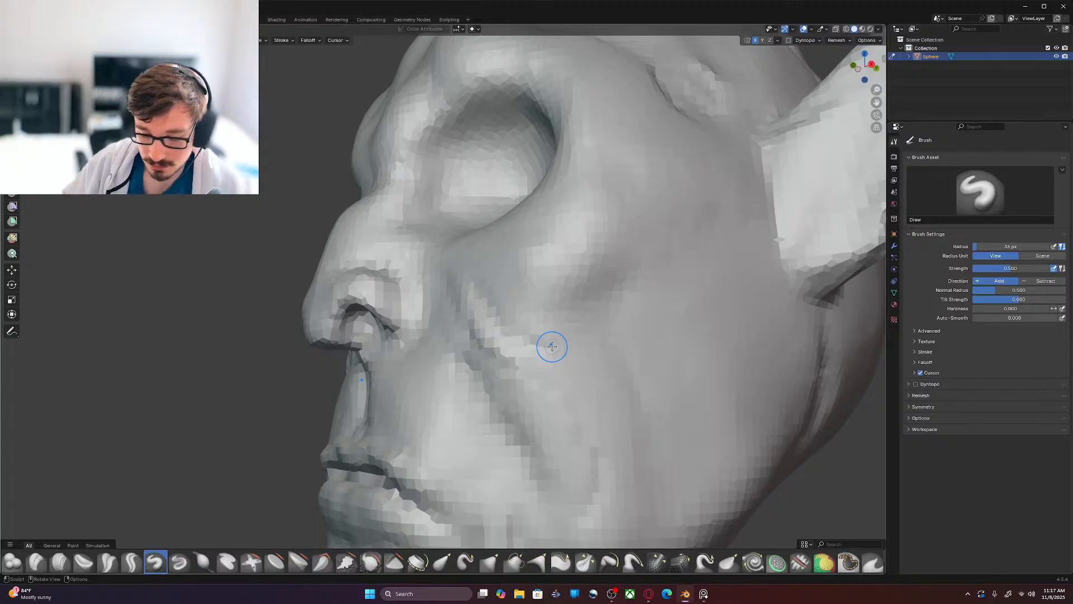
# Step: Set the voxel size to about 0.0182 m and remesh the head
pyautogui.press('KP_1')
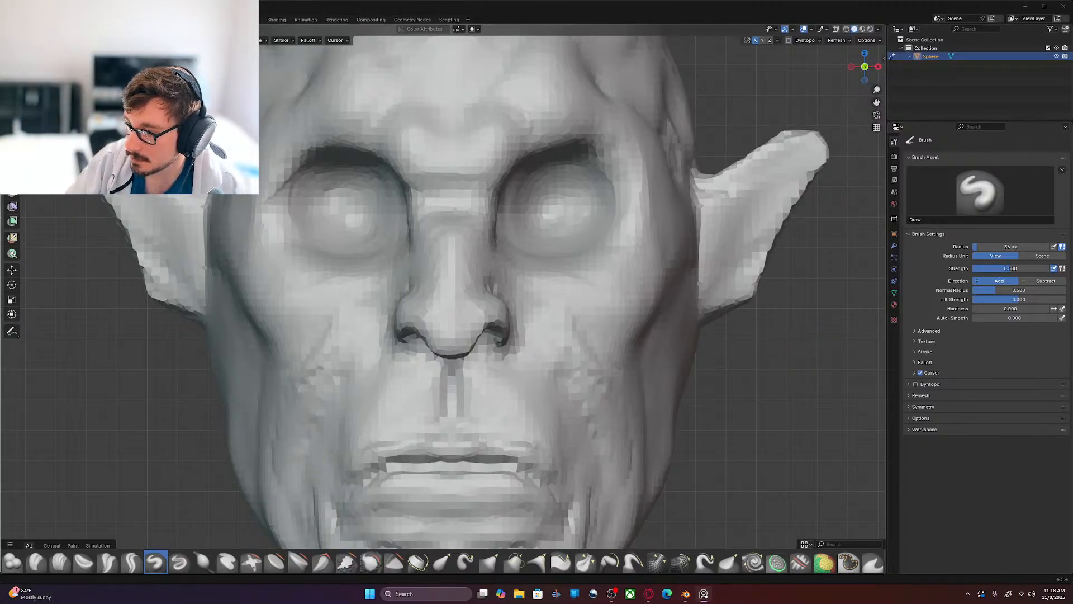
pyautogui.moveTo(748, 256); pyautogui.dragTo(690, 302, button='middle')
pyautogui.scroll(-2, 755, 339)
pyautogui.moveTo(781, 343)
pyautogui.keyDown('shift'); pyautogui.mouseDown(button='middle')
pyautogui.moveTo(617, 365)
pyautogui.moveTo(543, 349)
pyautogui.mouseUp(button='middle'); pyautogui.keyUp('shift')
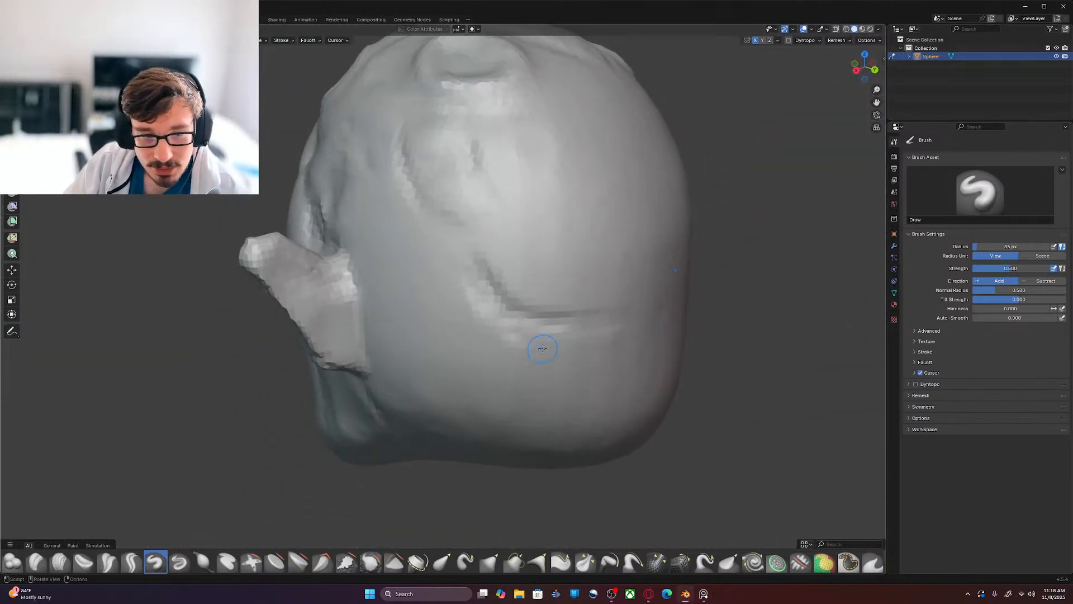
pyautogui.press('r')
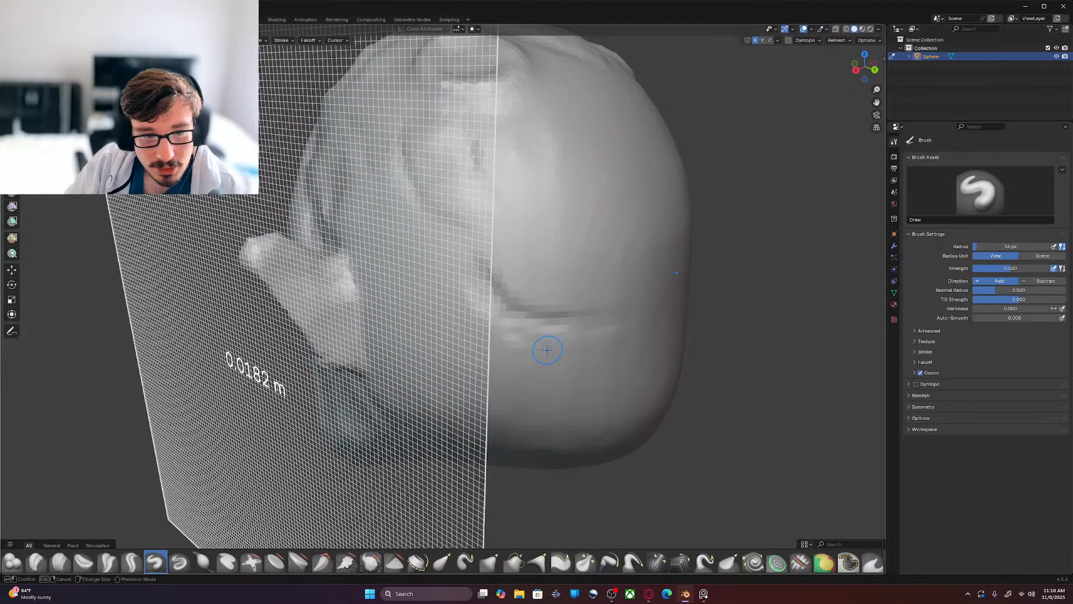
pyautogui.click(549, 350)
pyautogui.hotkey('ctrl', 'r')
# Step: Pull the ear's tip and rear edge toward the back of the skull in side view with a 140 px Grab brush
pyautogui.moveTo(391, 340)
pyautogui.mouseDown(button='middle')
pyautogui.moveTo(522, 323)
pyautogui.moveTo(585, 335)
pyautogui.moveTo(567, 343)
pyautogui.mouseUp(button='middle')
pyautogui.scroll(3, 522, 323)
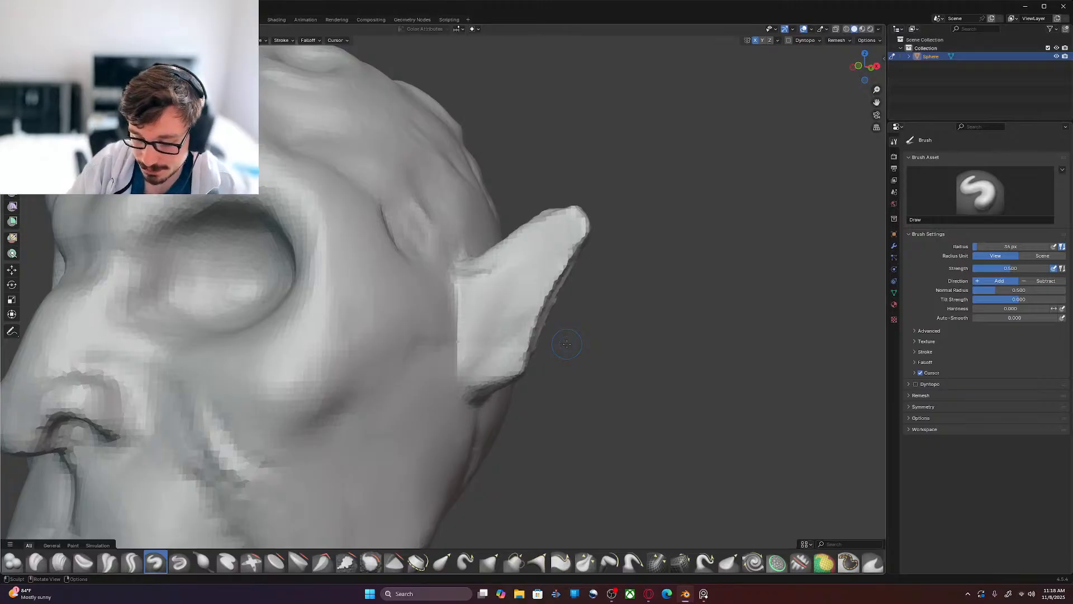
pyautogui.press('KP_3')
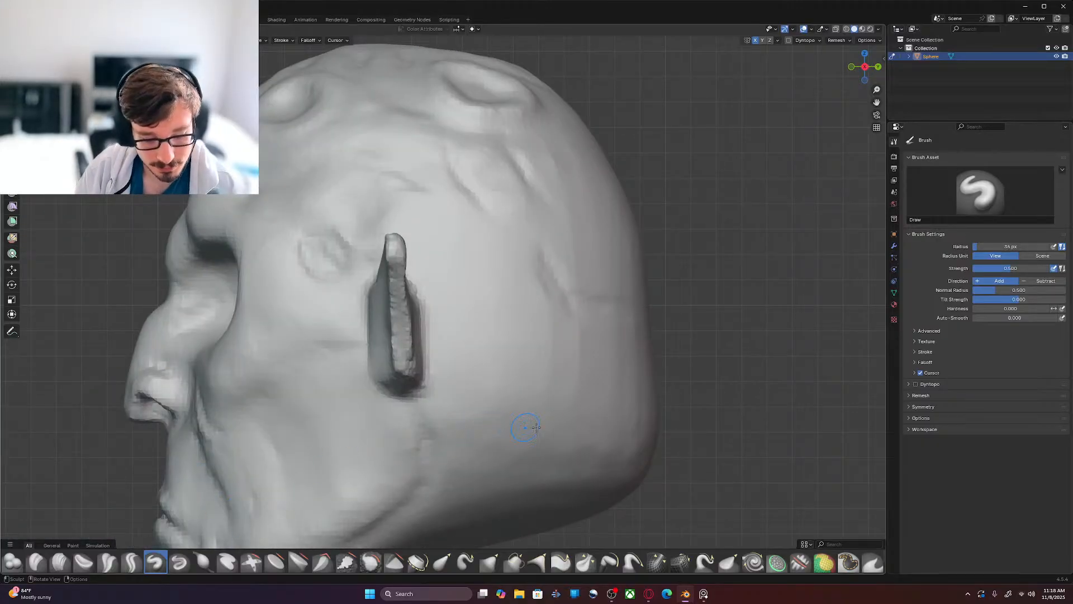
pyautogui.press('g')
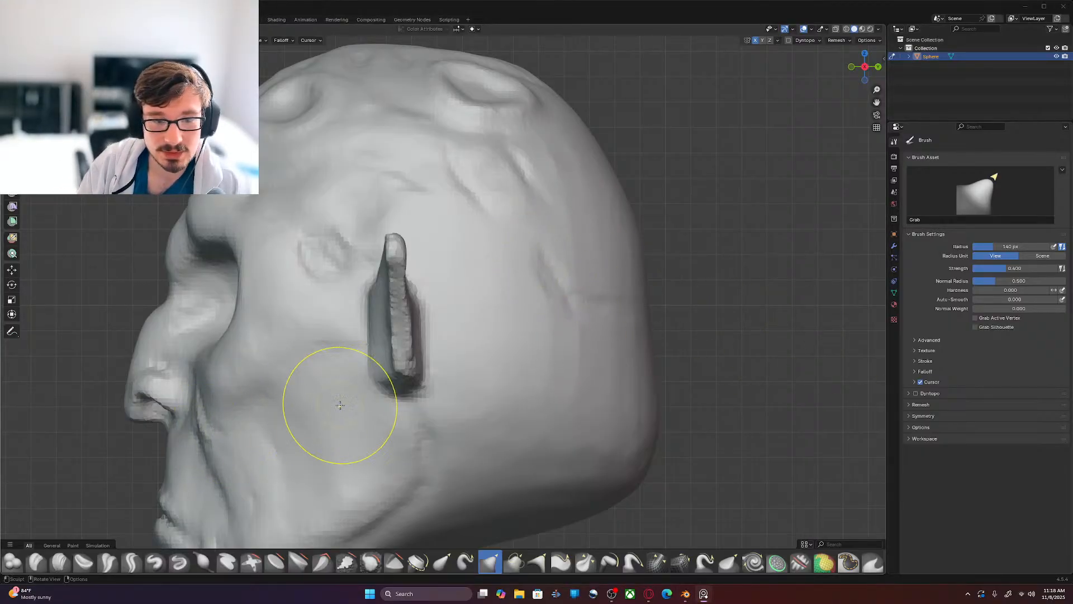
pyautogui.moveTo(401, 240)
pyautogui.mouseDown()
pyautogui.moveTo(428, 247)
pyautogui.moveTo(428, 301)
pyautogui.mouseUp()
pyautogui.moveTo(397, 376); pyautogui.dragTo(430, 356)
pyautogui.moveTo(418, 346); pyautogui.dragTo(425, 340)
pyautogui.moveTo(407, 387)
pyautogui.mouseDown()
pyautogui.moveTo(391, 376)
pyautogui.moveTo(383, 391)
pyautogui.moveTo(426, 364)
pyautogui.mouseUp()
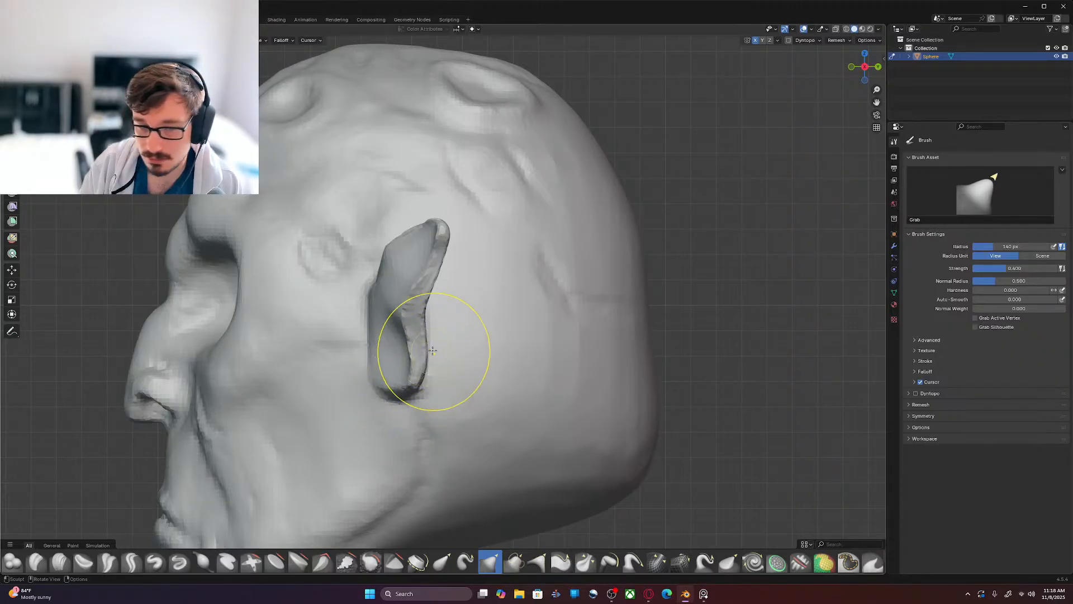
# Step: Reduce the Grab brush radius to 87 px, extend the ear tip up and back, and refine the ear's rear edge
pyautogui.press('f')
pyautogui.click(404, 356)
pyautogui.moveTo(406, 357); pyautogui.dragTo(414, 345)
pyautogui.moveTo(407, 333); pyautogui.dragTo(458, 213)
pyautogui.moveTo(443, 264); pyautogui.dragTo(444, 294)
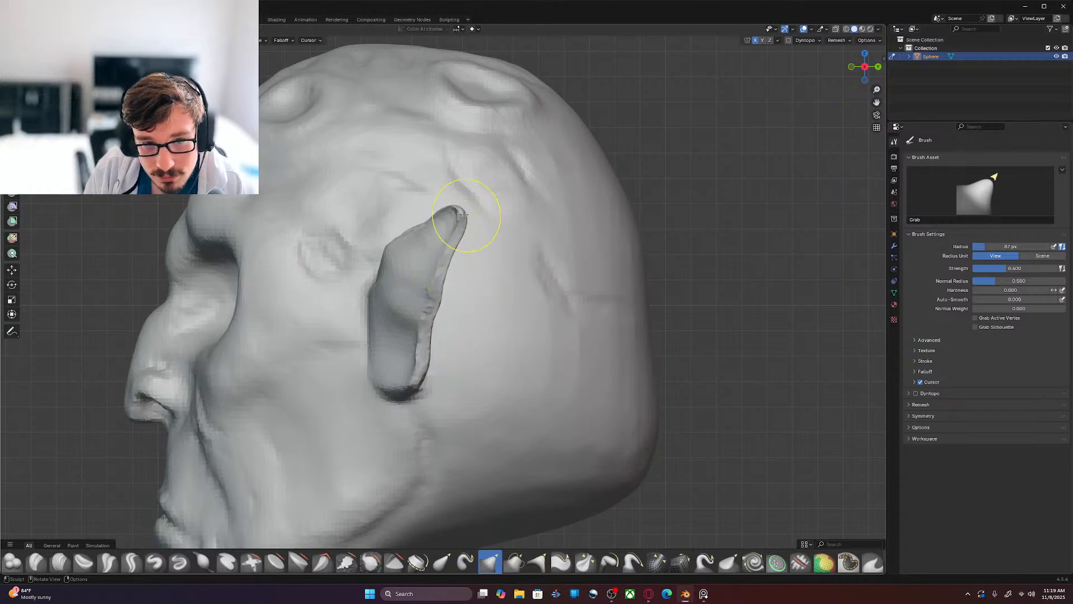
pyautogui.moveTo(459, 214); pyautogui.dragTo(460, 209)
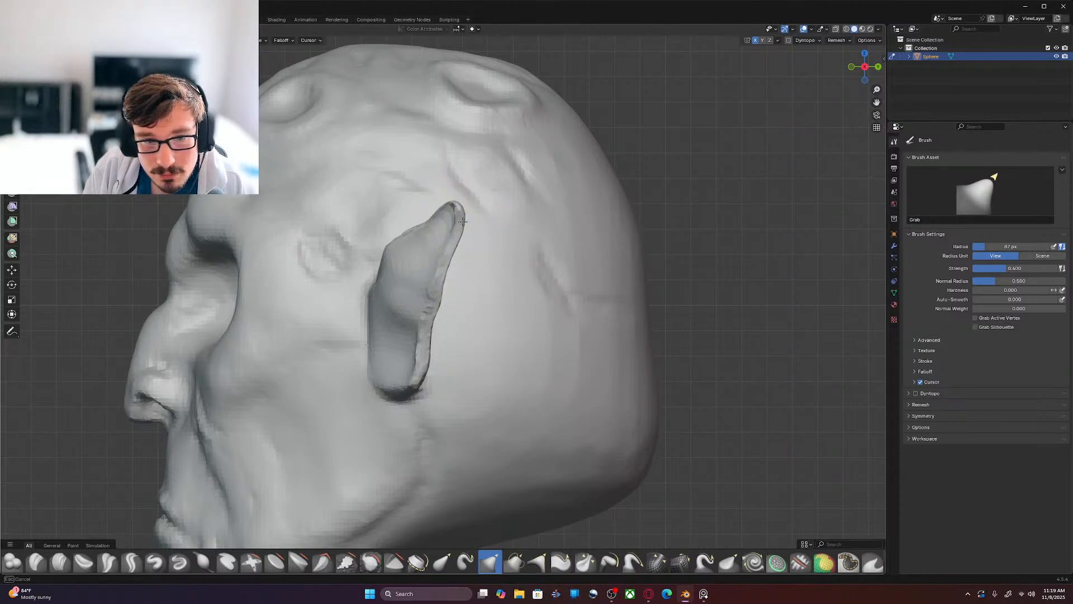
pyautogui.moveTo(454, 238); pyautogui.dragTo(452, 239)
pyautogui.moveTo(451, 247); pyautogui.dragTo(428, 335)
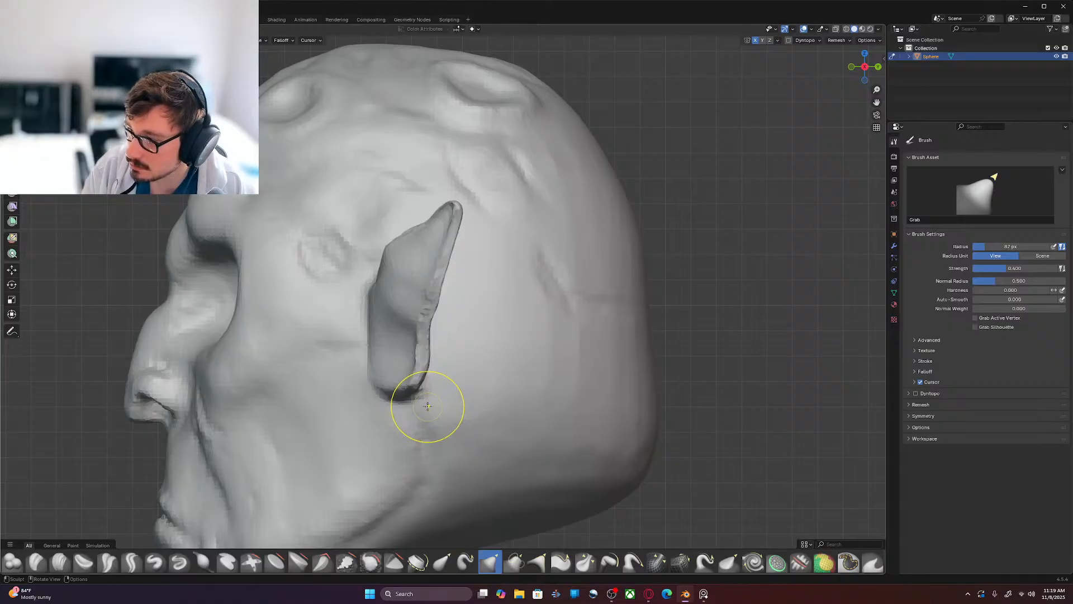
# Step: Refine the ear's lower rear edge and the lobe's underside in side view with small Grab strokes
pyautogui.moveTo(424, 377); pyautogui.dragTo(422, 380)
pyautogui.moveTo(422, 379); pyautogui.dragTo(426, 380)
pyautogui.moveTo(427, 378); pyautogui.dragTo(422, 383)
pyautogui.moveTo(417, 386); pyautogui.dragTo(389, 391)
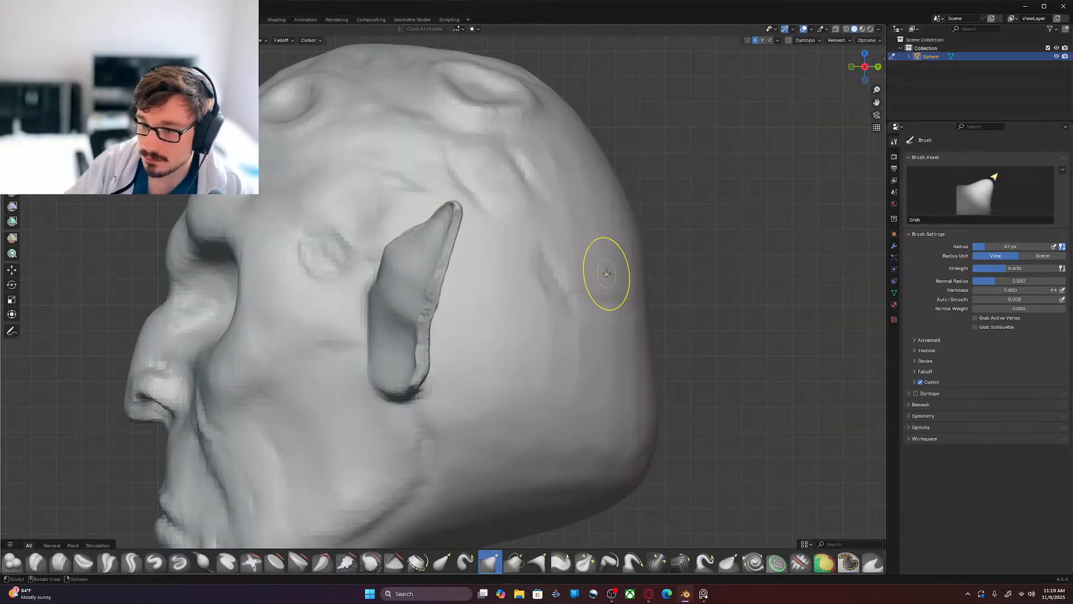
# Step: Reshape the ear from behind with the Grab brush, curving the tip and adjusting the middle of its outer edge
pyautogui.moveTo(479, 347); pyautogui.dragTo(467, 231, button='middle')
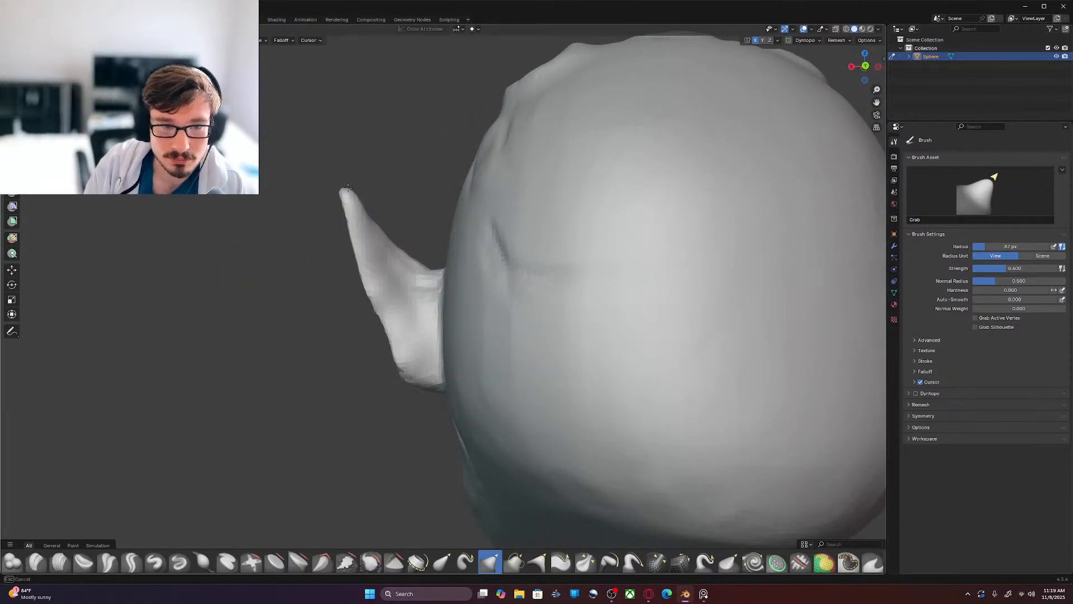
pyautogui.moveTo(354, 187); pyautogui.dragTo(379, 246)
pyautogui.press('f')
pyautogui.click(417, 284)
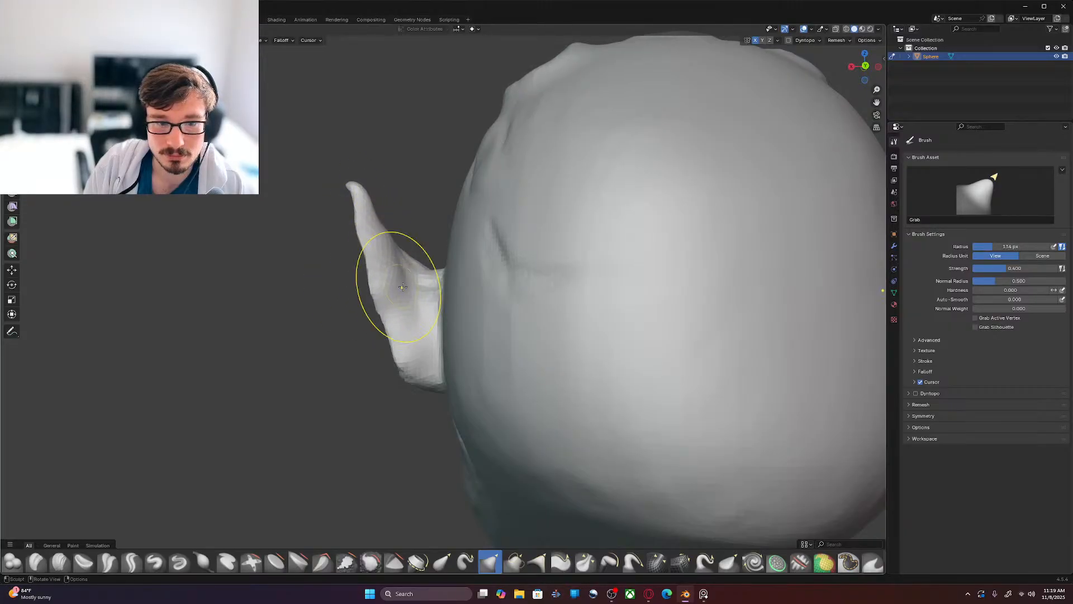
pyautogui.moveTo(404, 304); pyautogui.dragTo(418, 349)
pyautogui.press('f')
pyautogui.click(410, 401)
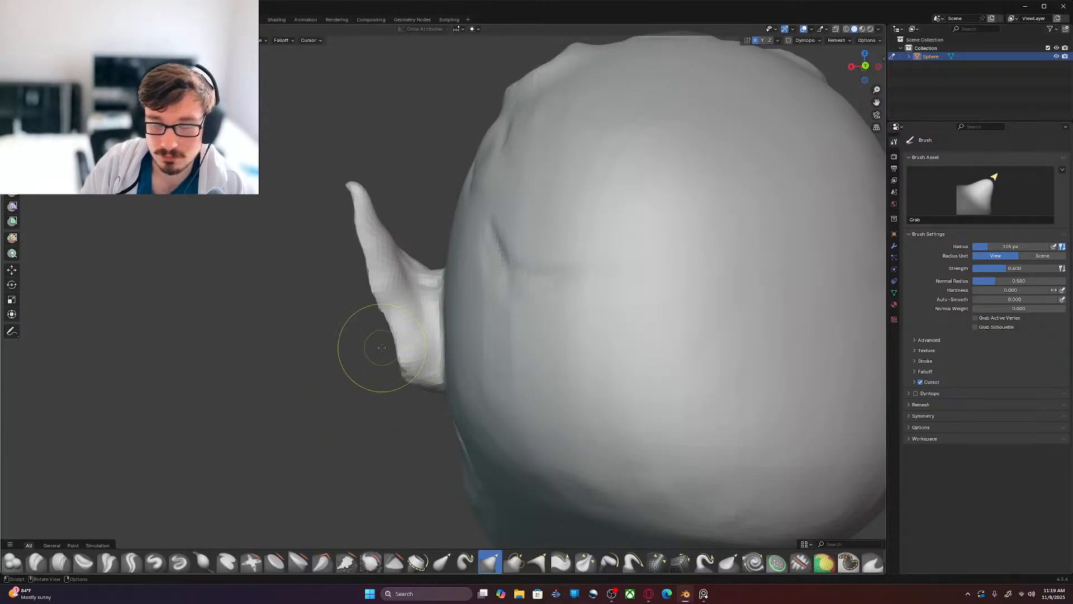
# Step: Set a Mask brush radius of 44 px and mask the back and underside of the ear where it joins the skull
pyautogui.moveTo(467, 336); pyautogui.dragTo(592, 319, button='middle')
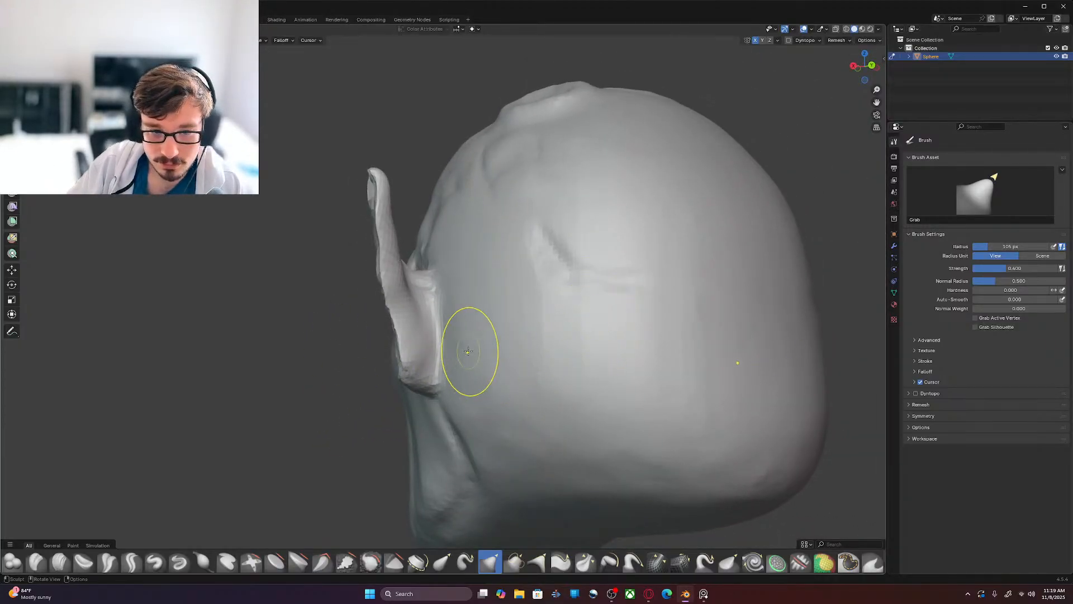
pyautogui.press('m')
pyautogui.moveTo(503, 383)
pyautogui.mouseDown(button='middle')
pyautogui.moveTo(523, 359)
pyautogui.moveTo(483, 422)
pyautogui.mouseUp(button='middle')
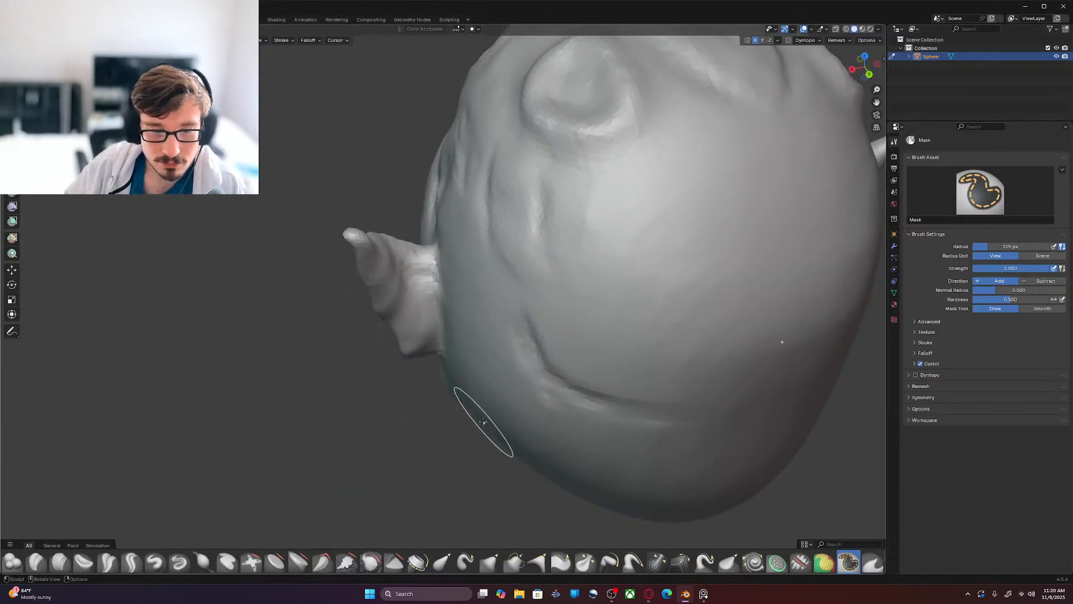
pyautogui.press('f')
pyautogui.click(410, 359)
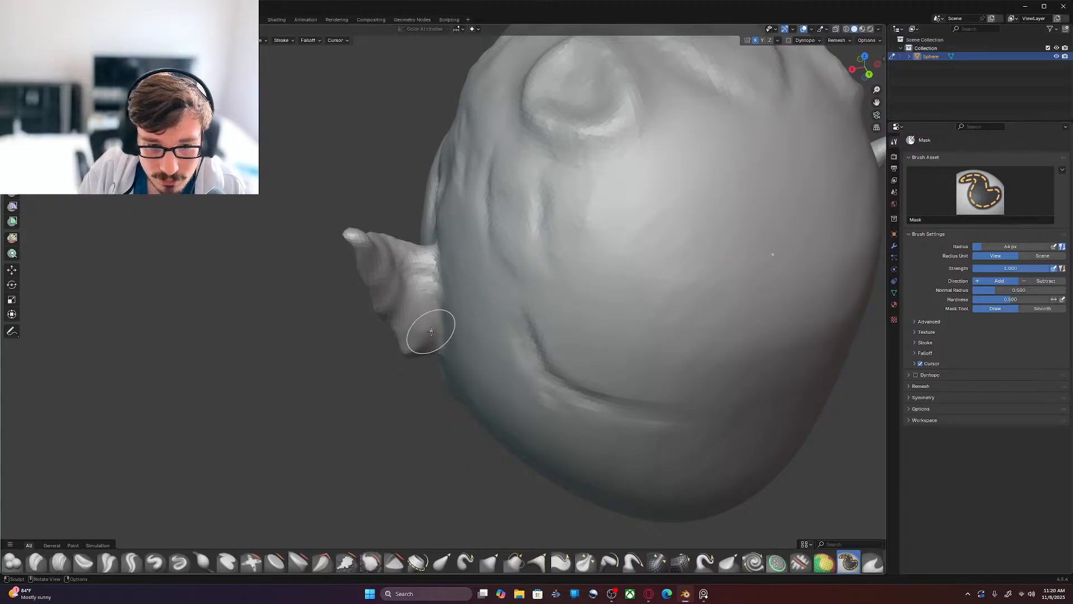
pyautogui.moveTo(390, 337); pyautogui.dragTo(558, 251, button='middle')
pyautogui.scroll(3, 559, 223)
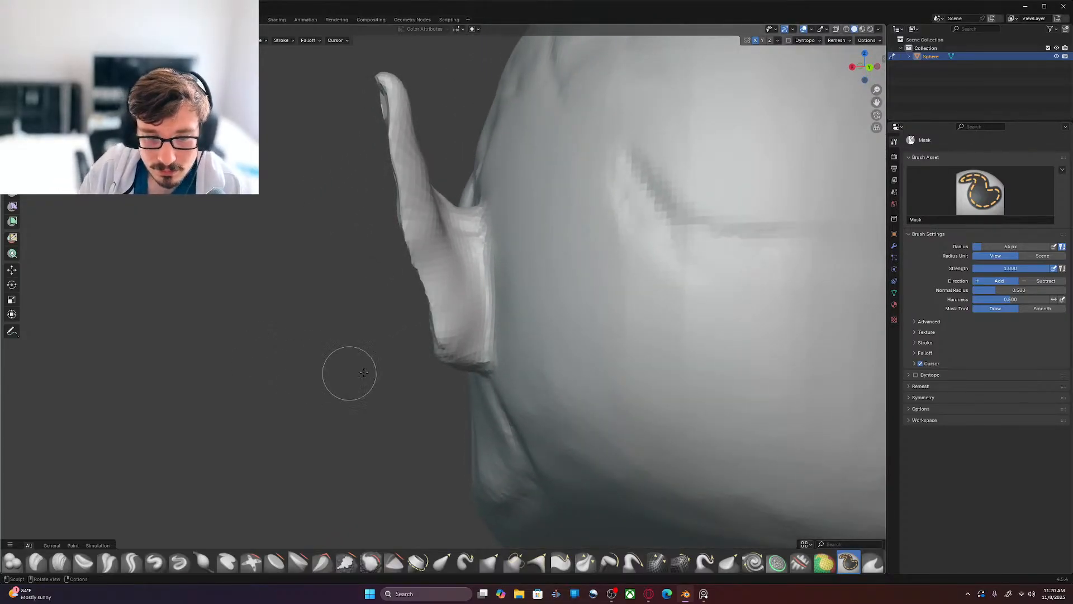
pyautogui.press('f')
pyautogui.moveTo(484, 343); pyautogui.dragTo(479, 198)
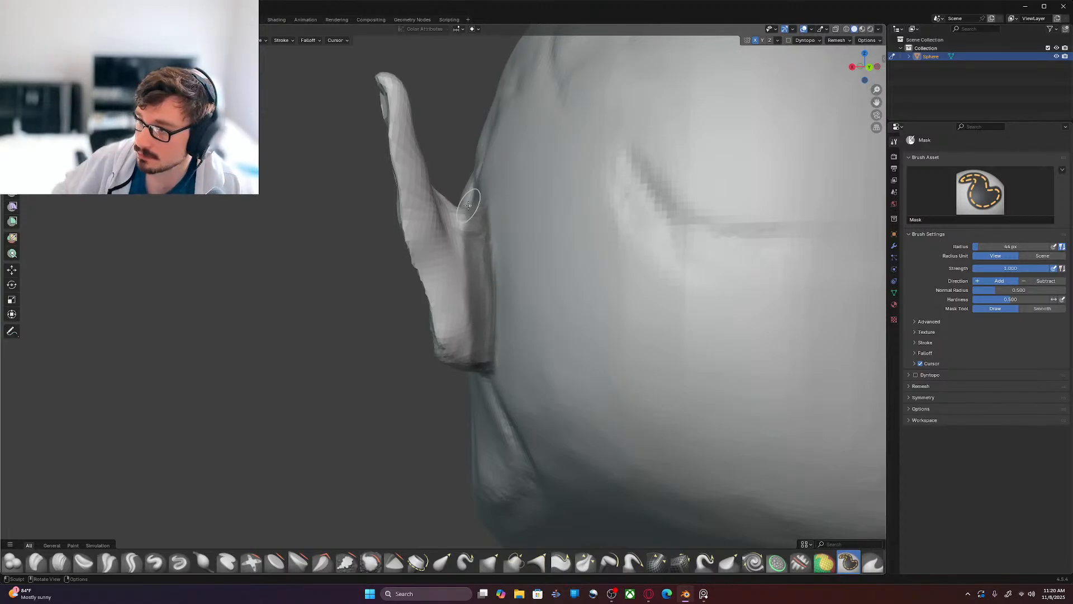
pyautogui.moveTo(468, 205)
pyautogui.mouseDown(button='middle')
pyautogui.moveTo(513, 355)
pyautogui.moveTo(554, 357)
pyautogui.moveTo(548, 271)
pyautogui.moveTo(497, 326)
pyautogui.moveTo(485, 313)
pyautogui.mouseUp(button='middle')
pyautogui.moveTo(473, 338)
pyautogui.mouseDown()
pyautogui.moveTo(482, 327)
pyautogui.moveTo(444, 310)
pyautogui.moveTo(419, 321)
pyautogui.moveTo(414, 339)
pyautogui.moveTo(482, 351)
pyautogui.moveTo(442, 359)
pyautogui.moveTo(427, 380)
pyautogui.moveTo(476, 408)
pyautogui.moveTo(676, 460)
pyautogui.moveTo(665, 439)
pyautogui.moveTo(604, 410)
pyautogui.moveTo(496, 397)
pyautogui.moveTo(517, 404)
pyautogui.mouseUp()
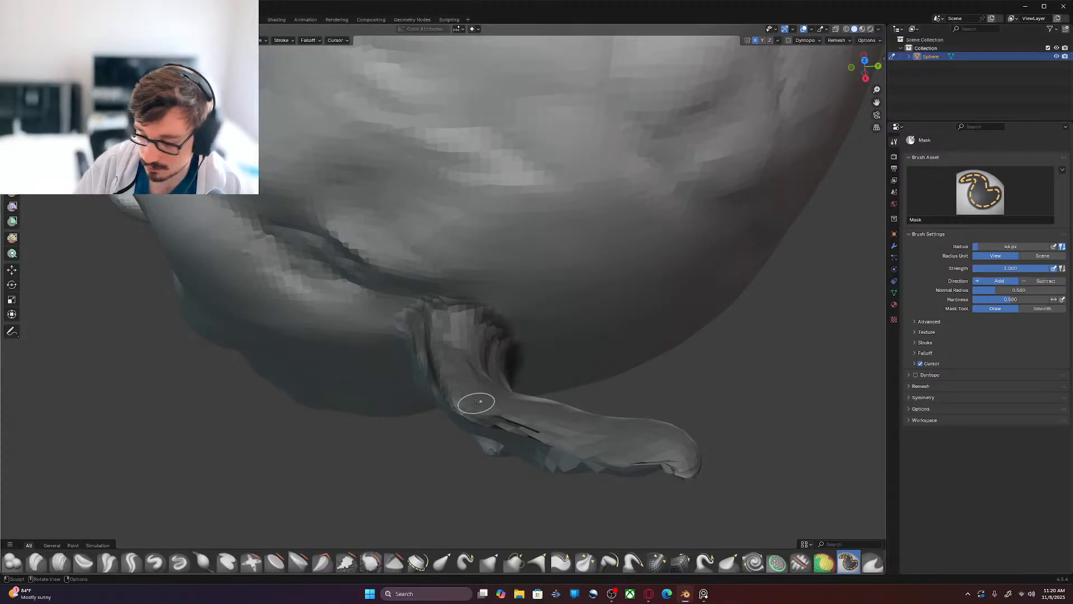
# Step: Mask the ear's front face from its base at the head up to the tip
pyautogui.moveTo(459, 458); pyautogui.dragTo(467, 338, button='middle')
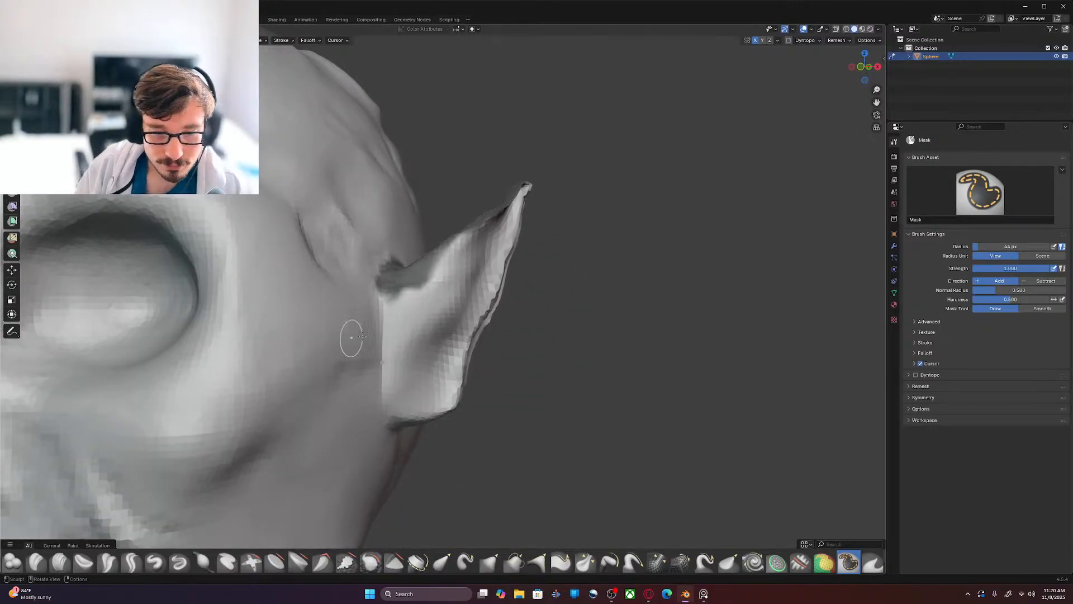
pyautogui.moveTo(390, 297); pyautogui.dragTo(398, 344)
pyautogui.moveTo(393, 317)
pyautogui.mouseDown()
pyautogui.moveTo(415, 374)
pyautogui.moveTo(395, 367)
pyautogui.moveTo(394, 392)
pyautogui.moveTo(402, 378)
pyautogui.mouseUp()
pyautogui.moveTo(403, 419)
pyautogui.mouseDown()
pyautogui.moveTo(442, 411)
pyautogui.moveTo(459, 392)
pyautogui.moveTo(431, 400)
pyautogui.moveTo(456, 327)
pyautogui.moveTo(455, 400)
pyautogui.moveTo(503, 247)
pyautogui.moveTo(489, 259)
pyautogui.moveTo(519, 198)
pyautogui.mouseUp()
pyautogui.moveTo(506, 232)
pyautogui.mouseDown()
pyautogui.moveTo(435, 316)
pyautogui.moveTo(428, 341)
pyautogui.moveTo(411, 293)
pyautogui.moveTo(458, 239)
pyautogui.mouseUp()
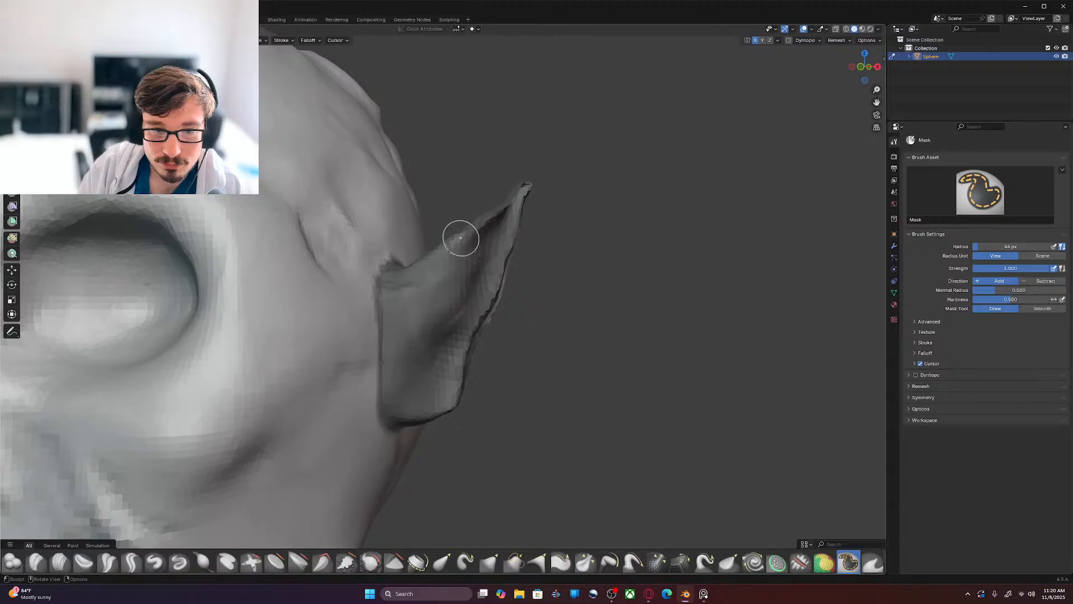
# Step: Extend the mask over the ear's outer rim and lobe, filling the inner surface in side view
pyautogui.moveTo(523, 192)
pyautogui.mouseDown()
pyautogui.moveTo(438, 361)
pyautogui.moveTo(447, 350)
pyautogui.mouseUp()
pyautogui.moveTo(449, 347); pyautogui.dragTo(445, 403)
pyautogui.moveTo(490, 320); pyautogui.dragTo(504, 304)
pyautogui.moveTo(445, 403); pyautogui.dragTo(501, 216)
pyautogui.press('KP_3')
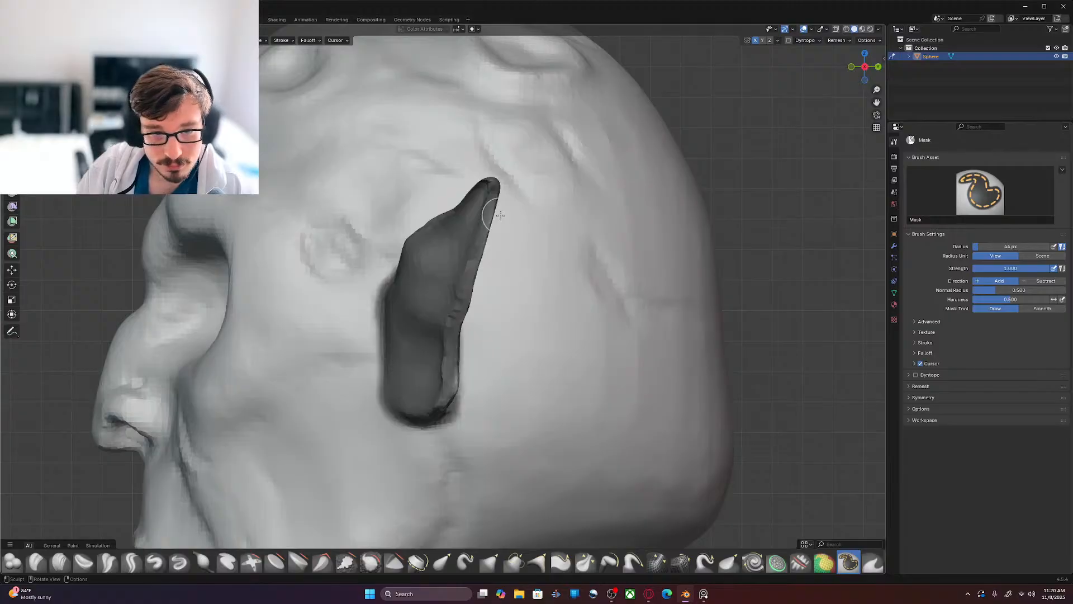
pyautogui.moveTo(437, 390)
pyautogui.mouseDown()
pyautogui.moveTo(444, 396)
pyautogui.moveTo(405, 337)
pyautogui.mouseUp()
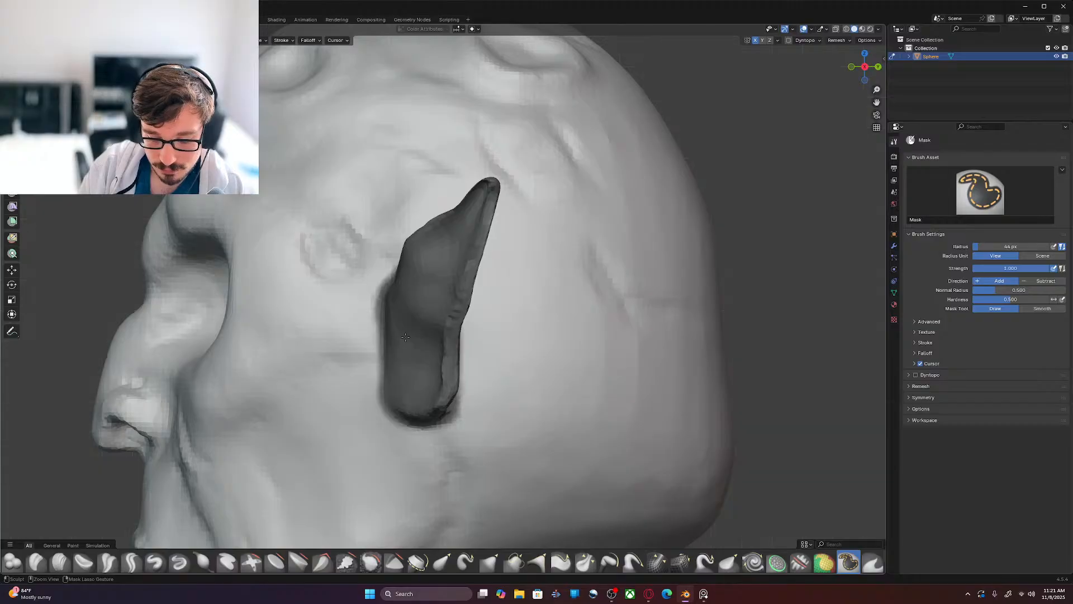
# Step: Mask the remaining bare areas on the back of the ear up to its tip
pyautogui.moveTo(405, 337); pyautogui.dragTo(405, 337, button='middle')
pyautogui.moveTo(446, 351)
pyautogui.mouseDown()
pyautogui.moveTo(449, 399)
pyautogui.moveTo(444, 358)
pyautogui.mouseUp()
pyautogui.moveTo(468, 417)
pyautogui.mouseDown()
pyautogui.moveTo(430, 363)
pyautogui.moveTo(428, 373)
pyautogui.mouseUp()
pyautogui.moveTo(437, 296)
pyautogui.mouseDown()
pyautogui.moveTo(427, 336)
pyautogui.moveTo(442, 313)
pyautogui.moveTo(422, 219)
pyautogui.moveTo(414, 276)
pyautogui.moveTo(397, 231)
pyautogui.moveTo(391, 243)
pyautogui.moveTo(412, 258)
pyautogui.mouseUp()
pyautogui.moveTo(365, 167); pyautogui.dragTo(369, 168)
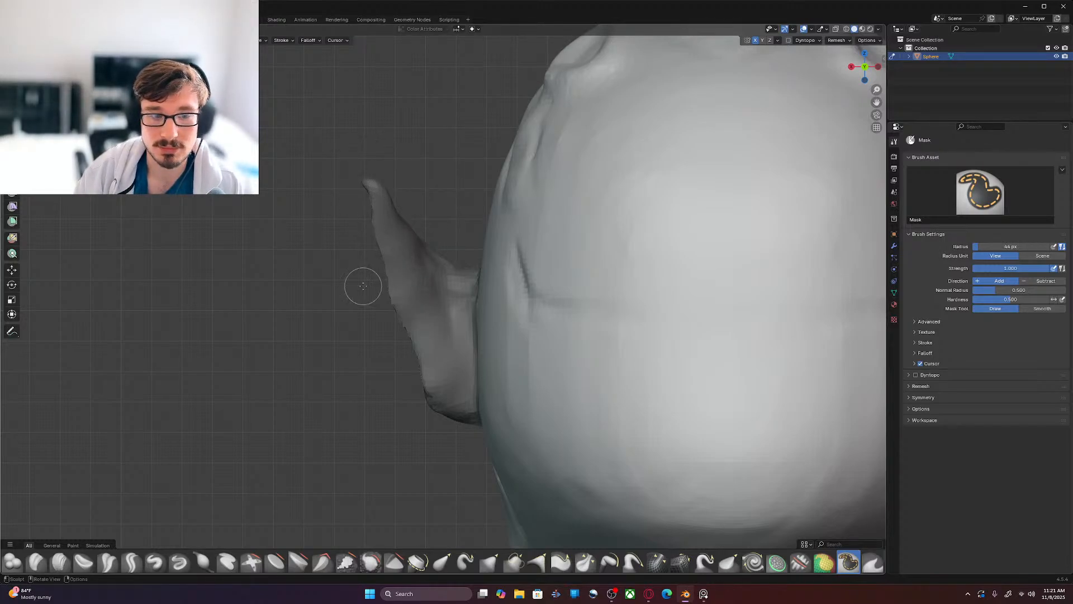
# Step: Fill the mask gaps along the ear's outer edge, tip and the rear of its base
pyautogui.moveTo(441, 320)
pyautogui.mouseDown(button='middle')
pyautogui.moveTo(515, 292)
pyautogui.moveTo(549, 238)
pyautogui.moveTo(538, 295)
pyautogui.moveTo(586, 225)
pyautogui.mouseUp(button='middle')
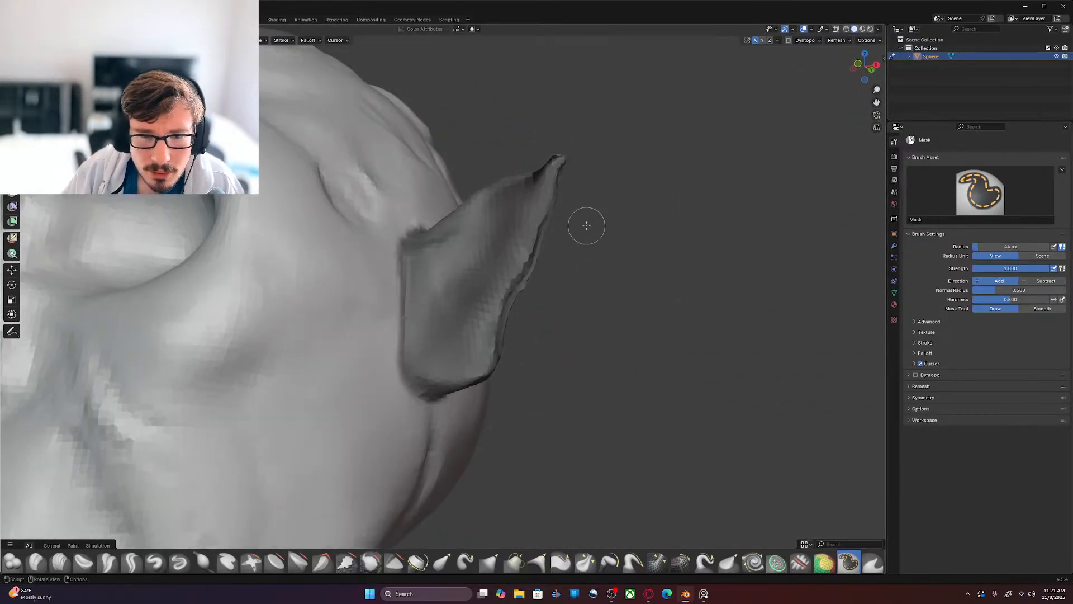
pyautogui.moveTo(529, 301); pyautogui.dragTo(542, 266)
pyautogui.moveTo(564, 201); pyautogui.dragTo(574, 171)
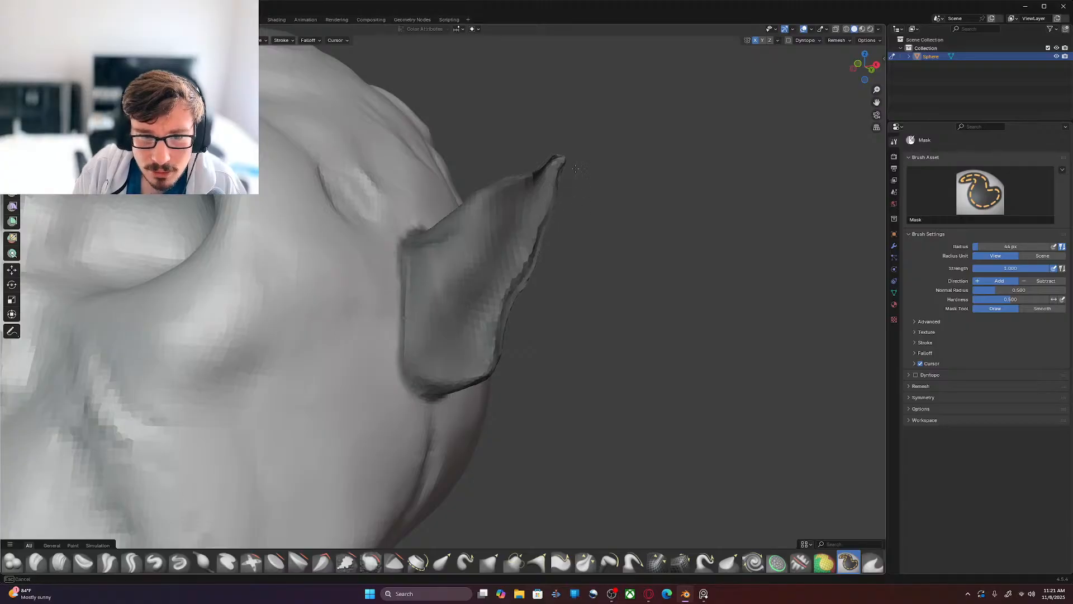
pyautogui.moveTo(561, 227); pyautogui.dragTo(561, 230)
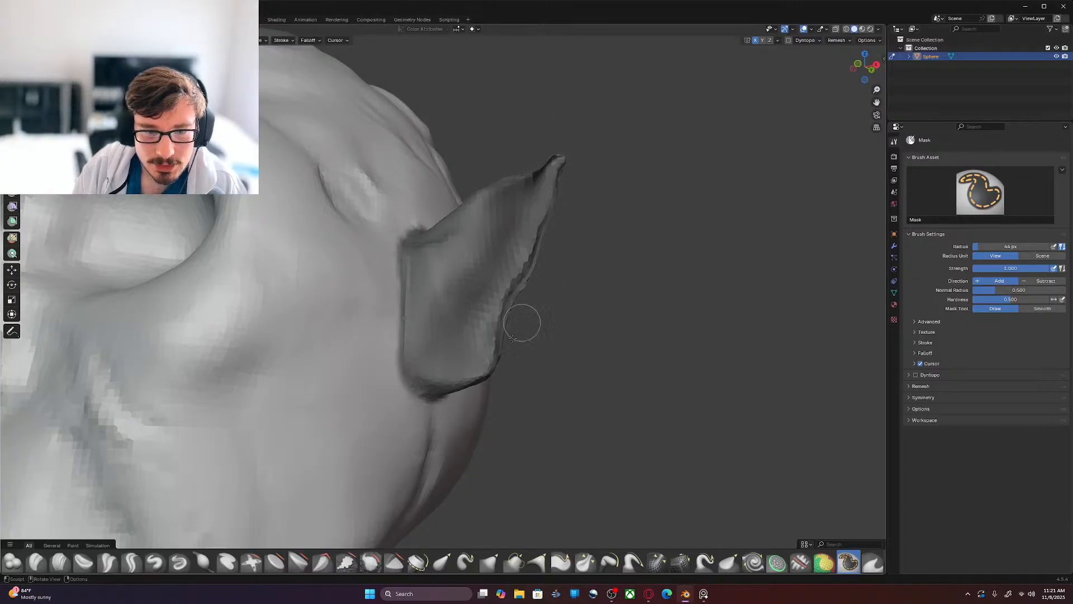
pyautogui.moveTo(470, 368); pyautogui.dragTo(476, 328)
pyautogui.moveTo(485, 242); pyautogui.dragTo(533, 195)
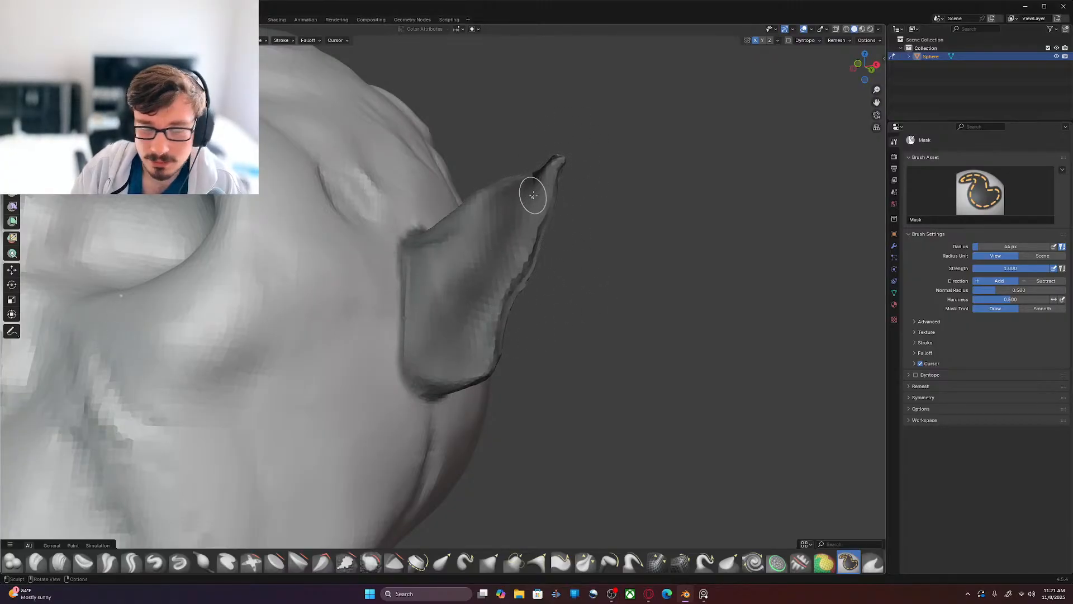
pyautogui.moveTo(533, 195); pyautogui.dragTo(436, 266, button='middle')
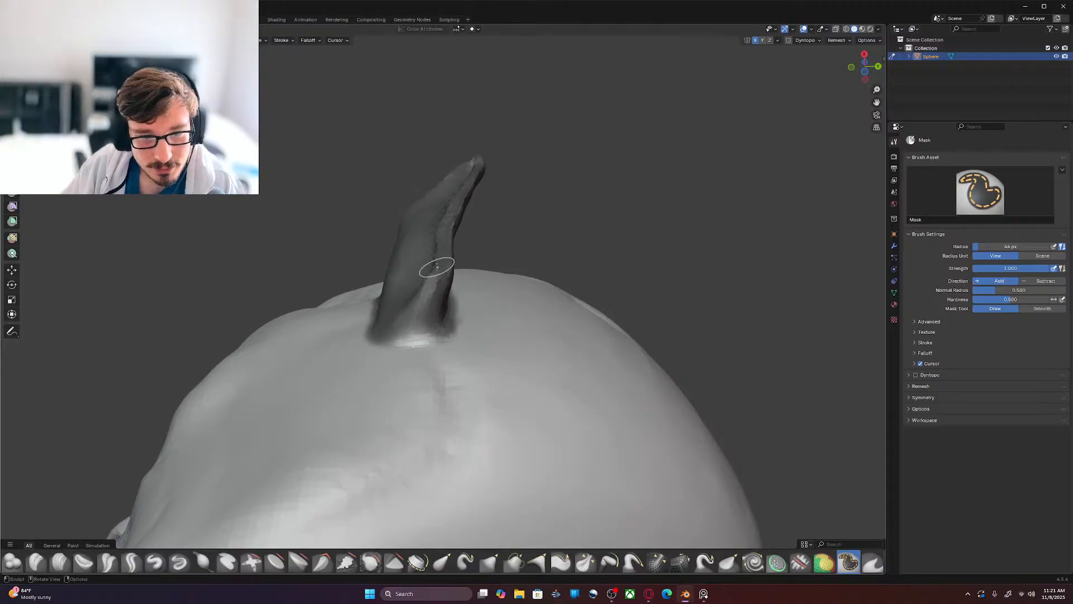
pyautogui.moveTo(392, 334)
pyautogui.mouseDown()
pyautogui.moveTo(425, 326)
pyautogui.moveTo(414, 323)
pyautogui.moveTo(421, 301)
pyautogui.mouseUp()
# Step: Invert the mask so the head is protected and only the ears can be sculpted
pyautogui.moveTo(577, 289)
pyautogui.mouseDown(button='middle')
pyautogui.moveTo(648, 374)
pyautogui.moveTo(544, 347)
pyautogui.mouseUp(button='middle')
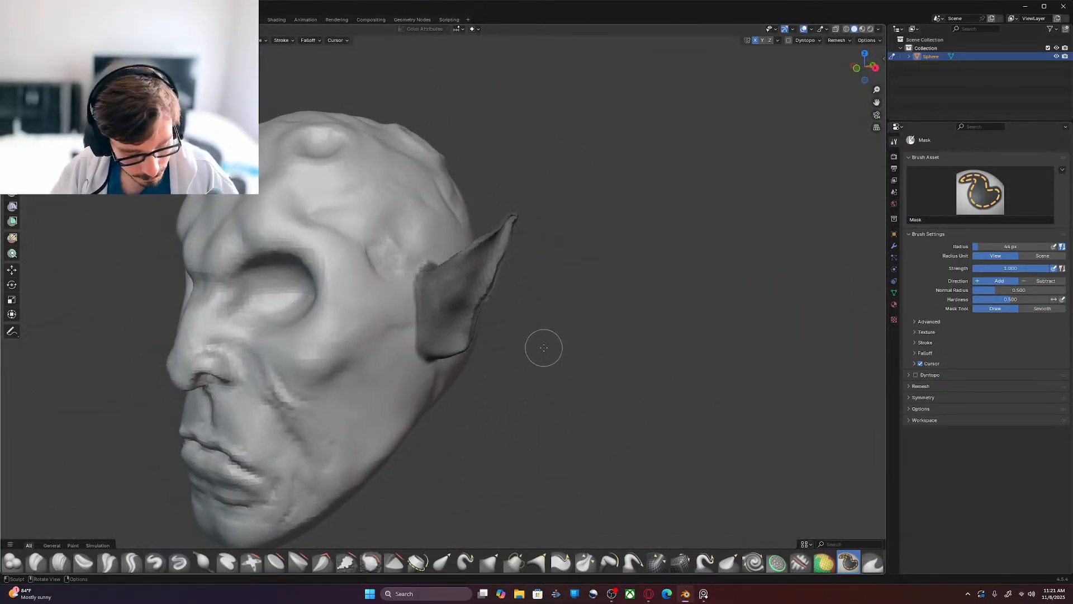
pyautogui.hotkey('ctrl', 'i')
pyautogui.moveTo(539, 362)
pyautogui.mouseDown(button='middle')
pyautogui.moveTo(397, 367)
pyautogui.moveTo(484, 334)
pyautogui.moveTo(525, 343)
pyautogui.moveTo(512, 342)
pyautogui.moveTo(554, 268)
pyautogui.moveTo(523, 324)
pyautogui.mouseUp(button='middle')
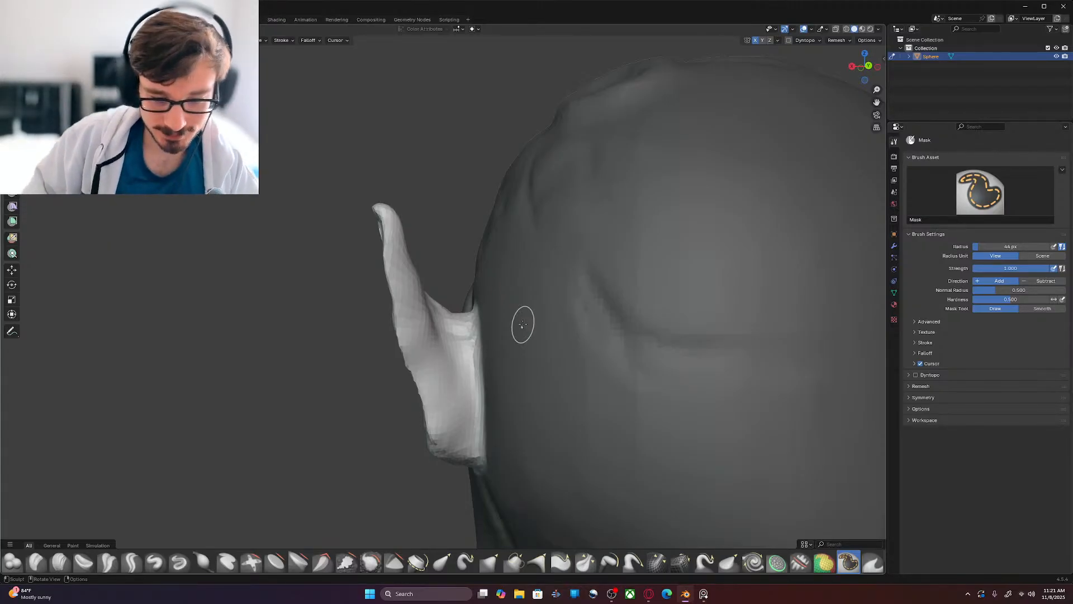
# Step: Push the ear's lobe and lower outer edge in toward the head in back view with a 139 px Grab brush
pyautogui.press('ctrl+KP_1')
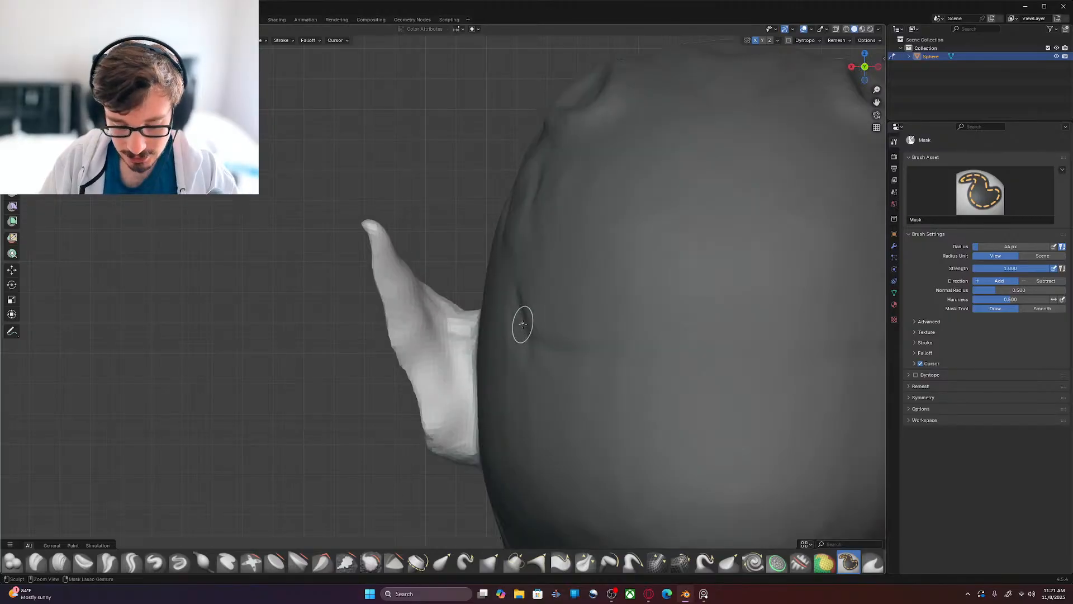
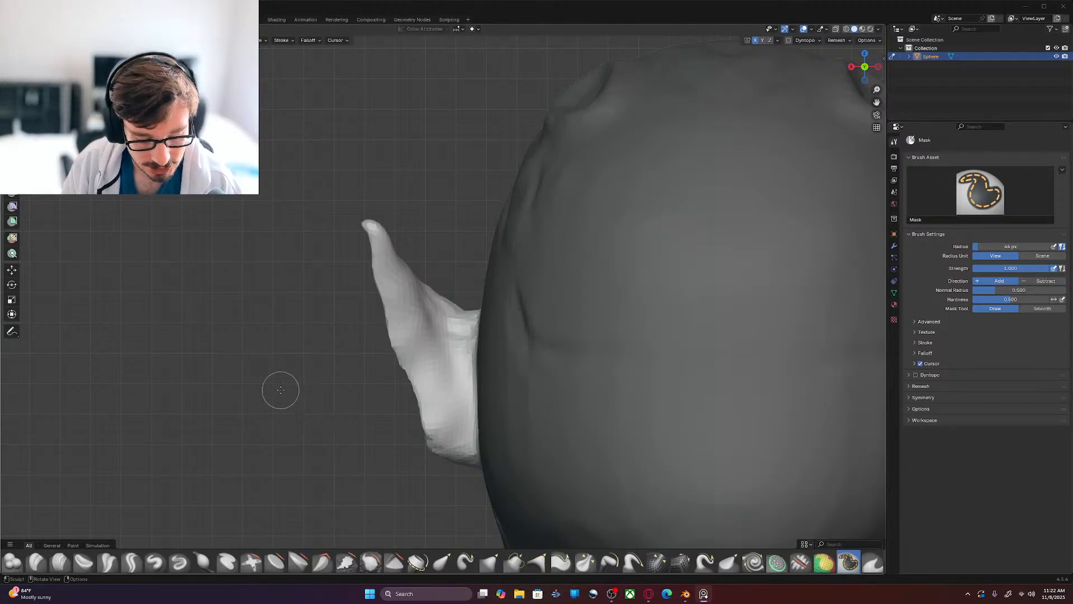
pyautogui.press('g')
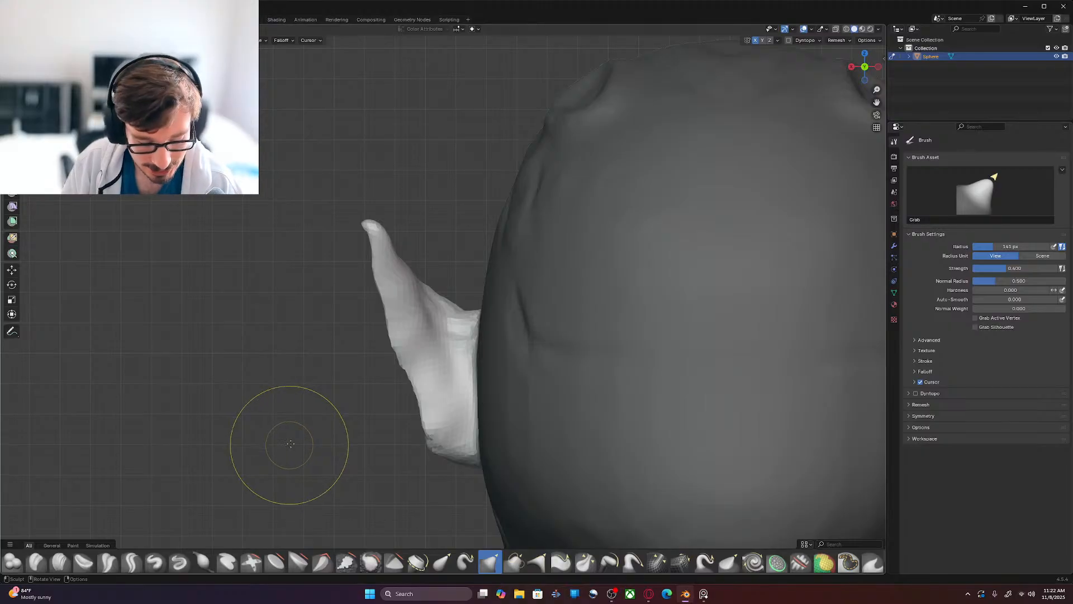
pyautogui.press('f')
pyautogui.click(309, 447)
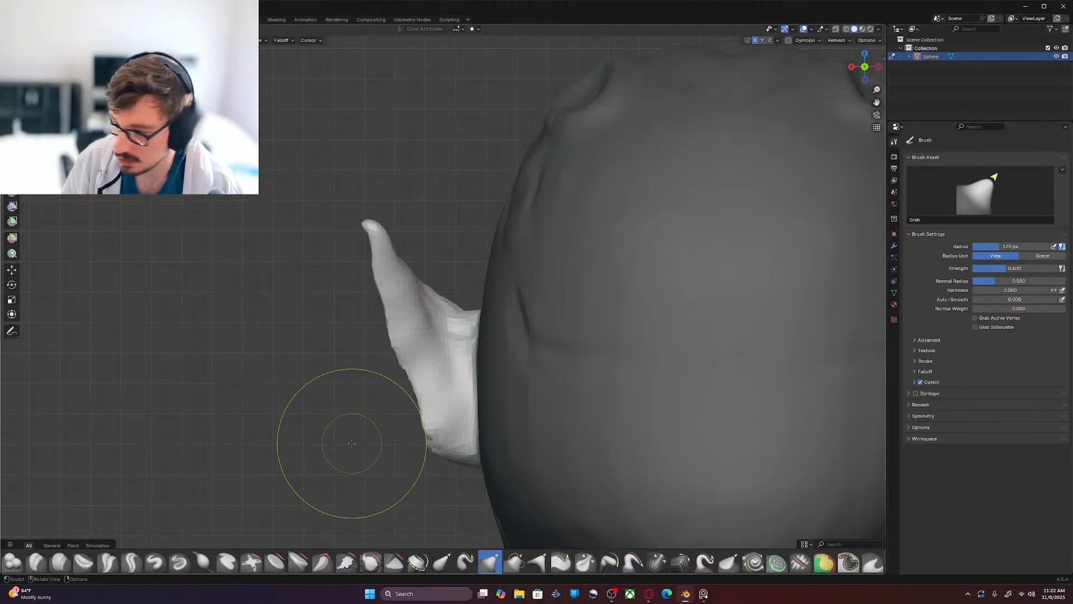
pyautogui.press('f')
pyautogui.click(336, 445)
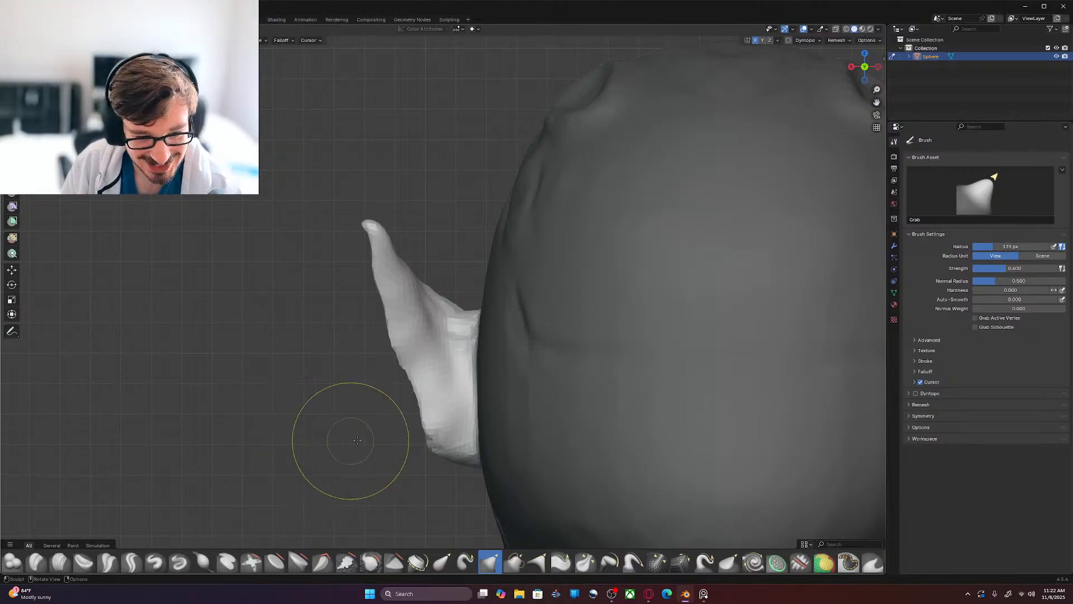
pyautogui.moveTo(442, 455); pyautogui.dragTo(458, 446)
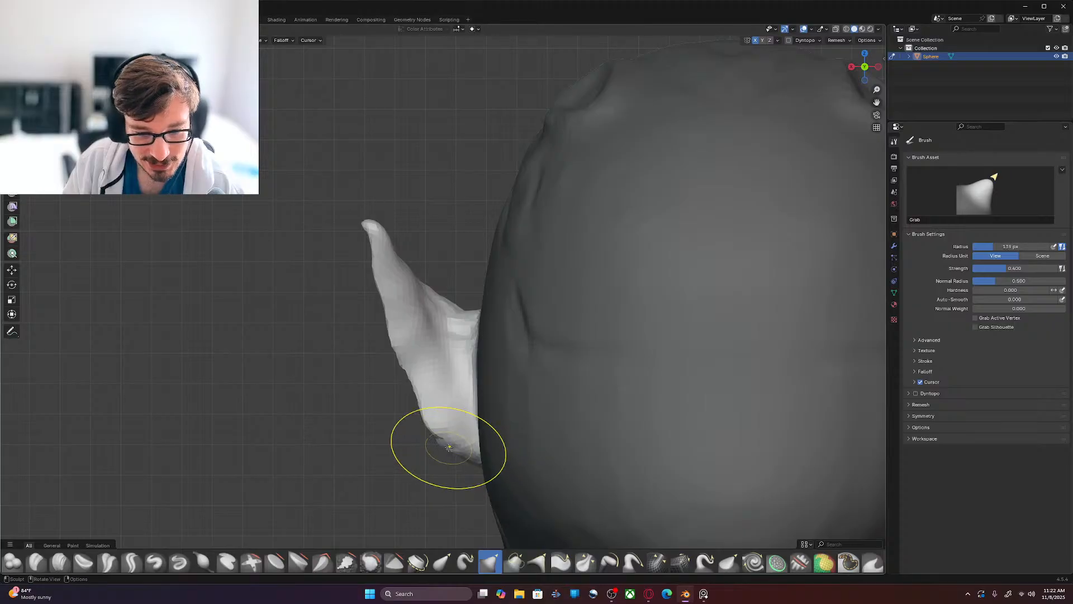
pyautogui.moveTo(428, 400); pyautogui.dragTo(434, 384)
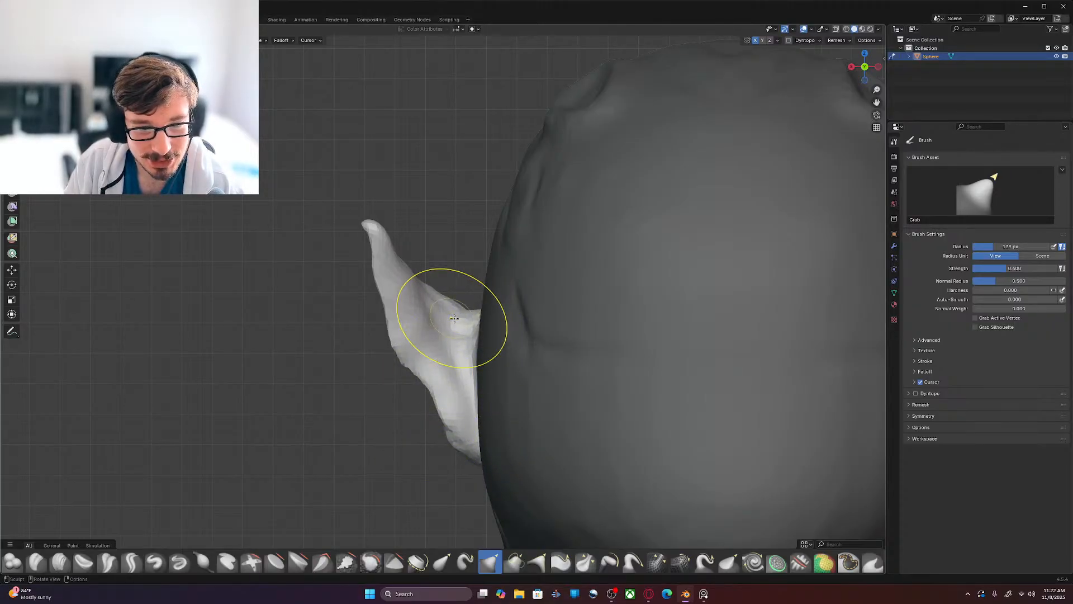
pyautogui.moveTo(447, 373); pyautogui.dragTo(452, 385)
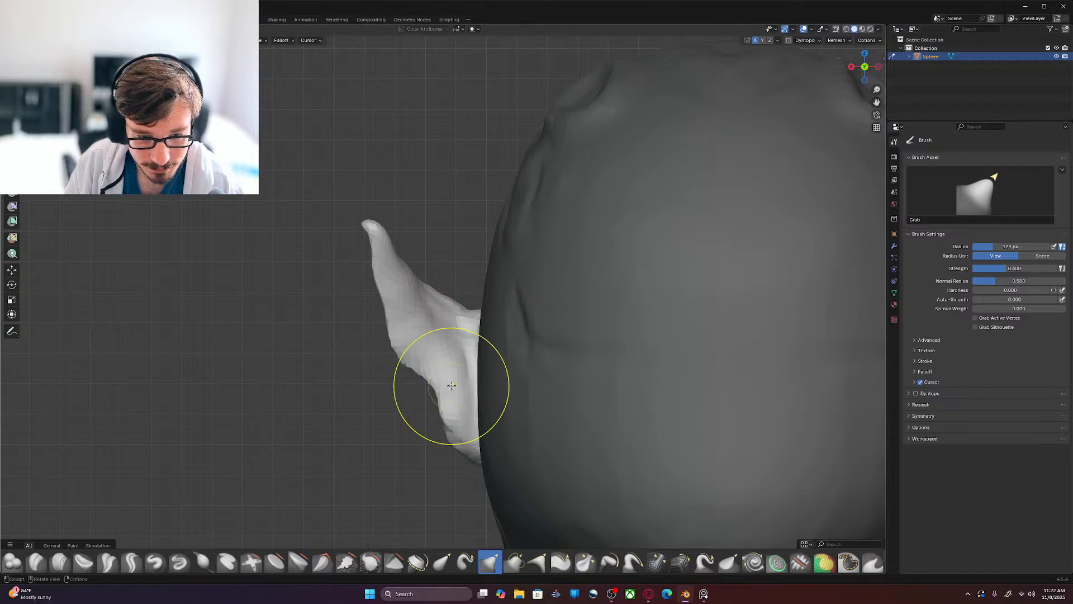
# Step: Reduce the Grab radius to about 85 px and pull the ear's lower outer edge into a smoother slope in front view
pyautogui.press('KP_1')
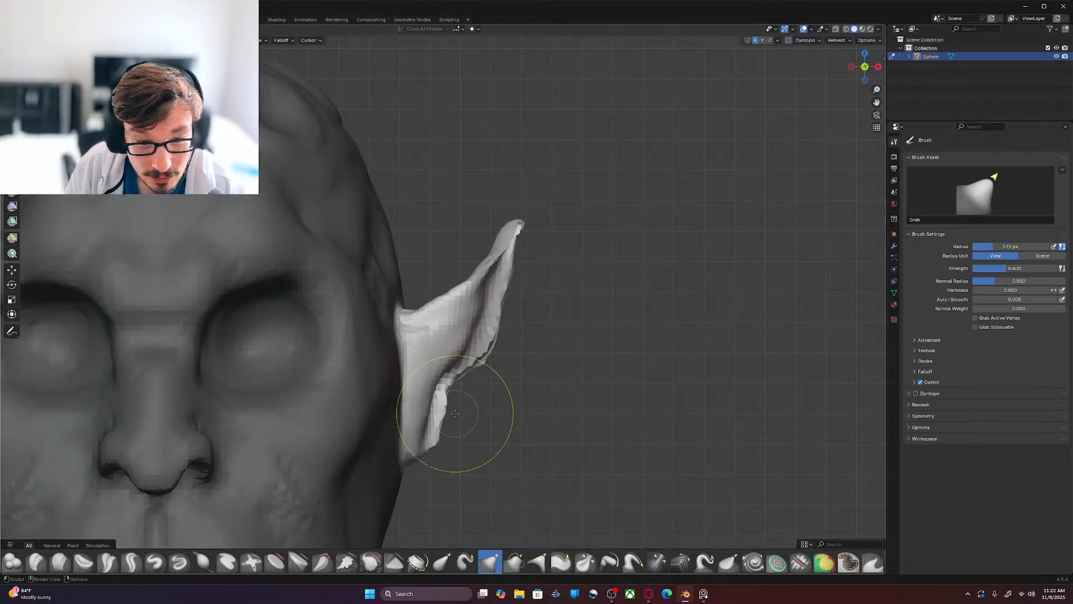
pyautogui.click(408, 400)
pyautogui.press('f')
pyautogui.click(431, 400)
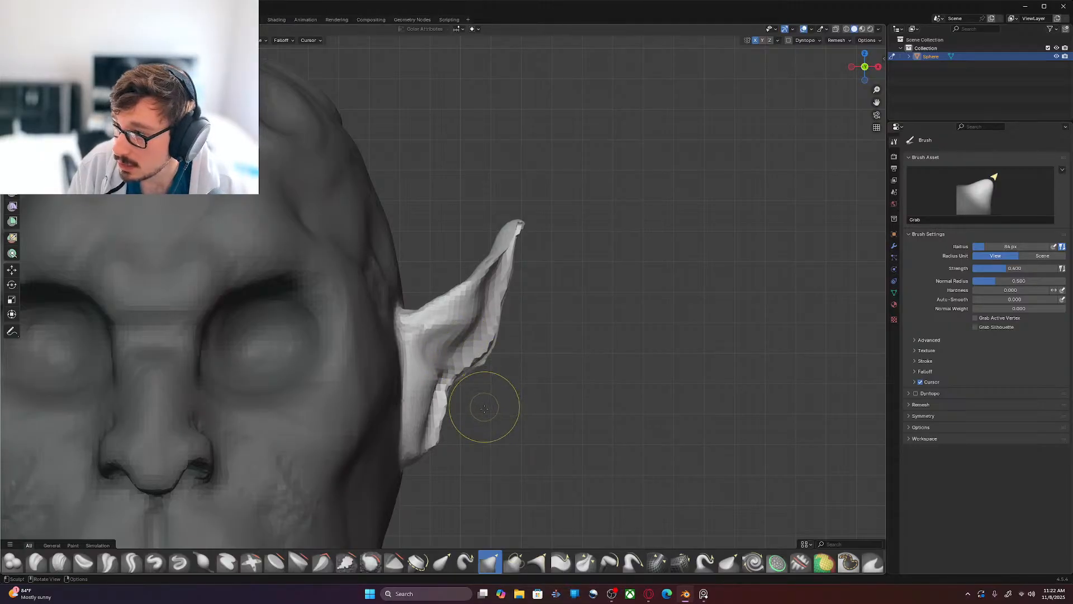
pyautogui.moveTo(417, 387)
pyautogui.mouseDown()
pyautogui.moveTo(422, 370)
pyautogui.moveTo(436, 376)
pyautogui.mouseUp()
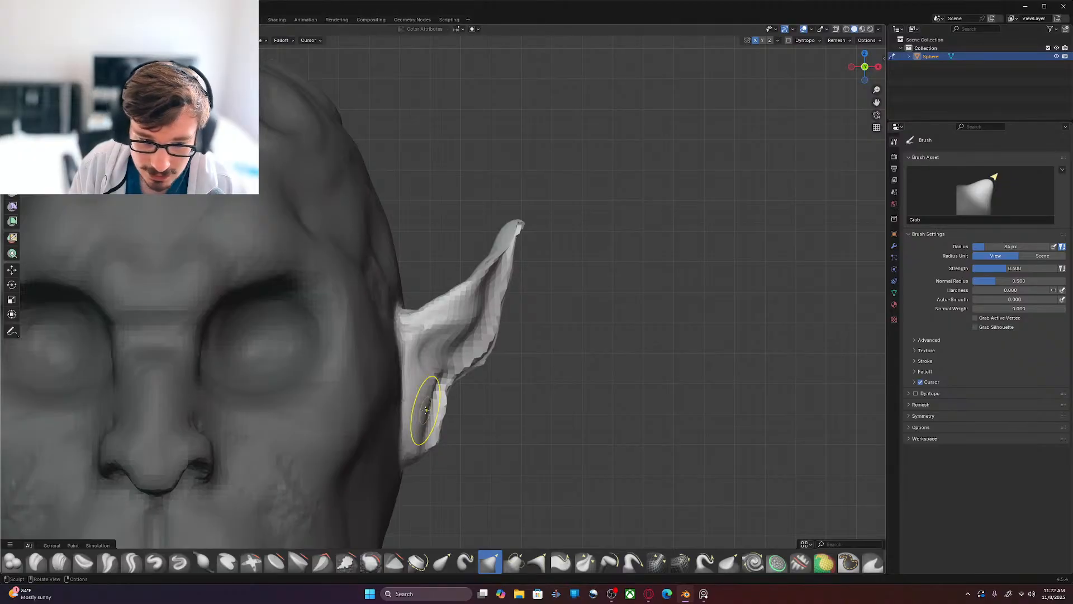
pyautogui.moveTo(426, 407)
pyautogui.mouseDown()
pyautogui.moveTo(432, 370)
pyautogui.moveTo(445, 413)
pyautogui.mouseUp()
pyautogui.moveTo(445, 412)
pyautogui.mouseDown()
pyautogui.moveTo(446, 399)
pyautogui.moveTo(481, 376)
pyautogui.mouseUp()
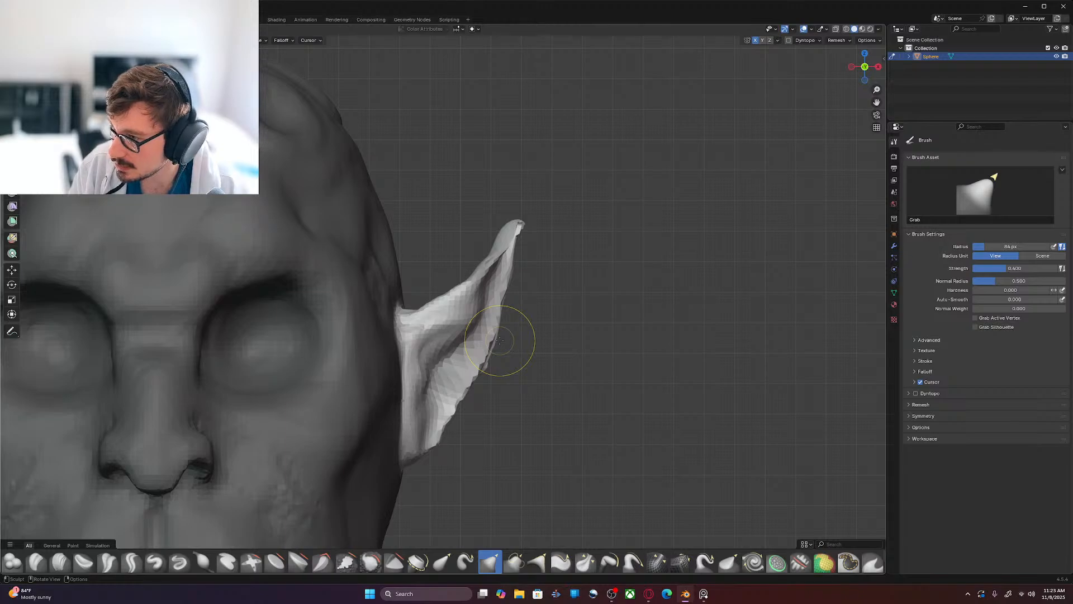
pyautogui.moveTo(508, 299); pyautogui.dragTo(503, 283)
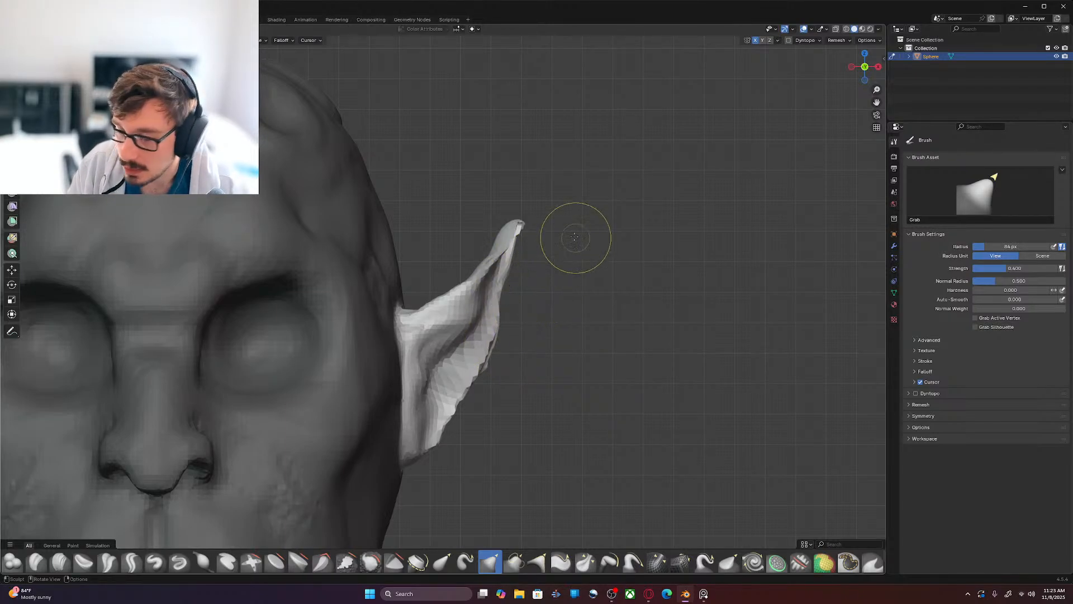
# Step: Extend the ear's tip outward and pull its upper edge up and outward into a fuller curve with the Grab brush
pyautogui.moveTo(516, 226)
pyautogui.mouseDown()
pyautogui.moveTo(539, 227)
pyautogui.moveTo(508, 261)
pyautogui.mouseUp()
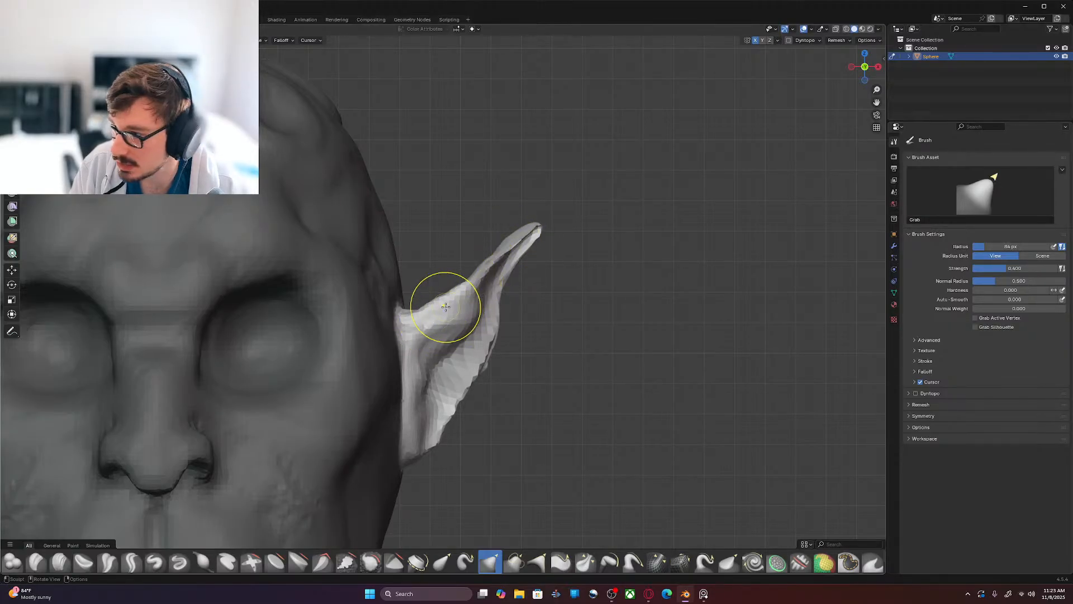
pyautogui.moveTo(441, 301); pyautogui.dragTo(524, 224)
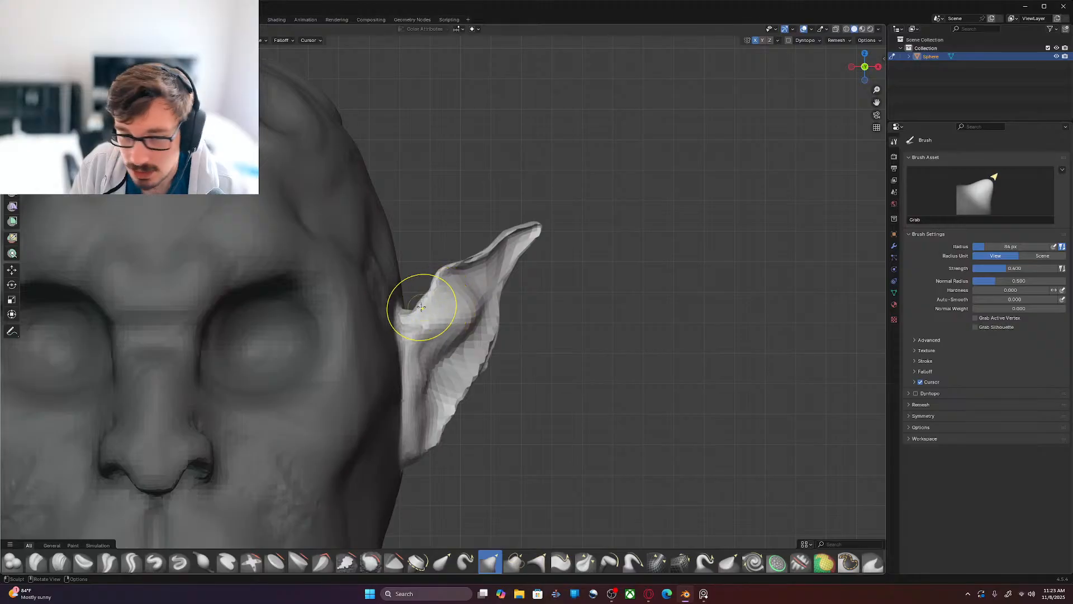
pyautogui.moveTo(426, 284)
pyautogui.mouseDown()
pyautogui.moveTo(458, 273)
pyautogui.moveTo(465, 250)
pyautogui.mouseUp()
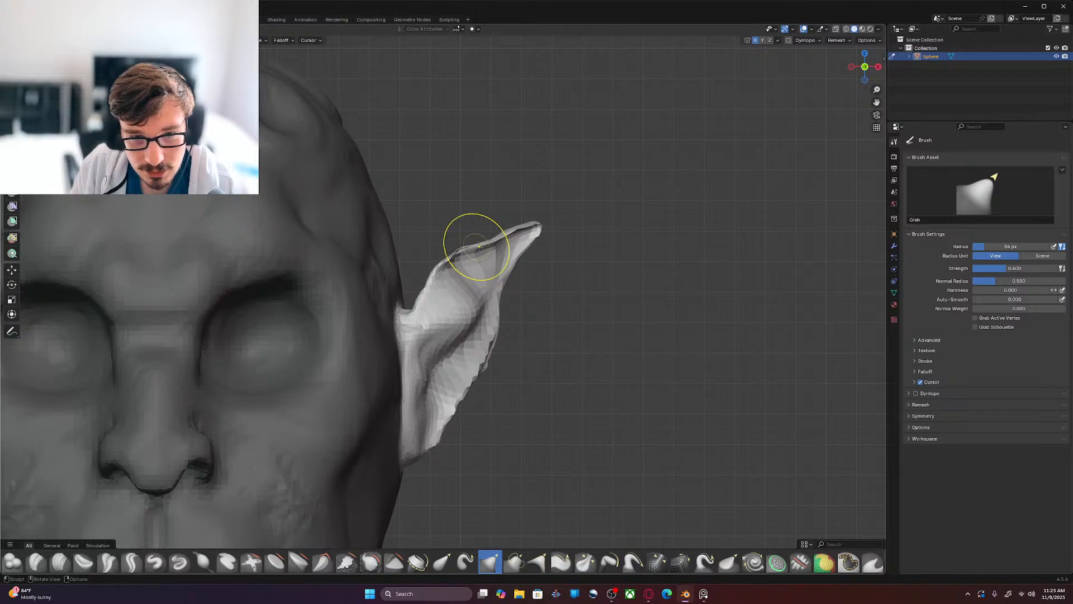
pyautogui.moveTo(492, 247)
pyautogui.mouseDown()
pyautogui.moveTo(542, 225)
pyautogui.moveTo(529, 213)
pyautogui.moveTo(515, 222)
pyautogui.mouseUp()
pyautogui.moveTo(488, 229)
pyautogui.mouseDown()
pyautogui.moveTo(479, 227)
pyautogui.moveTo(523, 218)
pyautogui.mouseUp()
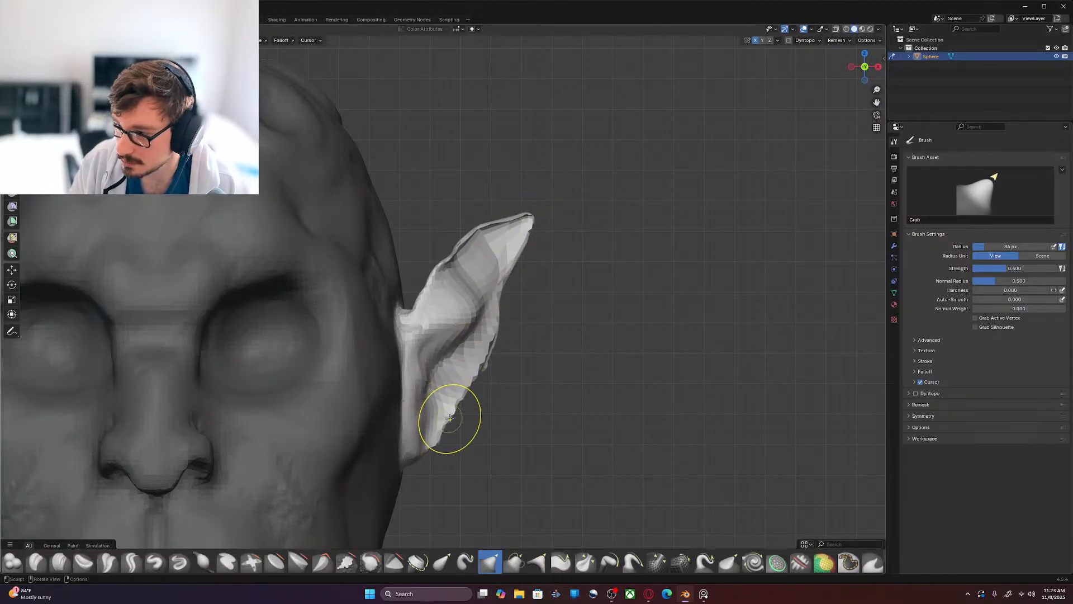
pyautogui.moveTo(463, 315)
pyautogui.mouseDown()
pyautogui.moveTo(430, 337)
pyautogui.moveTo(468, 292)
pyautogui.mouseUp()
# Step: Adjust the ear's inner edge, tip and outer contour from behind the head with the Grab brush
pyautogui.moveTo(468, 292)
pyautogui.mouseDown(button='middle')
pyautogui.moveTo(506, 363)
pyautogui.moveTo(504, 323)
pyautogui.mouseUp(button='middle')
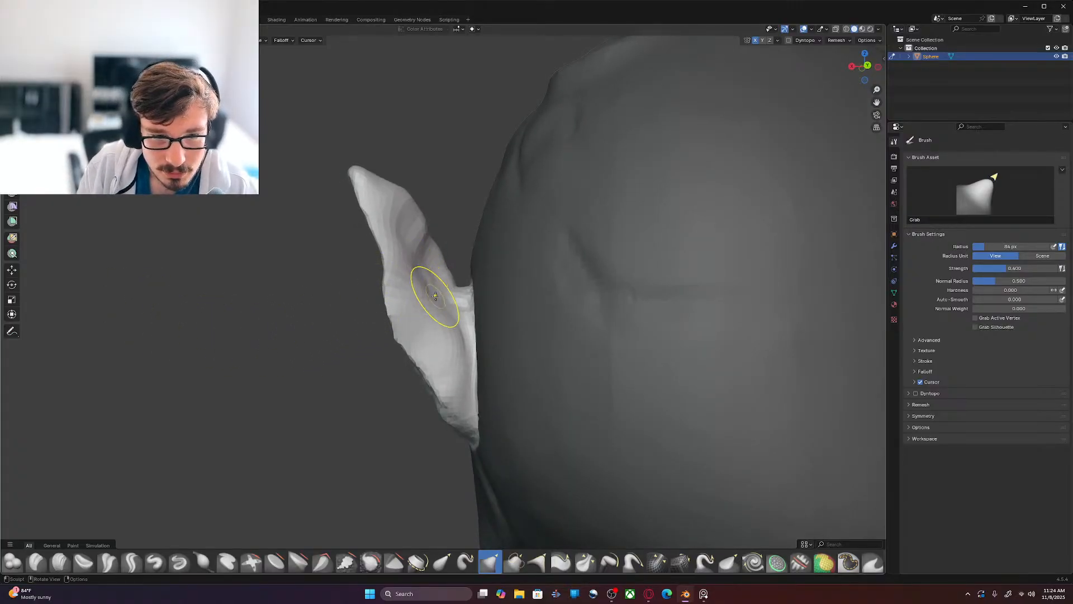
pyautogui.moveTo(436, 303)
pyautogui.mouseDown()
pyautogui.moveTo(447, 286)
pyautogui.moveTo(434, 243)
pyautogui.mouseUp()
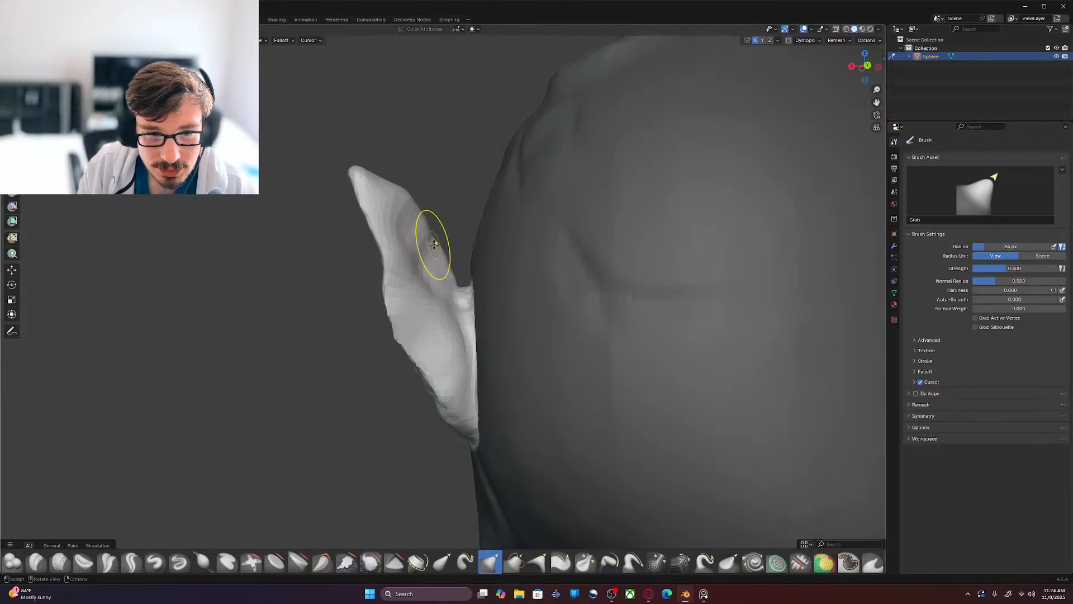
pyautogui.moveTo(363, 170); pyautogui.dragTo(371, 182)
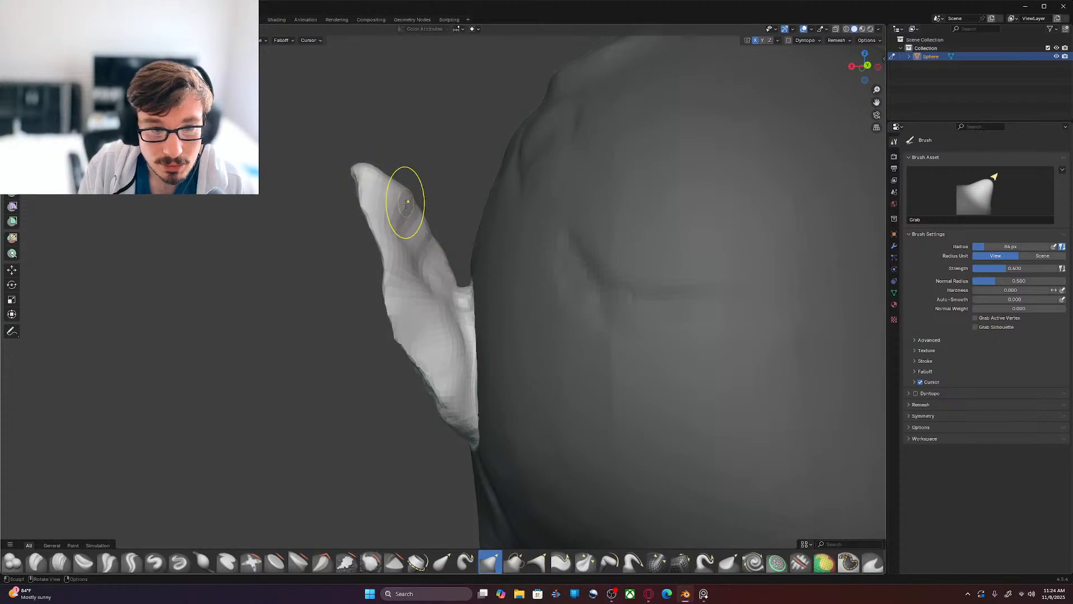
pyautogui.moveTo(423, 239); pyautogui.dragTo(394, 225)
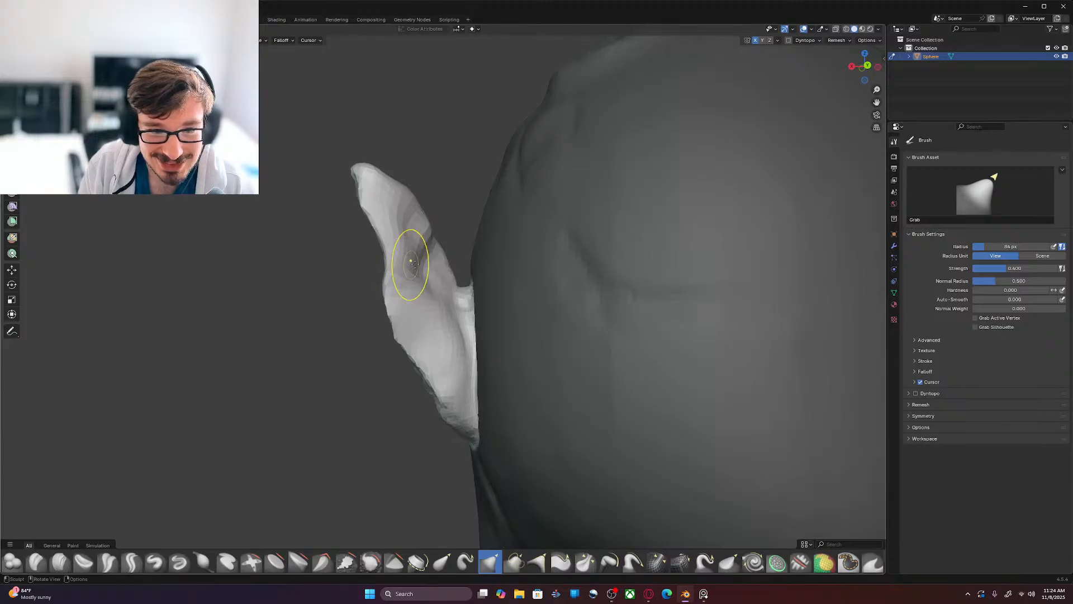
pyautogui.moveTo(403, 303)
pyautogui.mouseDown()
pyautogui.moveTo(398, 295)
pyautogui.moveTo(443, 371)
pyautogui.mouseUp()
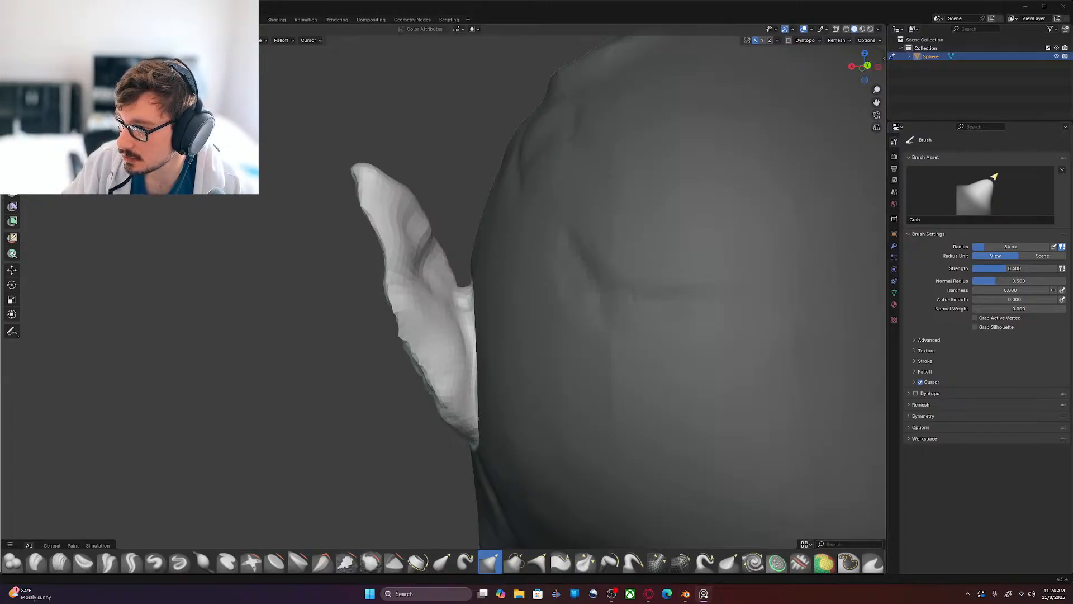
# Step: Nudge the ear's rim with Grab and smooth the jagged mesh along the edge near the tip
pyautogui.moveTo(520, 379)
pyautogui.mouseDown(button='middle')
pyautogui.moveTo(597, 362)
pyautogui.moveTo(643, 373)
pyautogui.moveTo(615, 386)
pyautogui.moveTo(642, 391)
pyautogui.moveTo(532, 405)
pyautogui.moveTo(517, 428)
pyautogui.moveTo(647, 350)
pyautogui.moveTo(576, 406)
pyautogui.moveTo(520, 388)
pyautogui.moveTo(546, 352)
pyautogui.moveTo(504, 353)
pyautogui.moveTo(492, 307)
pyautogui.moveTo(468, 355)
pyautogui.moveTo(531, 431)
pyautogui.mouseUp(button='middle')
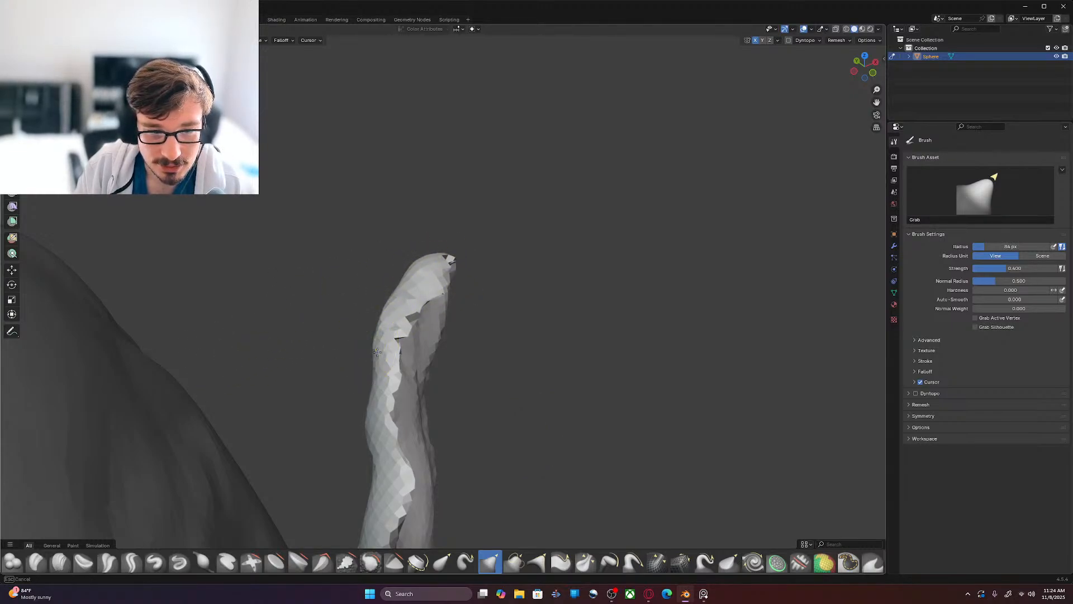
pyautogui.moveTo(374, 393); pyautogui.dragTo(370, 393)
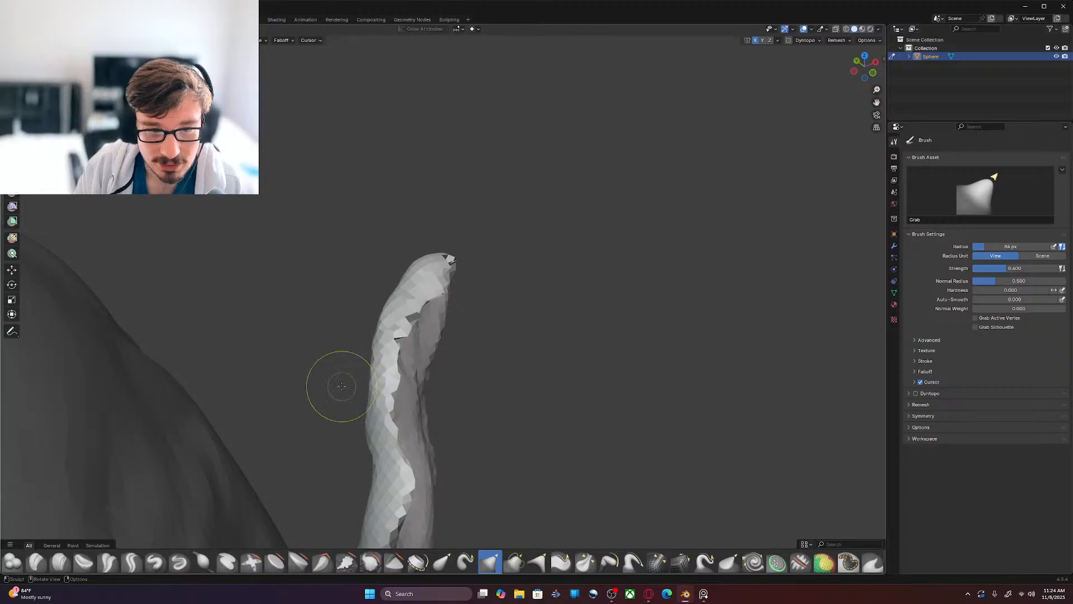
pyautogui.moveTo(415, 396); pyautogui.dragTo(390, 336, button='middle')
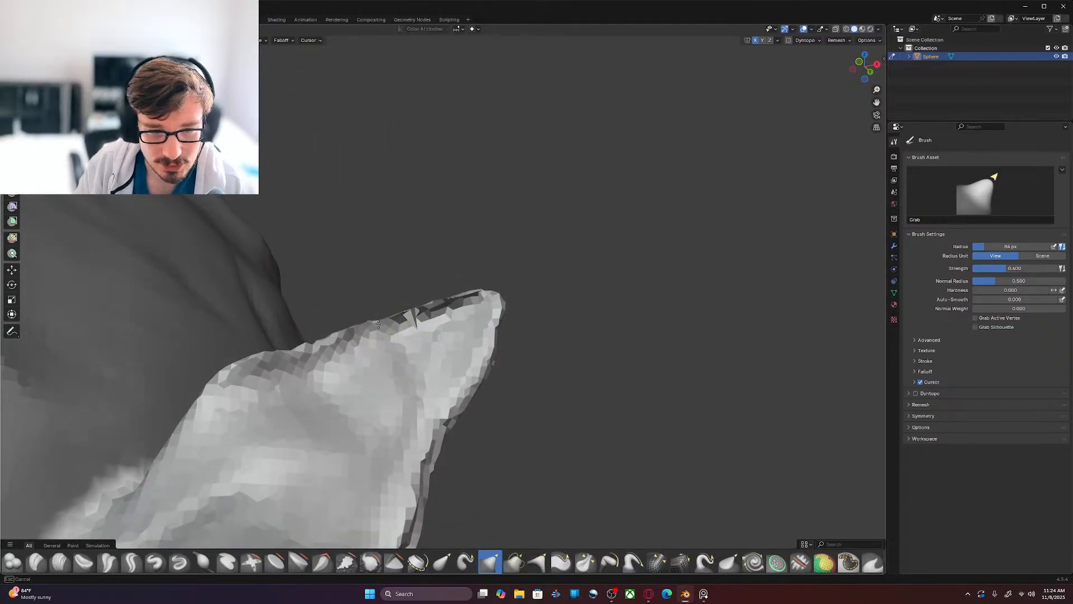
pyautogui.moveTo(437, 308)
pyautogui.keyDown('shift'); pyautogui.mouseDown()
pyautogui.moveTo(464, 292)
pyautogui.moveTo(447, 305)
pyautogui.mouseUp(); pyautogui.keyUp('shift')
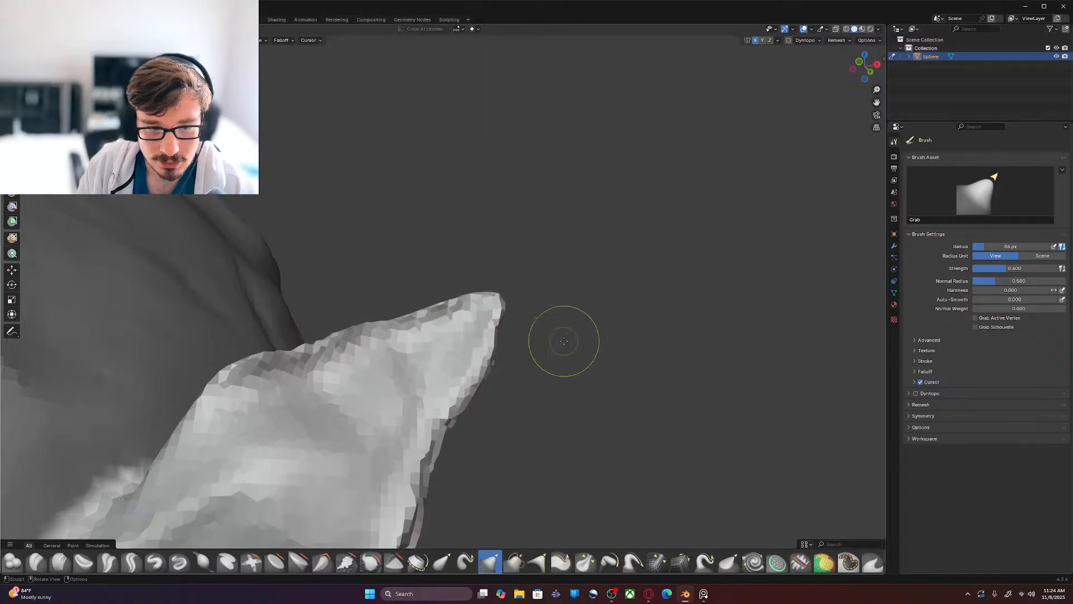
pyautogui.moveTo(510, 417); pyautogui.dragTo(430, 500, button='middle')
pyautogui.moveTo(541, 419)
pyautogui.mouseDown(button='middle')
pyautogui.moveTo(500, 419)
pyautogui.moveTo(565, 304)
pyautogui.mouseUp(button='middle')
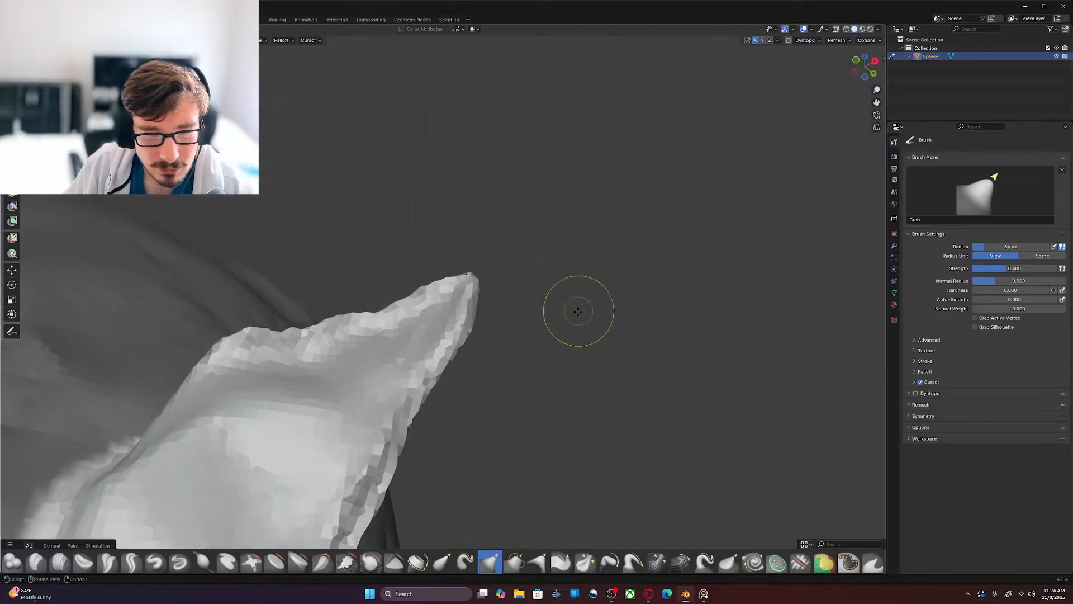
pyautogui.moveTo(558, 354)
pyautogui.mouseDown(button='middle')
pyautogui.moveTo(452, 427)
pyautogui.moveTo(551, 419)
pyautogui.moveTo(498, 391)
pyautogui.moveTo(580, 431)
pyautogui.moveTo(552, 300)
pyautogui.moveTo(577, 330)
pyautogui.moveTo(534, 360)
pyautogui.mouseUp(button='middle')
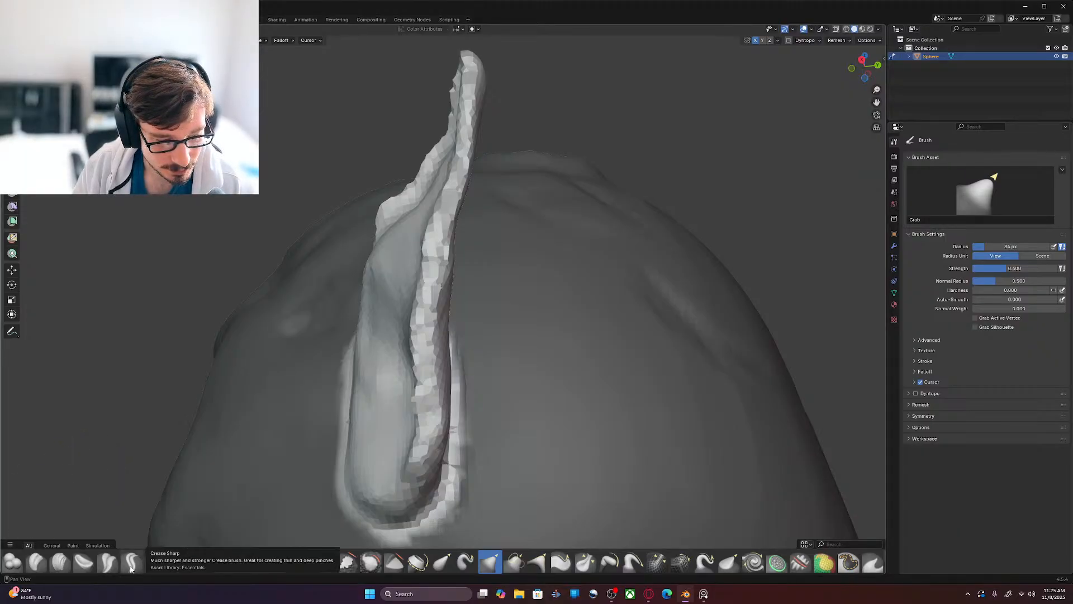
# Step: Refine the ear's outer rim from lobe to tip using the Crease Polish brush at a radius of about 59 px
pyautogui.click(108, 561)
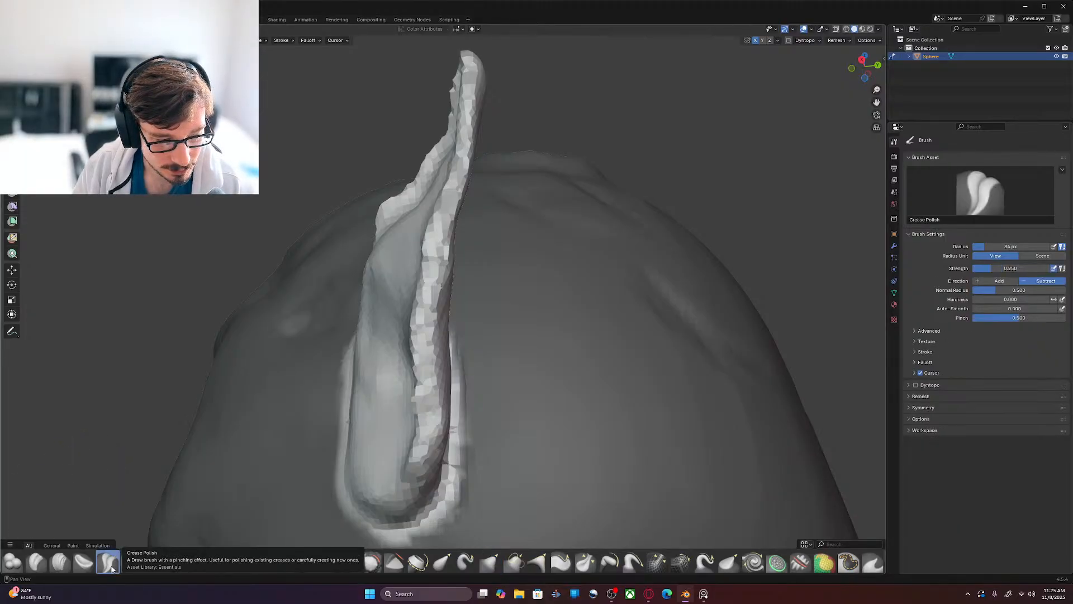
pyautogui.press('f')
pyautogui.click(355, 490)
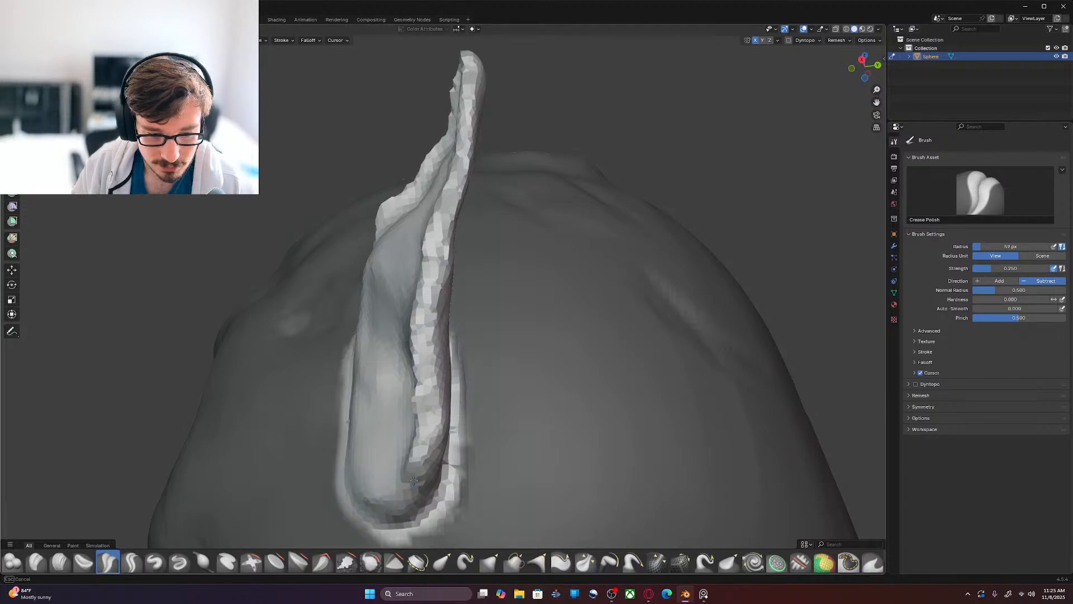
pyautogui.moveTo(418, 470); pyautogui.dragTo(438, 303)
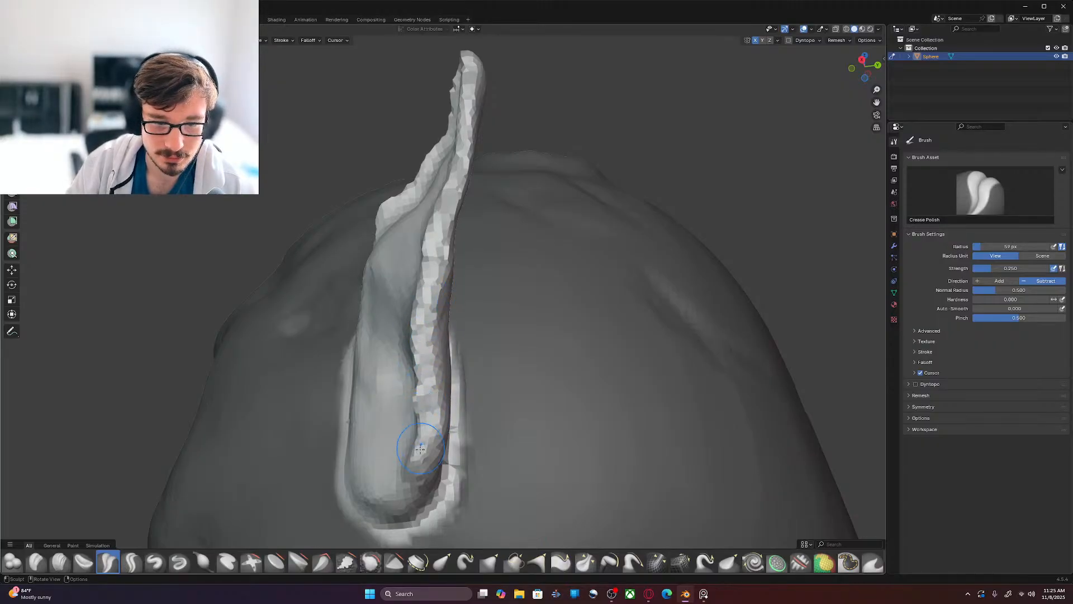
pyautogui.moveTo(419, 352); pyautogui.dragTo(426, 340)
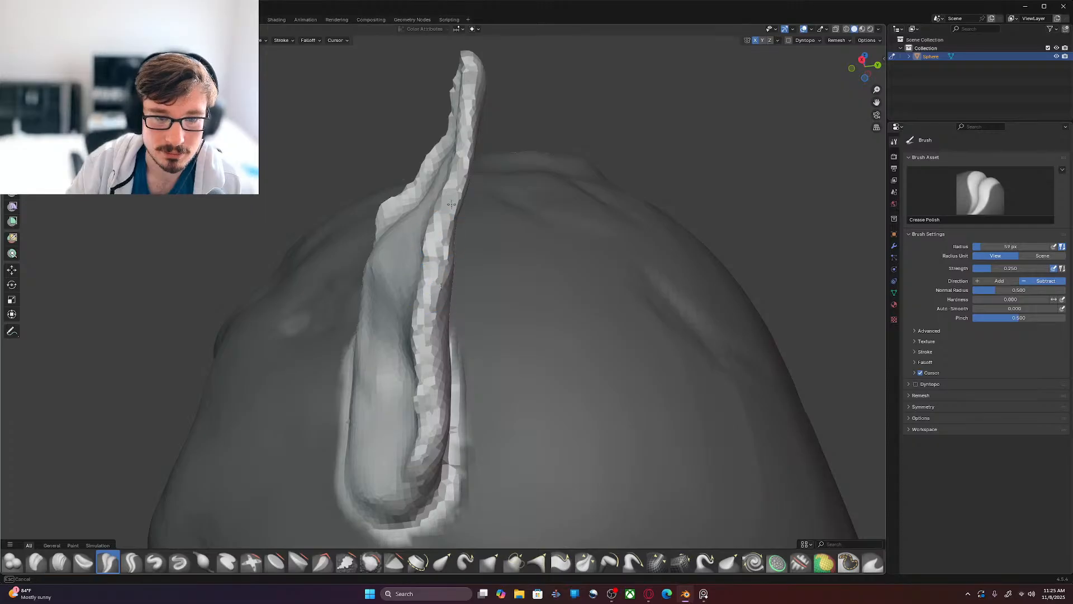
pyautogui.moveTo(468, 96); pyautogui.dragTo(464, 63)
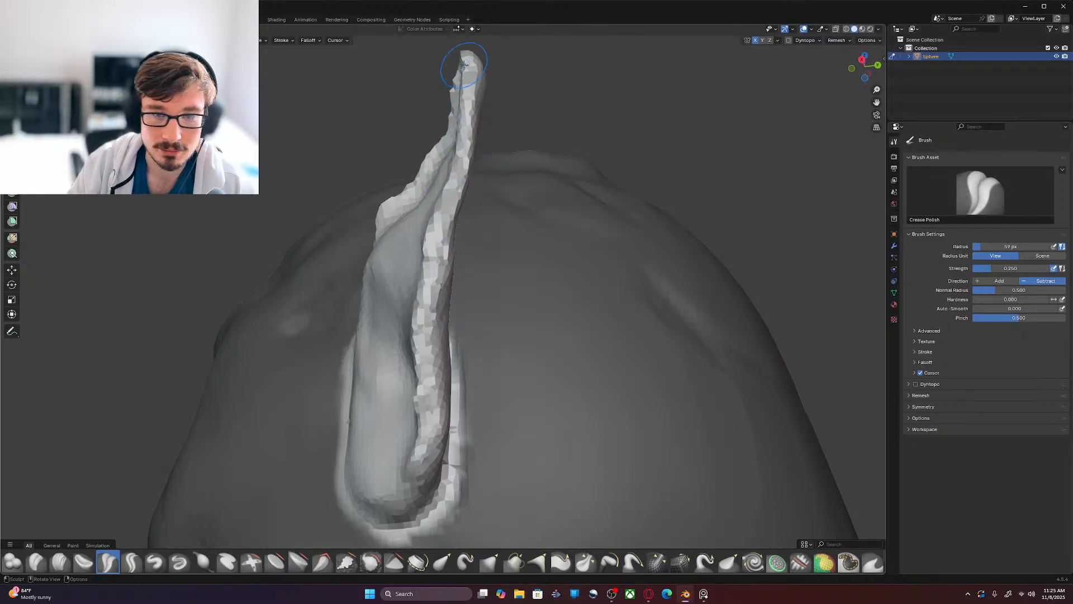
# Step: Clean up the ear's tip and upper front edge with Crease Polish strokes
pyautogui.moveTo(464, 65); pyautogui.dragTo(541, 354, button='middle')
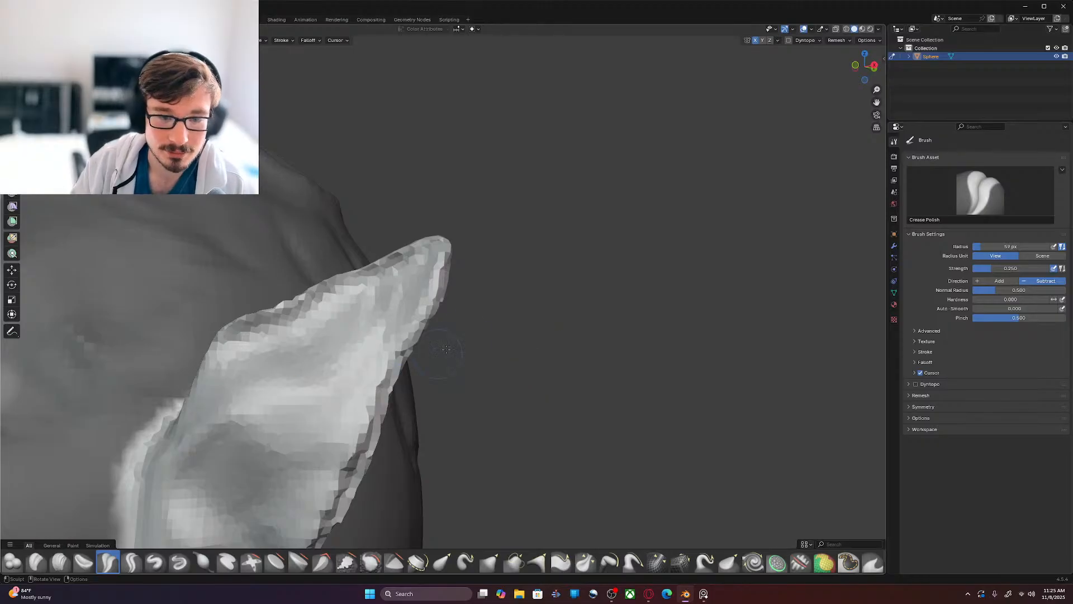
pyautogui.moveTo(421, 313)
pyautogui.mouseDown()
pyautogui.moveTo(437, 244)
pyautogui.moveTo(400, 252)
pyautogui.mouseUp()
pyautogui.moveTo(399, 251); pyautogui.dragTo(216, 339)
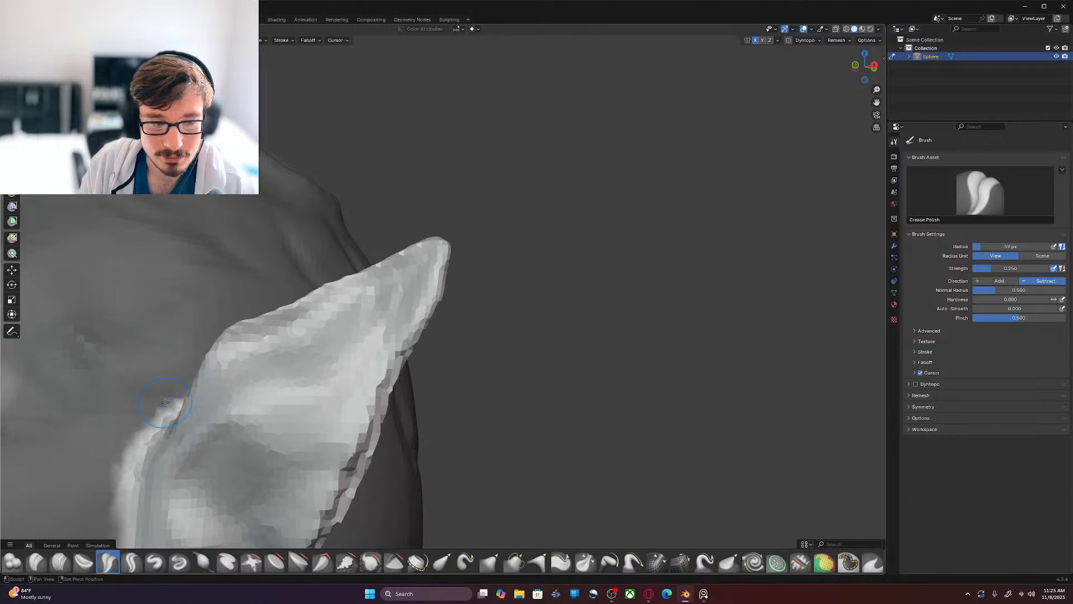
# Step: Build up the lower back of the ear near its base with a 40 px Clay Strips brush
pyautogui.moveTo(298, 402)
pyautogui.mouseDown(button='middle')
pyautogui.moveTo(408, 370)
pyautogui.moveTo(629, 425)
pyautogui.moveTo(578, 403)
pyautogui.moveTo(634, 379)
pyautogui.mouseUp(button='middle')
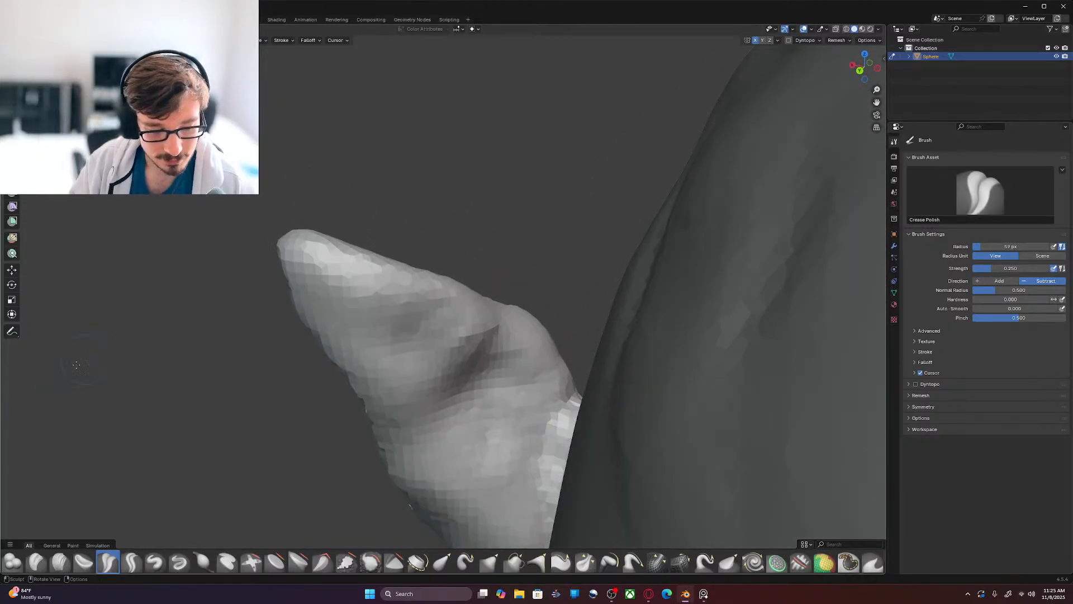
pyautogui.press('c')
pyautogui.press('f')
pyautogui.click(429, 387)
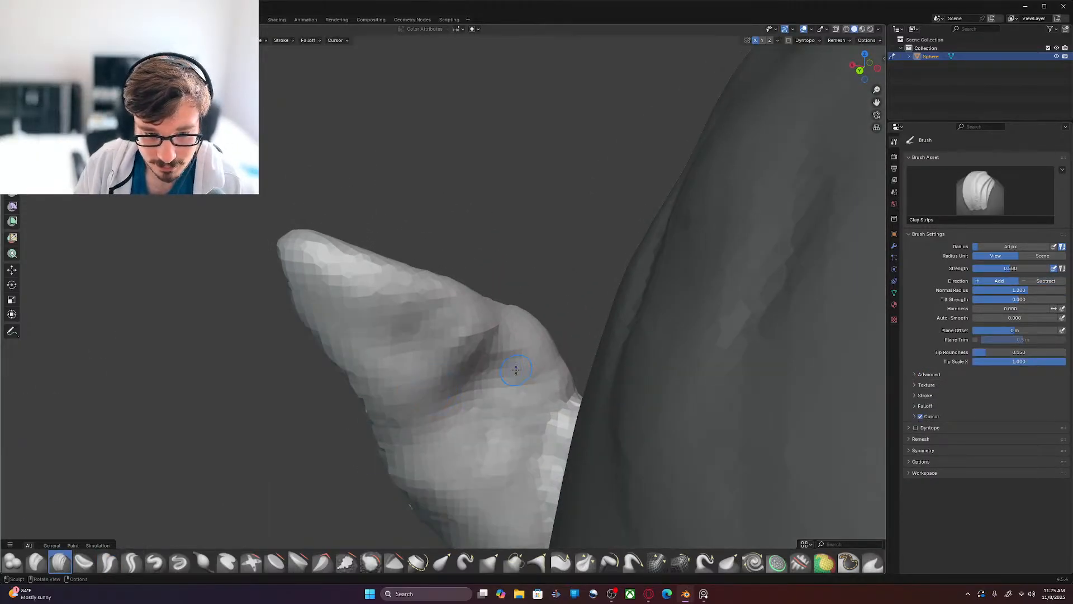
pyautogui.moveTo(503, 388); pyautogui.dragTo(538, 236, button='middle')
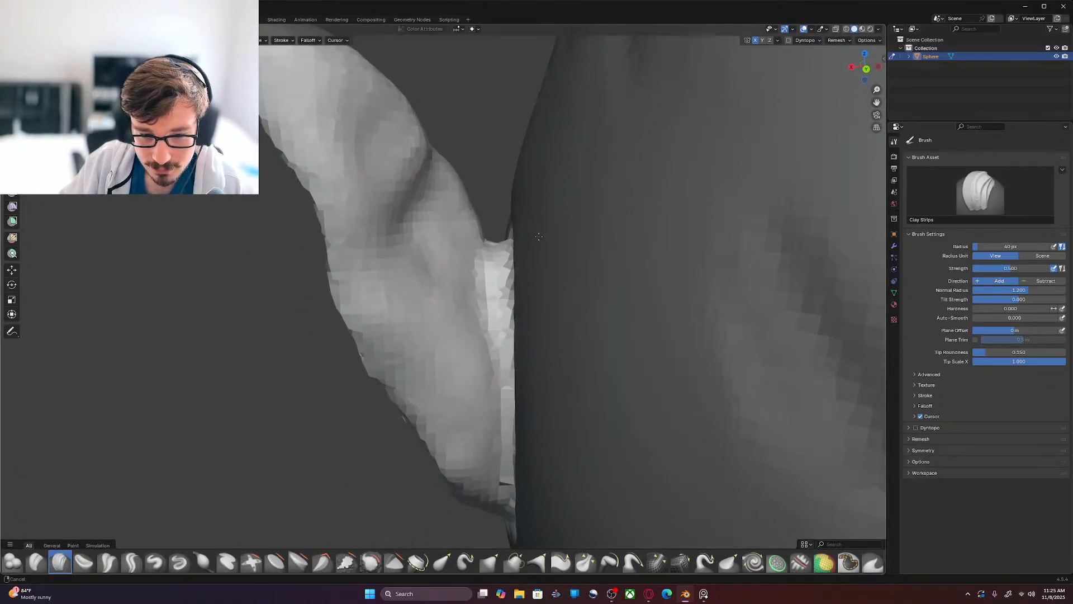
pyautogui.scroll(-3, 482, 306)
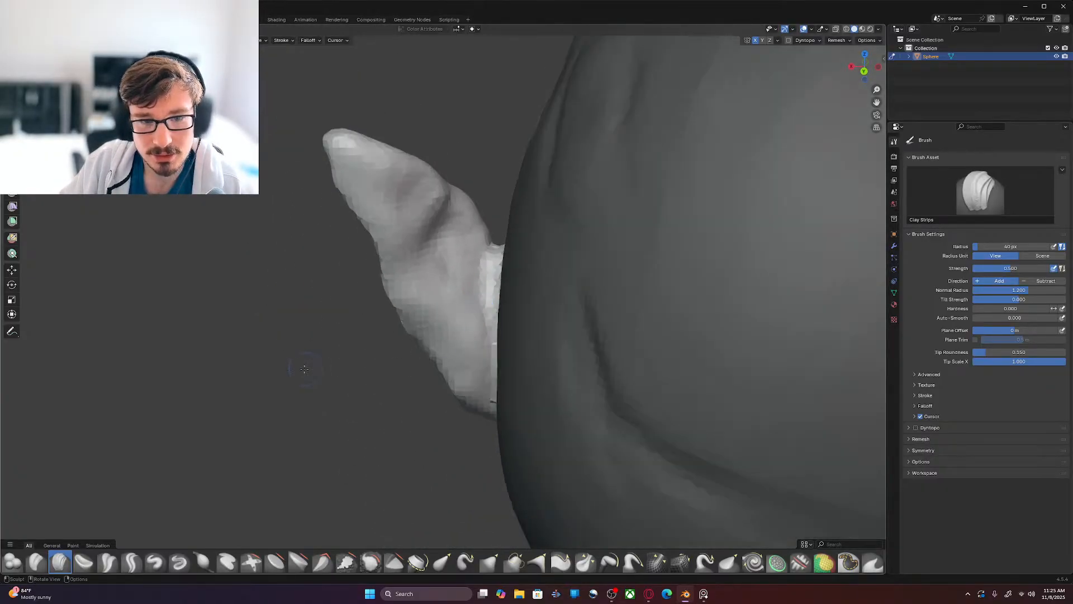
pyautogui.moveTo(302, 369); pyautogui.dragTo(492, 272, button='middle')
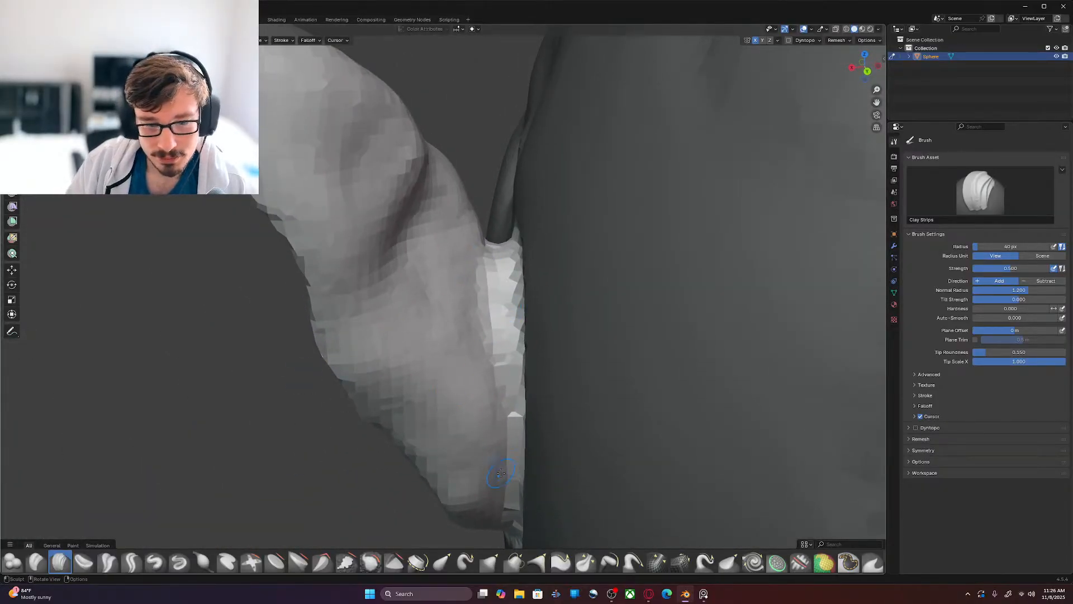
pyautogui.moveTo(492, 525); pyautogui.dragTo(463, 497)
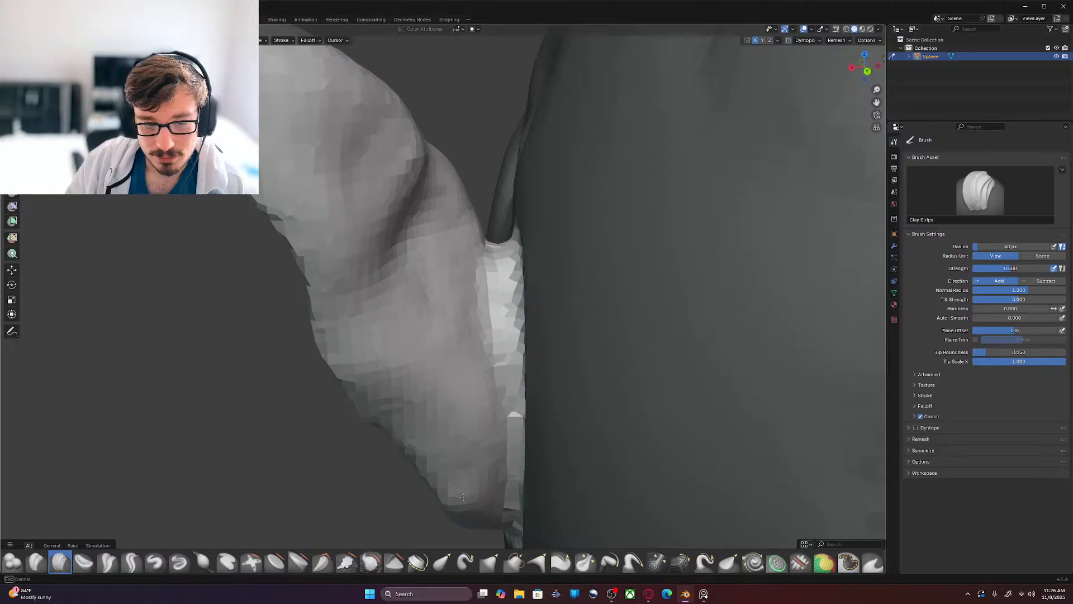
pyautogui.moveTo(473, 536)
pyautogui.mouseDown()
pyautogui.moveTo(470, 520)
pyautogui.moveTo(487, 510)
pyautogui.mouseUp()
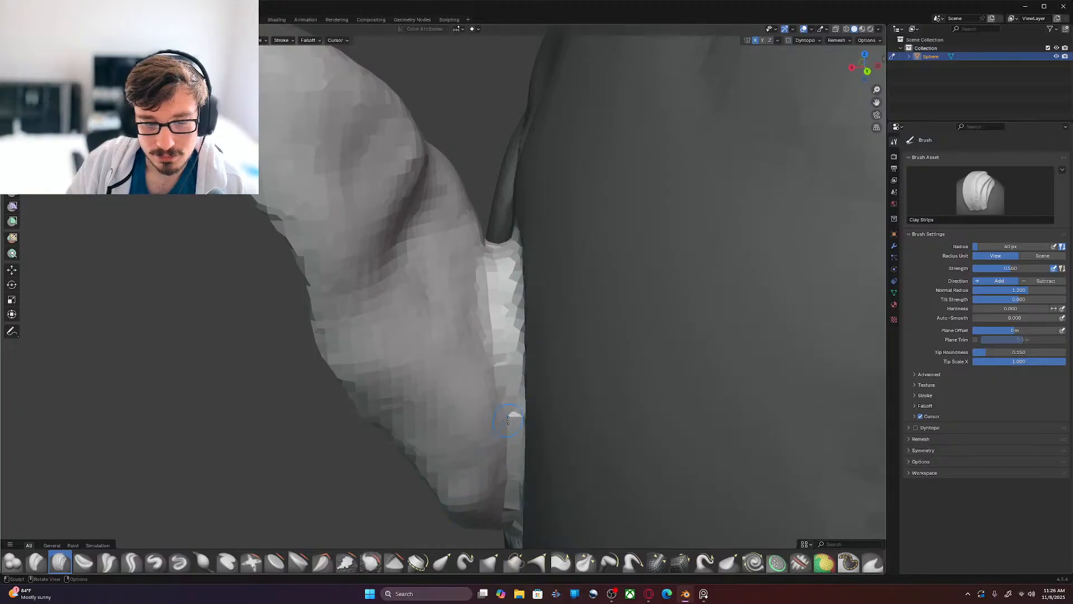
pyautogui.moveTo(433, 462)
pyautogui.mouseDown()
pyautogui.moveTo(447, 430)
pyautogui.moveTo(439, 402)
pyautogui.moveTo(481, 473)
pyautogui.mouseUp()
pyautogui.moveTo(485, 380)
pyautogui.mouseDown()
pyautogui.moveTo(480, 370)
pyautogui.moveTo(496, 431)
pyautogui.moveTo(488, 386)
pyautogui.mouseUp()
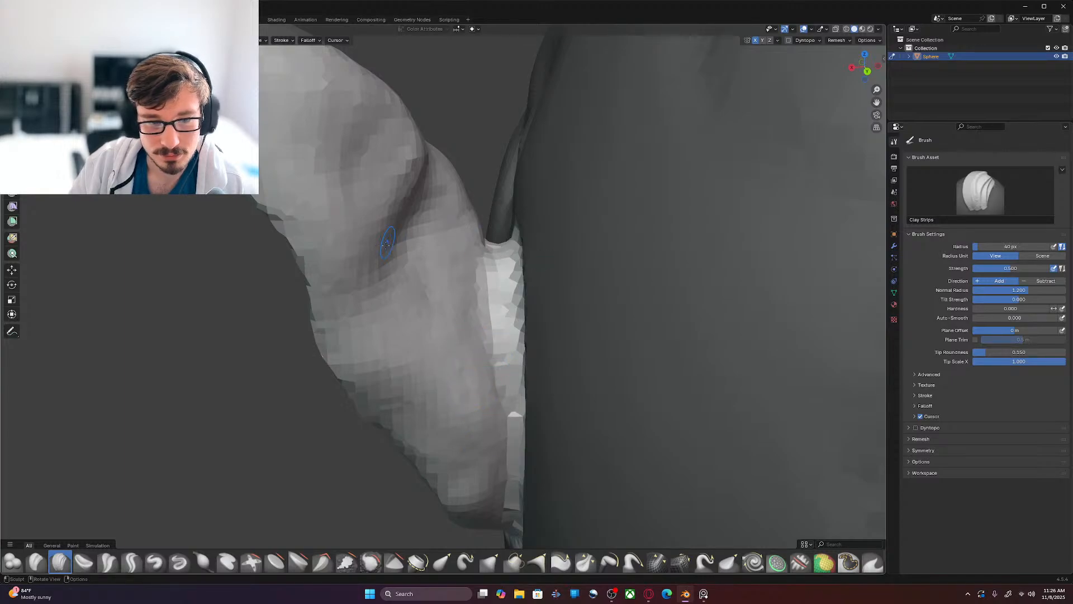
# Step: Add Clay Strips strokes along and beside the diagonal fold on the back of the ear
pyautogui.moveTo(371, 350); pyautogui.dragTo(423, 267)
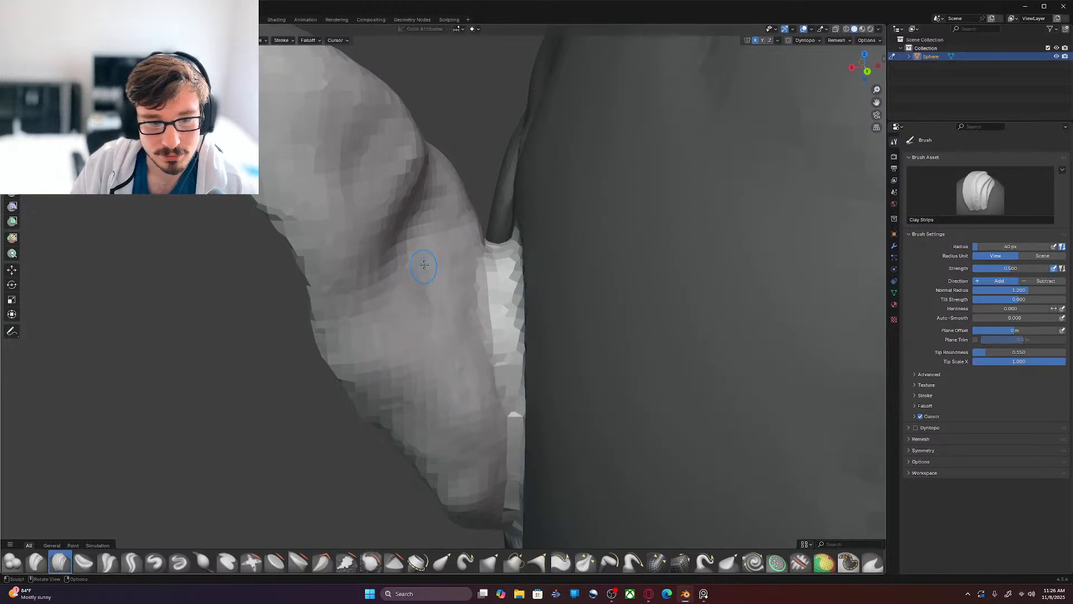
pyautogui.moveTo(414, 188); pyautogui.dragTo(370, 304)
pyautogui.moveTo(411, 192); pyautogui.dragTo(366, 313)
pyautogui.moveTo(403, 211)
pyautogui.mouseDown()
pyautogui.moveTo(363, 344)
pyautogui.moveTo(375, 260)
pyautogui.moveTo(355, 321)
pyautogui.mouseUp()
pyautogui.moveTo(362, 181); pyautogui.dragTo(330, 285)
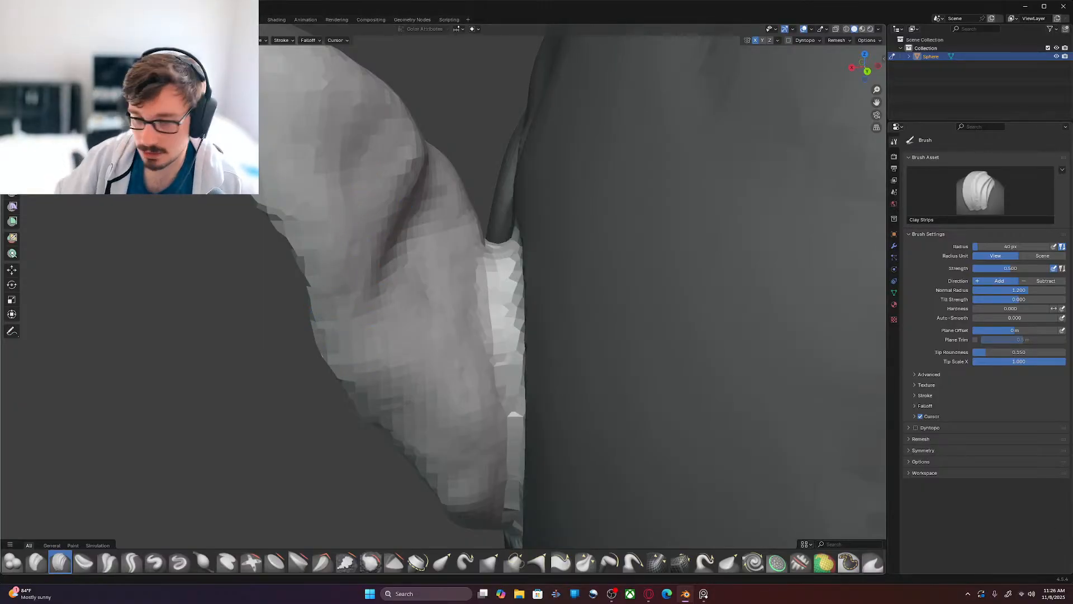
# Step: Fill out the upper back of the ear between the fold and the tip with Clay Strips
pyautogui.scroll(-2, 489, 215)
pyautogui.moveTo(489, 215); pyautogui.dragTo(539, 304, button='middle')
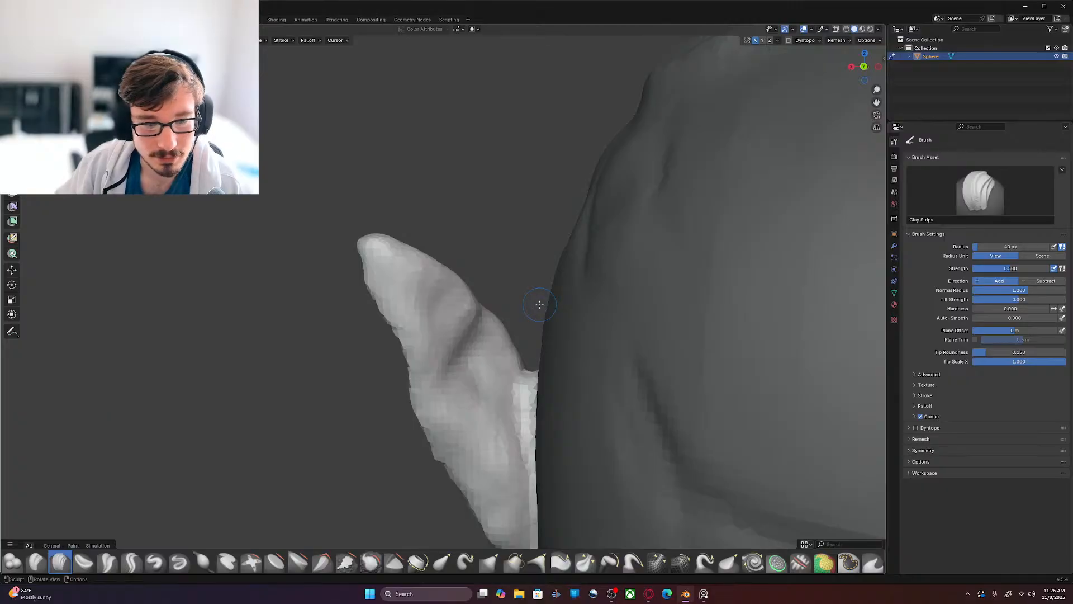
pyautogui.moveTo(445, 303)
pyautogui.mouseDown()
pyautogui.moveTo(428, 361)
pyautogui.moveTo(418, 349)
pyautogui.moveTo(417, 386)
pyautogui.mouseUp()
pyautogui.moveTo(443, 343)
pyautogui.mouseDown()
pyautogui.moveTo(422, 377)
pyautogui.moveTo(428, 324)
pyautogui.mouseUp()
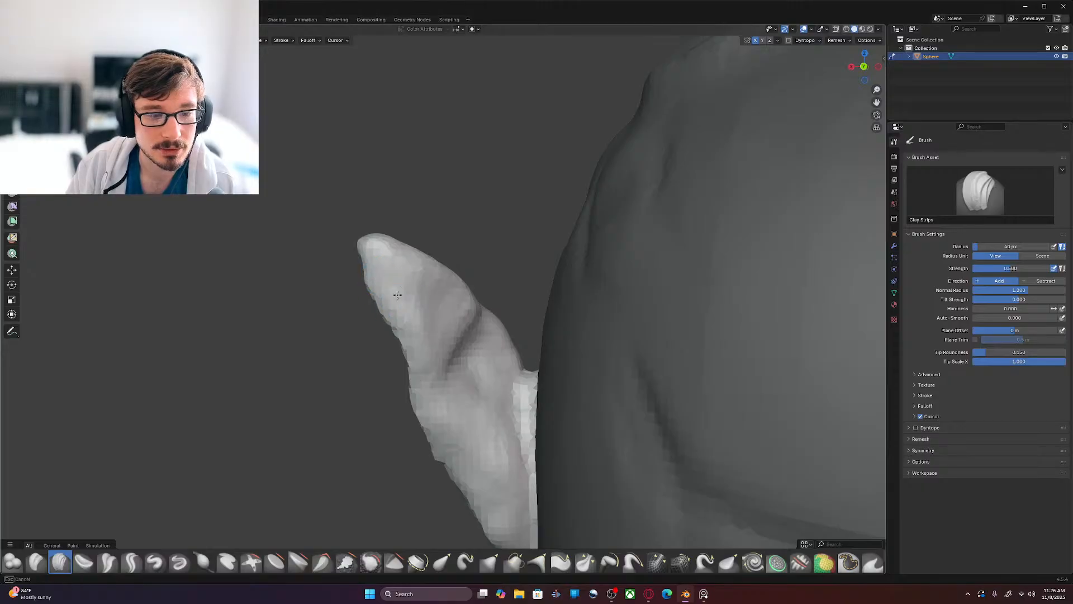
pyautogui.moveTo(397, 270)
pyautogui.mouseDown()
pyautogui.moveTo(370, 244)
pyautogui.moveTo(425, 274)
pyautogui.mouseUp()
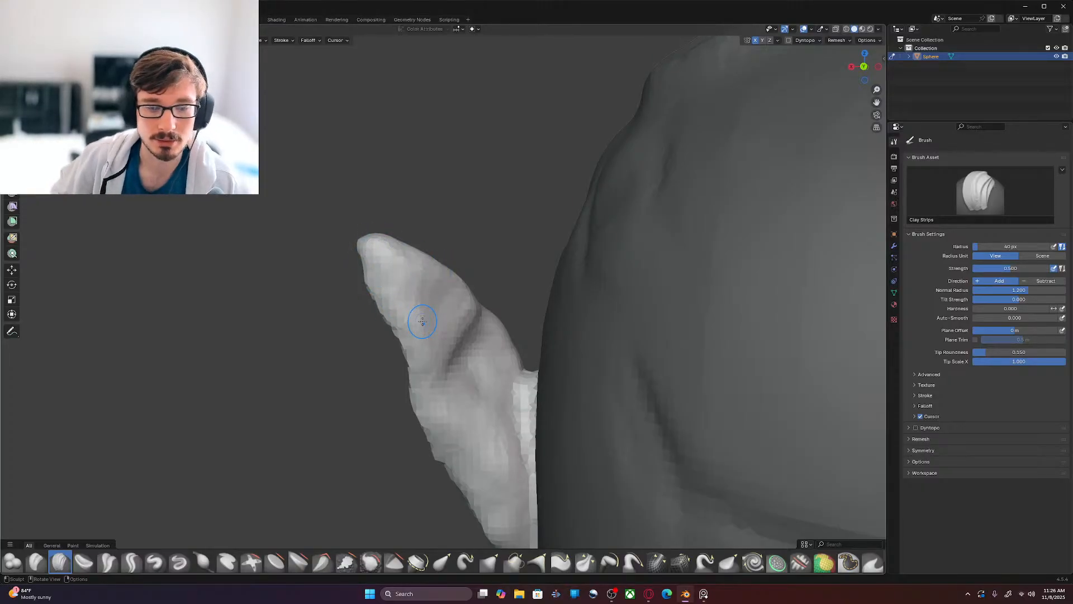
# Step: Add a Clay Strips stroke across the fold toward the head on the back of the ear
pyautogui.moveTo(477, 351)
pyautogui.mouseDown()
pyautogui.moveTo(484, 342)
pyautogui.moveTo(505, 385)
pyautogui.moveTo(520, 382)
pyautogui.moveTo(519, 413)
pyautogui.mouseUp()
pyautogui.moveTo(519, 413)
pyautogui.mouseDown(button='middle')
pyautogui.moveTo(515, 401)
pyautogui.moveTo(597, 336)
pyautogui.mouseUp(button='middle')
pyautogui.moveTo(529, 318); pyautogui.dragTo(485, 286, button='middle')
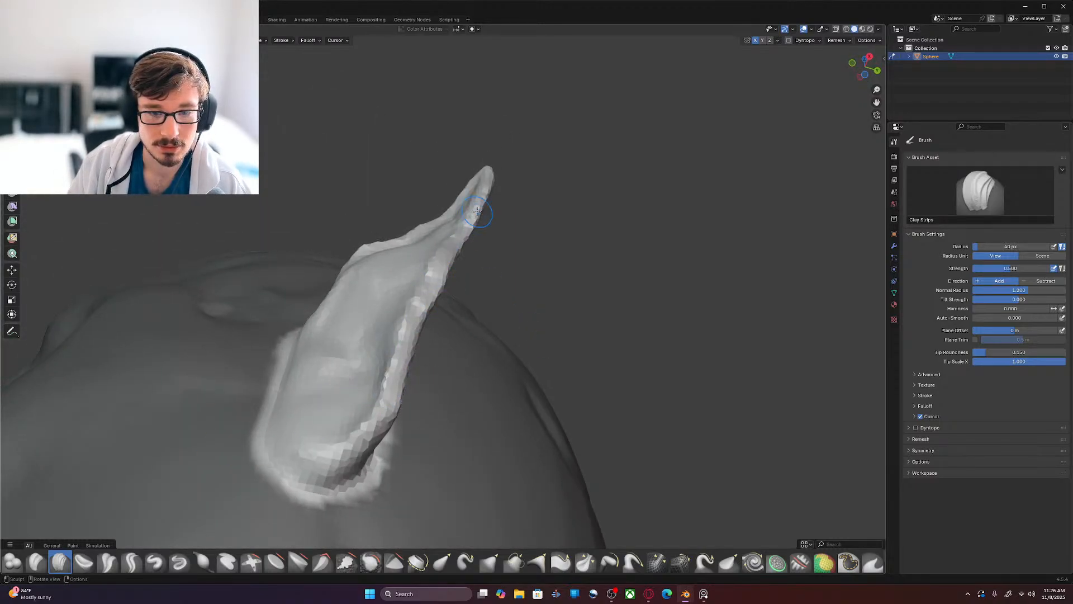
# Step: Carve short grooves into the front part of the inner ear, above the lobe, with a slightly smaller Draw Sharp brush set to Subtract
pyautogui.press('KP_1')
pyautogui.moveTo(481, 215)
pyautogui.keyDown('shift'); pyautogui.mouseDown(button='middle')
pyautogui.moveTo(507, 203)
pyautogui.moveTo(488, 196)
pyautogui.mouseUp(button='middle'); pyautogui.keyUp('shift')
pyautogui.scroll(1, 537, 302)
pyautogui.keyDown('shift'); pyautogui.moveTo(546, 314); pyautogui.dragTo(560, 347, button='middle'); pyautogui.keyUp('shift')
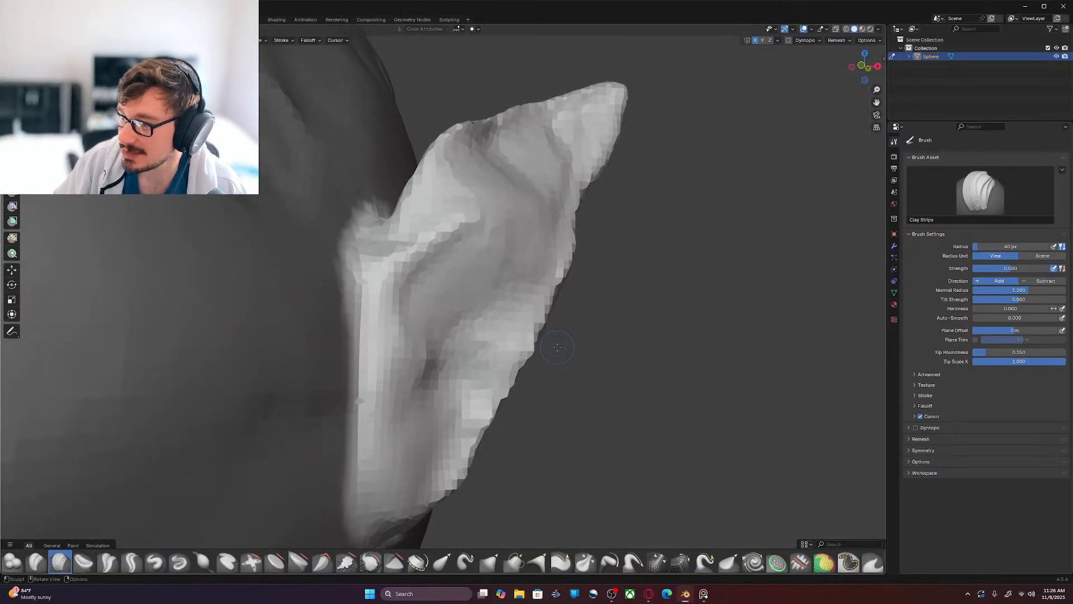
pyautogui.scroll(-4, 557, 347)
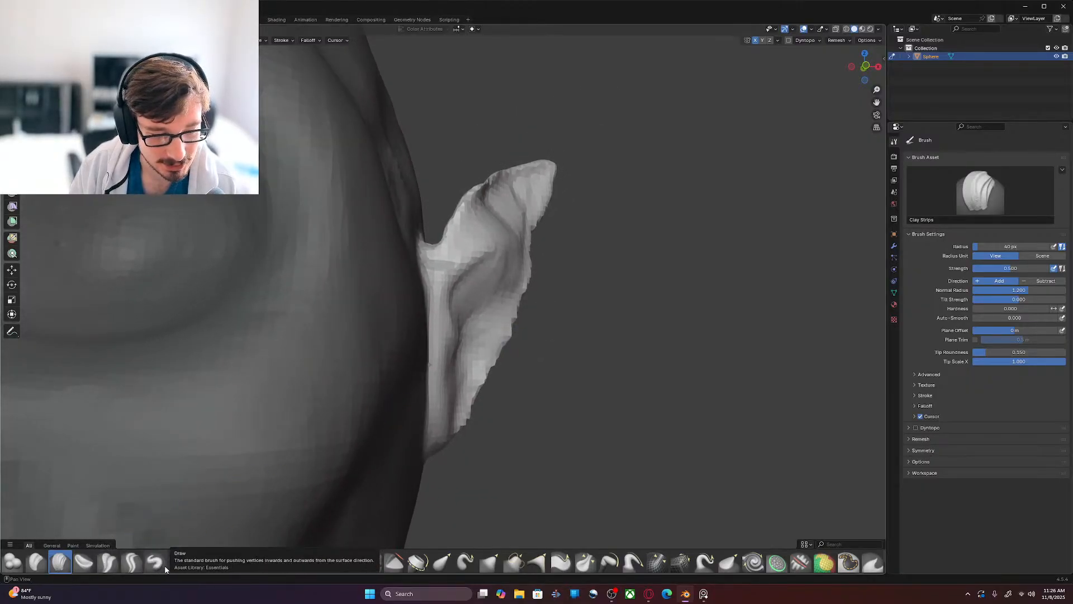
pyautogui.click(132, 562)
pyautogui.click(179, 563)
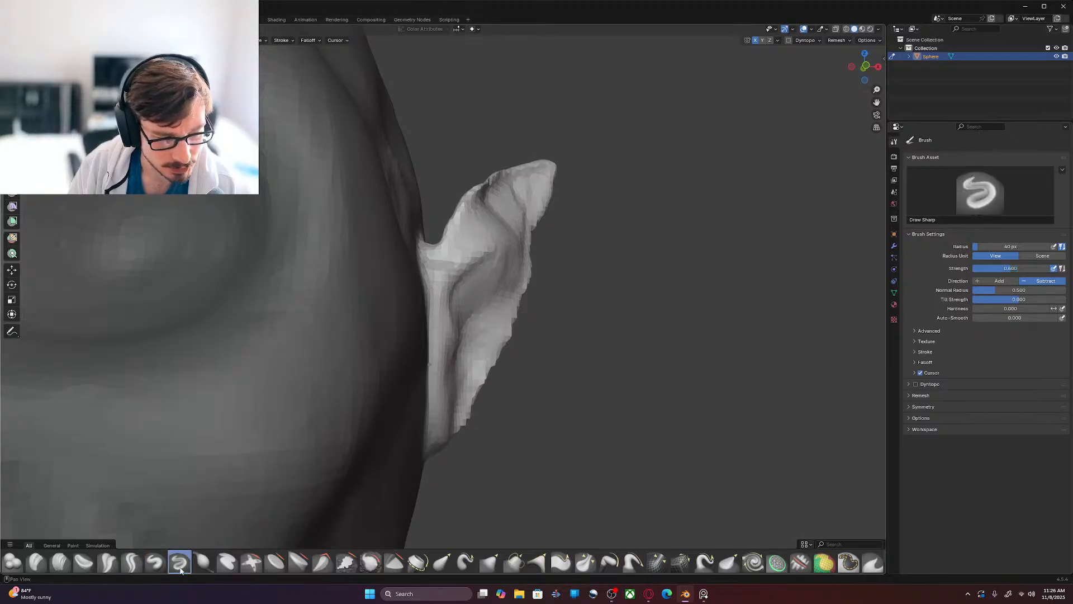
pyautogui.press('f')
pyautogui.click(524, 398)
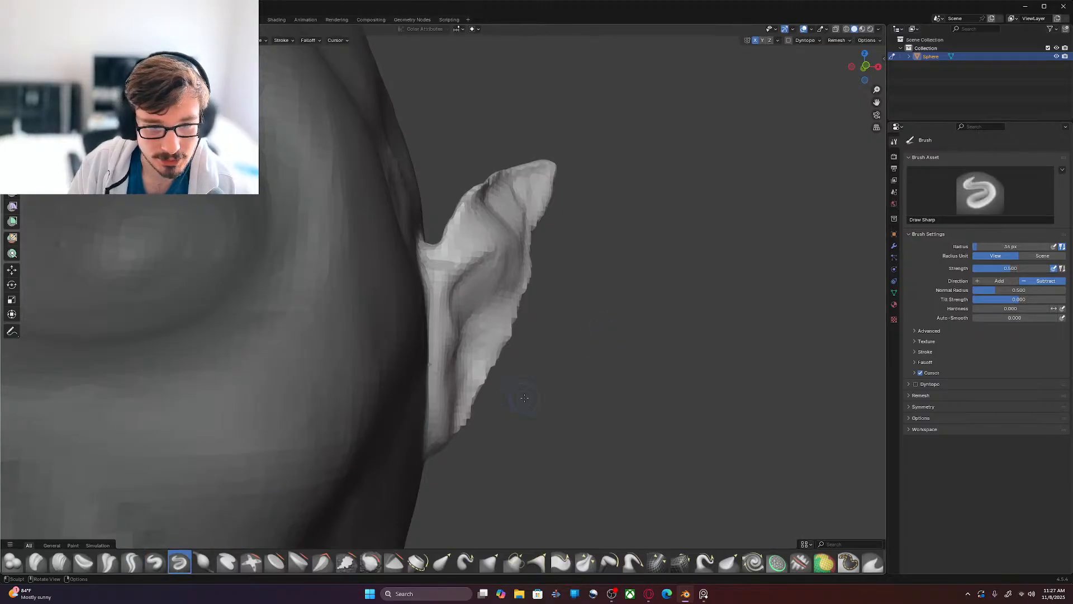
pyautogui.moveTo(518, 342); pyautogui.dragTo(474, 364, button='middle')
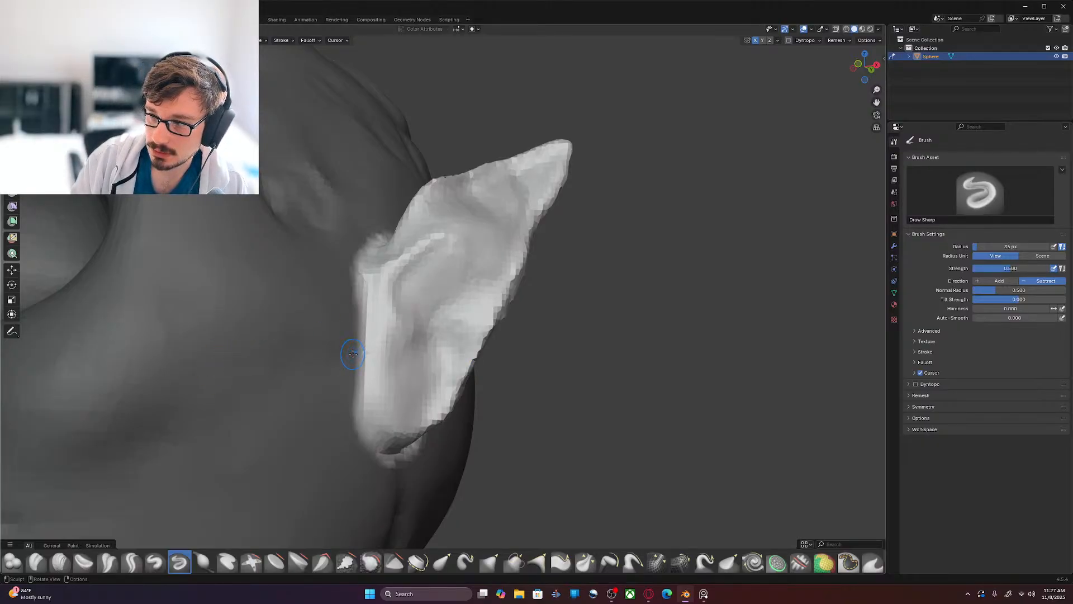
pyautogui.moveTo(408, 292); pyautogui.dragTo(384, 342)
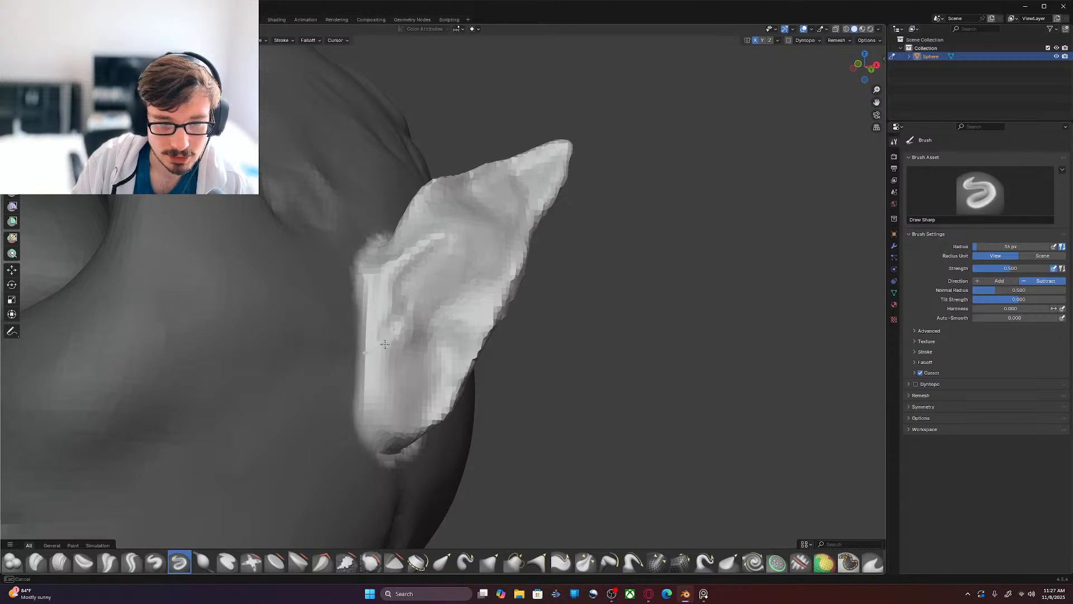
pyautogui.moveTo(407, 299); pyautogui.dragTo(411, 298)
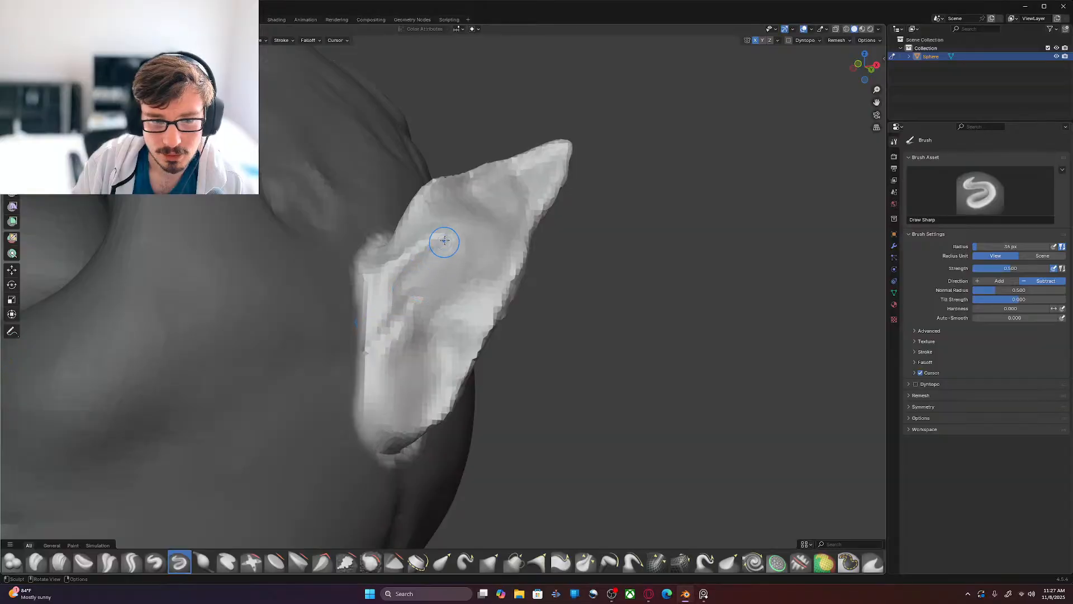
pyautogui.moveTo(431, 242)
pyautogui.mouseDown()
pyautogui.moveTo(397, 262)
pyautogui.moveTo(379, 296)
pyautogui.mouseUp()
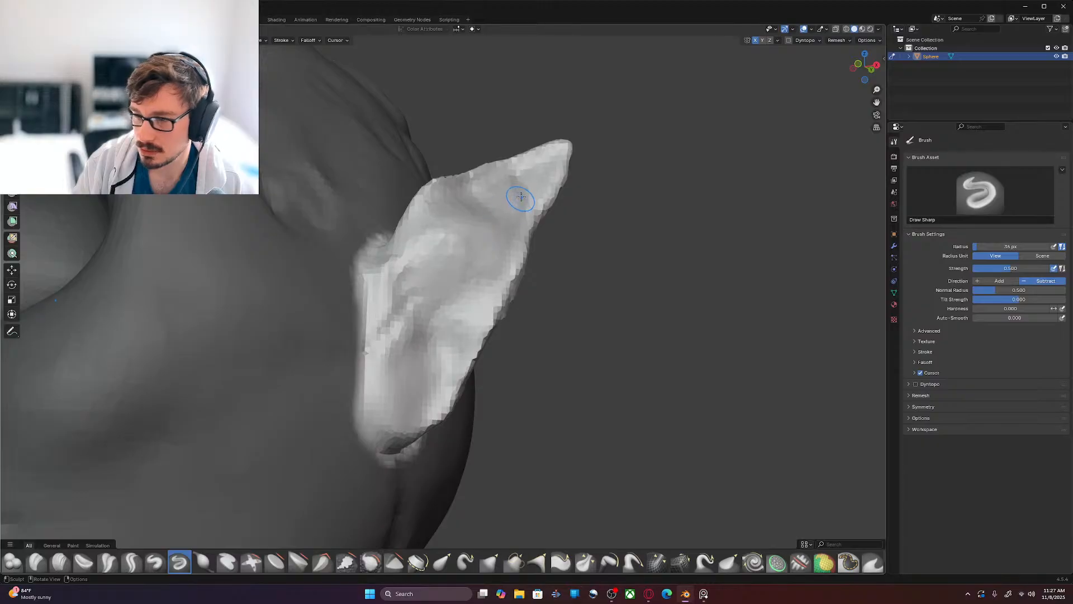
# Step: Carve Draw Sharp strokes just inside the ear's rim, from the tip along the front and rear edges and across the lobe
pyautogui.moveTo(551, 161); pyautogui.dragTo(538, 164)
pyautogui.moveTo(535, 165); pyautogui.dragTo(475, 191)
pyautogui.moveTo(423, 229); pyautogui.dragTo(388, 278)
pyautogui.moveTo(553, 162); pyautogui.dragTo(532, 193)
pyautogui.moveTo(514, 233); pyautogui.dragTo(466, 323)
pyautogui.moveTo(417, 399); pyautogui.dragTo(372, 398)
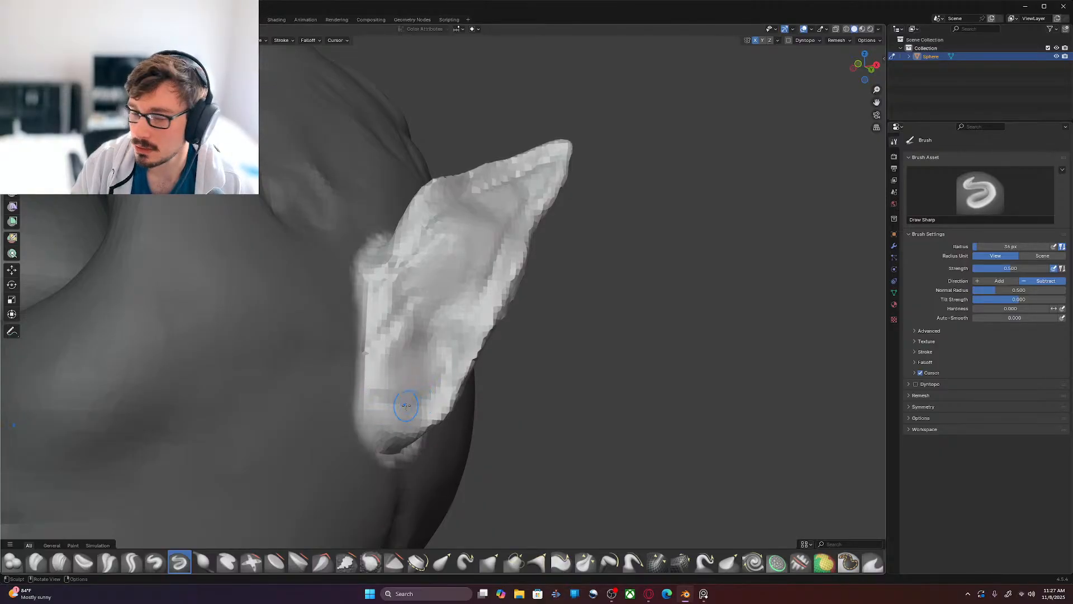
pyautogui.moveTo(413, 401)
pyautogui.mouseDown()
pyautogui.moveTo(444, 379)
pyautogui.moveTo(547, 183)
pyautogui.mouseUp()
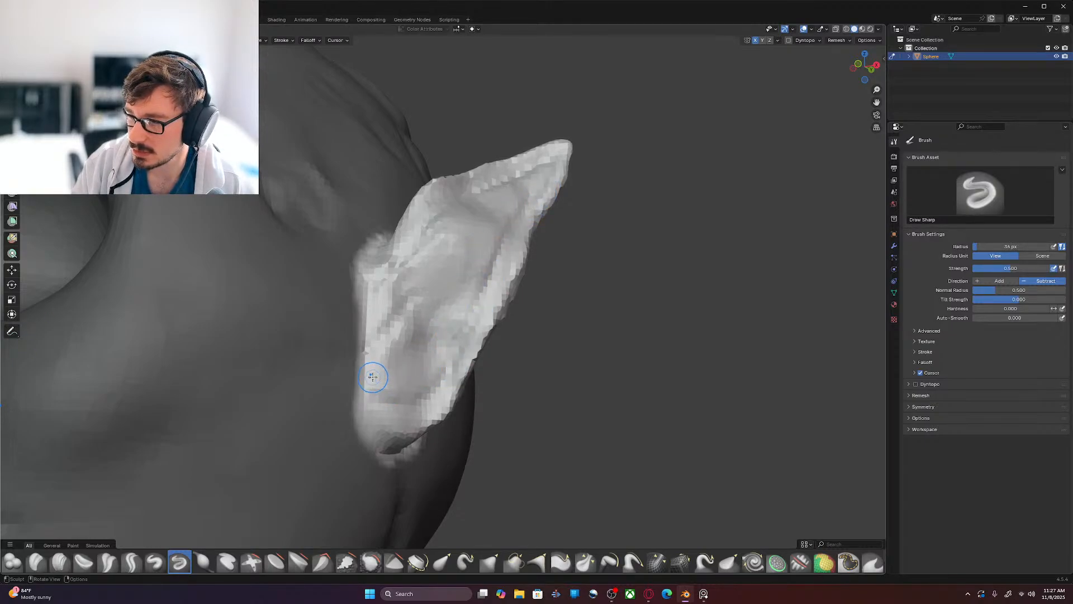
# Step: Cut the ear canal opening into the lower inner ear and groove the area above it with Draw Sharp
pyautogui.moveTo(394, 358); pyautogui.dragTo(412, 307)
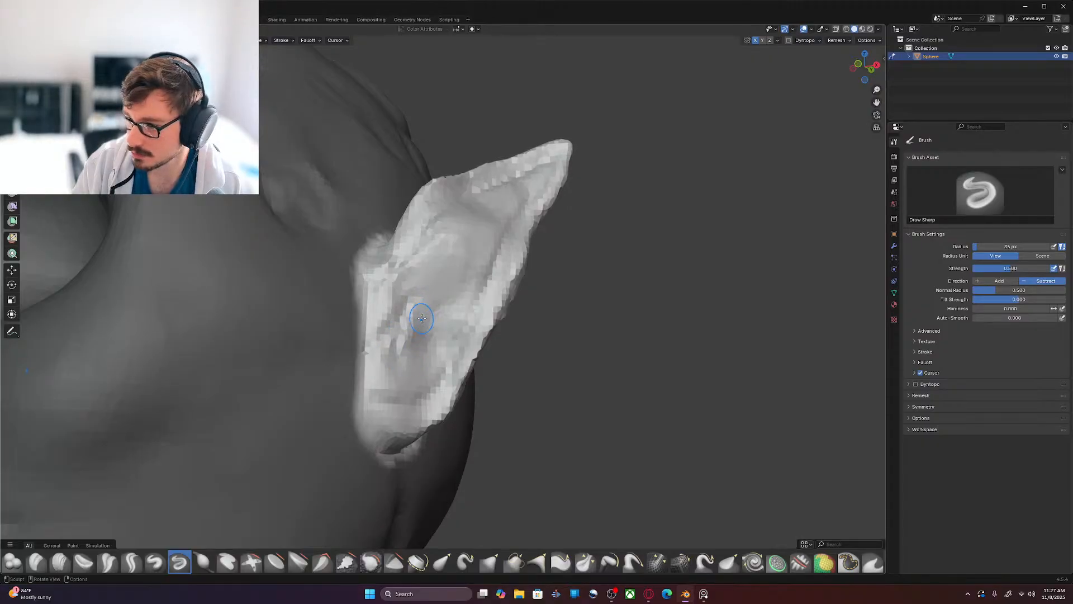
pyautogui.moveTo(401, 349)
pyautogui.mouseDown()
pyautogui.moveTo(406, 341)
pyautogui.moveTo(397, 378)
pyautogui.moveTo(417, 377)
pyautogui.moveTo(418, 336)
pyautogui.moveTo(410, 342)
pyautogui.moveTo(425, 340)
pyautogui.moveTo(415, 369)
pyautogui.moveTo(426, 330)
pyautogui.moveTo(413, 363)
pyautogui.moveTo(407, 327)
pyautogui.moveTo(403, 344)
pyautogui.mouseUp()
pyautogui.press('KP_3')
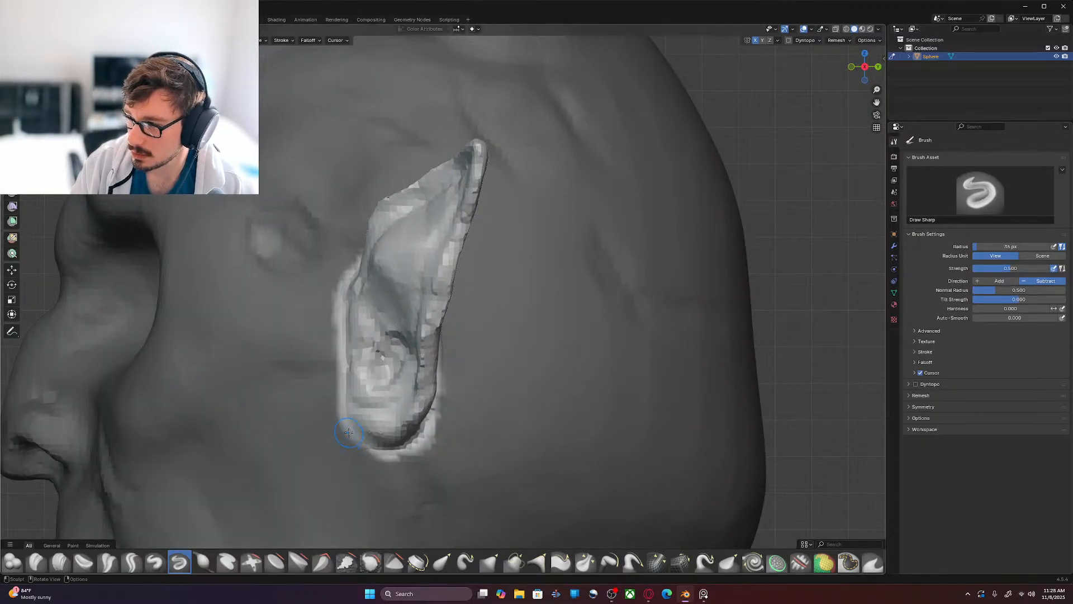
pyautogui.moveTo(371, 383); pyautogui.dragTo(373, 358)
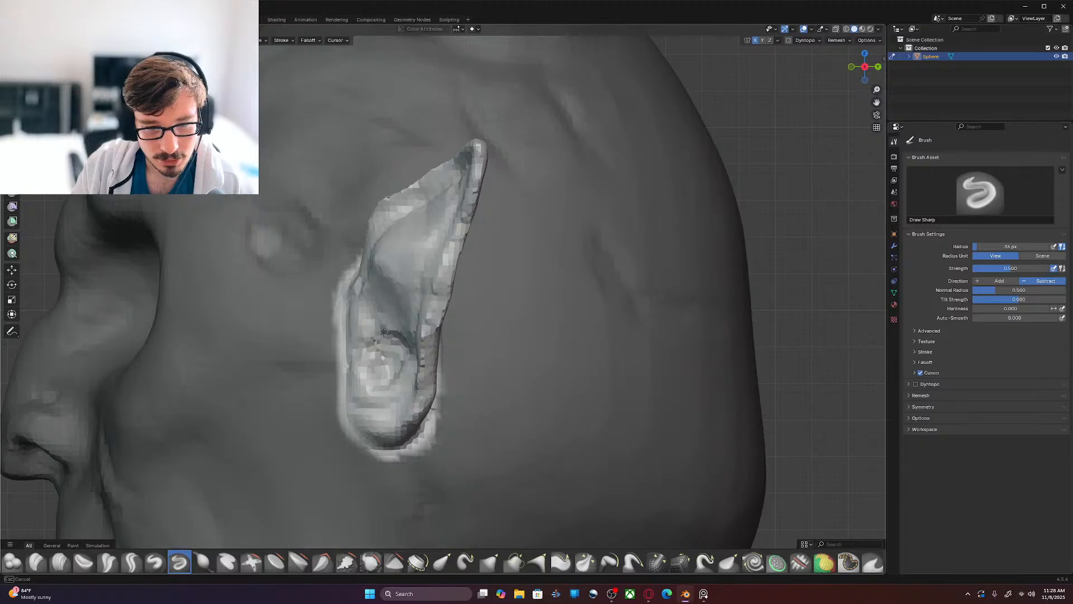
pyautogui.moveTo(380, 386); pyautogui.dragTo(389, 375)
pyautogui.moveTo(376, 358)
pyautogui.mouseDown()
pyautogui.moveTo(374, 381)
pyautogui.moveTo(392, 342)
pyautogui.moveTo(397, 361)
pyautogui.mouseUp()
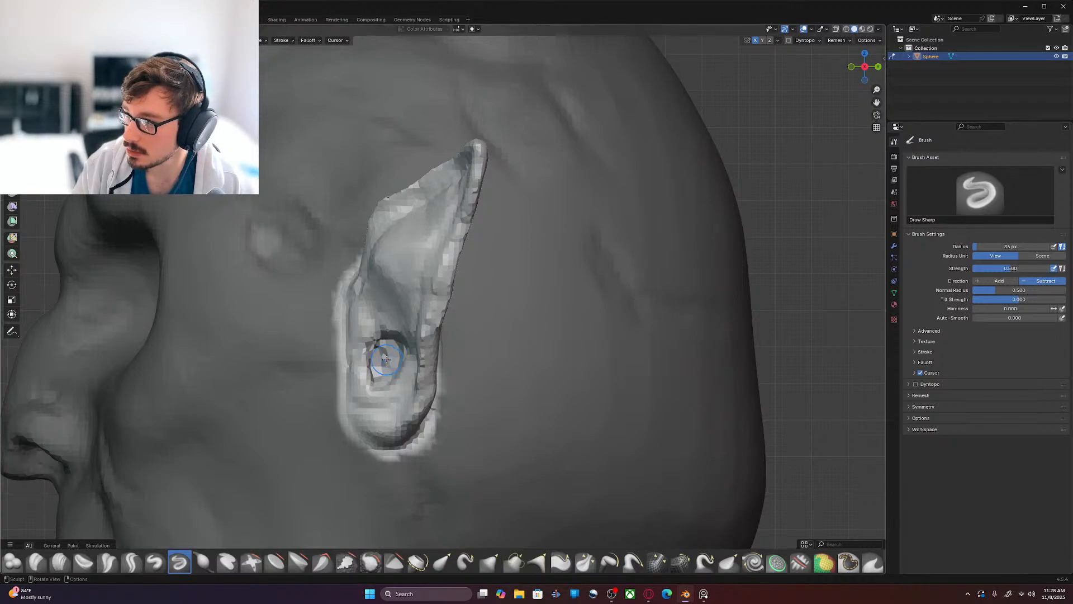
pyautogui.moveTo(369, 311)
pyautogui.mouseDown()
pyautogui.moveTo(377, 321)
pyautogui.moveTo(382, 305)
pyautogui.moveTo(411, 336)
pyautogui.moveTo(414, 376)
pyautogui.mouseUp()
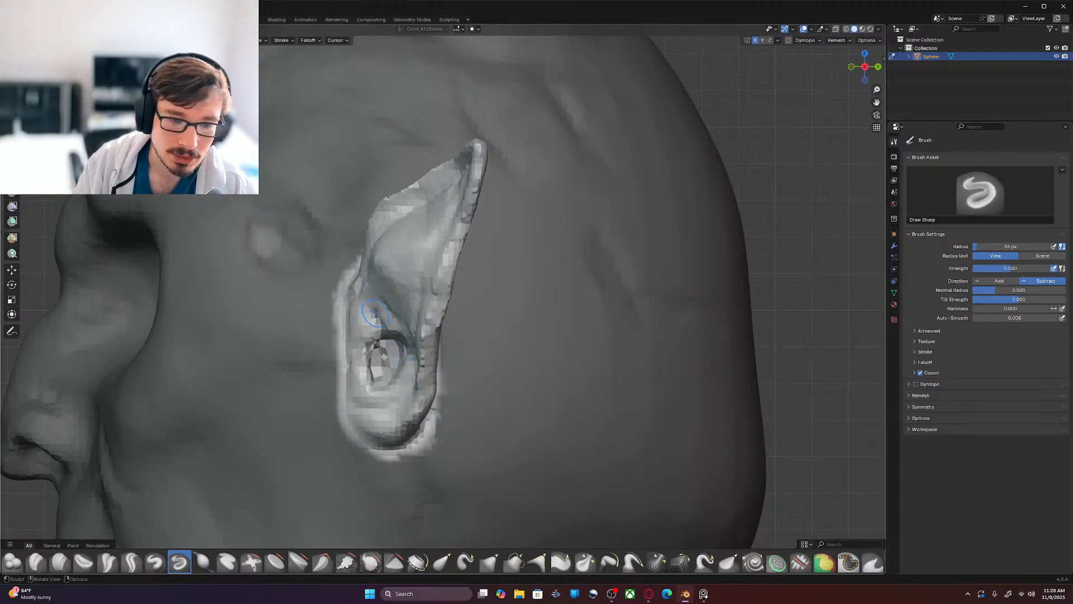
# Step: Add a Draw stroke along the upper rim of the ear canal opening with a 27 px brush
pyautogui.moveTo(443, 366); pyautogui.dragTo(479, 330, button='middle')
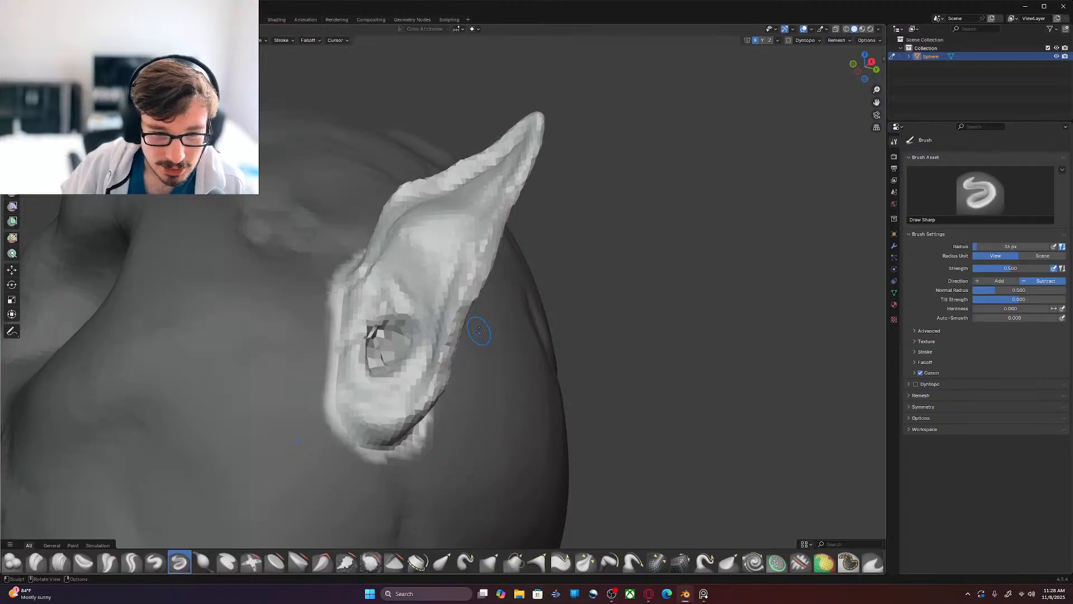
pyautogui.press('x')
pyautogui.click(472, 378)
pyautogui.moveTo(404, 315); pyautogui.dragTo(412, 327)
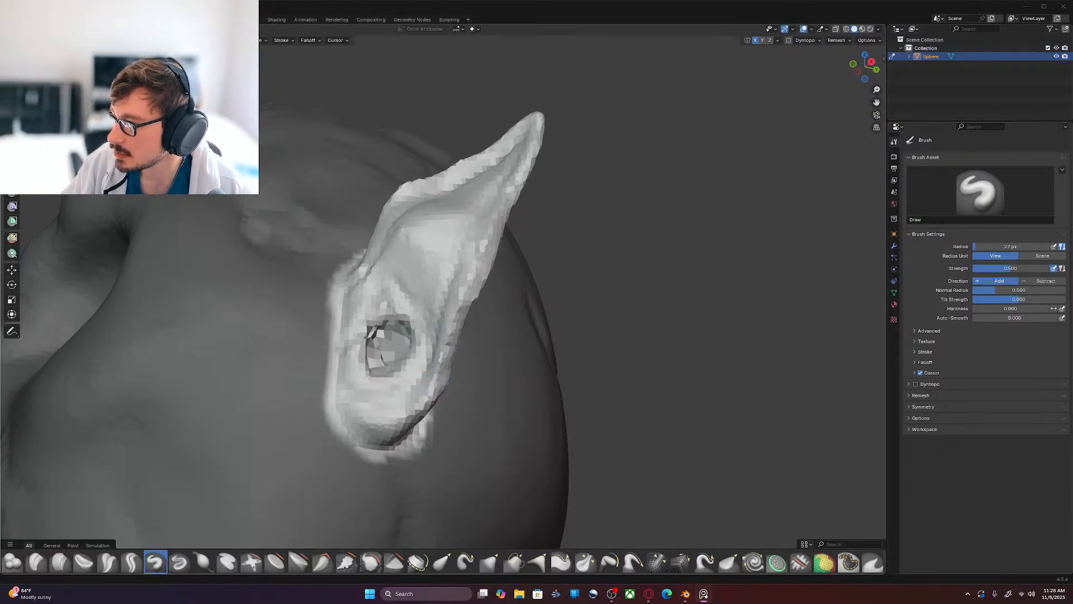
# Step: Carve Draw Sharp creases into the inner ear just below the tip with a 27 px brush
pyautogui.moveTo(537, 358)
pyautogui.mouseDown(button='middle')
pyautogui.moveTo(563, 347)
pyautogui.moveTo(631, 379)
pyautogui.moveTo(618, 364)
pyautogui.moveTo(643, 358)
pyautogui.mouseUp(button='middle')
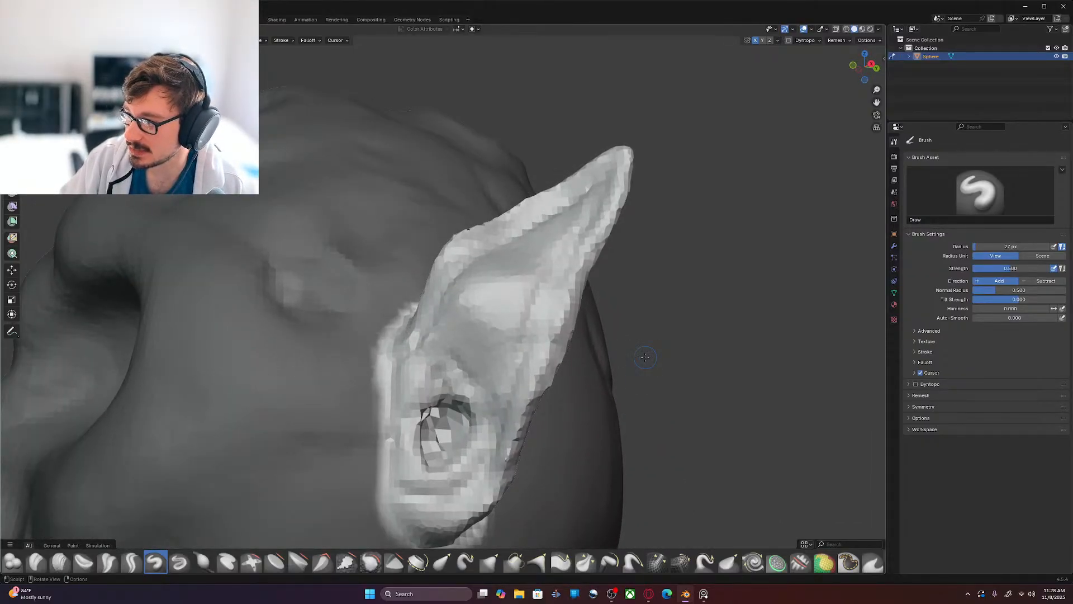
pyautogui.moveTo(645, 357); pyautogui.dragTo(623, 337, button='middle')
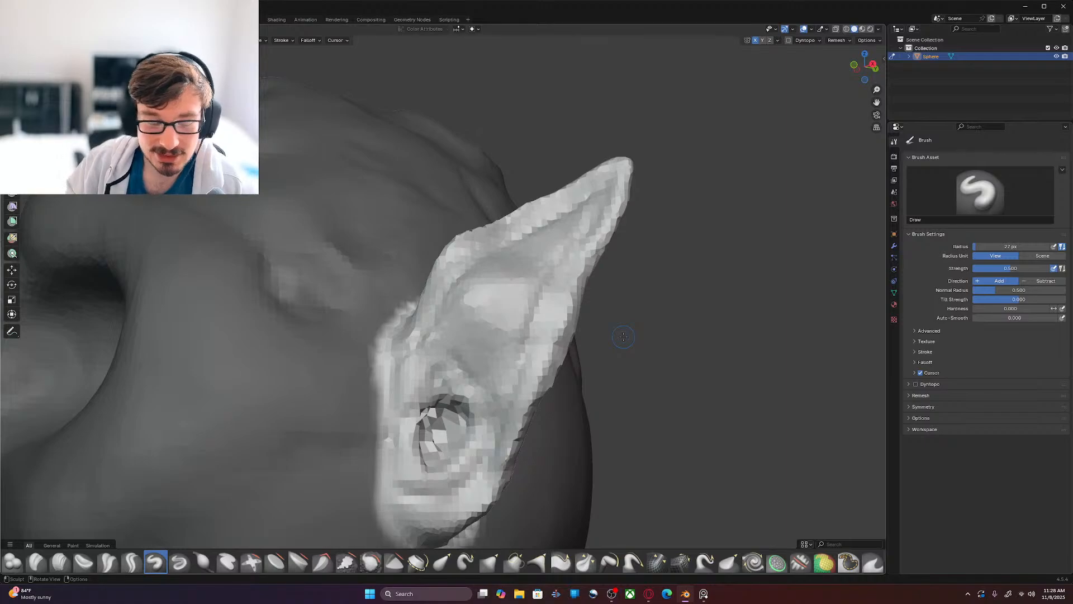
pyautogui.click(179, 562)
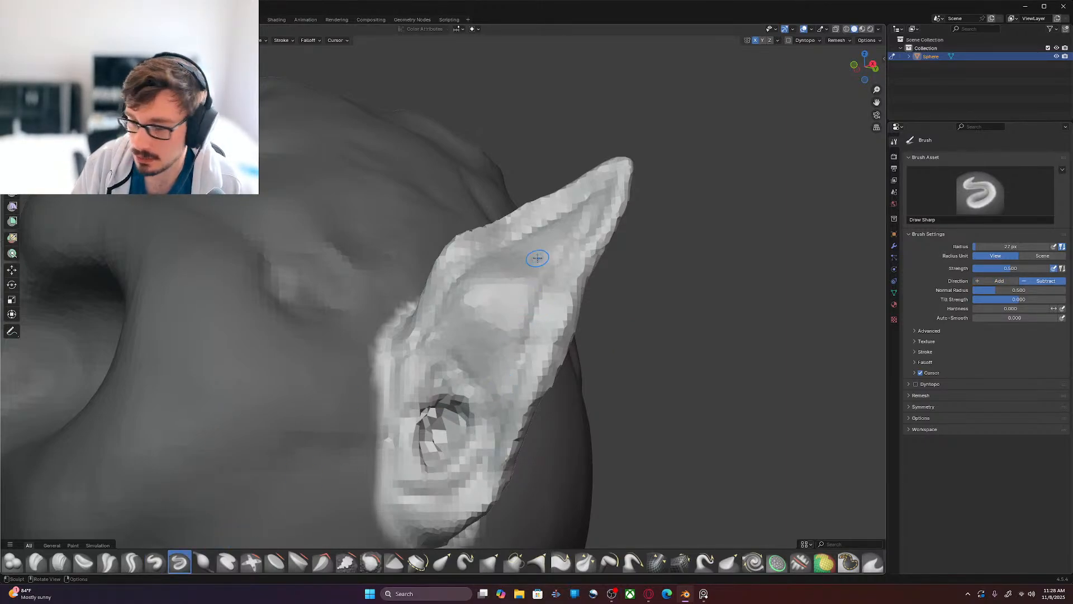
pyautogui.moveTo(581, 219)
pyautogui.mouseDown()
pyautogui.moveTo(559, 247)
pyautogui.moveTo(573, 215)
pyautogui.mouseUp()
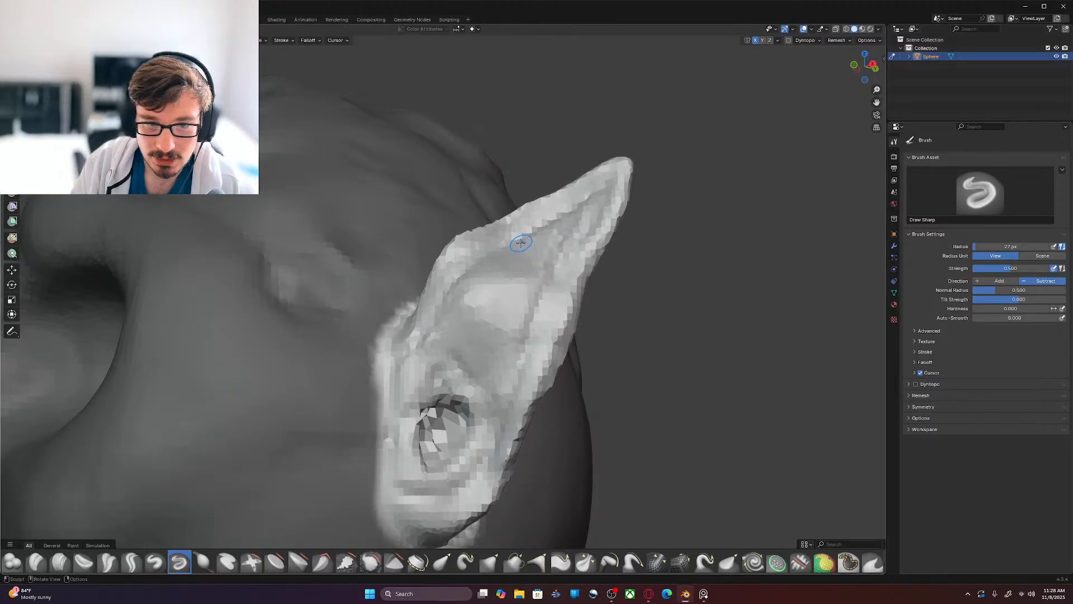
pyautogui.moveTo(530, 249); pyautogui.dragTo(527, 251)
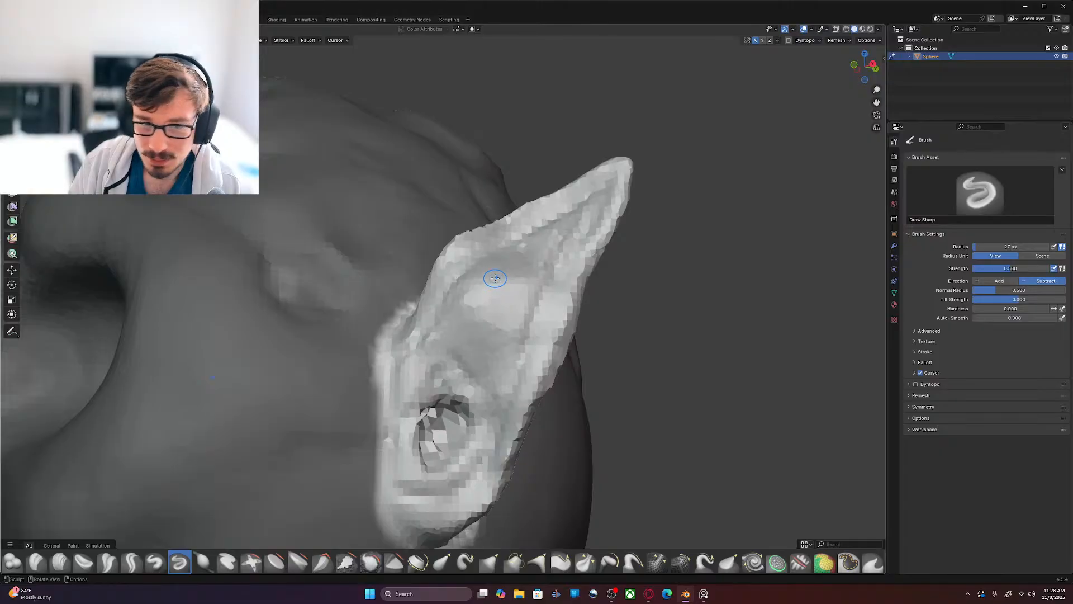
# Step: Carve Draw Sharp folds across the raised area in the middle of the inner ear
pyautogui.moveTo(478, 273)
pyautogui.mouseDown()
pyautogui.moveTo(495, 271)
pyautogui.moveTo(513, 299)
pyautogui.mouseUp()
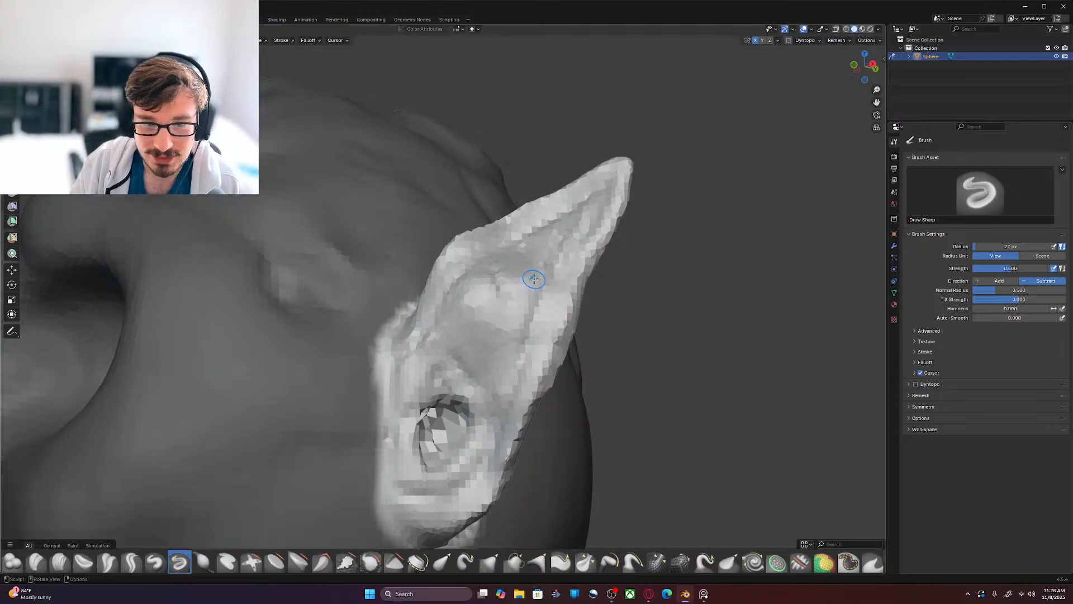
pyautogui.moveTo(515, 248); pyautogui.dragTo(511, 297)
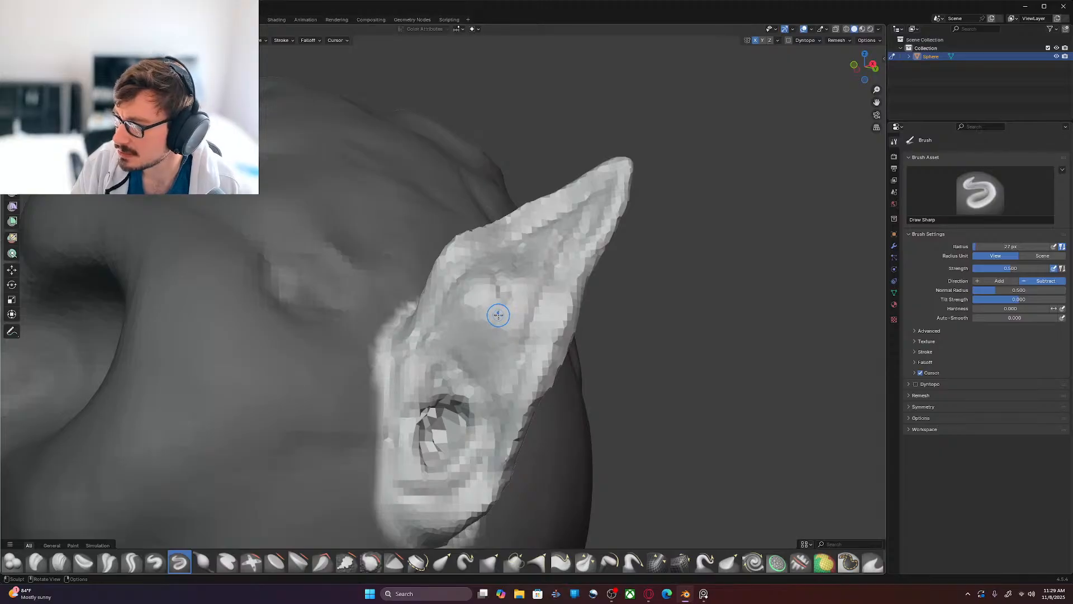
pyautogui.moveTo(468, 286); pyautogui.dragTo(496, 310)
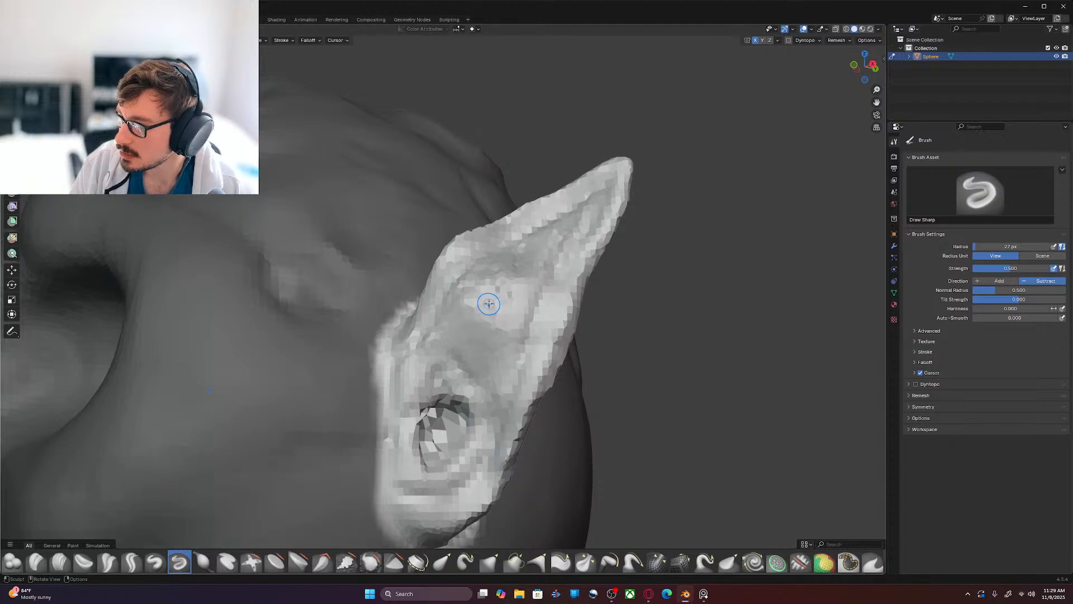
pyautogui.press('KP_3')
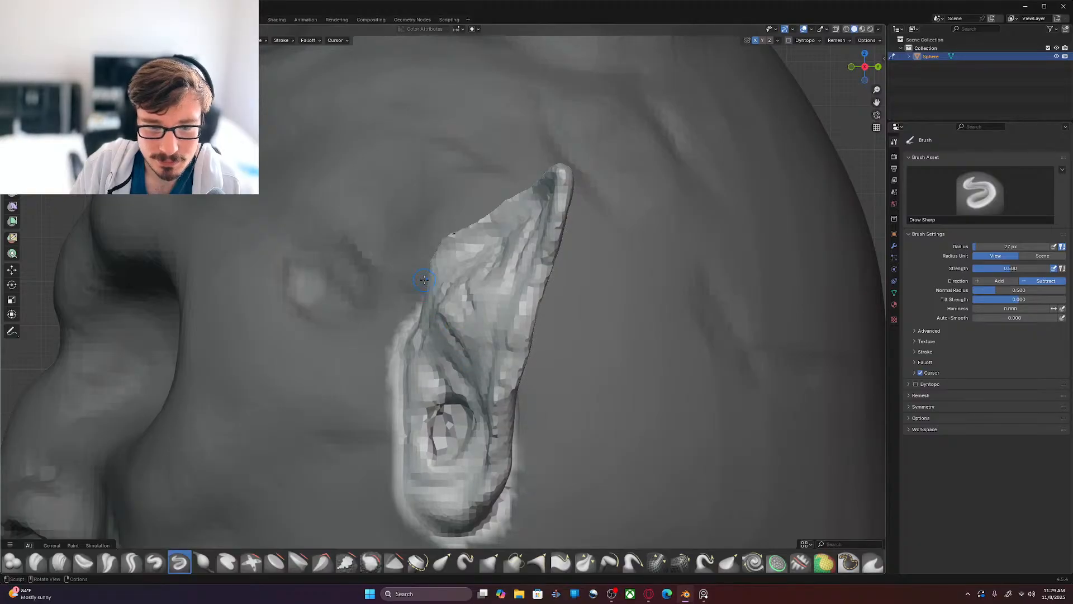
# Step: Clear the mask covering the head
pyautogui.moveTo(534, 373)
pyautogui.mouseDown(button='middle')
pyautogui.moveTo(608, 376)
pyautogui.moveTo(595, 379)
pyautogui.moveTo(562, 347)
pyautogui.moveTo(487, 334)
pyautogui.mouseUp(button='middle')
pyautogui.scroll(-3, 609, 376)
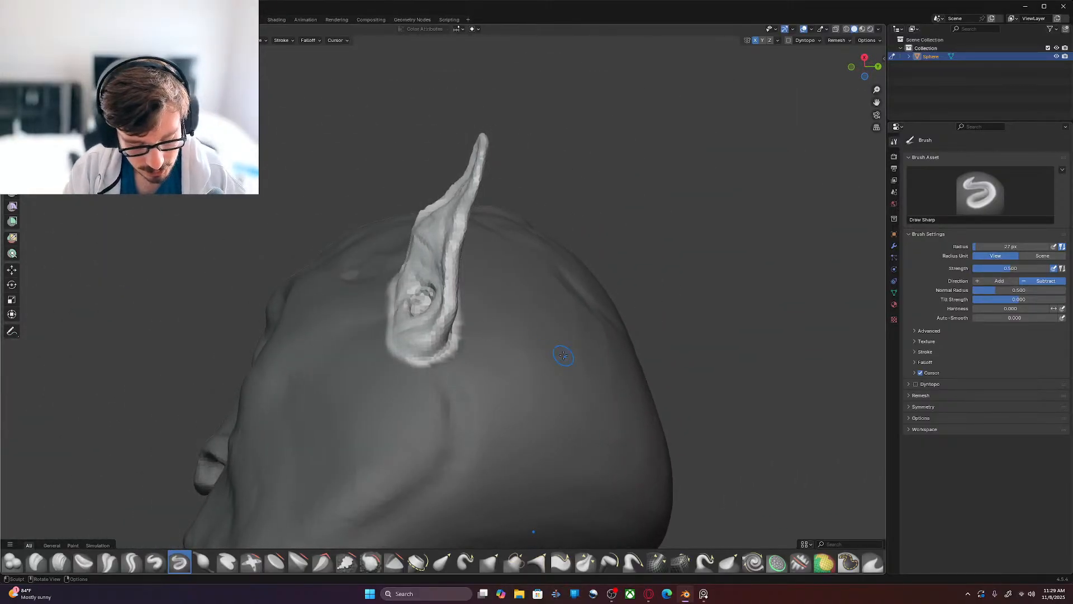
pyautogui.moveTo(563, 355); pyautogui.dragTo(497, 346, button='middle')
pyautogui.scroll(6, 523, 358)
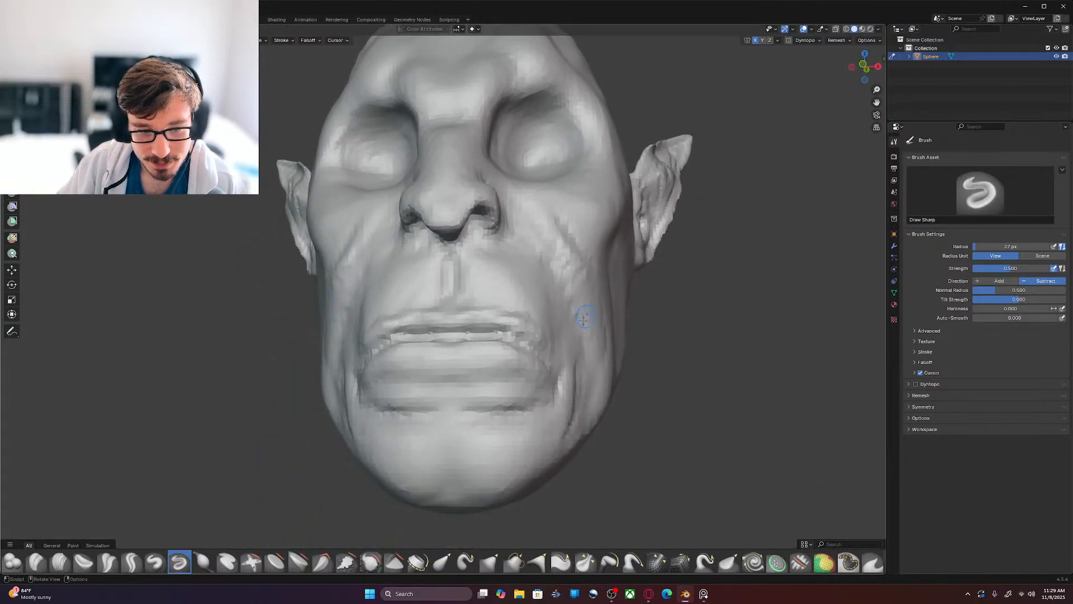
# Step: Examine the cheek, mouth, chin and jawline up close and in side profile
pyautogui.scroll(5, 522, 358)
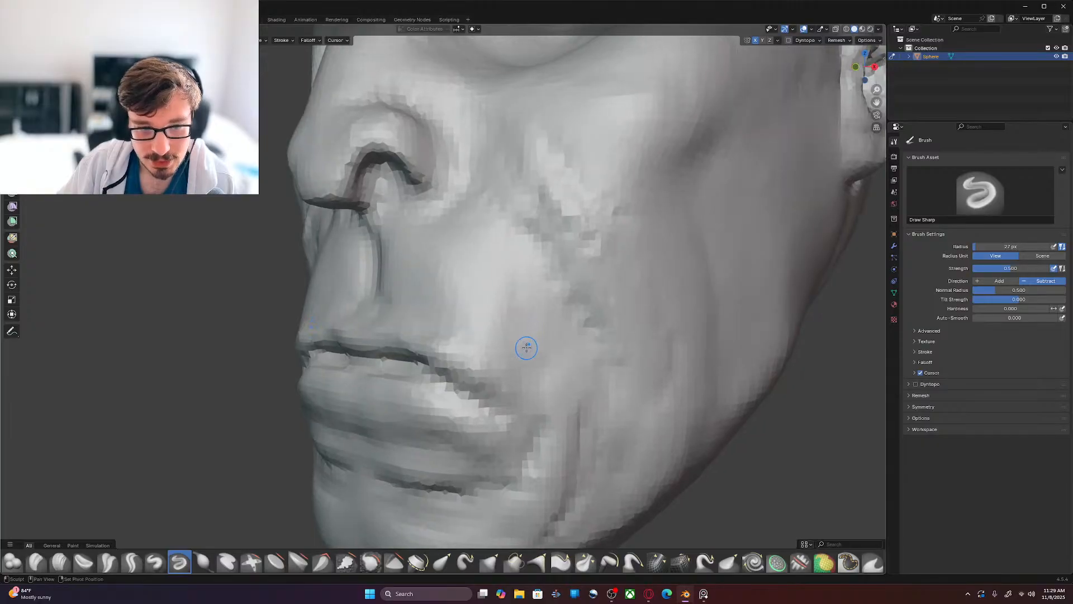
pyautogui.scroll(2, 525, 347)
pyautogui.scroll(-1, 542, 328)
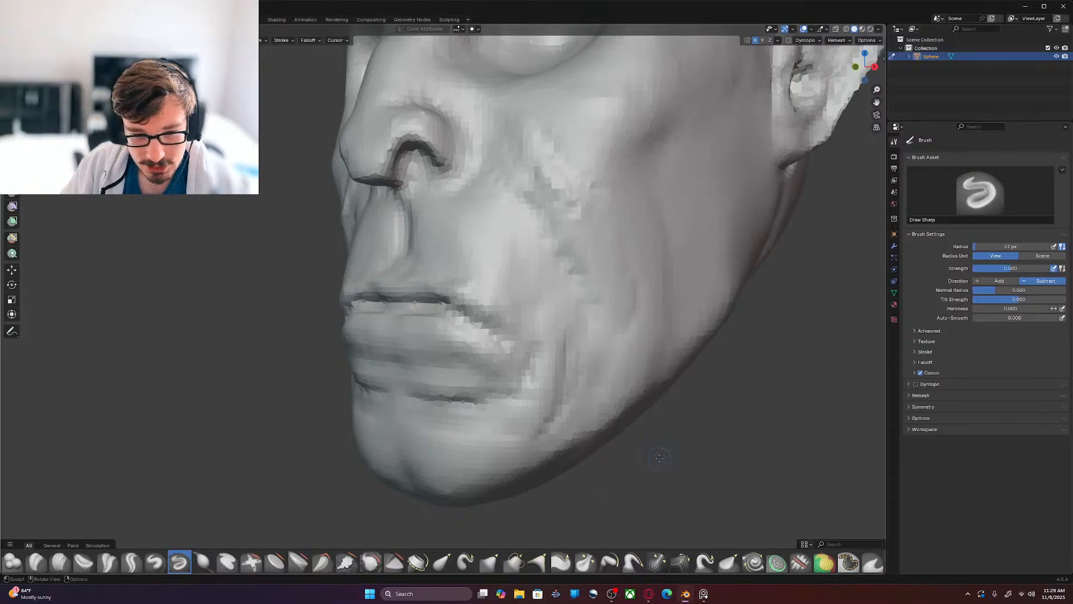
pyautogui.press('KP_3')
pyautogui.keyDown('shift'); pyautogui.moveTo(659, 458); pyautogui.dragTo(838, 413, button='middle'); pyautogui.keyUp('shift')
pyautogui.scroll(4, 591, 391)
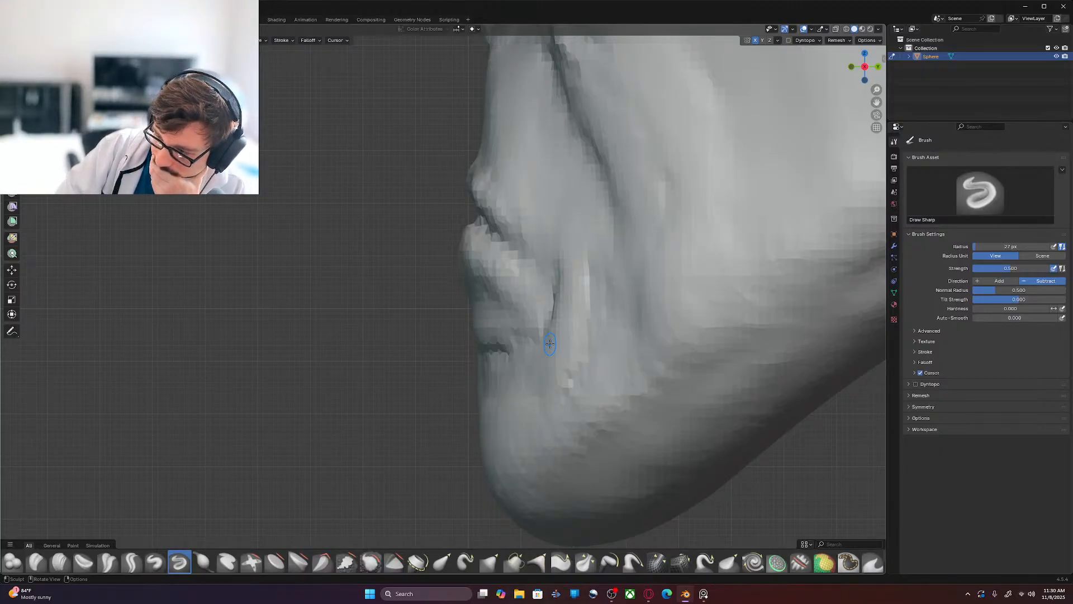
pyautogui.scroll(-3, 550, 344)
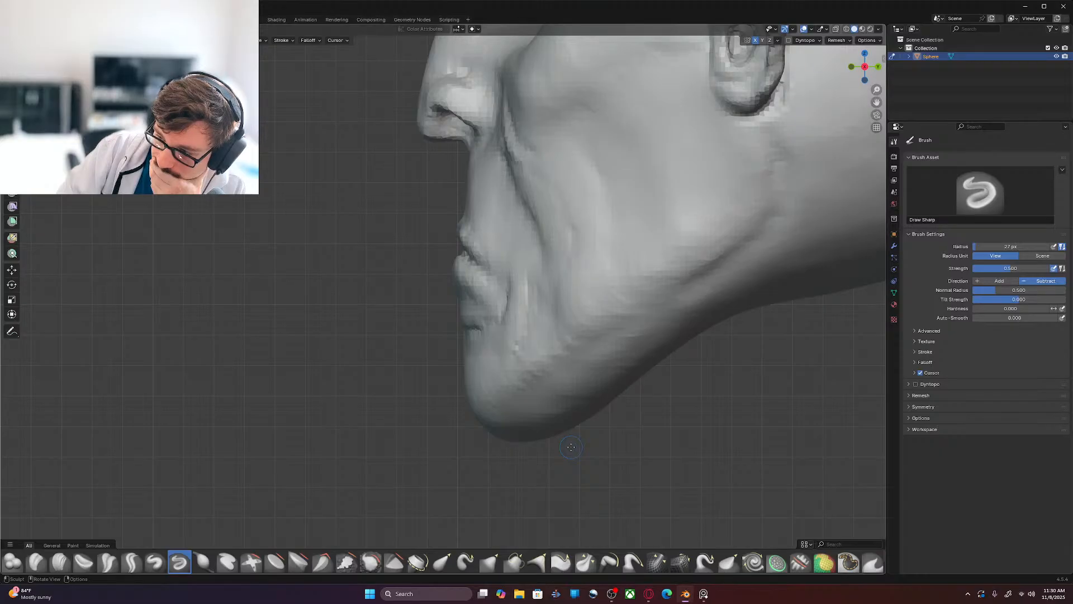
pyautogui.scroll(-1, 571, 447)
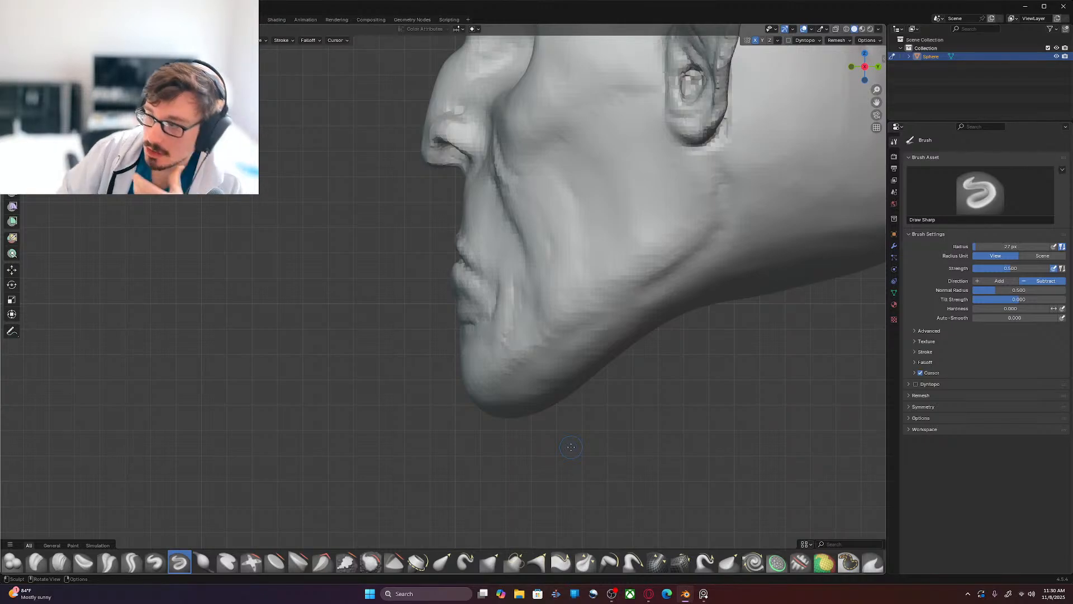
# Step: Pull the chin and the lower lip forward in side profile with the Grab brush
pyautogui.press('g')
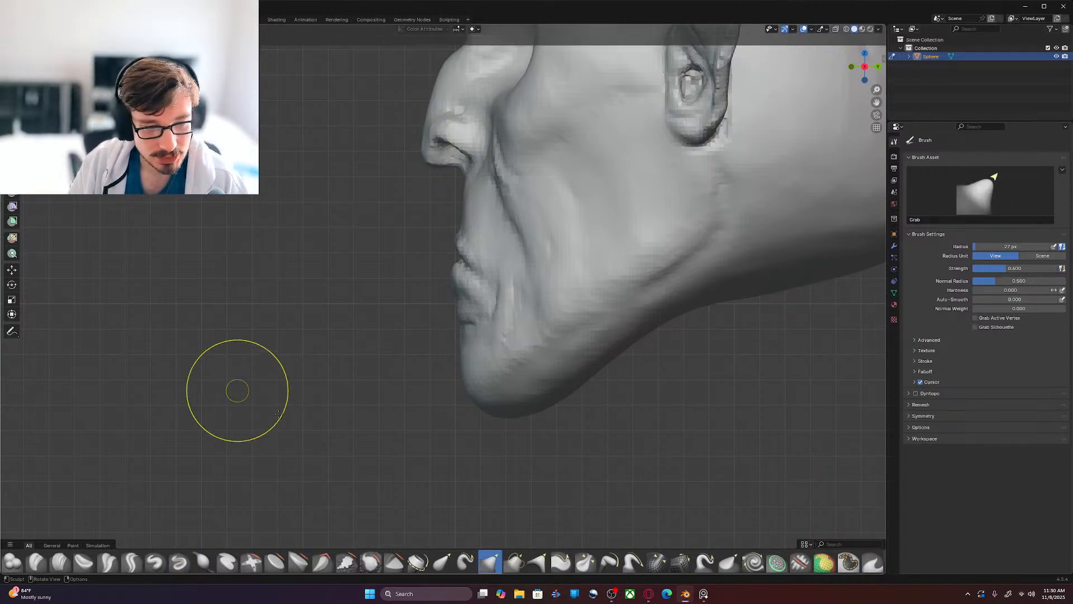
pyautogui.moveTo(464, 381)
pyautogui.mouseDown()
pyautogui.moveTo(455, 352)
pyautogui.moveTo(455, 391)
pyautogui.moveTo(444, 368)
pyautogui.mouseUp()
pyautogui.press('f')
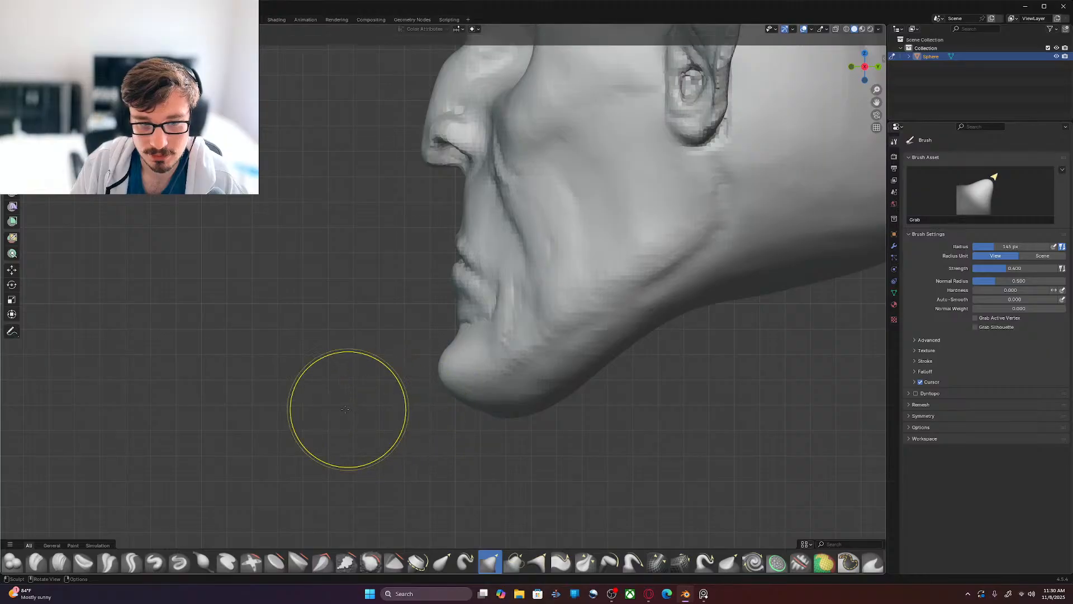
pyautogui.click(396, 366)
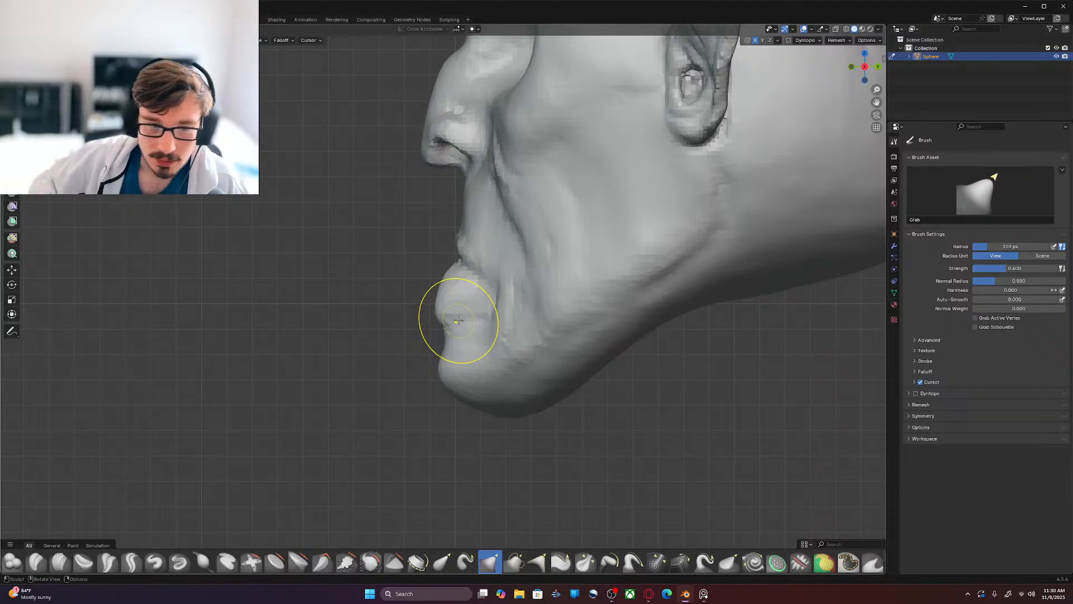
# Step: Reshape the front of the lower lip and the fold beneath it with the Grab brush
pyautogui.moveTo(510, 316)
pyautogui.mouseDown(button='middle')
pyautogui.moveTo(628, 335)
pyautogui.moveTo(647, 320)
pyautogui.moveTo(555, 371)
pyautogui.moveTo(606, 412)
pyautogui.moveTo(652, 358)
pyautogui.moveTo(614, 333)
pyautogui.mouseUp(button='middle')
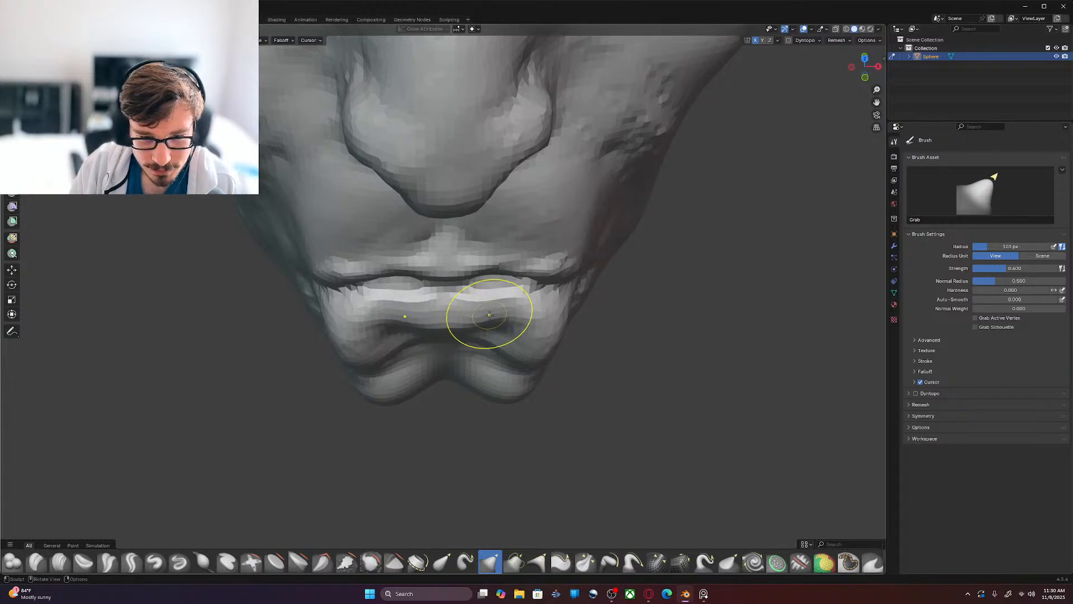
pyautogui.moveTo(512, 316)
pyautogui.mouseDown()
pyautogui.moveTo(504, 341)
pyautogui.moveTo(484, 343)
pyautogui.mouseUp()
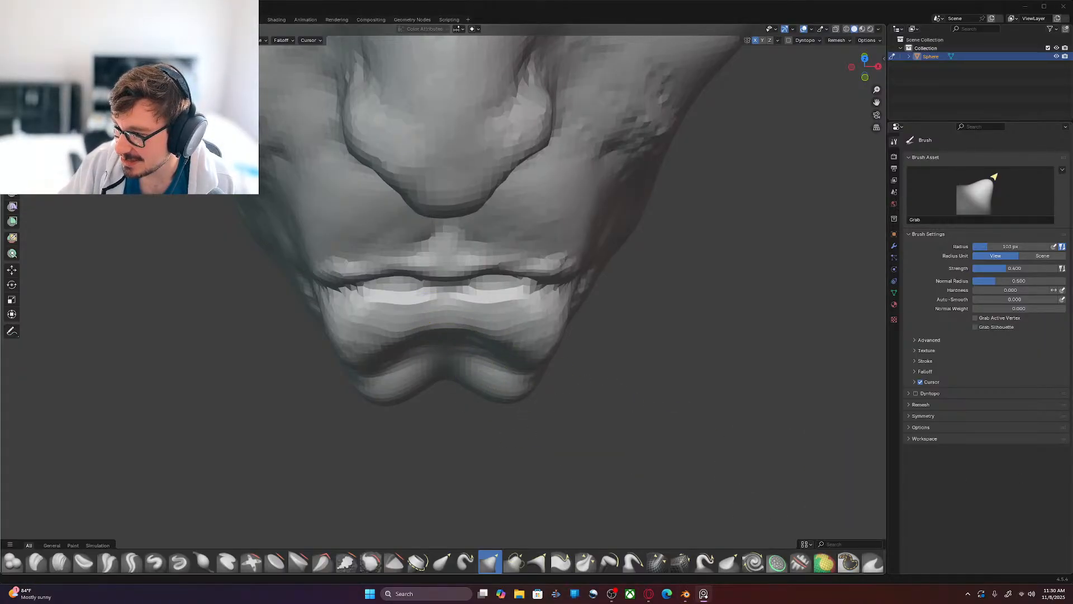
pyautogui.moveTo(582, 317)
pyautogui.mouseDown(button='middle')
pyautogui.moveTo(571, 316)
pyautogui.moveTo(632, 280)
pyautogui.moveTo(645, 289)
pyautogui.mouseUp(button='middle')
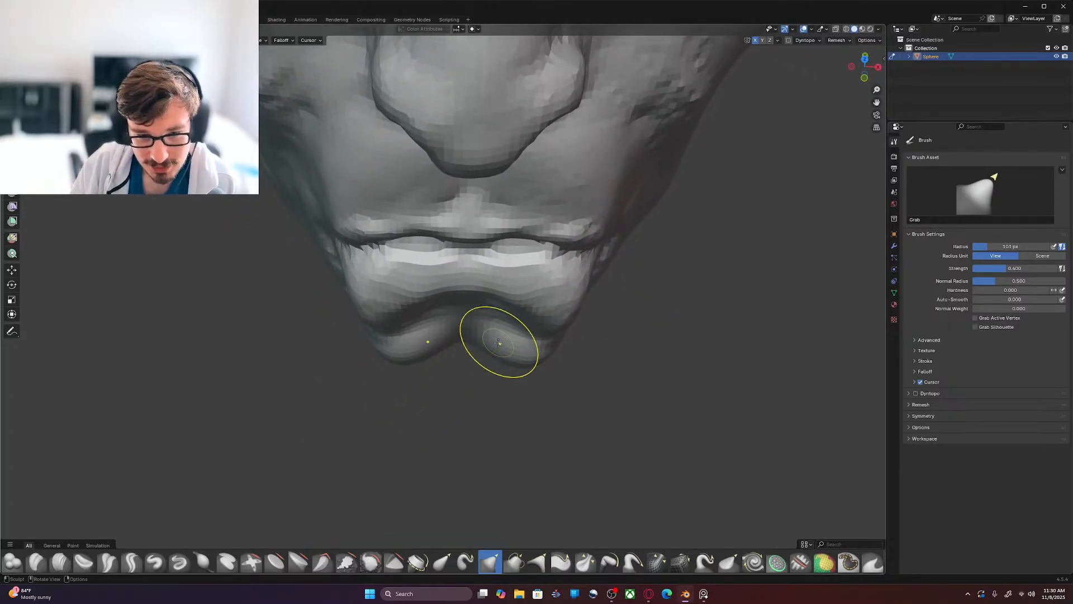
pyautogui.moveTo(474, 270); pyautogui.dragTo(536, 280)
pyautogui.moveTo(478, 296); pyautogui.dragTo(478, 298)
pyautogui.moveTo(494, 295); pyautogui.dragTo(499, 299)
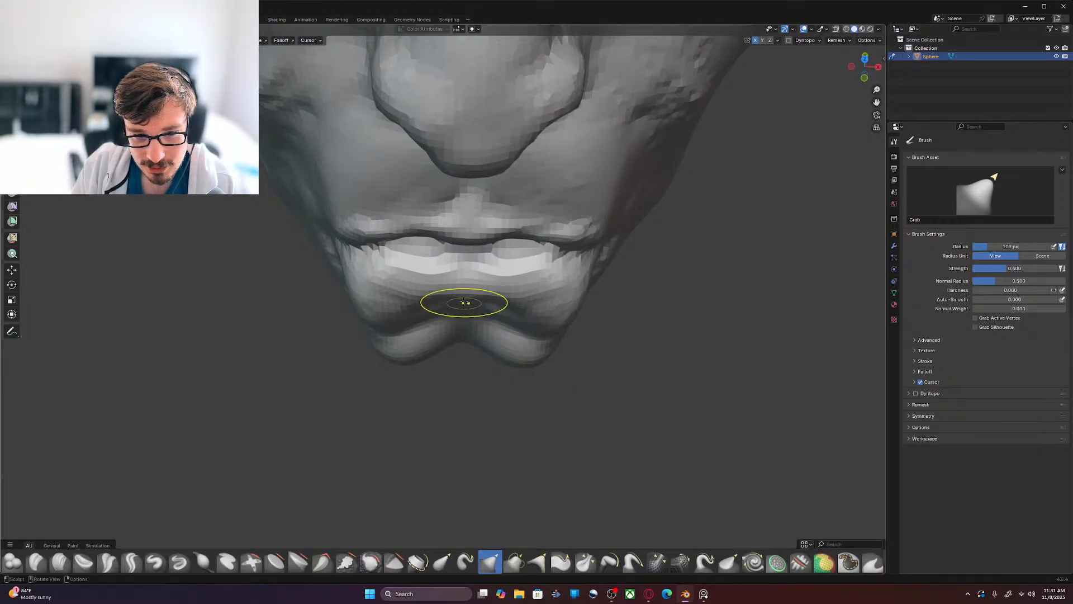
pyautogui.moveTo(486, 308); pyautogui.dragTo(514, 306, button='middle')
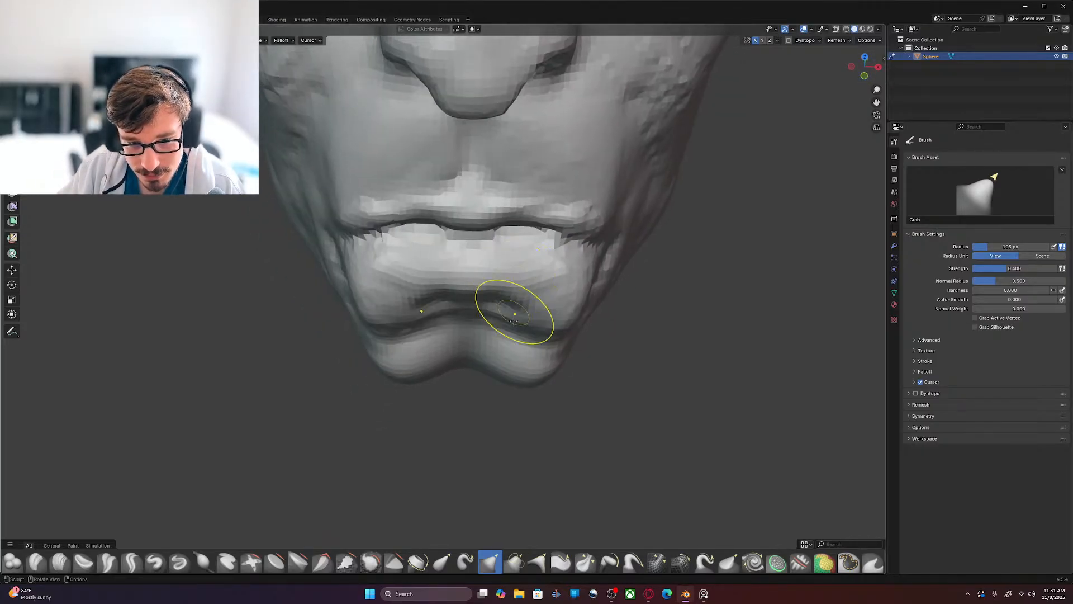
# Step: Smooth the crease between the lower lip and the chin, using a smaller brush radius
pyautogui.press('[')
pyautogui.press('[')
pyautogui.press('[')
pyautogui.press('[')
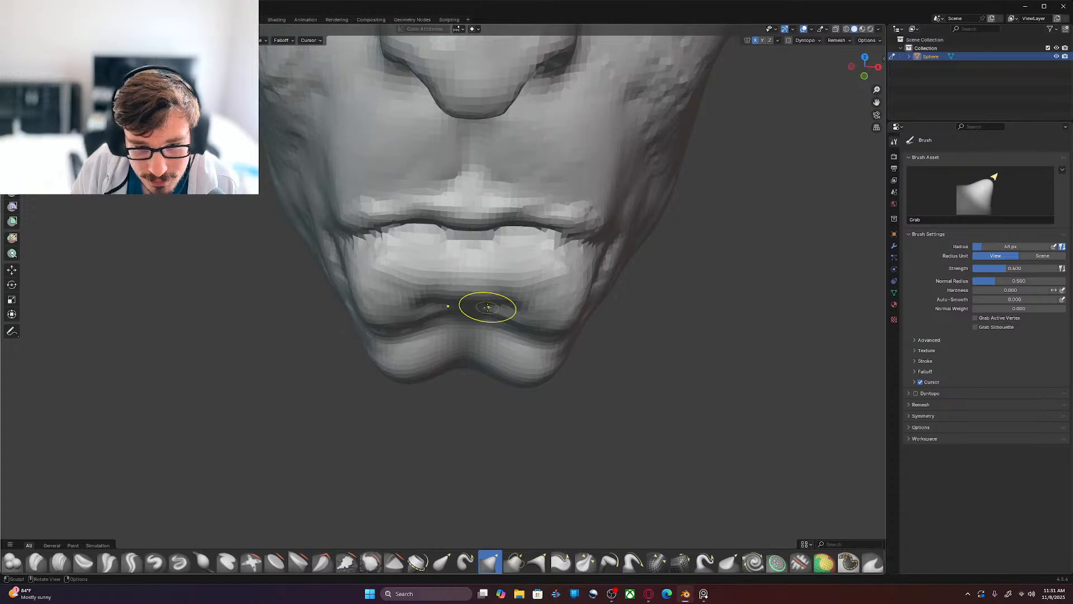
pyautogui.moveTo(515, 305); pyautogui.dragTo(564, 258, button='middle')
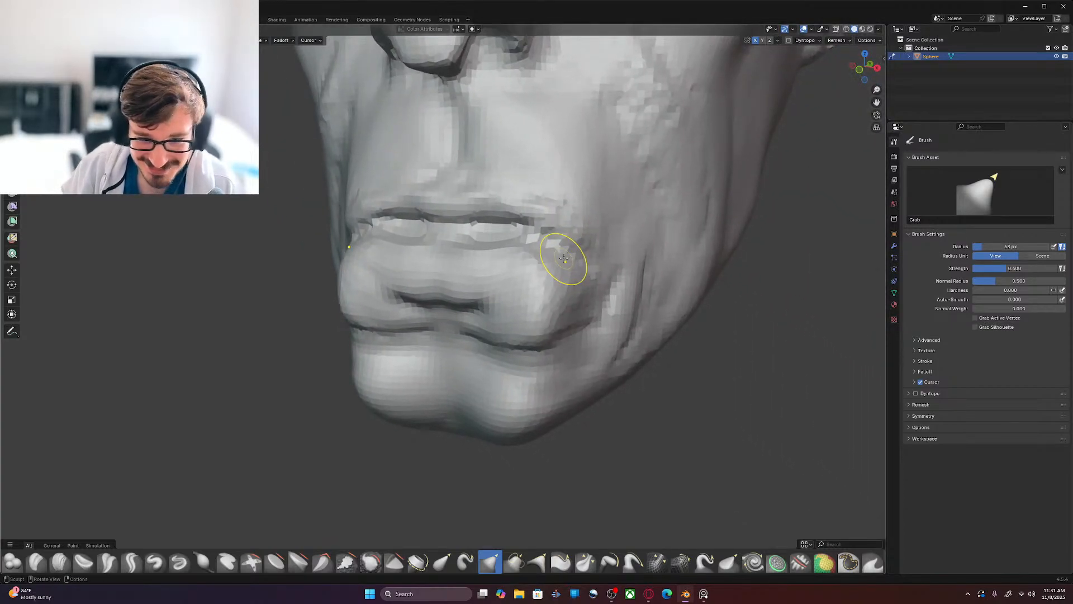
pyautogui.moveTo(516, 311)
pyautogui.mouseDown()
pyautogui.moveTo(537, 319)
pyautogui.moveTo(480, 322)
pyautogui.moveTo(517, 335)
pyautogui.moveTo(565, 328)
pyautogui.moveTo(587, 342)
pyautogui.mouseUp()
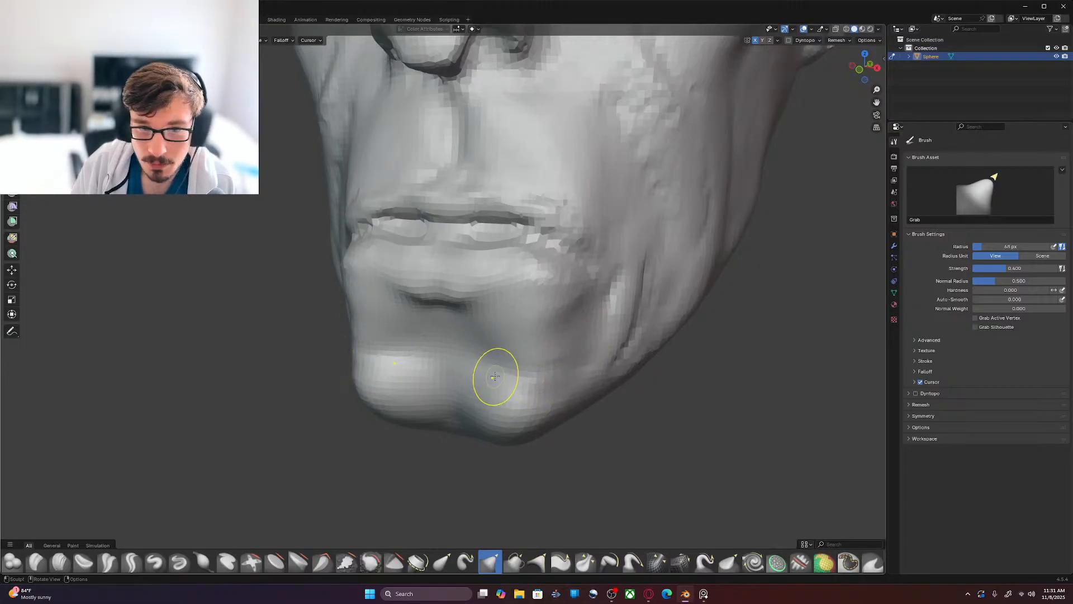
pyautogui.moveTo(515, 367)
pyautogui.keyDown('shift'); pyautogui.mouseDown()
pyautogui.moveTo(455, 354)
pyautogui.moveTo(502, 412)
pyautogui.moveTo(540, 409)
pyautogui.moveTo(574, 379)
pyautogui.moveTo(568, 328)
pyautogui.mouseUp(); pyautogui.keyUp('shift')
# Step: Pull the centre of the chin and the area under the lip forward with Grab to fill the cleft
pyautogui.moveTo(455, 415)
pyautogui.mouseDown()
pyautogui.moveTo(450, 426)
pyautogui.moveTo(459, 401)
pyautogui.mouseUp()
pyautogui.moveTo(470, 358); pyautogui.dragTo(523, 326, button='middle')
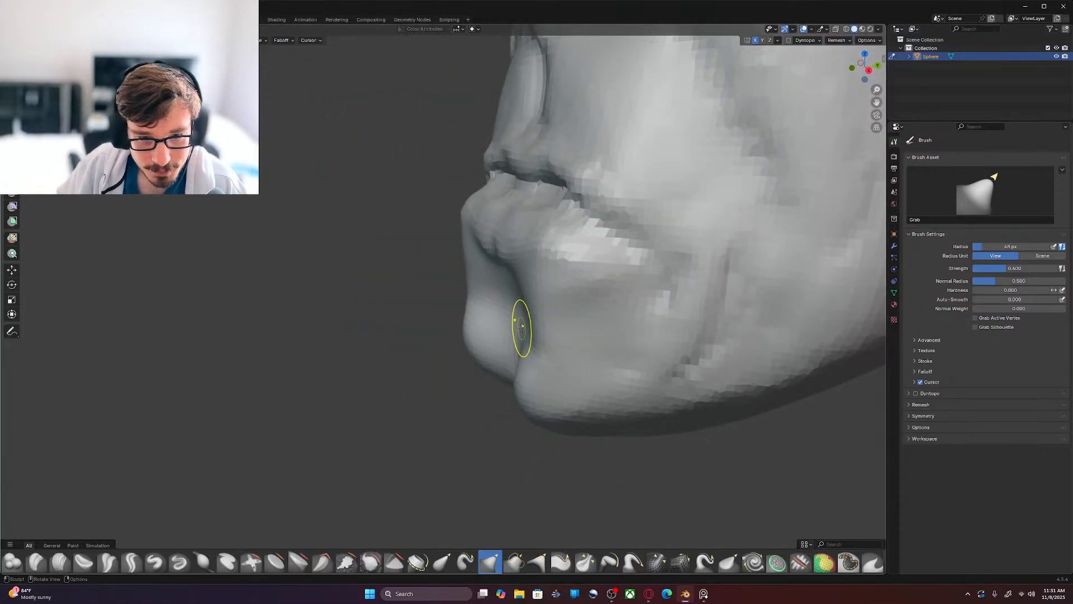
pyautogui.moveTo(512, 269); pyautogui.dragTo(498, 267)
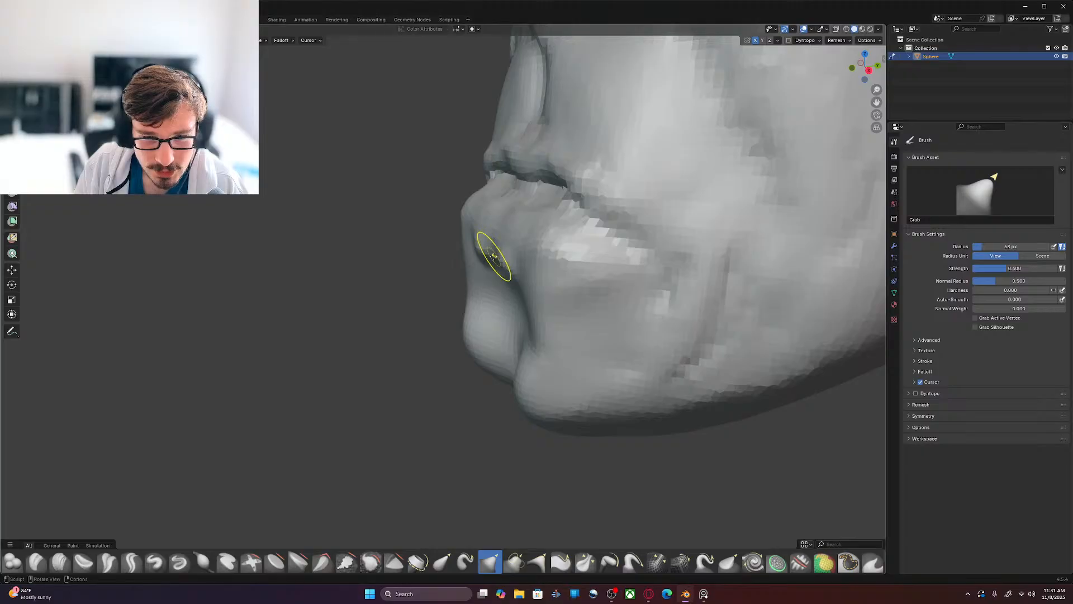
pyautogui.press('f')
pyautogui.click(434, 384)
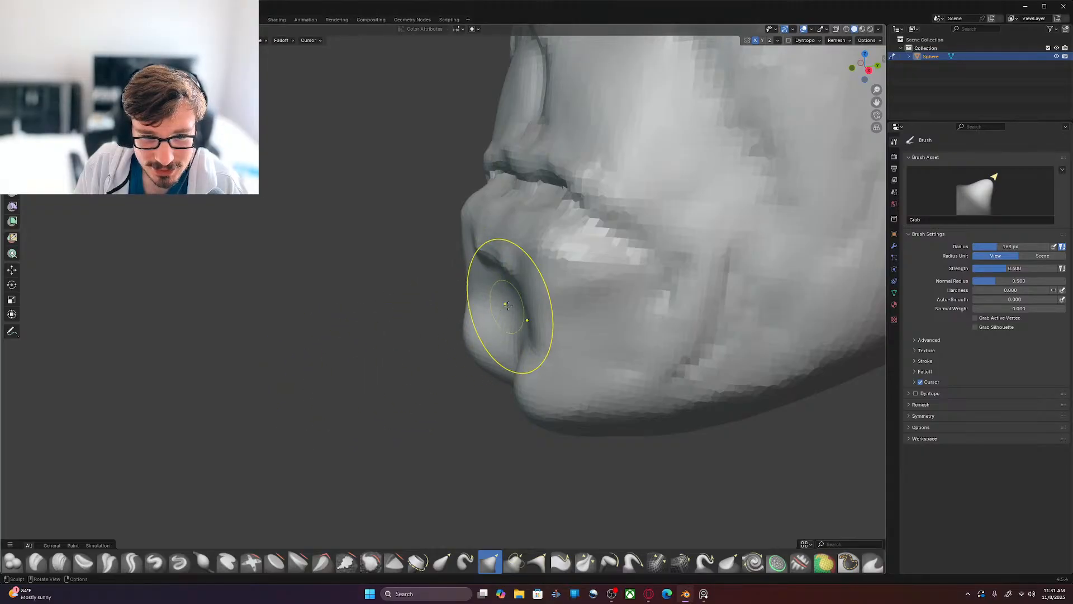
pyautogui.moveTo(516, 295)
pyautogui.mouseDown()
pyautogui.moveTo(491, 288)
pyautogui.moveTo(504, 268)
pyautogui.moveTo(487, 246)
pyautogui.mouseUp()
pyautogui.moveTo(515, 331)
pyautogui.mouseDown()
pyautogui.moveTo(493, 368)
pyautogui.moveTo(505, 390)
pyautogui.moveTo(492, 378)
pyautogui.mouseUp()
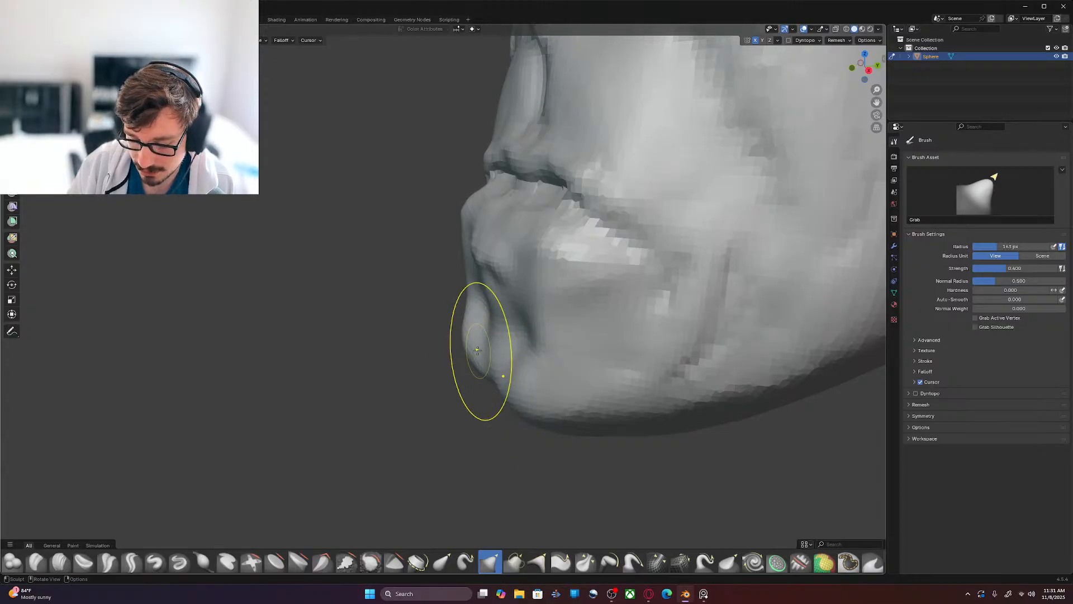
# Step: Extend the chin tip forward and down in side profile and adjust the hollow below the lip with Grab
pyautogui.press('KP_3')
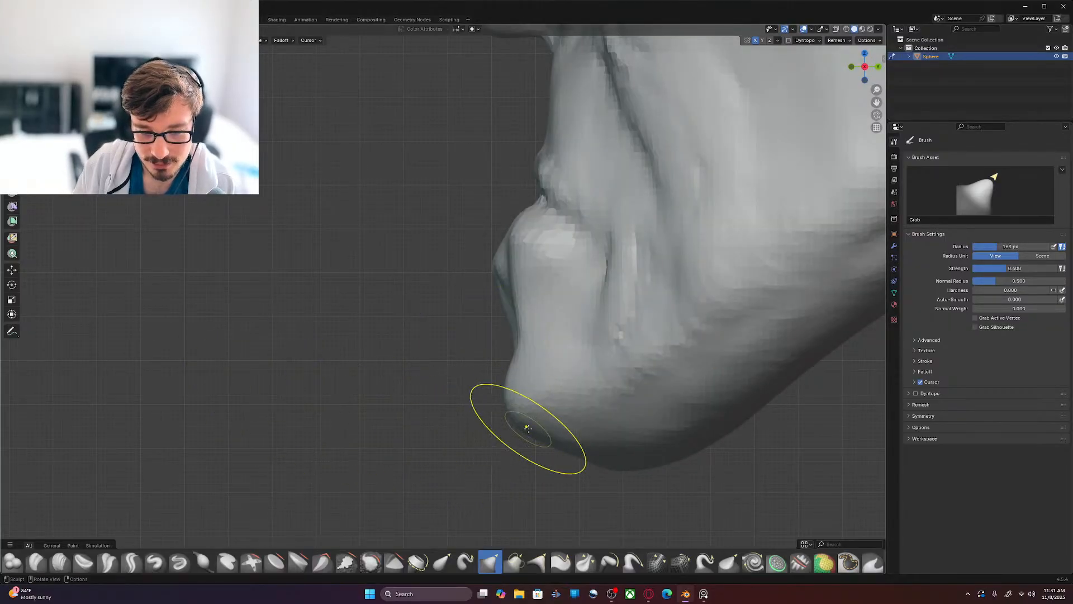
pyautogui.moveTo(535, 395)
pyautogui.mouseDown()
pyautogui.moveTo(535, 411)
pyautogui.moveTo(498, 440)
pyautogui.moveTo(484, 430)
pyautogui.mouseUp()
pyautogui.press('f')
pyautogui.click(552, 462)
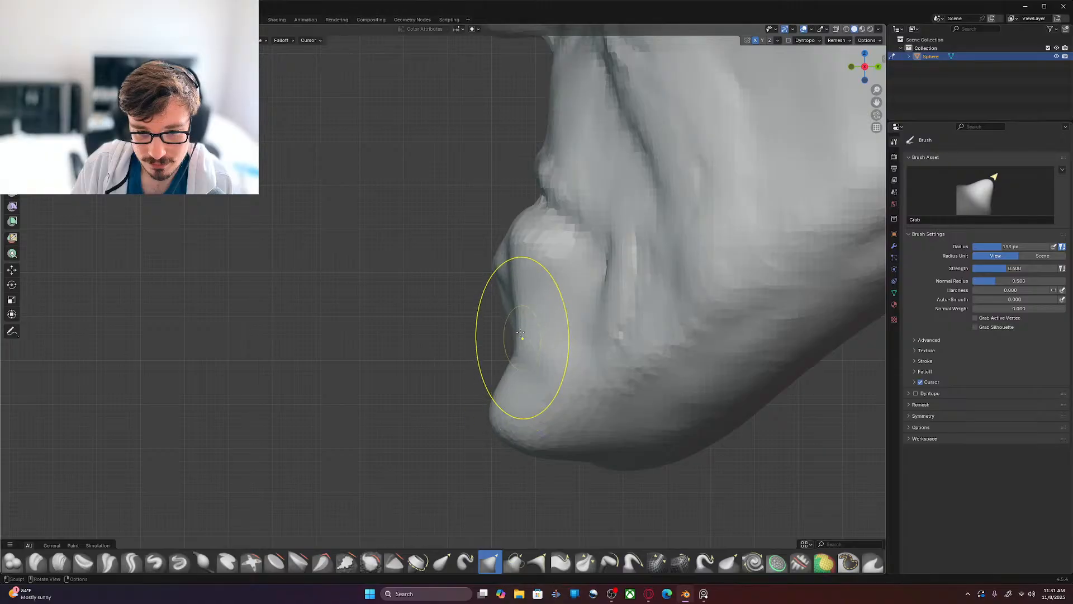
pyautogui.moveTo(504, 303); pyautogui.dragTo(509, 328)
pyautogui.moveTo(509, 329); pyautogui.dragTo(500, 334)
pyautogui.moveTo(491, 395); pyautogui.dragTo(562, 324, button='middle')
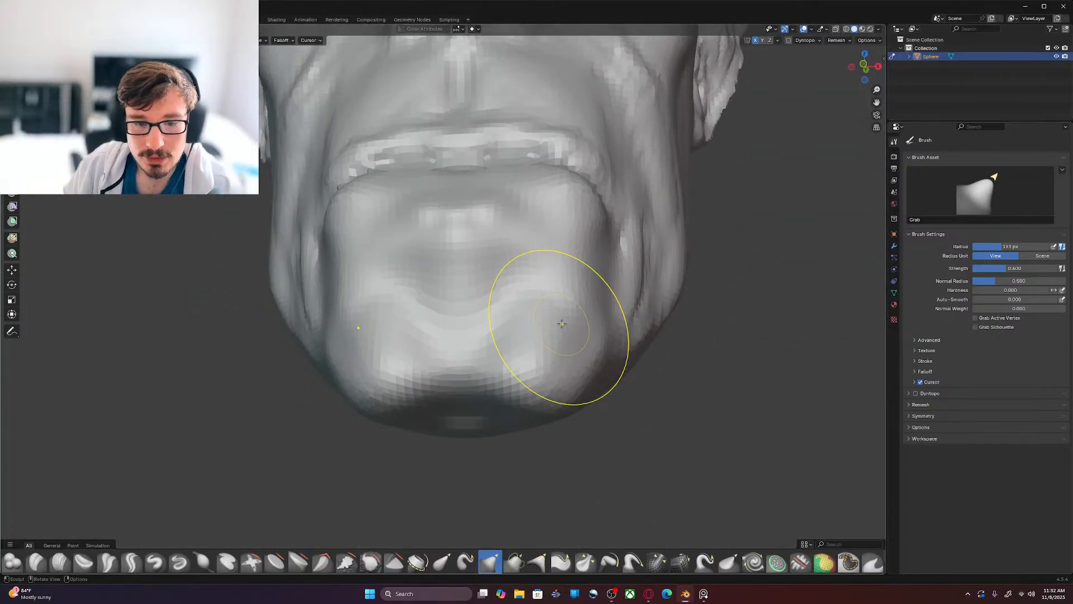
# Step: Smooth the front of the chin and the lower lip into one even surface
pyautogui.moveTo(508, 395)
pyautogui.mouseDown()
pyautogui.moveTo(560, 399)
pyautogui.moveTo(594, 381)
pyautogui.mouseUp()
pyautogui.moveTo(474, 387)
pyautogui.keyDown('shift'); pyautogui.mouseDown()
pyautogui.moveTo(501, 275)
pyautogui.moveTo(525, 245)
pyautogui.moveTo(587, 216)
pyautogui.mouseUp(); pyautogui.keyUp('shift')
pyautogui.moveTo(589, 260); pyautogui.dragTo(587, 285)
pyautogui.moveTo(580, 330); pyautogui.dragTo(588, 360)
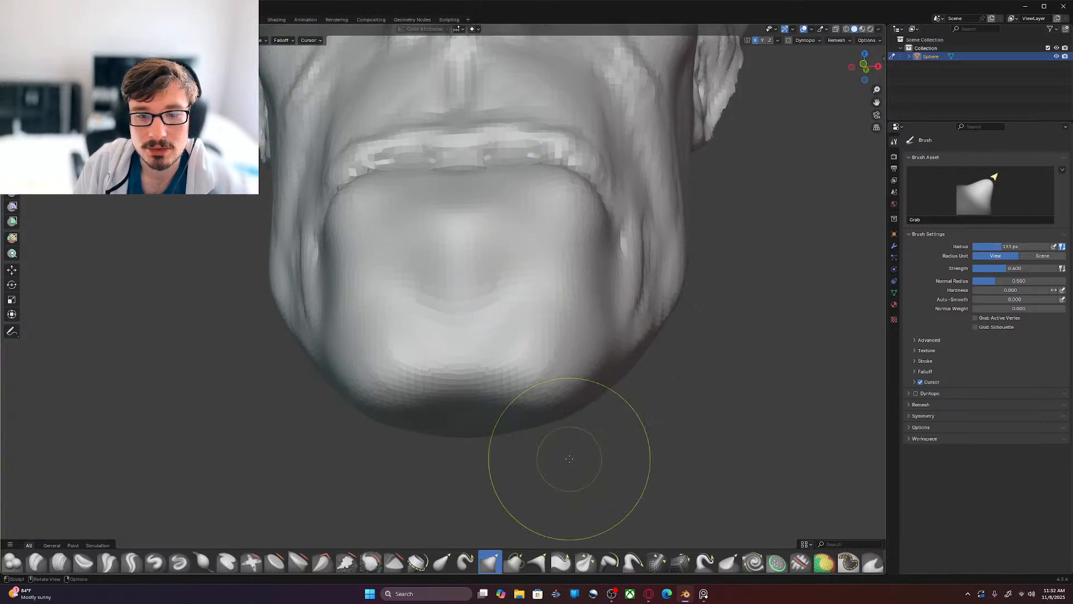
pyautogui.moveTo(635, 448)
pyautogui.mouseDown(button='middle')
pyautogui.moveTo(587, 347)
pyautogui.moveTo(548, 401)
pyautogui.moveTo(539, 395)
pyautogui.moveTo(569, 346)
pyautogui.mouseUp(button='middle')
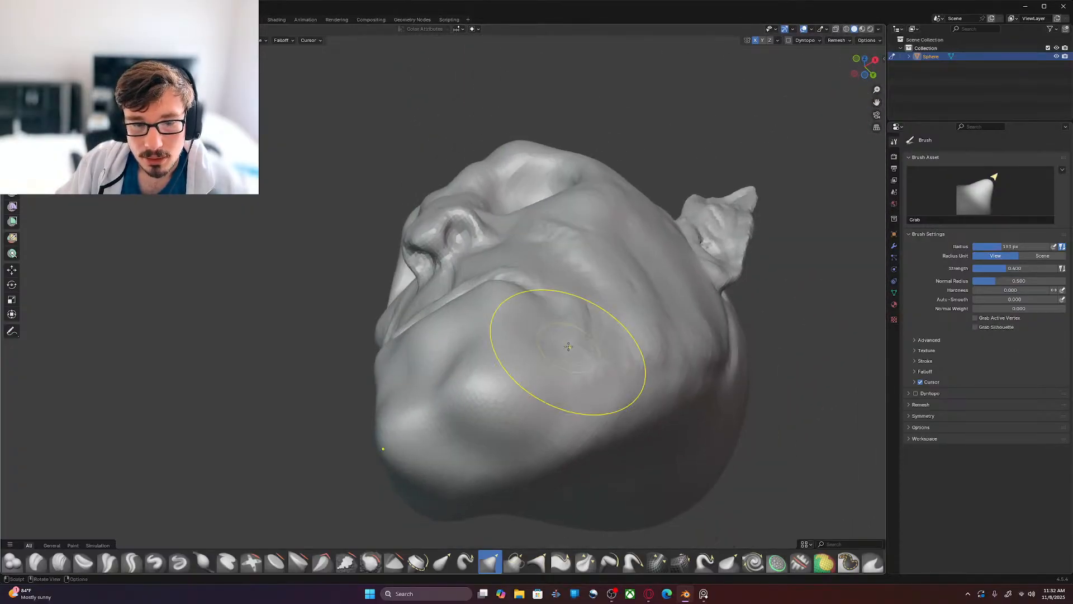
# Step: Smooth the side and underside of the chin so it blends into the jaw and mouth area
pyautogui.moveTo(508, 381); pyautogui.dragTo(531, 368)
pyautogui.moveTo(507, 409); pyautogui.dragTo(561, 353)
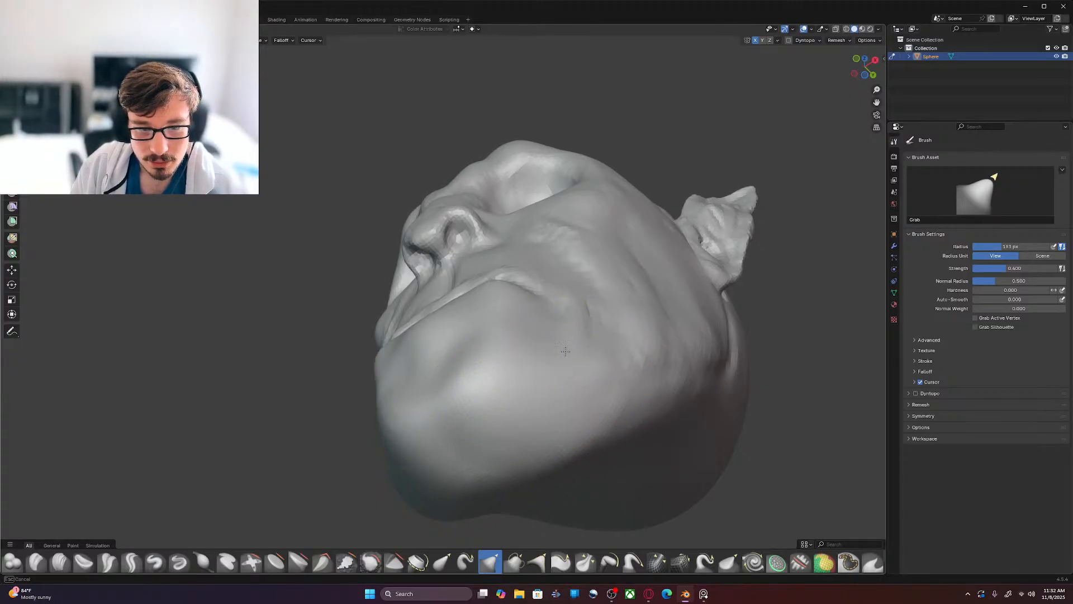
pyautogui.moveTo(468, 420); pyautogui.dragTo(506, 413)
pyautogui.moveTo(548, 395)
pyautogui.mouseDown(button='middle')
pyautogui.moveTo(570, 438)
pyautogui.moveTo(525, 440)
pyautogui.moveTo(587, 380)
pyautogui.mouseUp(button='middle')
pyautogui.moveTo(490, 377)
pyautogui.mouseDown()
pyautogui.moveTo(476, 358)
pyautogui.moveTo(493, 397)
pyautogui.mouseUp()
pyautogui.moveTo(556, 336)
pyautogui.mouseDown()
pyautogui.moveTo(589, 361)
pyautogui.moveTo(594, 384)
pyautogui.mouseUp()
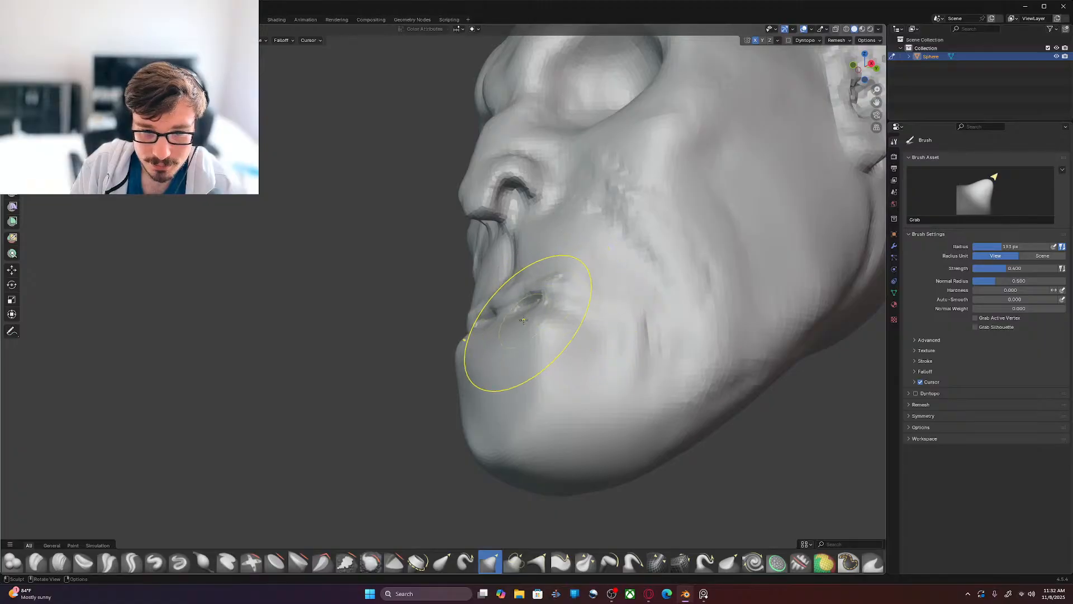
# Step: Soften the mouth corner and the lower cheek fold with a smaller brush radius
pyautogui.press('f')
pyautogui.click(455, 327)
pyautogui.moveTo(525, 318); pyautogui.dragTo(538, 273)
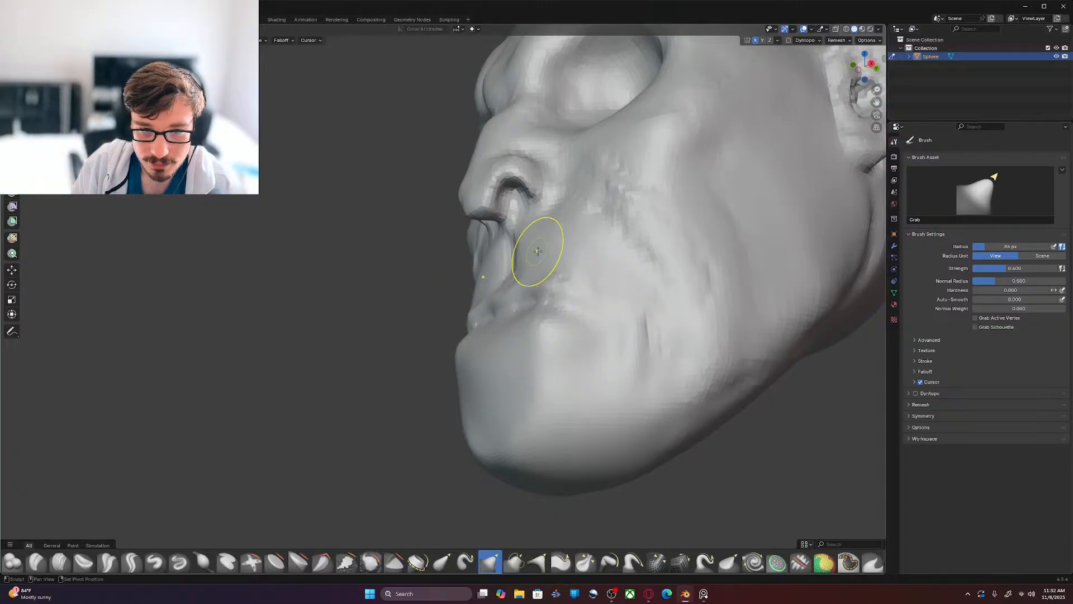
pyautogui.moveTo(648, 347); pyautogui.dragTo(655, 357)
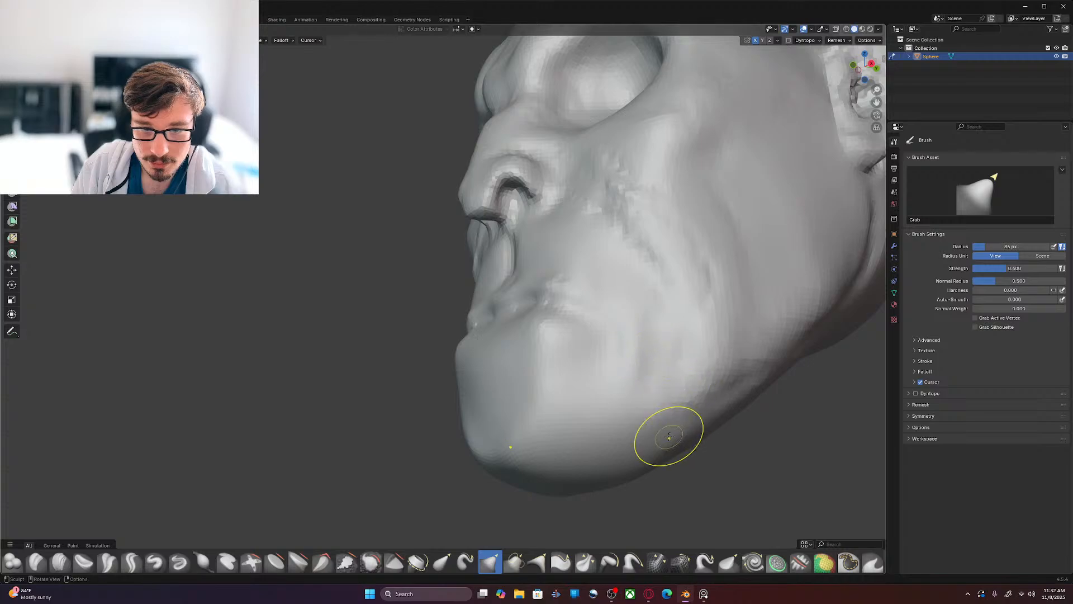
# Step: Pull the front of the chin forward with a larger Grab brush and refine its curve in side profile
pyautogui.moveTo(553, 431)
pyautogui.mouseDown(button='middle')
pyautogui.moveTo(592, 388)
pyautogui.moveTo(577, 380)
pyautogui.moveTo(556, 407)
pyautogui.moveTo(562, 365)
pyautogui.moveTo(591, 398)
pyautogui.moveTo(599, 200)
pyautogui.moveTo(534, 334)
pyautogui.moveTo(369, 350)
pyautogui.moveTo(411, 398)
pyautogui.moveTo(447, 395)
pyautogui.mouseUp(button='middle')
pyautogui.scroll(1, 411, 397)
pyautogui.keyDown('shift'); pyautogui.moveTo(447, 395); pyautogui.dragTo(471, 361, button='middle'); pyautogui.keyUp('shift')
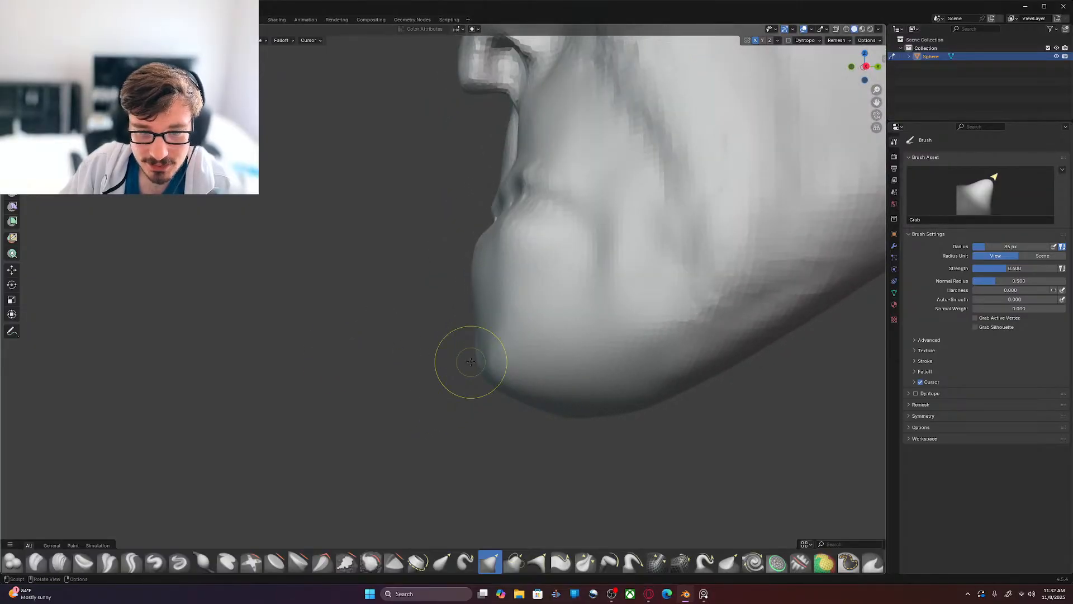
pyautogui.press('KP_3')
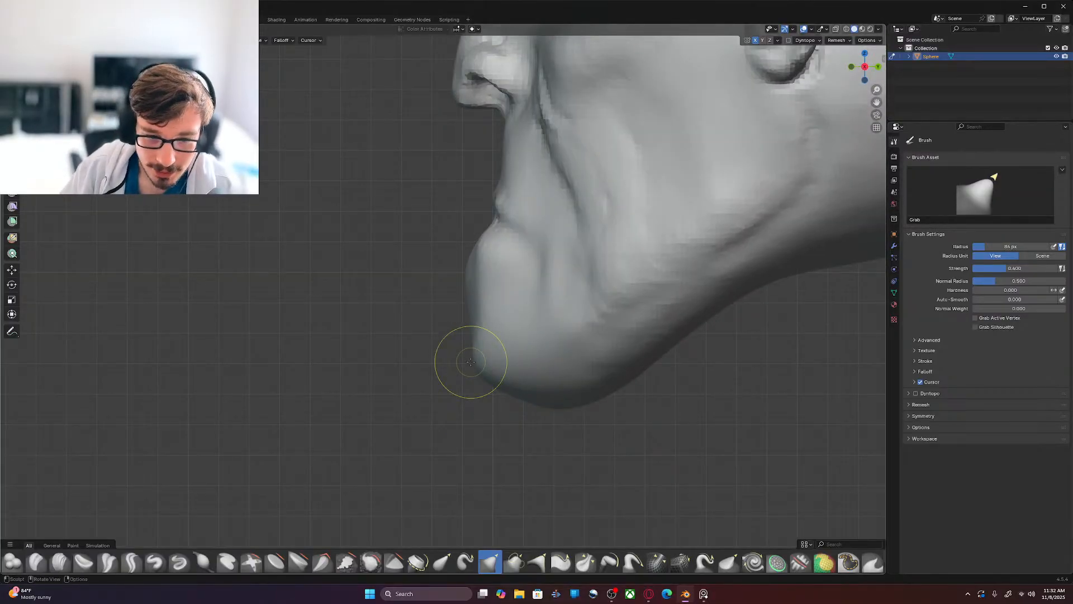
pyautogui.moveTo(470, 362); pyautogui.dragTo(523, 355, button='middle')
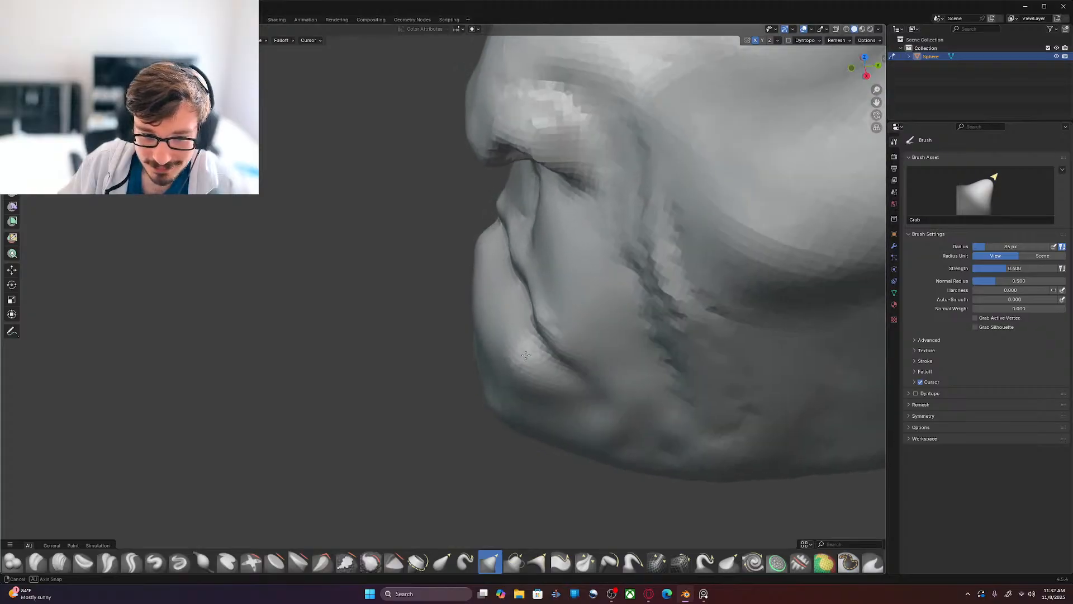
pyautogui.press('f')
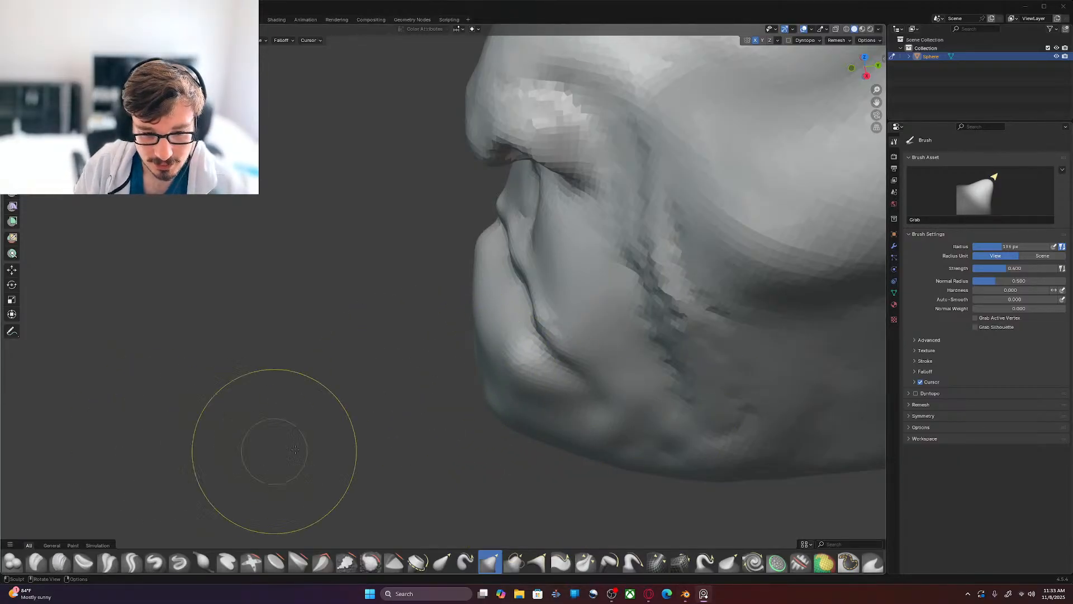
pyautogui.moveTo(483, 395)
pyautogui.mouseDown()
pyautogui.moveTo(464, 371)
pyautogui.moveTo(475, 396)
pyautogui.moveTo(486, 381)
pyautogui.mouseUp()
pyautogui.press('KP_3')
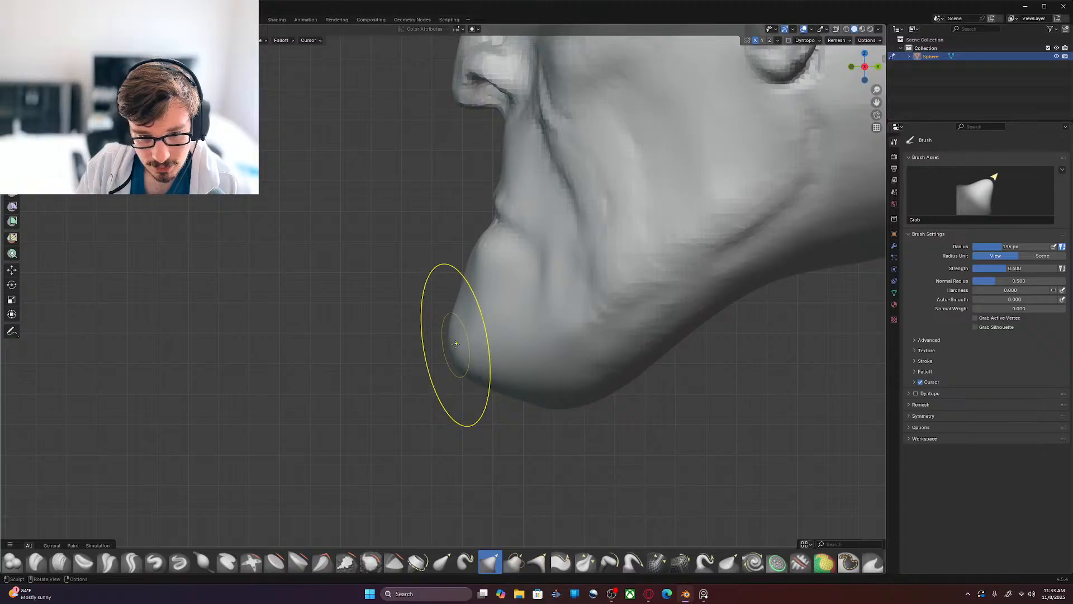
pyautogui.moveTo(467, 346); pyautogui.dragTo(490, 378)
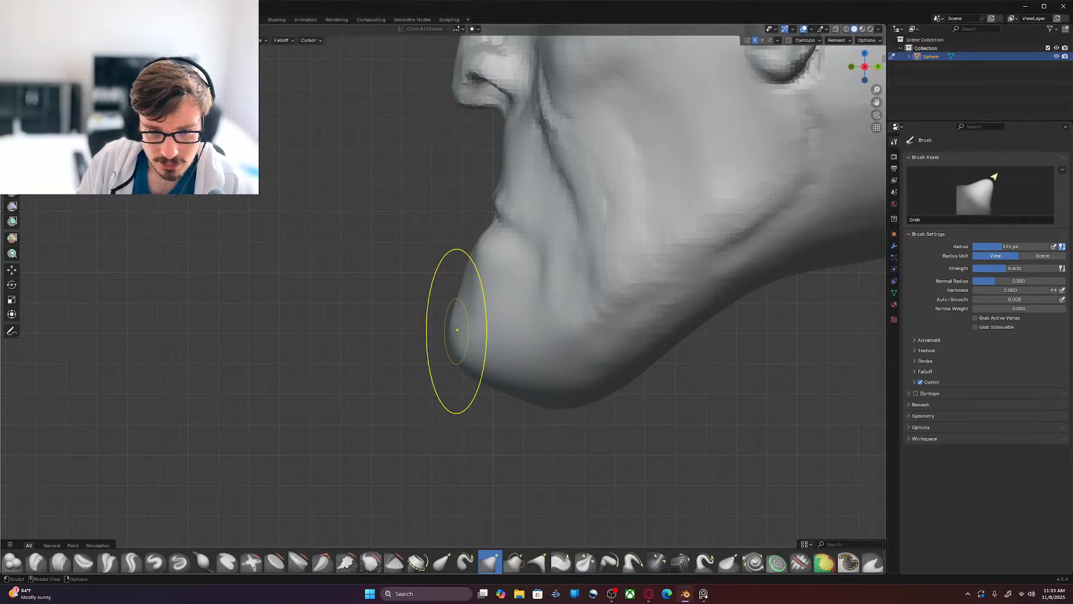
# Step: Pull the lower lip forward in side profile and adjust its upper contour with a smaller Grab brush
pyautogui.press('f')
pyautogui.click(403, 300)
pyautogui.moveTo(471, 261); pyautogui.dragTo(474, 249)
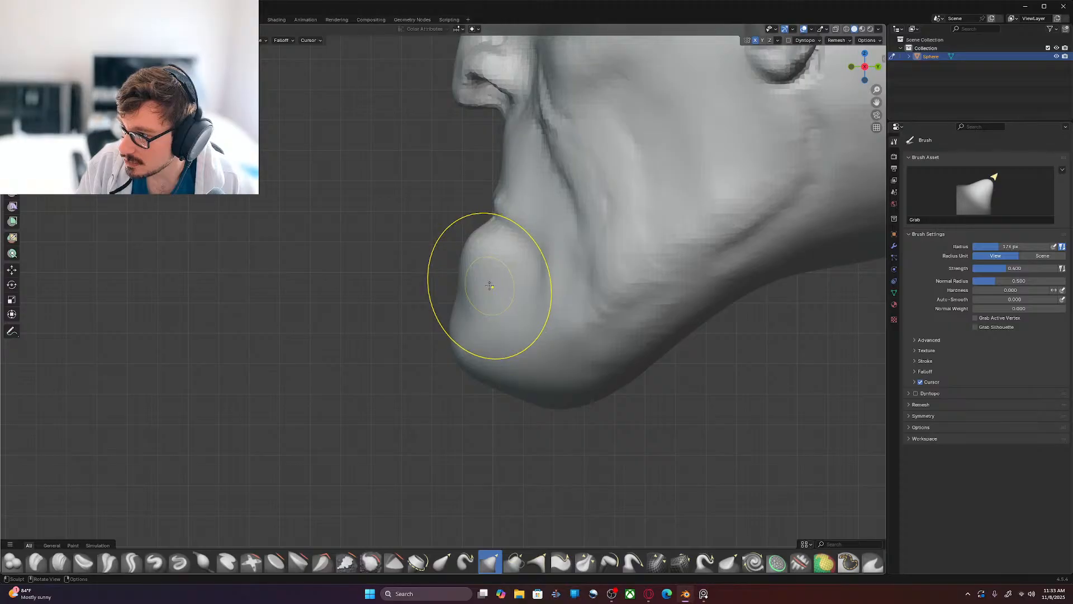
pyautogui.moveTo(496, 255); pyautogui.dragTo(495, 272)
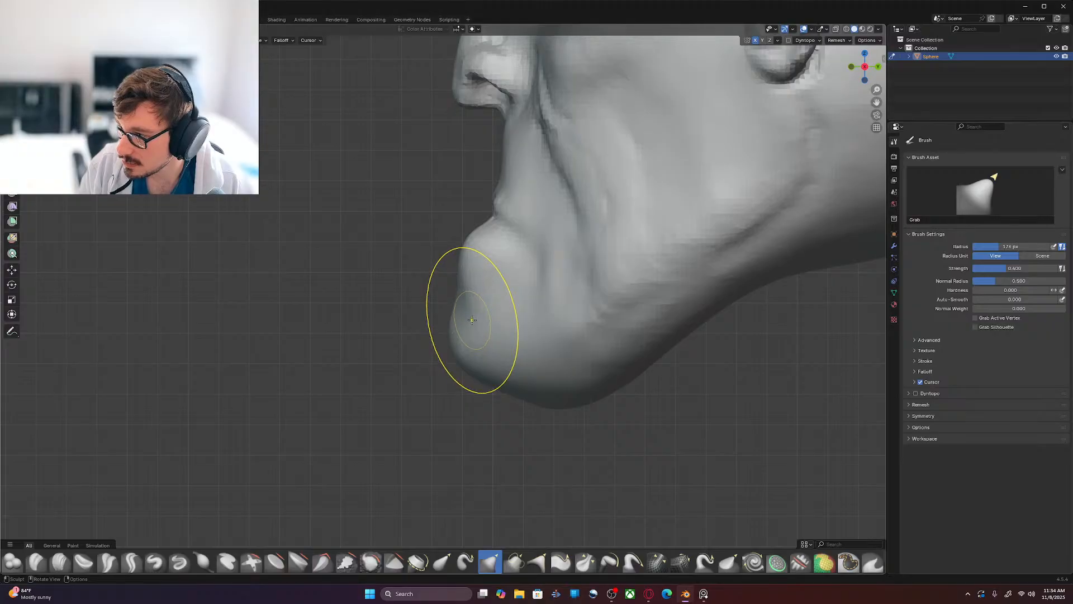
# Step: Reshape the lip line and lower lip from below with a 130 px Grab brush
pyautogui.press('f')
pyautogui.click(431, 244)
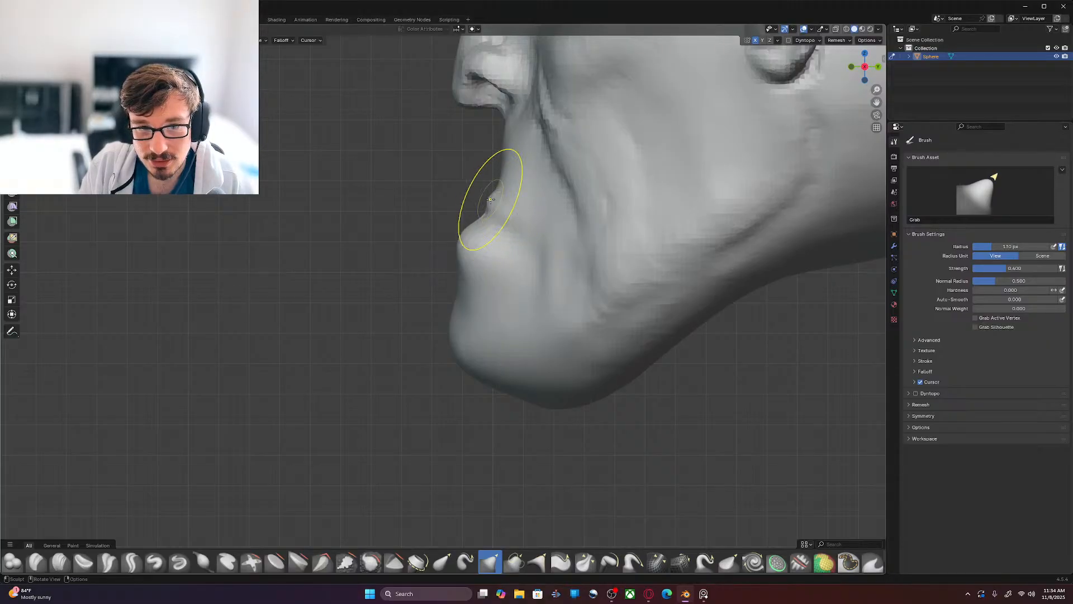
pyautogui.moveTo(491, 200); pyautogui.dragTo(517, 243, button='middle')
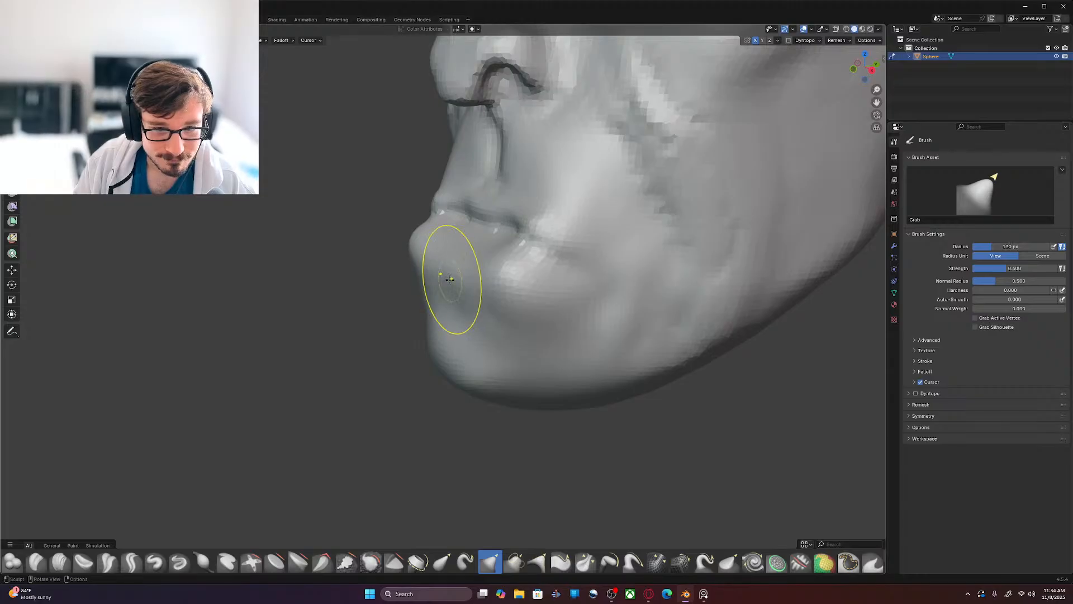
pyautogui.moveTo(483, 259); pyautogui.dragTo(663, 319, button='middle')
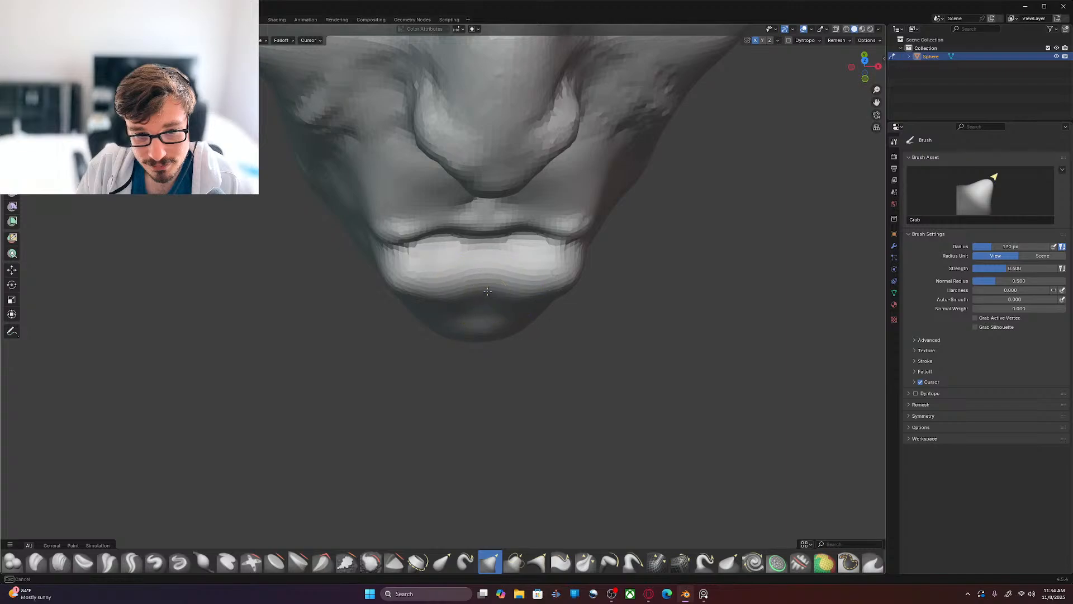
pyautogui.moveTo(503, 293)
pyautogui.mouseDown()
pyautogui.moveTo(521, 289)
pyautogui.moveTo(503, 287)
pyautogui.mouseUp()
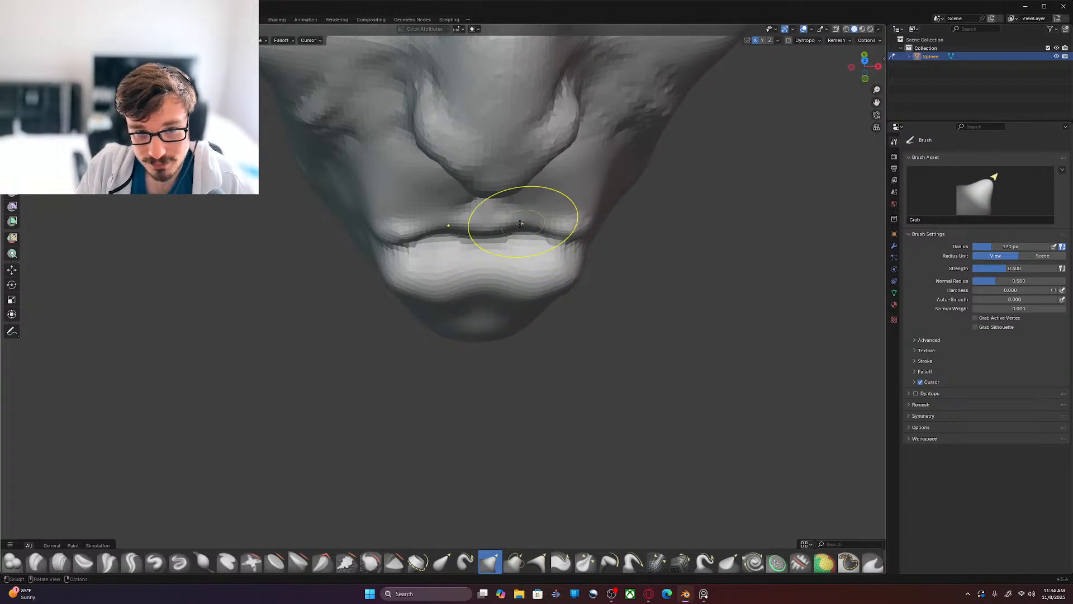
pyautogui.moveTo(492, 226); pyautogui.dragTo(516, 220)
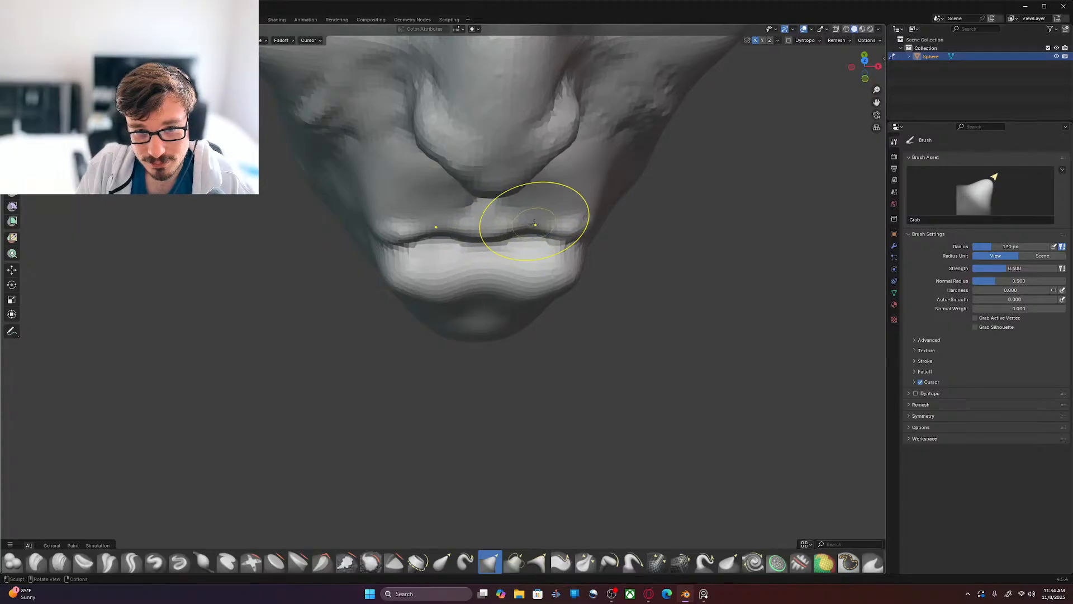
# Step: Pull the edge of the upper lip slightly outward in a near-side view with the Grab brush
pyautogui.moveTo(568, 232)
pyautogui.mouseDown(button='middle')
pyautogui.moveTo(436, 296)
pyautogui.moveTo(441, 221)
pyautogui.mouseUp(button='middle')
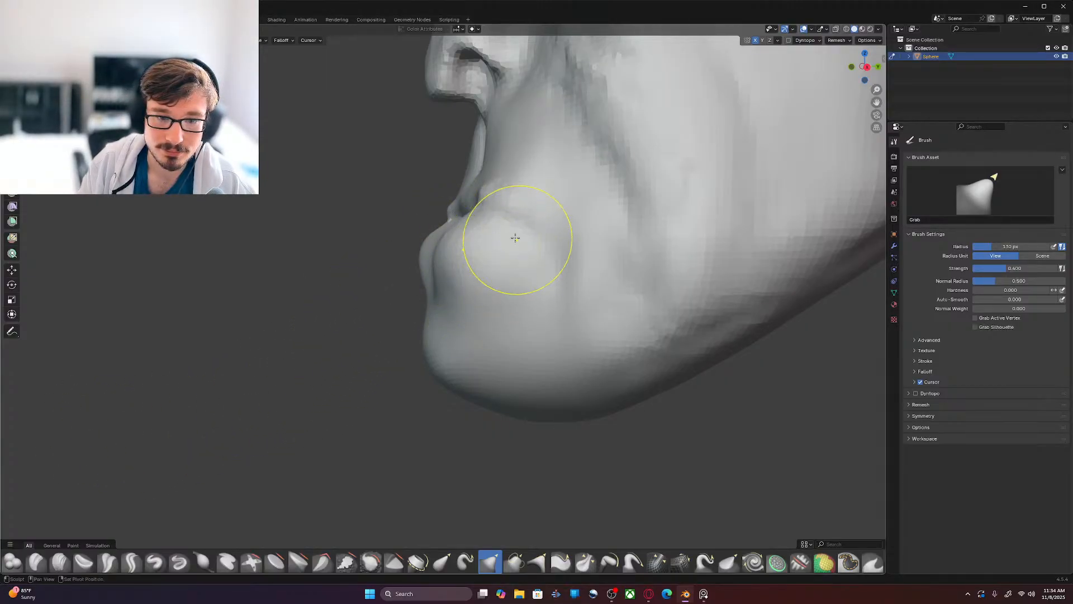
pyautogui.moveTo(466, 203); pyautogui.dragTo(463, 196)
pyautogui.moveTo(464, 196); pyautogui.dragTo(469, 198)
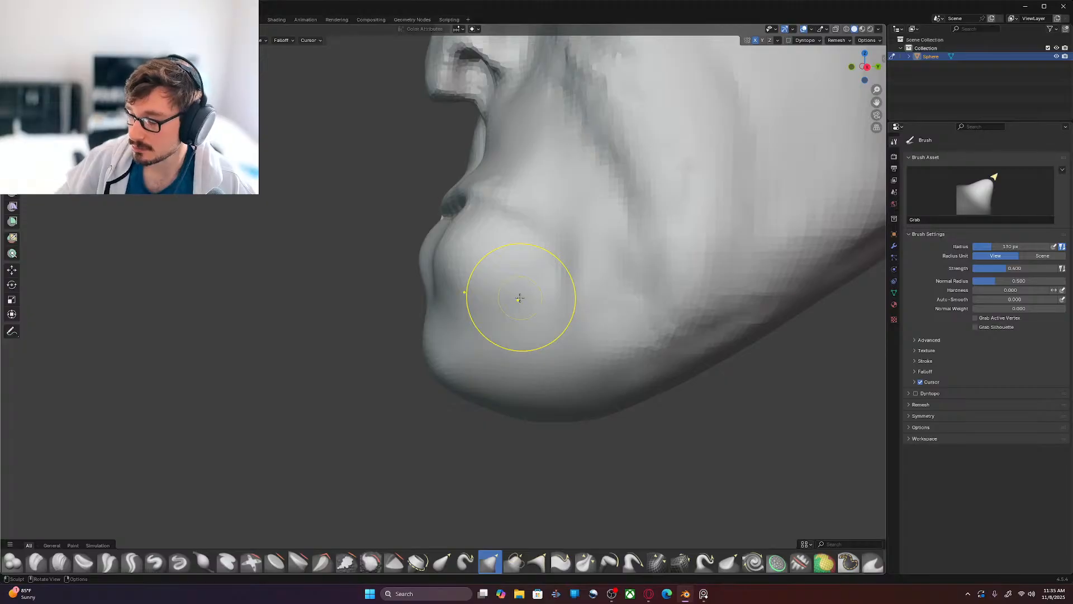
# Step: Refine the upper lip's contour in side profile with a smaller Grab brush
pyautogui.press('KP_3')
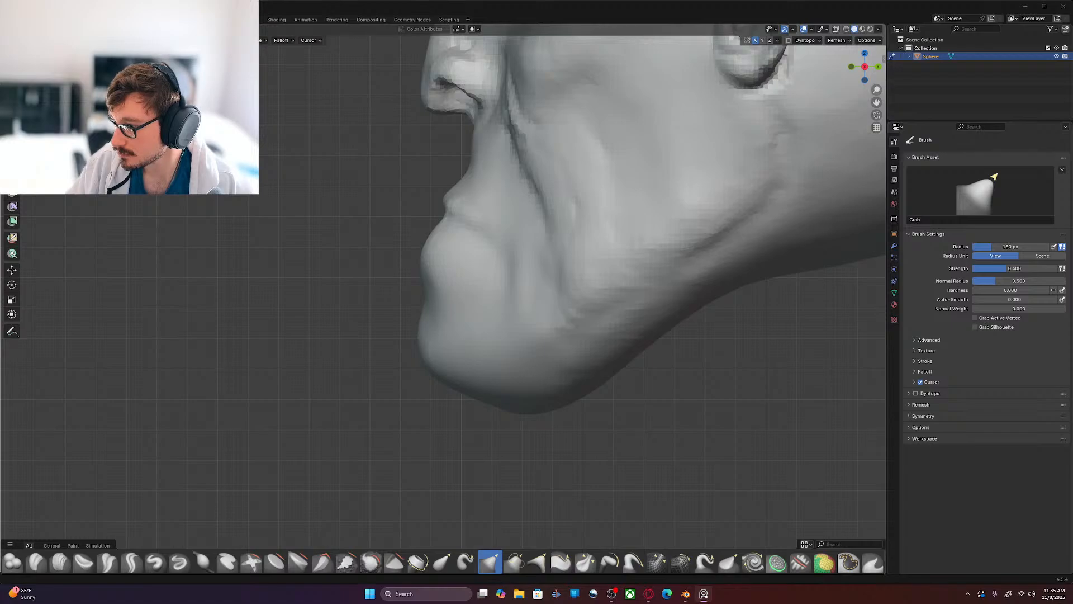
pyautogui.moveTo(335, 353)
pyautogui.keyDown('shift'); pyautogui.mouseDown(button='middle')
pyautogui.moveTo(357, 384)
pyautogui.moveTo(374, 459)
pyautogui.mouseUp(button='middle'); pyautogui.keyUp('shift')
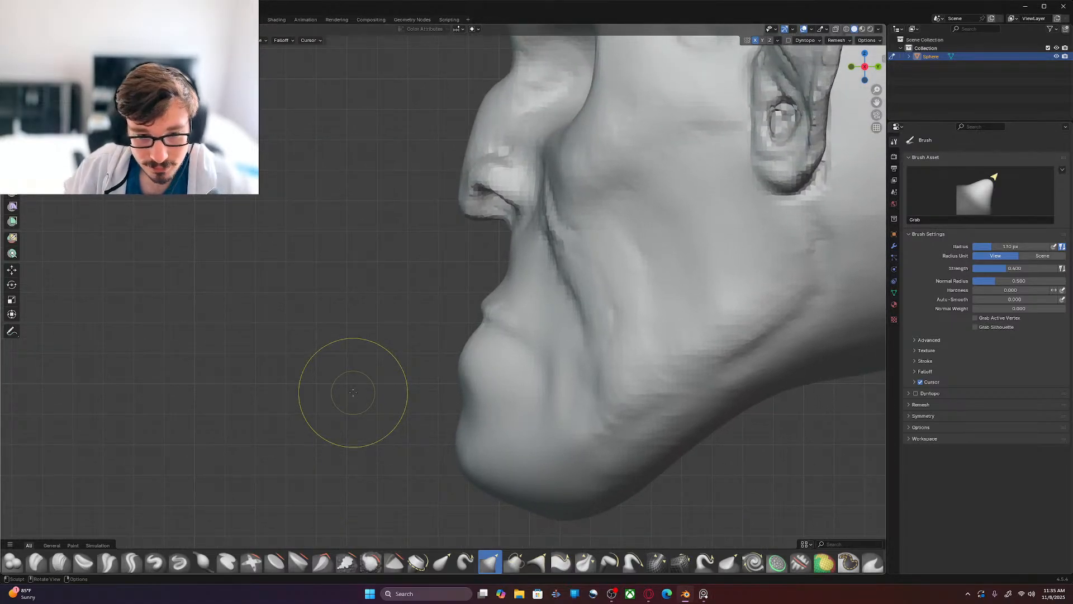
pyautogui.press('f')
pyautogui.click(376, 352)
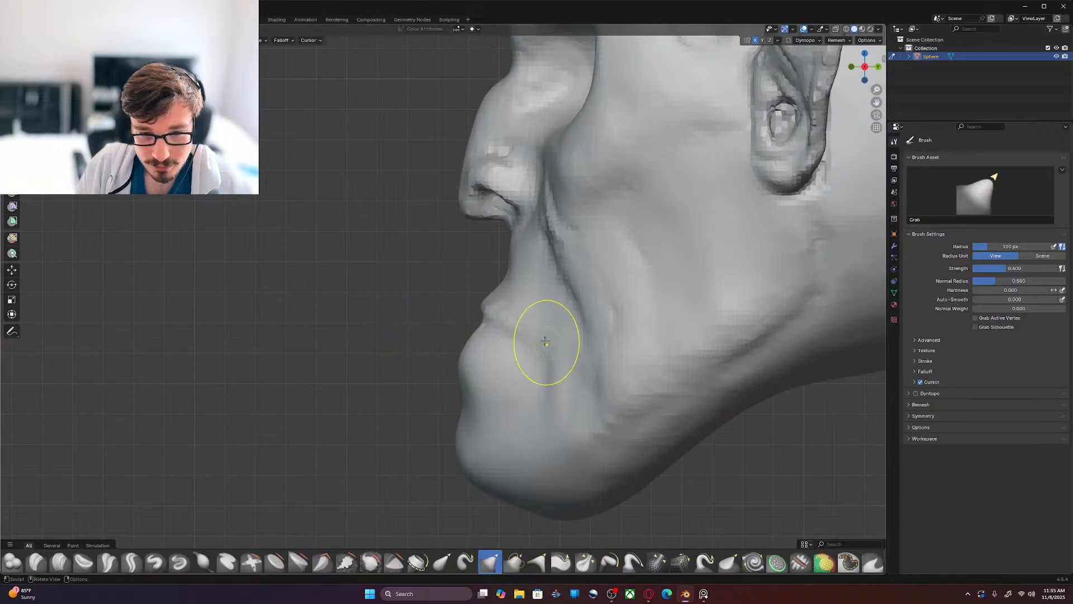
pyautogui.moveTo(496, 314)
pyautogui.mouseDown()
pyautogui.moveTo(530, 320)
pyautogui.moveTo(503, 307)
pyautogui.mouseUp()
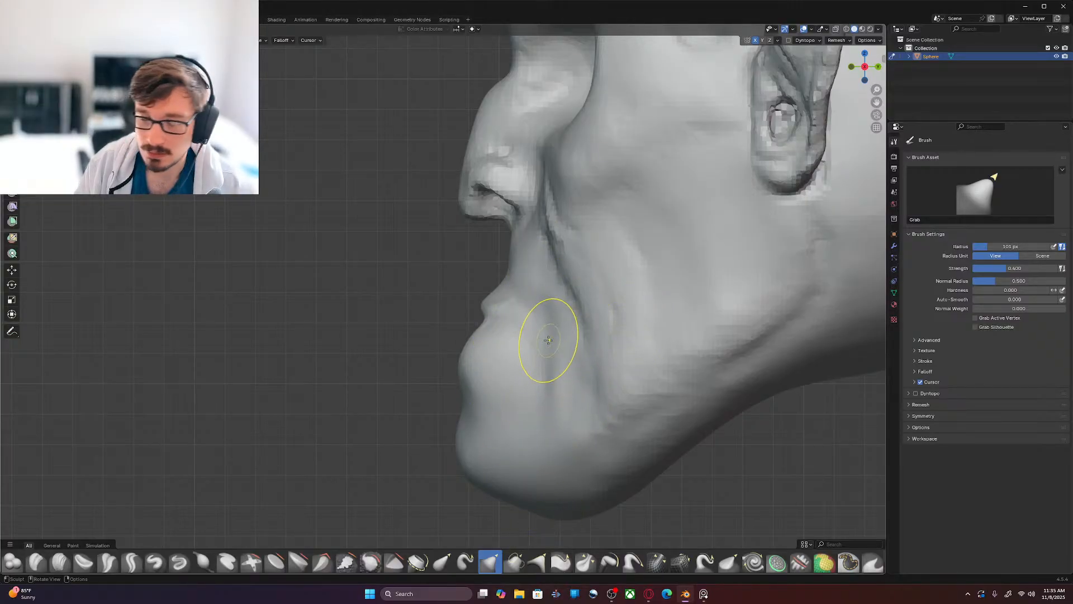
# Step: Flatten the bulges between the lower lip and chin using the Flatten/Contrast brush
pyautogui.moveTo(528, 326)
pyautogui.mouseDown(button='middle')
pyautogui.moveTo(623, 379)
pyautogui.moveTo(643, 371)
pyautogui.moveTo(556, 330)
pyautogui.moveTo(465, 311)
pyautogui.moveTo(460, 355)
pyautogui.moveTo(615, 262)
pyautogui.mouseUp(button='middle')
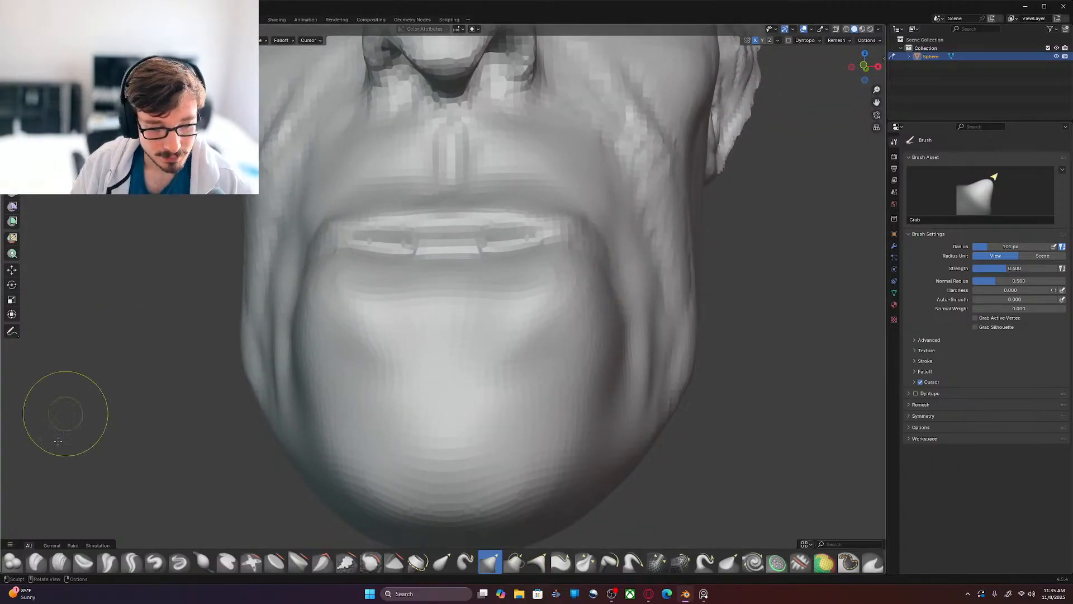
pyautogui.click(276, 567)
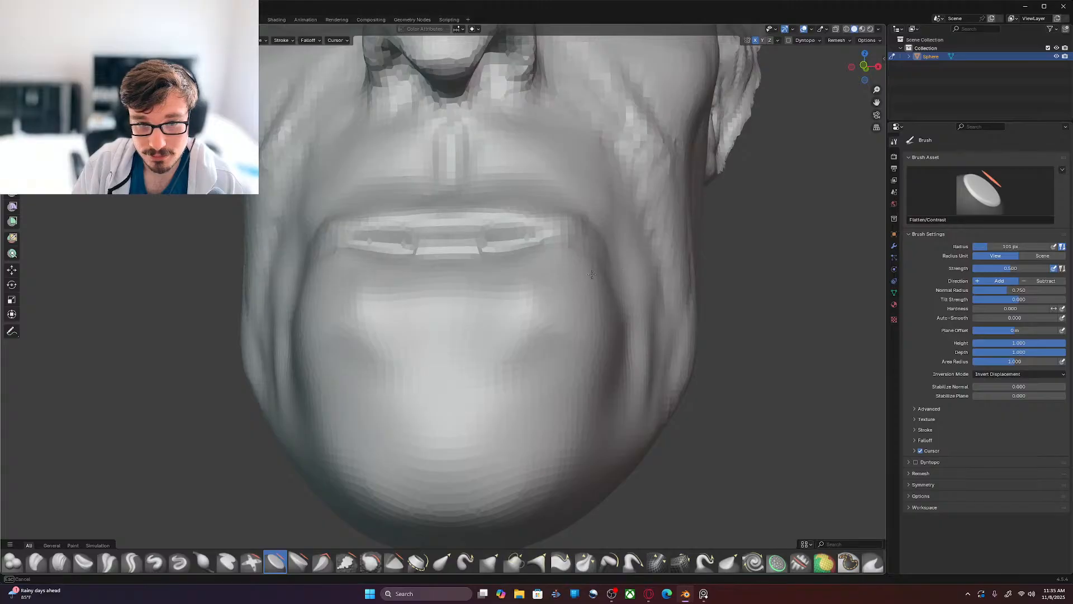
pyautogui.moveTo(559, 334); pyautogui.dragTo(537, 346)
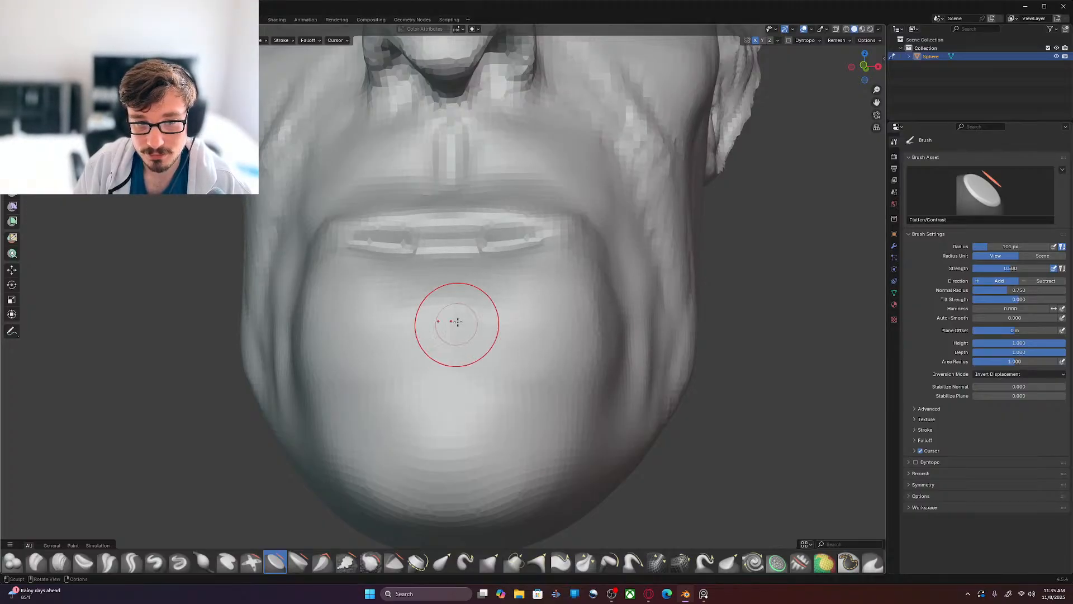
# Step: Carve horizontal creases along and beneath the lower lip out to the mouth corners with the Draw Sharp brush
pyautogui.click(179, 561)
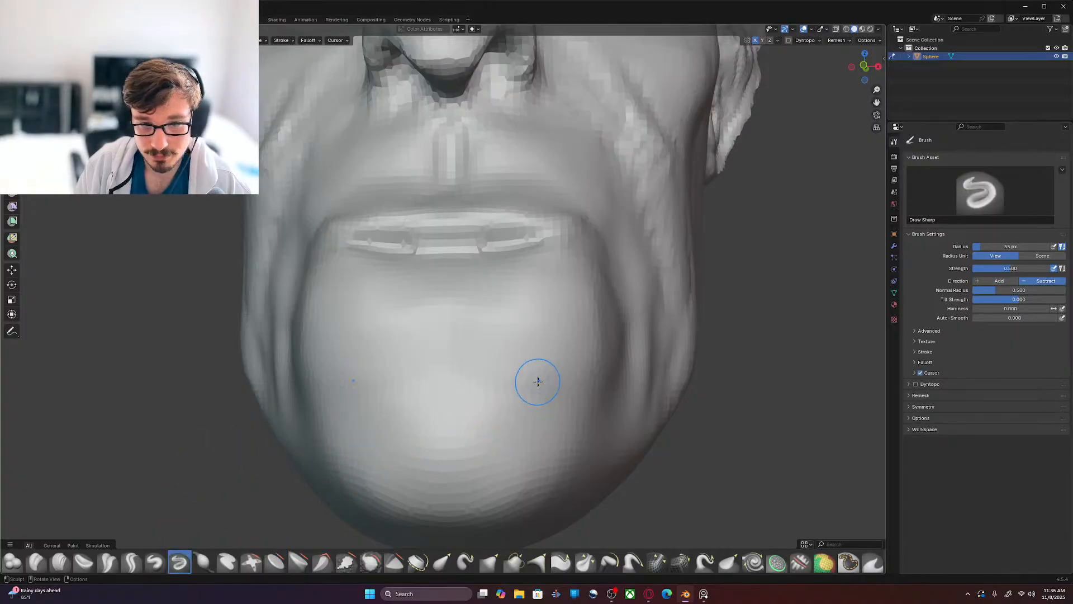
pyautogui.scroll(2, 521, 381)
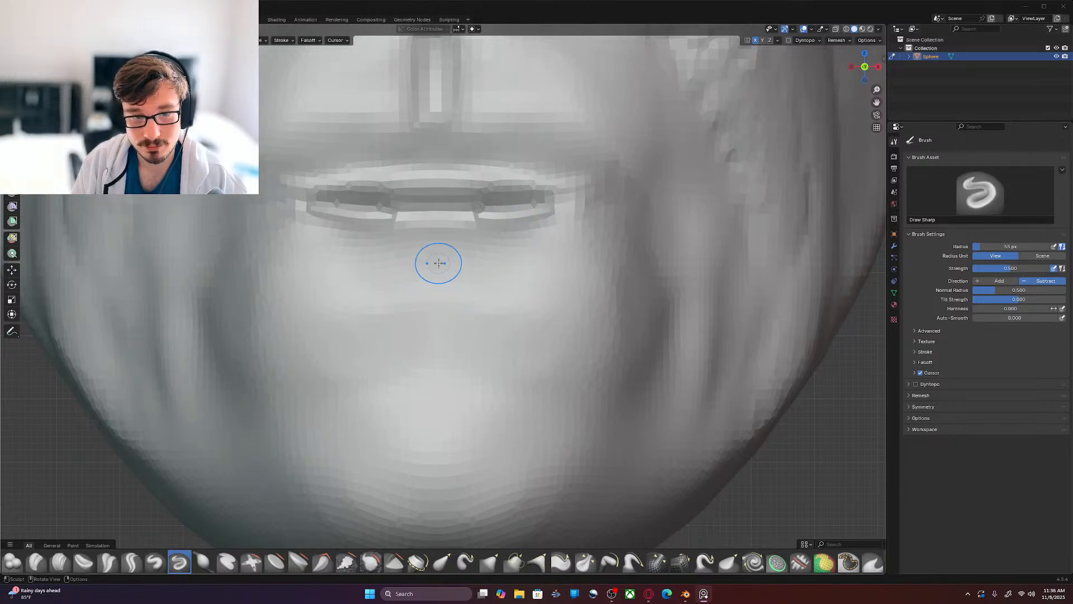
pyautogui.moveTo(444, 273)
pyautogui.mouseDown()
pyautogui.moveTo(501, 283)
pyautogui.moveTo(559, 271)
pyautogui.moveTo(606, 285)
pyautogui.mouseUp()
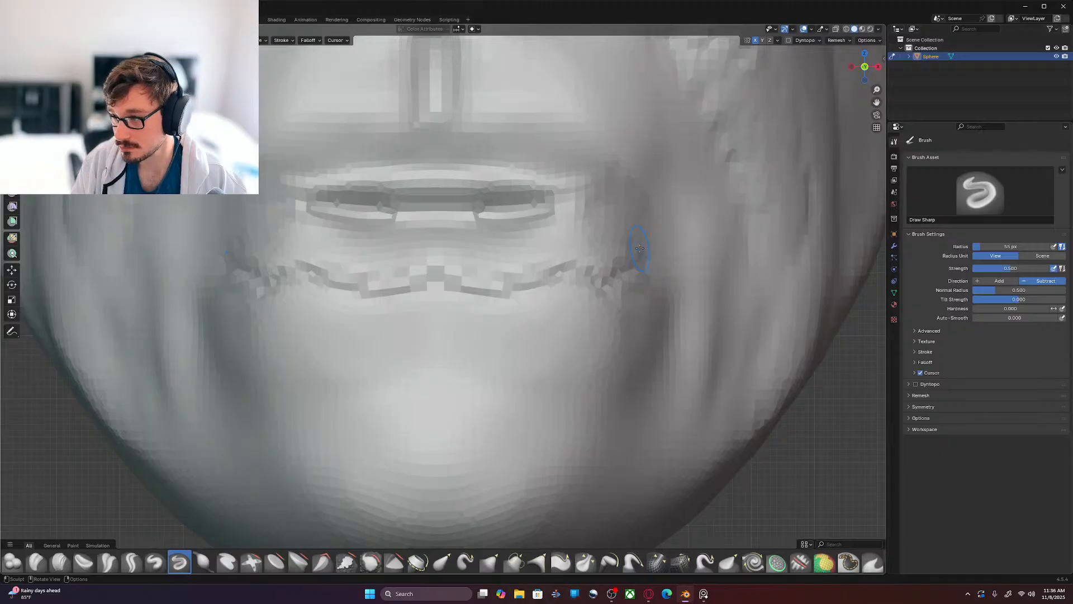
pyautogui.moveTo(632, 244); pyautogui.dragTo(518, 236)
pyautogui.moveTo(448, 238); pyautogui.dragTo(543, 238)
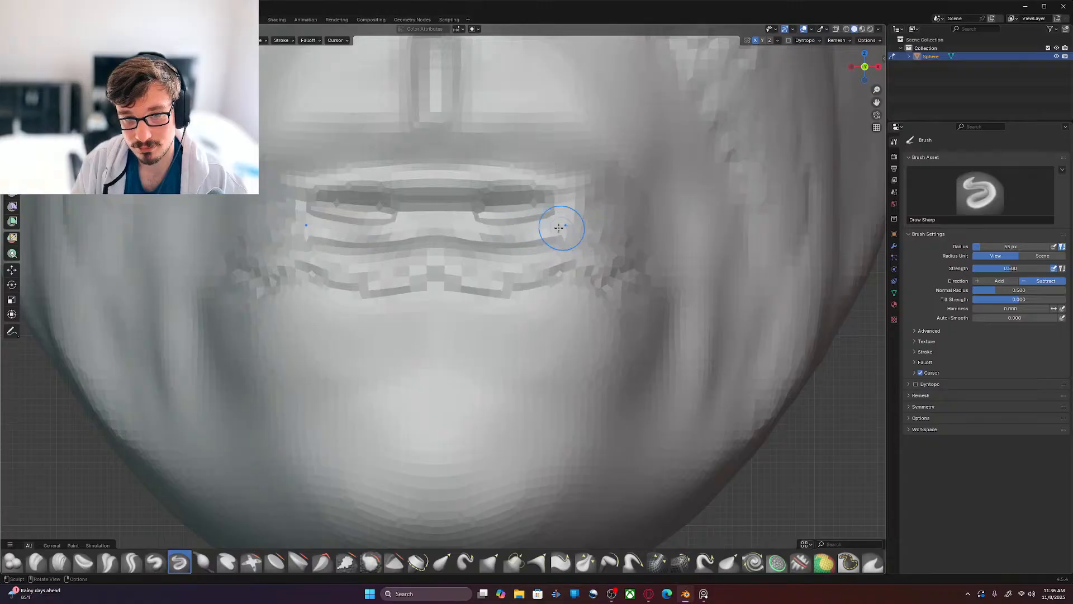
pyautogui.moveTo(646, 240); pyautogui.dragTo(647, 241)
# Step: Smooth over the old mouth opening and build up the upper lip with the Draw brush
pyautogui.moveTo(460, 216)
pyautogui.keyDown('shift'); pyautogui.mouseDown()
pyautogui.moveTo(597, 204)
pyautogui.moveTo(455, 196)
pyautogui.moveTo(559, 189)
pyautogui.mouseUp(); pyautogui.keyUp('shift')
pyautogui.moveTo(490, 166)
pyautogui.keyDown('shift'); pyautogui.mouseDown()
pyautogui.moveTo(520, 187)
pyautogui.moveTo(491, 196)
pyautogui.moveTo(491, 174)
pyautogui.mouseUp(); pyautogui.keyUp('shift')
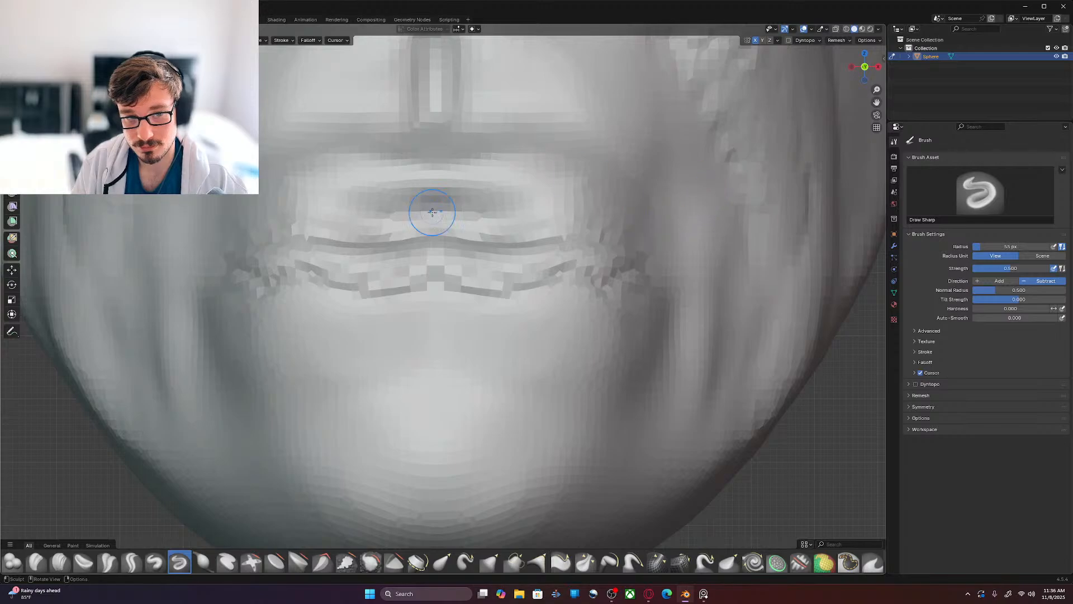
pyautogui.press('x')
pyautogui.press('f')
pyautogui.click(410, 292)
pyautogui.keyDown('shift'); pyautogui.moveTo(448, 196); pyautogui.dragTo(436, 193); pyautogui.keyUp('shift')
pyautogui.moveTo(519, 172); pyautogui.dragTo(424, 180)
pyautogui.moveTo(578, 202); pyautogui.dragTo(532, 158)
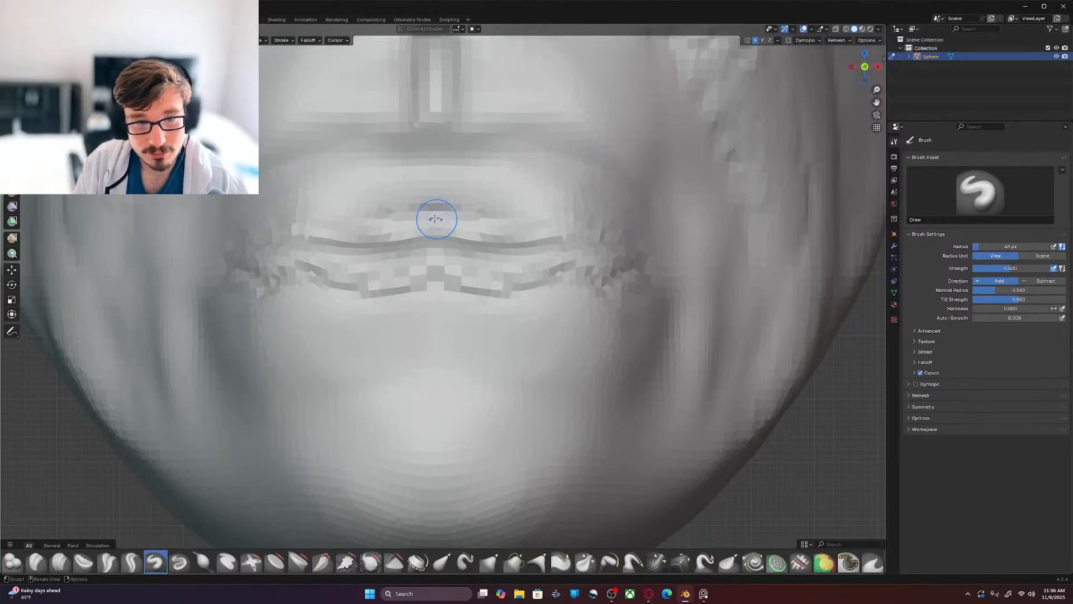
# Step: Build up the lips along the mouth, carve a new line between them, remesh, and smooth the parting
pyautogui.moveTo(432, 214)
pyautogui.mouseDown()
pyautogui.moveTo(414, 213)
pyautogui.moveTo(492, 210)
pyautogui.moveTo(392, 210)
pyautogui.moveTo(436, 188)
pyautogui.moveTo(539, 188)
pyautogui.moveTo(559, 214)
pyautogui.moveTo(525, 214)
pyautogui.mouseUp()
pyautogui.moveTo(526, 215)
pyautogui.mouseDown()
pyautogui.moveTo(506, 194)
pyautogui.moveTo(416, 204)
pyautogui.mouseUp()
pyautogui.moveTo(415, 206)
pyautogui.mouseDown()
pyautogui.moveTo(574, 198)
pyautogui.moveTo(596, 222)
pyautogui.moveTo(528, 208)
pyautogui.moveTo(412, 213)
pyautogui.moveTo(530, 218)
pyautogui.mouseUp()
pyautogui.moveTo(458, 247)
pyautogui.keyDown('ctrl'); pyautogui.mouseDown()
pyautogui.moveTo(455, 229)
pyautogui.moveTo(549, 235)
pyautogui.moveTo(570, 221)
pyautogui.moveTo(603, 240)
pyautogui.mouseUp(); pyautogui.keyUp('ctrl')
pyautogui.press('f')
pyautogui.keyDown('ctrl'); pyautogui.moveTo(606, 237); pyautogui.dragTo(480, 229); pyautogui.keyUp('ctrl')
pyautogui.hotkey('ctrl', 'r')
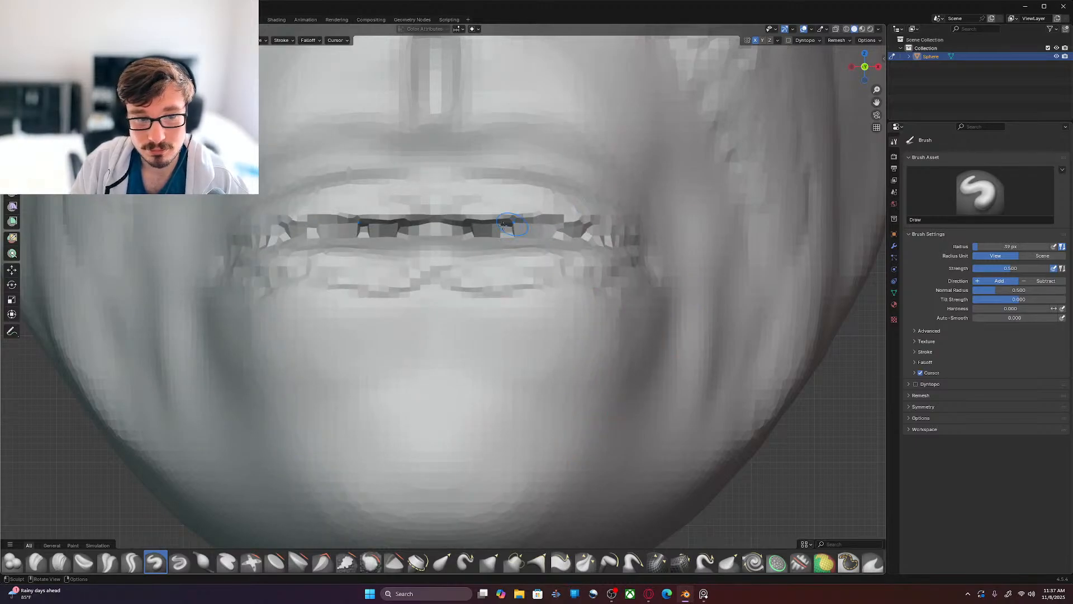
pyautogui.moveTo(410, 241)
pyautogui.keyDown('shift'); pyautogui.mouseDown()
pyautogui.moveTo(612, 237)
pyautogui.moveTo(503, 229)
pyautogui.moveTo(441, 232)
pyautogui.moveTo(616, 239)
pyautogui.mouseUp(); pyautogui.keyUp('shift')
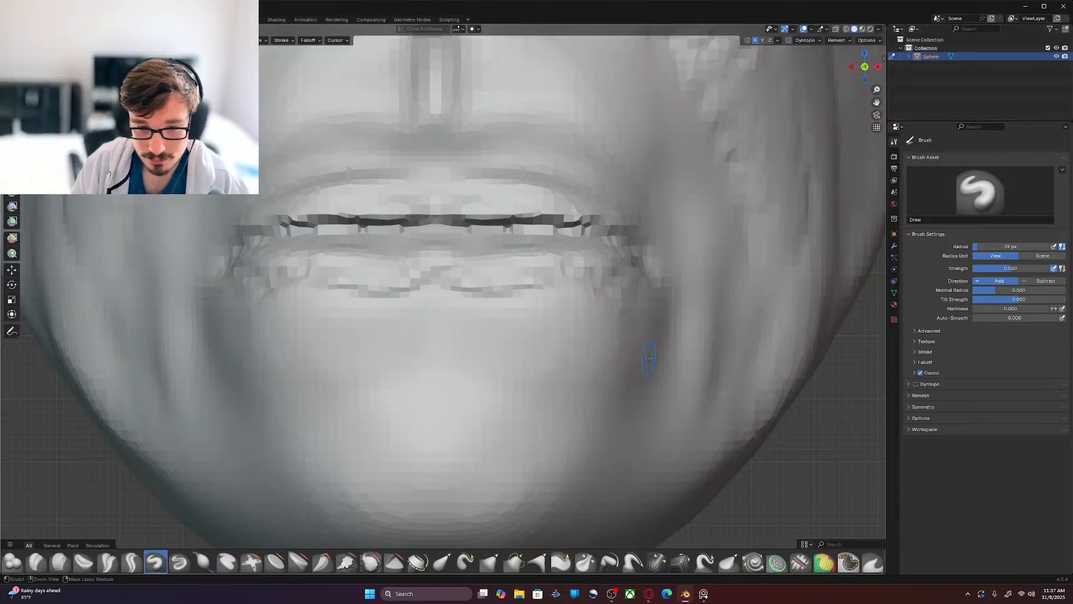
# Step: Carve horizontal creases across both sides of the chin and a vertical groove down its centre
pyautogui.moveTo(609, 368)
pyautogui.keyDown('ctrl'); pyautogui.mouseDown()
pyautogui.moveTo(508, 372)
pyautogui.moveTo(496, 313)
pyautogui.moveTo(439, 287)
pyautogui.moveTo(447, 389)
pyautogui.moveTo(438, 394)
pyautogui.moveTo(445, 377)
pyautogui.moveTo(473, 421)
pyautogui.moveTo(471, 370)
pyautogui.mouseUp(); pyautogui.keyUp('ctrl')
pyautogui.keyDown('ctrl'); pyautogui.moveTo(576, 407); pyautogui.dragTo(478, 391); pyautogui.keyUp('ctrl')
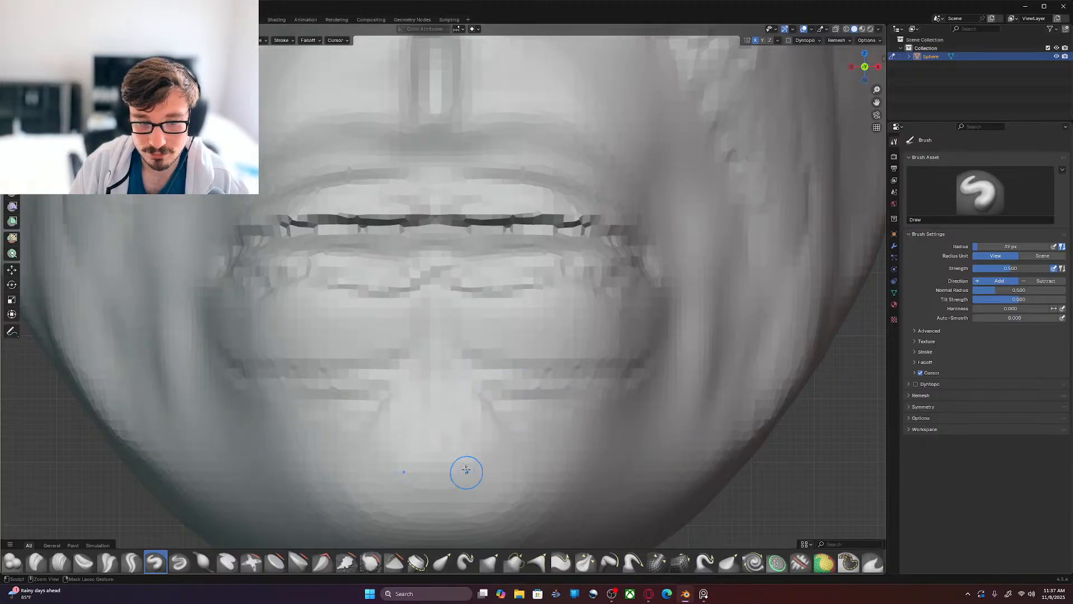
pyautogui.keyDown('ctrl'); pyautogui.moveTo(426, 486); pyautogui.dragTo(443, 448); pyautogui.keyUp('ctrl')
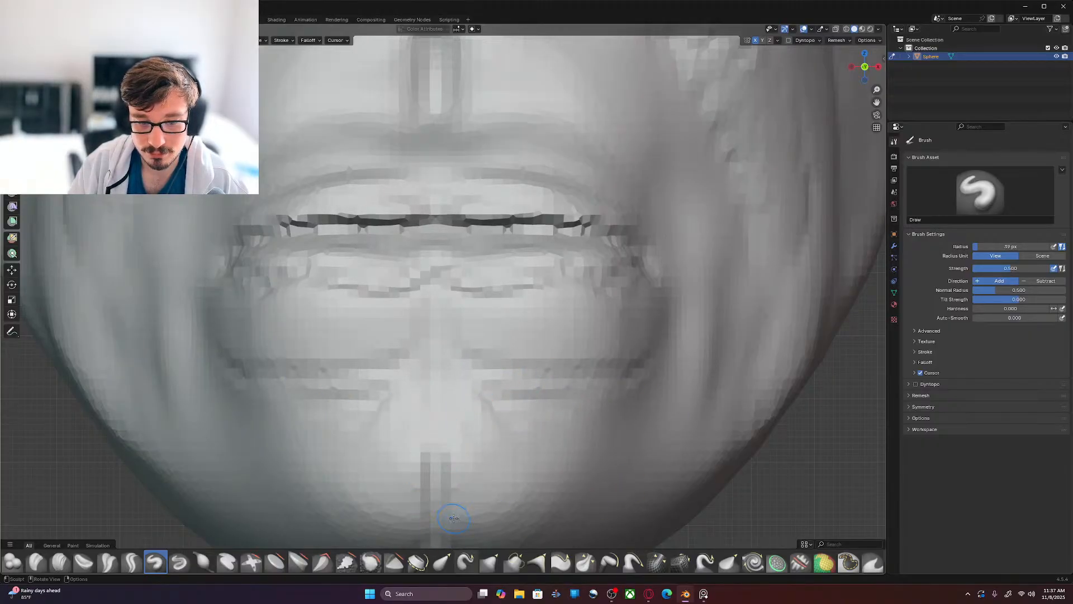
# Step: Outline the chin's lower edge with a curved crease running up both sides and soften the central groove
pyautogui.moveTo(453, 518); pyautogui.dragTo(498, 507, button='middle')
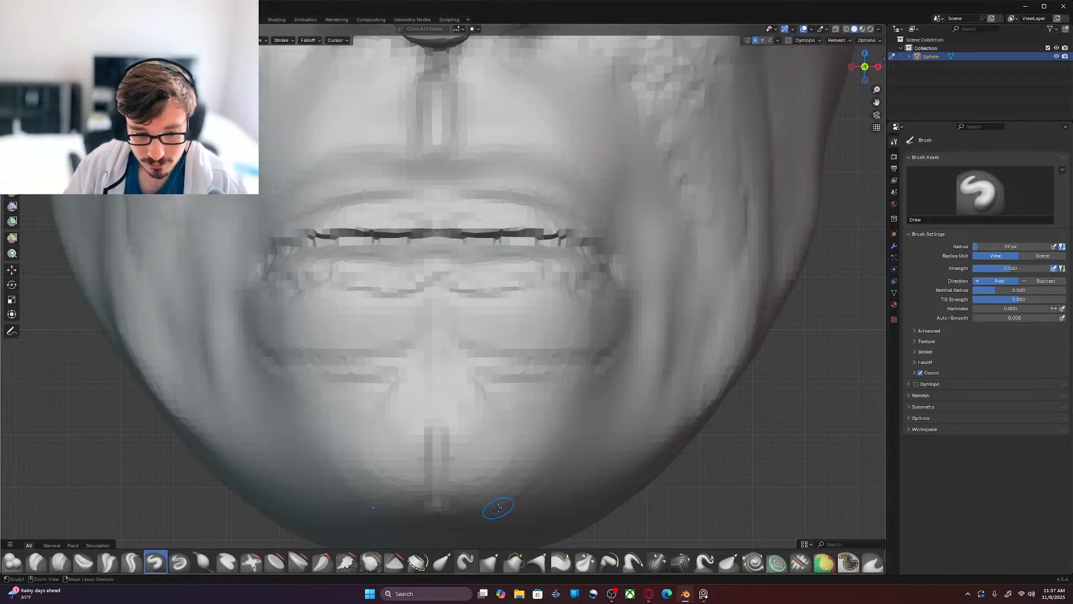
pyautogui.moveTo(586, 435)
pyautogui.mouseDown()
pyautogui.moveTo(564, 472)
pyautogui.moveTo(487, 510)
pyautogui.mouseUp()
pyautogui.moveTo(551, 482); pyautogui.dragTo(585, 455)
pyautogui.moveTo(628, 387); pyautogui.dragTo(633, 352)
pyautogui.moveTo(593, 428); pyautogui.dragTo(629, 341)
pyautogui.moveTo(580, 454)
pyautogui.mouseDown()
pyautogui.moveTo(592, 440)
pyautogui.moveTo(534, 495)
pyautogui.mouseUp()
pyautogui.moveTo(473, 525); pyautogui.dragTo(550, 483)
pyautogui.moveTo(481, 520); pyautogui.dragTo(510, 505)
pyautogui.moveTo(446, 444); pyautogui.dragTo(461, 484)
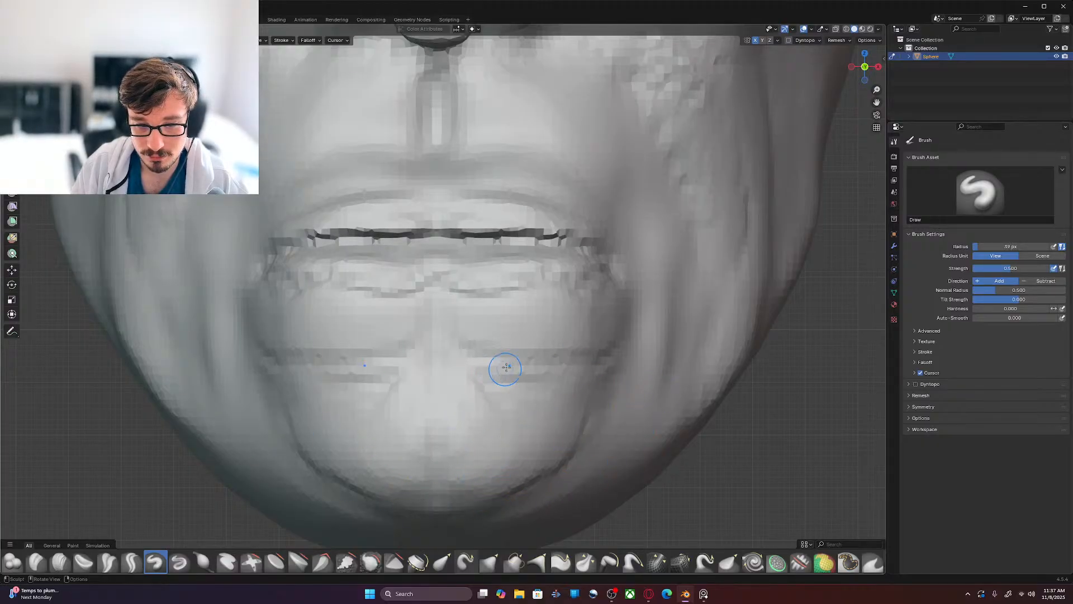
# Step: Soften the rough surface and crease just below the lower lip from a near-side view
pyautogui.moveTo(512, 358)
pyautogui.mouseDown(button='middle')
pyautogui.moveTo(561, 369)
pyautogui.moveTo(537, 371)
pyautogui.moveTo(565, 347)
pyautogui.moveTo(513, 407)
pyautogui.moveTo(551, 332)
pyautogui.moveTo(567, 337)
pyautogui.mouseUp(button='middle')
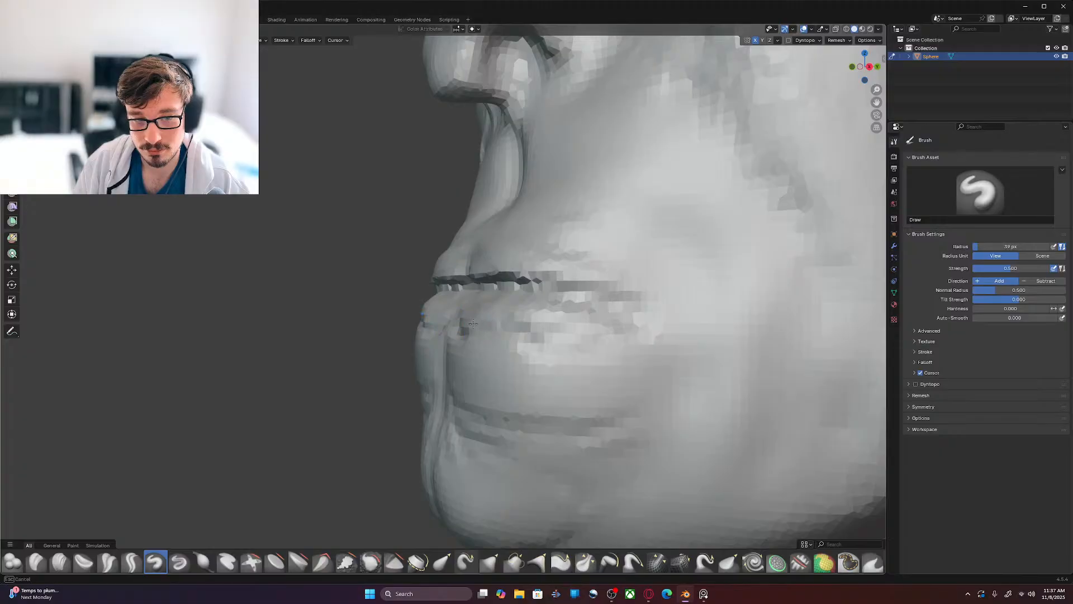
pyautogui.moveTo(520, 324)
pyautogui.mouseDown()
pyautogui.moveTo(575, 330)
pyautogui.moveTo(555, 355)
pyautogui.moveTo(530, 342)
pyautogui.mouseUp()
pyautogui.moveTo(456, 334)
pyautogui.mouseDown()
pyautogui.moveTo(536, 342)
pyautogui.moveTo(483, 347)
pyautogui.mouseUp()
pyautogui.moveTo(562, 347)
pyautogui.mouseDown()
pyautogui.moveTo(610, 353)
pyautogui.moveTo(552, 390)
pyautogui.mouseUp()
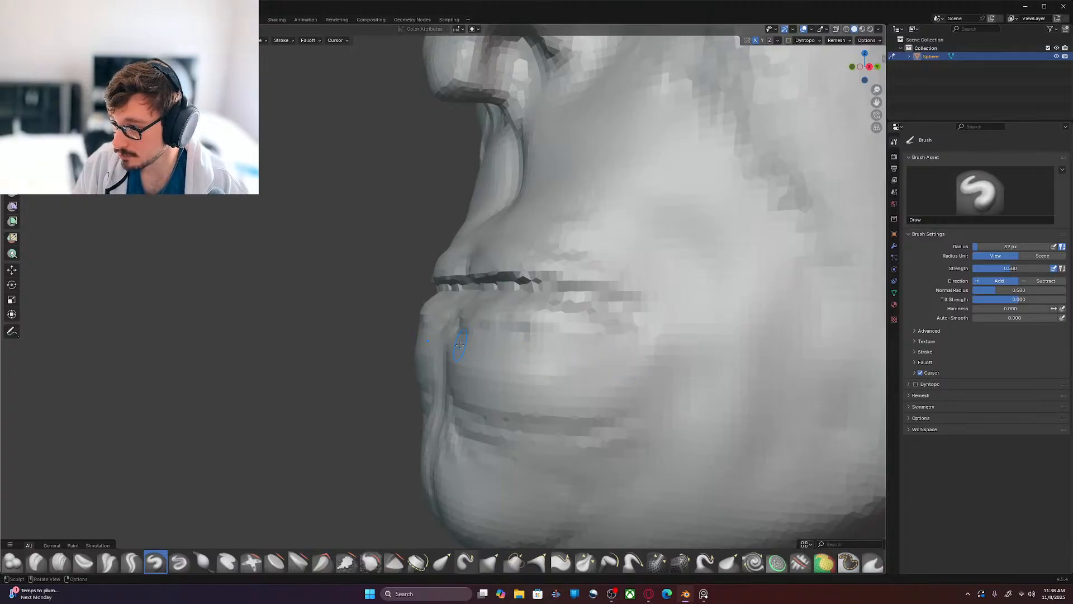
# Step: Carve additional horizontal wrinkles between the lower lip and the existing chin creases with the Draw brush
pyautogui.moveTo(457, 341)
pyautogui.keyDown('ctrl'); pyautogui.mouseDown()
pyautogui.moveTo(450, 369)
pyautogui.moveTo(473, 365)
pyautogui.mouseUp(); pyautogui.keyUp('ctrl')
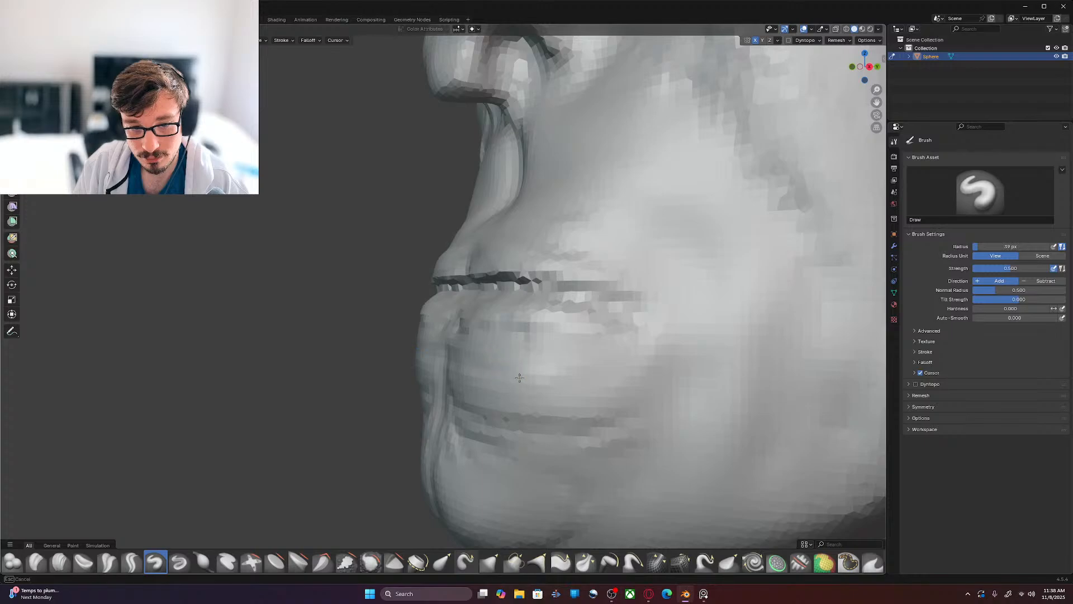
pyautogui.moveTo(538, 390)
pyautogui.keyDown('ctrl'); pyautogui.mouseDown()
pyautogui.moveTo(502, 371)
pyautogui.moveTo(554, 401)
pyautogui.mouseUp(); pyautogui.keyUp('ctrl')
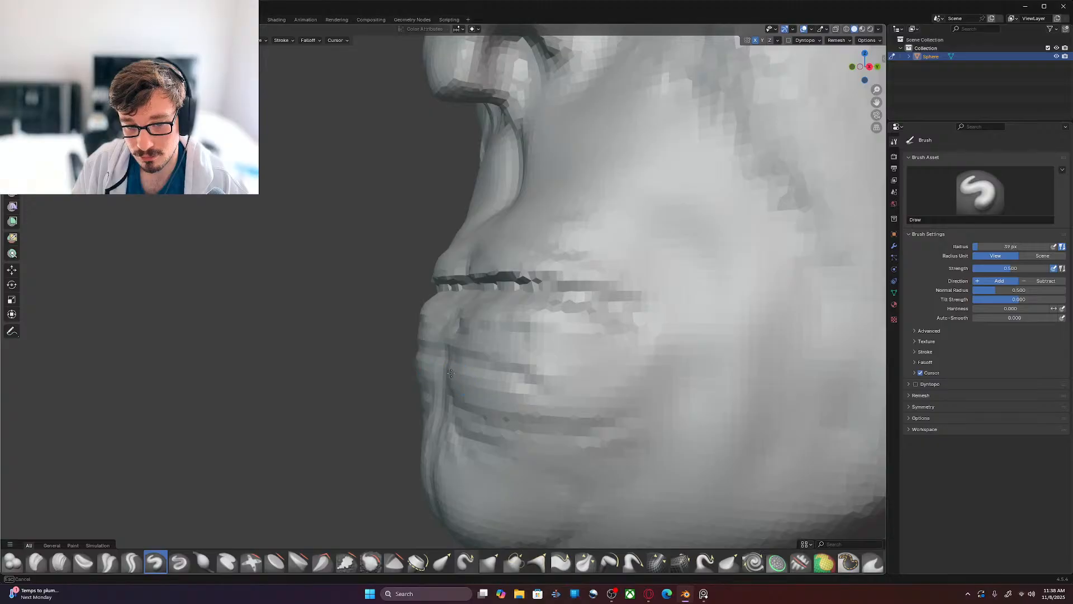
pyautogui.keyDown('ctrl'); pyautogui.moveTo(535, 401); pyautogui.dragTo(545, 405); pyautogui.keyUp('ctrl')
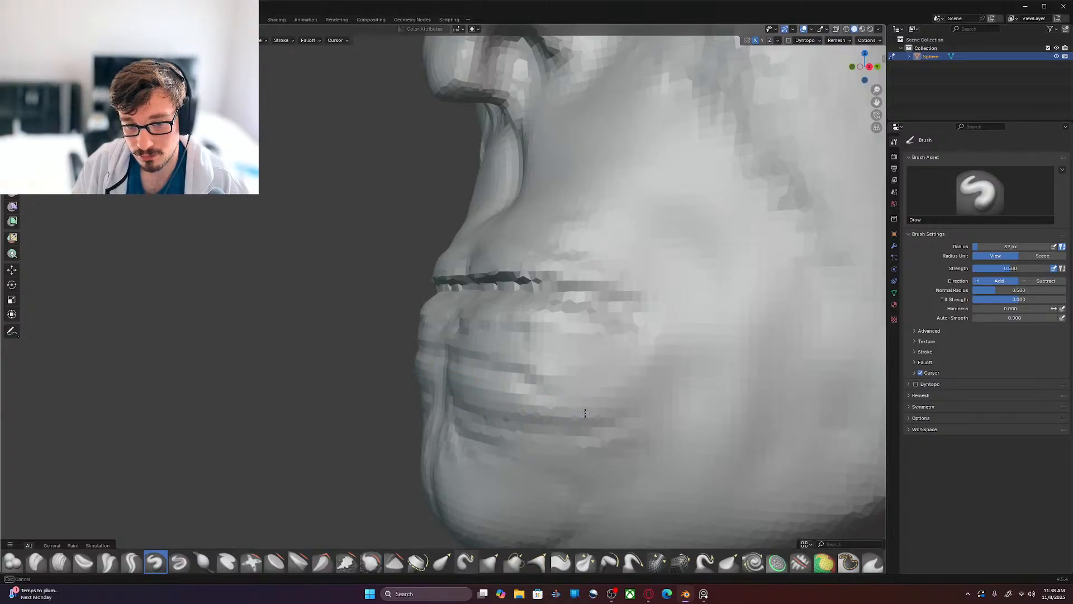
pyautogui.keyDown('ctrl'); pyautogui.moveTo(521, 362); pyautogui.dragTo(581, 384); pyautogui.keyUp('ctrl')
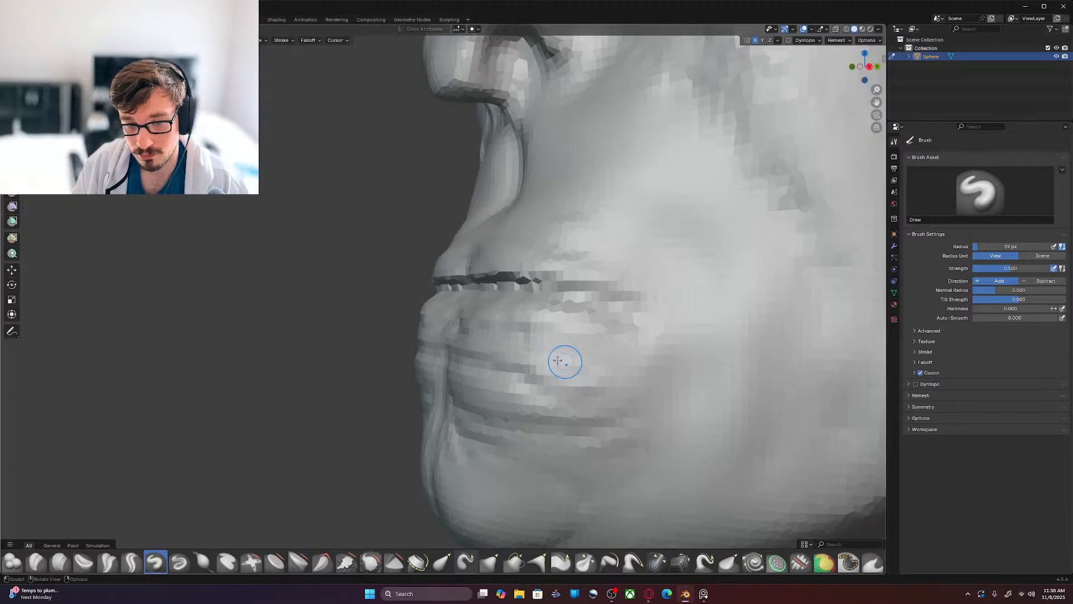
# Step: Soften the horizontal wrinkles between the lower lip and chin on one side of the face
pyautogui.keyDown('shift'); pyautogui.moveTo(604, 386); pyautogui.dragTo(553, 390); pyautogui.keyUp('shift')
pyautogui.keyDown('shift'); pyautogui.moveTo(632, 353); pyautogui.dragTo(553, 372); pyautogui.keyUp('shift')
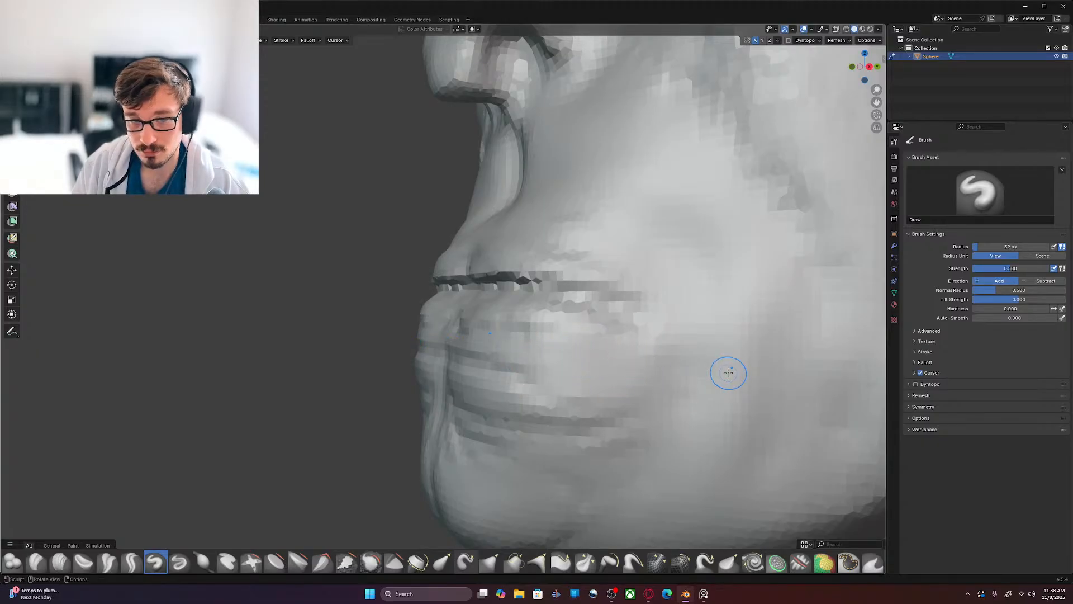
pyautogui.scroll(-2, 560, 365)
pyautogui.moveTo(561, 365); pyautogui.dragTo(481, 369, button='middle')
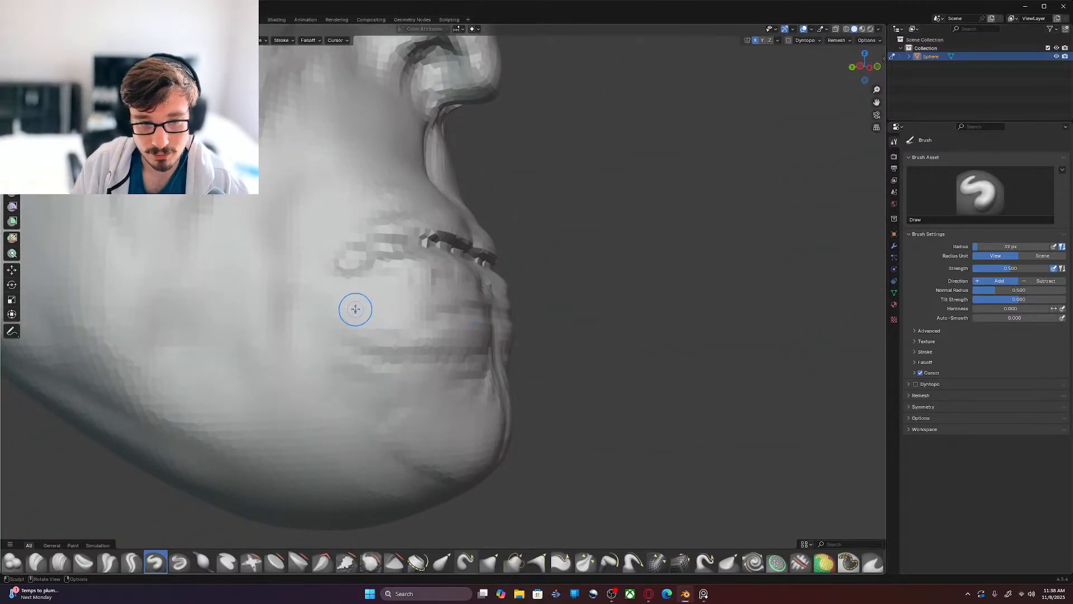
# Step: Smooth the wrinkle ends and rough creases below the lower lip from the opposite side of the face
pyautogui.moveTo(355, 377); pyautogui.dragTo(377, 380)
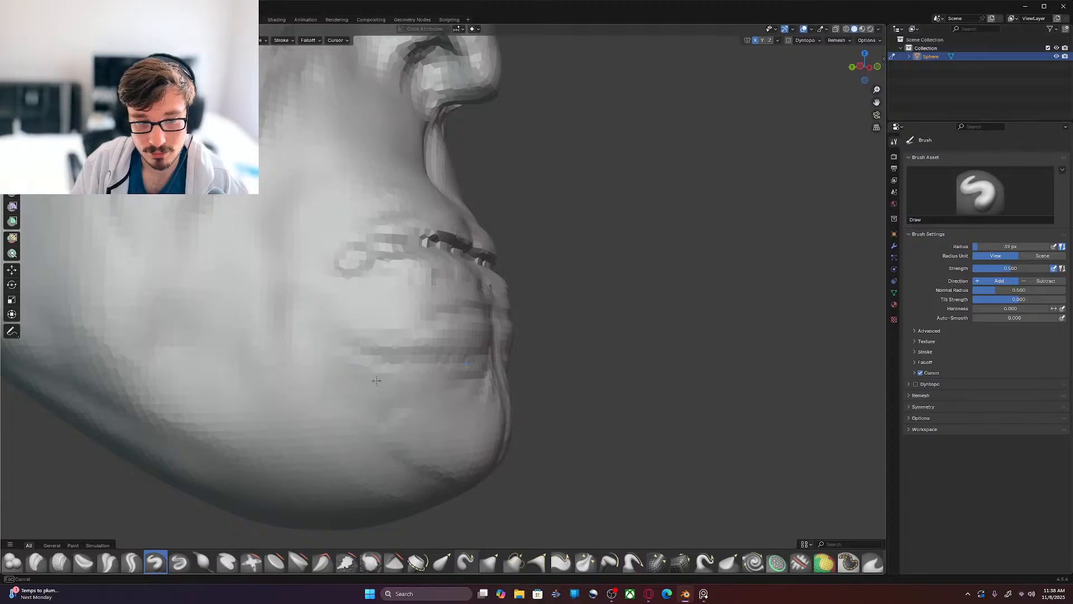
pyautogui.moveTo(438, 394); pyautogui.dragTo(453, 391)
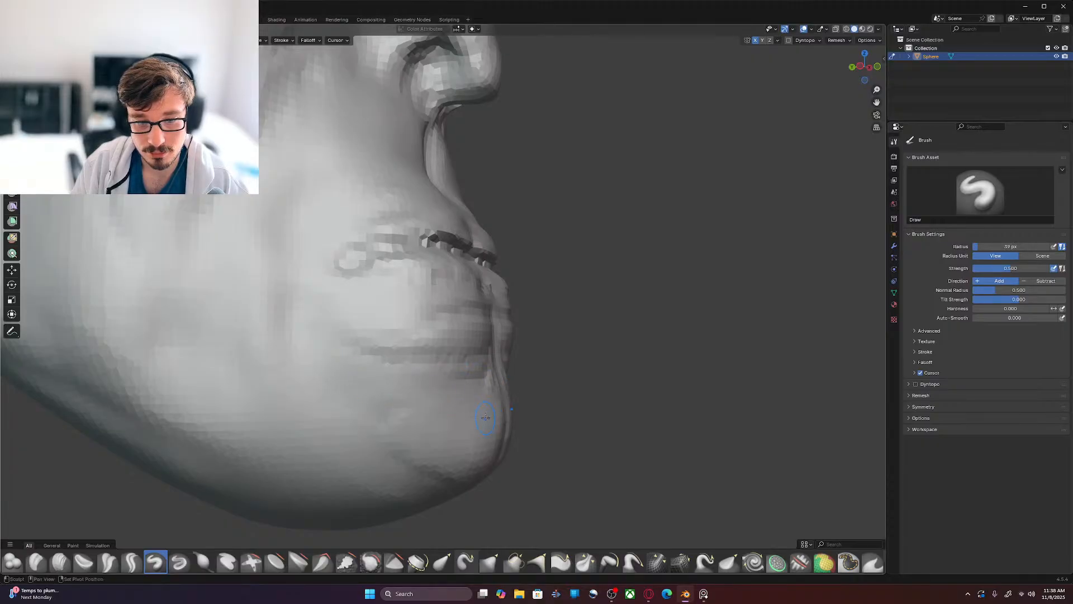
pyautogui.moveTo(450, 434); pyautogui.dragTo(454, 433)
pyautogui.moveTo(395, 384); pyautogui.dragTo(450, 380)
pyautogui.moveTo(386, 352)
pyautogui.mouseDown()
pyautogui.moveTo(486, 352)
pyautogui.moveTo(487, 373)
pyautogui.moveTo(416, 370)
pyautogui.mouseUp()
pyautogui.keyDown('shift'); pyautogui.moveTo(427, 311); pyautogui.dragTo(478, 308); pyautogui.keyUp('shift')
pyautogui.keyDown('shift'); pyautogui.moveTo(445, 304); pyautogui.dragTo(470, 305); pyautogui.keyUp('shift')
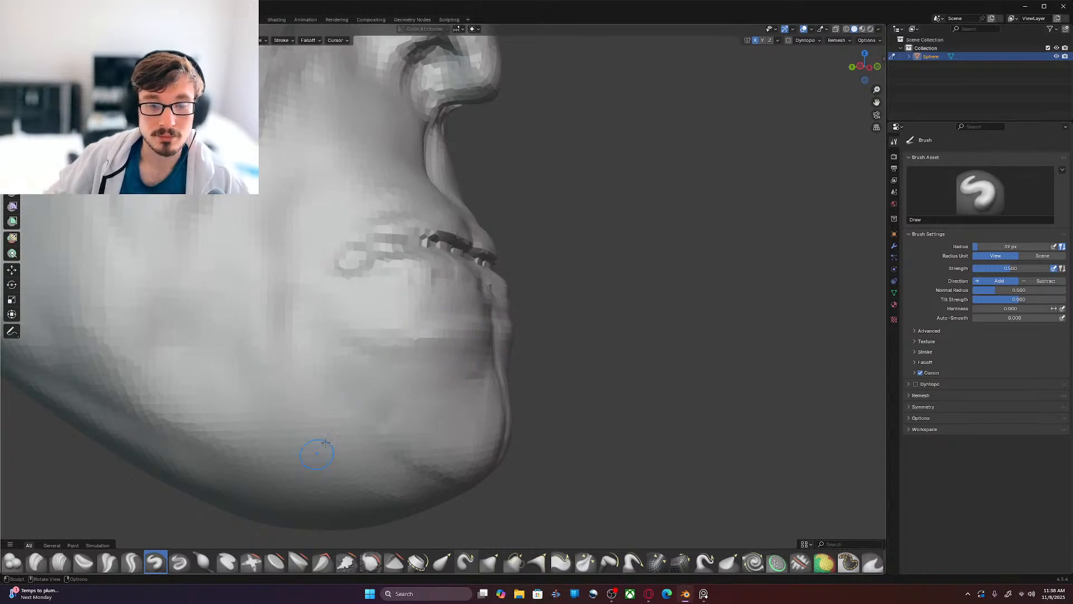
# Step: Deepen the mouth line and extend it outward past the corner of the lips with the Draw brush
pyautogui.moveTo(621, 358); pyautogui.dragTo(483, 361, button='middle')
pyautogui.scroll(-1, 511, 357)
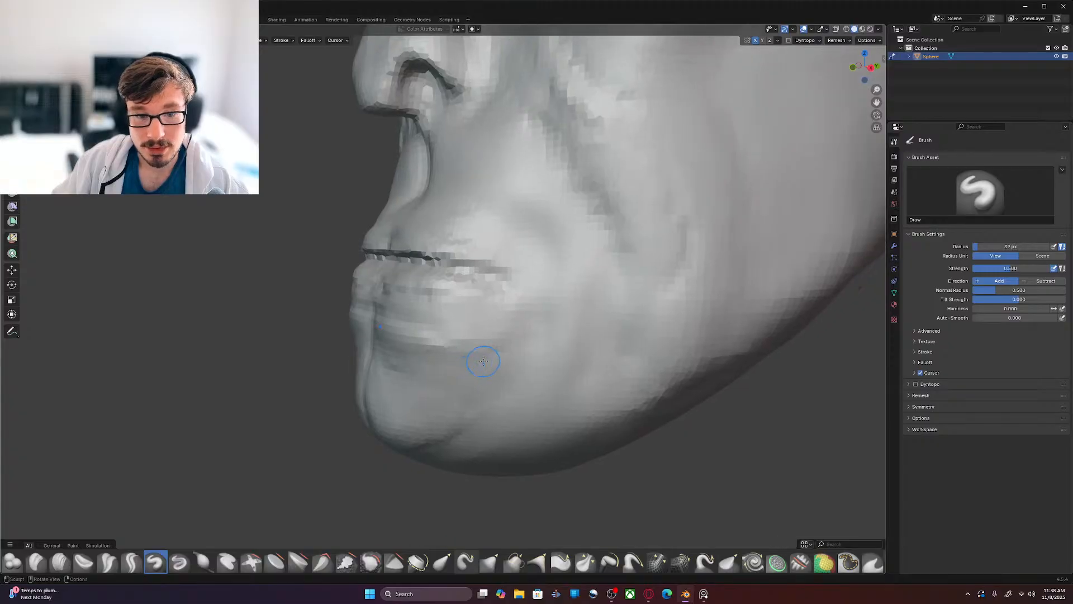
pyautogui.scroll(1, 495, 352)
pyautogui.keyDown('shift'); pyautogui.moveTo(585, 306); pyautogui.dragTo(589, 348, button='middle'); pyautogui.keyUp('shift')
pyautogui.moveTo(448, 288)
pyautogui.mouseDown()
pyautogui.moveTo(466, 288)
pyautogui.moveTo(453, 281)
pyautogui.mouseUp()
pyautogui.moveTo(515, 311)
pyautogui.mouseDown()
pyautogui.moveTo(483, 307)
pyautogui.moveTo(506, 291)
pyautogui.mouseUp()
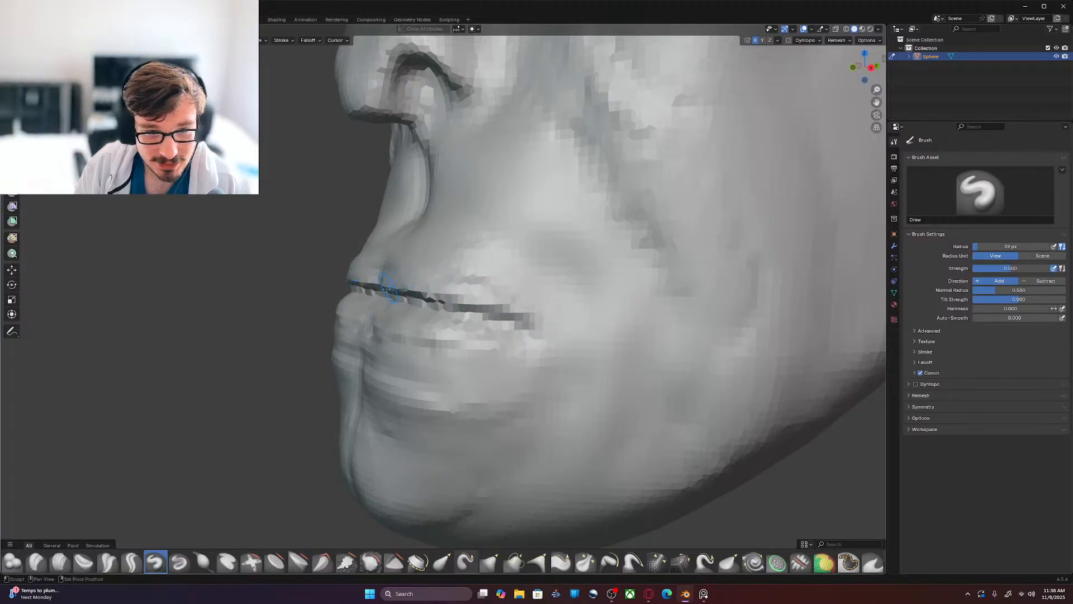
pyautogui.moveTo(392, 287); pyautogui.dragTo(528, 324)
# Step: Rework the crease along the top of the nostril wing with inverted Draw brush strokes
pyautogui.scroll(-1, 531, 349)
pyautogui.moveTo(543, 188)
pyautogui.mouseDown(button='middle')
pyautogui.moveTo(551, 173)
pyautogui.moveTo(575, 386)
pyautogui.mouseUp(button='middle')
pyautogui.moveTo(539, 361)
pyautogui.mouseDown(button='middle')
pyautogui.moveTo(576, 342)
pyautogui.moveTo(561, 380)
pyautogui.moveTo(538, 386)
pyautogui.mouseUp(button='middle')
pyautogui.scroll(1, 576, 342)
pyautogui.scroll(1, 539, 387)
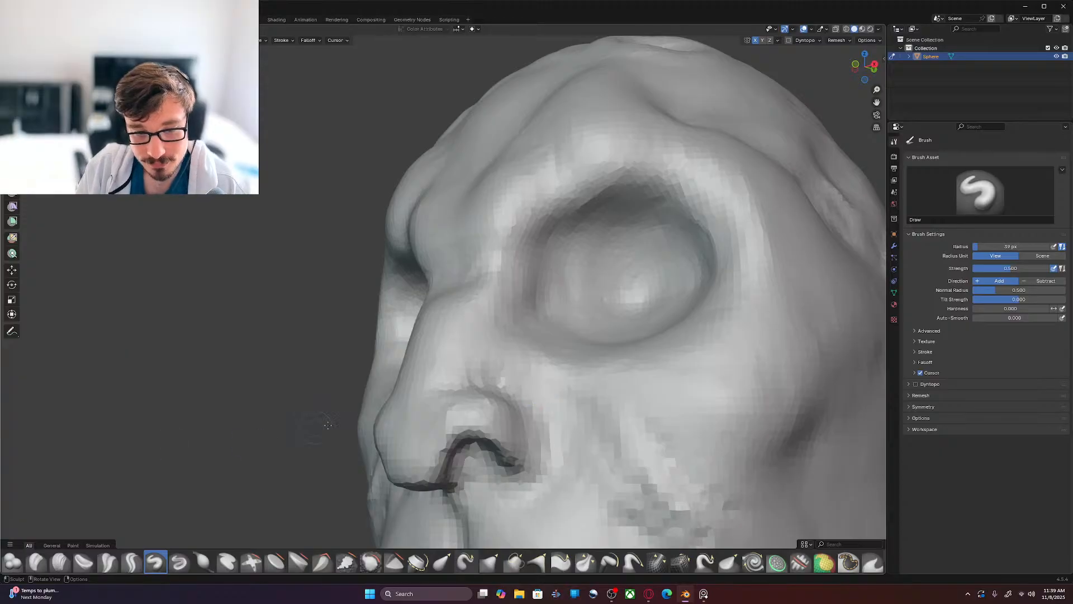
pyautogui.keyDown('ctrl'); pyautogui.moveTo(455, 386); pyautogui.dragTo(422, 397); pyautogui.keyUp('ctrl')
pyautogui.keyDown('ctrl'); pyautogui.moveTo(501, 371); pyautogui.dragTo(464, 383); pyautogui.keyUp('ctrl')
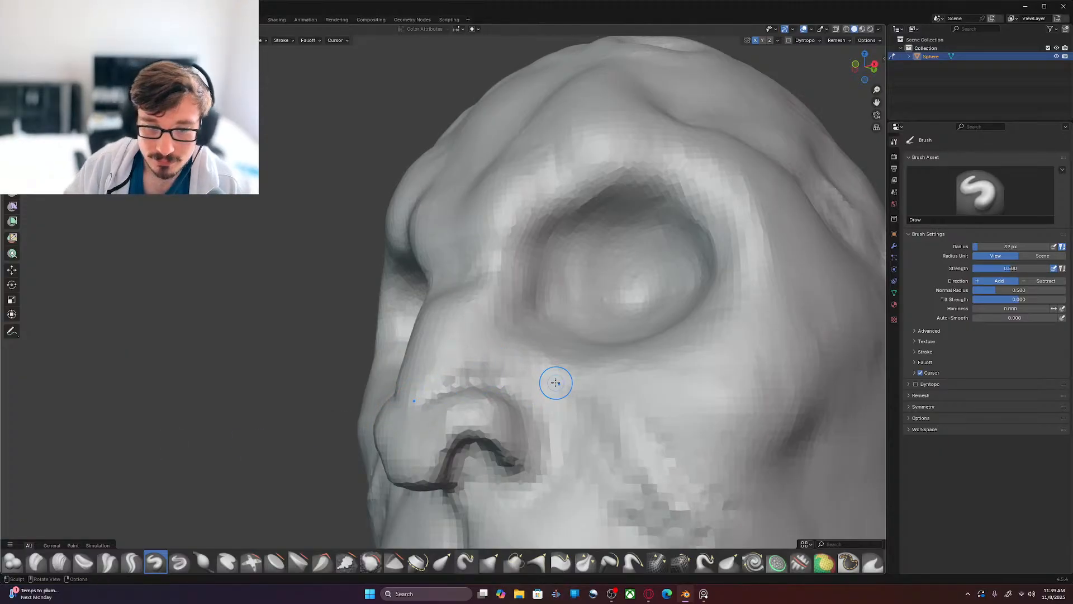
# Step: Carve the smile fold from beside the nostril down around the mouth and touch up the adjoining cheek in front view
pyautogui.press('KP_1')
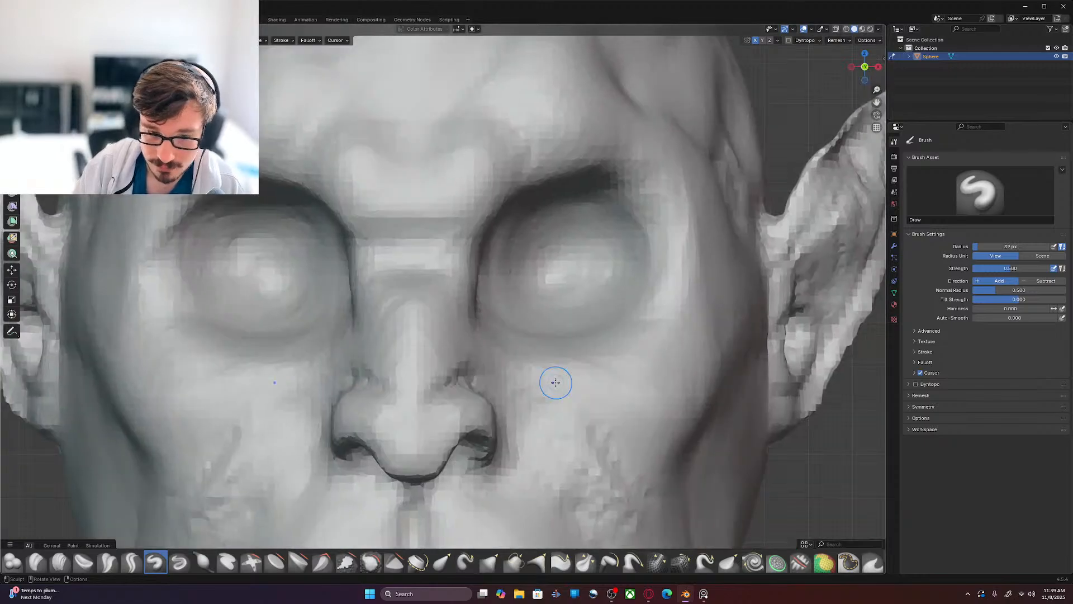
pyautogui.keyDown('shift'); pyautogui.moveTo(555, 383); pyautogui.dragTo(579, 244, button='middle'); pyautogui.keyUp('shift')
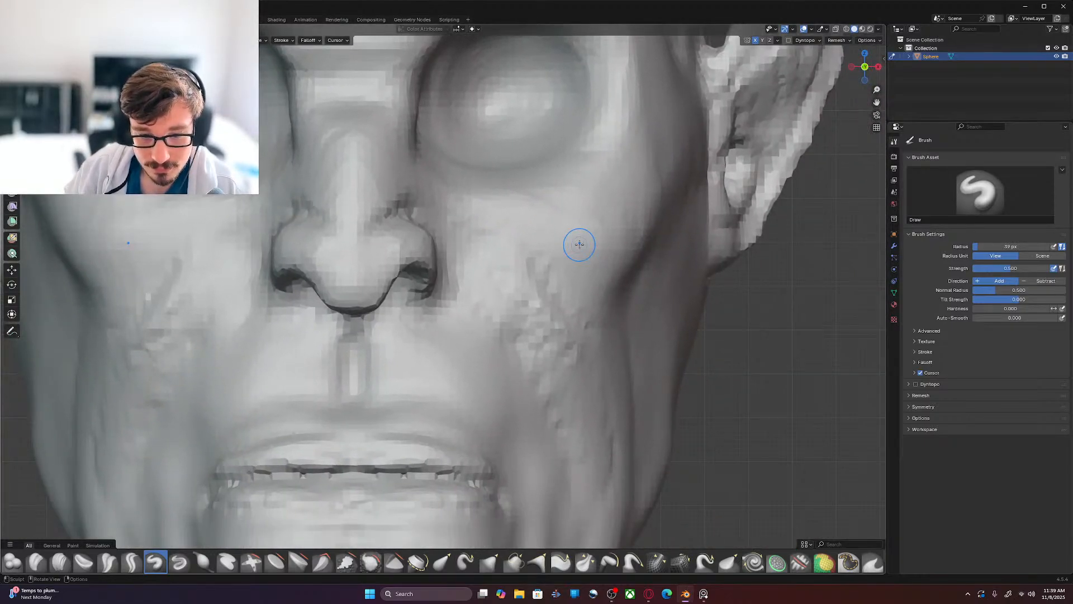
pyautogui.moveTo(451, 292); pyautogui.dragTo(480, 335)
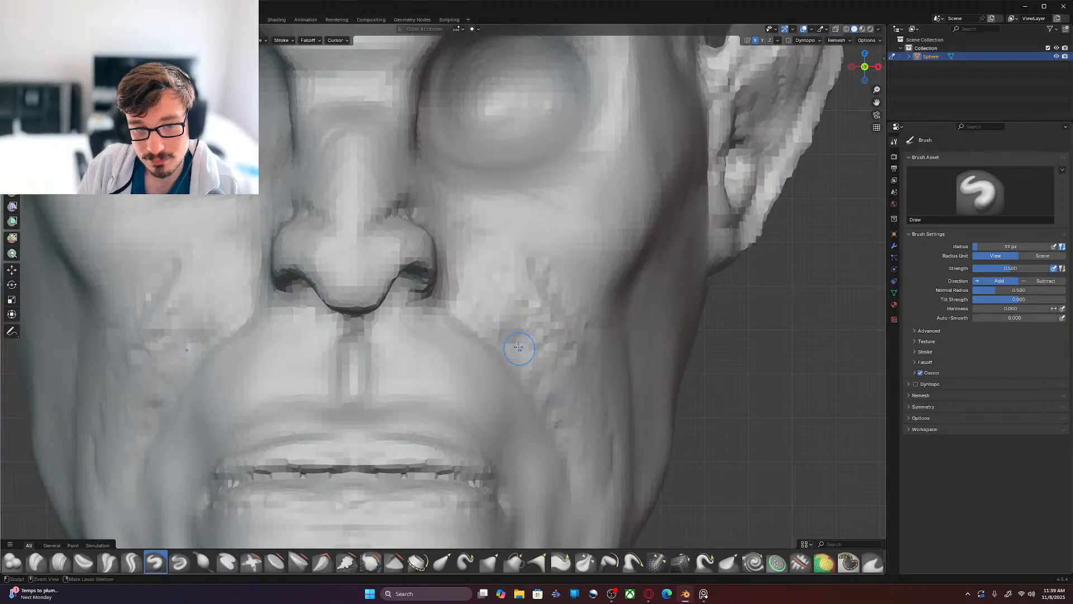
pyautogui.moveTo(474, 304); pyautogui.dragTo(561, 363)
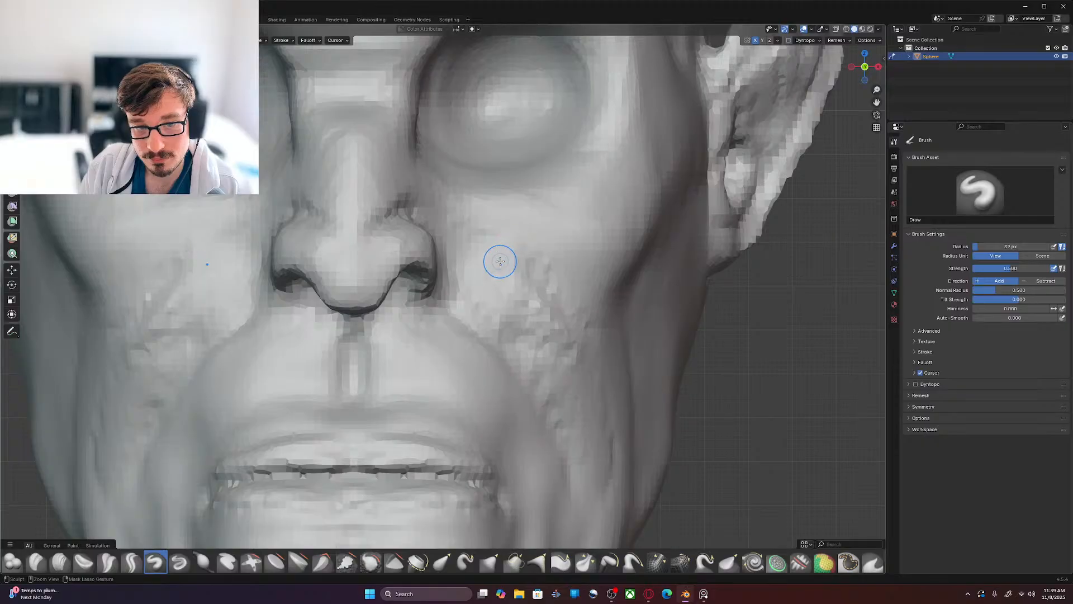
pyautogui.moveTo(566, 319); pyautogui.dragTo(536, 317)
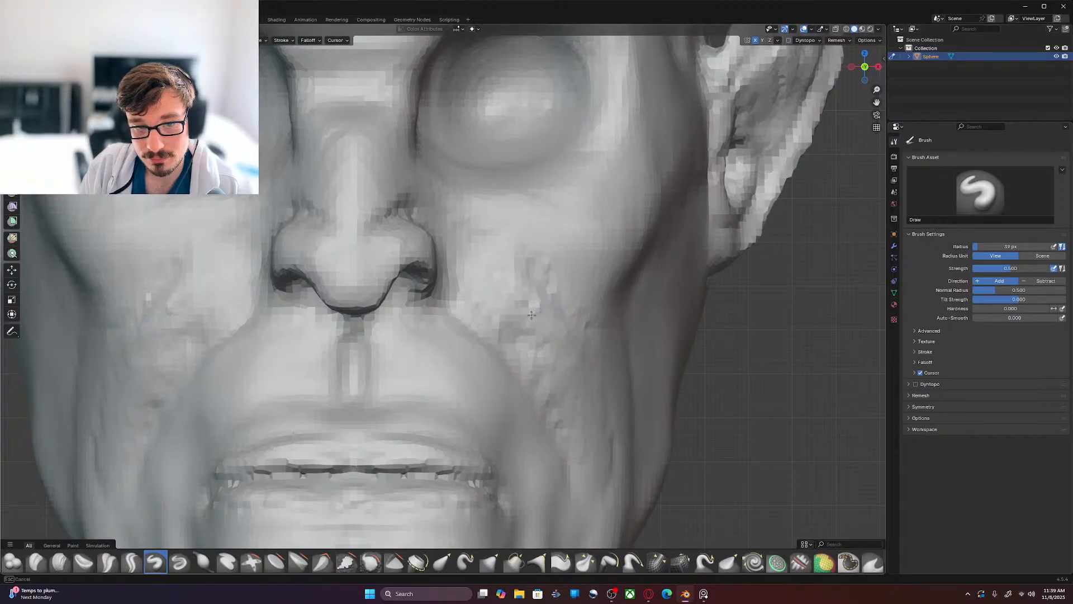
pyautogui.moveTo(515, 279); pyautogui.dragTo(520, 283)
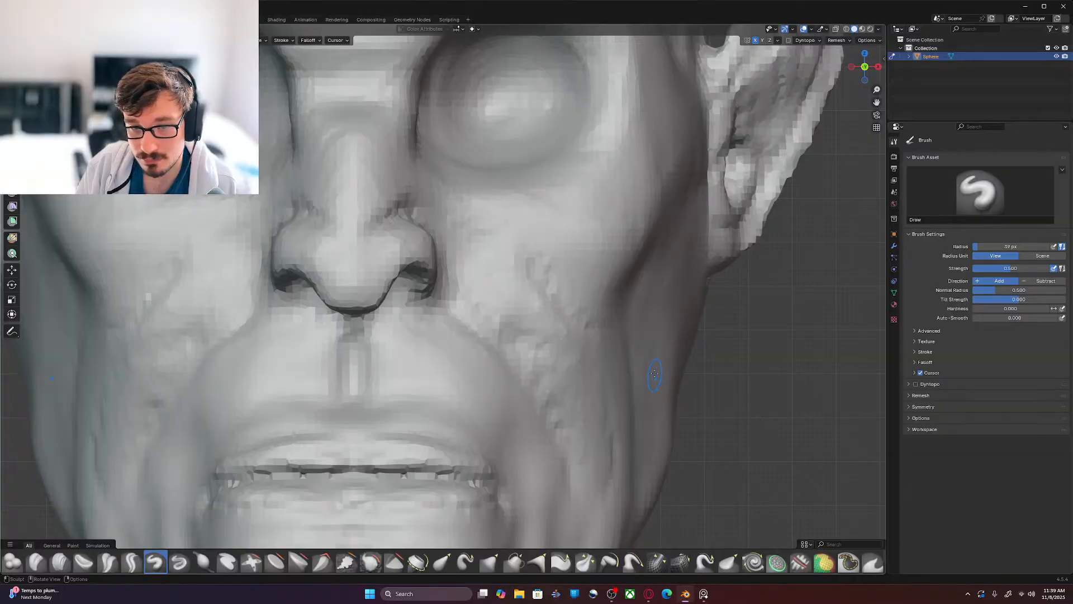
# Step: Enlarge the Draw brush and carve a groove down the outer cheek from below the cheekbone toward the jaw
pyautogui.press('f')
pyautogui.click(601, 400)
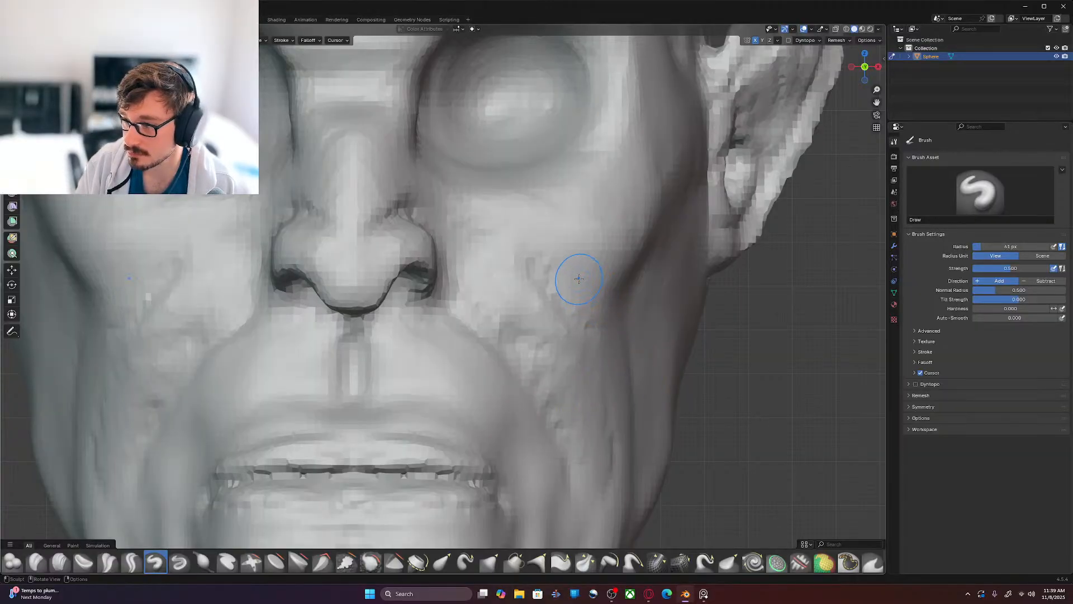
pyautogui.moveTo(565, 275); pyautogui.dragTo(578, 313)
pyautogui.moveTo(570, 295); pyautogui.dragTo(598, 336)
pyautogui.moveTo(576, 302)
pyautogui.mouseDown()
pyautogui.moveTo(602, 349)
pyautogui.moveTo(605, 336)
pyautogui.mouseUp()
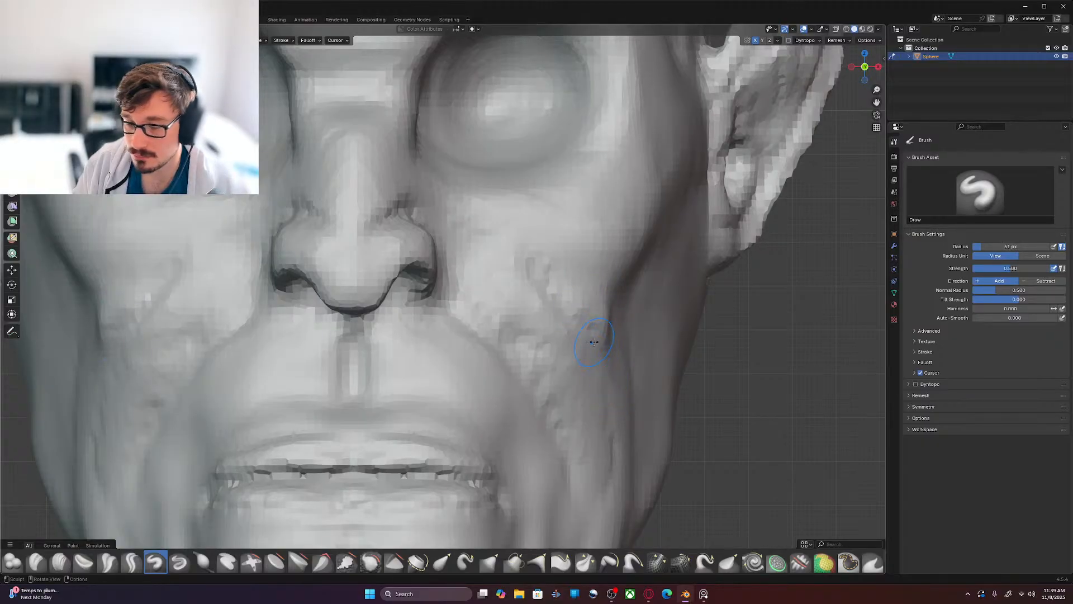
pyautogui.moveTo(594, 325); pyautogui.dragTo(612, 379)
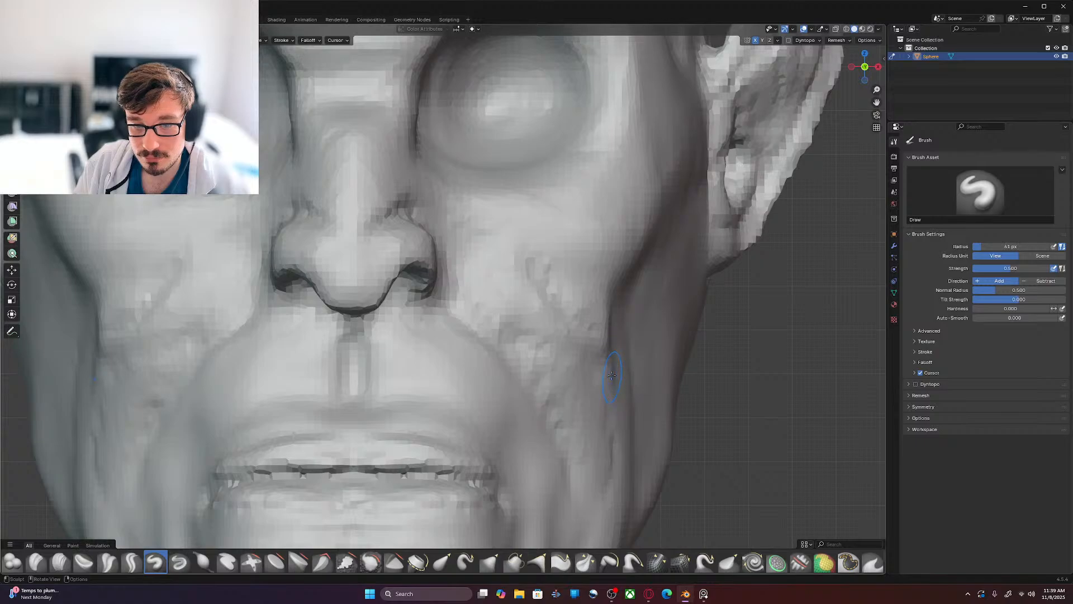
# Step: Deepen the folds beside the mouth down to the chin and soften the horizontal crease where they meet it
pyautogui.keyDown('shift'); pyautogui.moveTo(588, 402); pyautogui.dragTo(634, 276, button='middle'); pyautogui.keyUp('shift')
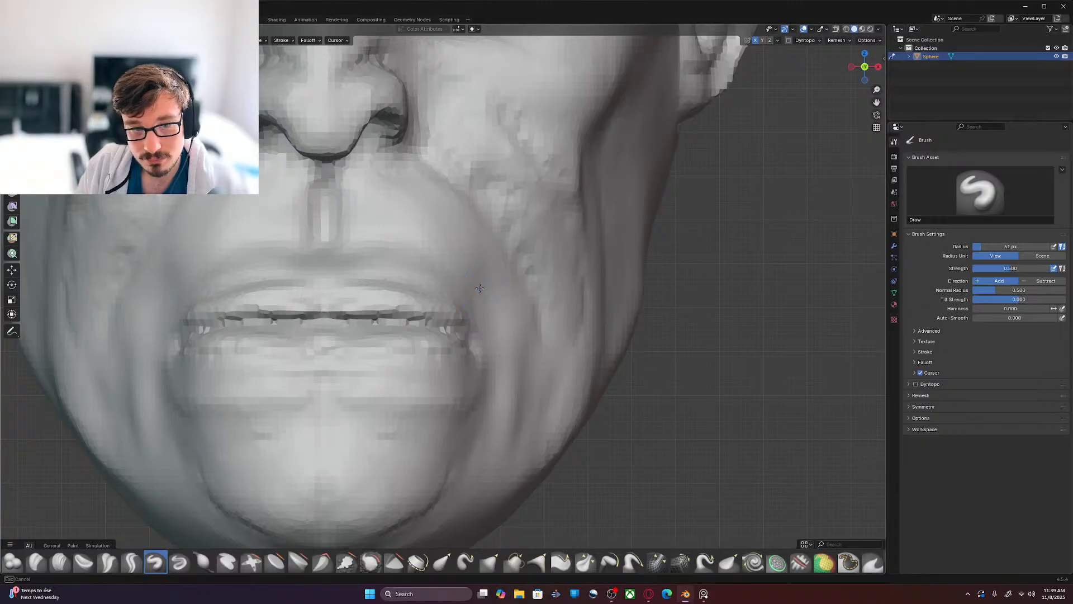
pyautogui.moveTo(493, 286)
pyautogui.mouseDown()
pyautogui.moveTo(497, 302)
pyautogui.moveTo(499, 281)
pyautogui.moveTo(482, 301)
pyautogui.moveTo(476, 280)
pyautogui.moveTo(497, 263)
pyautogui.moveTo(507, 324)
pyautogui.mouseUp()
pyautogui.moveTo(503, 294)
pyautogui.mouseDown()
pyautogui.moveTo(506, 347)
pyautogui.moveTo(511, 338)
pyautogui.moveTo(523, 375)
pyautogui.mouseUp()
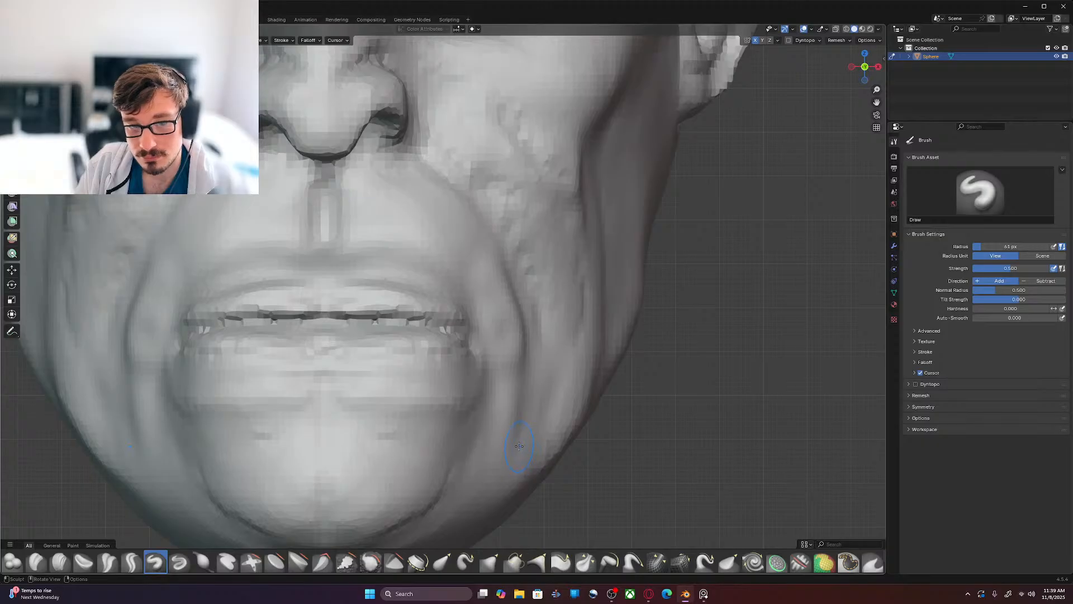
pyautogui.moveTo(499, 366)
pyautogui.mouseDown()
pyautogui.moveTo(506, 413)
pyautogui.moveTo(481, 433)
pyautogui.moveTo(507, 433)
pyautogui.moveTo(491, 446)
pyautogui.moveTo(499, 428)
pyautogui.moveTo(508, 438)
pyautogui.moveTo(503, 377)
pyautogui.mouseUp()
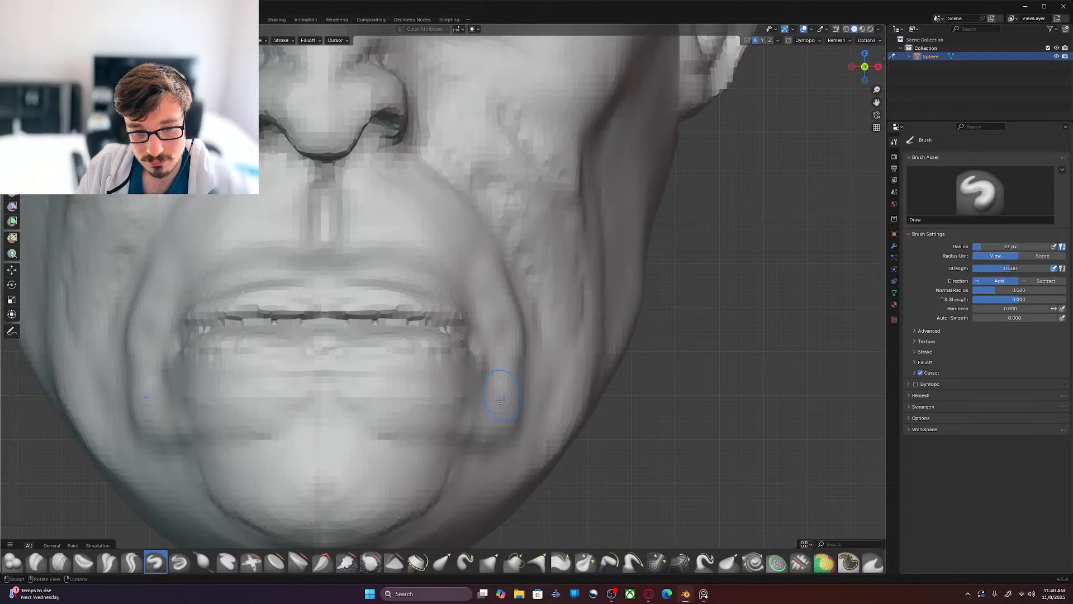
pyautogui.moveTo(393, 423)
pyautogui.keyDown('shift'); pyautogui.mouseDown()
pyautogui.moveTo(400, 445)
pyautogui.moveTo(509, 436)
pyautogui.mouseUp(); pyautogui.keyUp('shift')
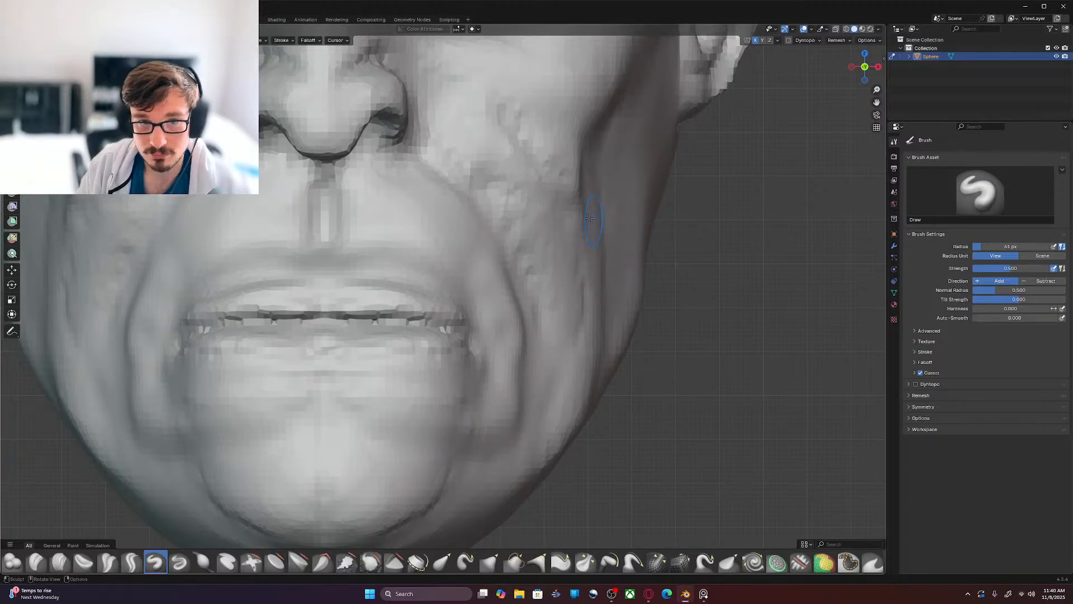
# Step: Smooth part of the rough cheek and sculpt long vertical folds along the outer cheek down to the jaw
pyautogui.moveTo(503, 170)
pyautogui.keyDown('shift'); pyautogui.mouseDown()
pyautogui.moveTo(531, 152)
pyautogui.moveTo(579, 195)
pyautogui.moveTo(568, 228)
pyautogui.mouseUp(); pyautogui.keyUp('shift')
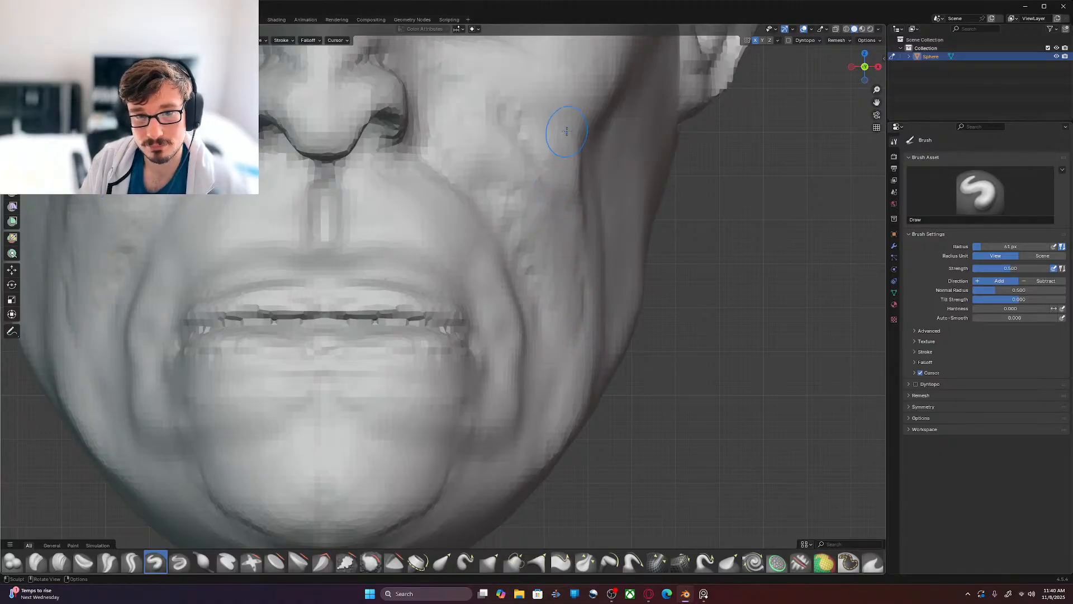
pyautogui.moveTo(559, 245)
pyautogui.mouseDown()
pyautogui.moveTo(564, 190)
pyautogui.moveTo(569, 288)
pyautogui.moveTo(587, 327)
pyautogui.mouseUp()
pyautogui.moveTo(569, 243); pyautogui.dragTo(589, 319)
pyautogui.moveTo(572, 261); pyautogui.dragTo(593, 327)
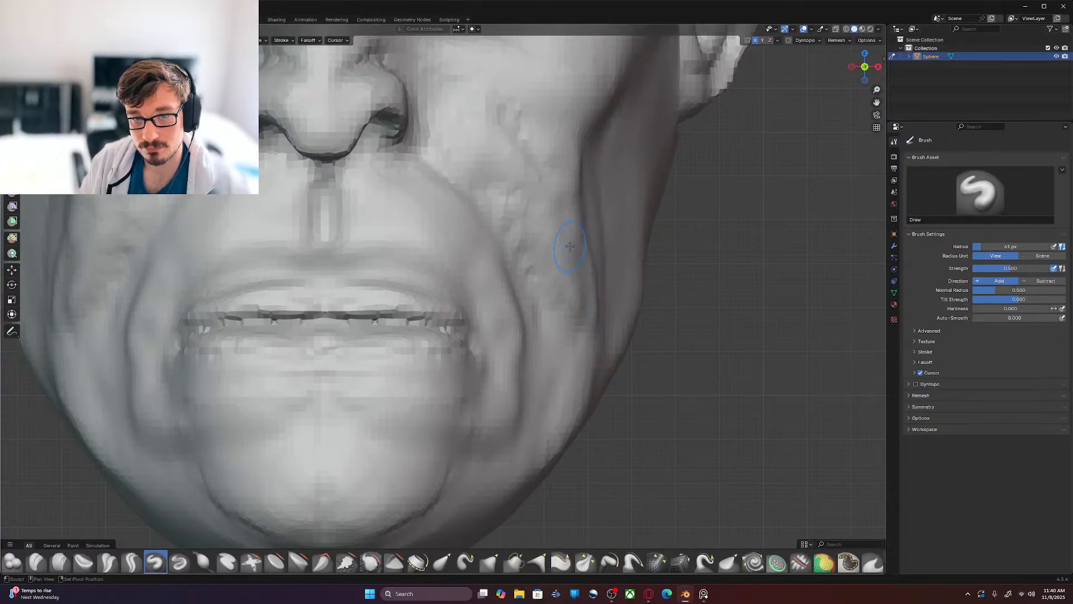
pyautogui.moveTo(595, 241); pyautogui.dragTo(594, 322)
pyautogui.moveTo(583, 236)
pyautogui.mouseDown()
pyautogui.moveTo(596, 342)
pyautogui.moveTo(568, 346)
pyautogui.moveTo(576, 424)
pyautogui.moveTo(587, 394)
pyautogui.mouseUp()
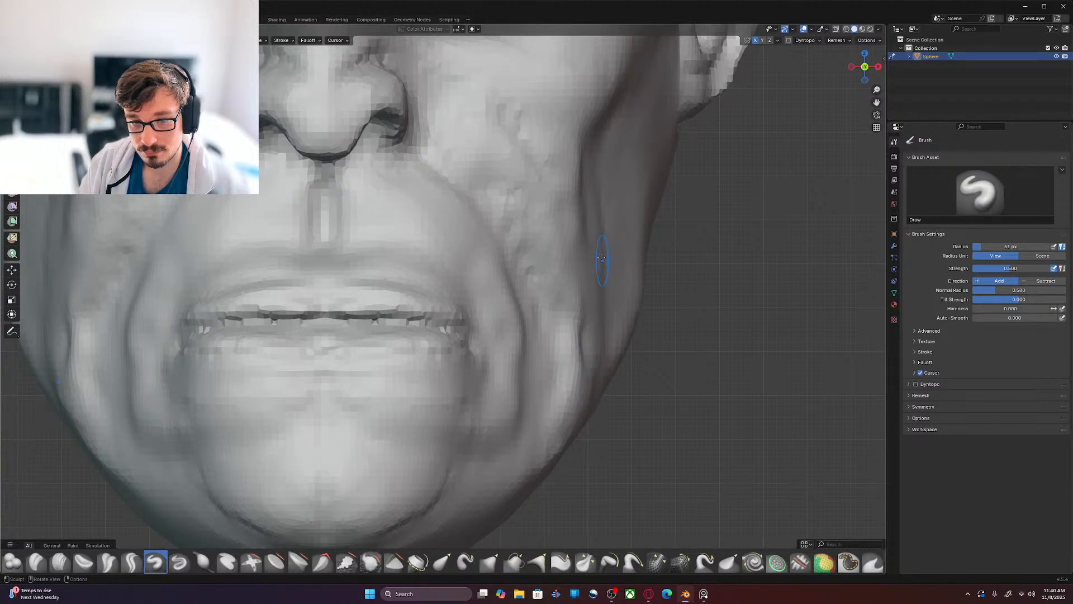
# Step: Smooth the lumpy cheek surface between the smile fold and the outer cheek groove
pyautogui.moveTo(515, 209)
pyautogui.keyDown('shift'); pyautogui.mouseDown()
pyautogui.moveTo(509, 198)
pyautogui.moveTo(558, 330)
pyautogui.mouseUp(); pyautogui.keyUp('shift')
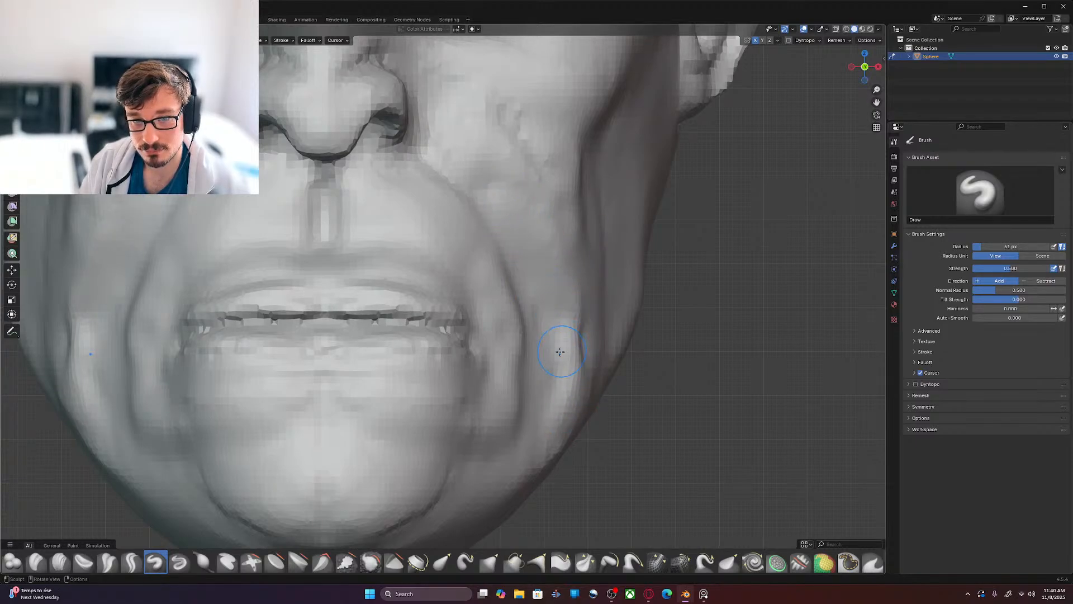
pyautogui.keyDown('shift'); pyautogui.moveTo(551, 274); pyautogui.dragTo(574, 325); pyautogui.keyUp('shift')
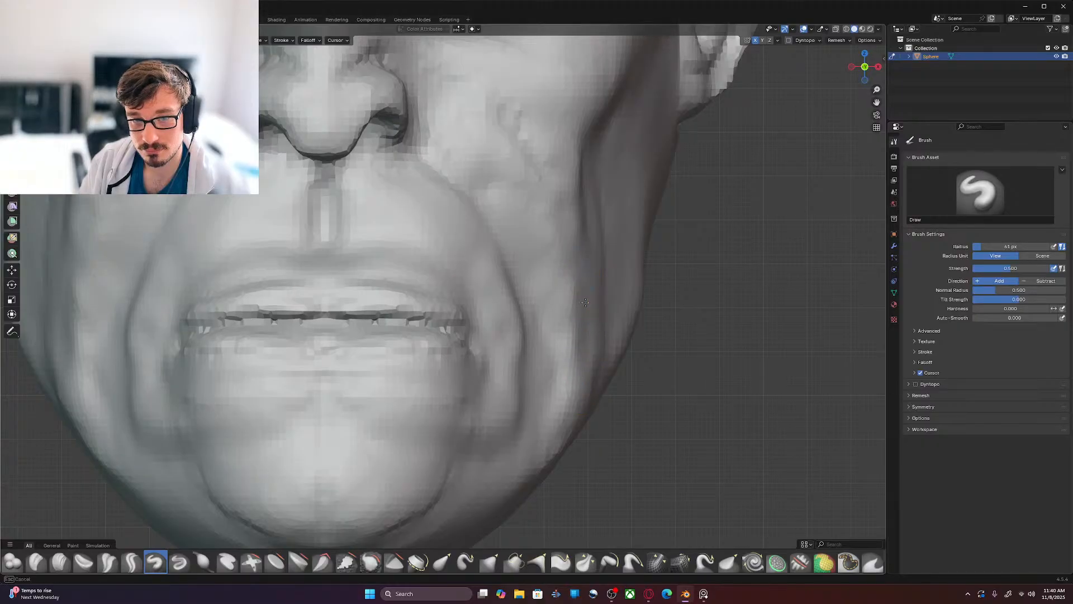
pyautogui.keyDown('shift'); pyautogui.moveTo(572, 270); pyautogui.dragTo(583, 363, button='middle'); pyautogui.keyUp('shift')
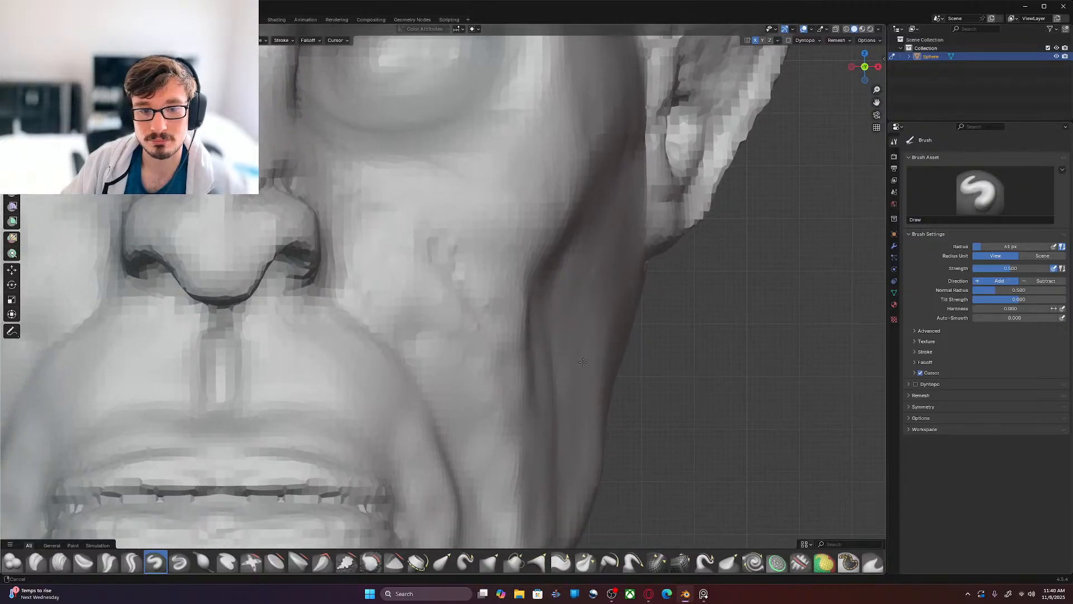
pyautogui.moveTo(440, 240)
pyautogui.keyDown('shift'); pyautogui.mouseDown()
pyautogui.moveTo(428, 232)
pyautogui.moveTo(438, 280)
pyautogui.mouseUp(); pyautogui.keyUp('shift')
pyautogui.keyDown('shift'); pyautogui.moveTo(468, 319); pyautogui.dragTo(431, 257); pyautogui.keyUp('shift')
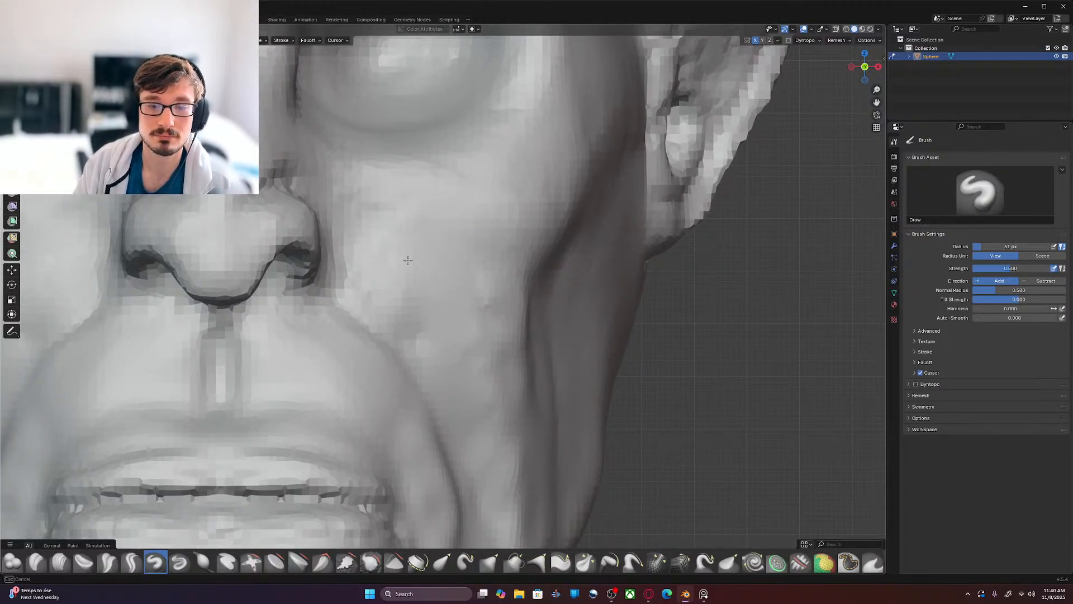
pyautogui.keyDown('shift'); pyautogui.moveTo(425, 330); pyautogui.dragTo(517, 426); pyautogui.keyUp('shift')
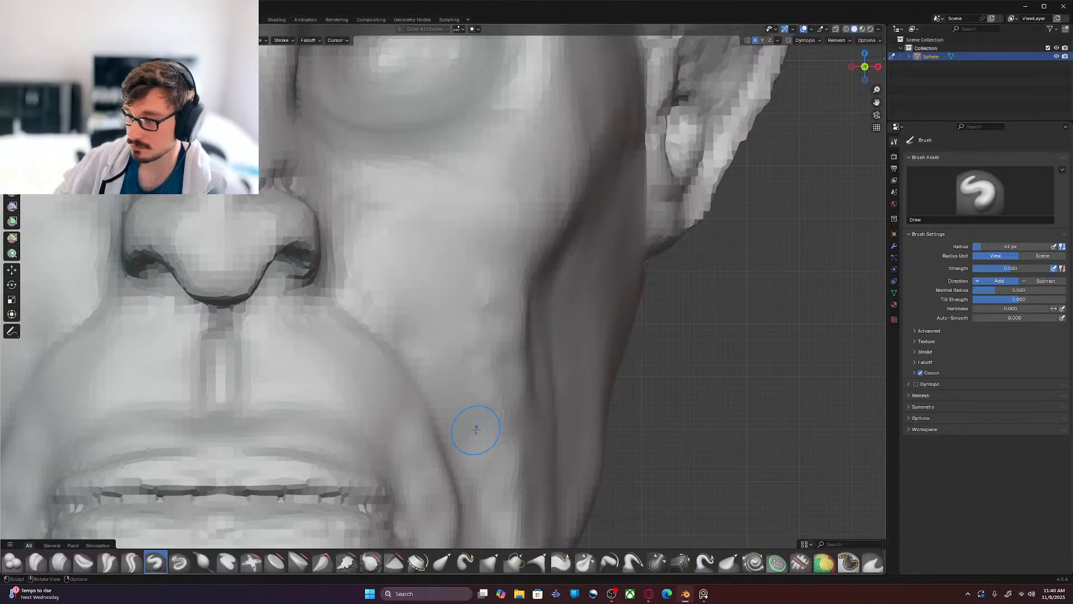
# Step: Carve a diagonal fold across the cheek from beside the nose down toward the jaw in a three-quarter view
pyautogui.moveTo(496, 438)
pyautogui.mouseDown(button='middle')
pyautogui.moveTo(568, 438)
pyautogui.moveTo(633, 382)
pyautogui.moveTo(615, 357)
pyautogui.mouseUp(button='middle')
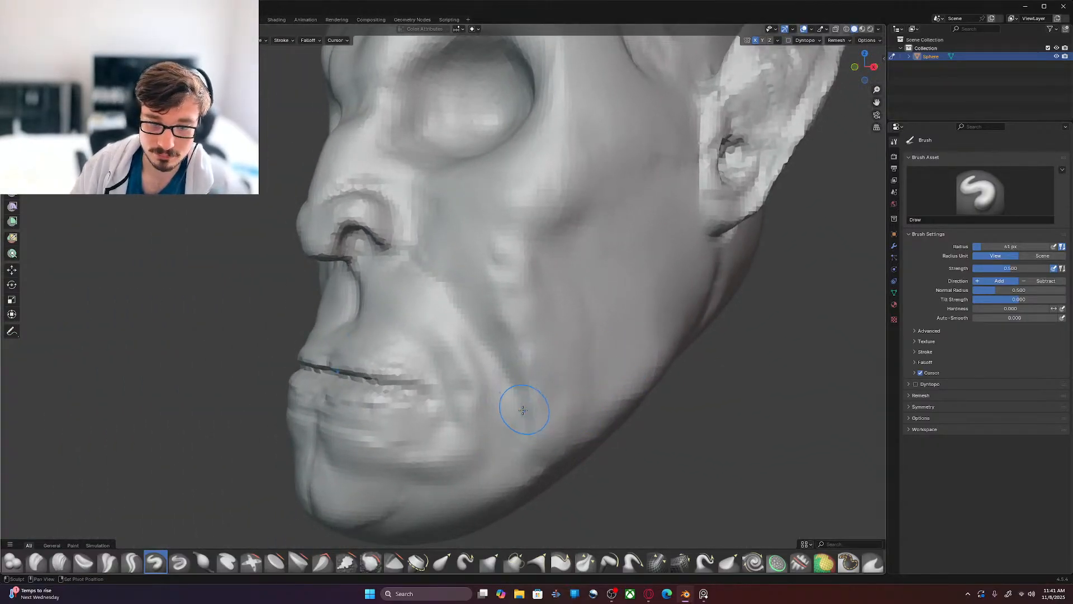
pyautogui.moveTo(505, 320); pyautogui.dragTo(489, 302, button='middle')
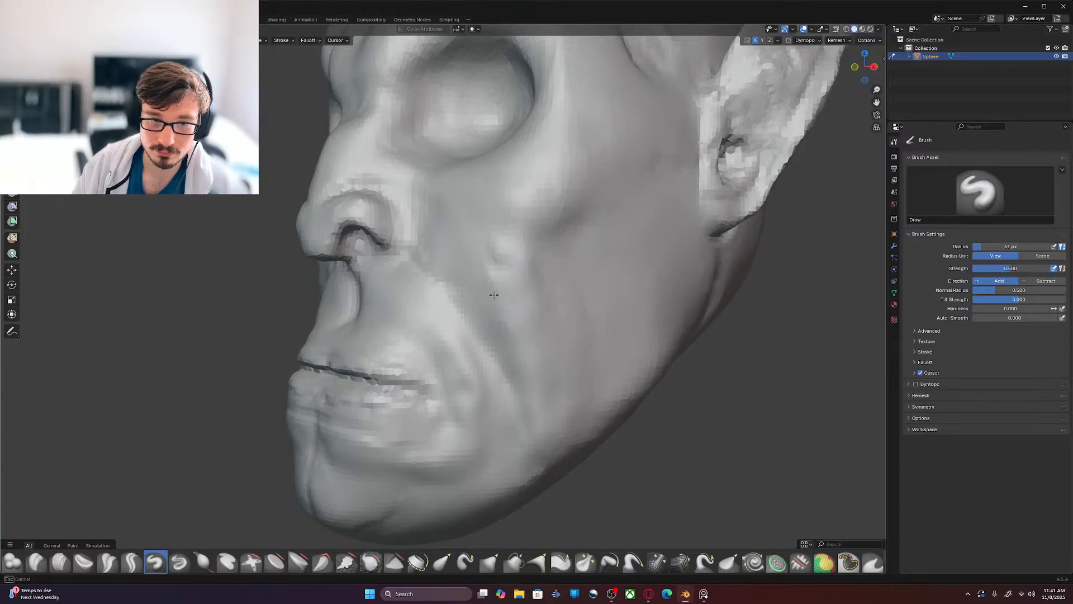
pyautogui.moveTo(487, 250); pyautogui.dragTo(492, 254, button='middle')
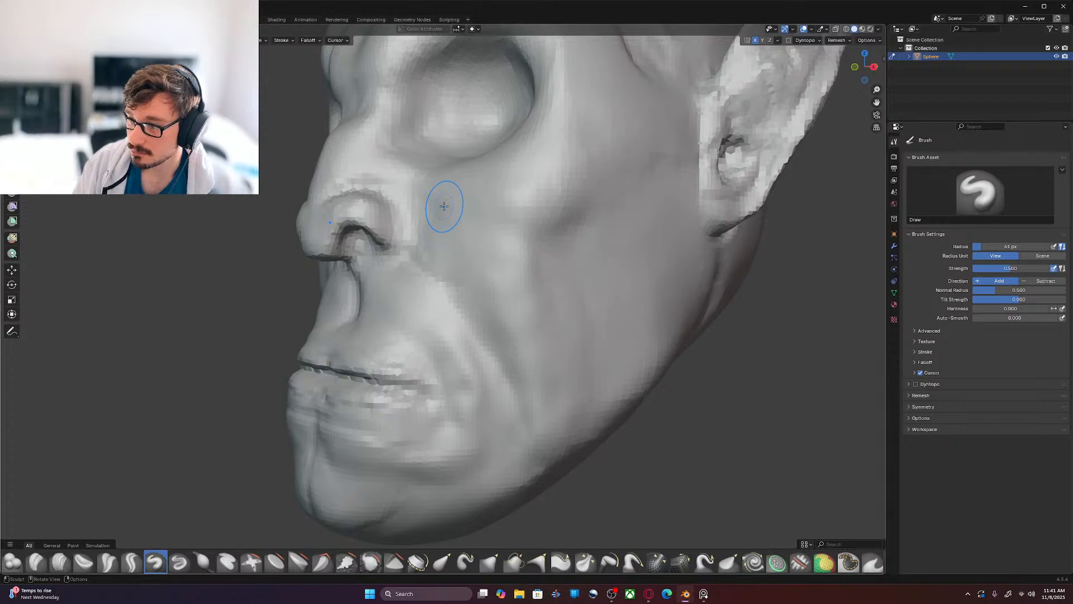
pyautogui.moveTo(424, 191); pyautogui.dragTo(430, 186)
pyautogui.moveTo(462, 237)
pyautogui.mouseDown()
pyautogui.moveTo(436, 186)
pyautogui.moveTo(485, 191)
pyautogui.moveTo(465, 211)
pyautogui.mouseUp()
pyautogui.moveTo(503, 264)
pyautogui.mouseDown()
pyautogui.moveTo(516, 268)
pyautogui.moveTo(462, 230)
pyautogui.moveTo(513, 306)
pyautogui.moveTo(487, 251)
pyautogui.mouseUp()
pyautogui.moveTo(496, 303); pyautogui.dragTo(502, 283)
pyautogui.moveTo(526, 366); pyautogui.dragTo(528, 343)
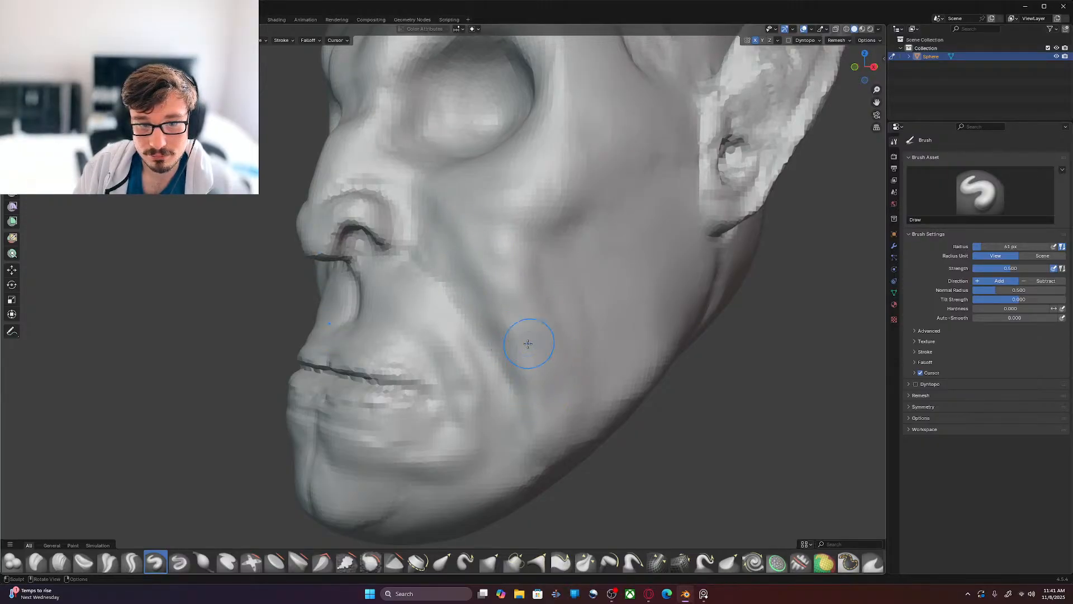
pyautogui.moveTo(542, 385); pyautogui.dragTo(551, 376)
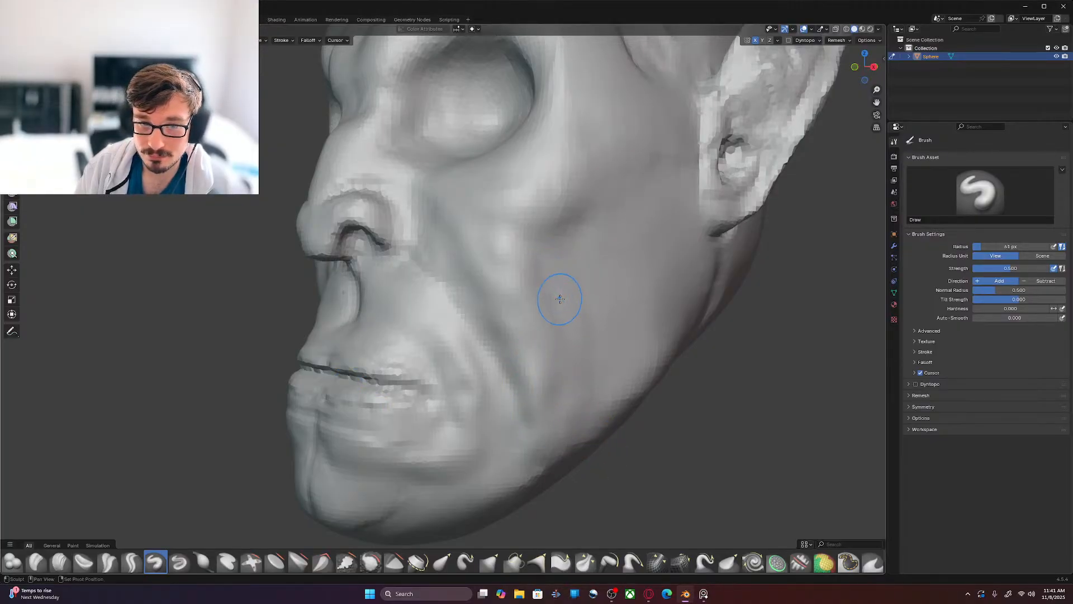
# Step: Carve a shallow hollow in the outer cheek below the cheekbone and build up the surface beneath it
pyautogui.keyDown('ctrl'); pyautogui.moveTo(582, 259); pyautogui.dragTo(561, 250); pyautogui.keyUp('ctrl')
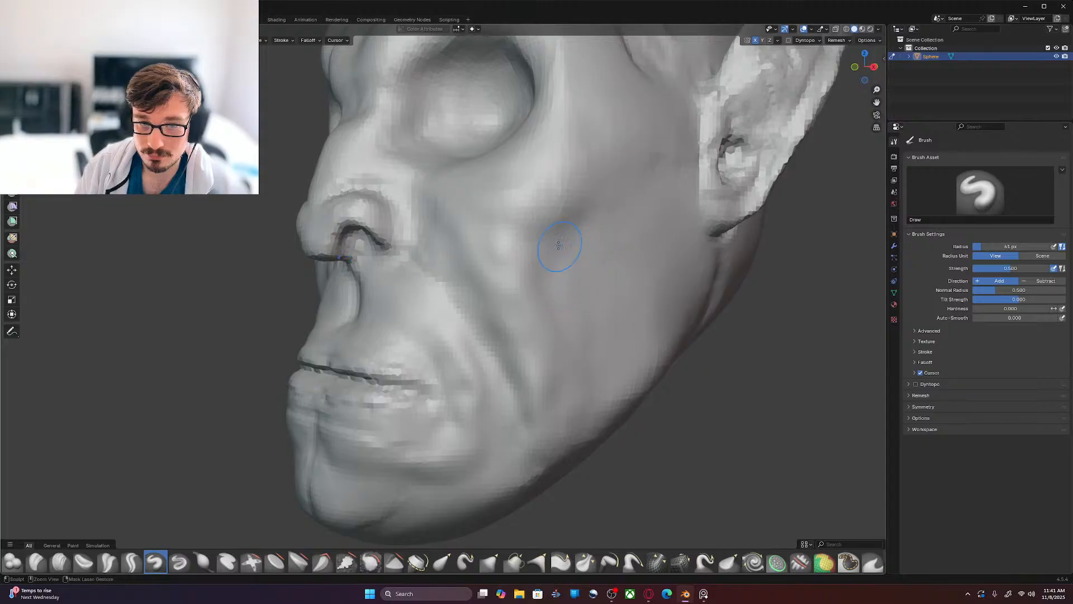
pyautogui.moveTo(568, 302)
pyautogui.mouseDown()
pyautogui.moveTo(596, 281)
pyautogui.moveTo(601, 258)
pyautogui.moveTo(581, 292)
pyautogui.mouseUp()
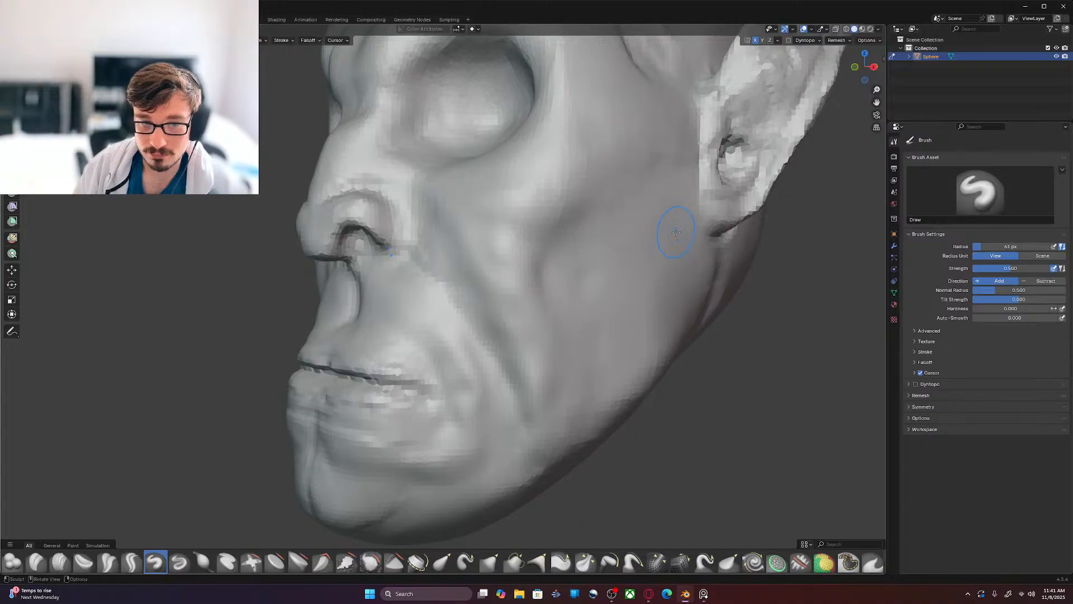
# Step: Reduce the brush radius and sculpt symmetrical ridges and creases around the lower and inner edges of the round forehead bumps
pyautogui.scroll(-3, 676, 232)
pyautogui.moveTo(522, 292)
pyautogui.mouseDown(button='middle')
pyautogui.moveTo(622, 312)
pyautogui.moveTo(630, 299)
pyautogui.moveTo(572, 398)
pyautogui.moveTo(643, 336)
pyautogui.moveTo(614, 213)
pyautogui.moveTo(547, 364)
pyautogui.mouseUp(button='middle')
pyautogui.scroll(4, 626, 293)
pyautogui.keyDown('shift'); pyautogui.moveTo(626, 293); pyautogui.dragTo(612, 545, button='middle'); pyautogui.keyUp('shift')
pyautogui.moveTo(465, 348); pyautogui.dragTo(510, 354, button='middle')
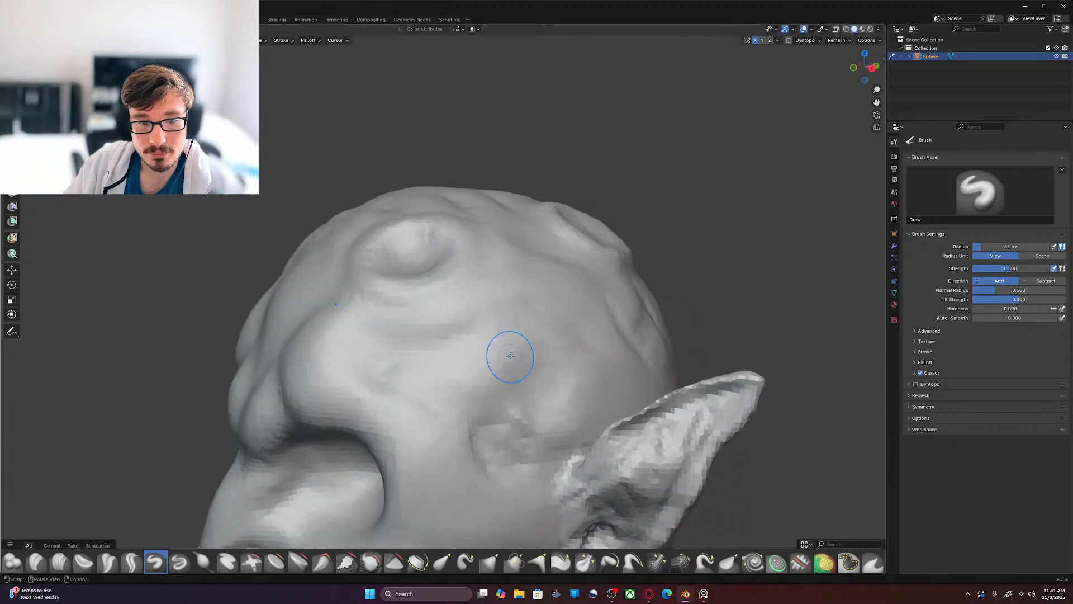
pyautogui.scroll(-1, 492, 351)
pyautogui.scroll(2, 487, 322)
pyautogui.moveTo(487, 298); pyautogui.dragTo(573, 338, button='middle')
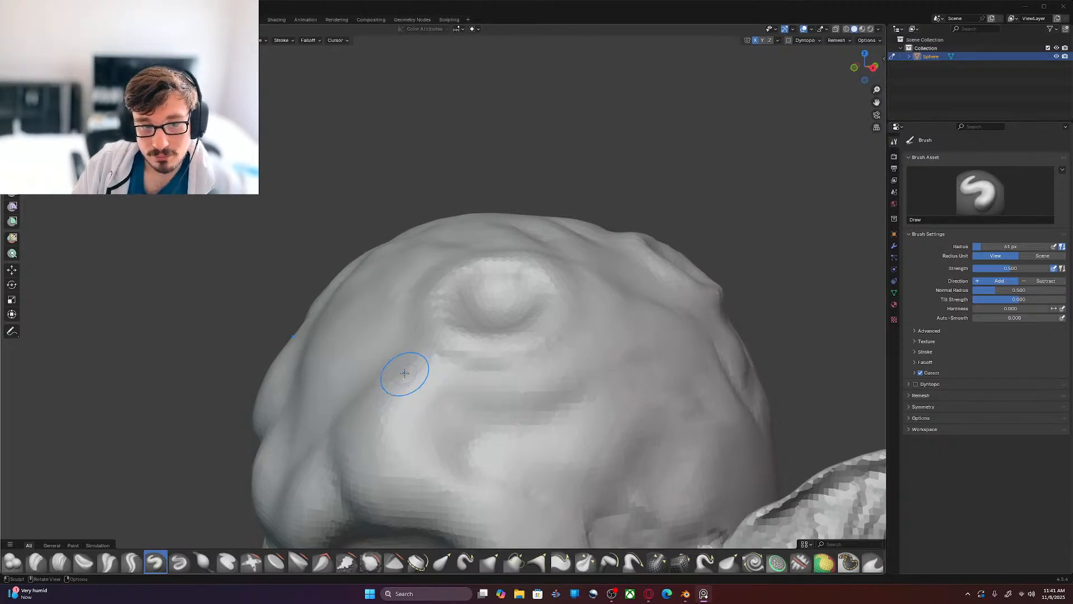
pyautogui.press('f')
pyautogui.click(243, 332)
pyautogui.press('KP_1')
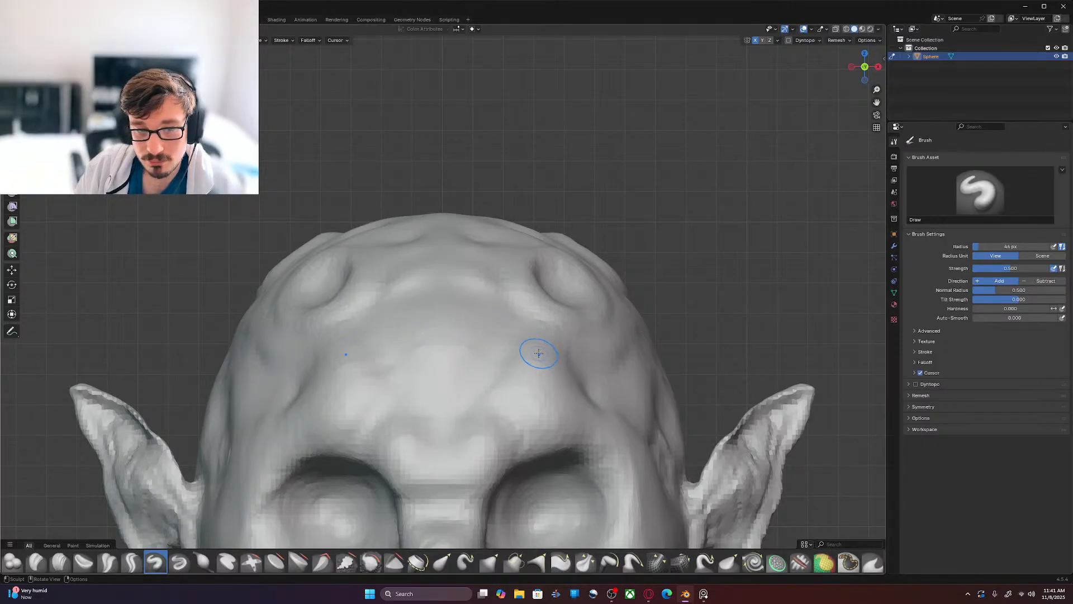
pyautogui.moveTo(558, 322)
pyautogui.mouseDown()
pyautogui.moveTo(517, 341)
pyautogui.moveTo(547, 331)
pyautogui.moveTo(538, 315)
pyautogui.moveTo(523, 322)
pyautogui.moveTo(512, 348)
pyautogui.moveTo(498, 335)
pyautogui.moveTo(584, 326)
pyautogui.moveTo(526, 293)
pyautogui.moveTo(538, 249)
pyautogui.mouseUp()
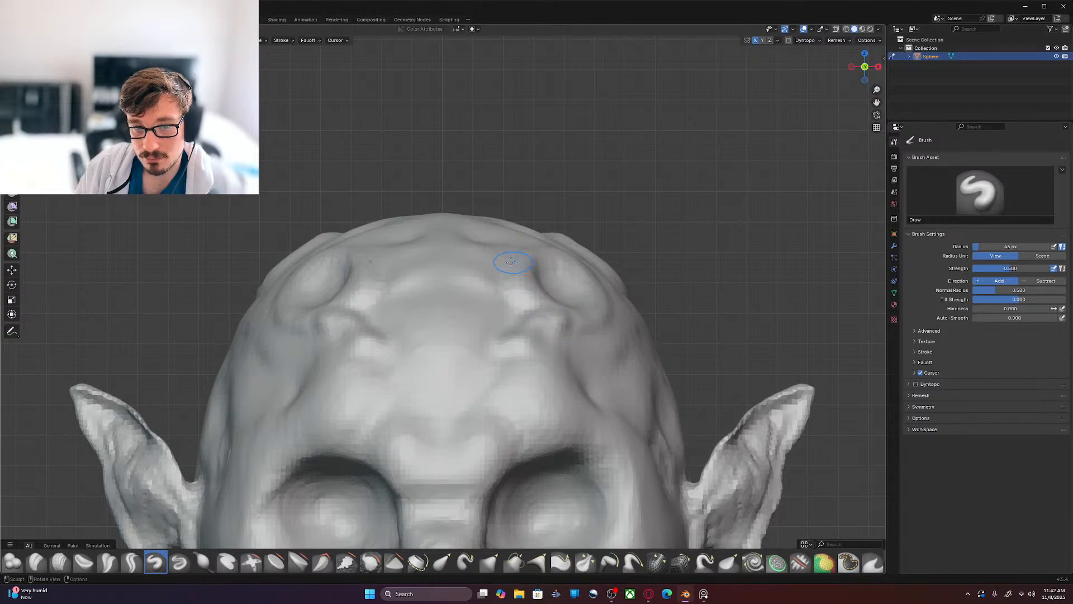
# Step: Build a continuous raised ring around the forehead bump and carve the groove between the ring and its centre
pyautogui.moveTo(541, 241); pyautogui.dragTo(558, 320, button='middle')
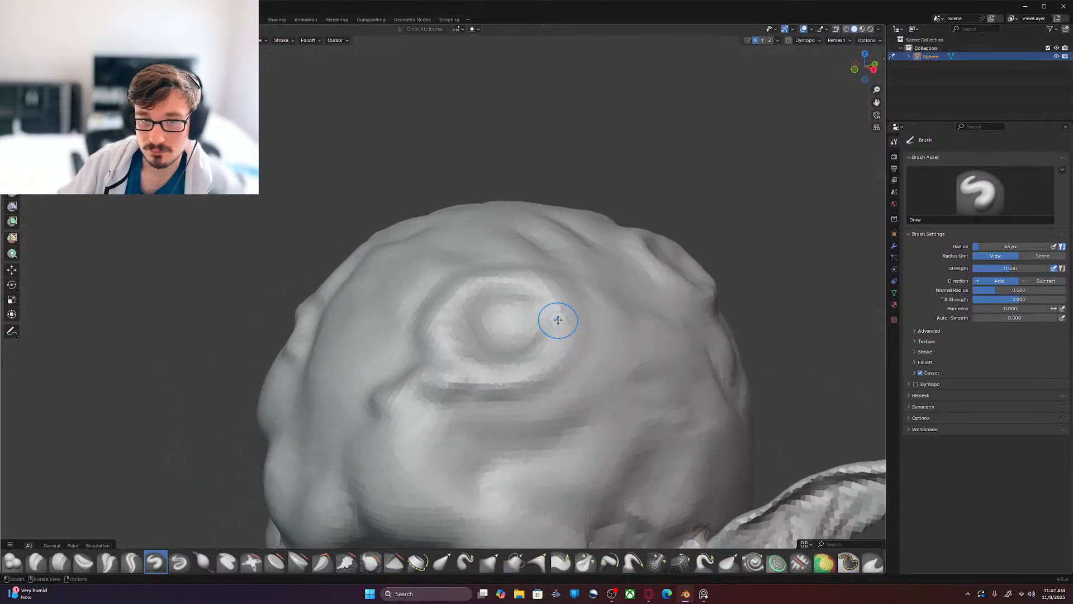
pyautogui.moveTo(494, 270)
pyautogui.mouseDown()
pyautogui.moveTo(531, 263)
pyautogui.moveTo(565, 291)
pyautogui.moveTo(571, 347)
pyautogui.mouseUp()
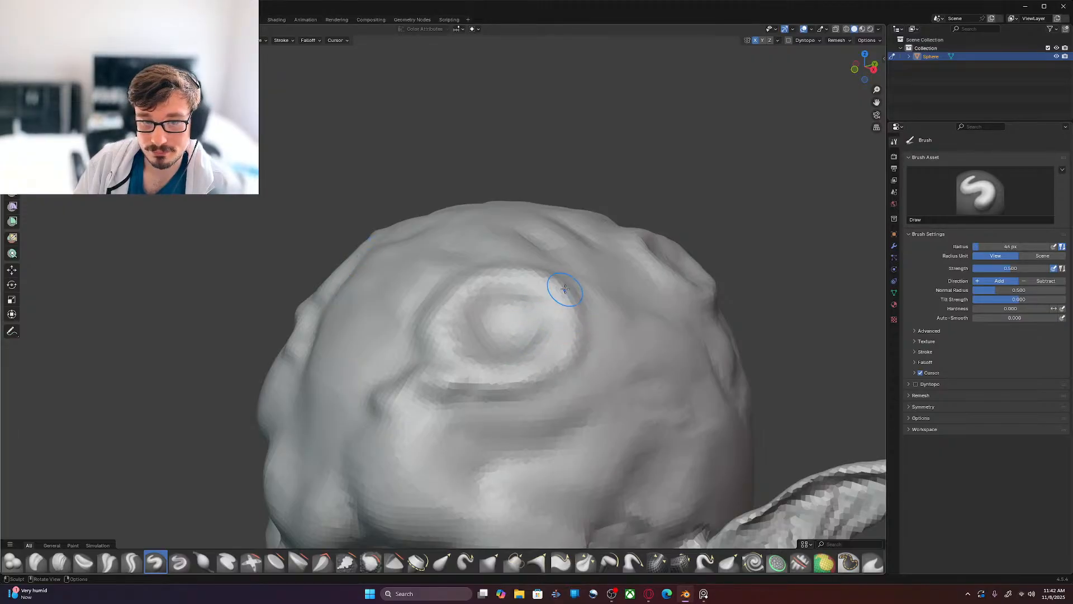
pyautogui.moveTo(551, 309)
pyautogui.mouseDown()
pyautogui.moveTo(562, 365)
pyautogui.moveTo(541, 353)
pyautogui.mouseUp()
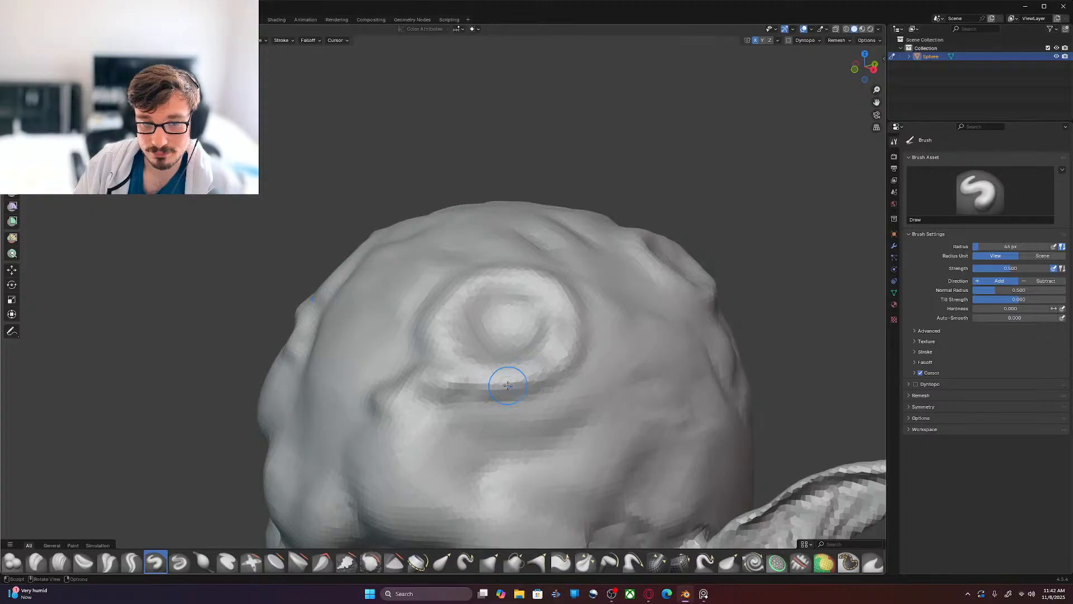
pyautogui.moveTo(427, 322)
pyautogui.mouseDown()
pyautogui.moveTo(438, 341)
pyautogui.moveTo(468, 350)
pyautogui.mouseUp()
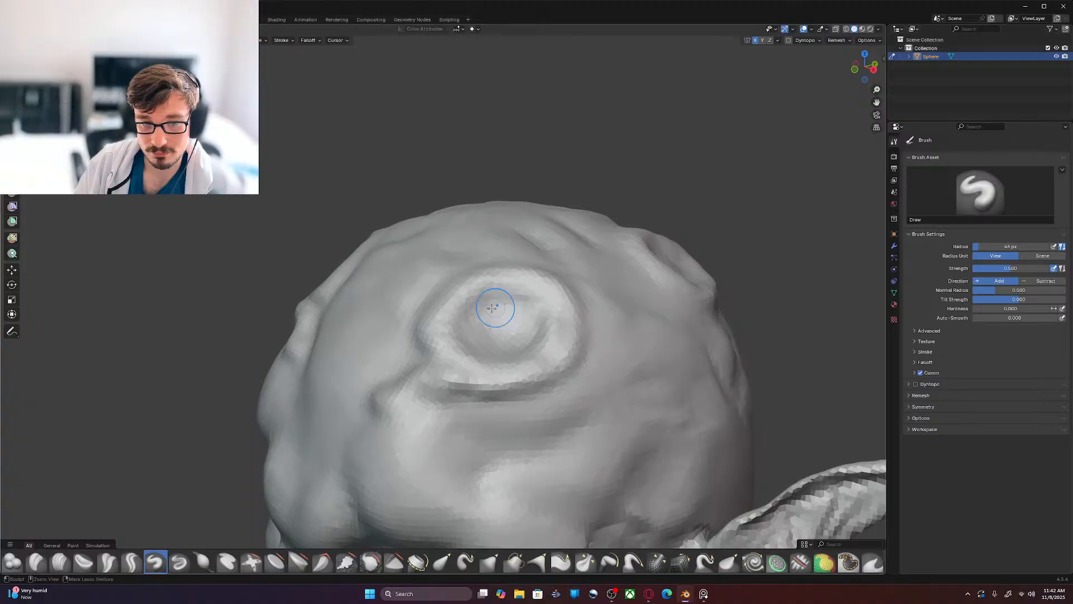
pyautogui.moveTo(522, 307); pyautogui.dragTo(530, 345)
pyautogui.moveTo(471, 334)
pyautogui.keyDown('ctrl'); pyautogui.mouseDown()
pyautogui.moveTo(499, 354)
pyautogui.moveTo(545, 323)
pyautogui.mouseUp(); pyautogui.keyUp('ctrl')
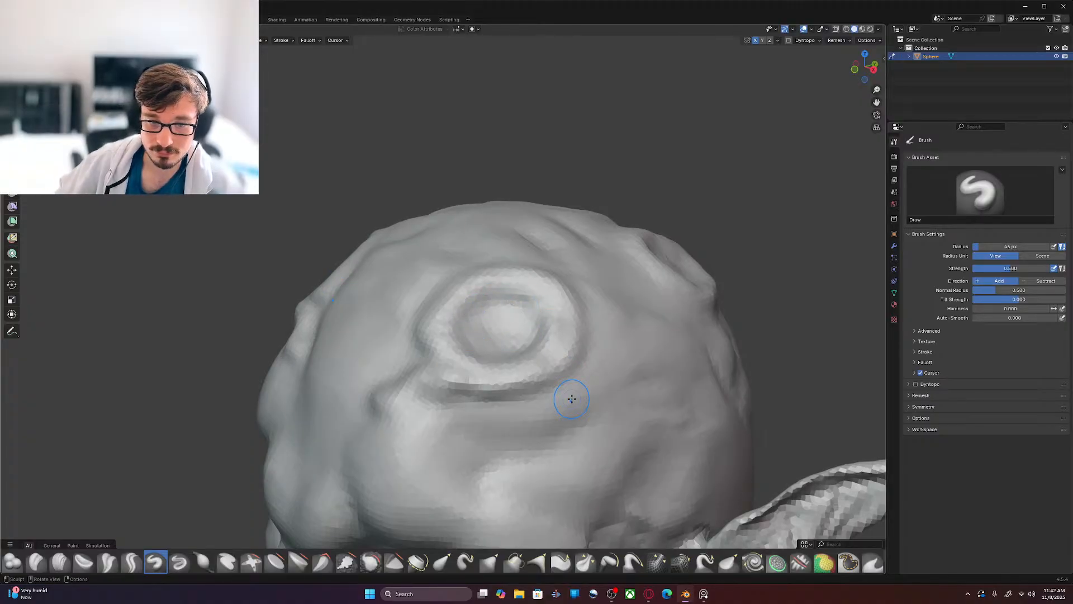
# Step: Deepen the groove around the outside of the forehead bump's ring from the side of the head
pyautogui.moveTo(604, 391); pyautogui.dragTo(526, 426, button='middle')
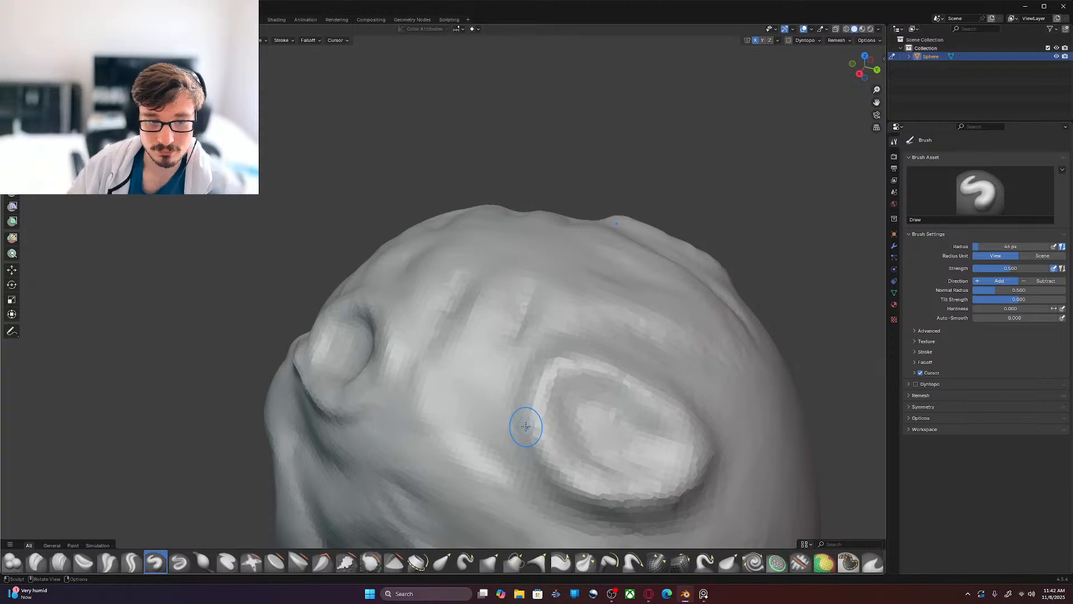
pyautogui.moveTo(400, 367)
pyautogui.keyDown('ctrl'); pyautogui.mouseDown()
pyautogui.moveTo(406, 341)
pyautogui.moveTo(329, 394)
pyautogui.mouseUp(); pyautogui.keyUp('ctrl')
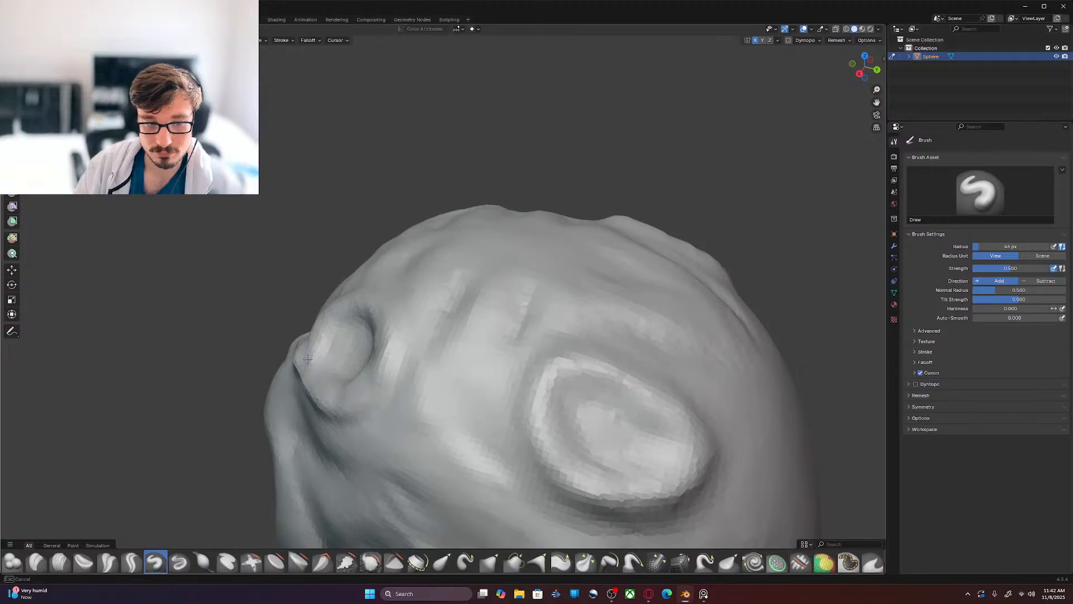
pyautogui.moveTo(322, 318)
pyautogui.keyDown('ctrl'); pyautogui.mouseDown()
pyautogui.moveTo(358, 305)
pyautogui.moveTo(375, 330)
pyautogui.moveTo(373, 355)
pyautogui.mouseUp(); pyautogui.keyUp('ctrl')
# Step: Build up the upper and side rim of the forehead bump's ring as seen from the temple side
pyautogui.moveTo(383, 447)
pyautogui.mouseDown(button='middle')
pyautogui.moveTo(568, 317)
pyautogui.moveTo(568, 336)
pyautogui.mouseUp(button='middle')
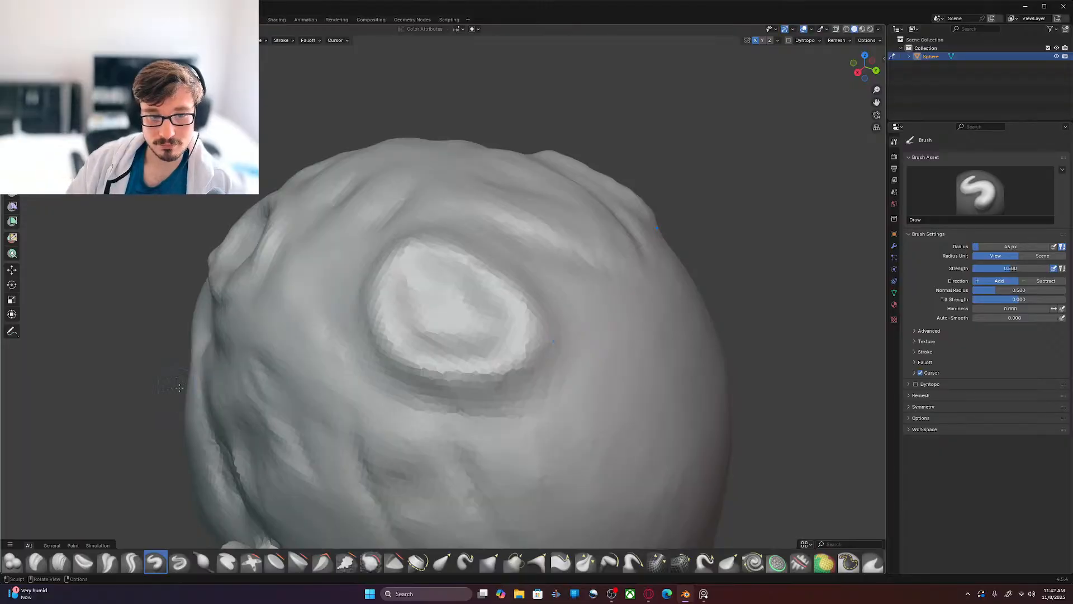
pyautogui.moveTo(383, 336)
pyautogui.mouseDown()
pyautogui.moveTo(472, 371)
pyautogui.moveTo(441, 354)
pyautogui.moveTo(527, 339)
pyautogui.moveTo(510, 272)
pyautogui.moveTo(472, 254)
pyautogui.moveTo(505, 303)
pyautogui.mouseUp()
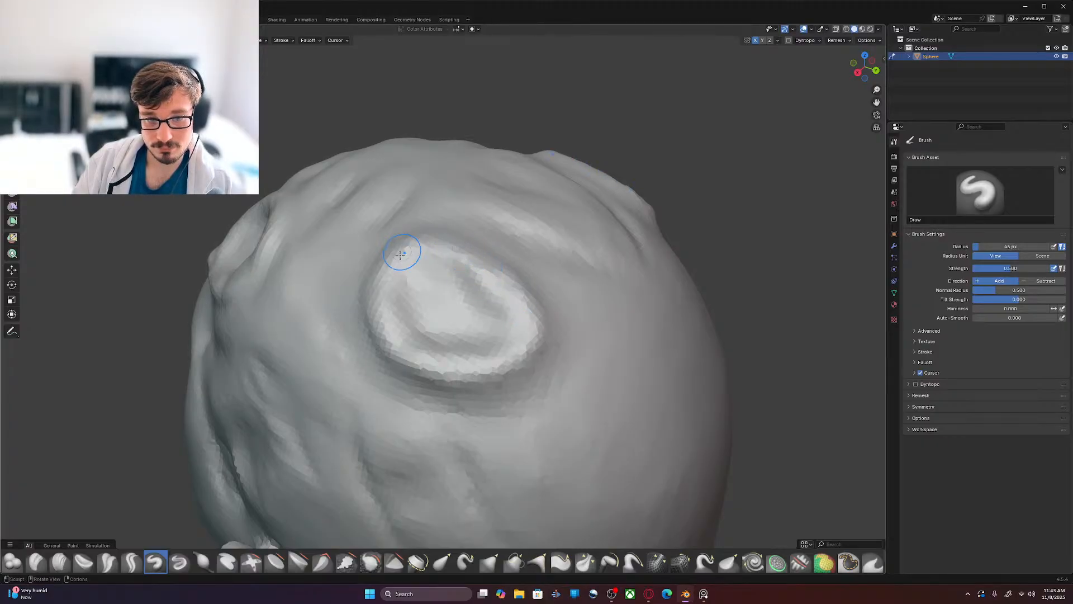
pyautogui.moveTo(391, 271)
pyautogui.mouseDown()
pyautogui.moveTo(371, 286)
pyautogui.moveTo(375, 261)
pyautogui.moveTo(386, 251)
pyautogui.moveTo(409, 260)
pyautogui.moveTo(402, 249)
pyautogui.mouseUp()
# Step: Examine the whole head and the eye sockets from three-quarter and front views
pyautogui.scroll(-3, 398, 232)
pyautogui.moveTo(479, 315); pyautogui.dragTo(576, 404, button='middle')
pyautogui.scroll(2, 586, 312)
pyautogui.scroll(-3, 577, 299)
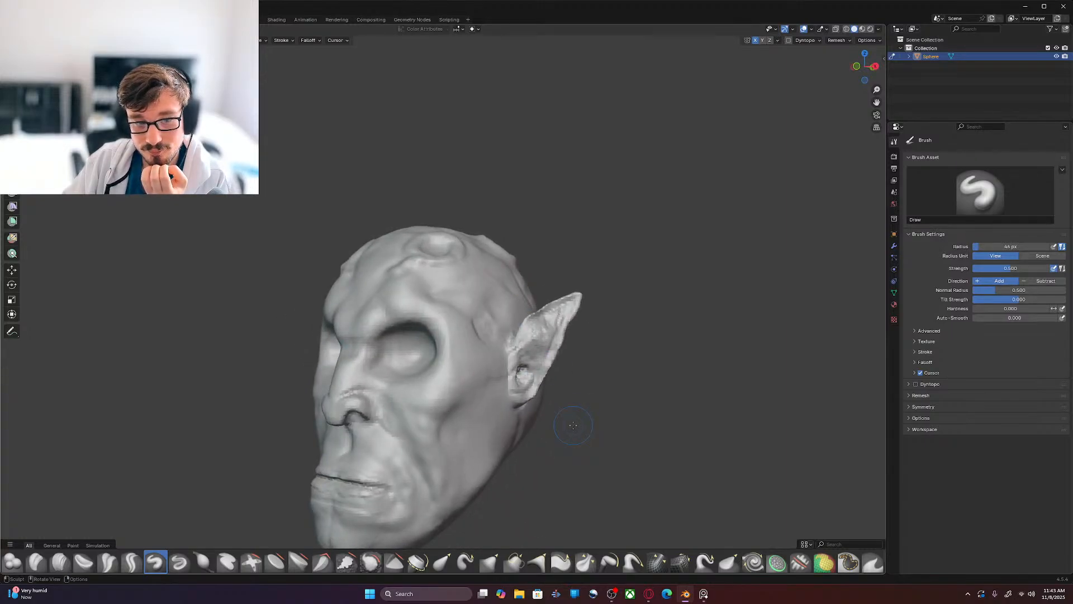
pyautogui.scroll(3, 565, 442)
pyautogui.moveTo(565, 442); pyautogui.dragTo(621, 378, button='middle')
pyautogui.press('KP_1')
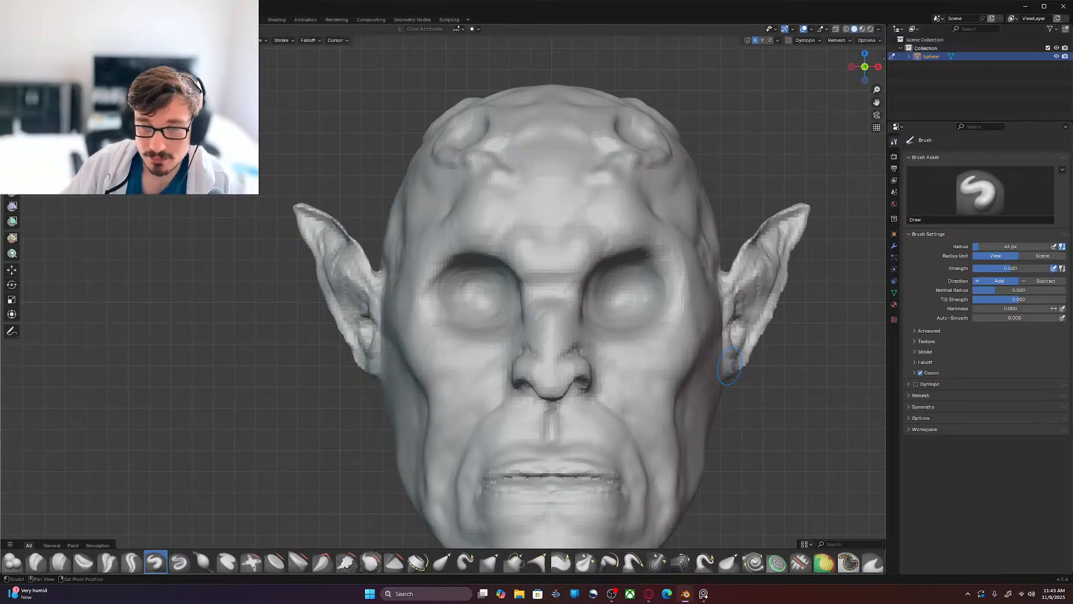
pyautogui.scroll(6, 642, 397)
pyautogui.keyDown('shift'); pyautogui.moveTo(742, 432); pyautogui.dragTo(687, 377, button='middle'); pyautogui.keyUp('shift')
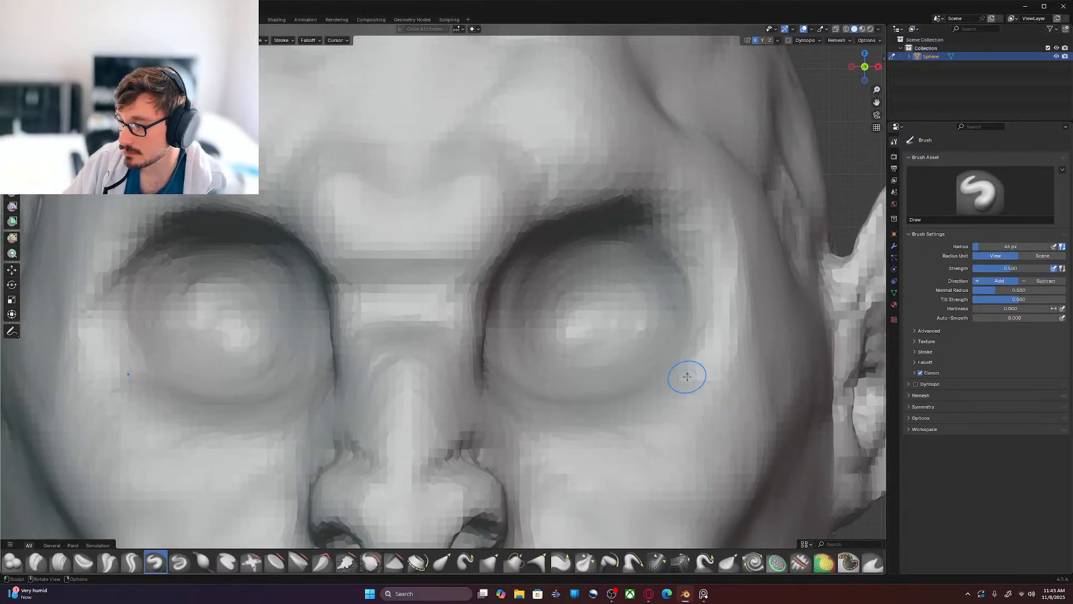
pyautogui.scroll(-5, 687, 376)
pyautogui.scroll(-1, 687, 378)
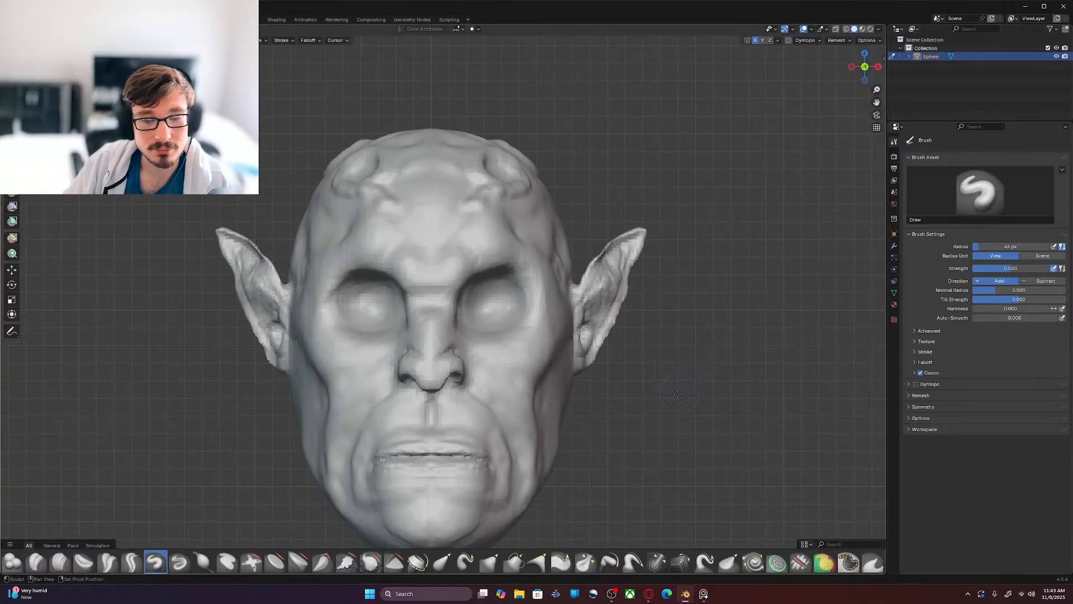
pyautogui.keyDown('shift'); pyautogui.moveTo(673, 391); pyautogui.dragTo(662, 354, button='middle'); pyautogui.keyUp('shift')
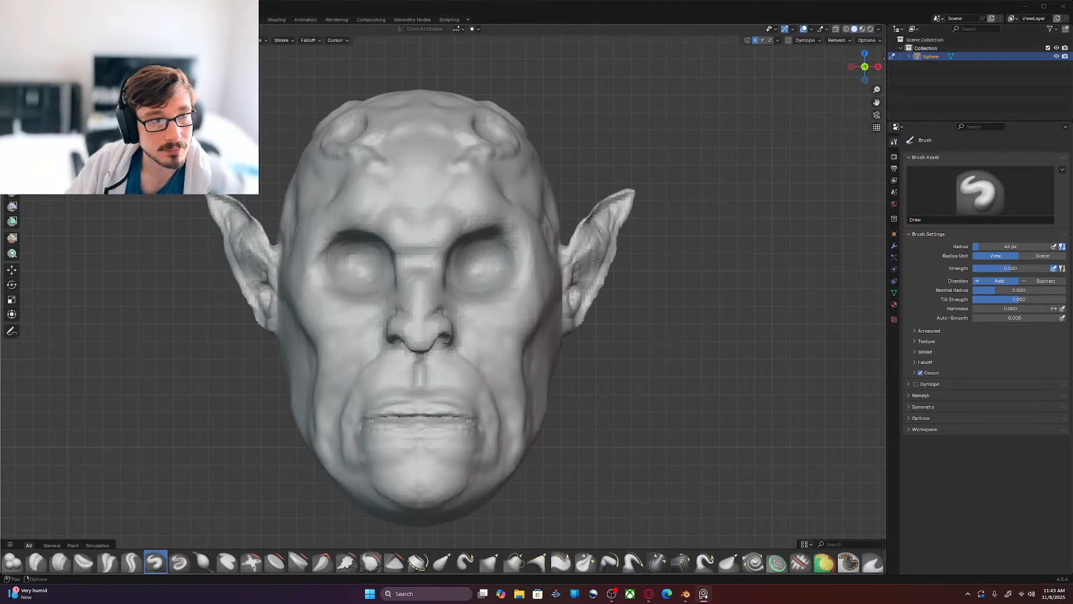
# Step: Switch to the Layout workspace, deselect the head and place the 3D cursor in the character's left eye socket
pyautogui.click(121, 20)
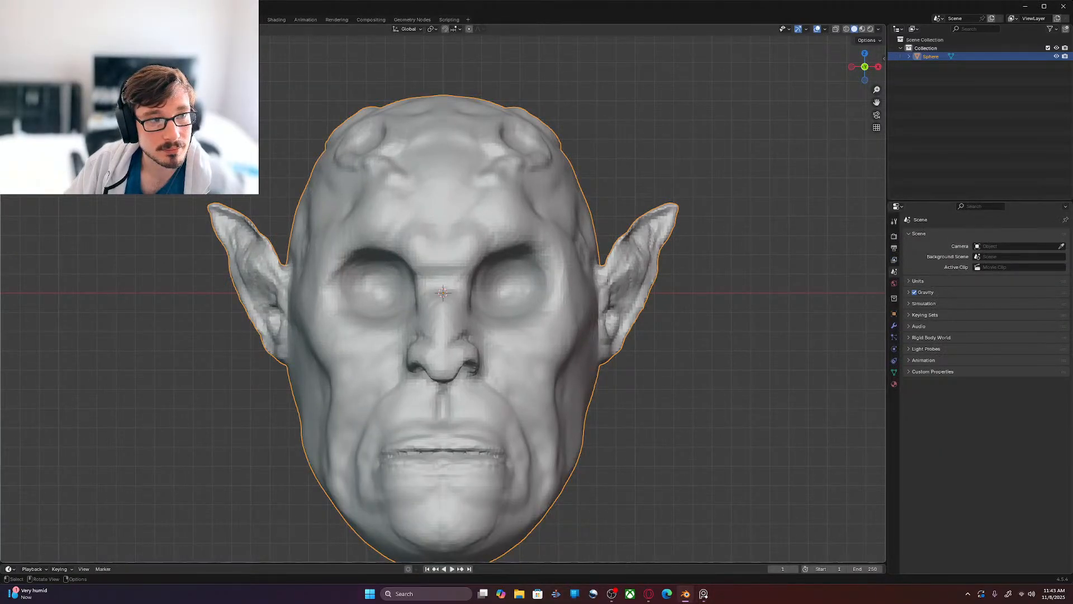
pyautogui.click(797, 437)
pyautogui.keyDown('shift'); pyautogui.moveTo(762, 417); pyautogui.dragTo(734, 364, button='middle'); pyautogui.keyUp('shift')
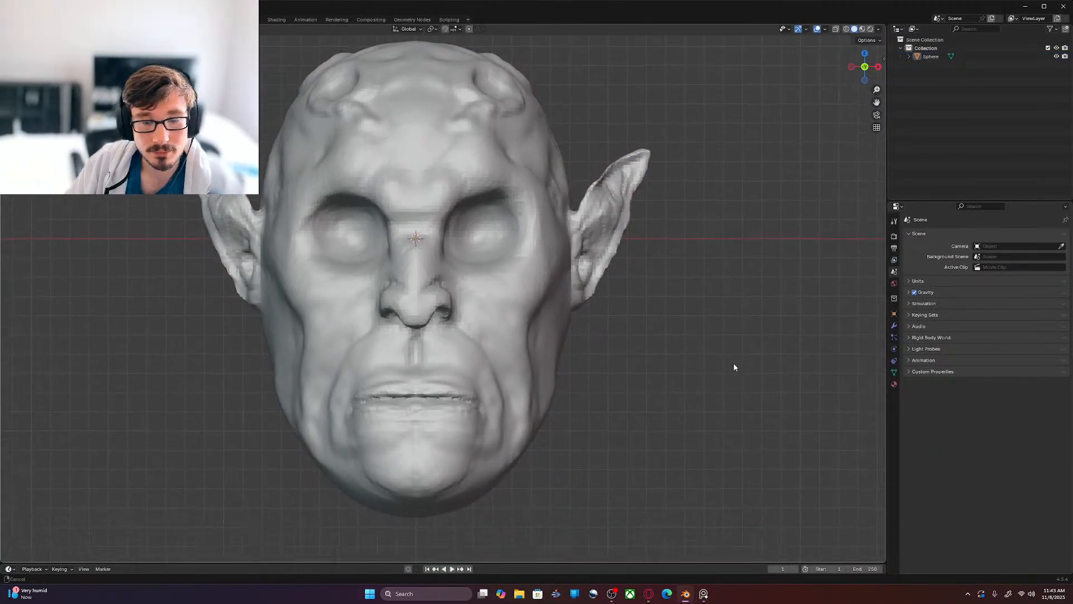
pyautogui.keyDown('shift'); pyautogui.rightClick(481, 231); pyautogui.keyUp('shift')
pyautogui.moveTo(648, 340); pyautogui.dragTo(531, 320, button='middle')
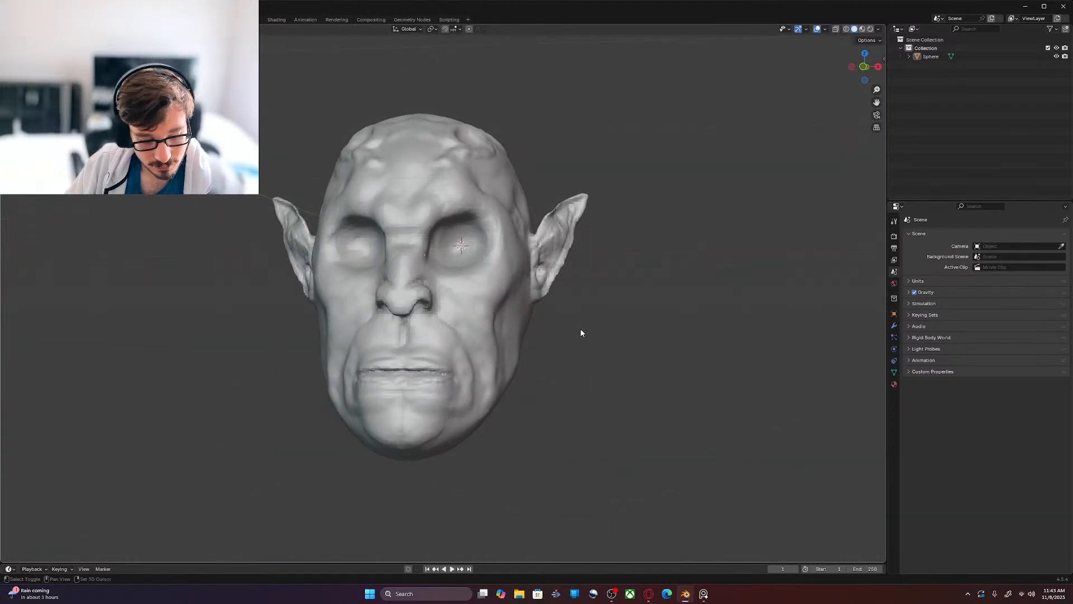
# Step: Add a UV sphere at the 3D cursor and rotate it about the X axis so its pole faces forward
pyautogui.hotkey('shift', 'a')
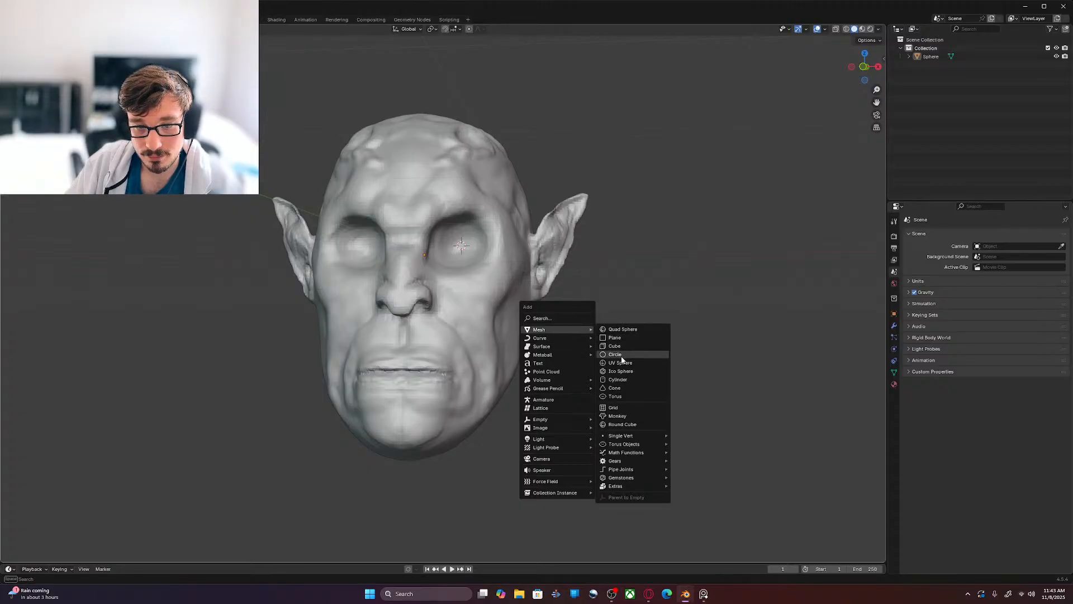
pyautogui.click(620, 362)
pyautogui.moveTo(630, 395); pyautogui.dragTo(530, 393, button='middle')
pyautogui.scroll(-3, 530, 393)
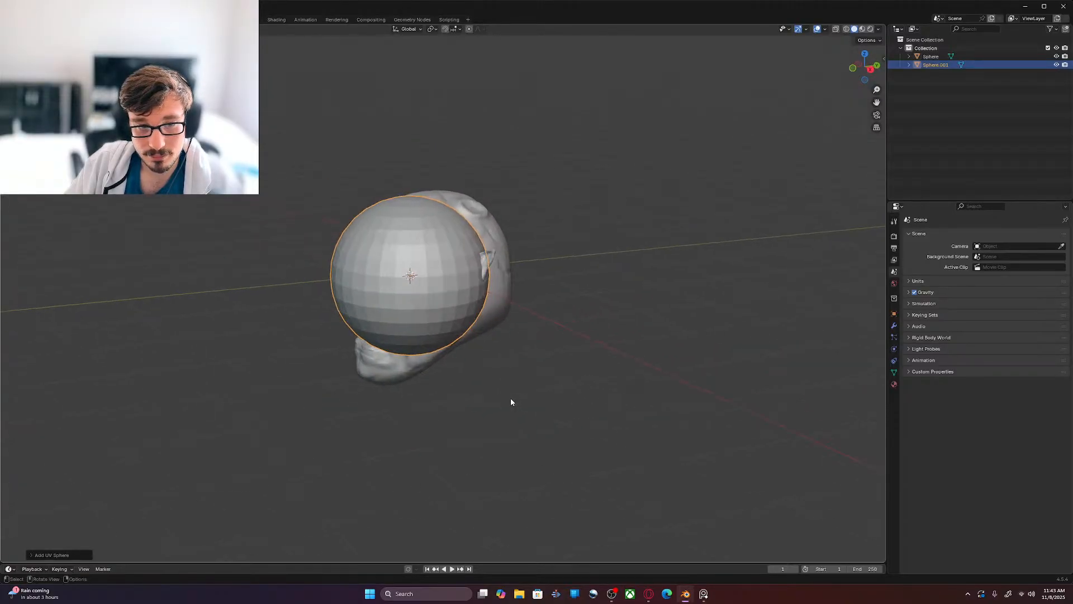
pyautogui.press('s')
pyautogui.press('x')
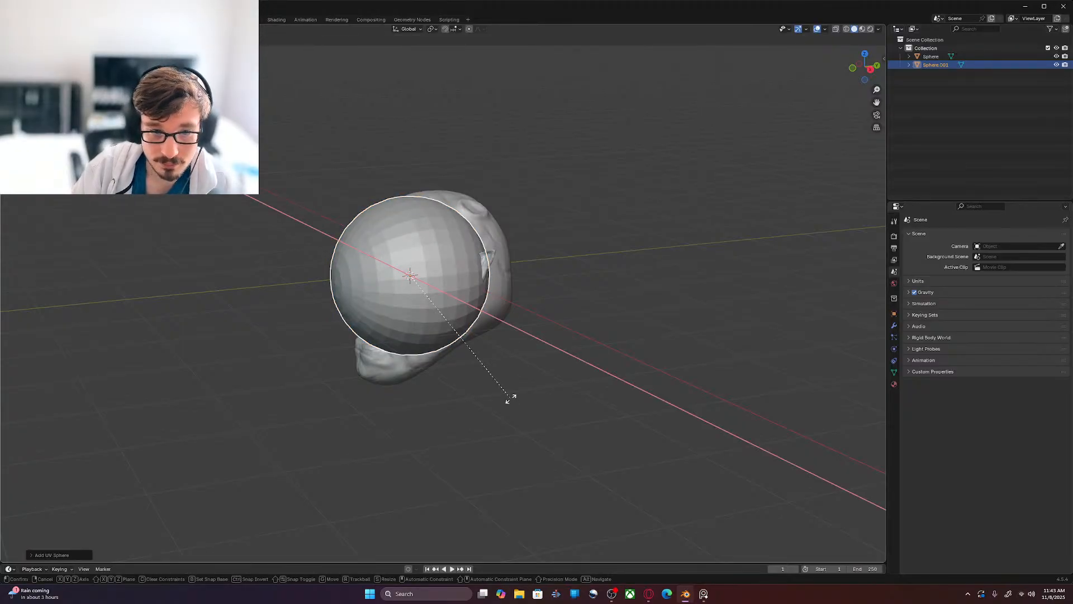
pyautogui.press('Return')
# Step: Scale the sphere's mesh down in Edit Mode to an eyeball that fits inside the eye socket
pyautogui.moveTo(427, 476); pyautogui.dragTo(521, 455, button='middle')
pyautogui.press('Tab')
pyautogui.click(564, 397)
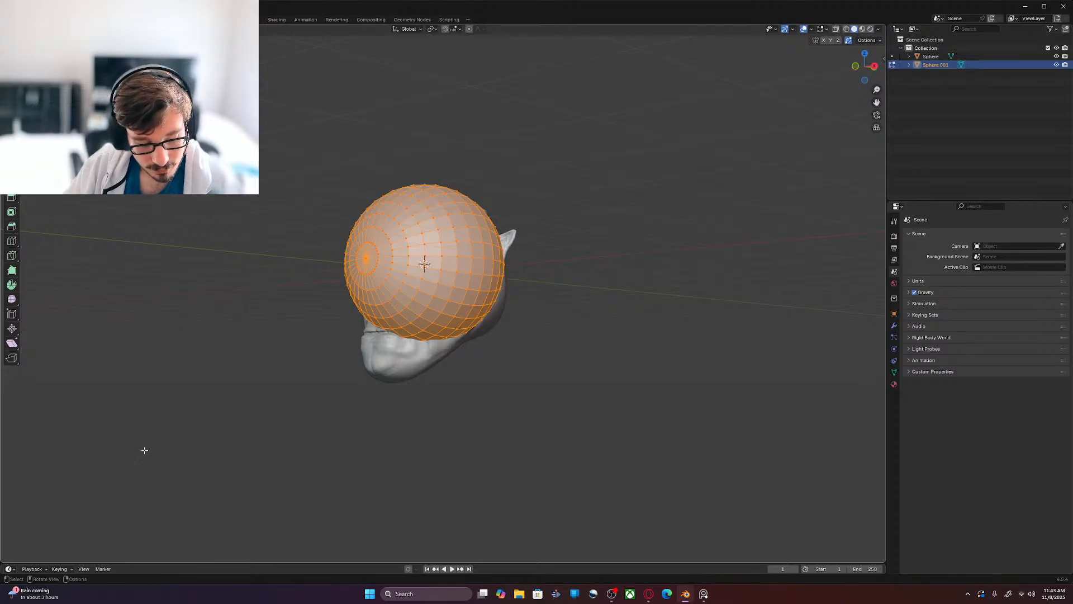
pyautogui.press('s')
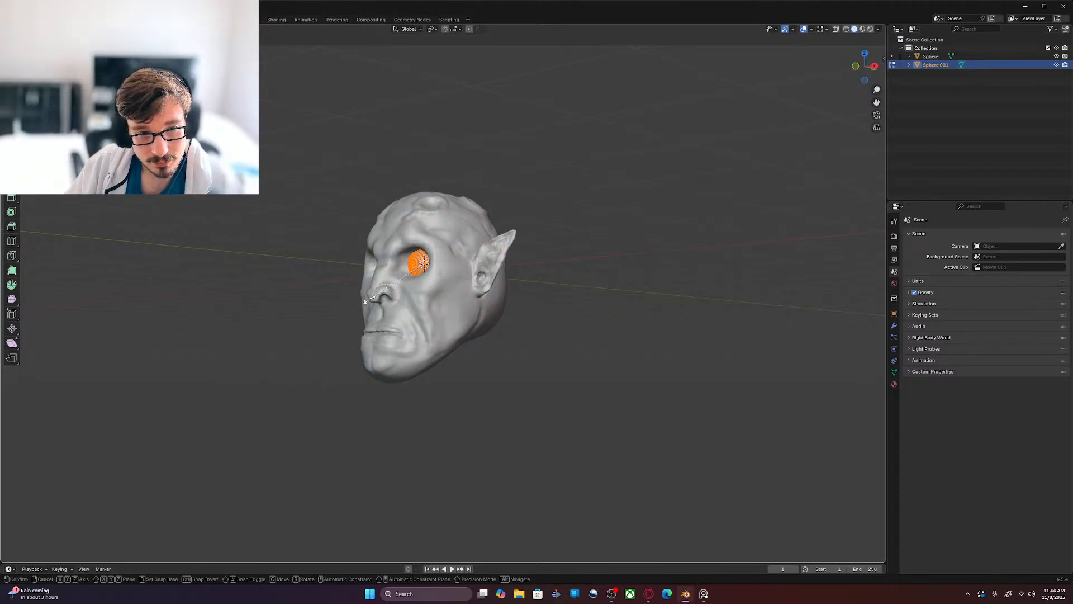
pyautogui.click(376, 289)
# Step: Nudge the eyeball mesh slightly toward the nose and down within the eye socket in front view
pyautogui.press('KP_1')
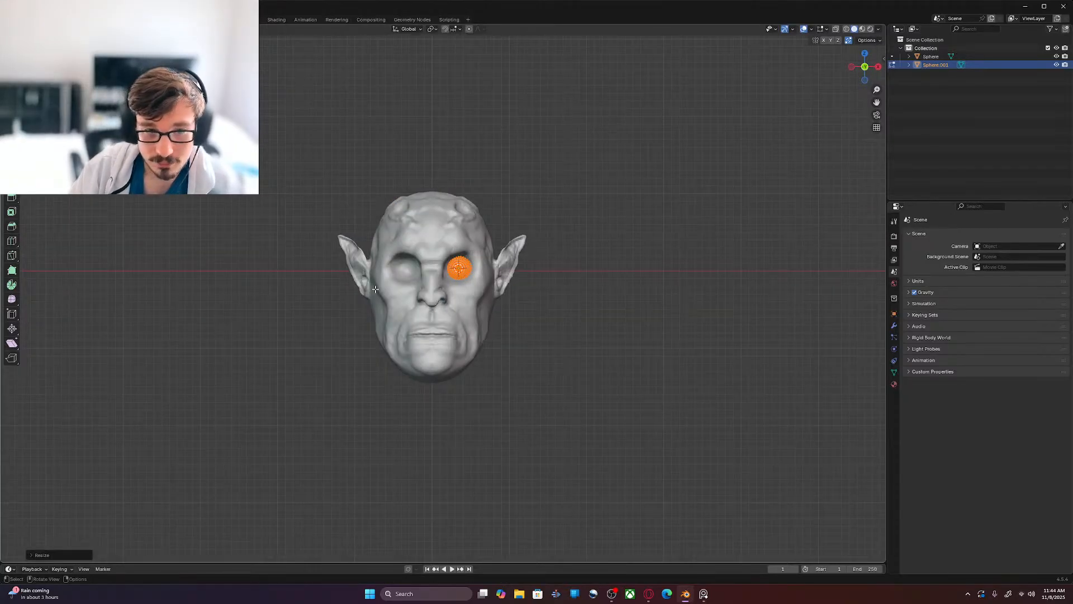
pyautogui.press('KP_Decimal')
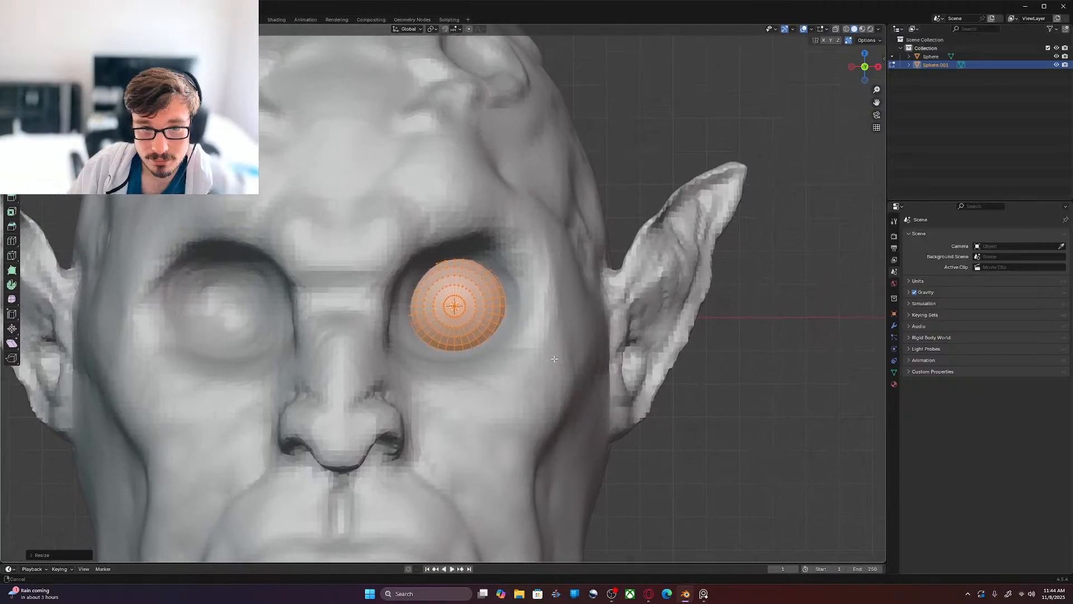
pyautogui.keyDown('shift'); pyautogui.moveTo(555, 358); pyautogui.dragTo(548, 371, button='middle'); pyautogui.keyUp('shift')
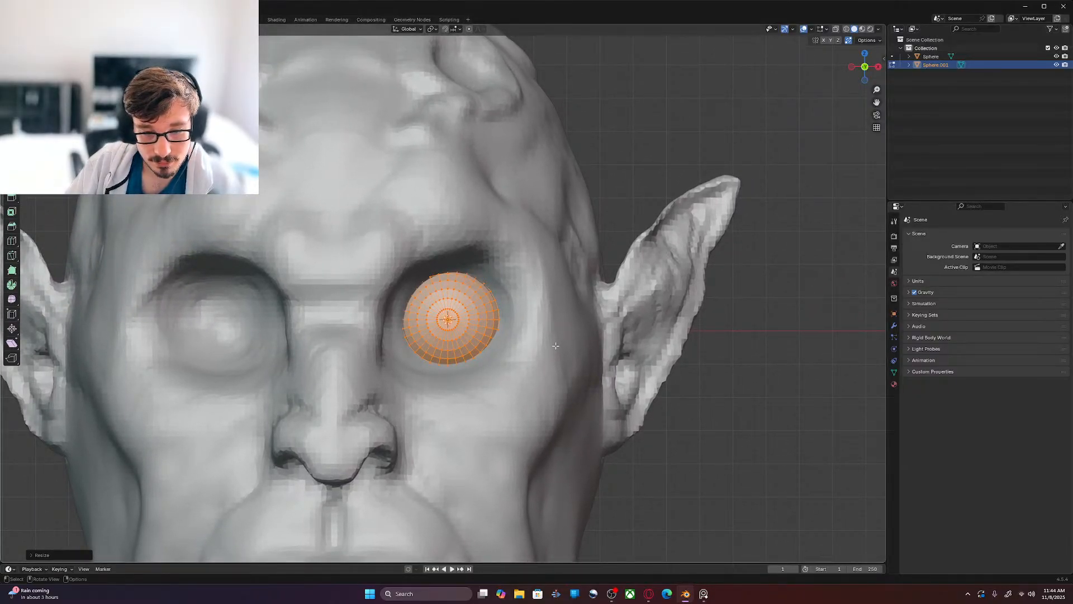
pyautogui.press('g')
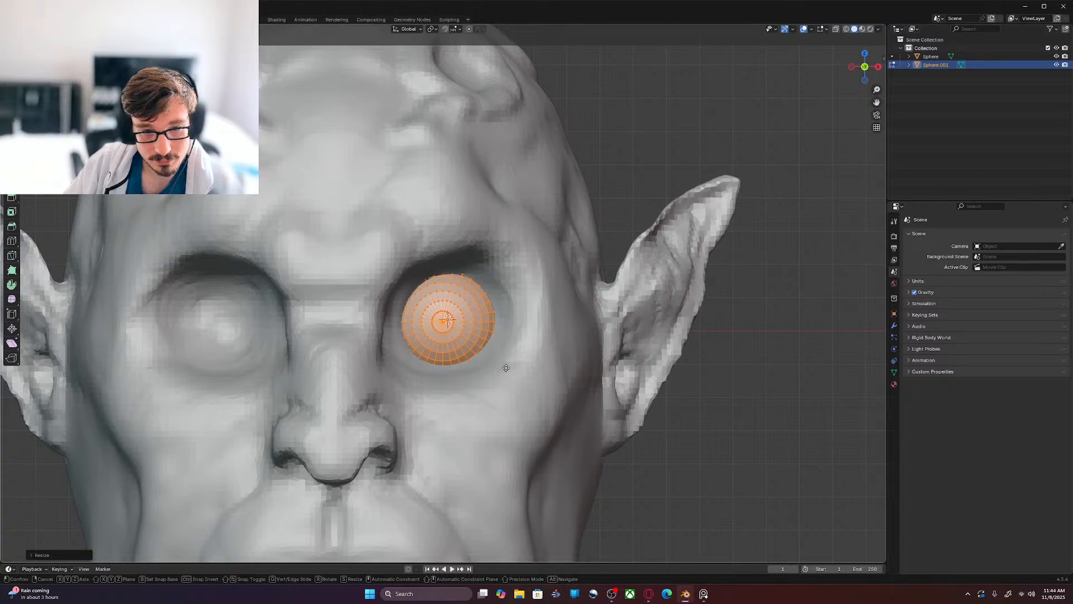
pyautogui.press('Escape')
# Step: Move the eyeball mesh forward along the Y axis in side view so it protrudes further from the socket, and return to Object Mode
pyautogui.moveTo(506, 368); pyautogui.dragTo(645, 382, button='middle')
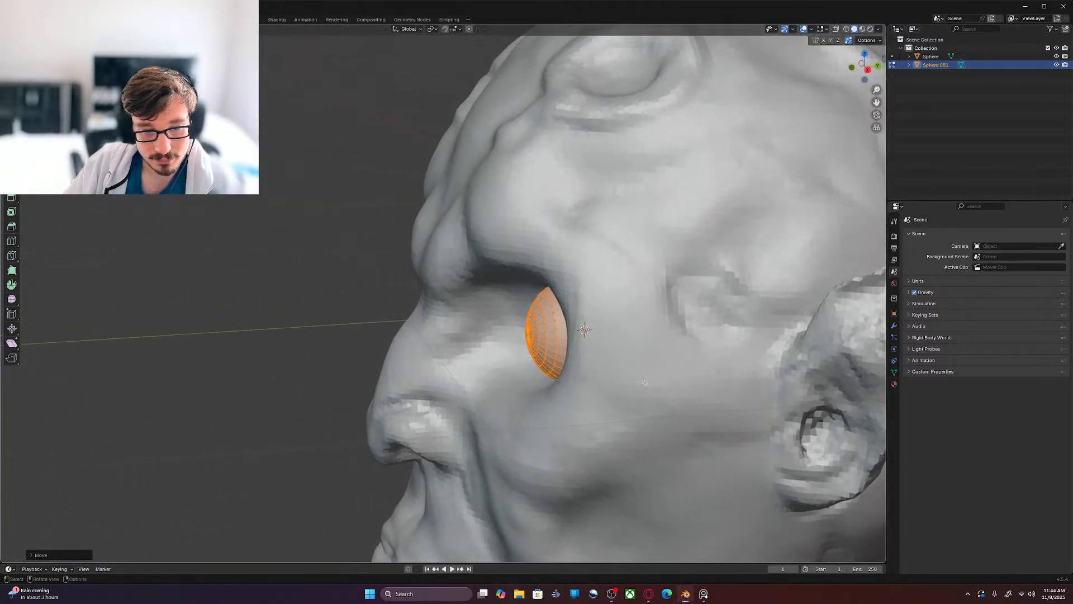
pyautogui.press('KP_3')
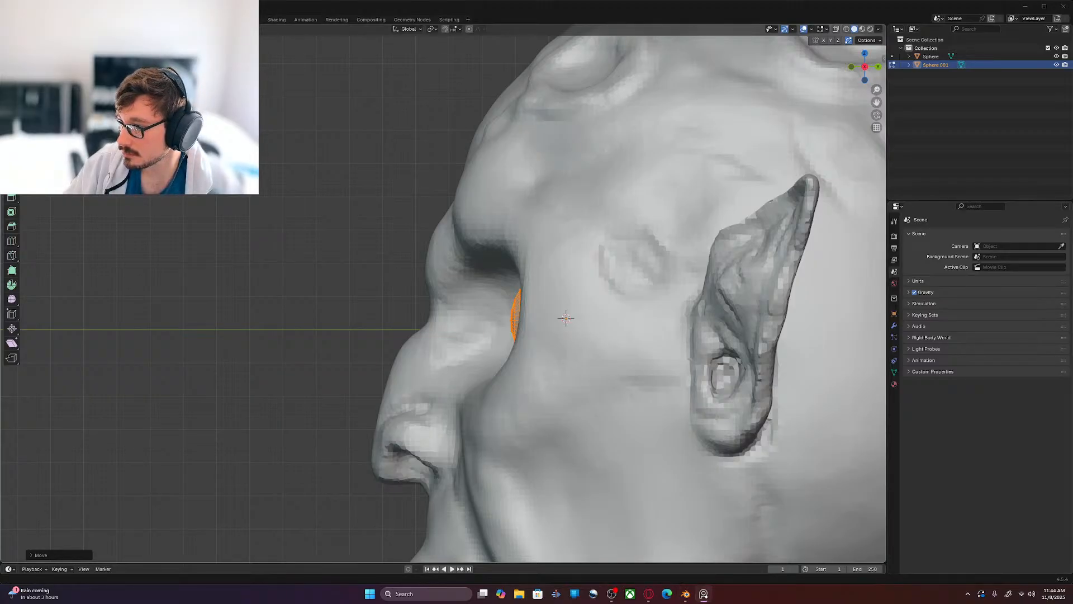
pyautogui.click(354, 328)
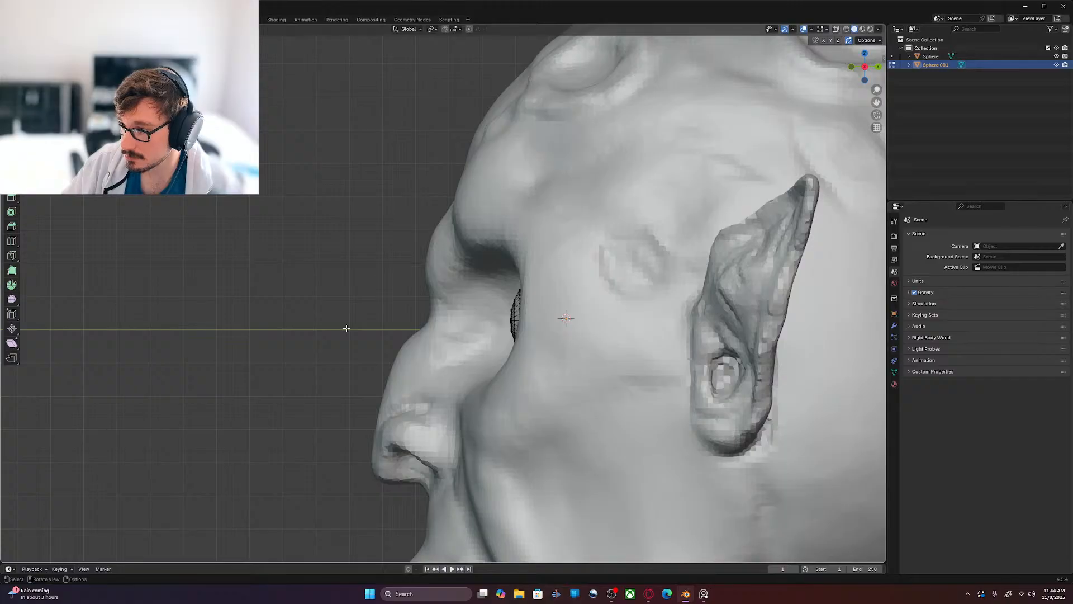
pyautogui.hotkey('ctrl', 'z')
pyautogui.press('g')
pyautogui.press('y')
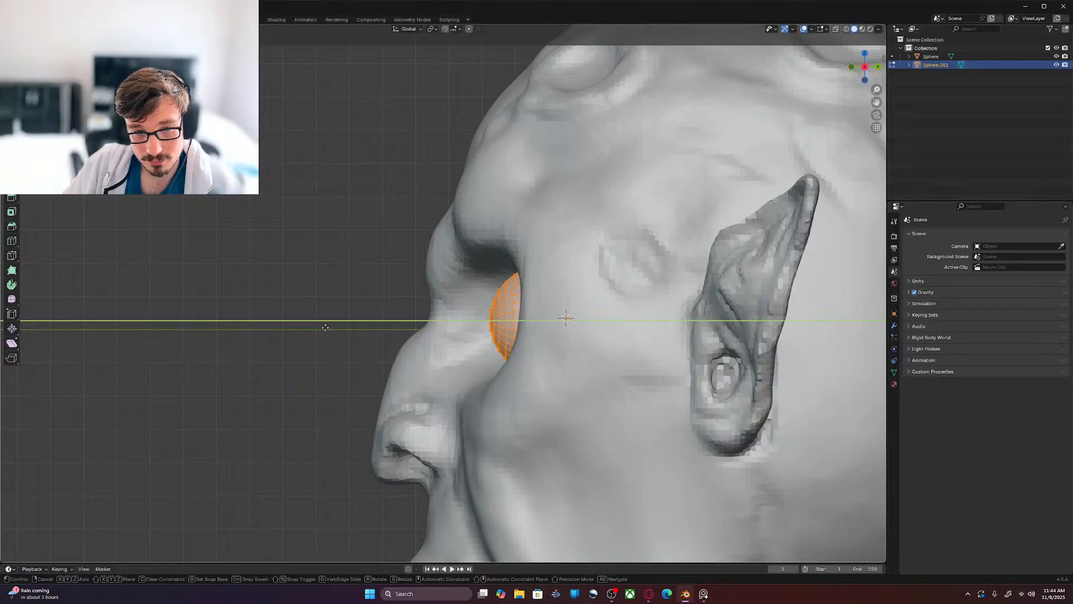
pyautogui.click(326, 328)
pyautogui.moveTo(363, 349); pyautogui.dragTo(548, 339, button='middle')
pyautogui.press('Tab')
pyautogui.click(563, 194)
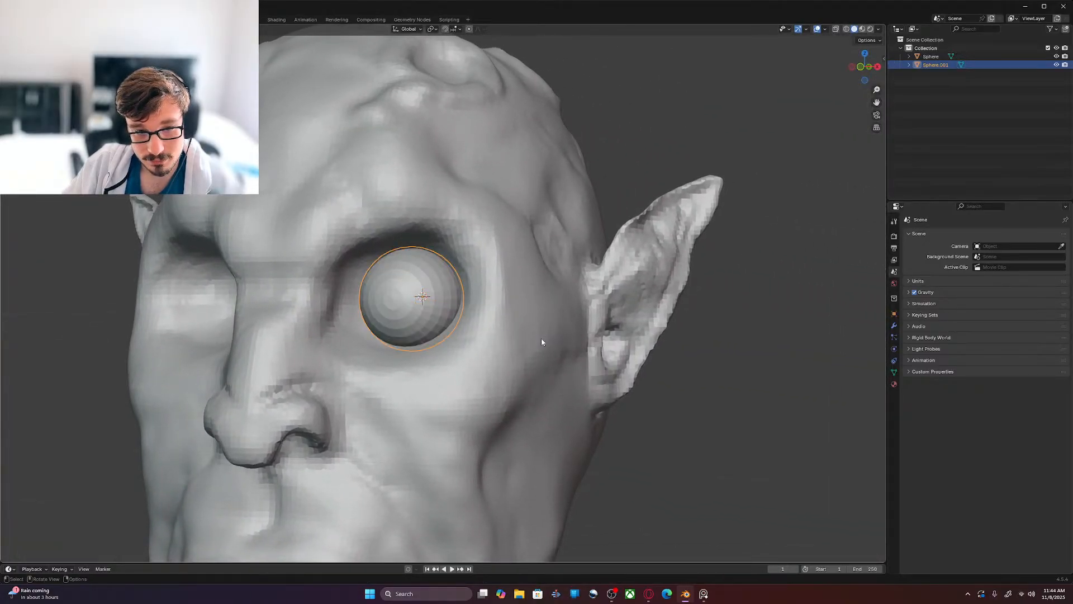
# Step: Apply All Transforms to the eyeball, followed by Rotation & Scale
pyautogui.hotkey('ctrl', 'a')
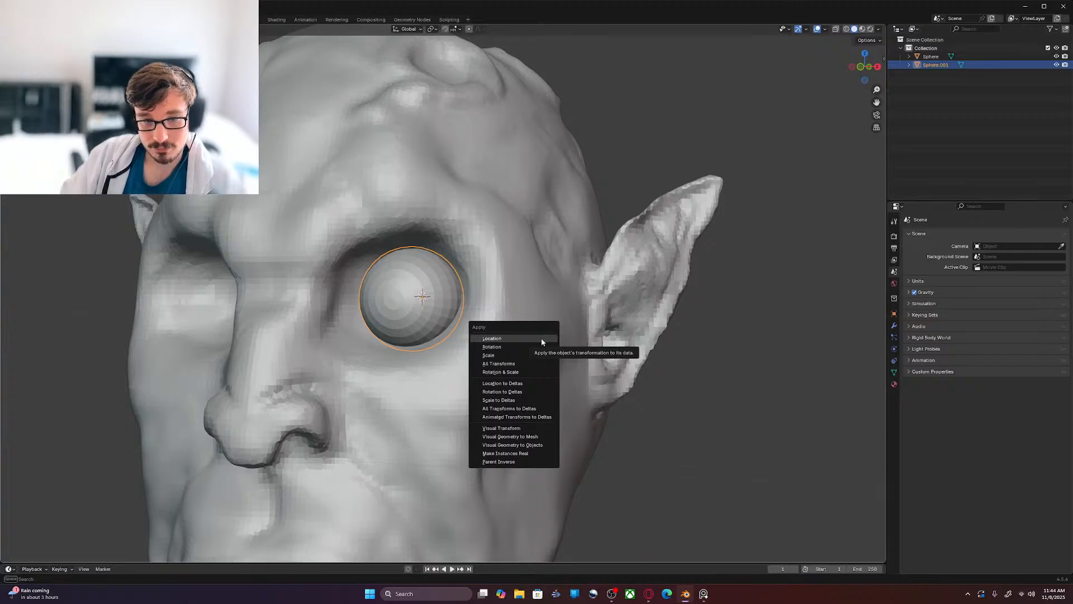
pyautogui.click(513, 363)
pyautogui.moveTo(514, 364); pyautogui.dragTo(435, 344, button='middle')
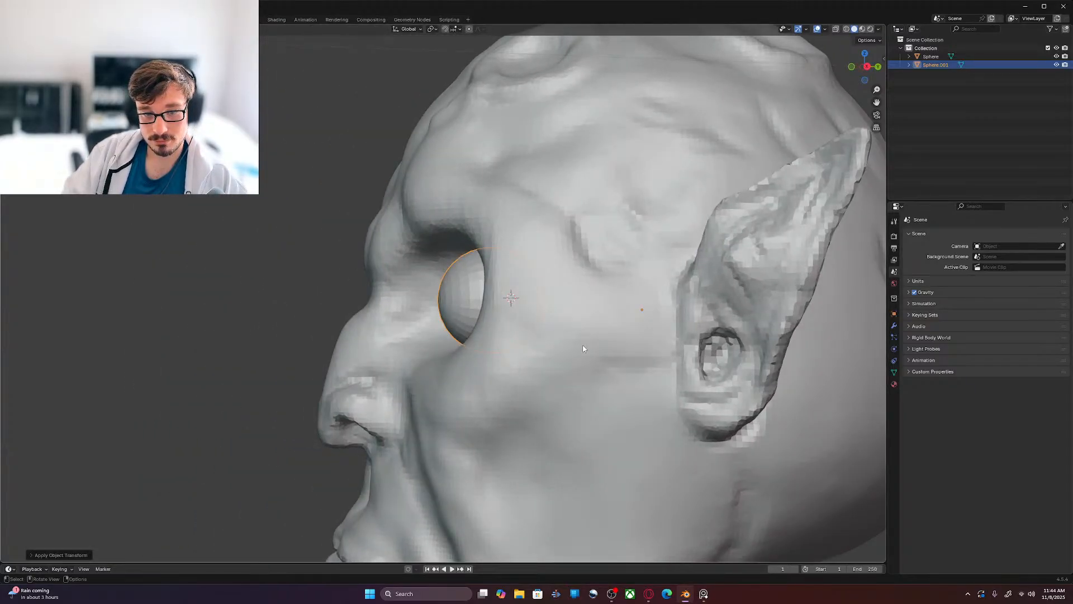
pyautogui.hotkey('ctrl', 'a')
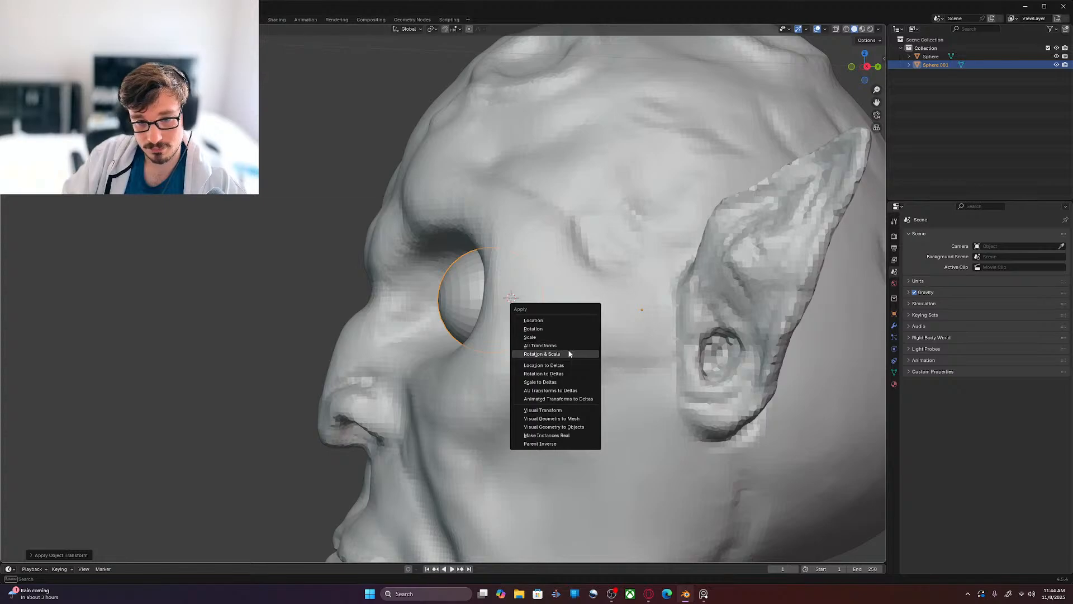
pyautogui.click(569, 353)
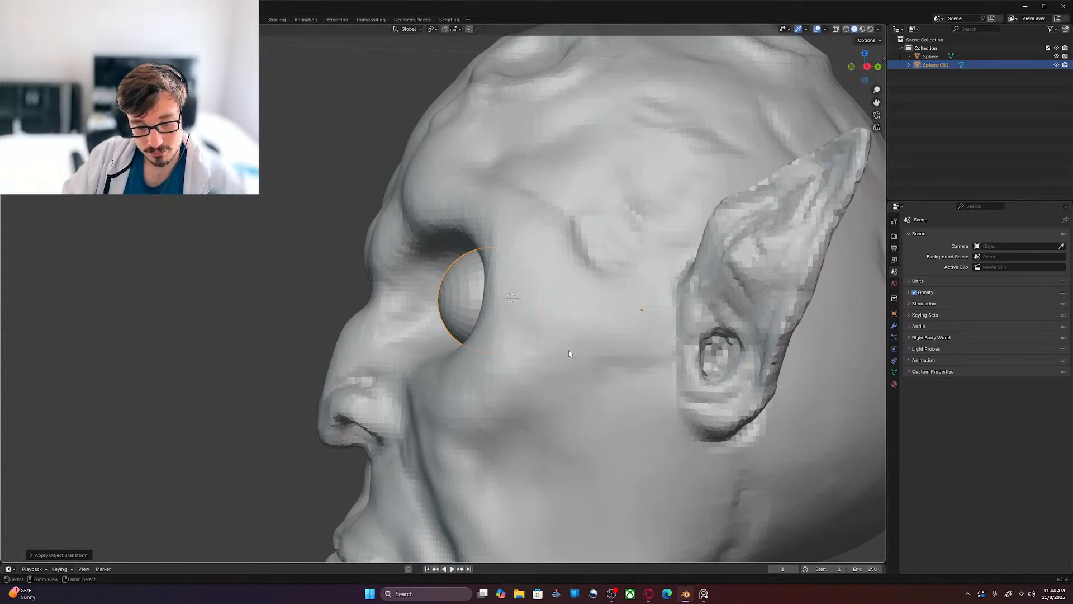
# Step: Set the eyeball's origin to its geometry and deselect the object
pyautogui.rightClick(414, 305)
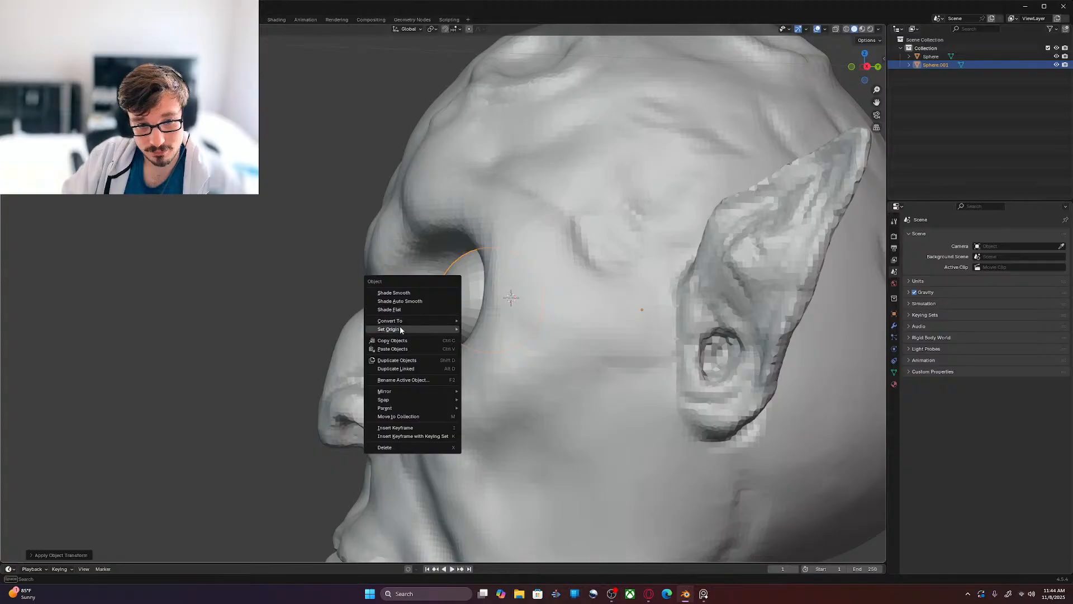
pyautogui.moveTo(401, 329)
pyautogui.click(505, 337)
pyautogui.click(142, 322)
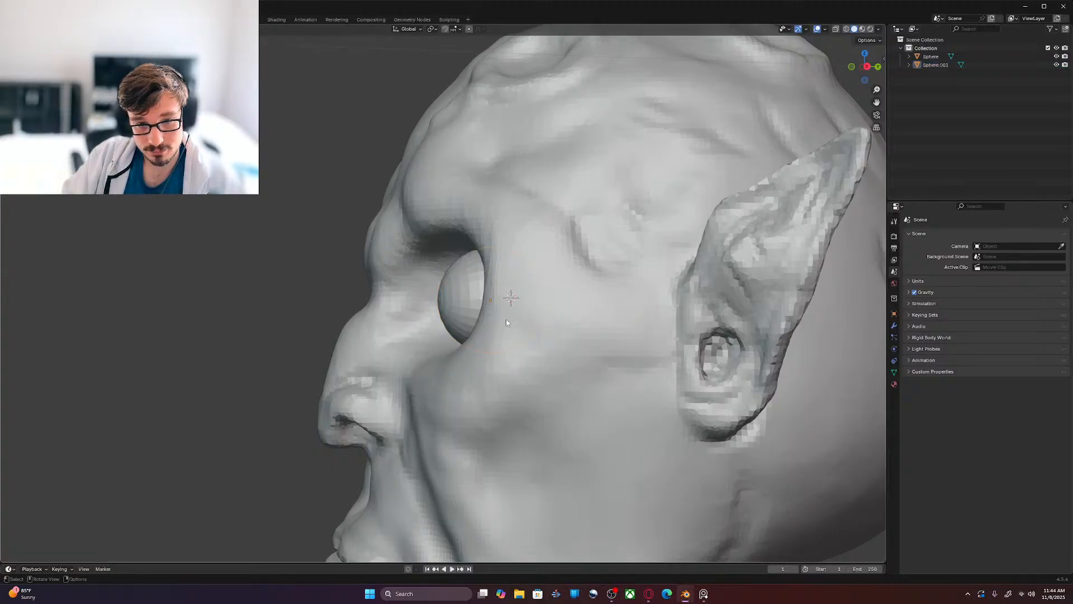
# Step: Apply Shade Auto Smooth to the eyeball and deselect it
pyautogui.click(470, 295)
pyautogui.rightClick(469, 292)
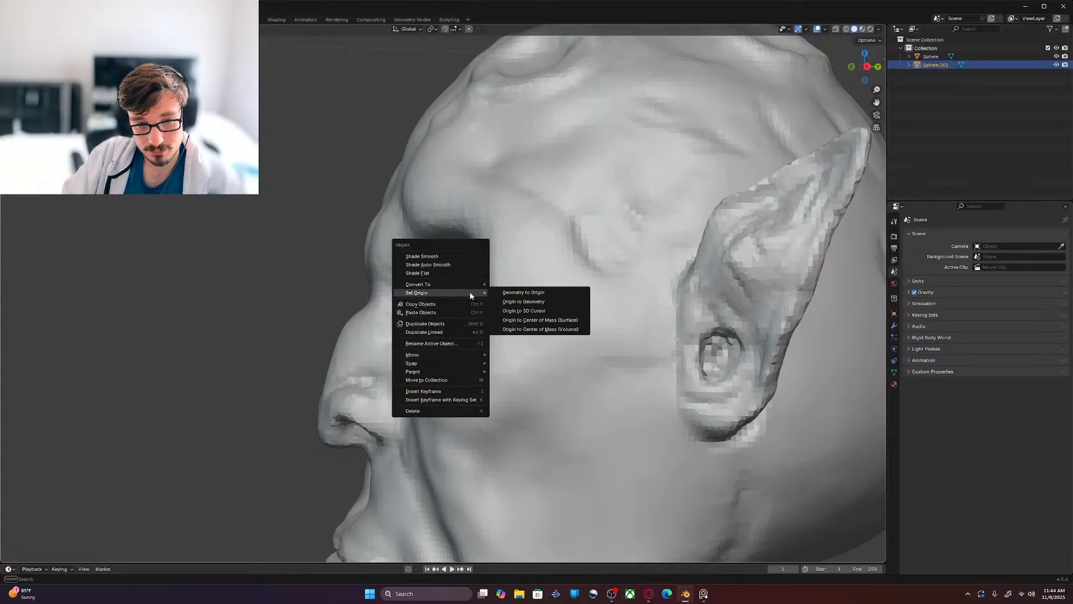
pyautogui.click(434, 264)
pyautogui.click(290, 305)
pyautogui.moveTo(289, 304); pyautogui.dragTo(568, 380, button='middle')
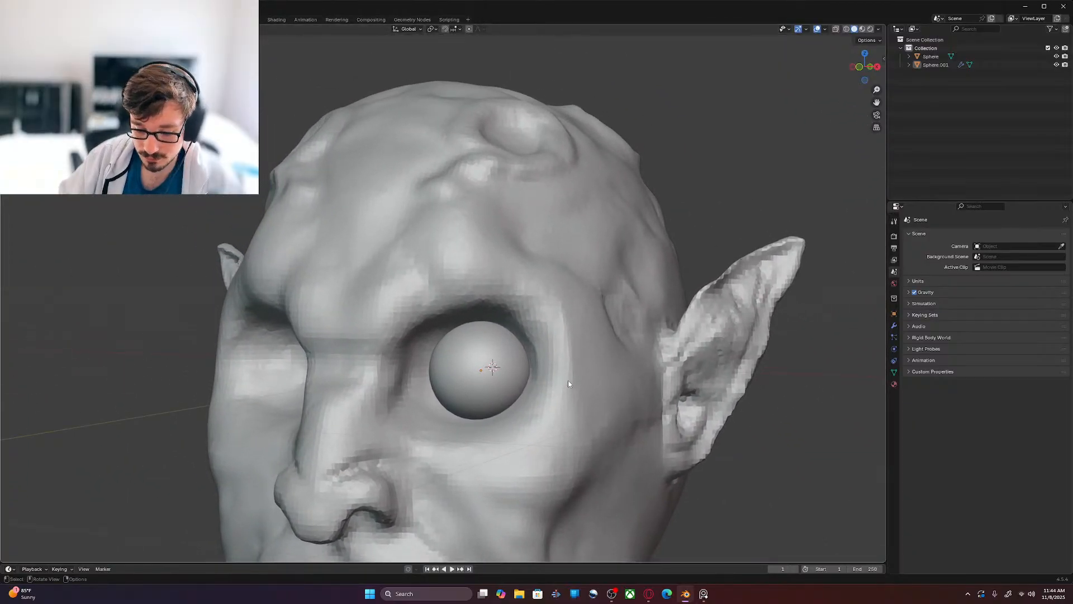
# Step: Select the head in front view and switch to the Sculpting workspace, framing the eyeball socket
pyautogui.press('KP_1')
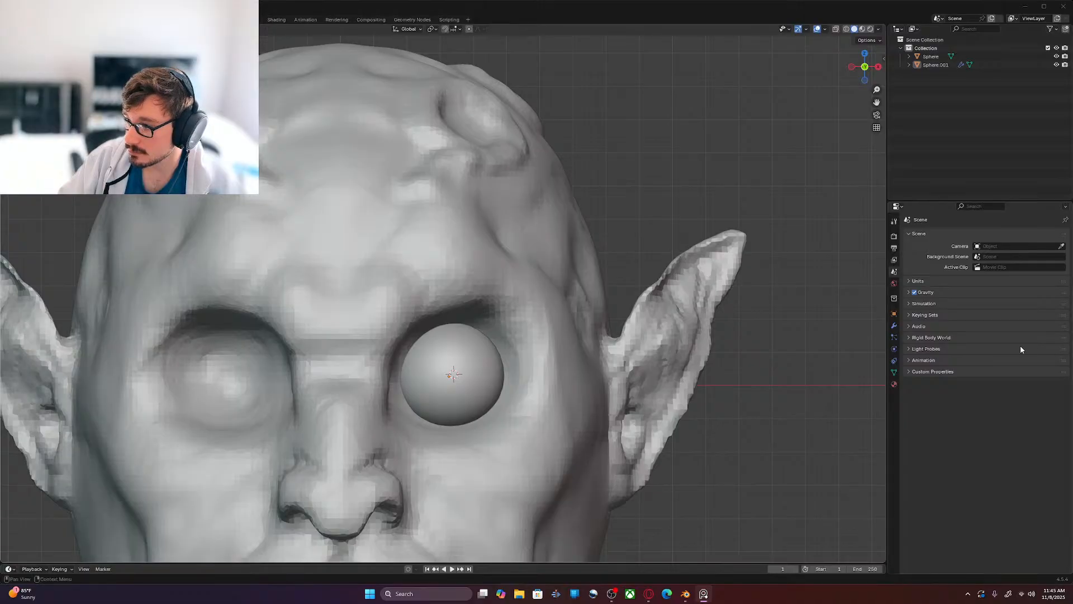
pyautogui.keyDown('shift'); pyautogui.moveTo(611, 341); pyautogui.dragTo(643, 274, button='middle'); pyautogui.keyUp('shift')
pyautogui.scroll(1, 627, 313)
pyautogui.click(518, 171)
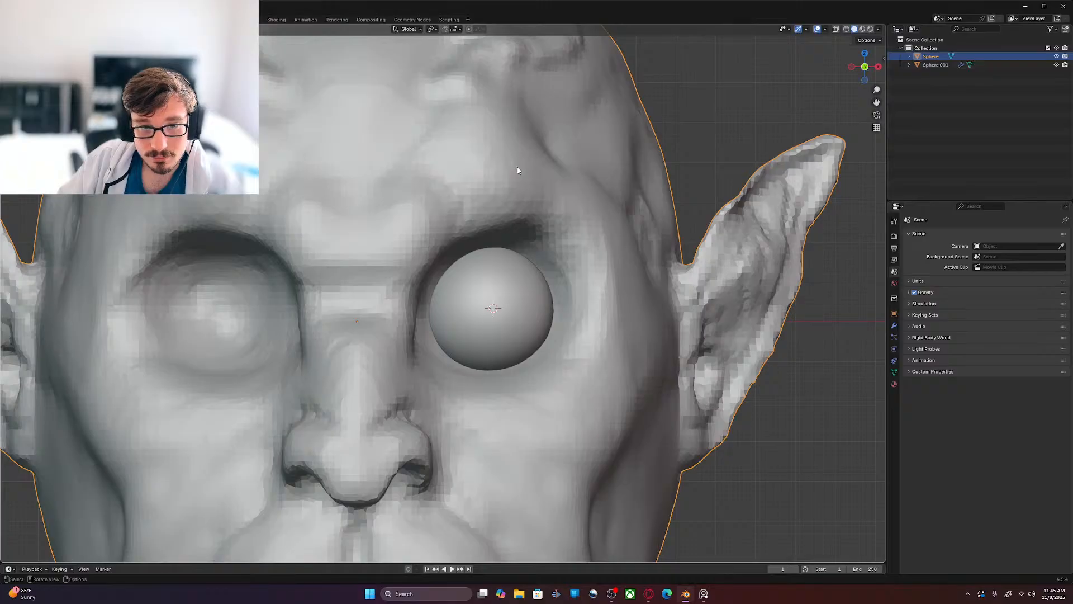
pyautogui.click(178, 20)
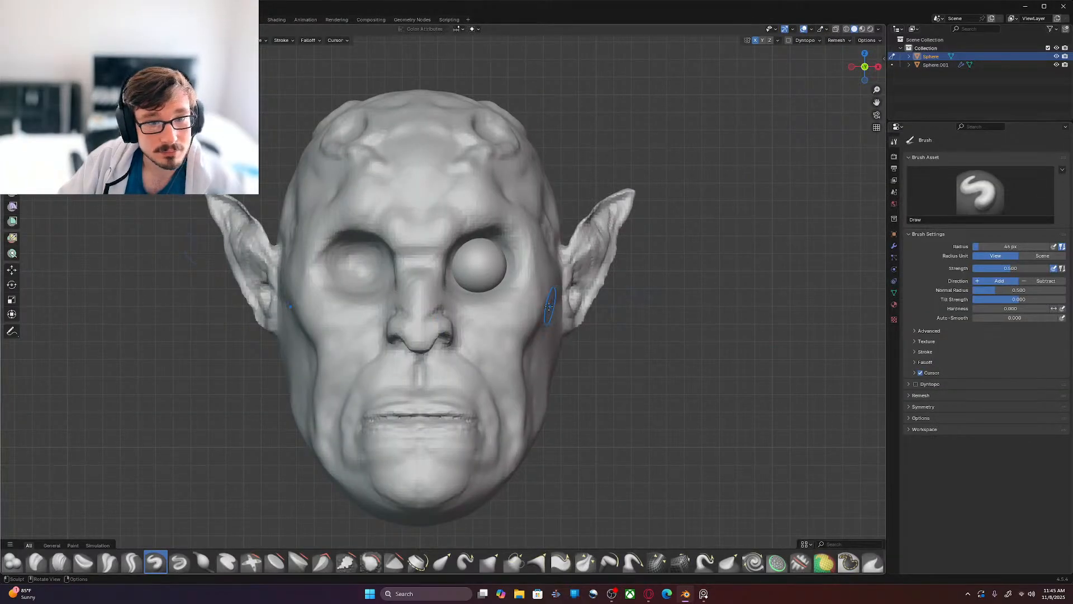
pyautogui.scroll(6, 550, 307)
pyautogui.keyDown('shift'); pyautogui.moveTo(550, 308); pyautogui.dragTo(485, 390, button='middle'); pyautogui.keyUp('shift')
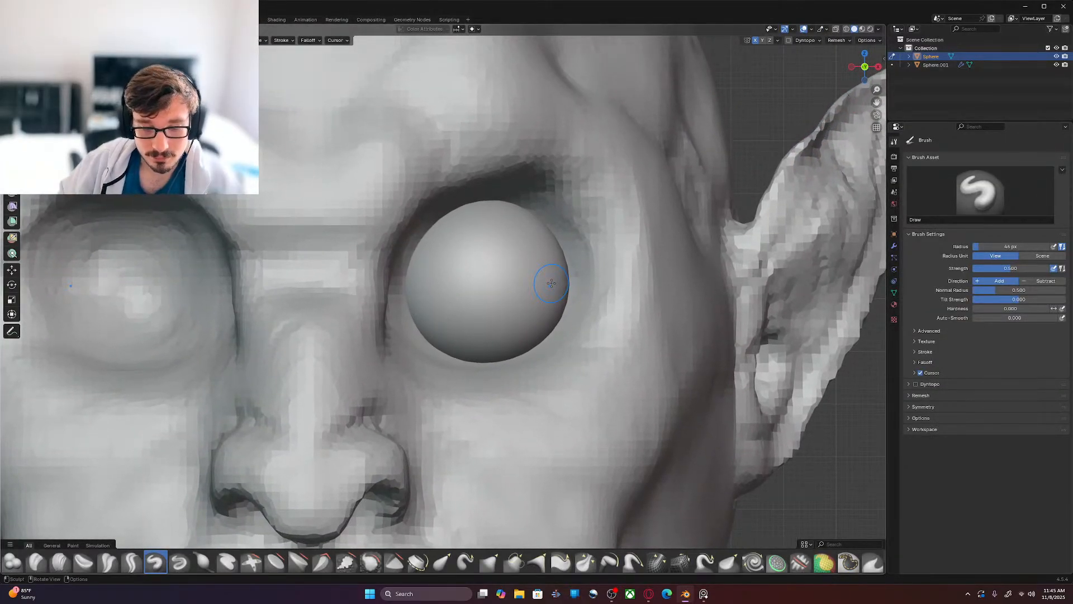
# Step: With a medium-sized Clay Strips brush, carve a crease at the socket's upper outer corner and build up the skin beside it
pyautogui.click(60, 561)
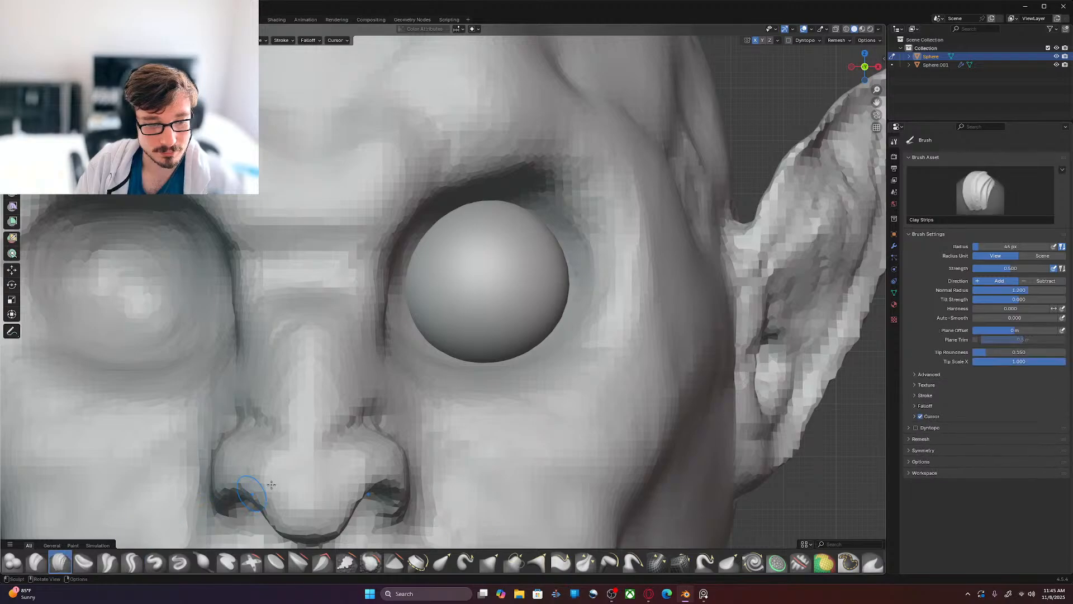
pyautogui.press('f')
pyautogui.click(513, 312)
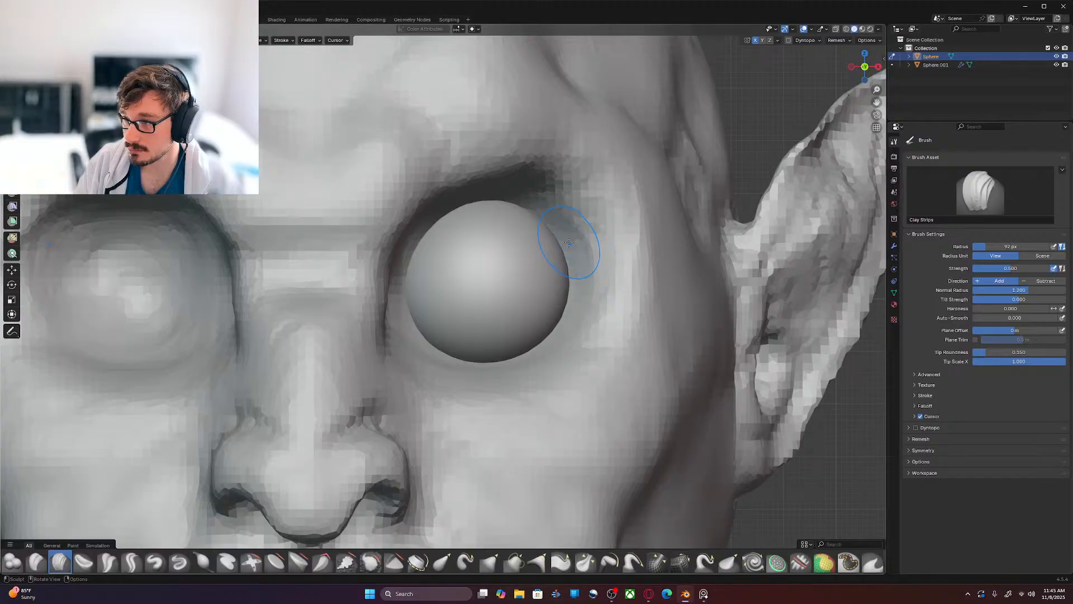
pyautogui.press('[')
pyautogui.press('[')
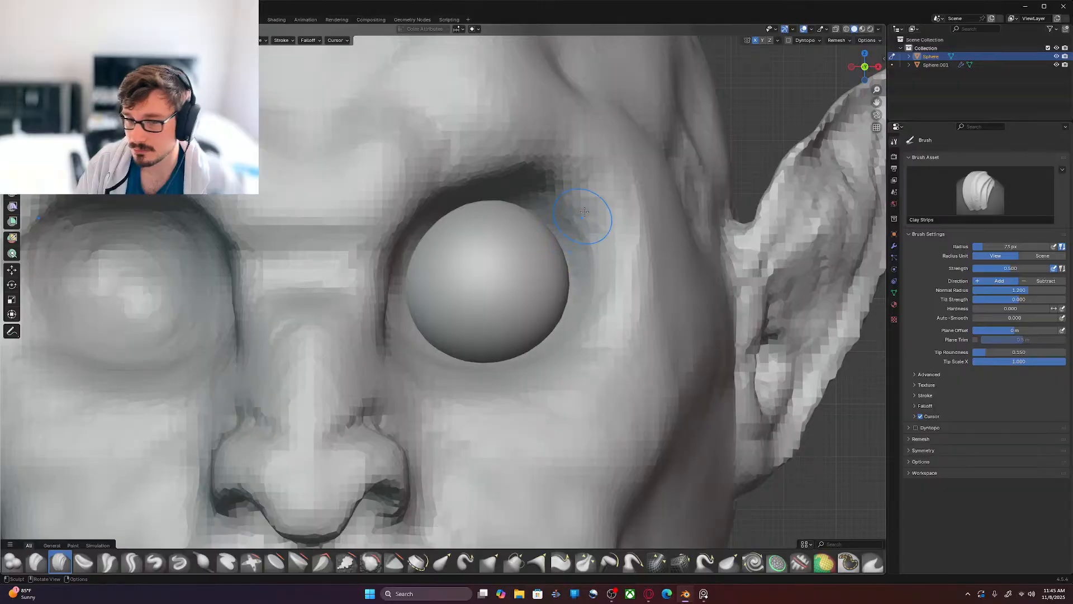
pyautogui.moveTo(552, 143)
pyautogui.keyDown('ctrl'); pyautogui.mouseDown()
pyautogui.moveTo(566, 137)
pyautogui.moveTo(557, 157)
pyautogui.moveTo(588, 162)
pyautogui.moveTo(583, 194)
pyautogui.mouseUp(); pyautogui.keyUp('ctrl')
pyautogui.moveTo(595, 172)
pyautogui.mouseDown()
pyautogui.moveTo(586, 209)
pyautogui.moveTo(622, 203)
pyautogui.mouseUp()
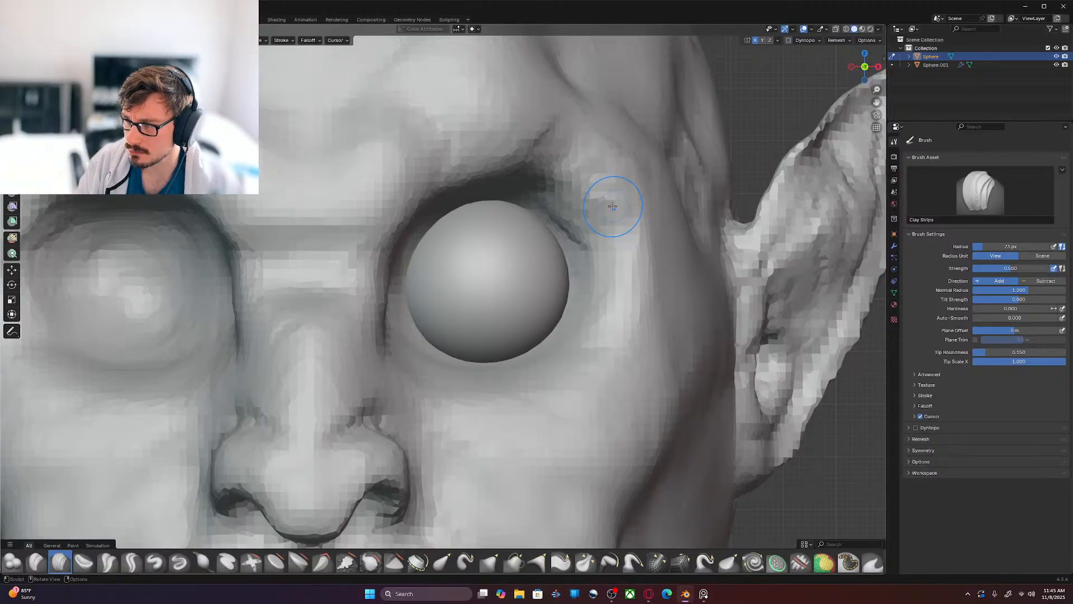
# Step: Build up the upper eyelid with Clay Strips strokes between the outer and inner eye corners, over the eyeball's top edge, and smooth it
pyautogui.moveTo(584, 203); pyautogui.dragTo(531, 193)
pyautogui.moveTo(582, 212); pyautogui.dragTo(439, 224)
pyautogui.moveTo(523, 184)
pyautogui.mouseDown()
pyautogui.moveTo(422, 230)
pyautogui.moveTo(455, 240)
pyautogui.moveTo(562, 221)
pyautogui.moveTo(476, 233)
pyautogui.moveTo(586, 261)
pyautogui.mouseUp()
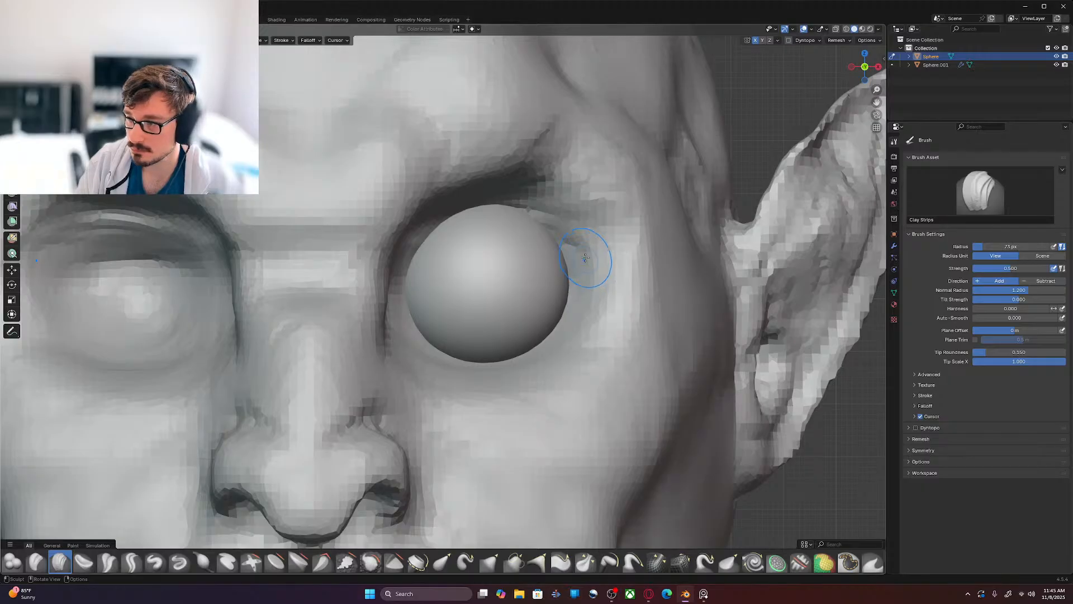
pyautogui.moveTo(615, 220)
pyautogui.mouseDown()
pyautogui.moveTo(582, 201)
pyautogui.moveTo(450, 218)
pyautogui.moveTo(419, 235)
pyautogui.moveTo(402, 263)
pyautogui.mouseUp()
pyautogui.moveTo(464, 194); pyautogui.dragTo(453, 190)
pyautogui.moveTo(408, 245); pyautogui.dragTo(403, 256)
pyautogui.moveTo(491, 202); pyautogui.dragTo(442, 220)
pyautogui.moveTo(545, 197)
pyautogui.mouseDown()
pyautogui.moveTo(511, 197)
pyautogui.moveTo(460, 232)
pyautogui.moveTo(595, 214)
pyautogui.moveTo(517, 208)
pyautogui.mouseUp()
pyautogui.moveTo(581, 215); pyautogui.dragTo(482, 206)
pyautogui.moveTo(570, 182); pyautogui.dragTo(419, 240)
pyautogui.moveTo(403, 269)
pyautogui.mouseDown()
pyautogui.moveTo(571, 240)
pyautogui.moveTo(563, 228)
pyautogui.moveTo(568, 252)
pyautogui.moveTo(587, 258)
pyautogui.moveTo(562, 221)
pyautogui.moveTo(610, 228)
pyautogui.moveTo(579, 193)
pyautogui.moveTo(594, 172)
pyautogui.moveTo(575, 210)
pyautogui.mouseUp()
pyautogui.moveTo(446, 251)
pyautogui.keyDown('shift'); pyautogui.mouseDown()
pyautogui.moveTo(430, 236)
pyautogui.moveTo(515, 177)
pyautogui.moveTo(494, 202)
pyautogui.mouseUp(); pyautogui.keyUp('shift')
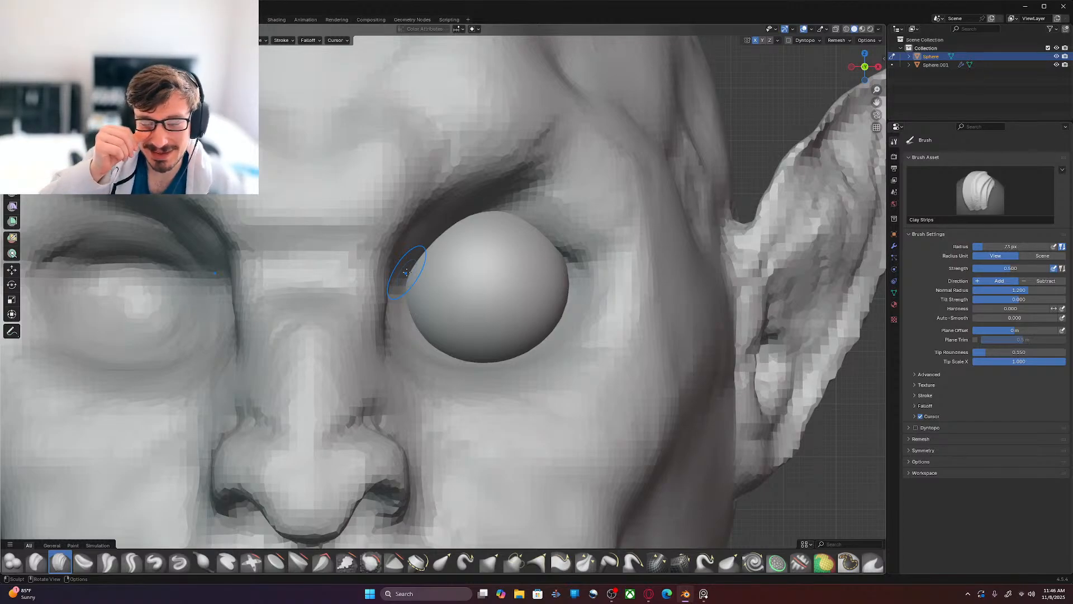
pyautogui.scroll(-5, 447, 274)
pyautogui.moveTo(531, 324)
pyautogui.mouseDown(button='middle')
pyautogui.moveTo(553, 321)
pyautogui.moveTo(511, 330)
pyautogui.moveTo(479, 320)
pyautogui.moveTo(524, 318)
pyautogui.moveTo(525, 305)
pyautogui.mouseUp(button='middle')
pyautogui.scroll(2, 552, 323)
pyautogui.scroll(-2, 524, 318)
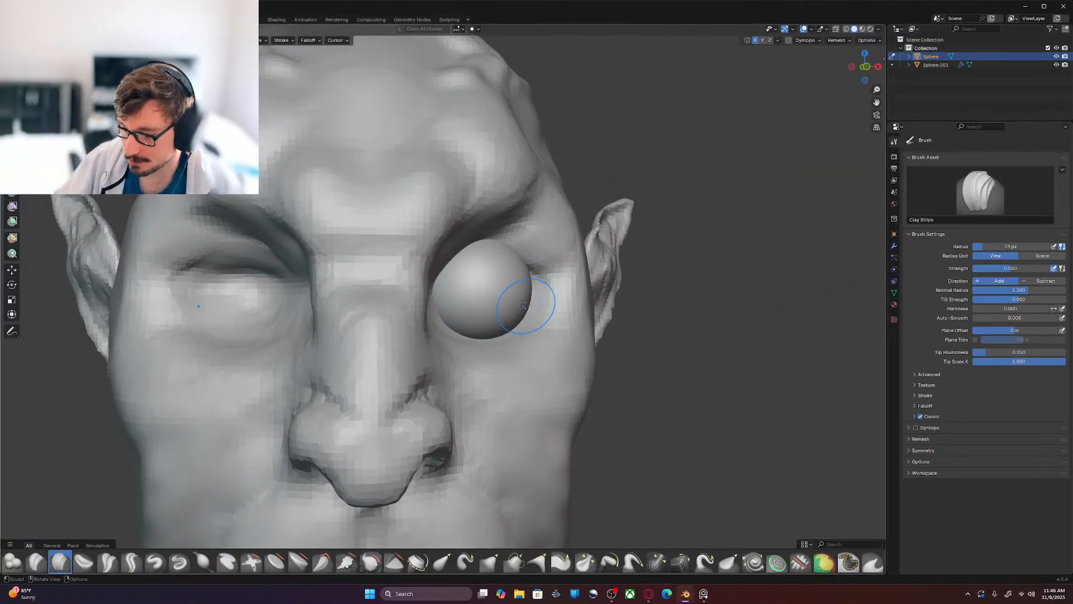